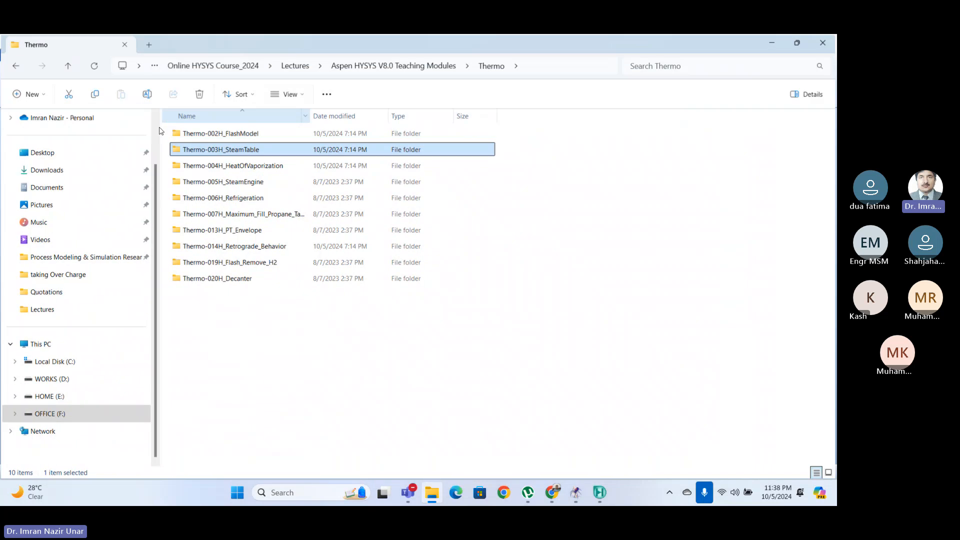
Open the Aspen HYSYS_Course Outline PDF from the parent Lectures folder and hide the document viewer's tools pane.
{"action": "left_click", "coordinate": [68, 65]}
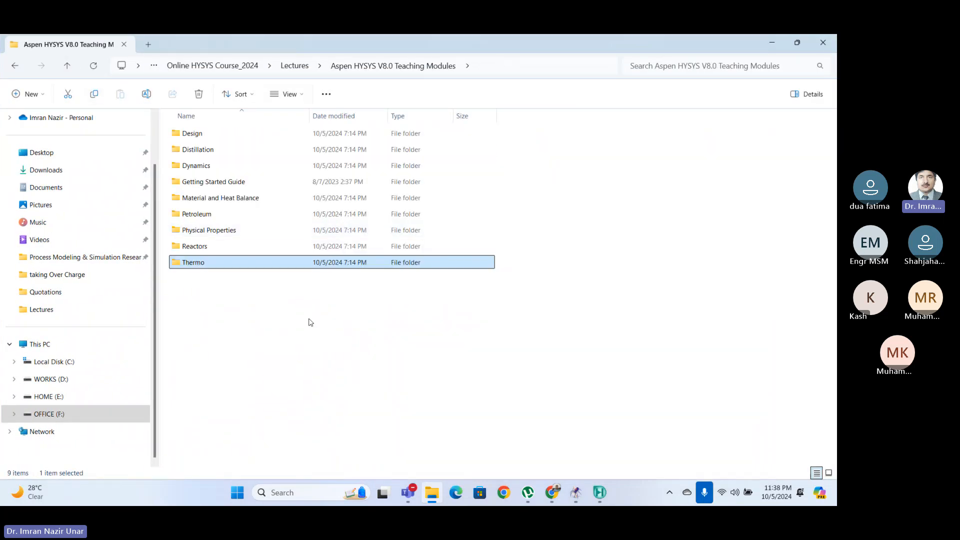
{"action": "left_click", "coordinate": [75, 70]}
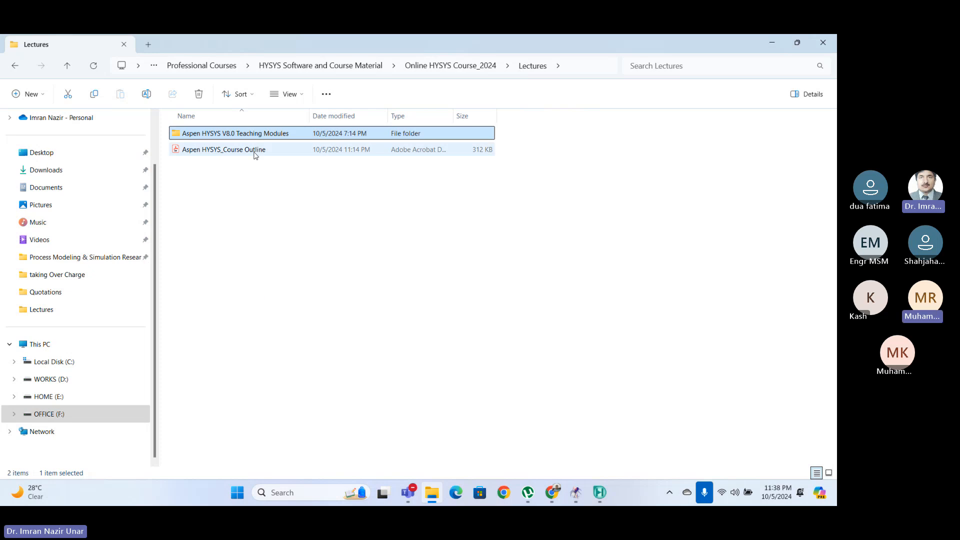
{"action": "left_click", "coordinate": [671, 340]}
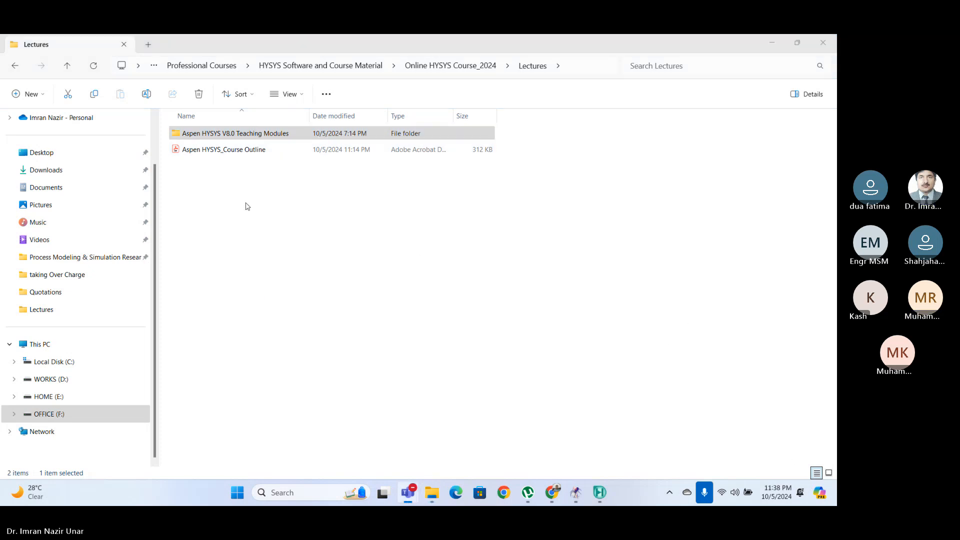
{"action": "double_click", "coordinate": [232, 150]}
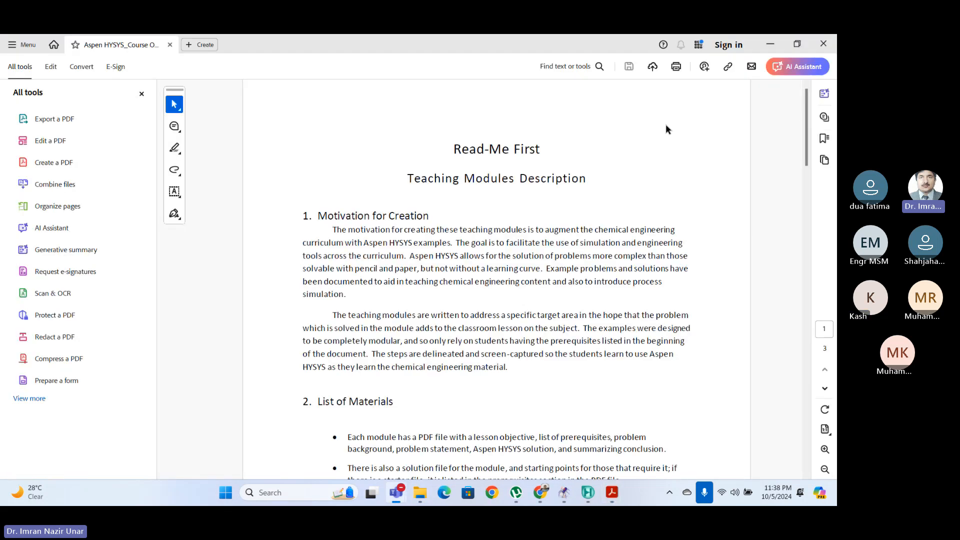
{"action": "left_click", "coordinate": [141, 94]}
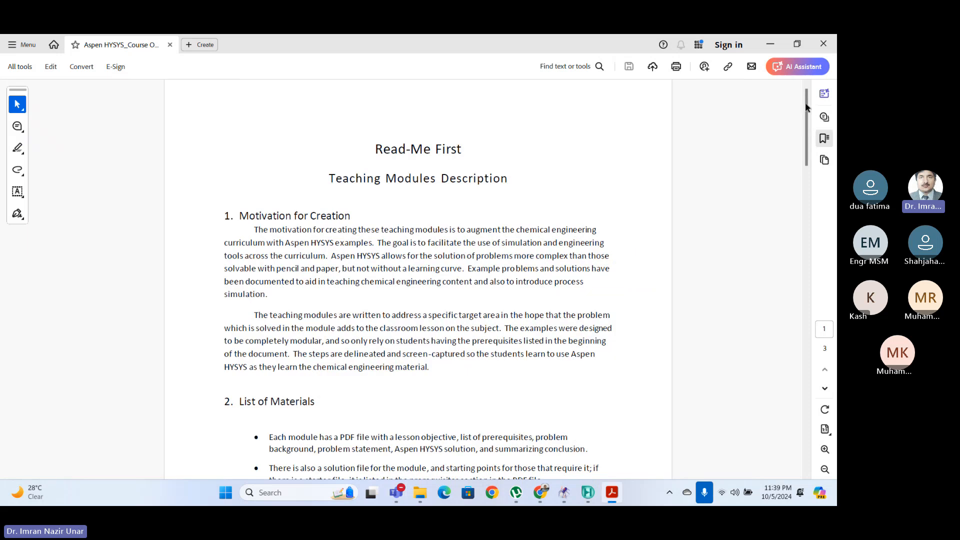
Review the course outline, examining the materials list and the modules and lessons in Table 1: Lessons by Module.
{"action": "scroll", "coordinate": [791, 174], "scroll_direction": "down", "scroll_amount": 8}
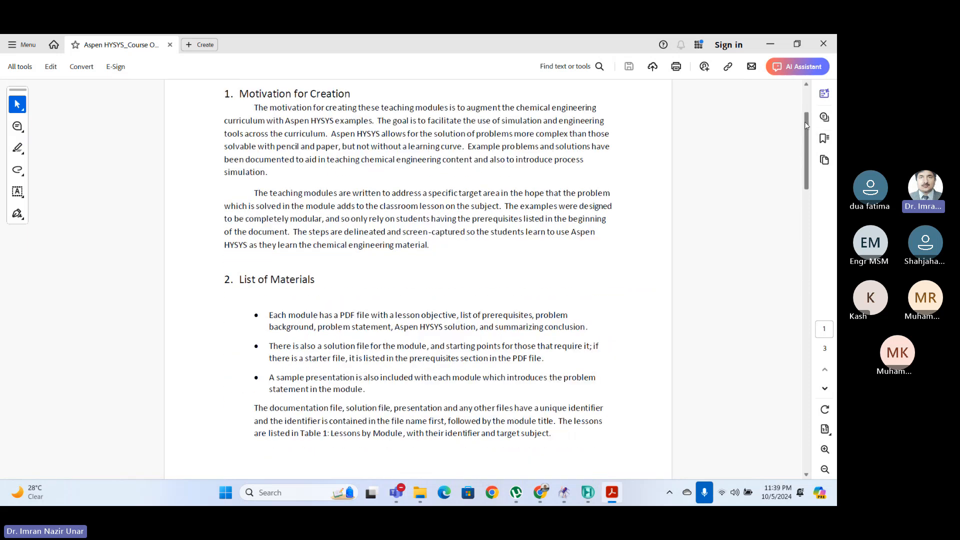
{"action": "left_click_drag", "start_coordinate": [797, 166], "coordinate": [760, 235]}
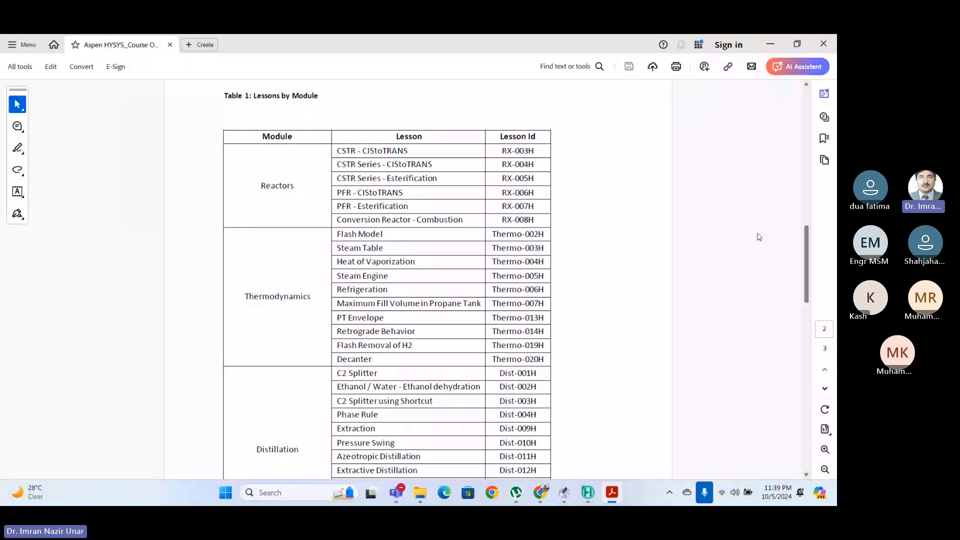
{"action": "scroll", "coordinate": [478, 244], "scroll_direction": "down", "scroll_amount": 5}
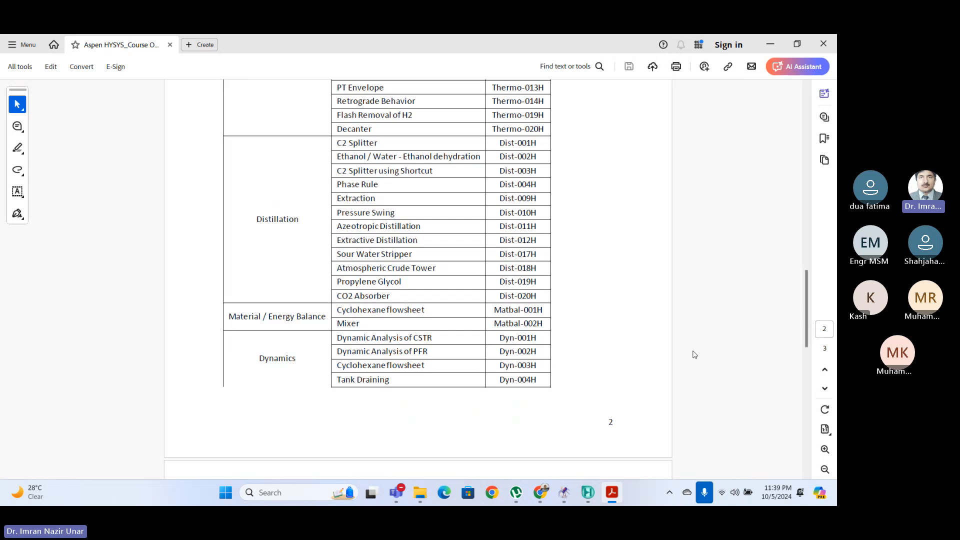
{"action": "scroll", "coordinate": [504, 284], "scroll_direction": "down", "scroll_amount": 6}
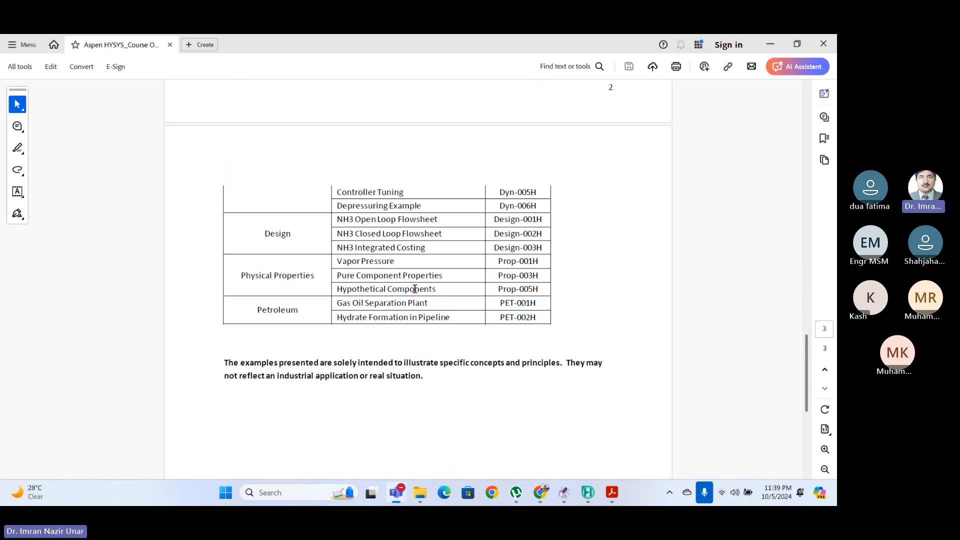
{"action": "scroll", "coordinate": [415, 288], "scroll_direction": "up", "scroll_amount": 12}
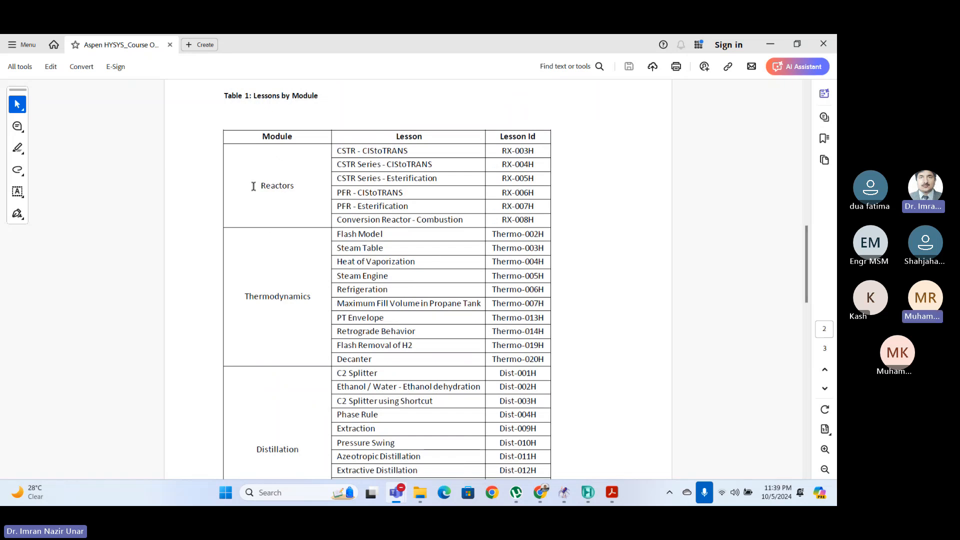
{"action": "scroll", "coordinate": [255, 306], "scroll_direction": "down", "scroll_amount": 6}
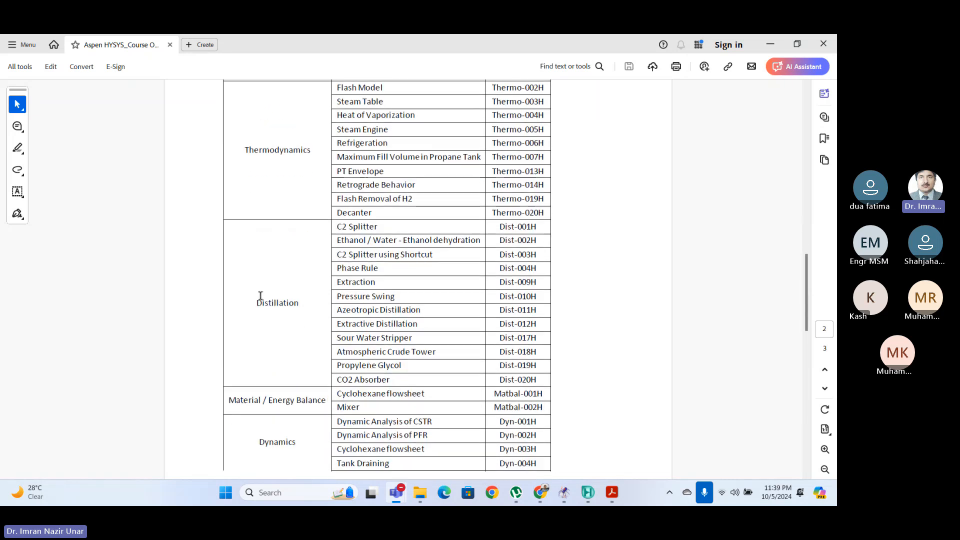
{"action": "scroll", "coordinate": [259, 298], "scroll_direction": "down", "scroll_amount": 3}
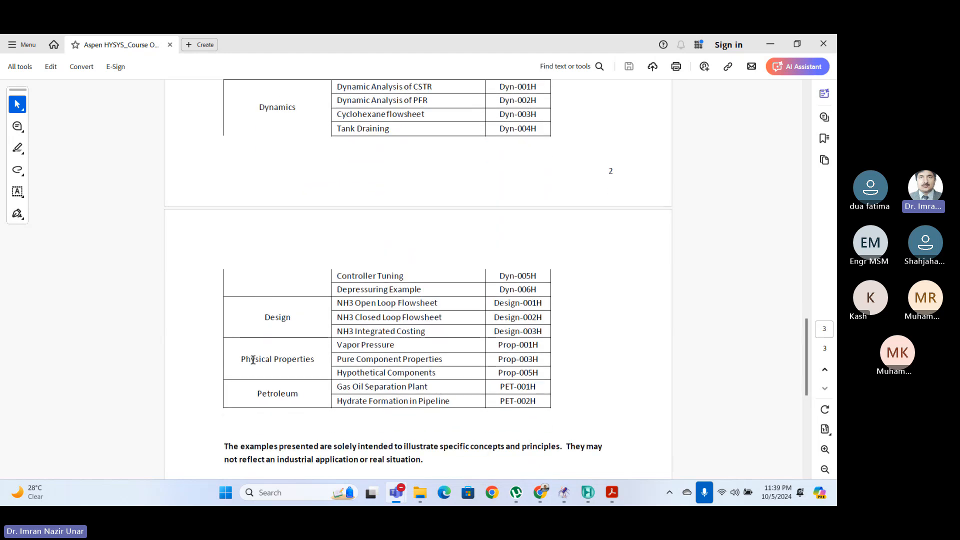
{"action": "scroll", "coordinate": [254, 340], "scroll_direction": "up", "scroll_amount": 6}
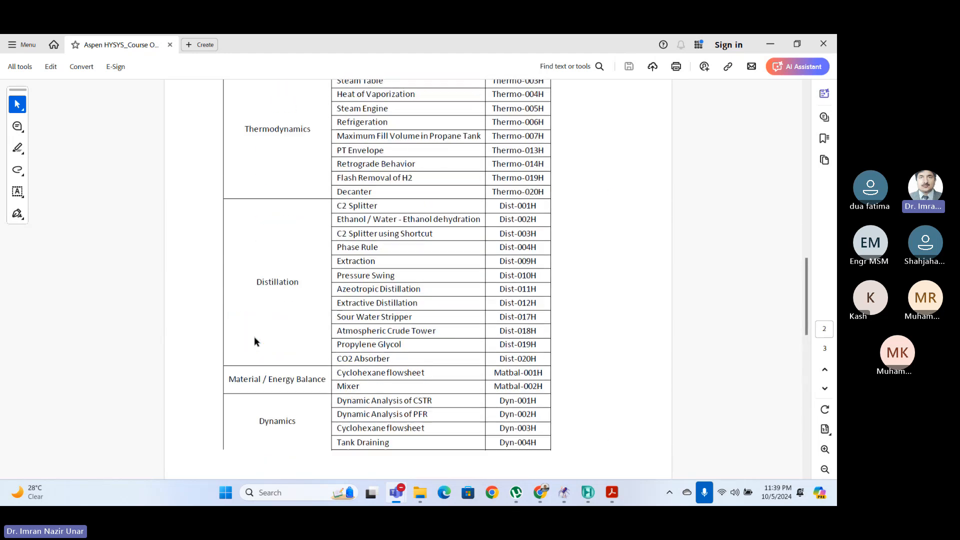
{"action": "scroll", "coordinate": [254, 342], "scroll_direction": "up", "scroll_amount": 2}
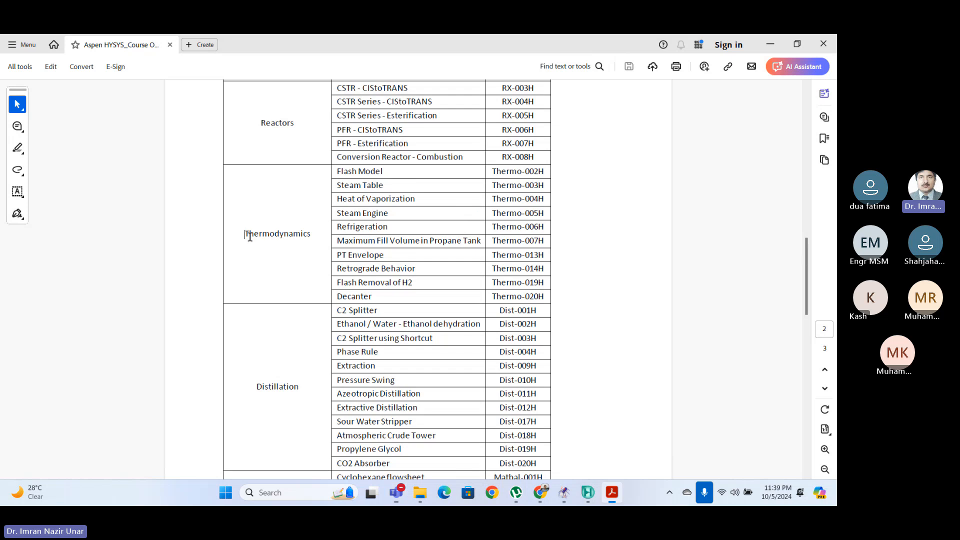
Highlight the Thermodynamics lessons from Flash Model to Flash Removal of H2 in Table 1 to point them out, clearing the selection at the end.
{"action": "left_click_drag", "start_coordinate": [250, 236], "coordinate": [542, 281]}
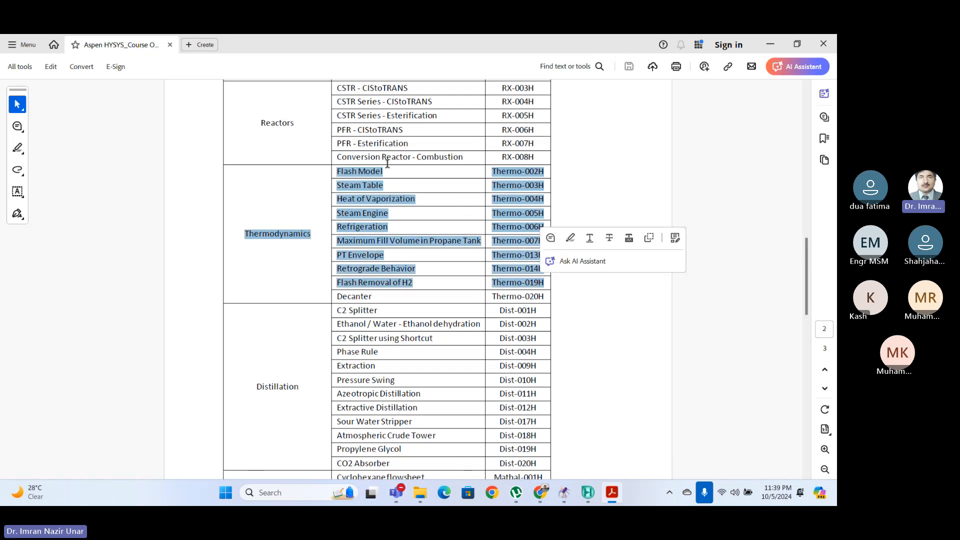
{"action": "left_click", "coordinate": [371, 198]}
{"action": "left_click_drag", "start_coordinate": [339, 173], "coordinate": [409, 181]}
{"action": "left_click", "coordinate": [408, 181]}
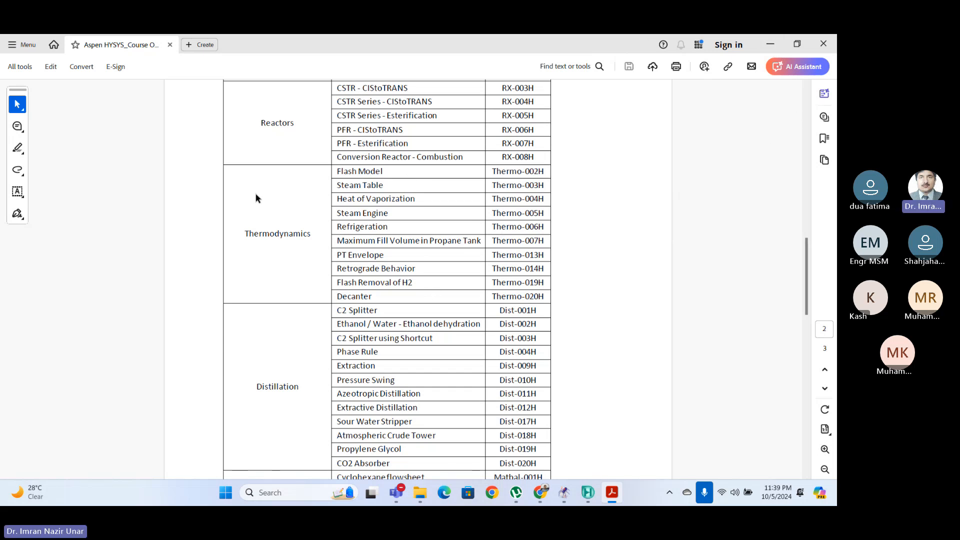
{"action": "scroll", "coordinate": [260, 190], "scroll_direction": "up", "scroll_amount": 2}
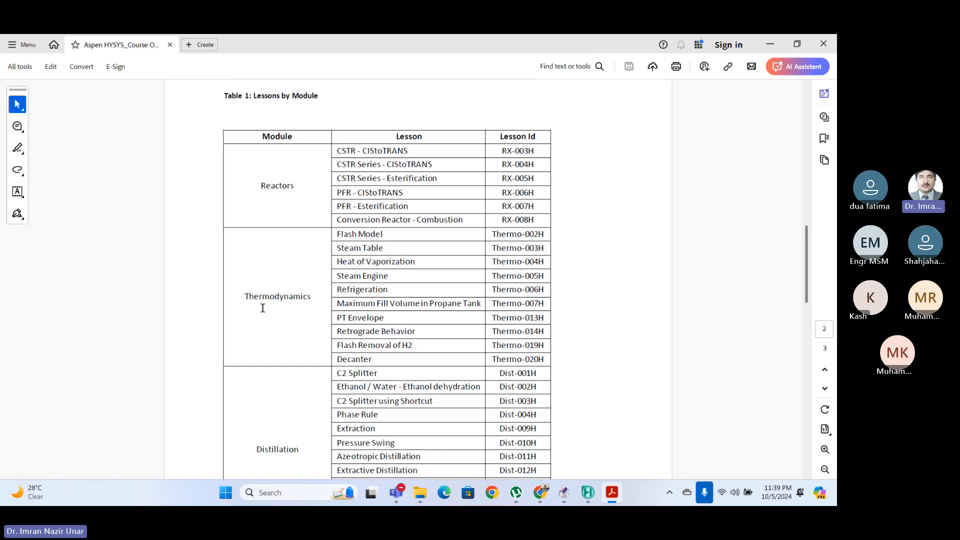
{"action": "left_click_drag", "start_coordinate": [338, 235], "coordinate": [424, 349]}
{"action": "left_click", "coordinate": [395, 261]}
{"action": "left_click_drag", "start_coordinate": [340, 231], "coordinate": [537, 348]}
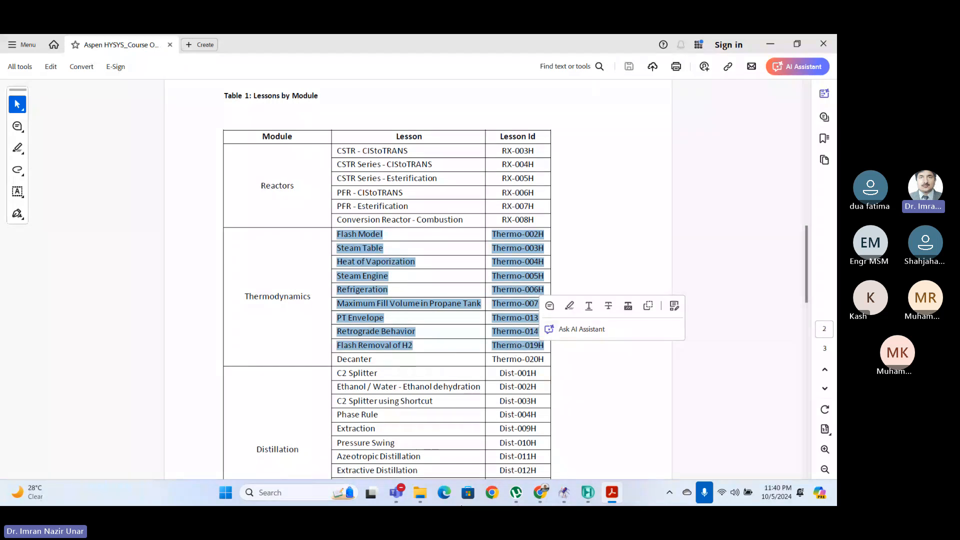
{"action": "left_click", "coordinate": [626, 245]}
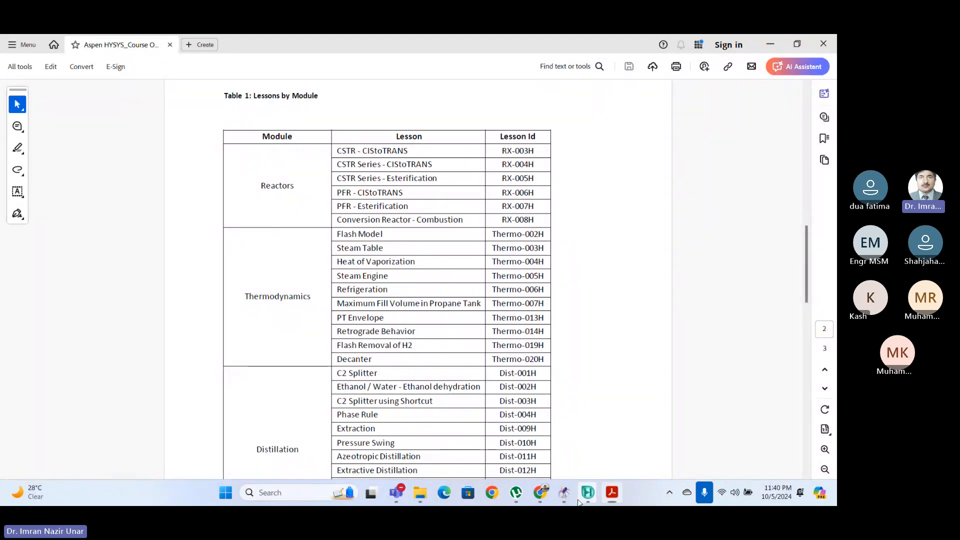
Switch to Aspen HYSYS, minimizing the Teams meeting window and closing the Chrome window.
{"action": "mouse_move", "coordinate": [588, 493]}
{"action": "left_click", "coordinate": [574, 472]}
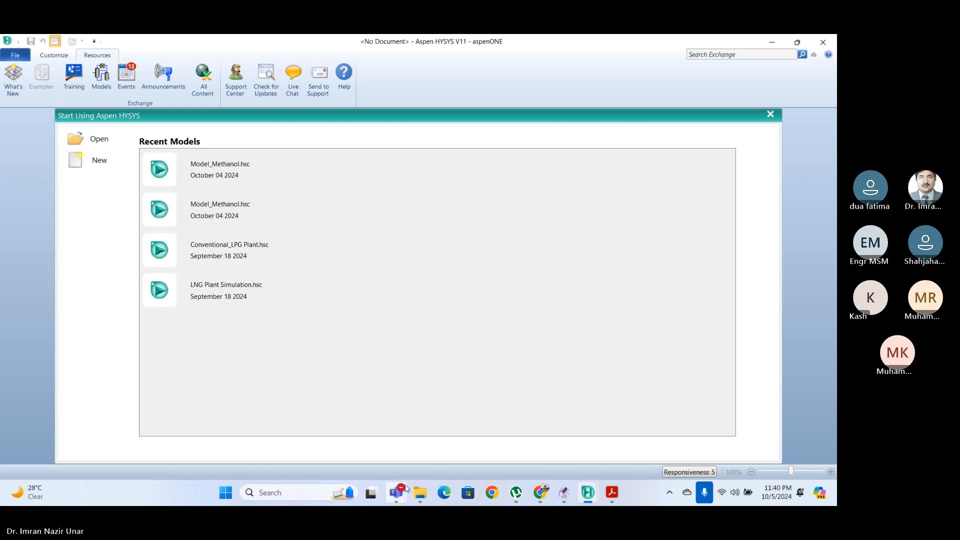
{"action": "mouse_move", "coordinate": [397, 493]}
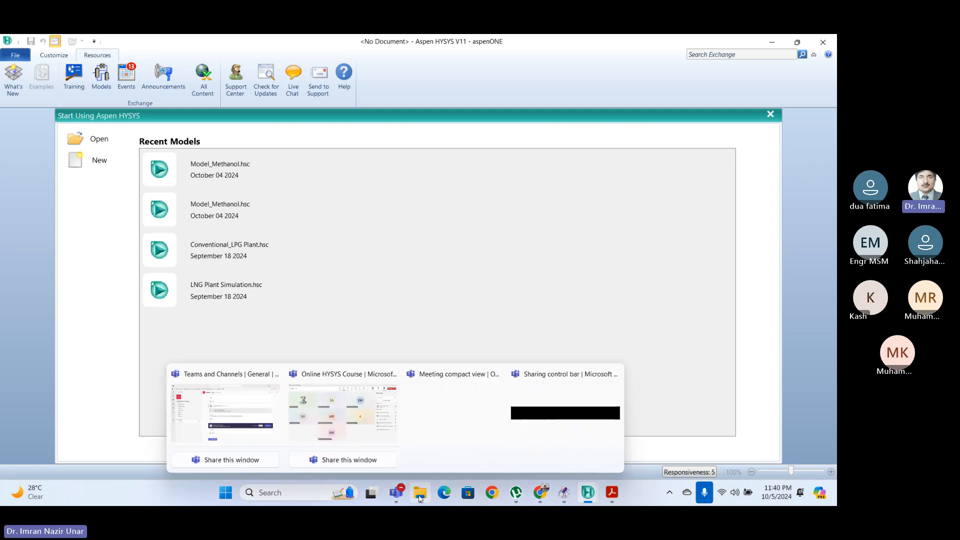
{"action": "left_click", "coordinate": [343, 418]}
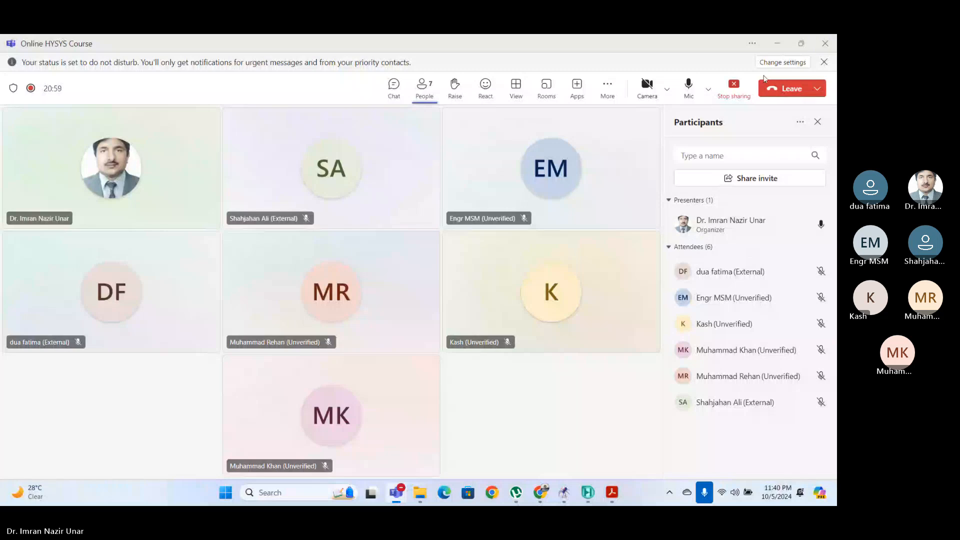
{"action": "left_click", "coordinate": [777, 47]}
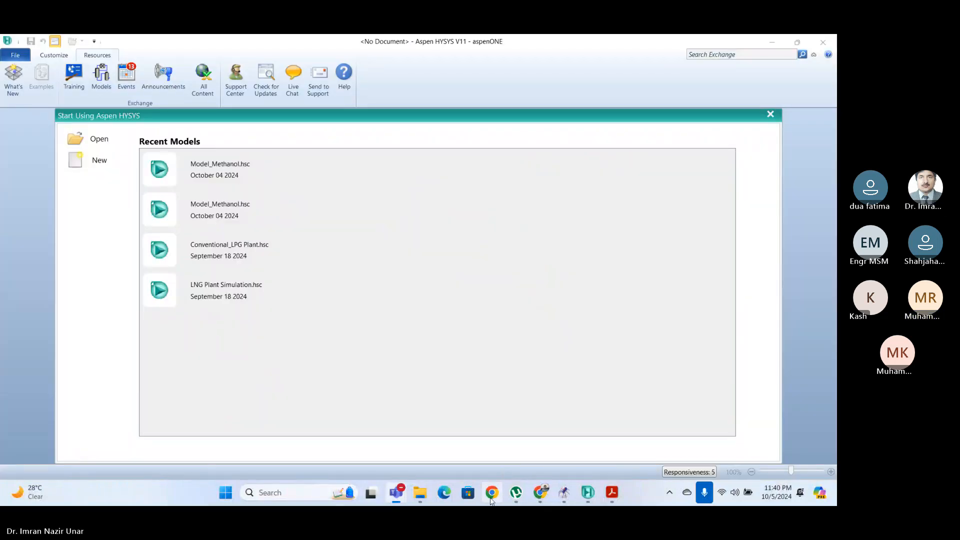
{"action": "left_click", "coordinate": [540, 425]}
{"action": "left_click", "coordinate": [824, 45]}
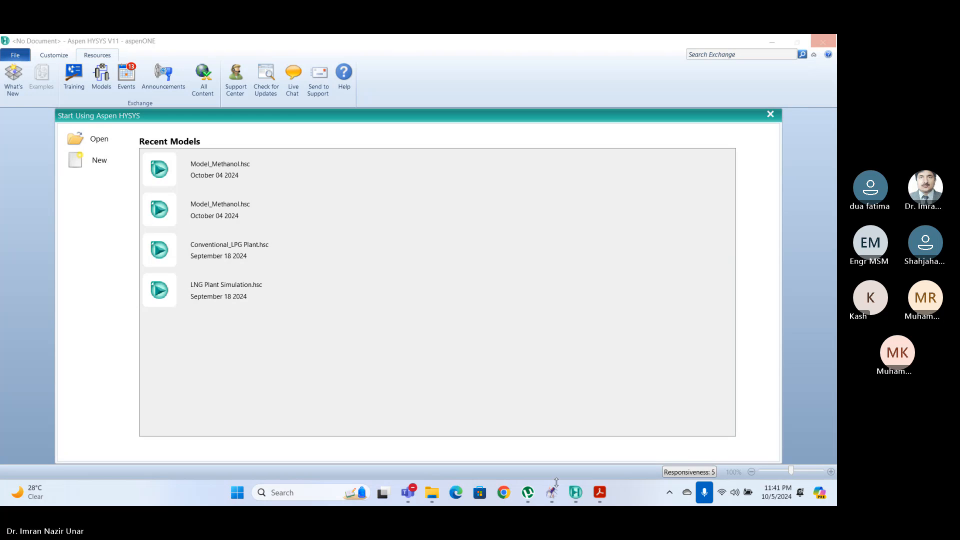
Dismiss the licensing error in Aspen HYSYS and let the program exit.
{"action": "mouse_move", "coordinate": [573, 500]}
{"action": "left_click", "coordinate": [626, 418]}
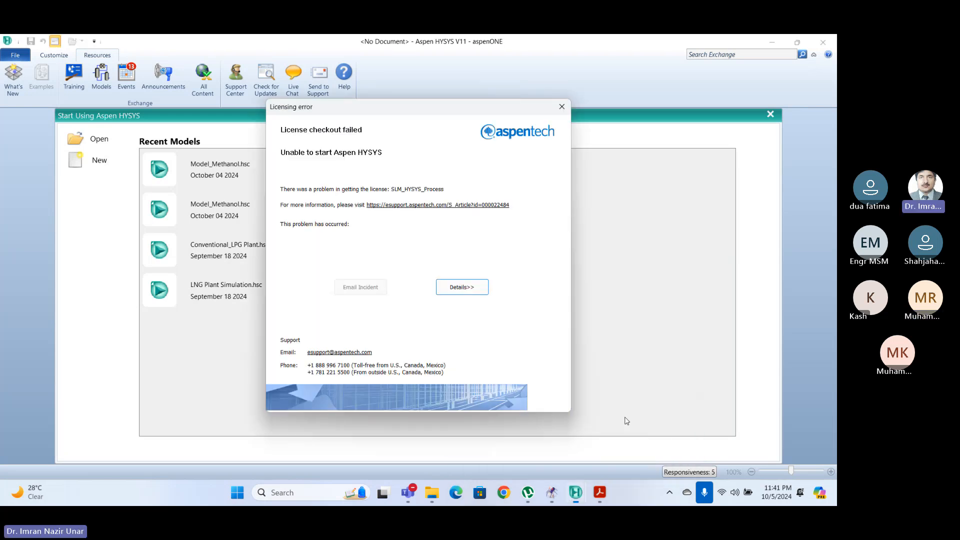
{"action": "left_click", "coordinate": [559, 107]}
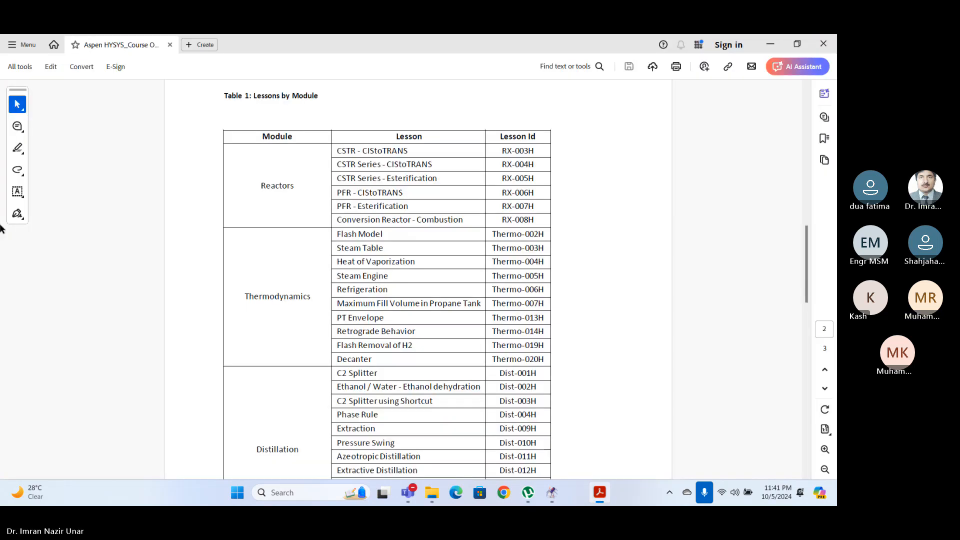
{"action": "left_click", "coordinate": [823, 42]}
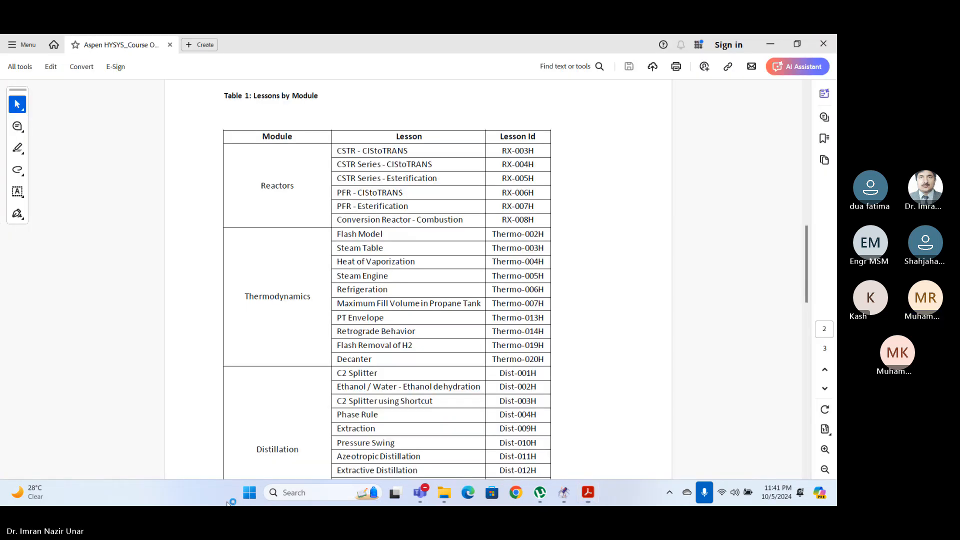
Relaunch Aspen HYSYS V11 without registering the product and delete all recovery files.
{"action": "left_click", "coordinate": [255, 494]}
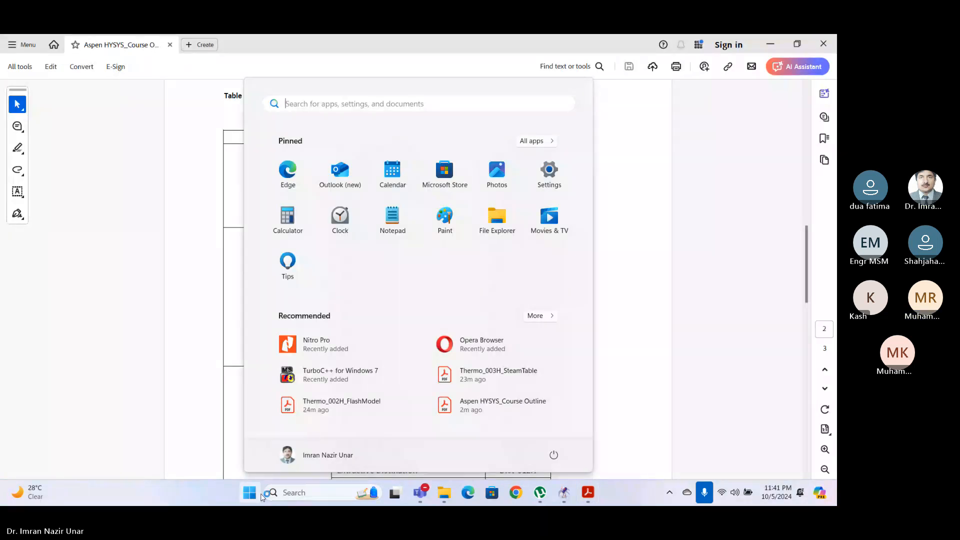
{"action": "type", "text": "hys"}
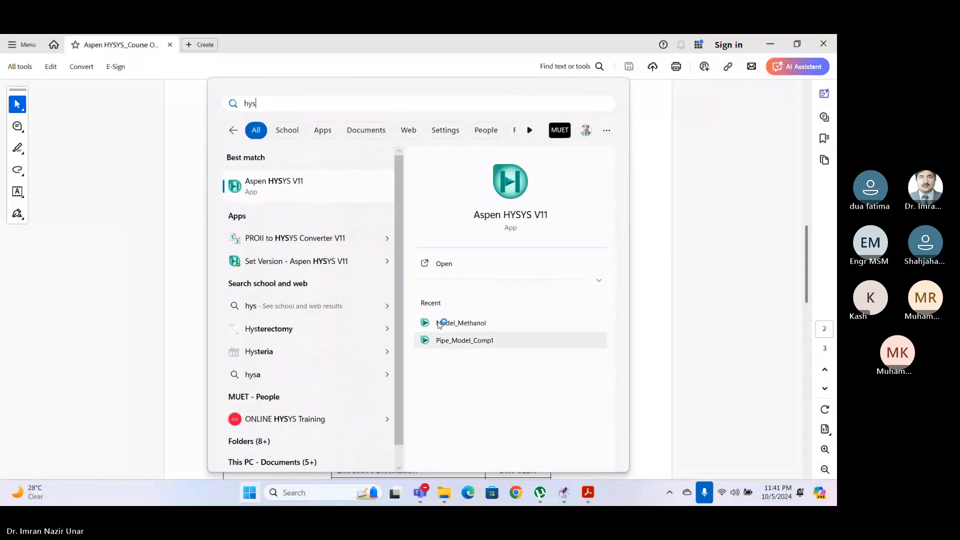
{"action": "left_click", "coordinate": [259, 187]}
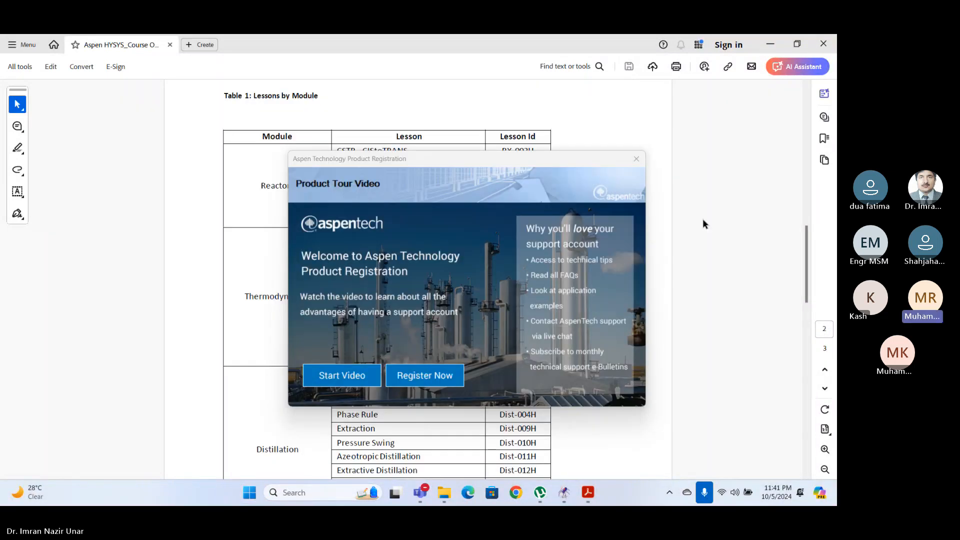
{"action": "left_click", "coordinate": [637, 159]}
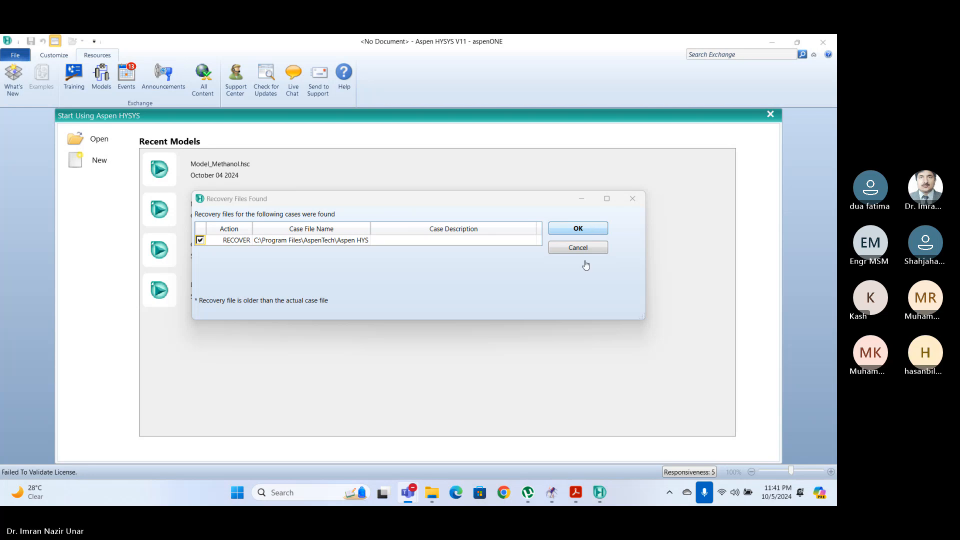
{"action": "left_click", "coordinate": [577, 248]}
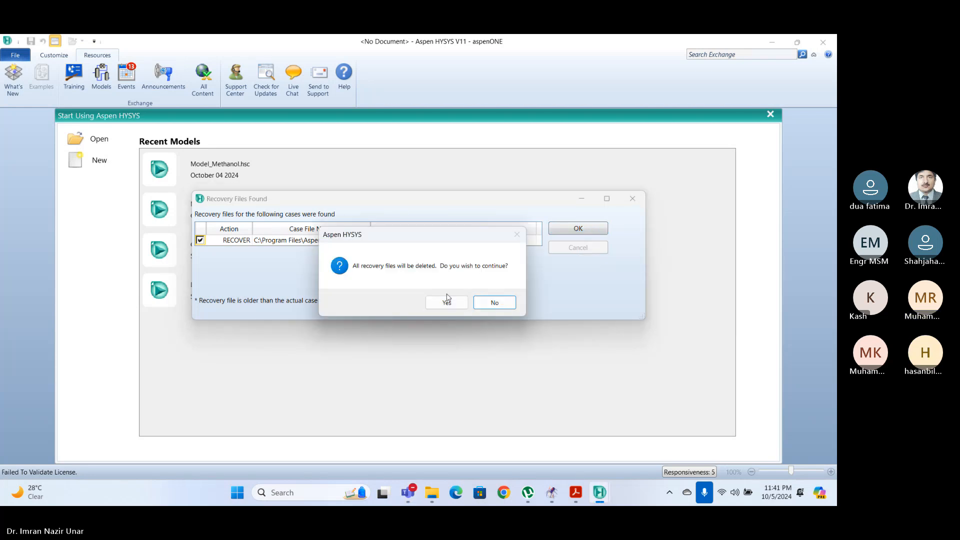
{"action": "left_click", "coordinate": [438, 303]}
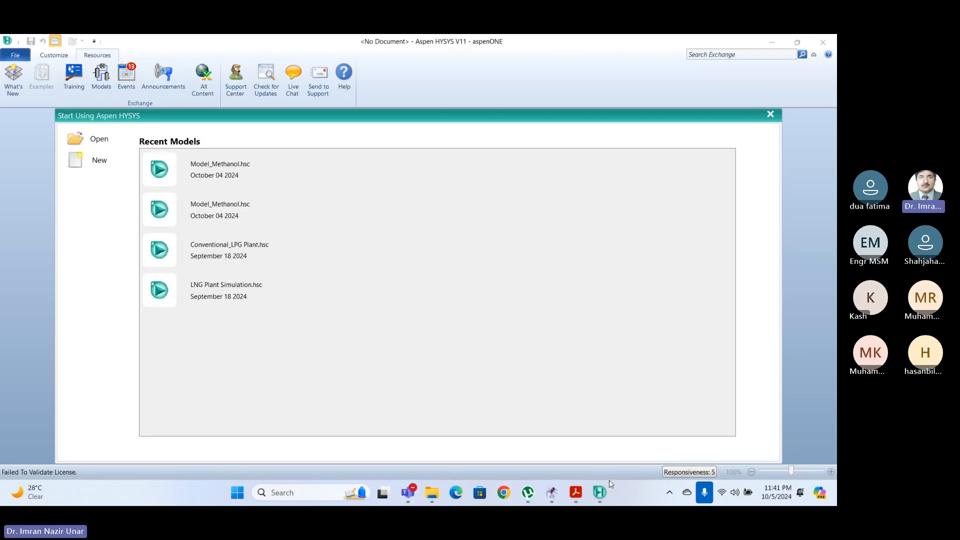
Close the licensing error of the relaunched Aspen HYSYS and acknowledge the notice that the application will exit.
{"action": "mouse_move", "coordinate": [600, 490]}
{"action": "left_click", "coordinate": [640, 420]}
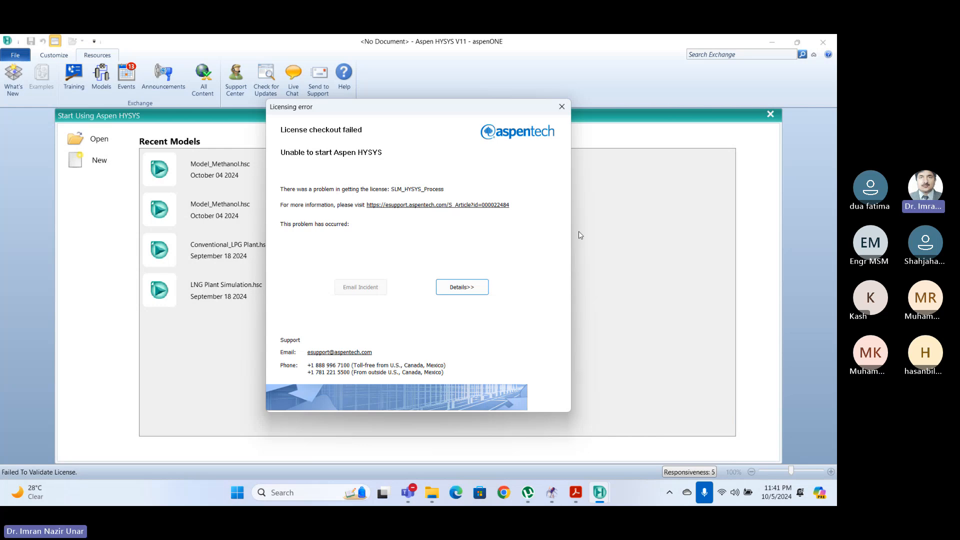
{"action": "left_click", "coordinate": [562, 107]}
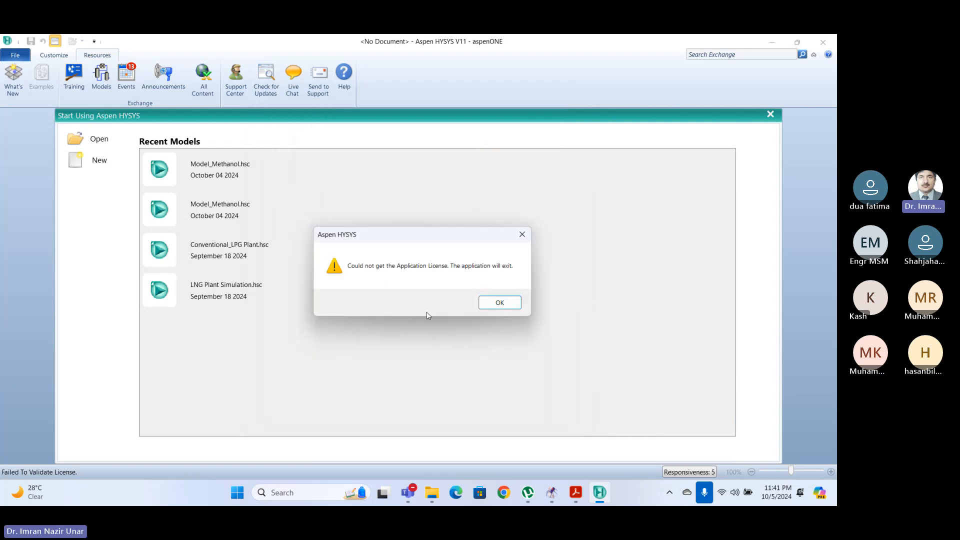
{"action": "left_click", "coordinate": [500, 302]}
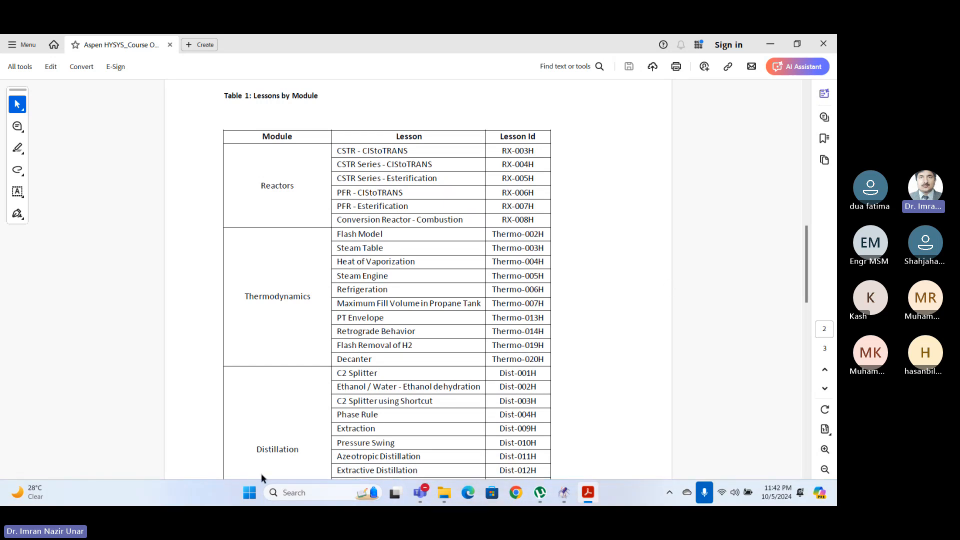
{"action": "left_click", "coordinate": [248, 497]}
{"action": "type", "text": "lsmwebcast"}
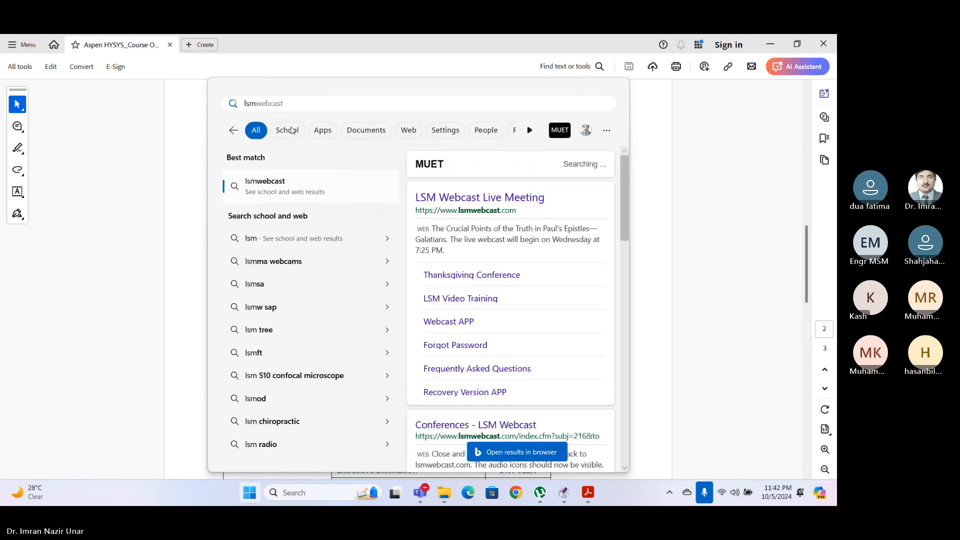
{"action": "left_click_drag", "start_coordinate": [286, 104], "coordinate": [209, 111]}
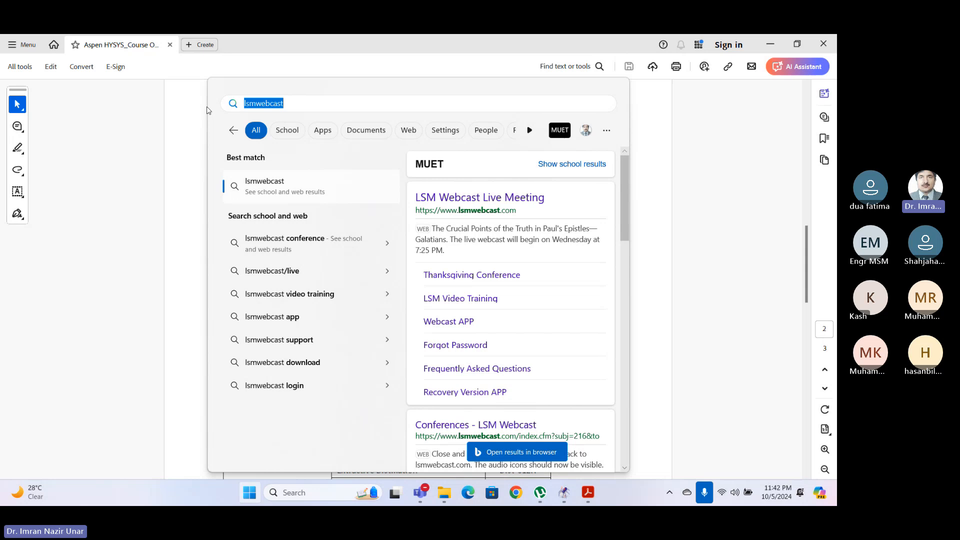
{"action": "key", "text": "BackSpace"}
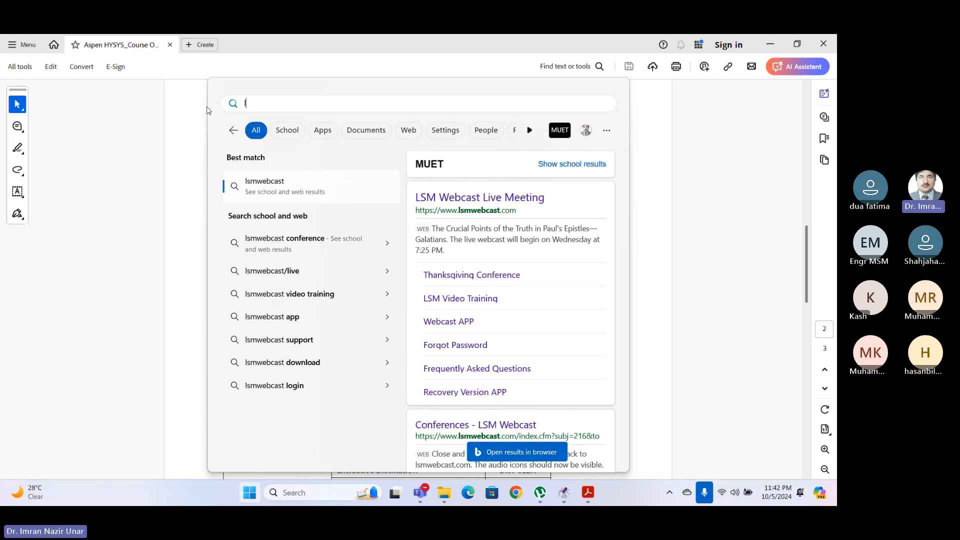
{"action": "type", "text": "lms"}
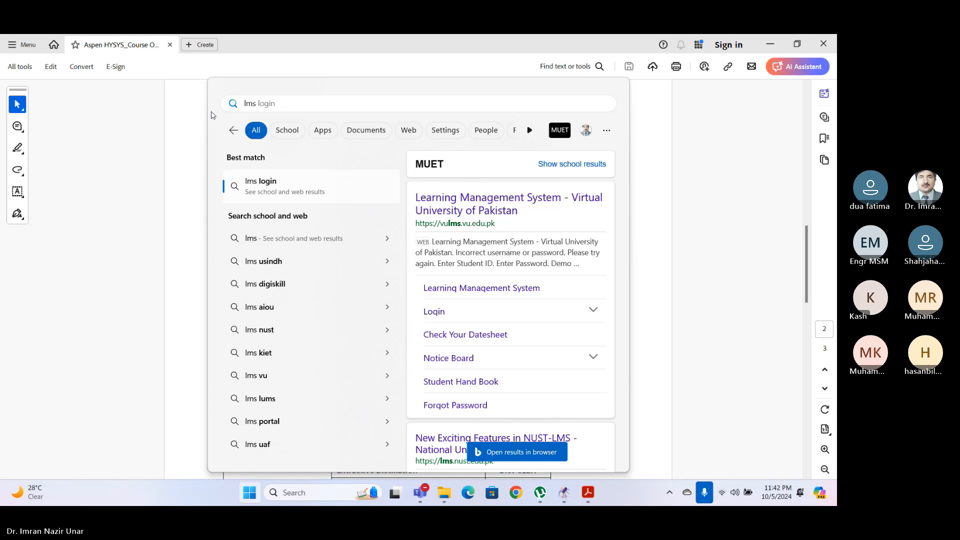
{"action": "key", "text": "BackSpace"}
{"action": "key", "text": "BackSpace"}
{"action": "key", "text": "BackSpace"}
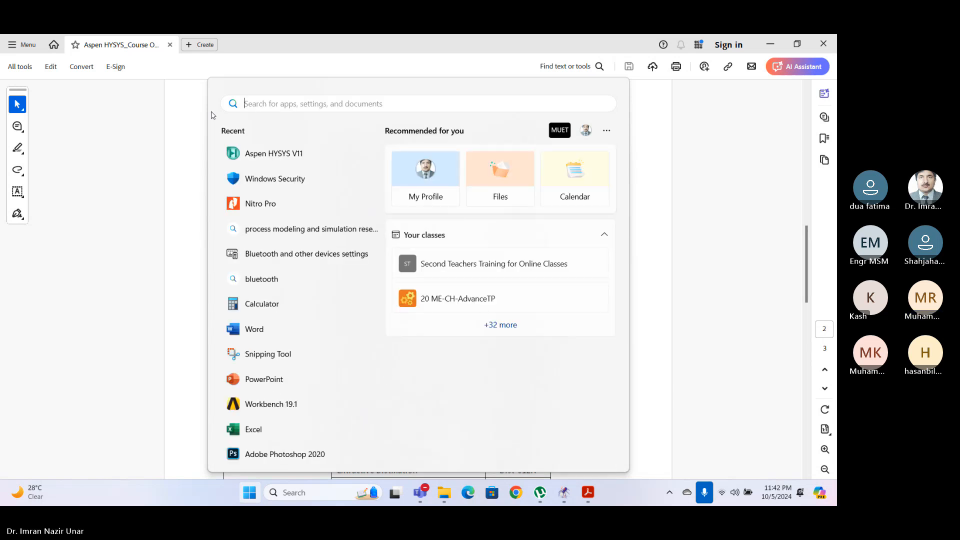
{"action": "type", "text": "lisce"}
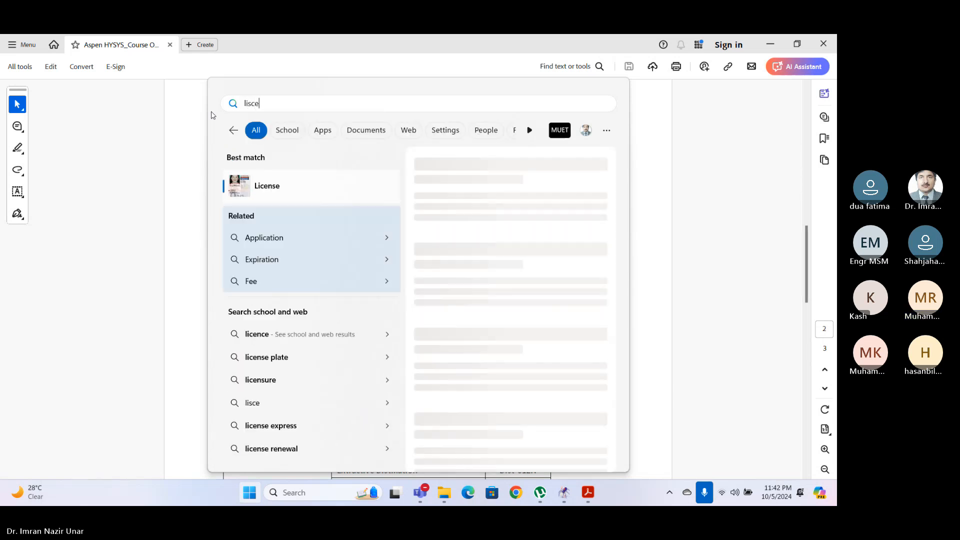
{"action": "key", "text": "BackSpace"}
{"action": "key", "text": "BackSpace"}
{"action": "key", "text": "BackSpace"}
{"action": "key", "text": "BackSpace"}
{"action": "key", "text": "BackSpace"}
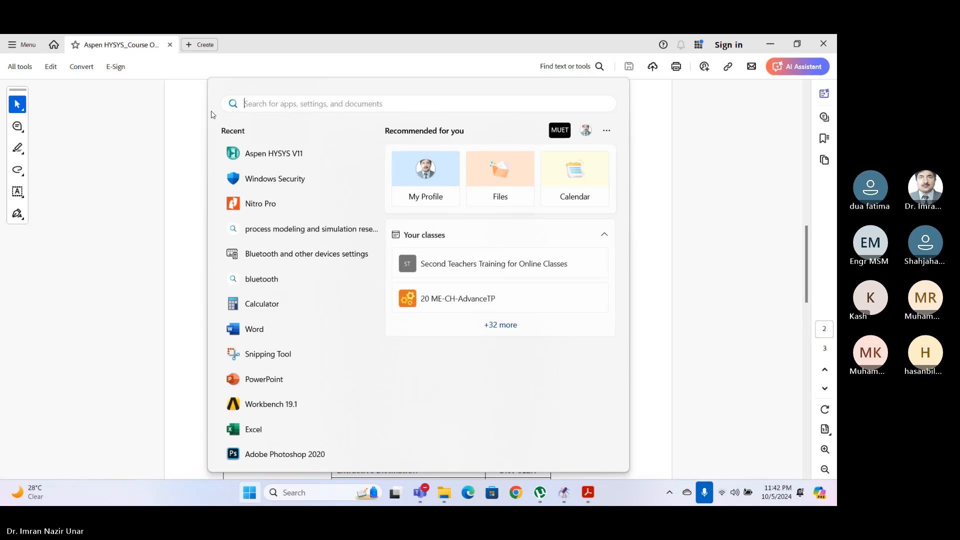
Search Windows for "li" and open aspenONE SLM License Manager.
{"action": "type", "text": "li"}
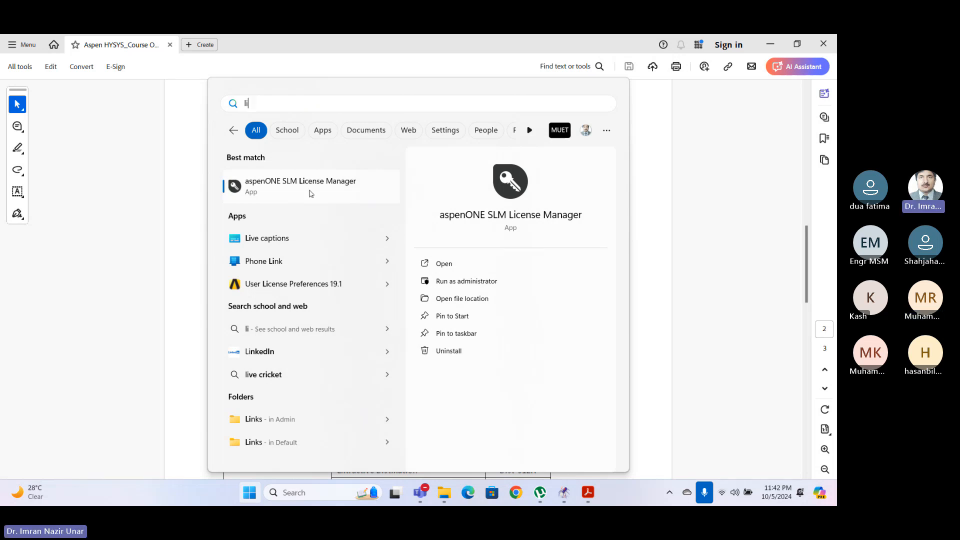
{"action": "left_click", "coordinate": [332, 187]}
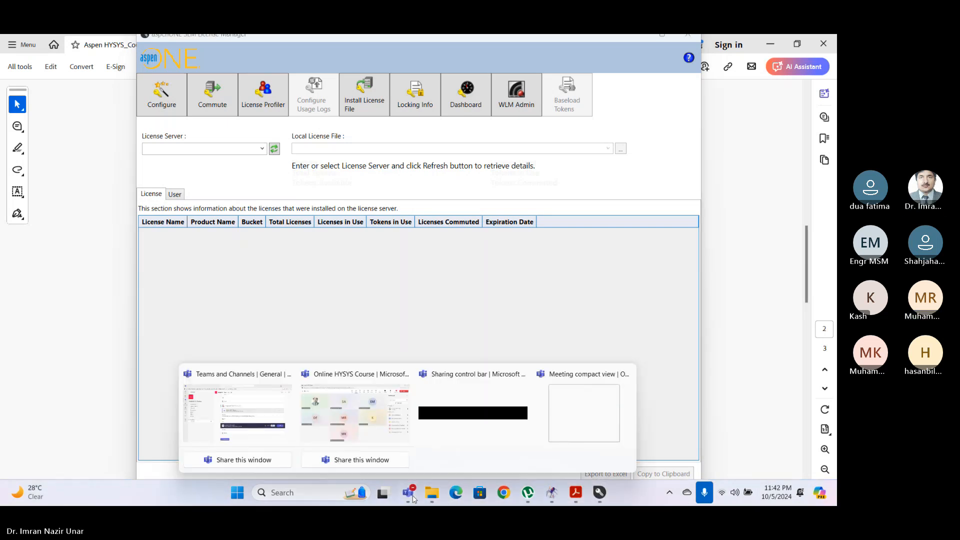
Switch to the Online HYSYS Course meeting in Teams, admit the waiting participant, and minimize the meeting window.
{"action": "left_click", "coordinate": [450, 404]}
{"action": "mouse_move", "coordinate": [412, 485]}
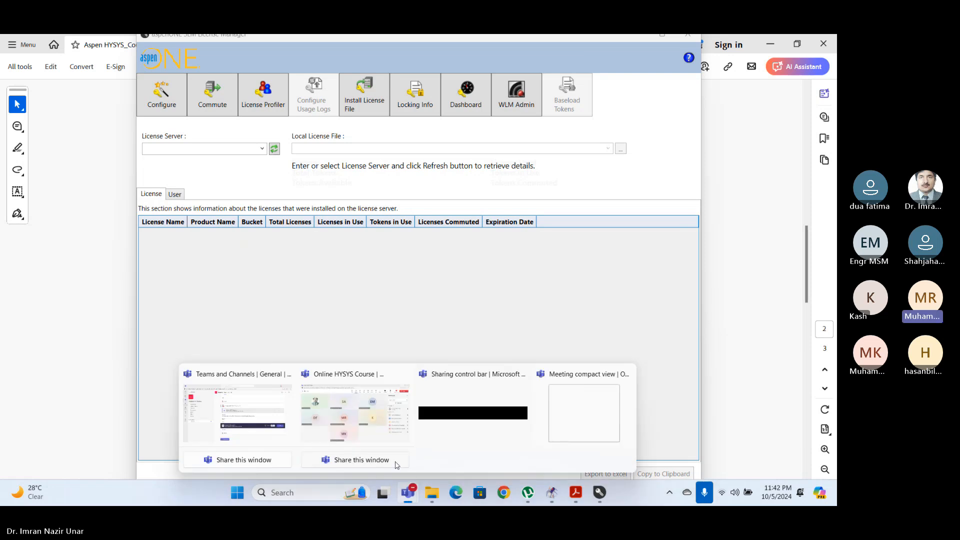
{"action": "left_click", "coordinate": [397, 462]}
{"action": "left_click", "coordinate": [793, 225]}
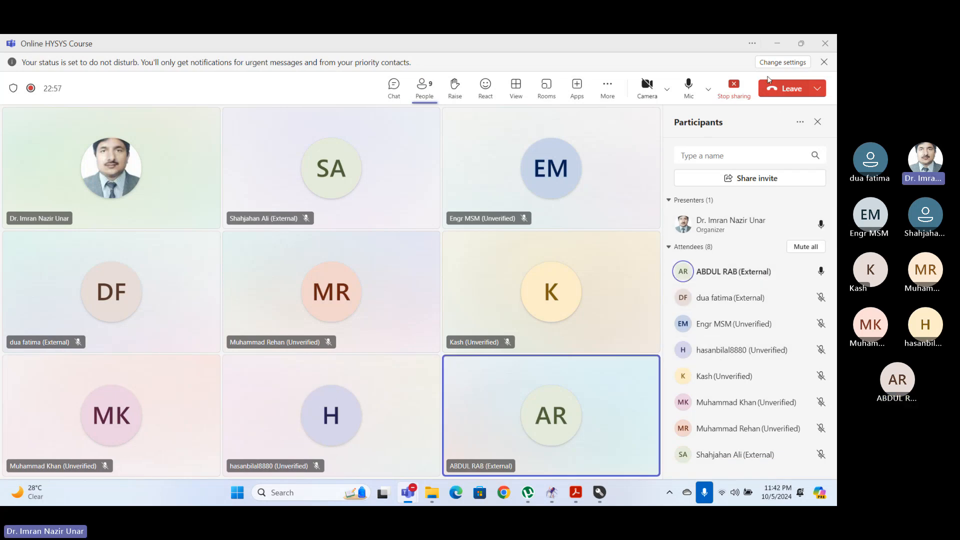
{"action": "left_click", "coordinate": [777, 44]}
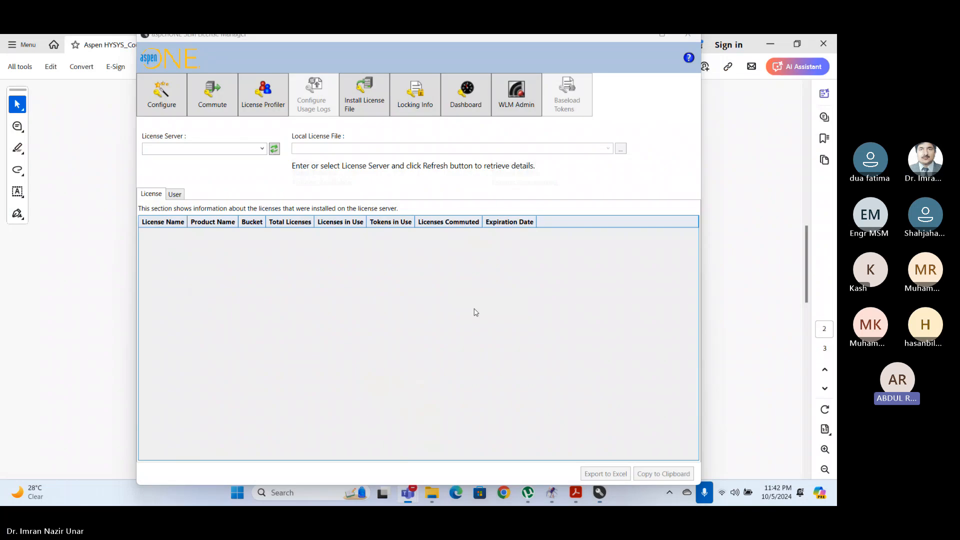
Open WLM Admin, expand the subnet servers, and add features from the aspen file to the listed server.
{"action": "left_click", "coordinate": [513, 100]}
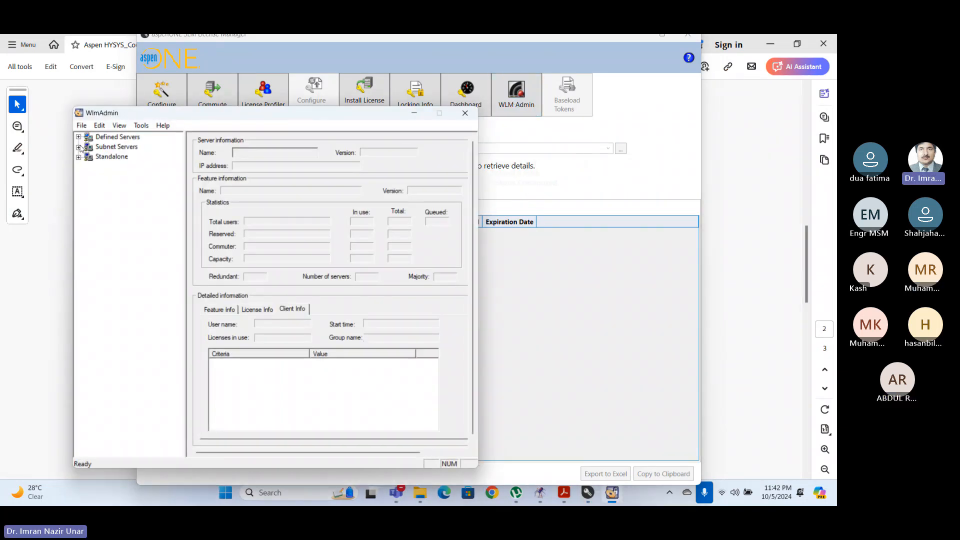
{"action": "left_click", "coordinate": [78, 147]}
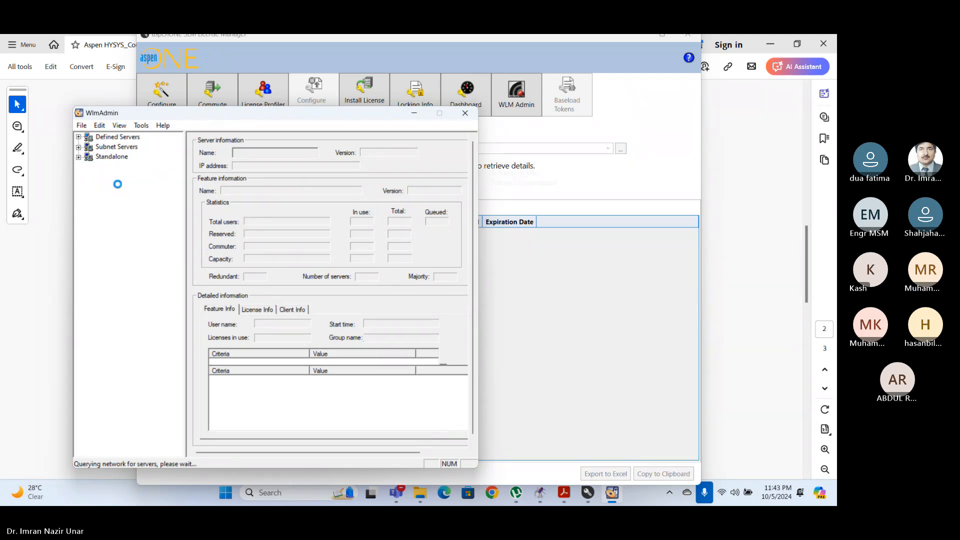
{"action": "right_click", "coordinate": [130, 158]}
{"action": "mouse_move", "coordinate": [165, 167]}
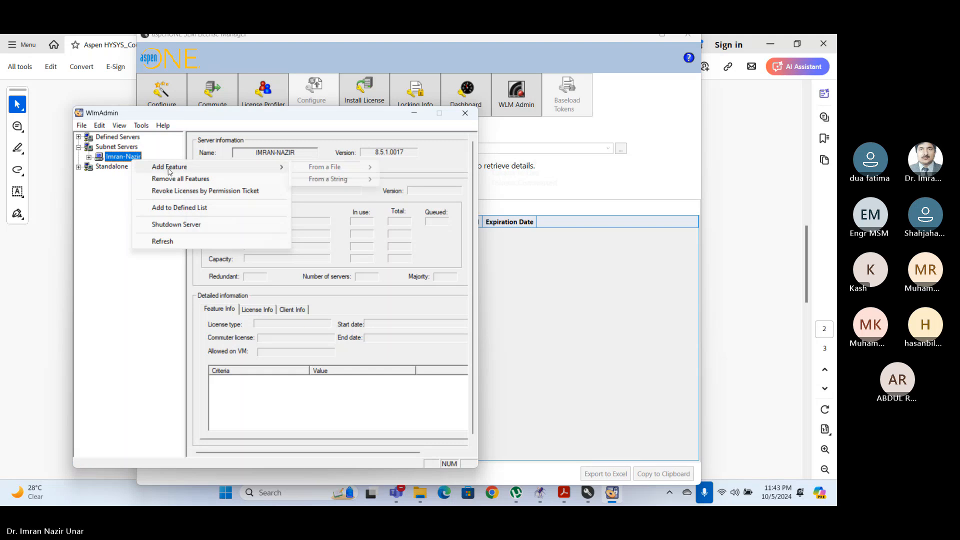
{"action": "mouse_move", "coordinate": [339, 167]}
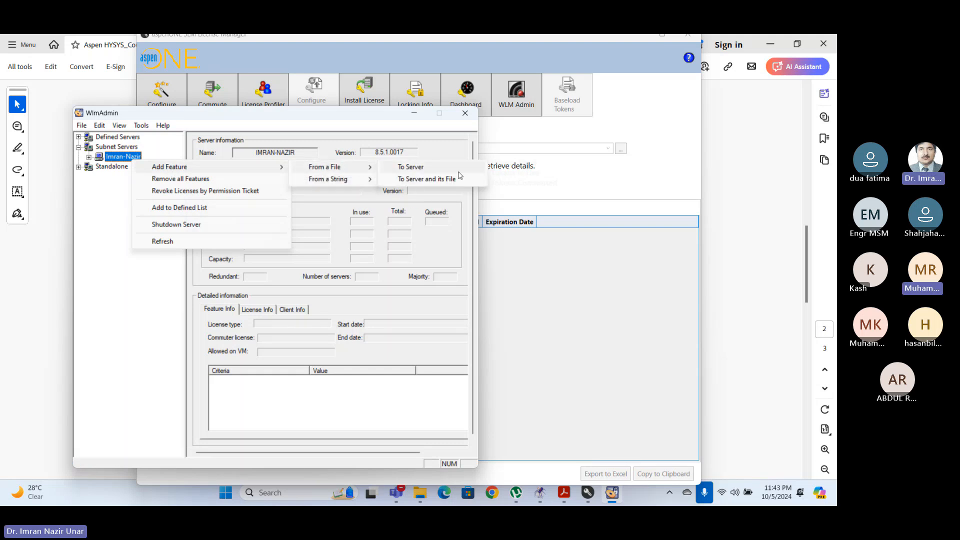
{"action": "left_click", "coordinate": [410, 167]}
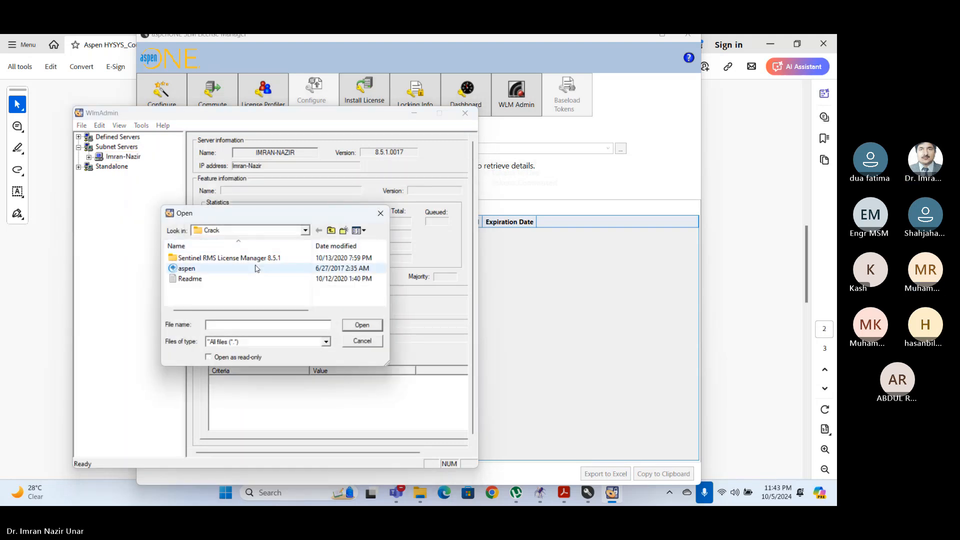
{"action": "left_click", "coordinate": [200, 271]}
{"action": "left_click", "coordinate": [361, 326]}
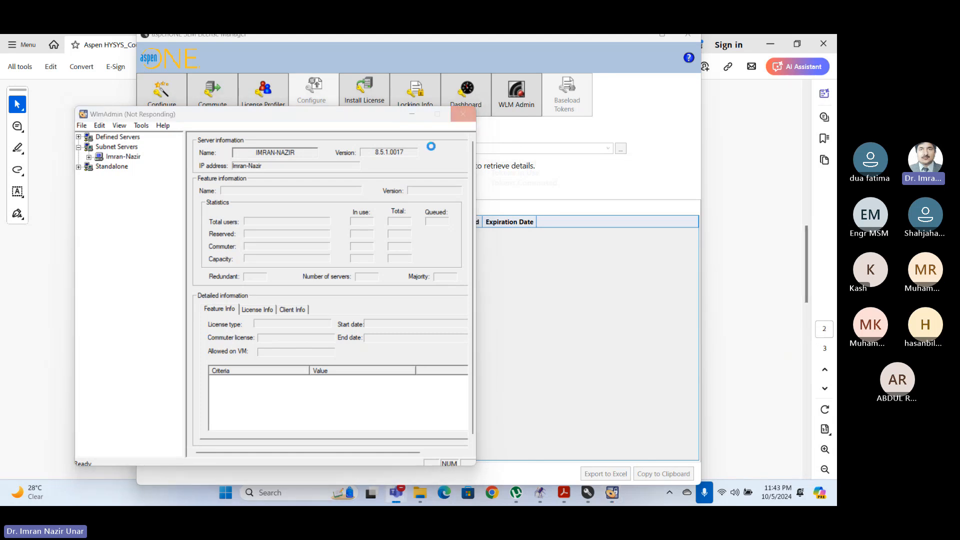
Return to the course outline PDF and highlight Thermodynamics and its lessons from Flash Model to Decanter in Table 1.
{"action": "left_click", "coordinate": [733, 424]}
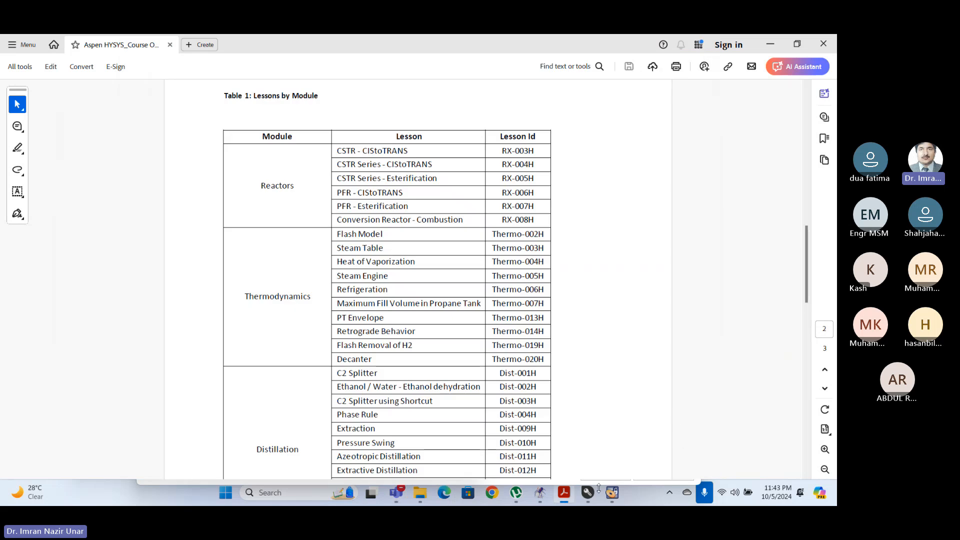
{"action": "mouse_move", "coordinate": [591, 492]}
{"action": "left_click_drag", "start_coordinate": [245, 298], "coordinate": [312, 295]}
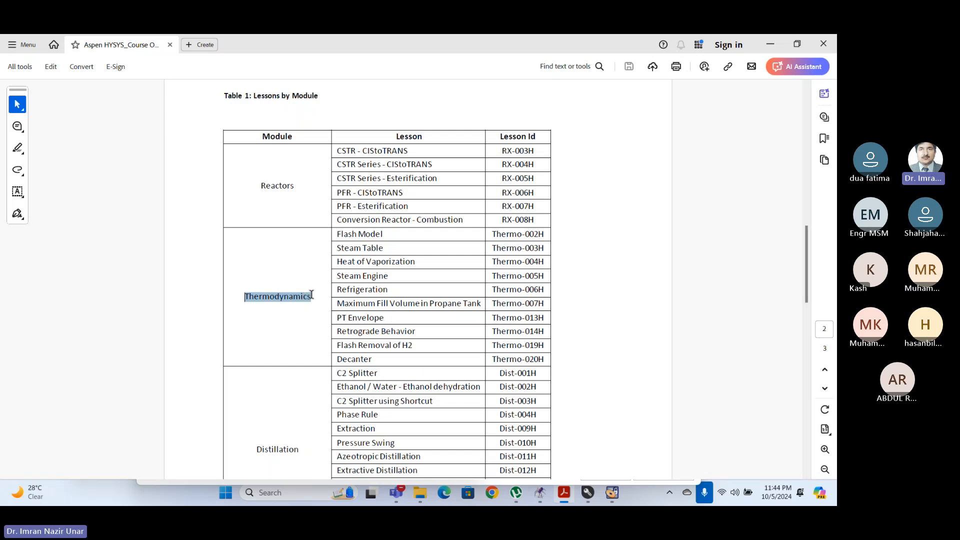
{"action": "left_click", "coordinate": [339, 231]}
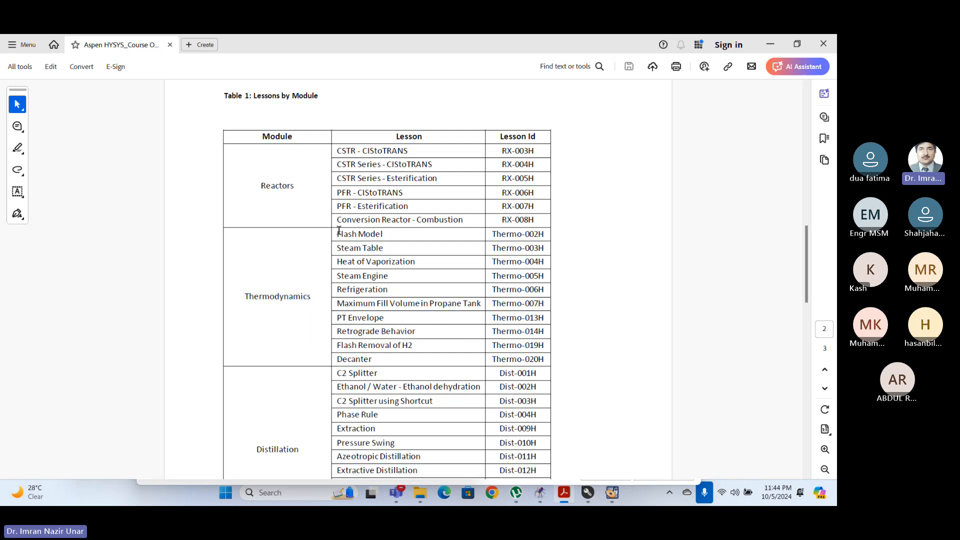
{"action": "left_click_drag", "start_coordinate": [339, 231], "coordinate": [544, 356]}
{"action": "left_click", "coordinate": [413, 294]}
Close the unresponsive WlmAdmin program, then search Windows for "hys" and launch Aspen HYSYS V11.
{"action": "left_click", "coordinate": [610, 494]}
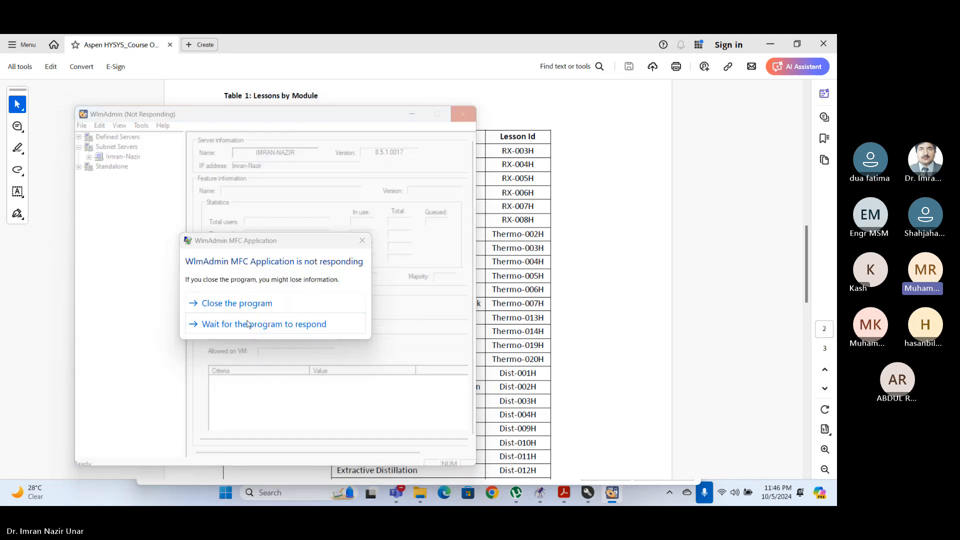
{"action": "left_click", "coordinate": [249, 306]}
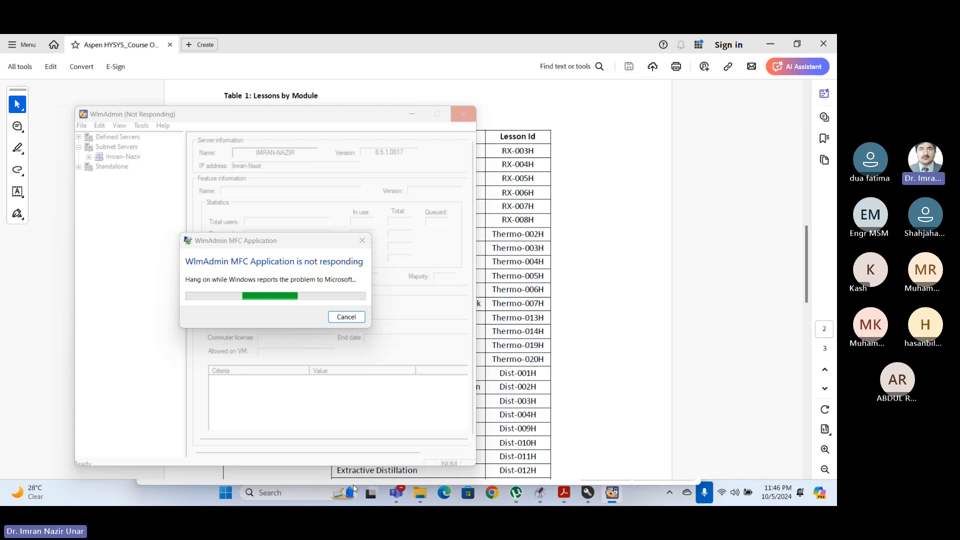
{"action": "left_click", "coordinate": [229, 497]}
{"action": "type", "text": "hys"}
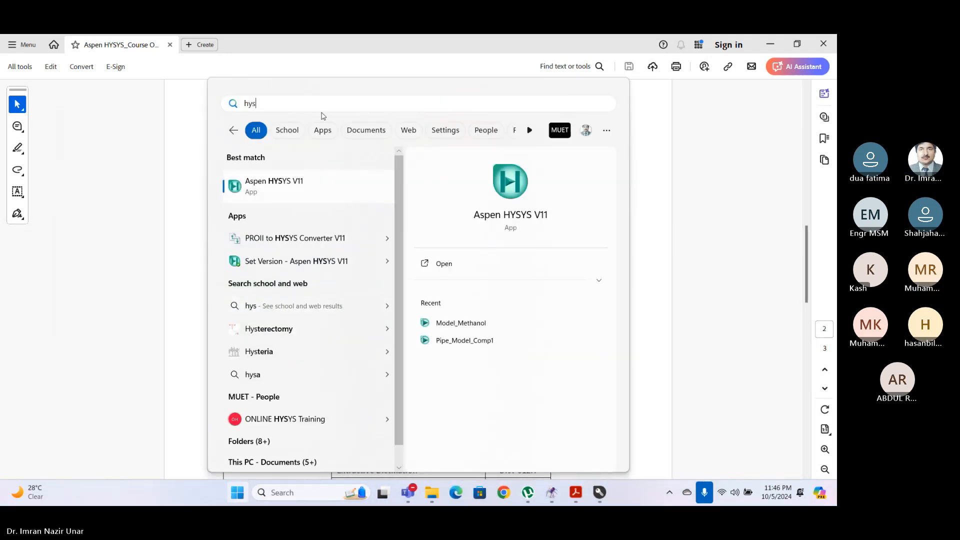
{"action": "left_click", "coordinate": [307, 200]}
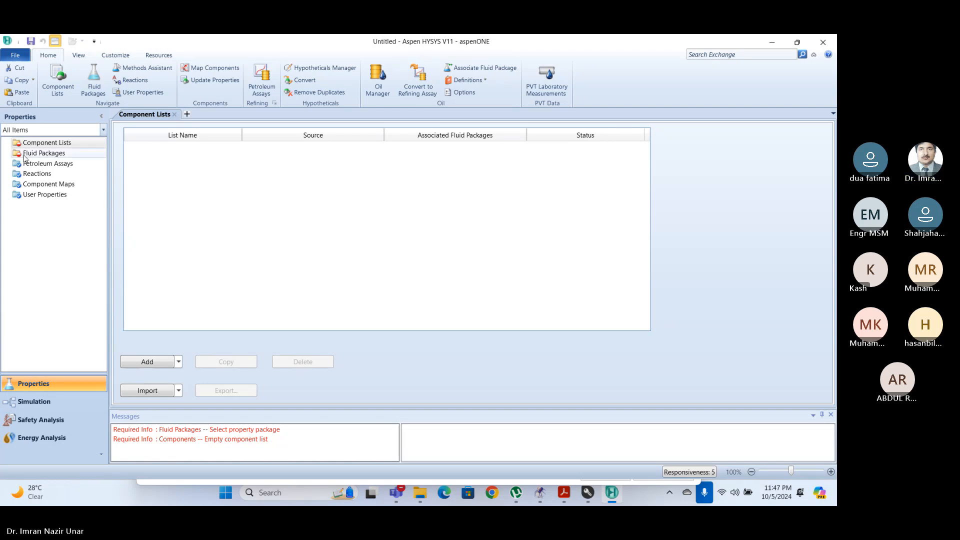
Add a component list from the HYSYS databank containing water (H2O) and methane as pure components.
{"action": "left_click", "coordinate": [147, 362]}
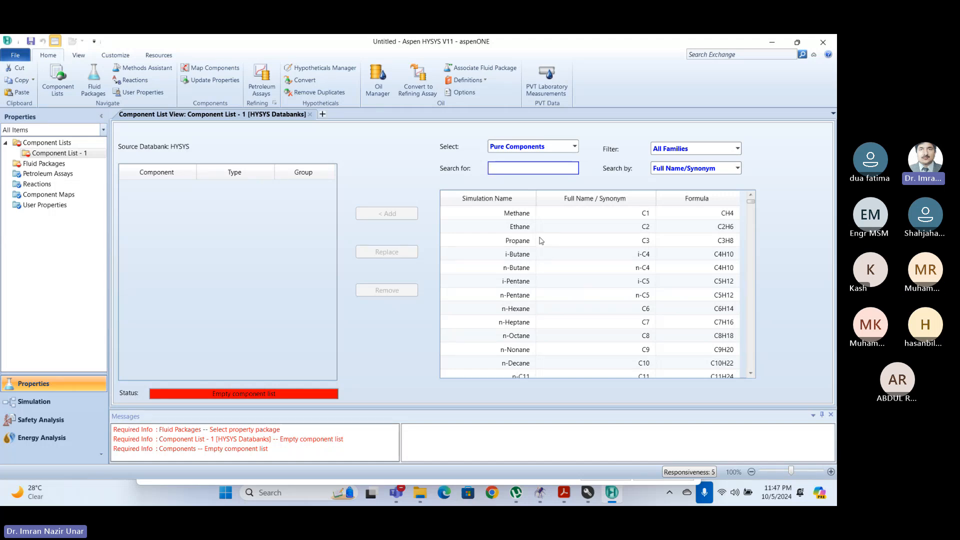
{"action": "type", "text": "water"}
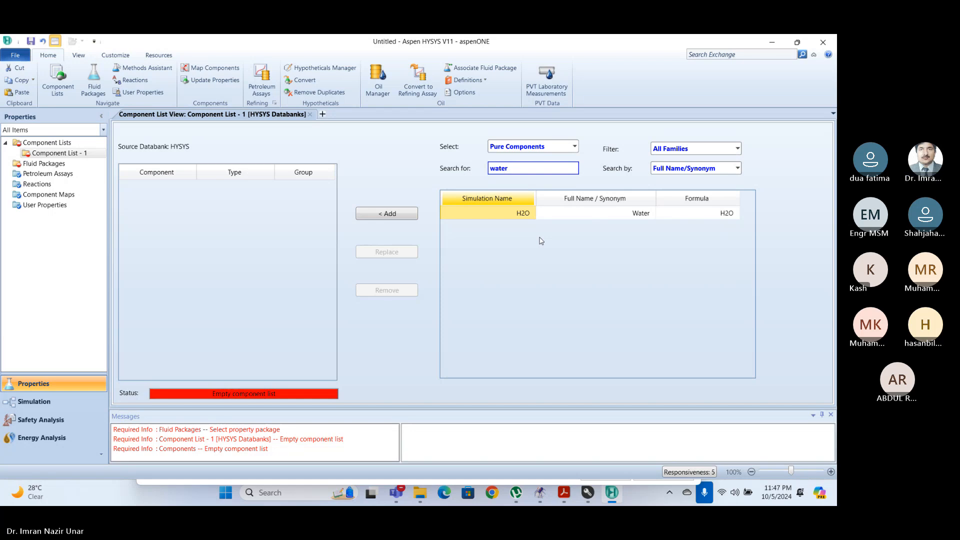
{"action": "key", "text": "Return"}
{"action": "type", "text": "meth"}
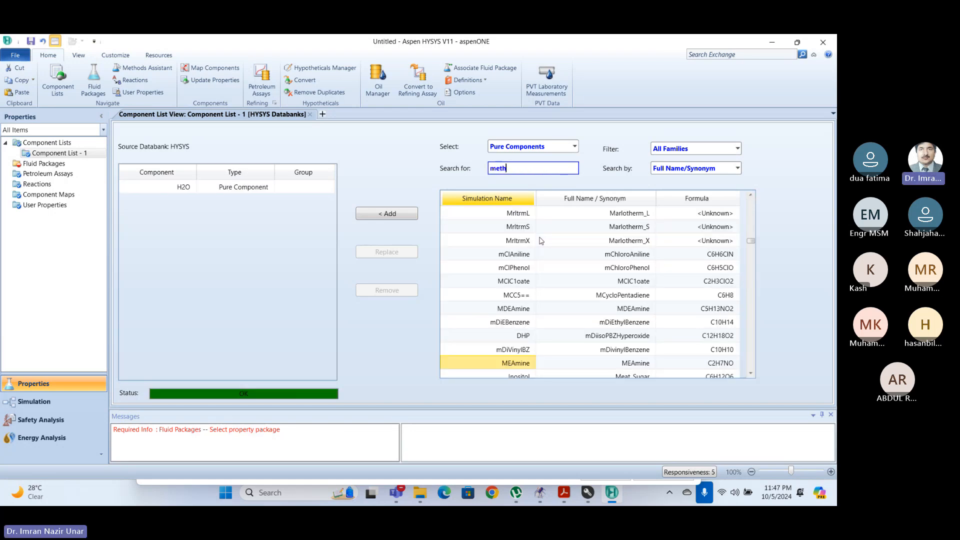
{"action": "type", "text": "ane"}
{"action": "key", "text": "Return"}
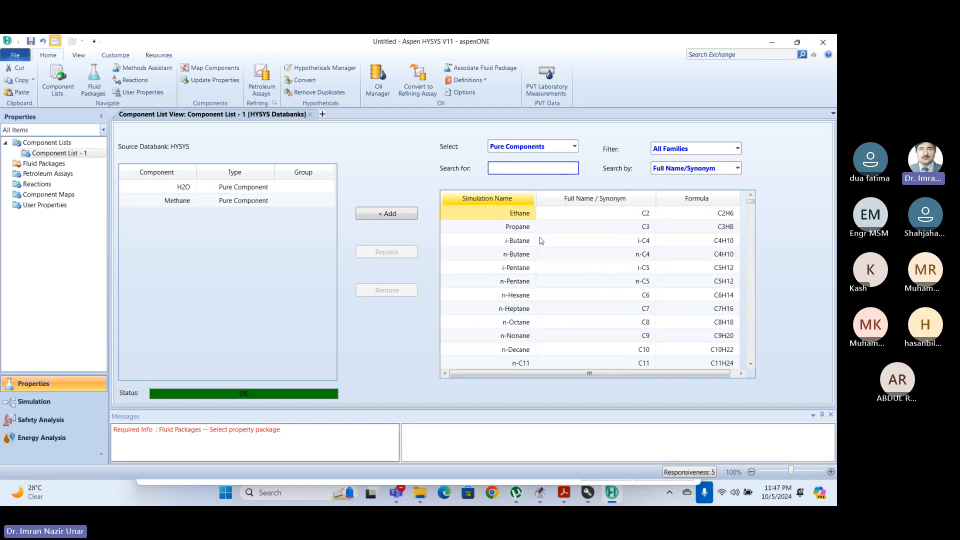
Add a fluid package for Component List - 1 and select Peng-Robinson as its property package.
{"action": "left_click", "coordinate": [44, 164]}
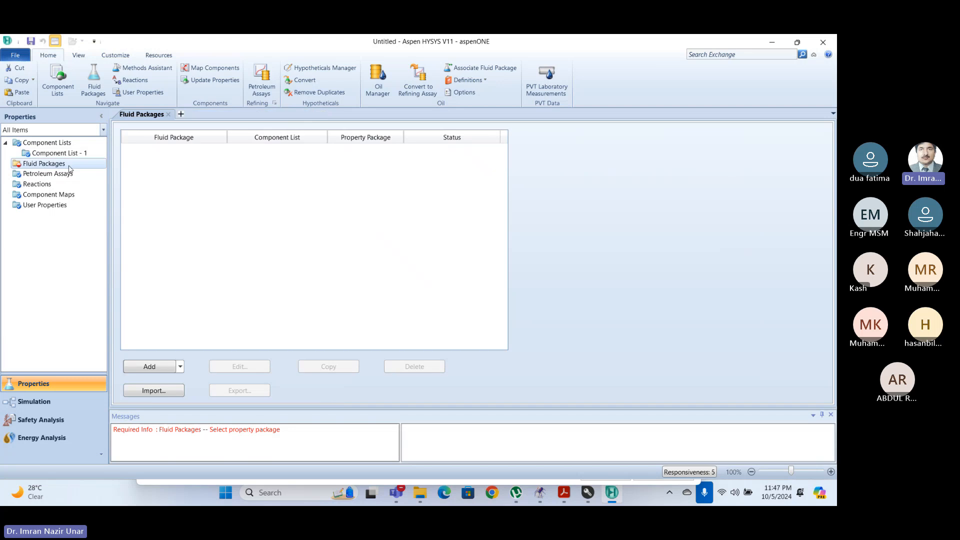
{"action": "left_click", "coordinate": [149, 366]}
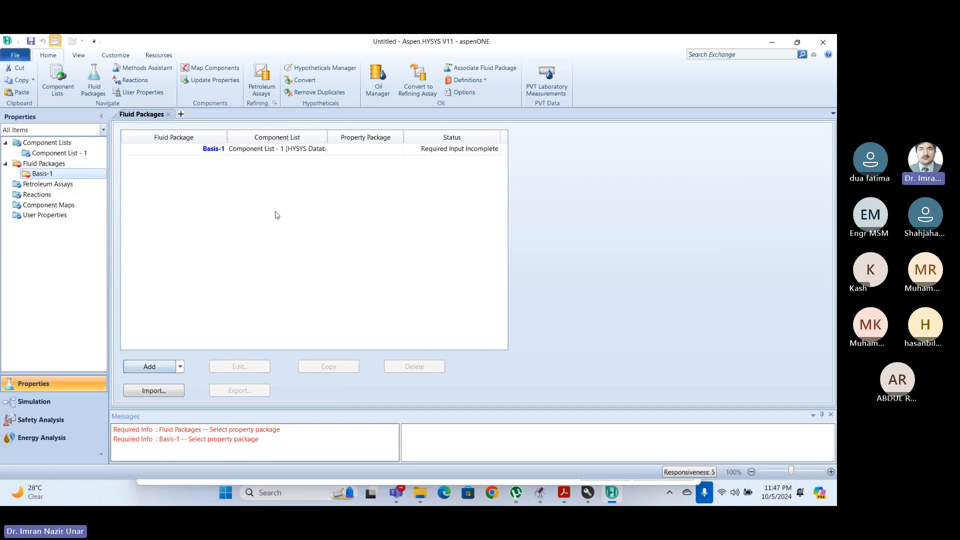
{"action": "scroll", "coordinate": [212, 319], "scroll_direction": "down", "scroll_amount": 5}
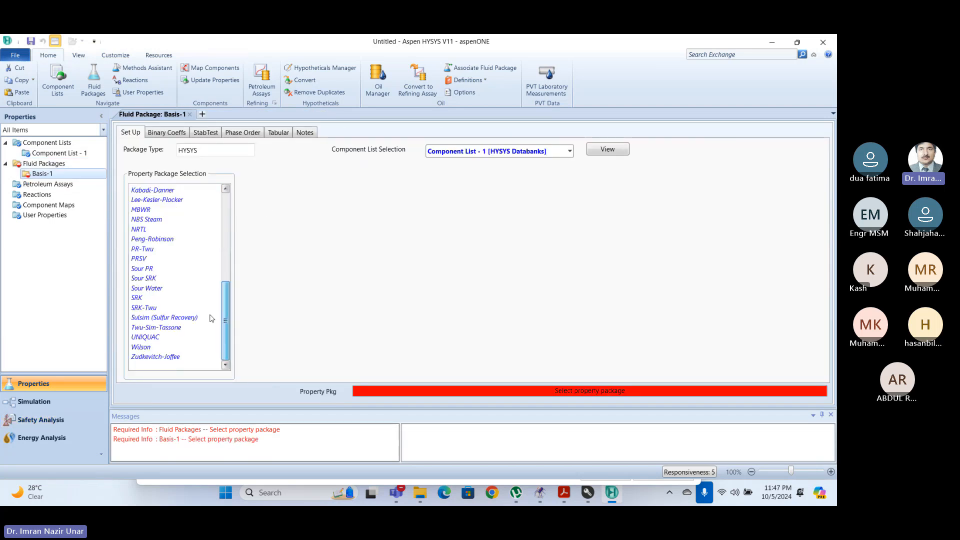
{"action": "left_click", "coordinate": [162, 242]}
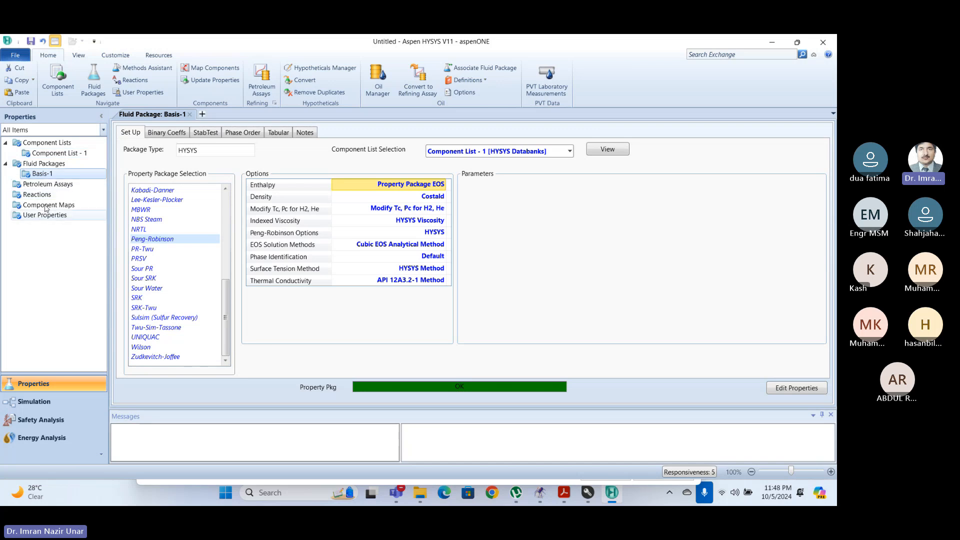
Switch to the Simulation environment and place a material stream on the flowsheet, moving the Model Palette out of the way.
{"action": "left_click", "coordinate": [49, 404]}
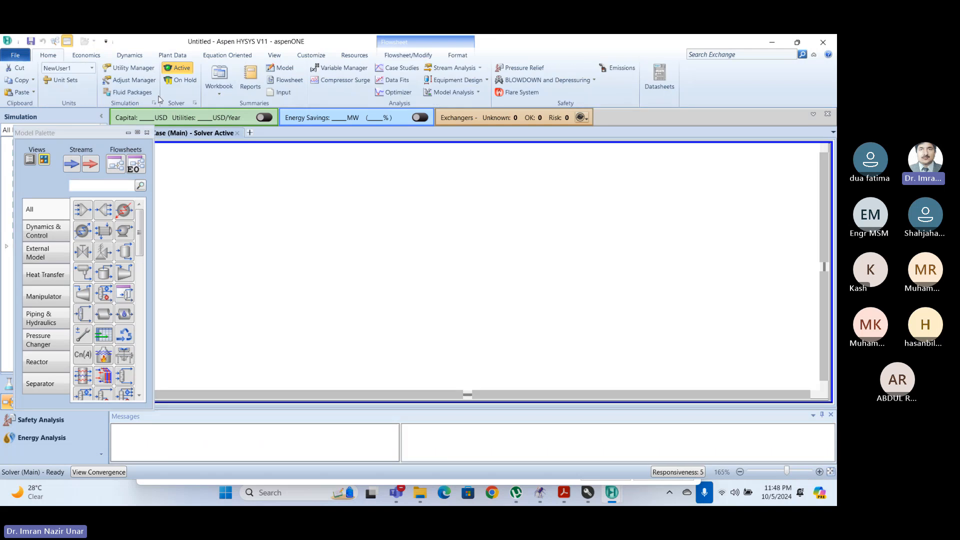
{"action": "left_click_drag", "start_coordinate": [84, 135], "coordinate": [721, 134]}
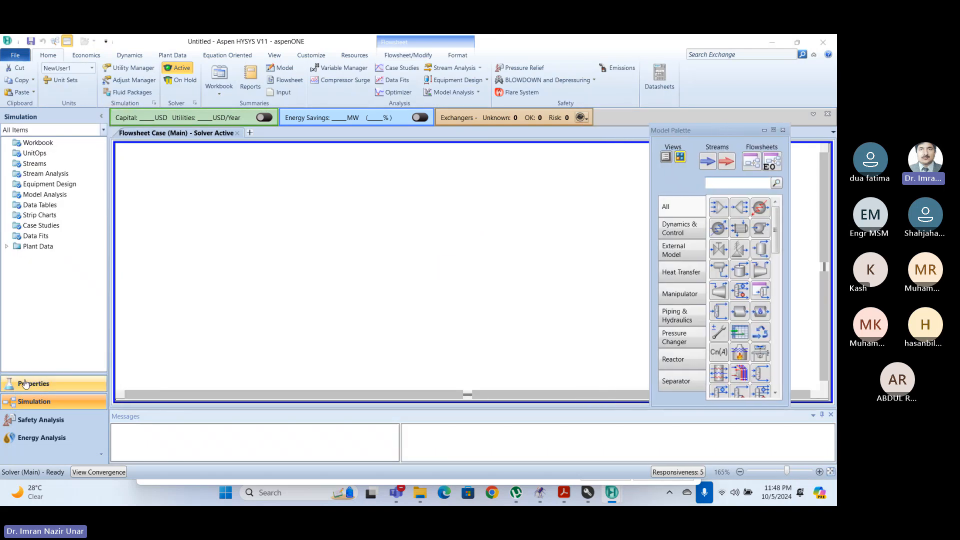
{"action": "left_click", "coordinate": [707, 162]}
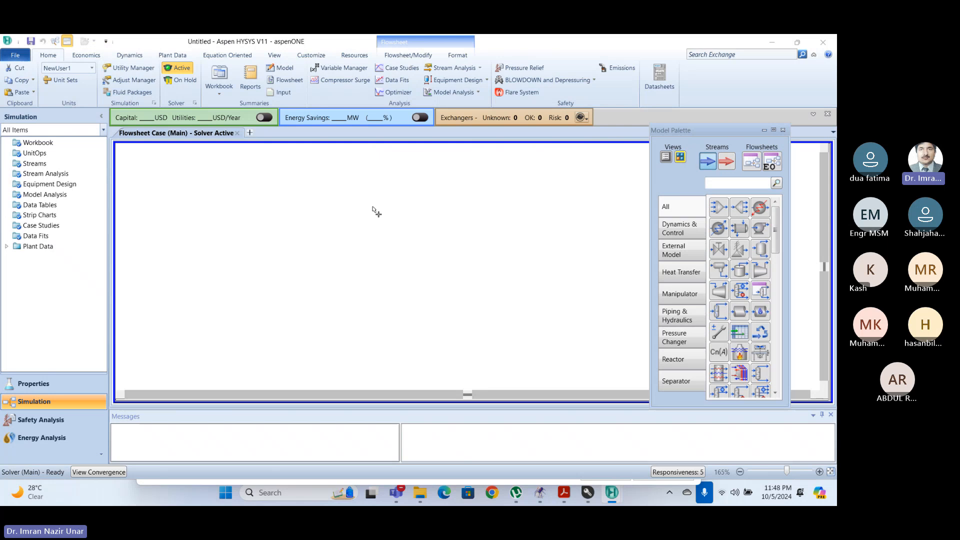
{"action": "left_click", "coordinate": [282, 241]}
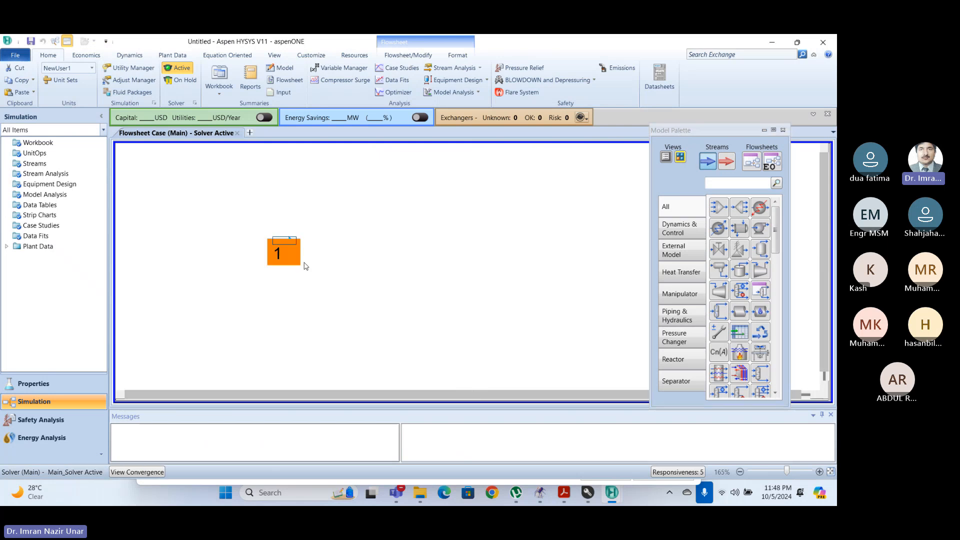
Open material stream 1 and examine its Conditions, Properties and Composition worksheet pages.
{"action": "double_click", "coordinate": [288, 241]}
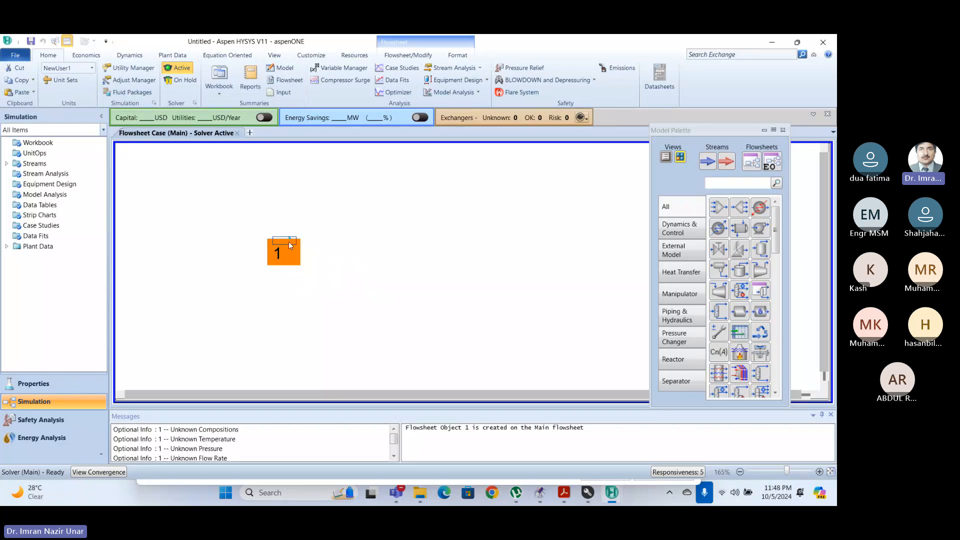
{"action": "left_click", "coordinate": [523, 302]}
{"action": "left_click_drag", "start_coordinate": [507, 290], "coordinate": [507, 430]}
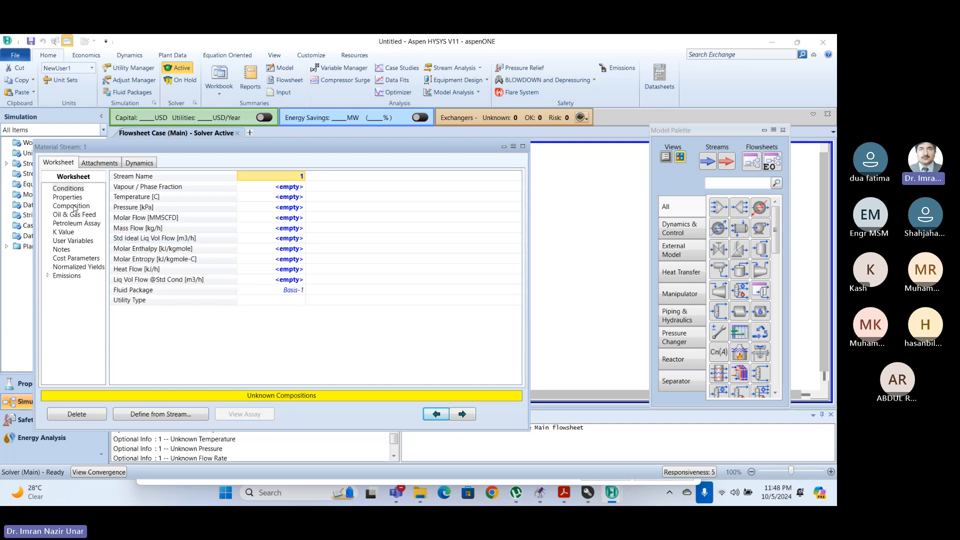
{"action": "left_click_drag", "start_coordinate": [145, 146], "coordinate": [176, 150]}
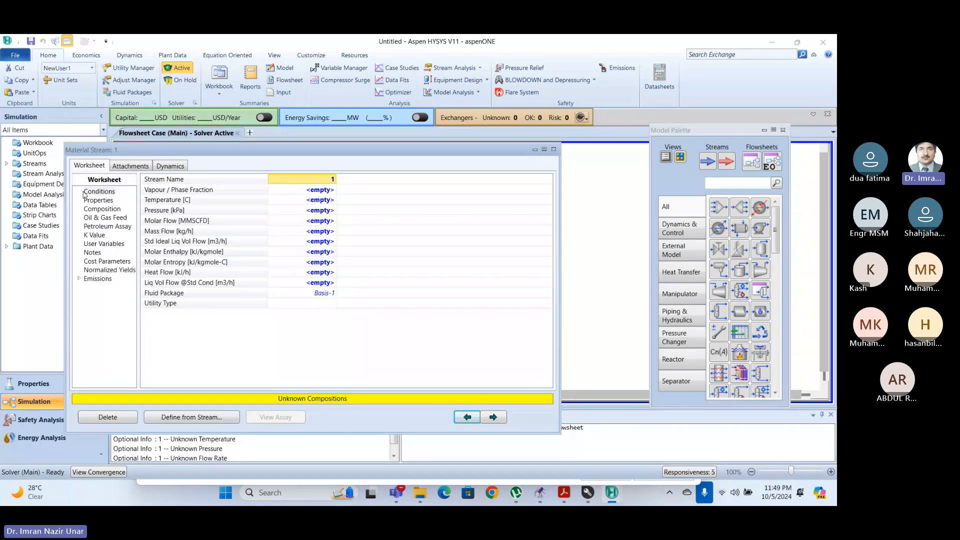
{"action": "left_click", "coordinate": [106, 209]}
{"action": "left_click", "coordinate": [103, 192]}
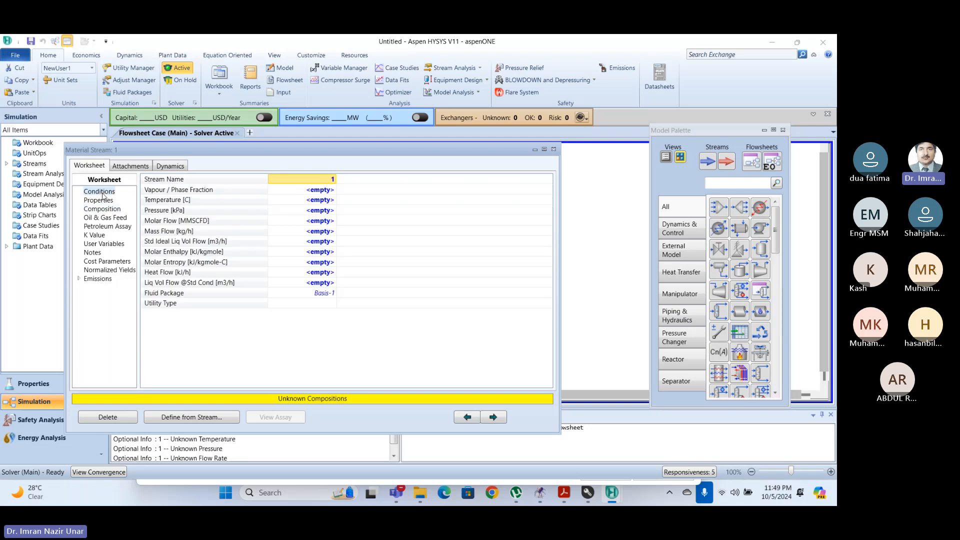
{"action": "left_click", "coordinate": [105, 209]}
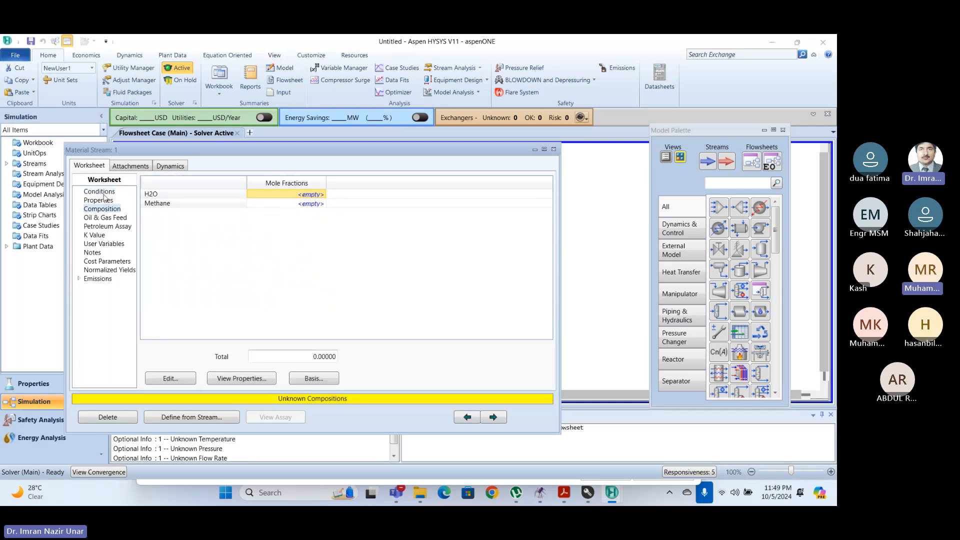
{"action": "left_click", "coordinate": [100, 192]}
{"action": "left_click", "coordinate": [103, 209]}
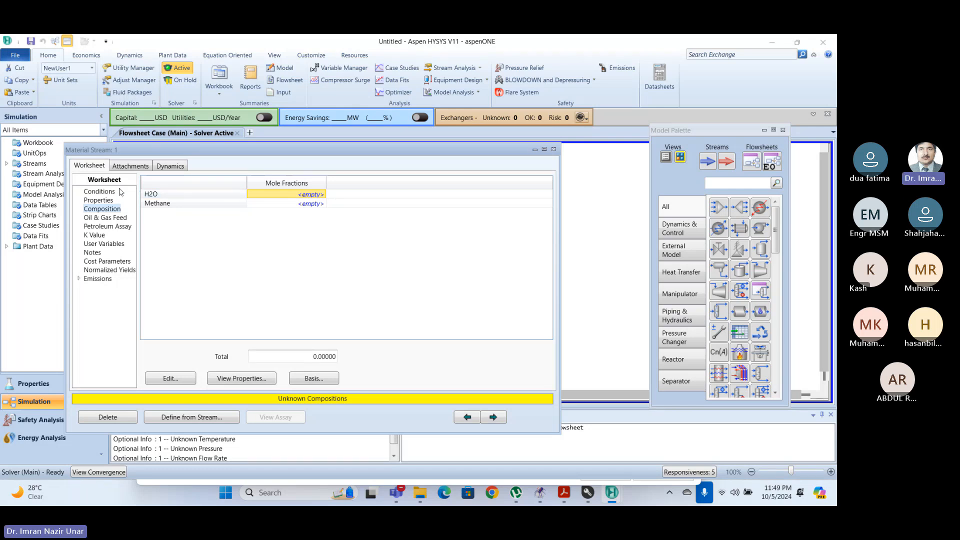
{"action": "left_click", "coordinate": [106, 199]}
{"action": "left_click", "coordinate": [103, 192]}
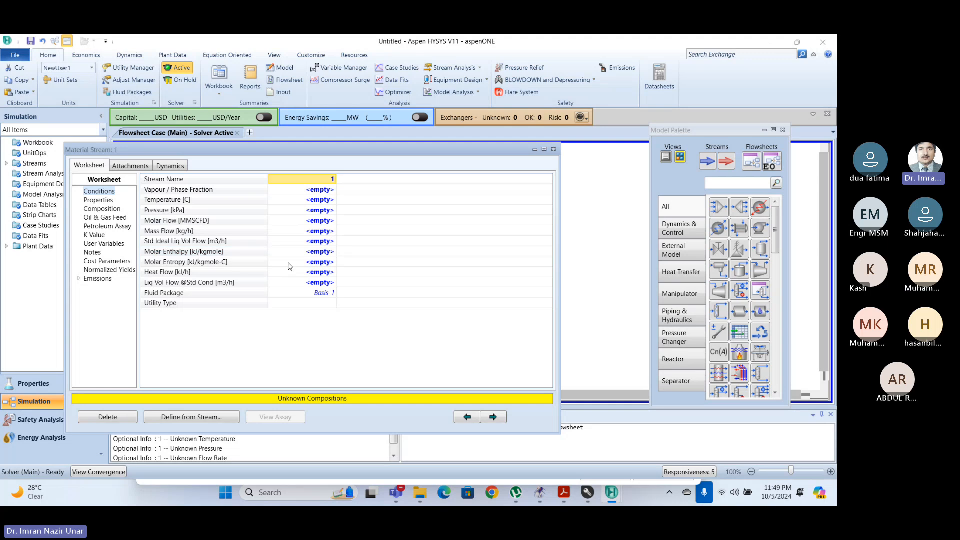
Set stream 1's mass flow to 10 kg/h, pressure to 101 kPa and temperature to 25 C.
{"action": "left_click", "coordinate": [318, 230]}
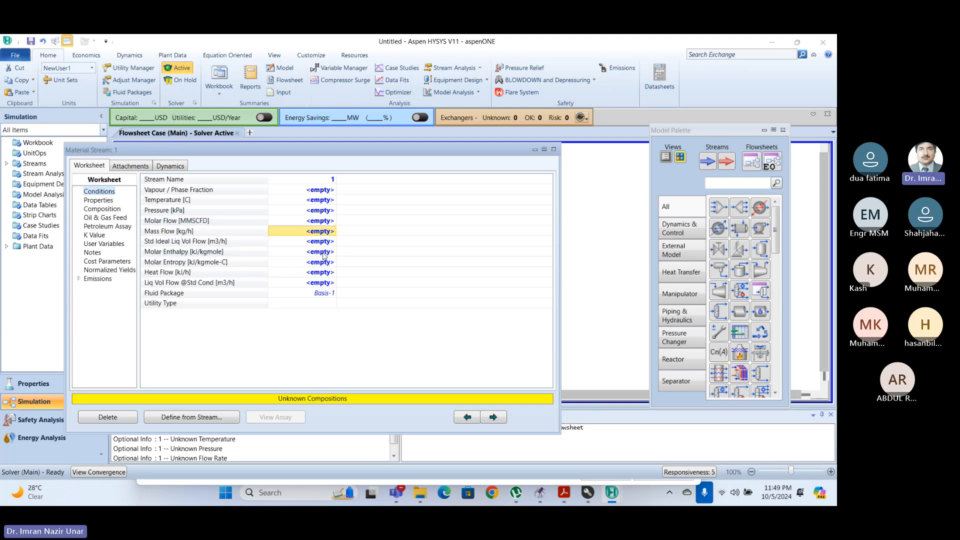
{"action": "type", "text": "10"}
{"action": "key", "text": "Return"}
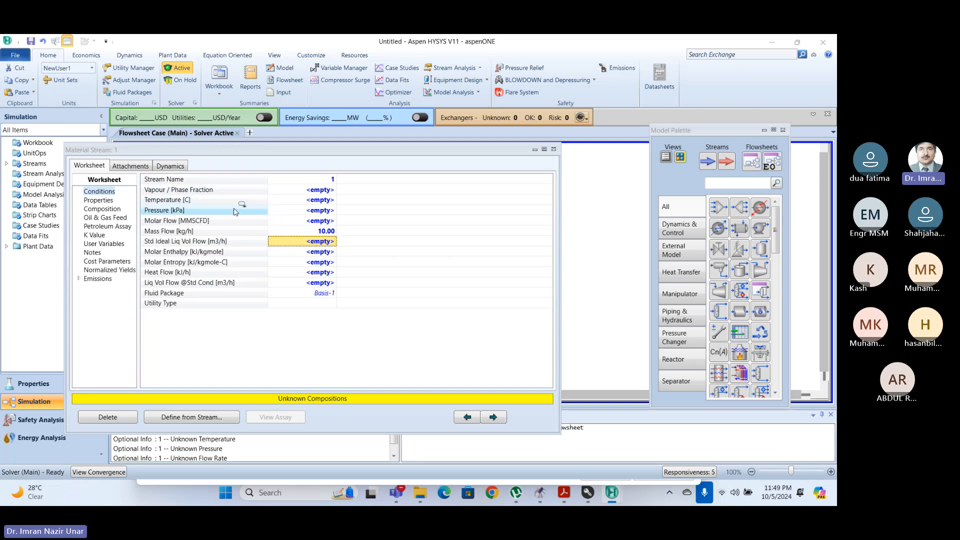
{"action": "left_click", "coordinate": [318, 211]}
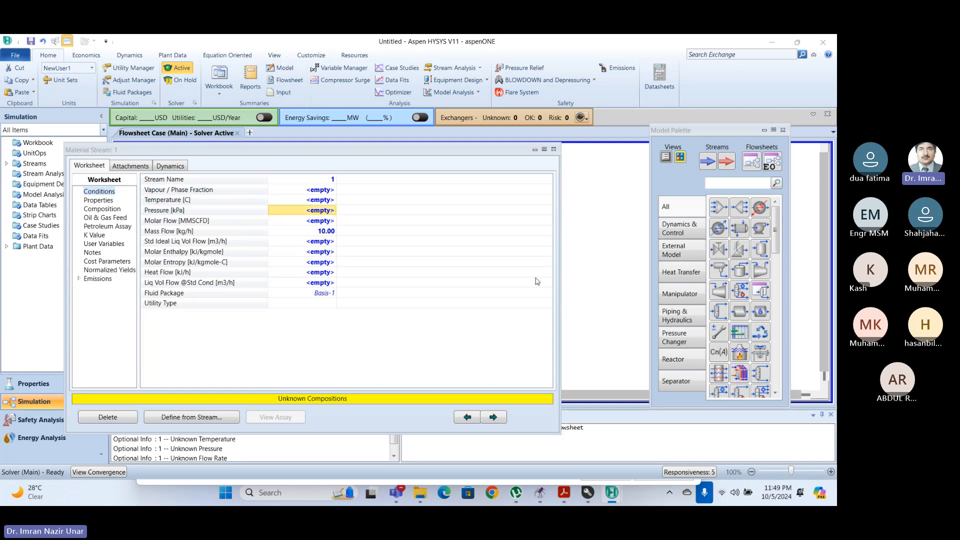
{"action": "type", "text": "101"}
{"action": "key", "text": "Return"}
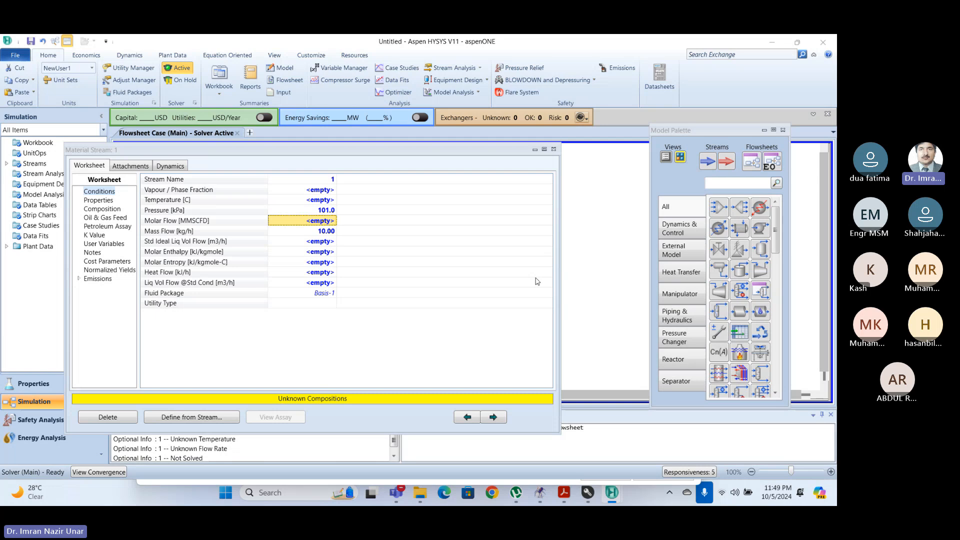
{"action": "key", "text": "Up"}
{"action": "key", "text": "Up"}
{"action": "type", "text": "25"}
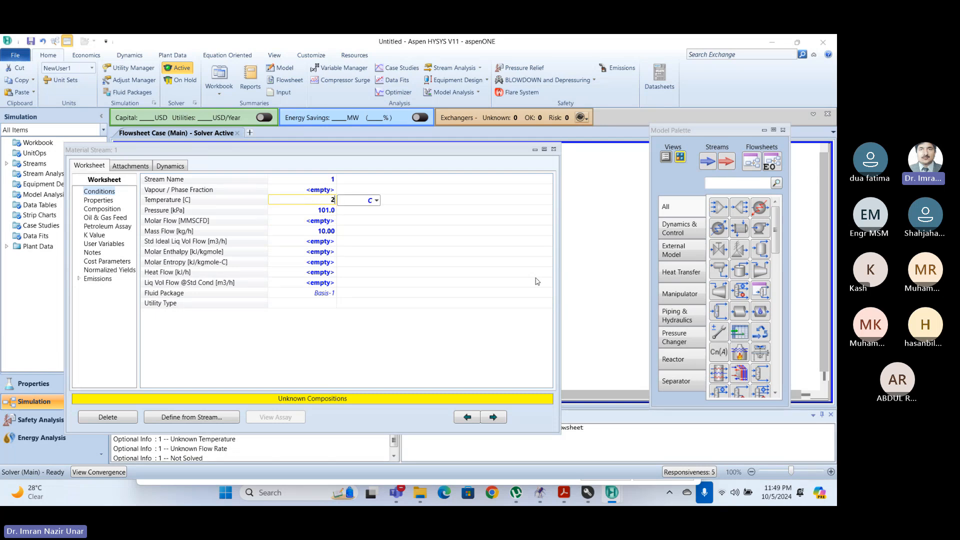
{"action": "key", "text": "Return"}
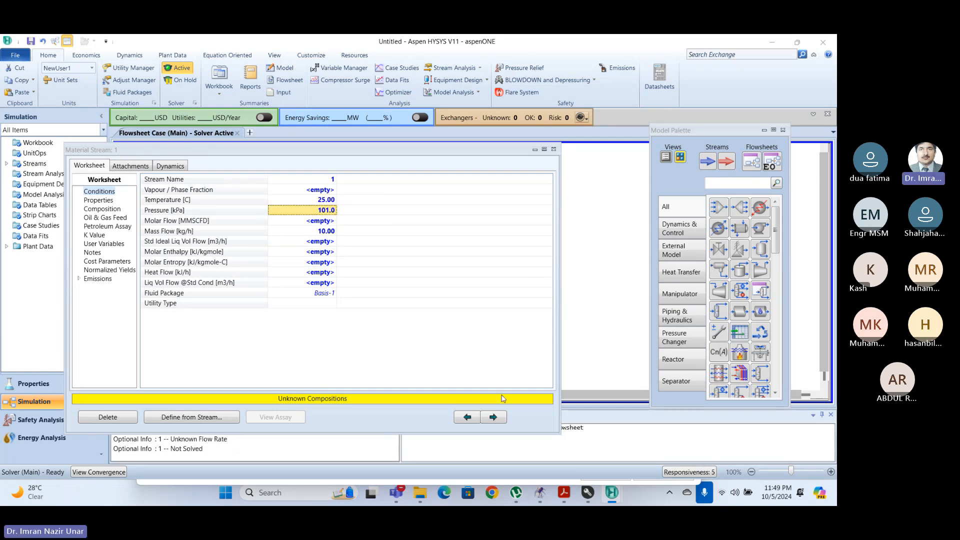
Enter mole fractions of 0.5 for methane and 0.5 for H2O in stream 1's composition.
{"action": "left_click", "coordinate": [102, 208]}
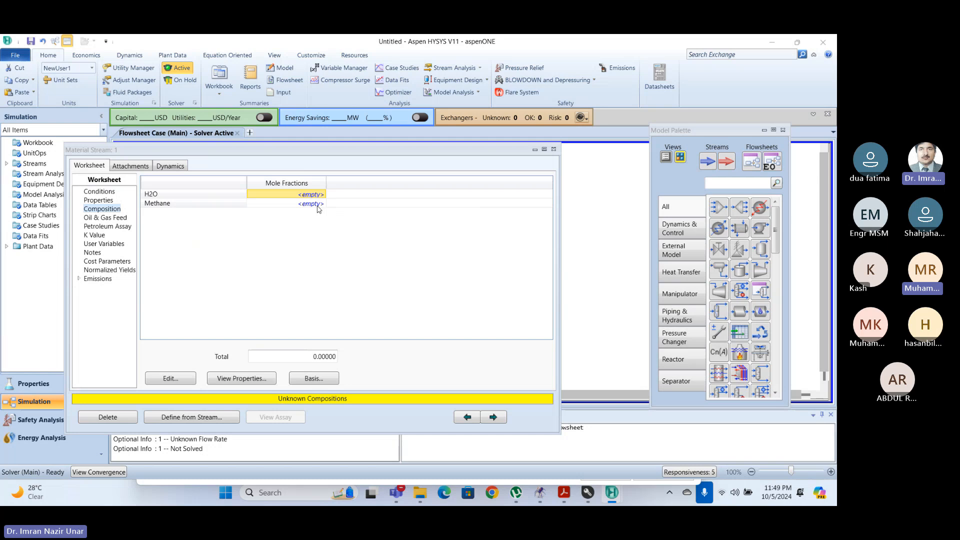
{"action": "left_click", "coordinate": [292, 205]}
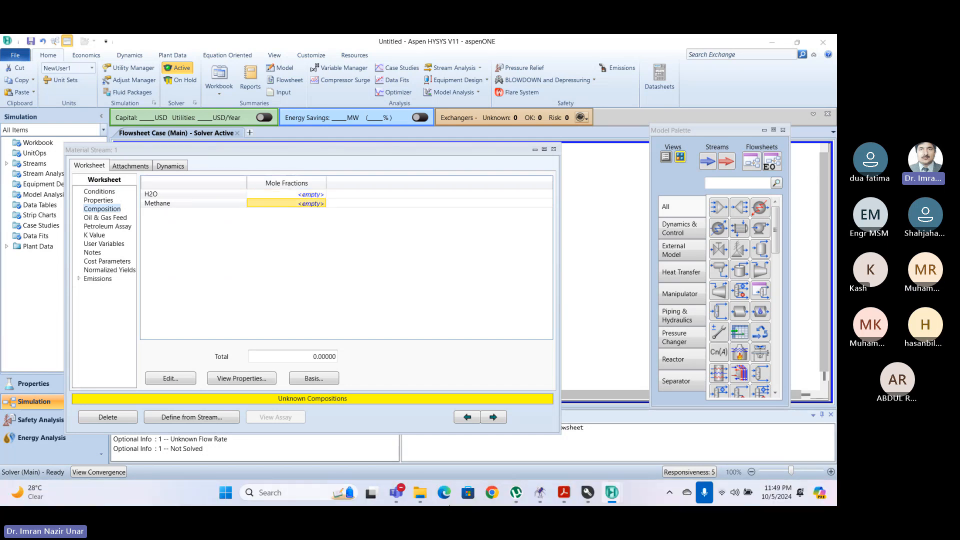
{"action": "type", "text": "0.5"}
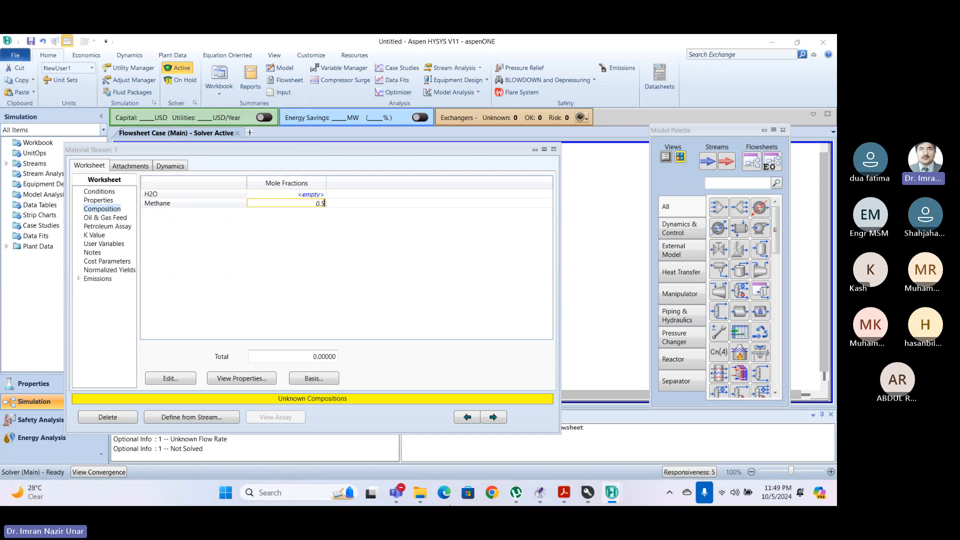
{"action": "key", "text": "Return"}
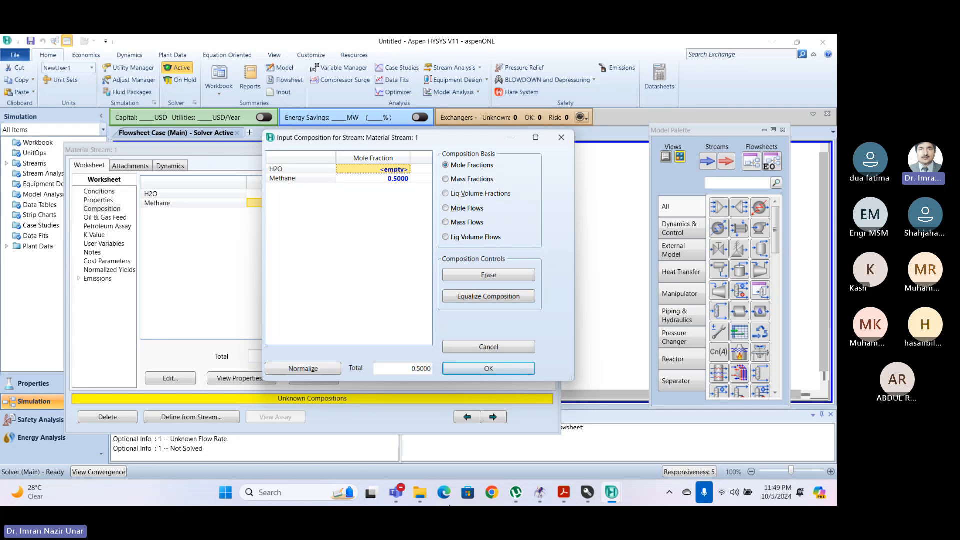
{"action": "type", "text": "0.5"}
{"action": "key", "text": "Return"}
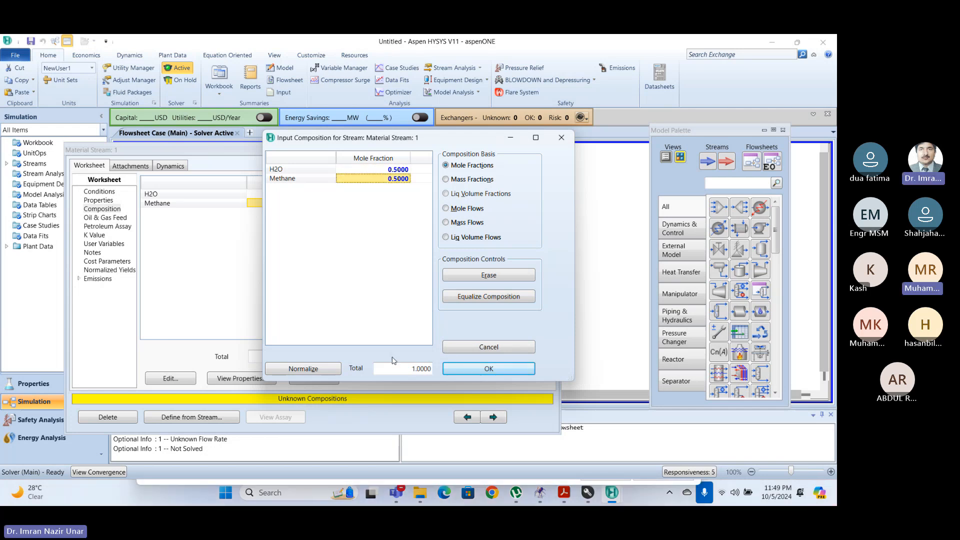
Change the mole fractions of H2O and methane to 0.45 each and accept the composition input.
{"action": "left_click_drag", "start_coordinate": [462, 140], "coordinate": [399, 132]}
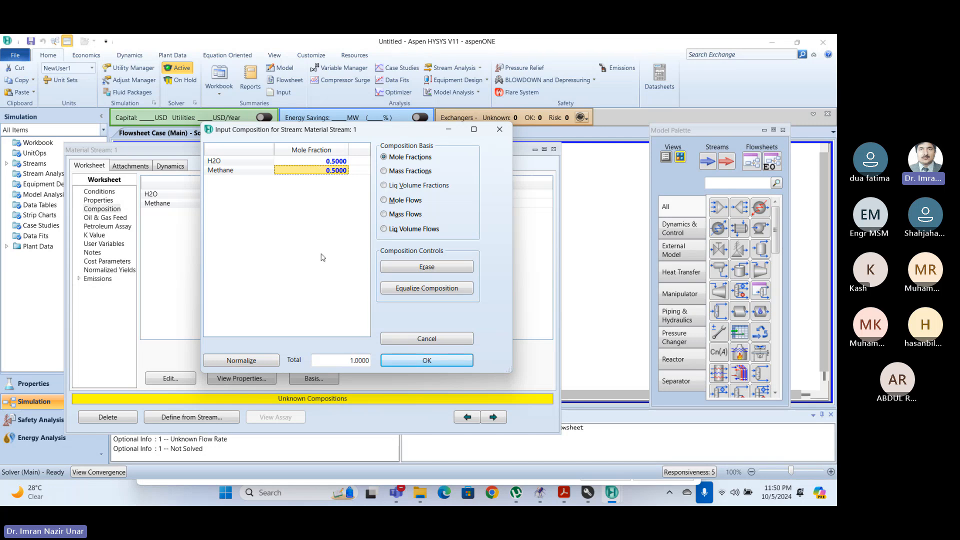
{"action": "left_click", "coordinate": [321, 161]}
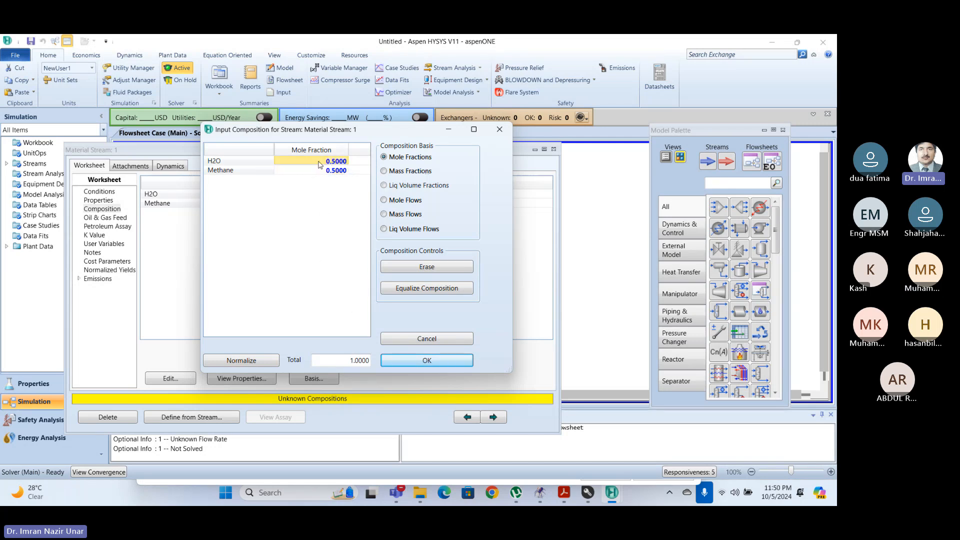
{"action": "type", "text": "0.45"}
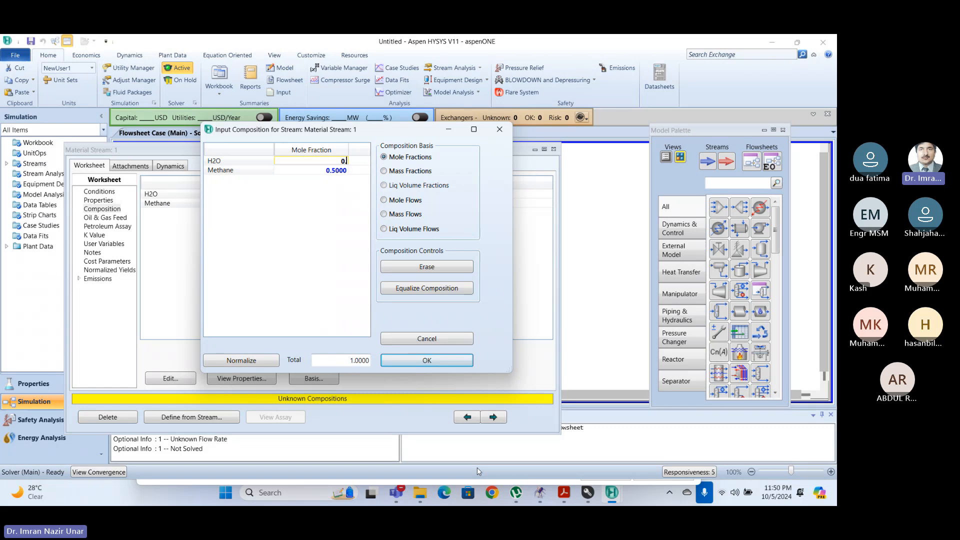
{"action": "key", "text": "Return"}
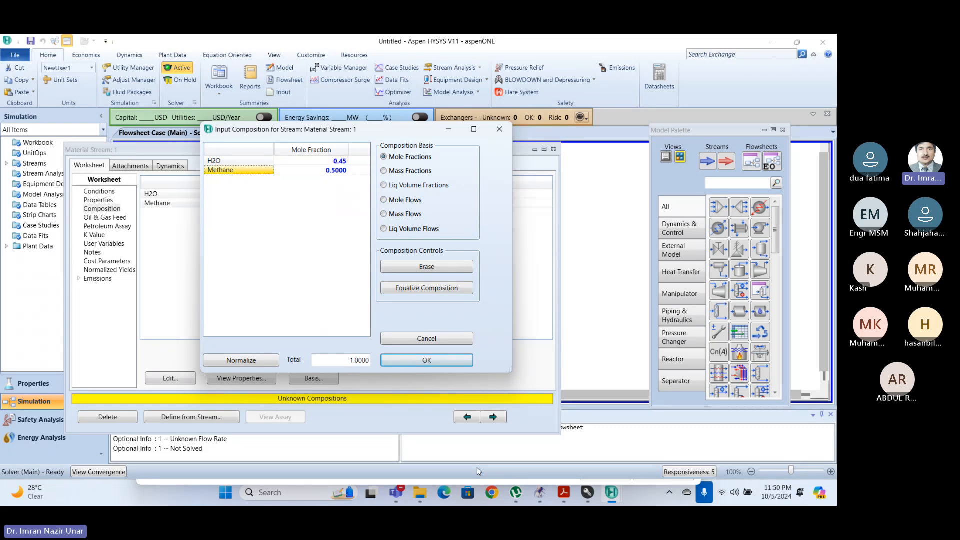
{"action": "type", "text": "0.45"}
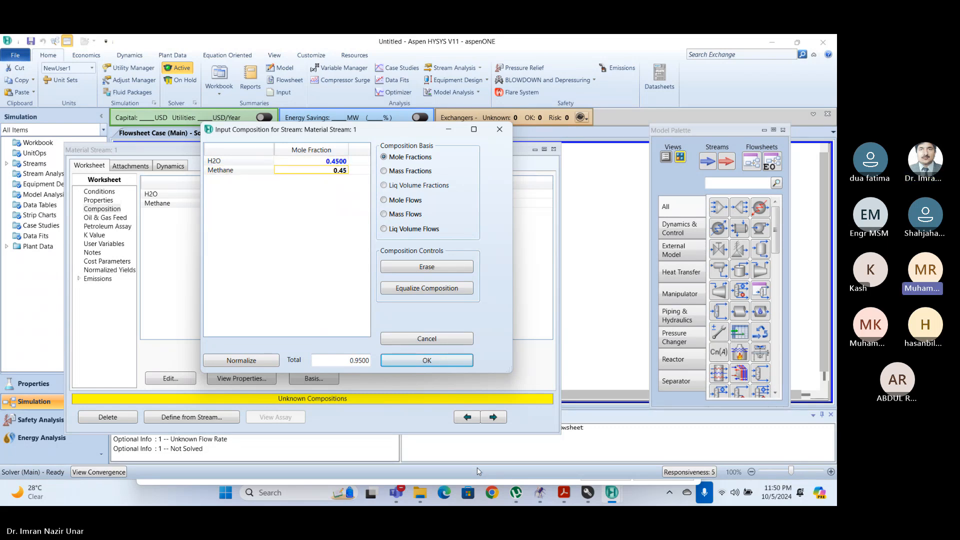
{"action": "key", "text": "Return"}
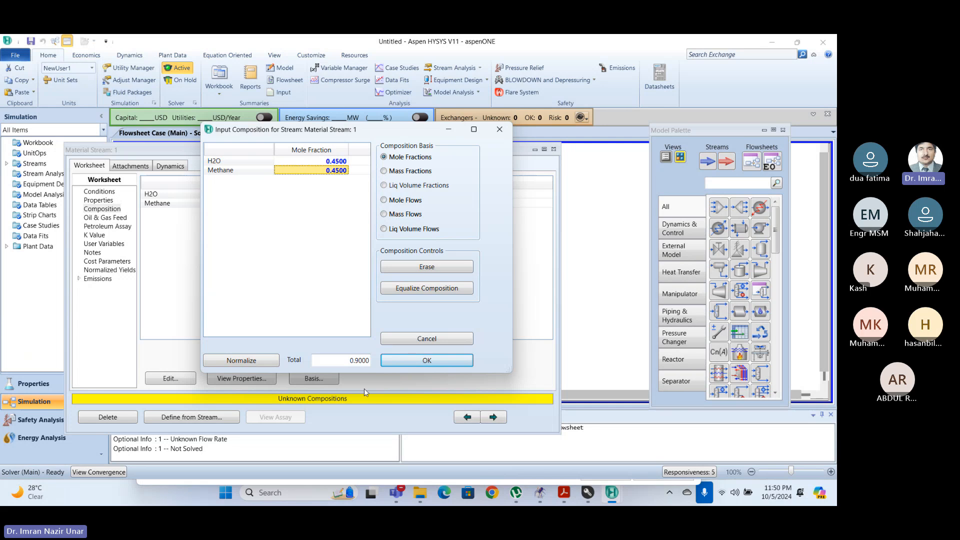
{"action": "left_click", "coordinate": [360, 361]}
{"action": "left_click_drag", "start_coordinate": [349, 361], "coordinate": [369, 363]}
{"action": "left_click", "coordinate": [368, 361]}
{"action": "left_click", "coordinate": [428, 362]}
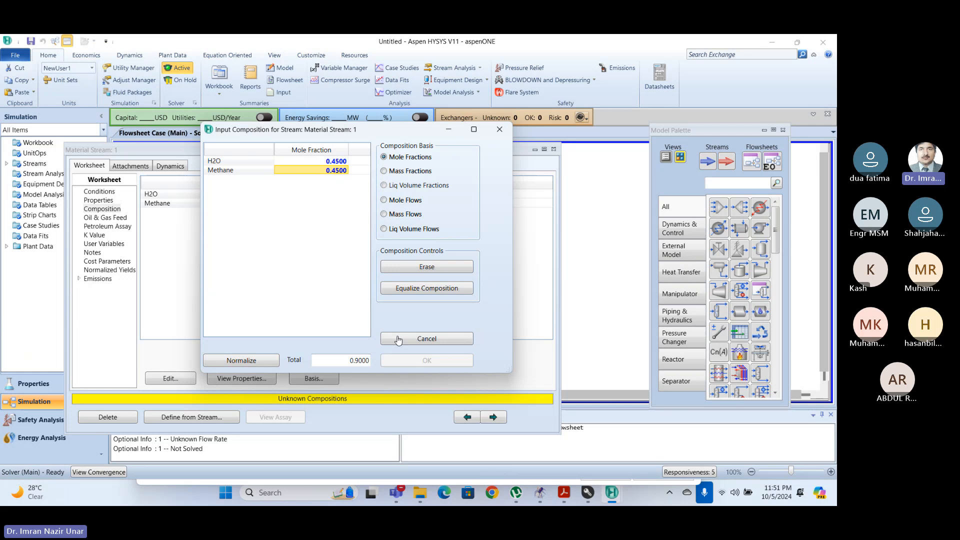
{"action": "left_click", "coordinate": [399, 340]}
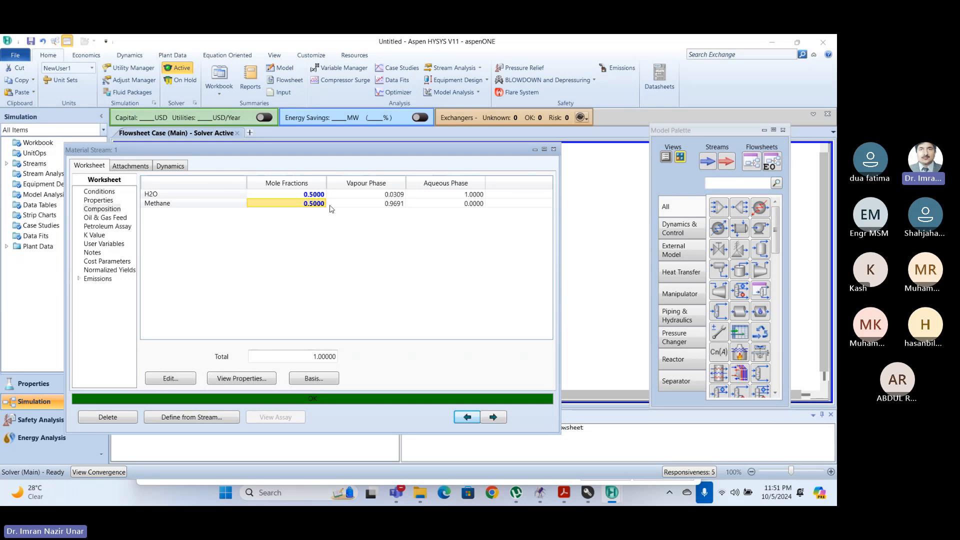
Set stream 1's mole fractions to 0.2 for H2O and 0.78 for methane and accept the composition input.
{"action": "left_click", "coordinate": [171, 378]}
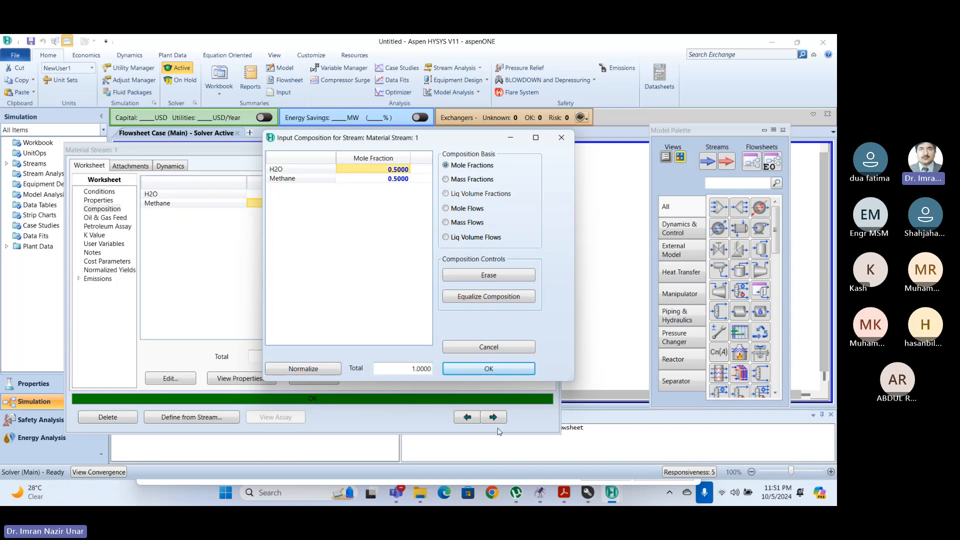
{"action": "type", "text": "0.2"}
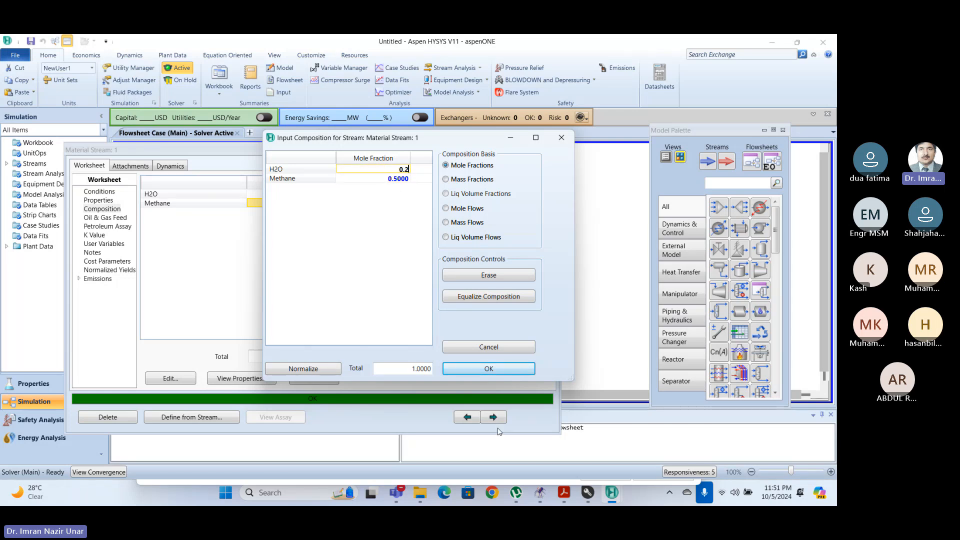
{"action": "key", "text": "Return"}
{"action": "type", "text": "0"}
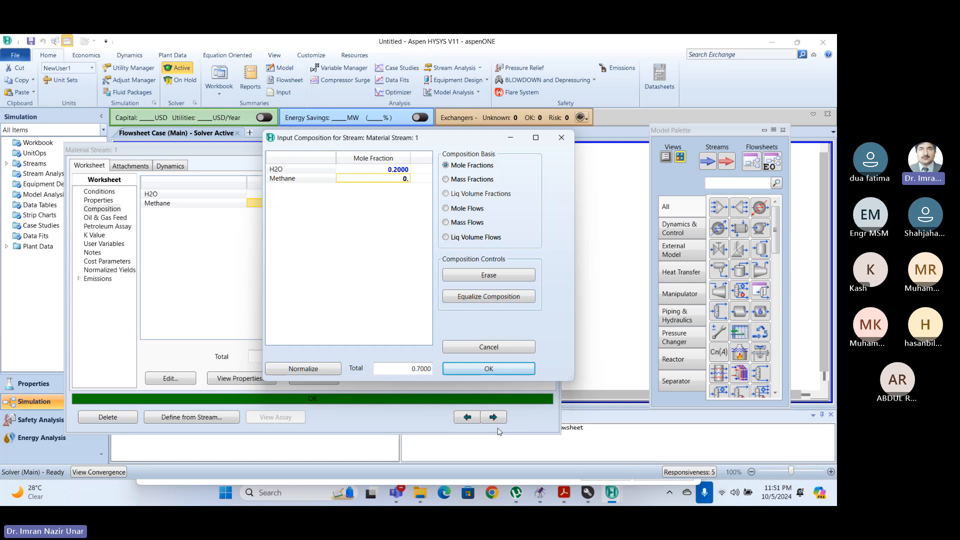
{"action": "type", "text": ".78"}
{"action": "key", "text": "Return"}
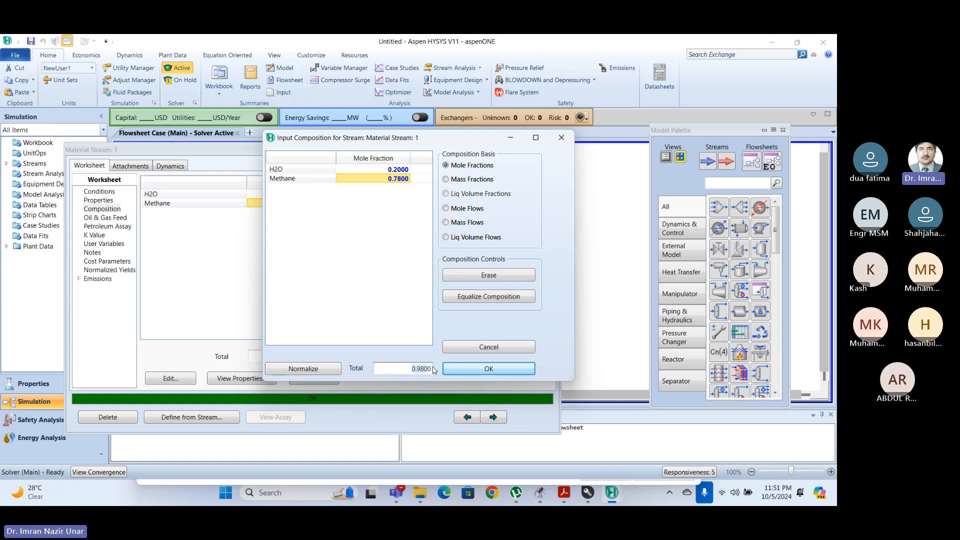
{"action": "left_click", "coordinate": [475, 370]}
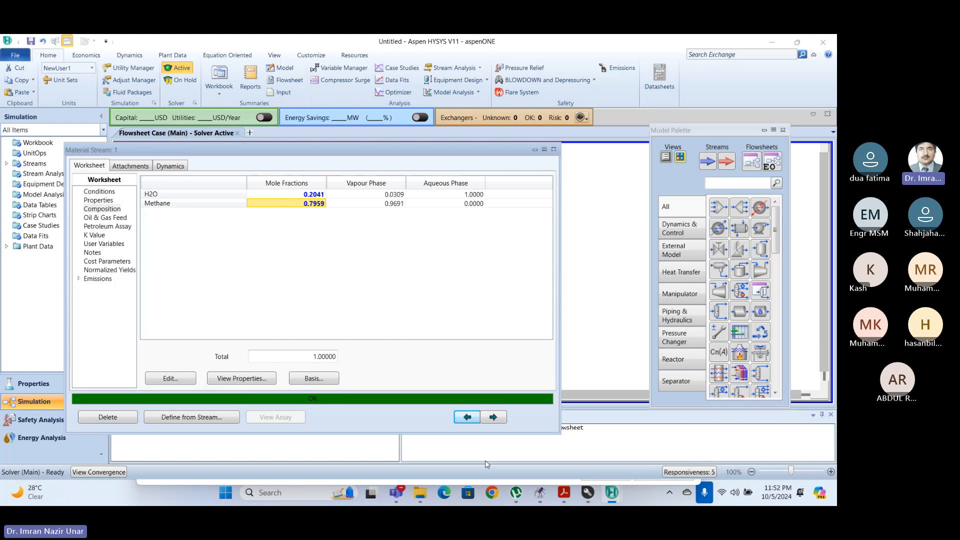
Review stream 1's Conditions page against its phase compositions on the Composition page.
{"action": "left_click", "coordinate": [100, 191]}
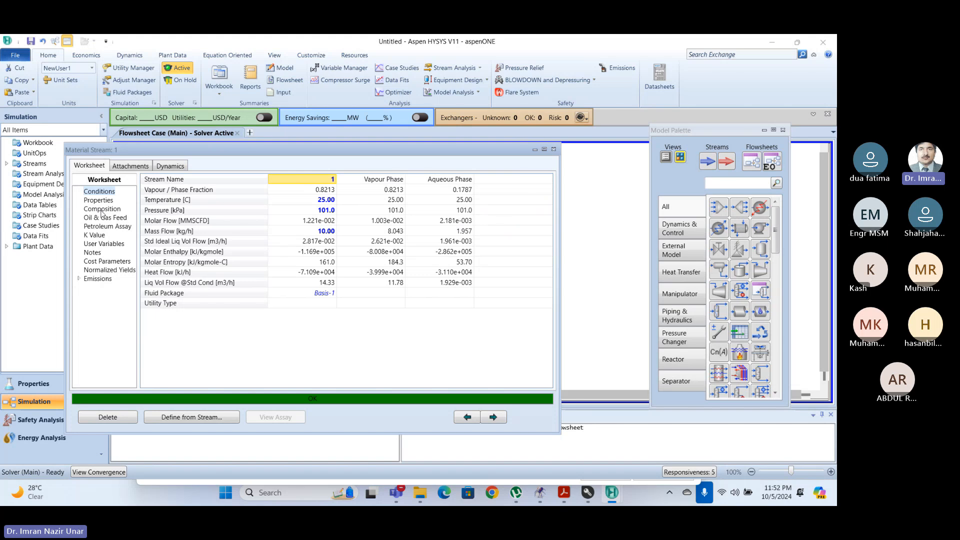
{"action": "left_click", "coordinate": [102, 210]}
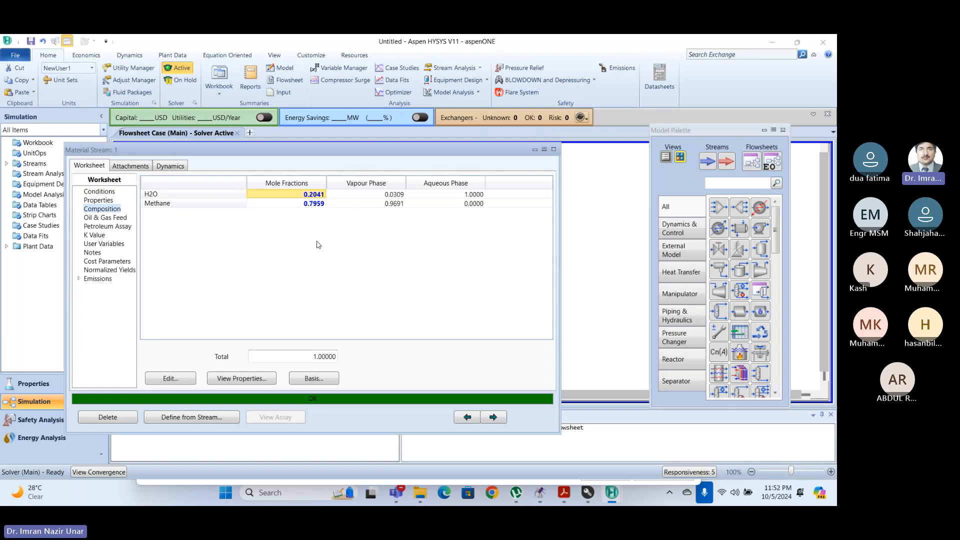
{"action": "left_click", "coordinate": [114, 193]}
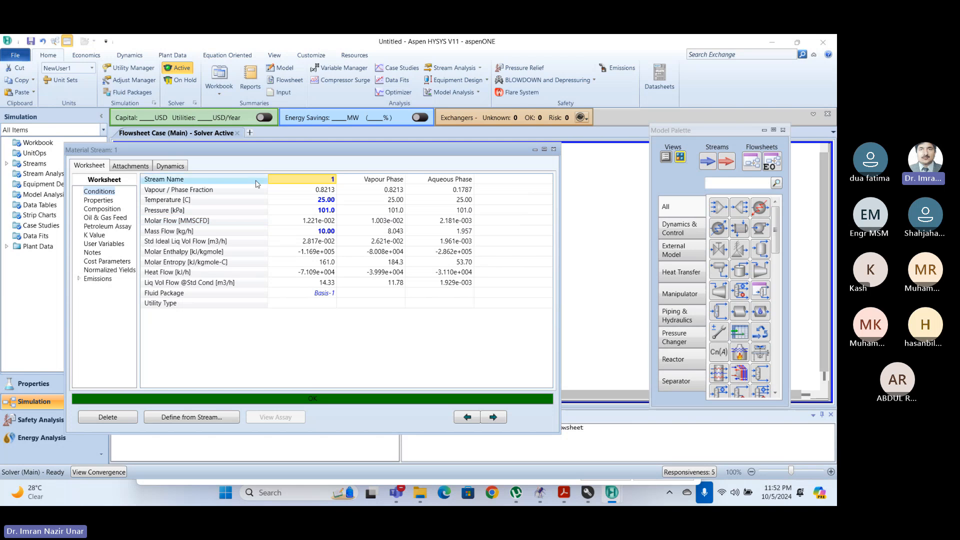
{"action": "left_click", "coordinate": [101, 209]}
{"action": "left_click", "coordinate": [99, 193]}
Move the stream 1 window clear of the flowsheet and place a second material stream just above stream 1.
{"action": "left_click_drag", "start_coordinate": [491, 154], "coordinate": [527, 280]}
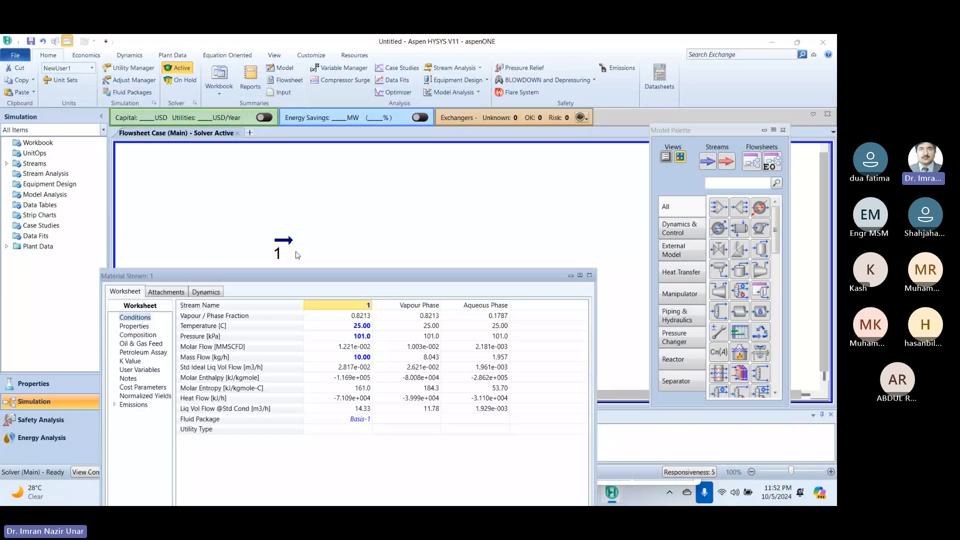
{"action": "left_click_drag", "start_coordinate": [292, 278], "coordinate": [319, 266]}
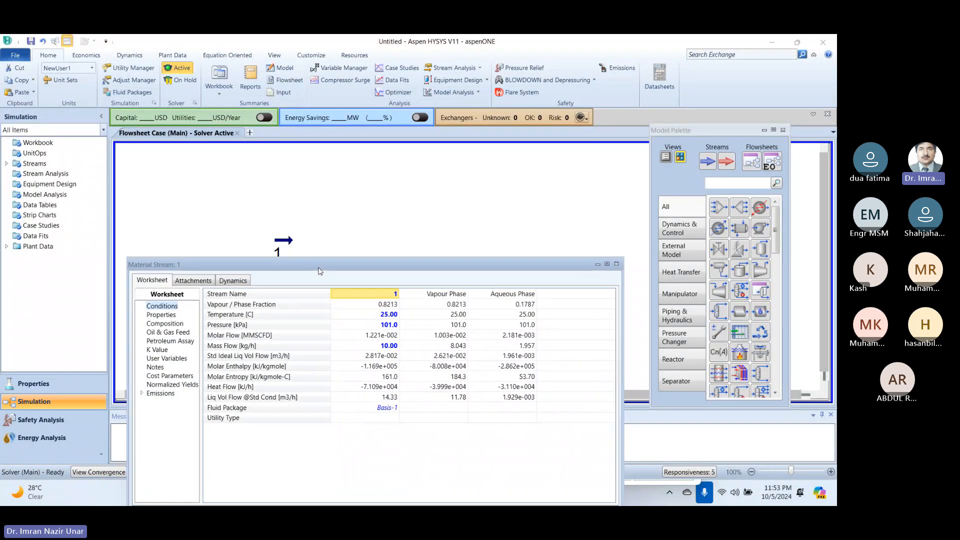
{"action": "left_click", "coordinate": [707, 161]}
{"action": "left_click", "coordinate": [293, 201]}
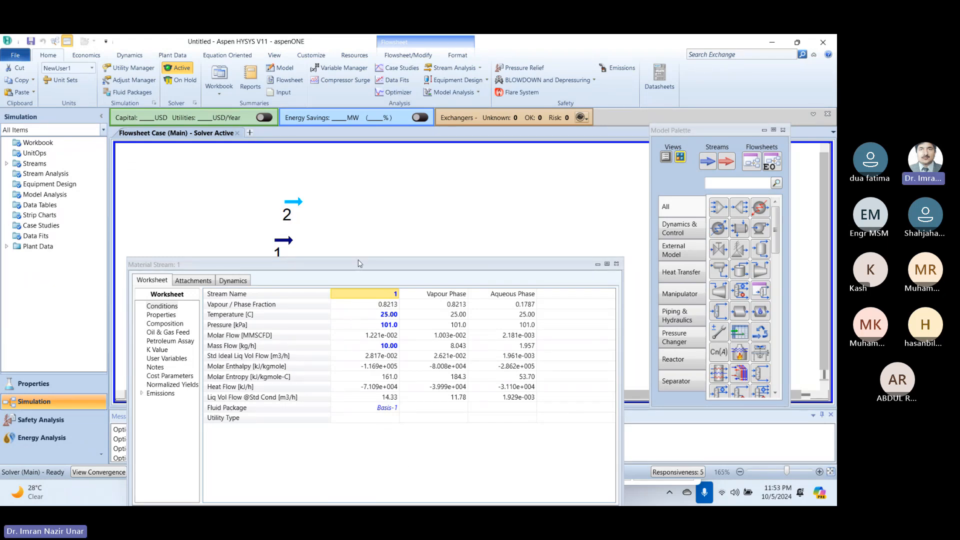
Zoom the stream 1 worksheet to 125% and enlarge its window to fit all phase columns.
{"action": "left_click_drag", "start_coordinate": [359, 264], "coordinate": [332, 130]}
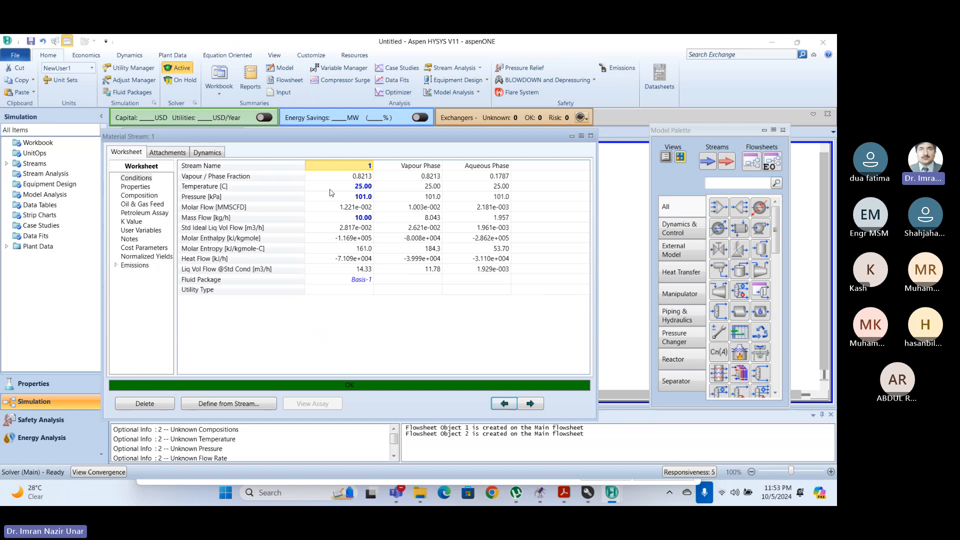
{"action": "scroll", "coordinate": [363, 270], "scroll_direction": "up", "scroll_amount": 1, "text": "ctrl"}
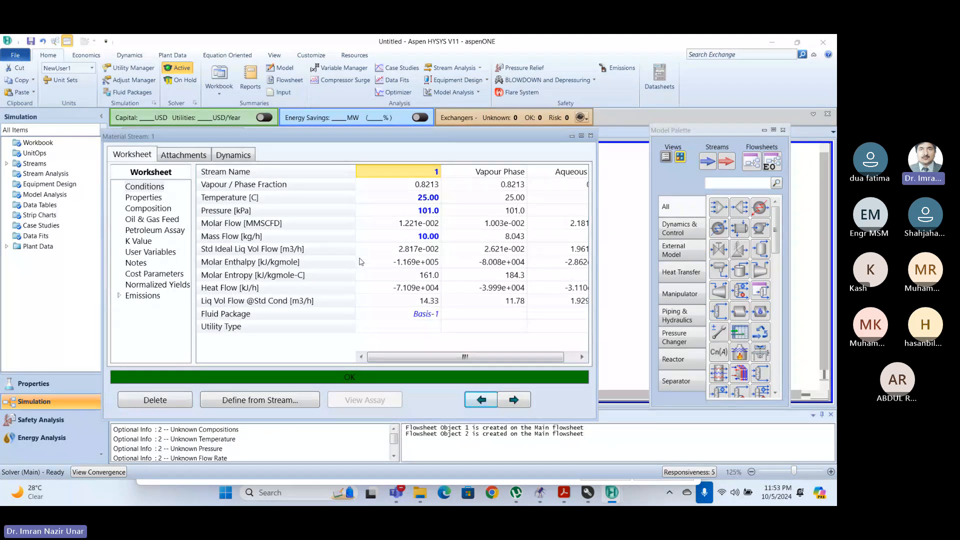
{"action": "left_click_drag", "start_coordinate": [599, 313], "coordinate": [681, 305]}
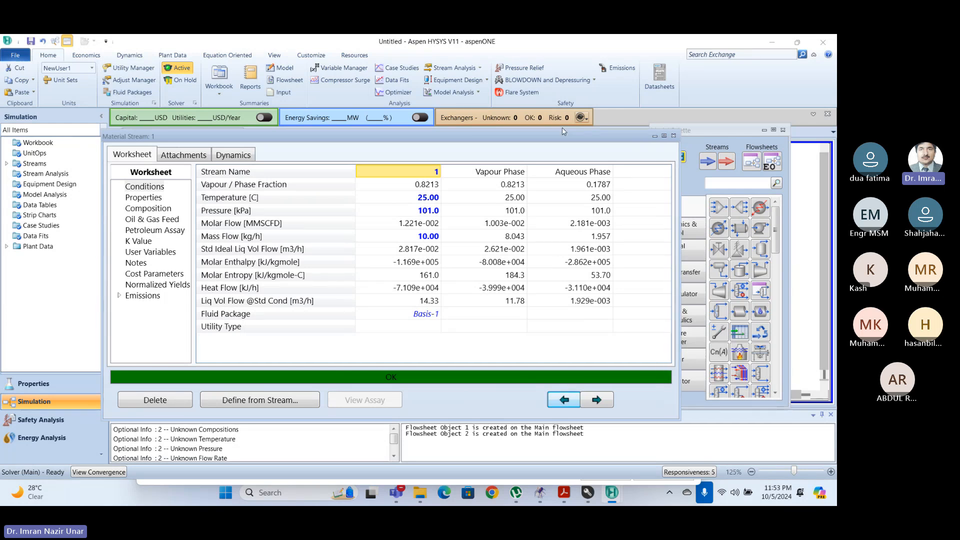
{"action": "left_click_drag", "start_coordinate": [556, 132], "coordinate": [556, 83]}
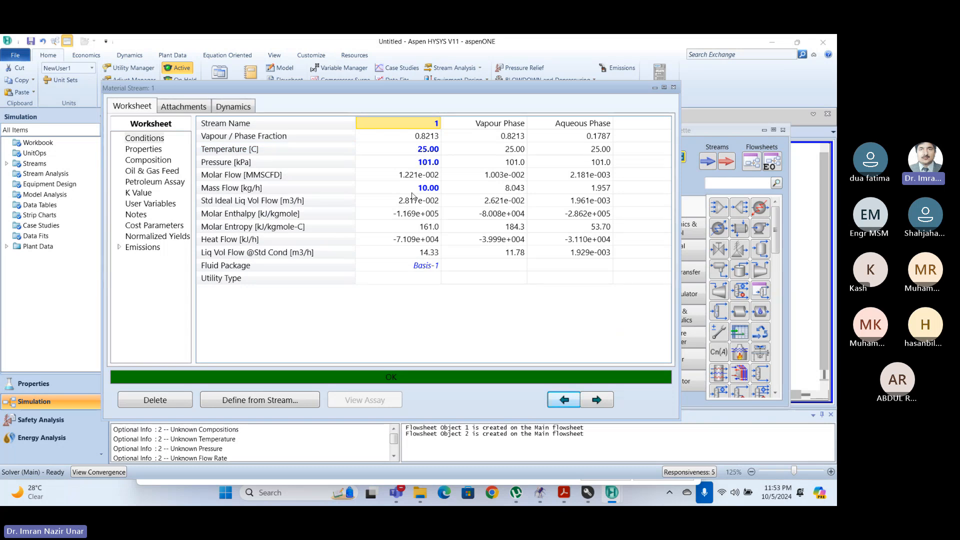
Examine stream 1's temperature, pressure and flow conditions and its mole fractions in each phase.
{"action": "mouse_move", "coordinate": [427, 147]}
{"action": "left_click", "coordinate": [142, 161]}
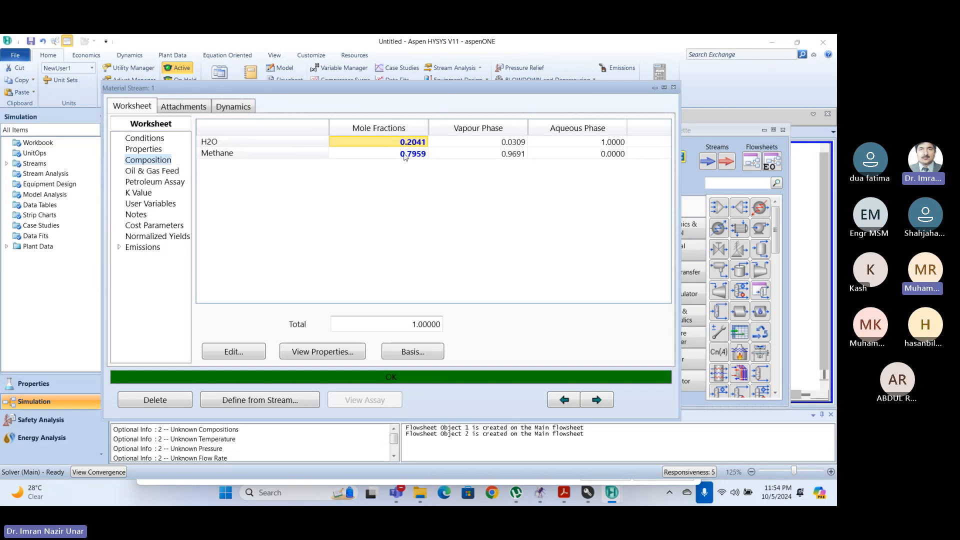
{"action": "left_click", "coordinate": [159, 138]}
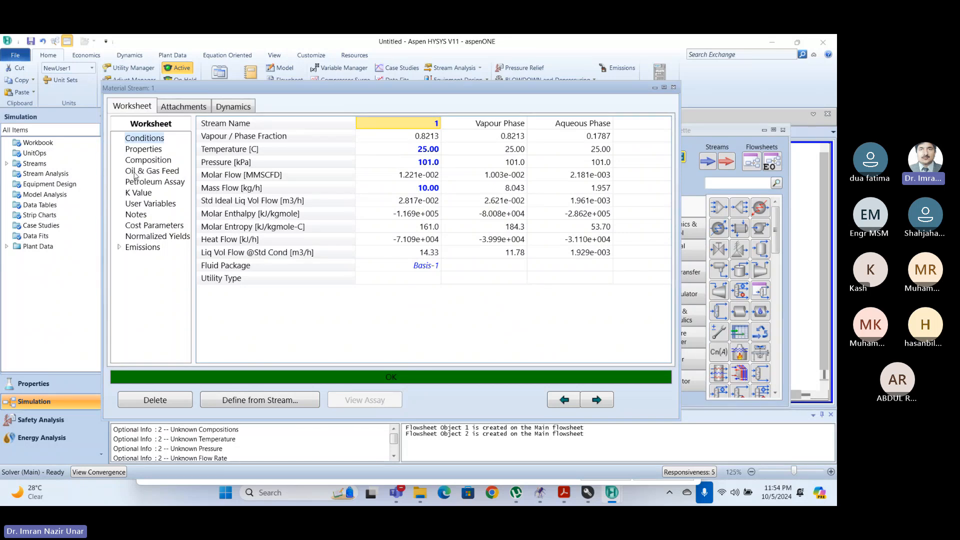
Examine the full list of stream 1's physical properties for the overall stream, vapour phase and aqueous phase.
{"action": "left_click", "coordinate": [156, 152]}
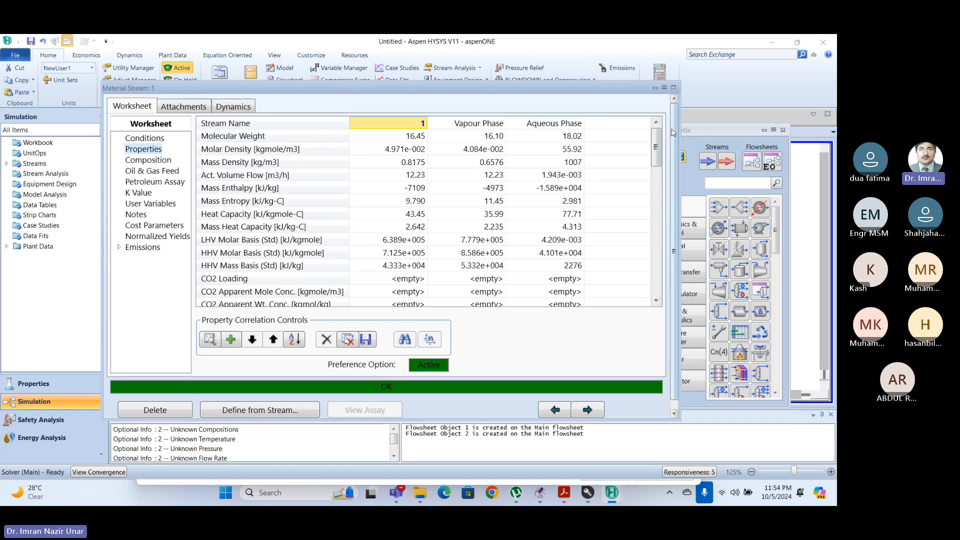
{"action": "scroll", "coordinate": [631, 285], "scroll_direction": "down", "scroll_amount": 13}
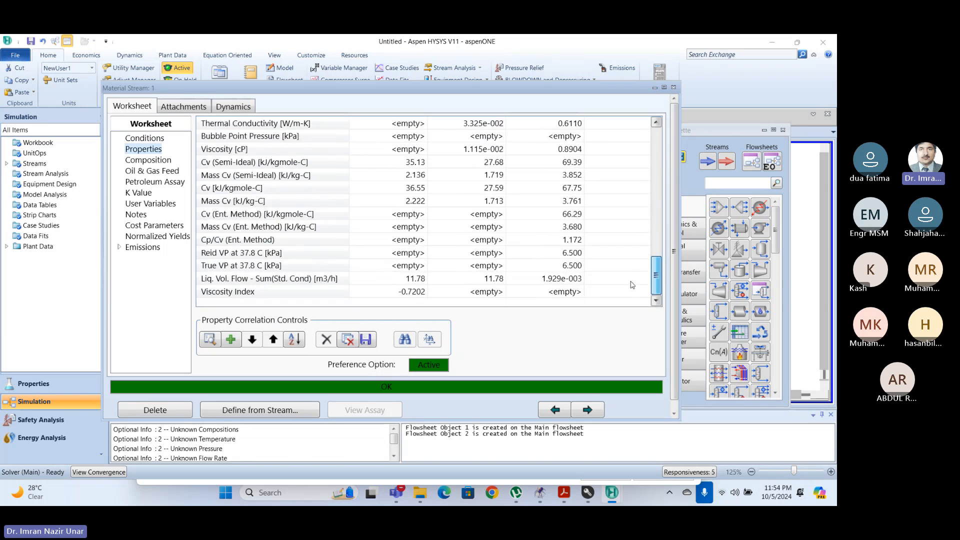
{"action": "scroll", "coordinate": [632, 285], "scroll_direction": "up", "scroll_amount": 13}
{"action": "scroll", "coordinate": [633, 228], "scroll_direction": "down", "scroll_amount": 6}
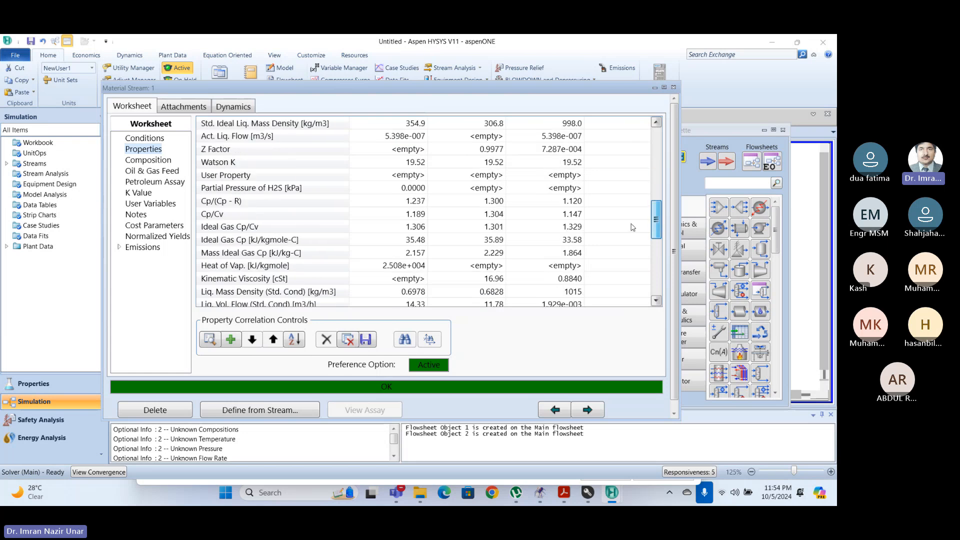
{"action": "left_click_drag", "start_coordinate": [632, 228], "coordinate": [656, 149]}
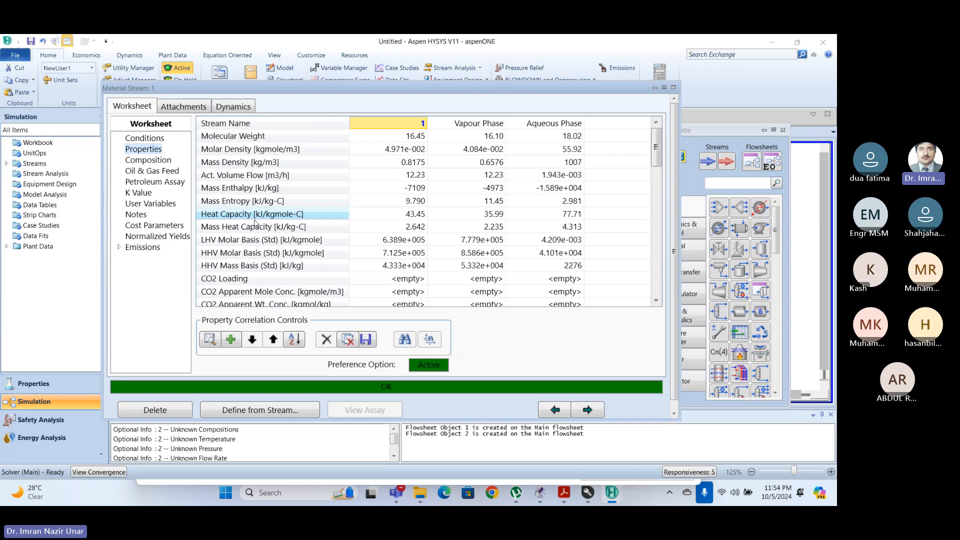
{"action": "scroll", "coordinate": [250, 270], "scroll_direction": "down", "scroll_amount": 8}
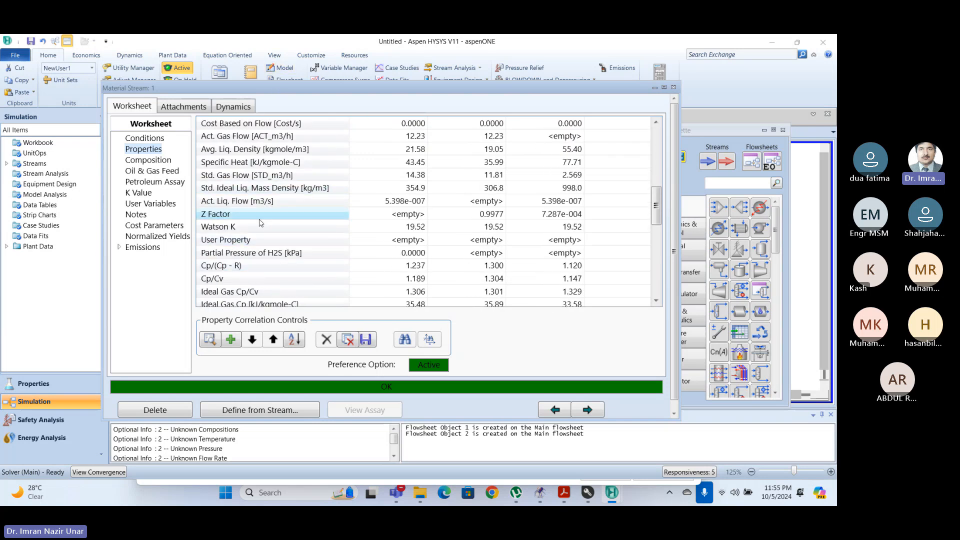
{"action": "scroll", "coordinate": [260, 223], "scroll_direction": "up", "scroll_amount": 6}
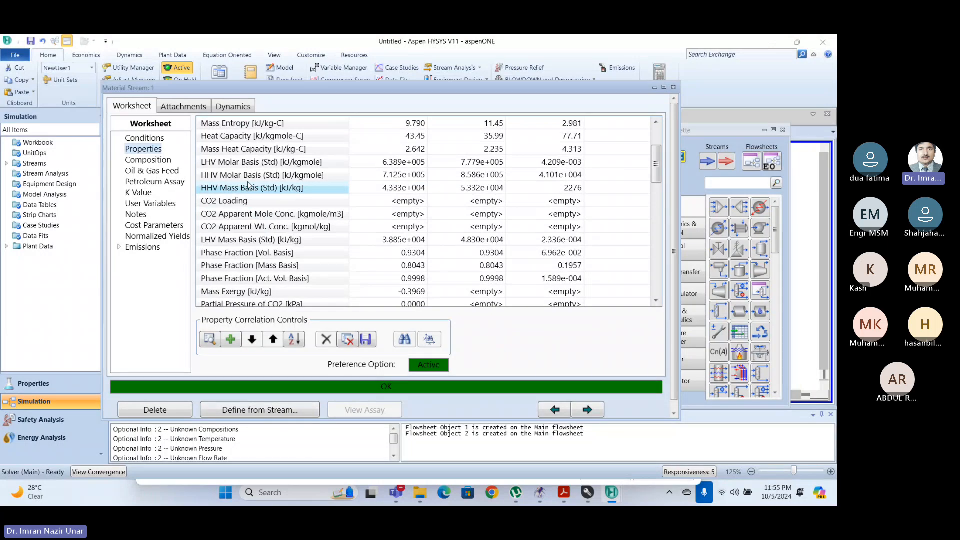
{"action": "scroll", "coordinate": [234, 260], "scroll_direction": "up", "scroll_amount": 2}
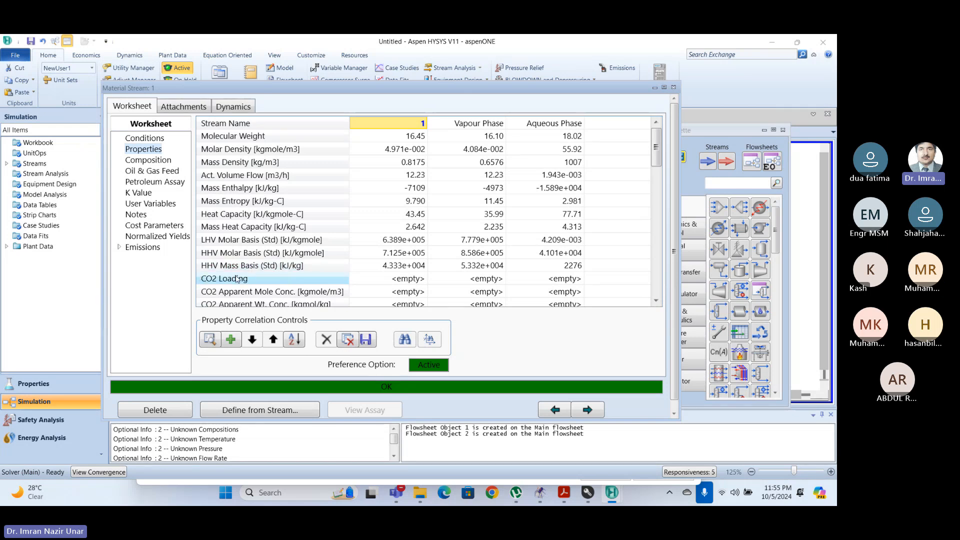
{"action": "scroll", "coordinate": [349, 292], "scroll_direction": "down", "scroll_amount": 2}
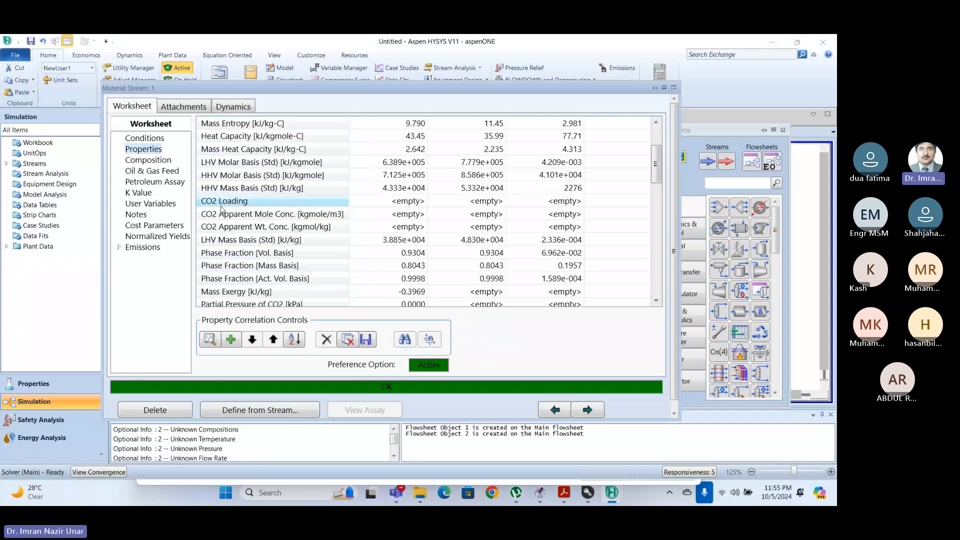
{"action": "scroll", "coordinate": [369, 240], "scroll_direction": "down", "scroll_amount": 9}
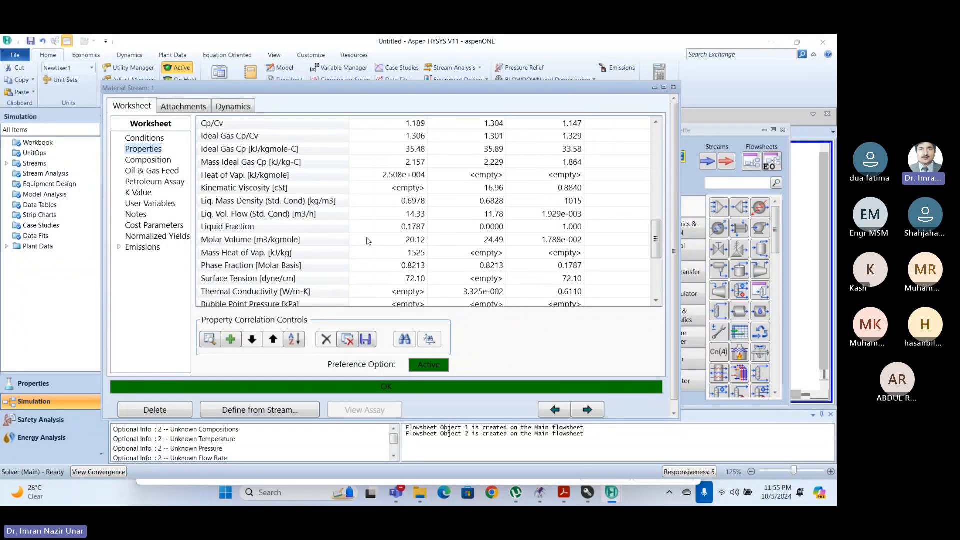
{"action": "scroll", "coordinate": [368, 241], "scroll_direction": "down", "scroll_amount": 5}
{"action": "scroll", "coordinate": [301, 243], "scroll_direction": "up", "scroll_amount": 10}
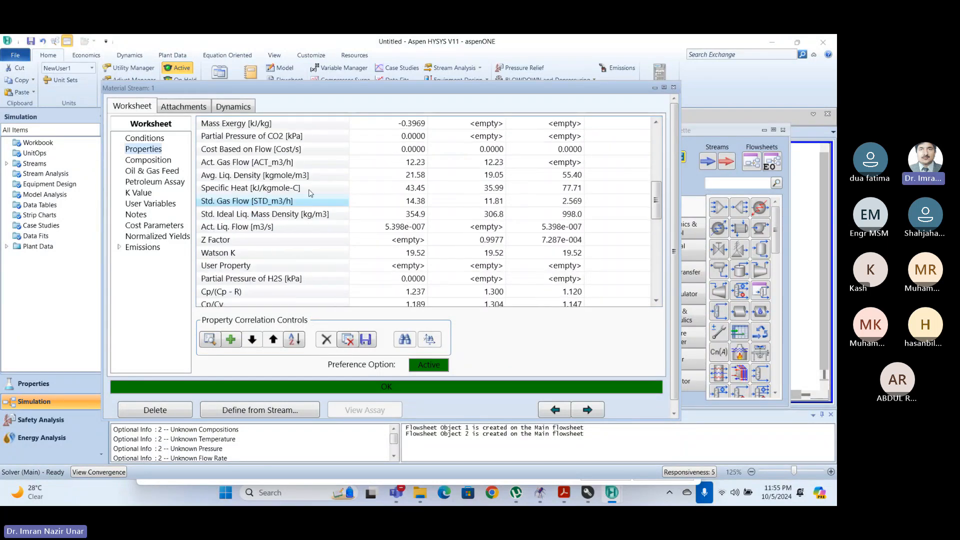
{"action": "scroll", "coordinate": [302, 153], "scroll_direction": "down", "scroll_amount": 8}
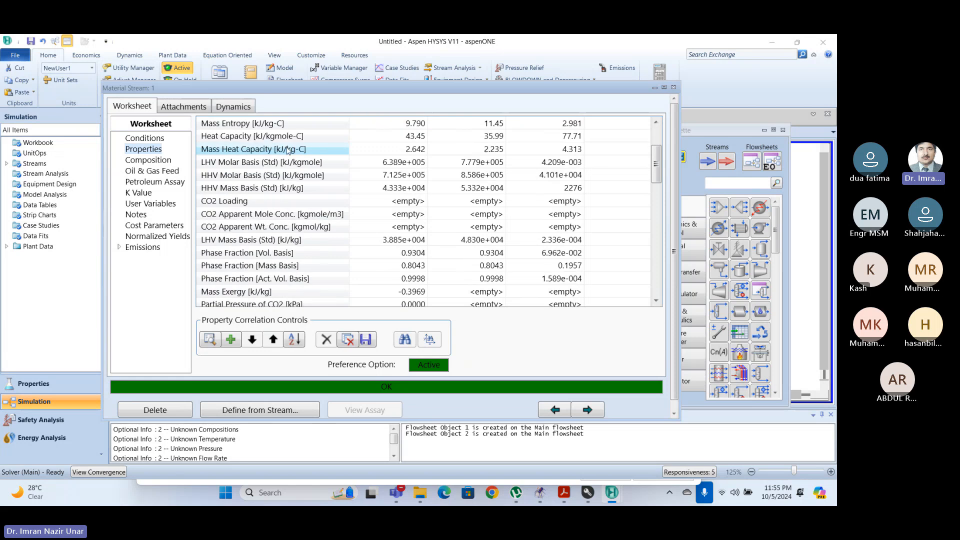
{"action": "scroll", "coordinate": [265, 203], "scroll_direction": "down", "scroll_amount": 5}
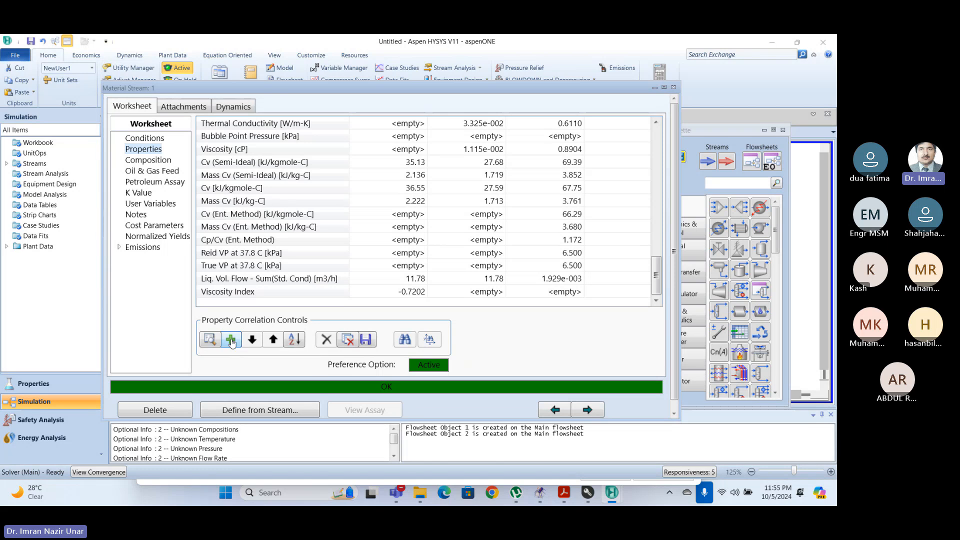
Browse the GC group of property correlations that can be added to stream 1.
{"action": "left_click", "coordinate": [231, 339]}
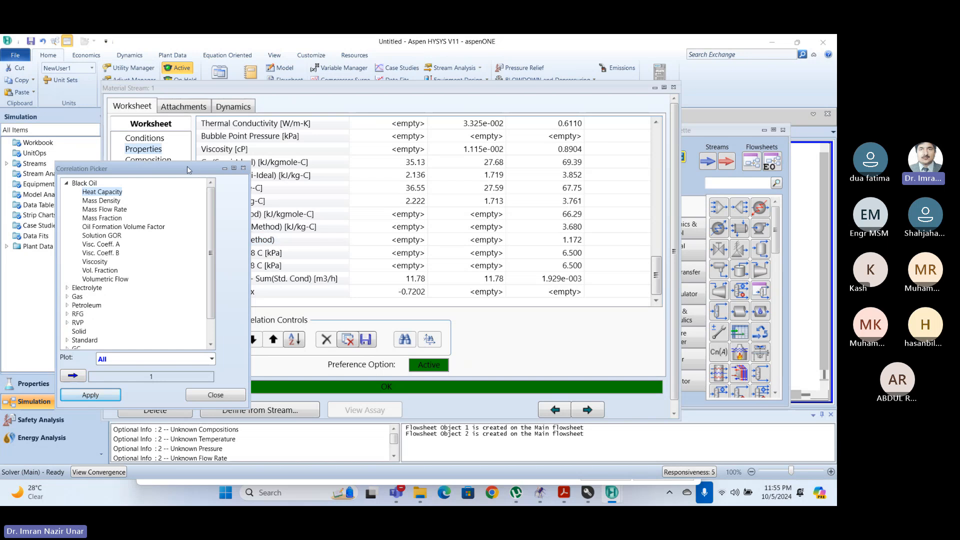
{"action": "left_click_drag", "start_coordinate": [188, 170], "coordinate": [351, 89]}
{"action": "scroll", "coordinate": [243, 214], "scroll_direction": "down", "scroll_amount": 1}
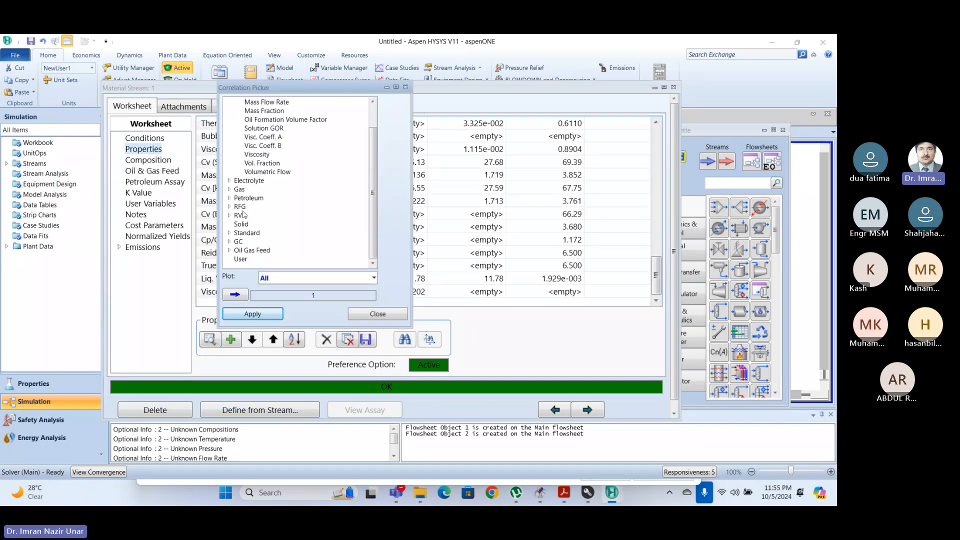
{"action": "left_click", "coordinate": [229, 244]}
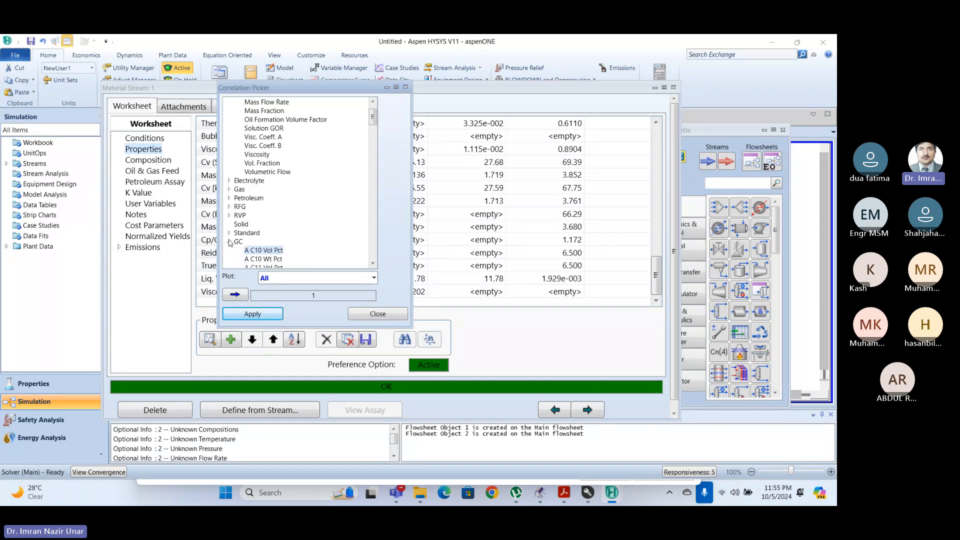
{"action": "scroll", "coordinate": [273, 232], "scroll_direction": "down", "scroll_amount": 4}
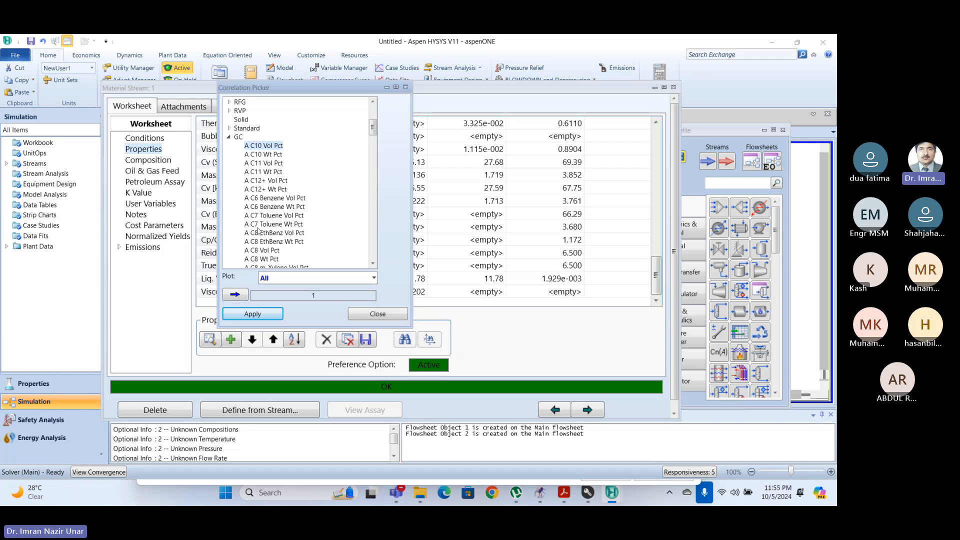
{"action": "scroll", "coordinate": [264, 192], "scroll_direction": "down", "scroll_amount": 10}
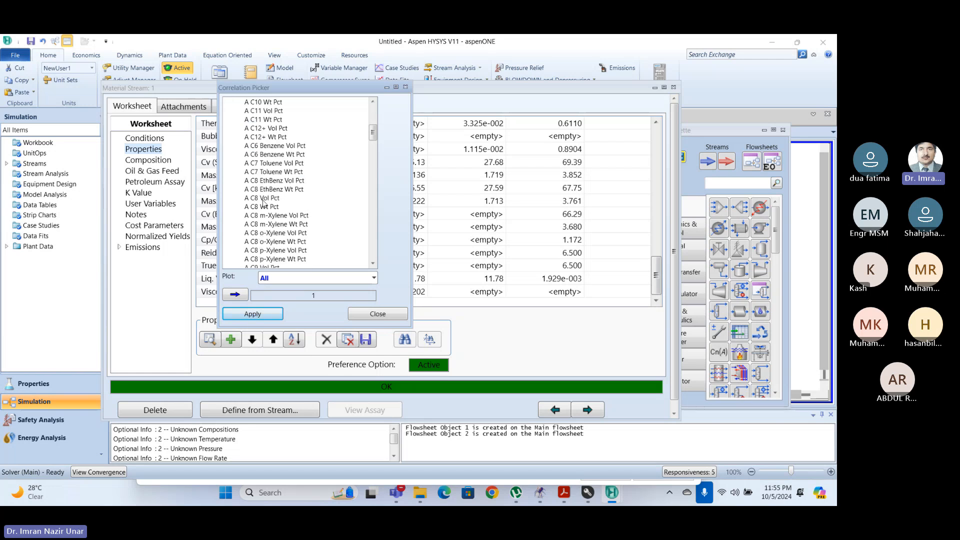
{"action": "scroll", "coordinate": [264, 223], "scroll_direction": "down", "scroll_amount": 15}
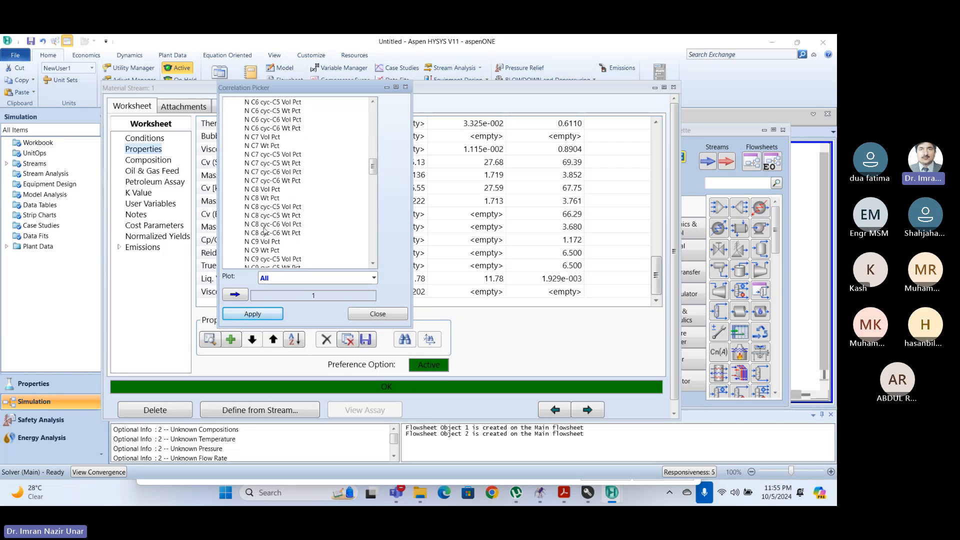
{"action": "scroll", "coordinate": [264, 231], "scroll_direction": "down", "scroll_amount": 10}
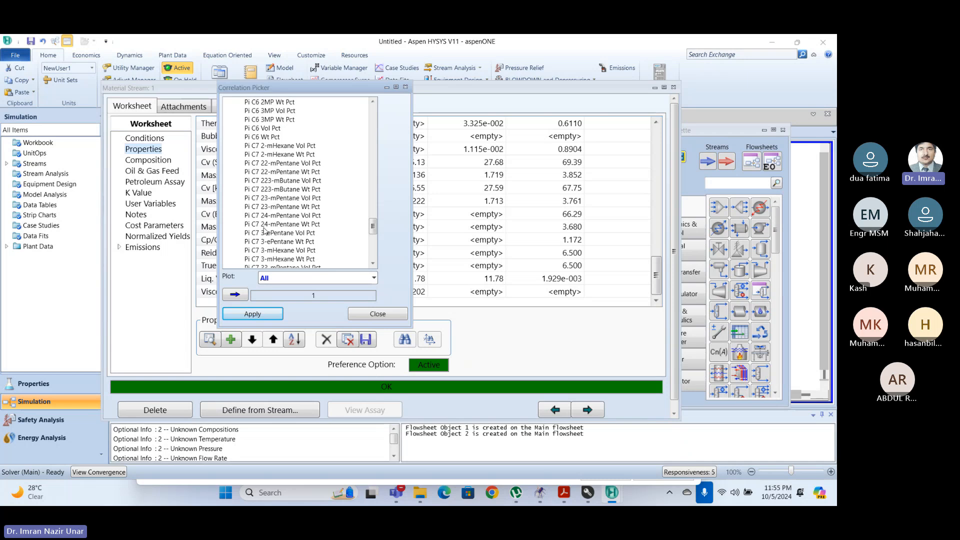
{"action": "scroll", "coordinate": [269, 230], "scroll_direction": "up", "scroll_amount": 10}
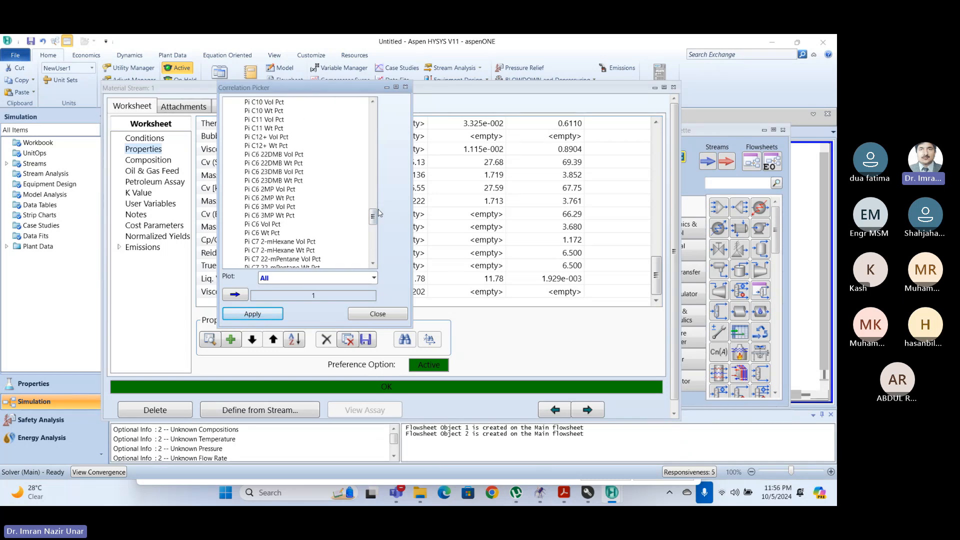
{"action": "left_click_drag", "start_coordinate": [373, 216], "coordinate": [384, 134]}
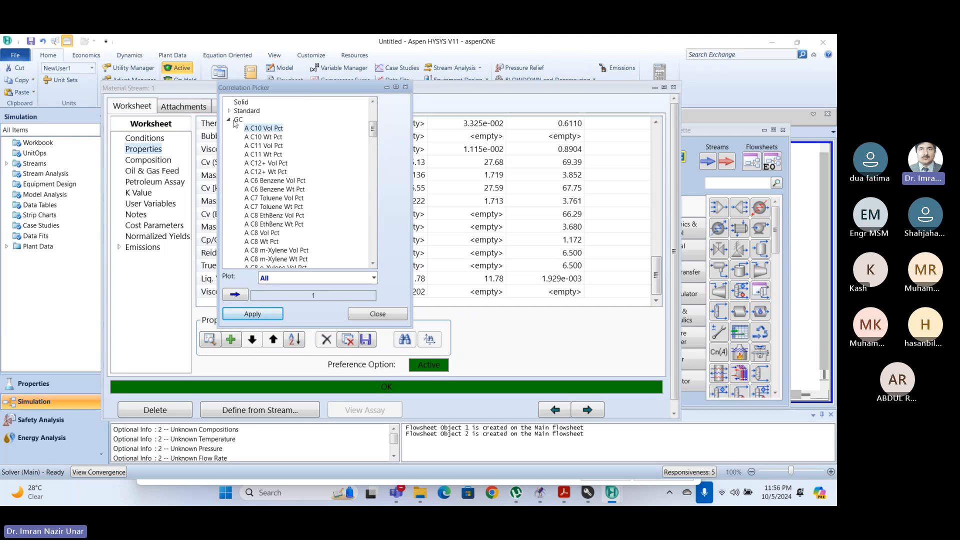
{"action": "left_click", "coordinate": [231, 120]}
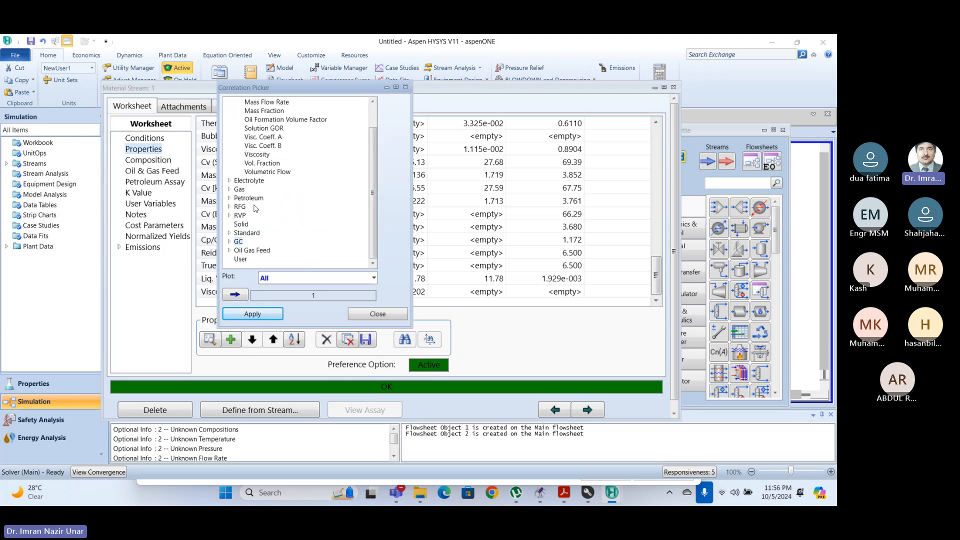
Browse the Gas group of property correlations for stream 1 and close the correlation picker without adding any.
{"action": "scroll", "coordinate": [245, 228], "scroll_direction": "up", "scroll_amount": 1}
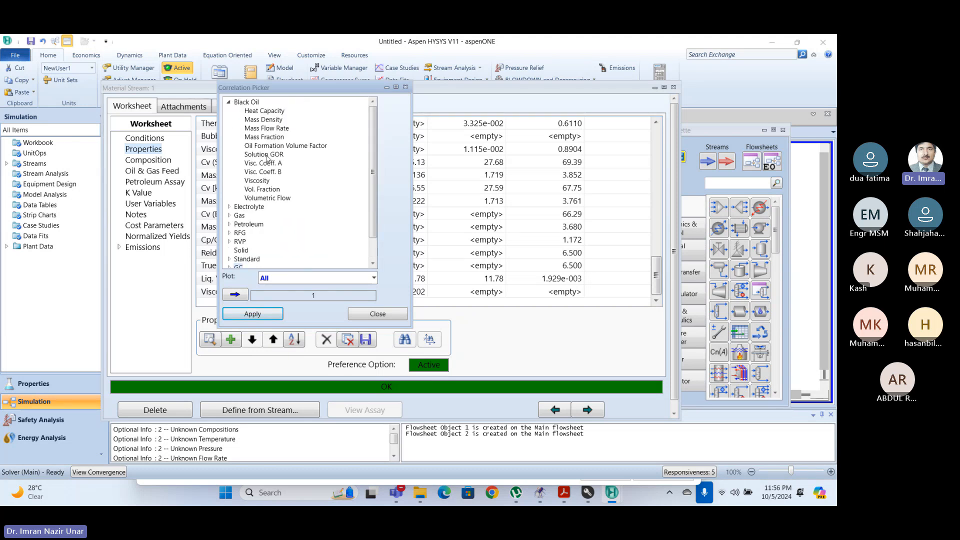
{"action": "left_click", "coordinate": [229, 216]}
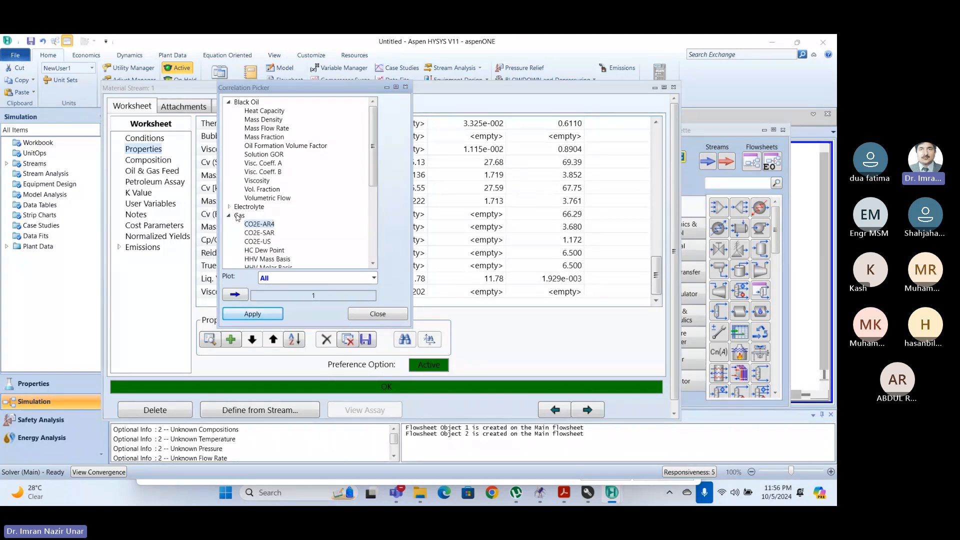
{"action": "scroll", "coordinate": [263, 200], "scroll_direction": "down", "scroll_amount": 3}
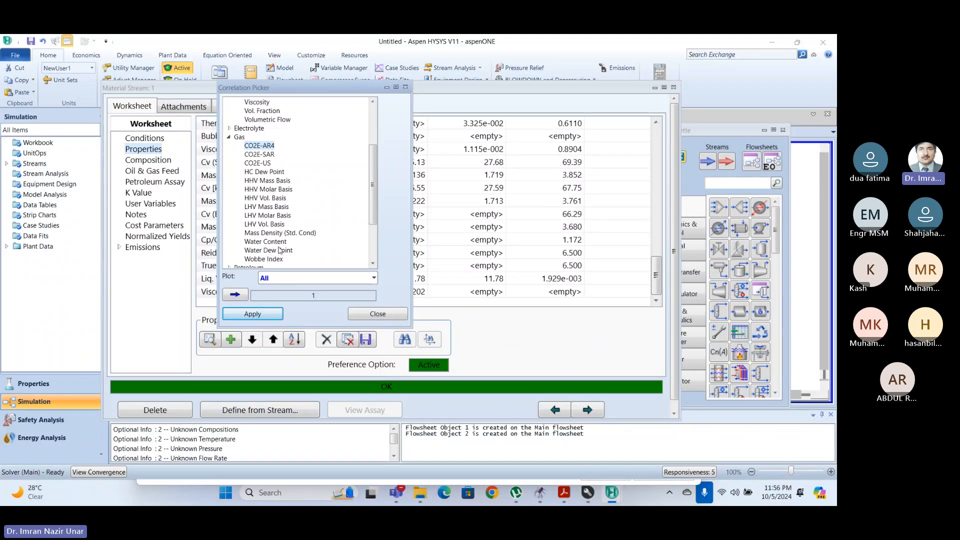
{"action": "scroll", "coordinate": [280, 248], "scroll_direction": "down", "scroll_amount": 3}
{"action": "scroll", "coordinate": [315, 200], "scroll_direction": "up", "scroll_amount": 3}
{"action": "left_click", "coordinate": [377, 314]}
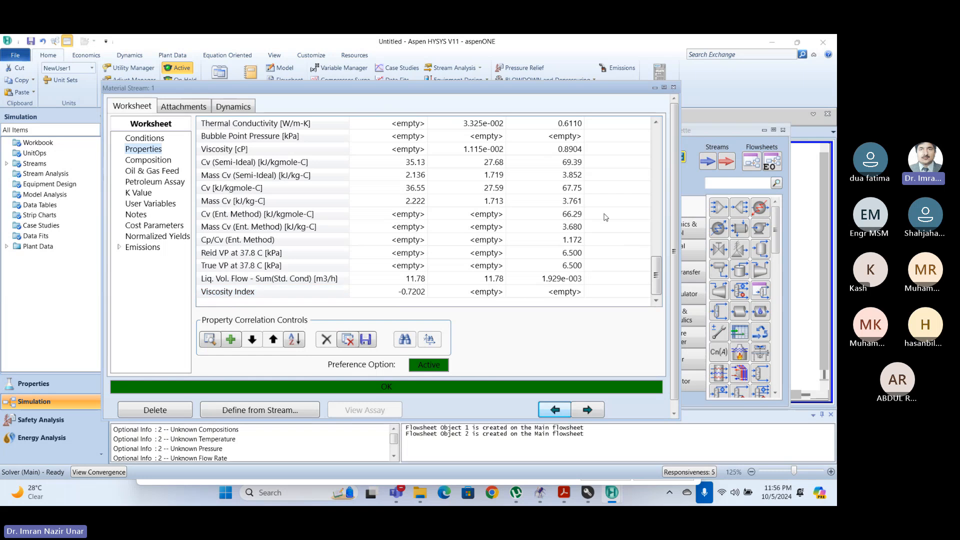
Review stream 1's attached unit operations and its dynamic pressure and flow specifications, and close the stream window.
{"action": "scroll", "coordinate": [691, 87], "scroll_direction": "down", "scroll_amount": 1}
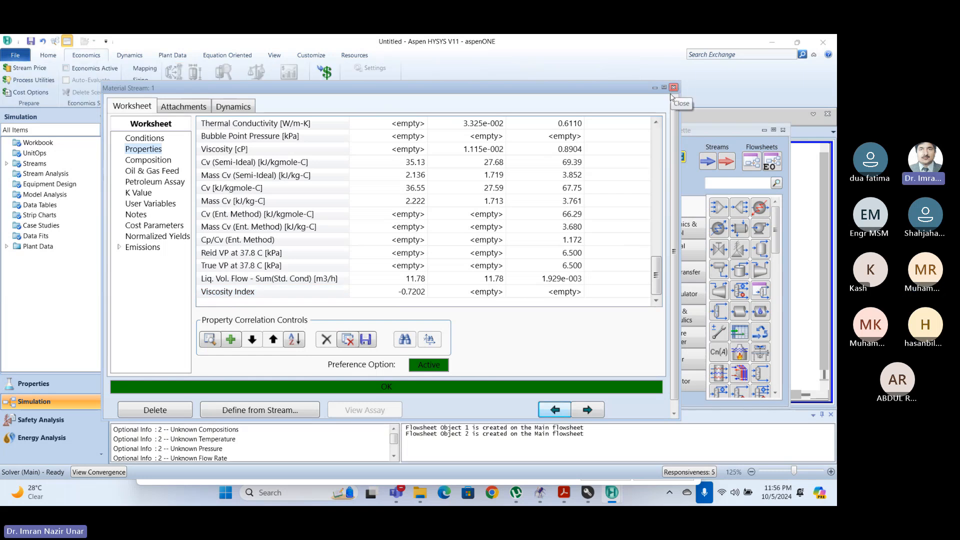
{"action": "left_click", "coordinate": [203, 112]}
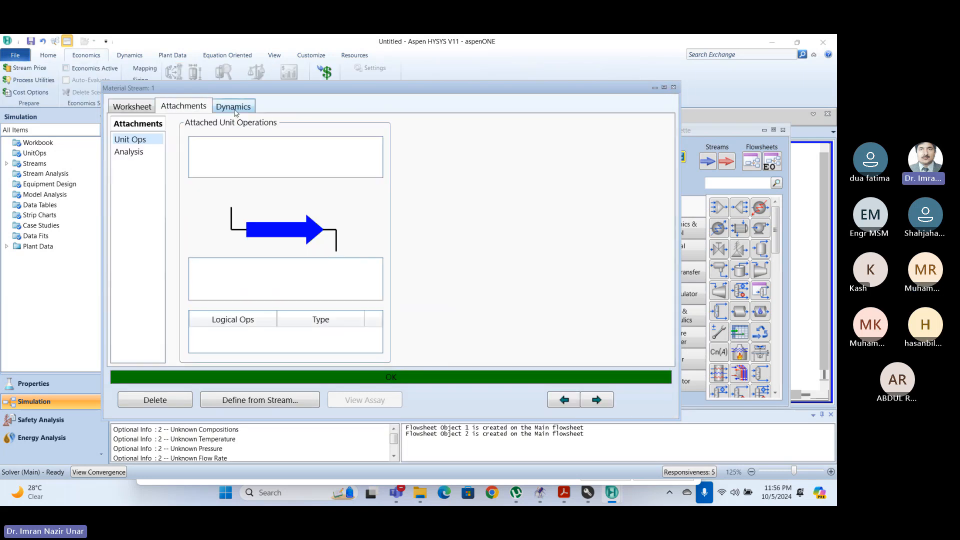
{"action": "left_click", "coordinate": [235, 110]}
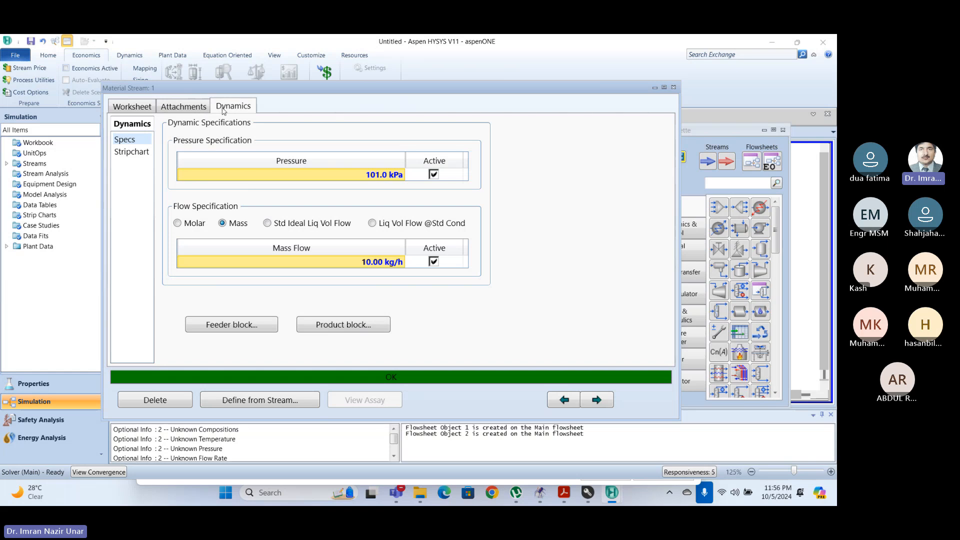
{"action": "left_click", "coordinate": [198, 111]}
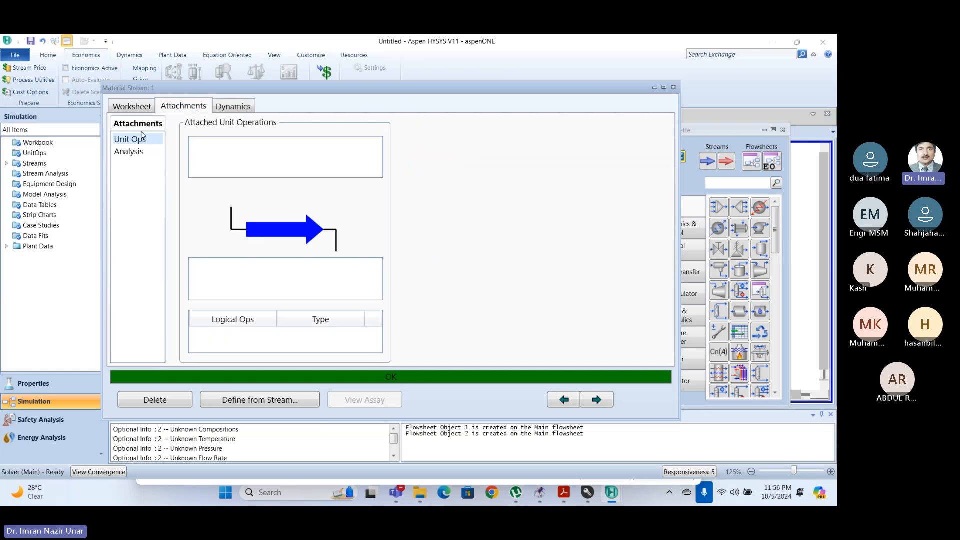
{"action": "left_click", "coordinate": [139, 113]}
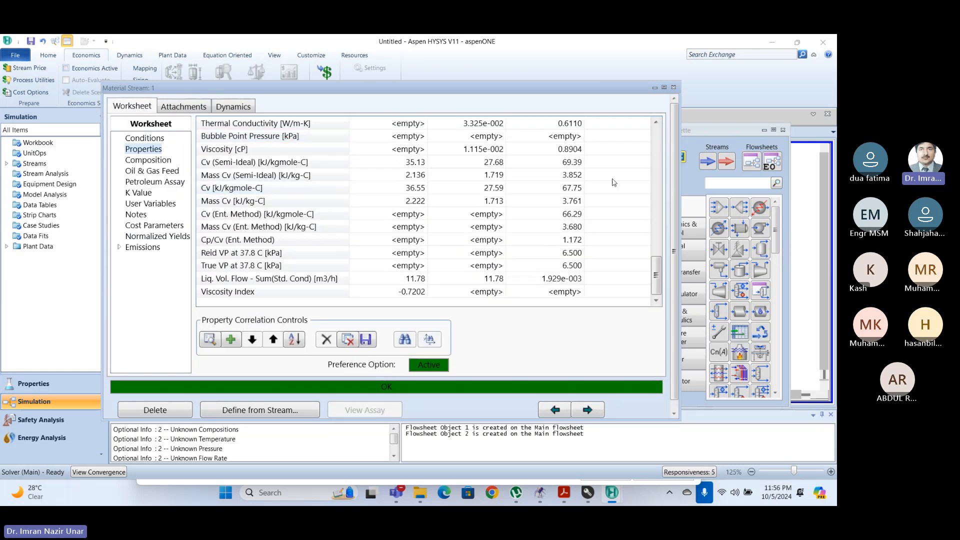
{"action": "left_click", "coordinate": [673, 88]}
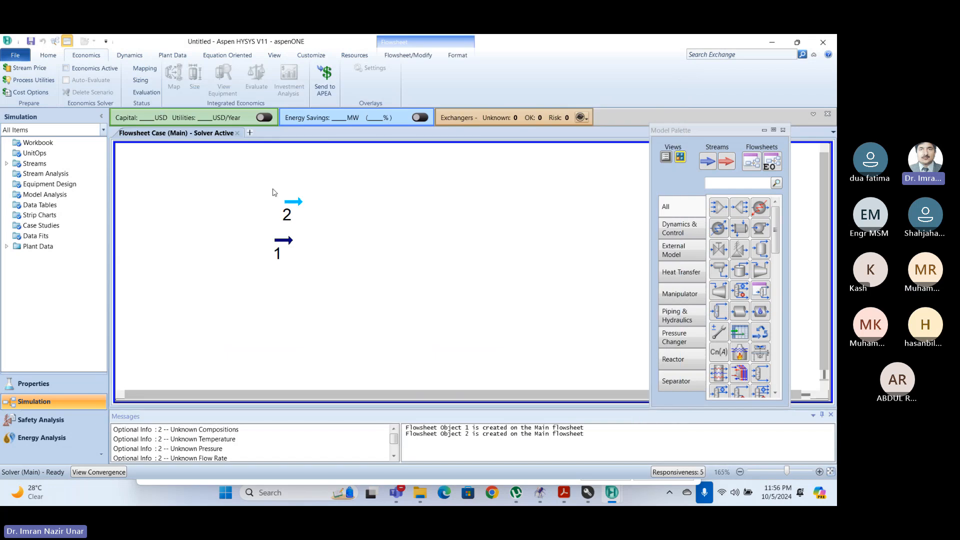
Delete material stream 2 from the flowsheet.
{"action": "key", "text": "Delete"}
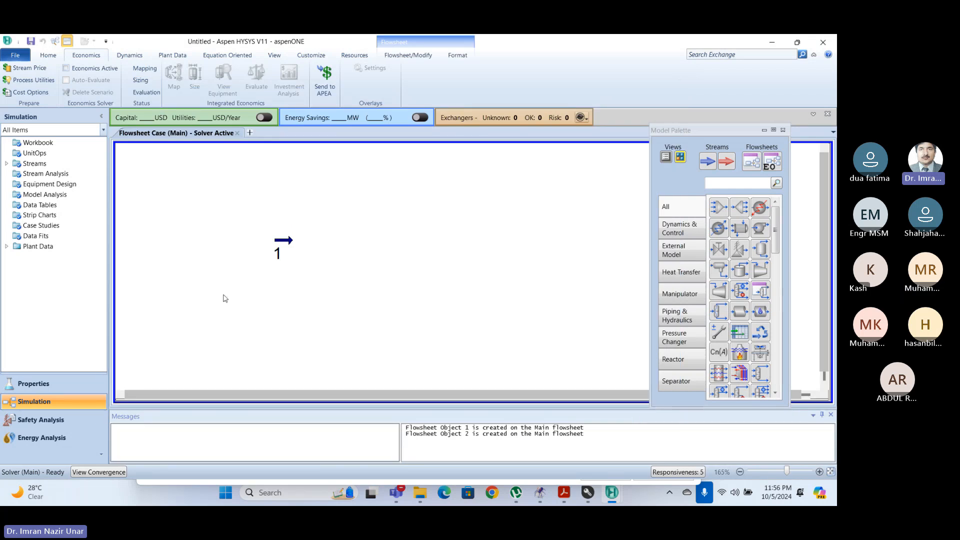
{"action": "key", "text": "Return"}
{"action": "scroll", "coordinate": [225, 299], "scroll_direction": "down", "scroll_amount": 1}
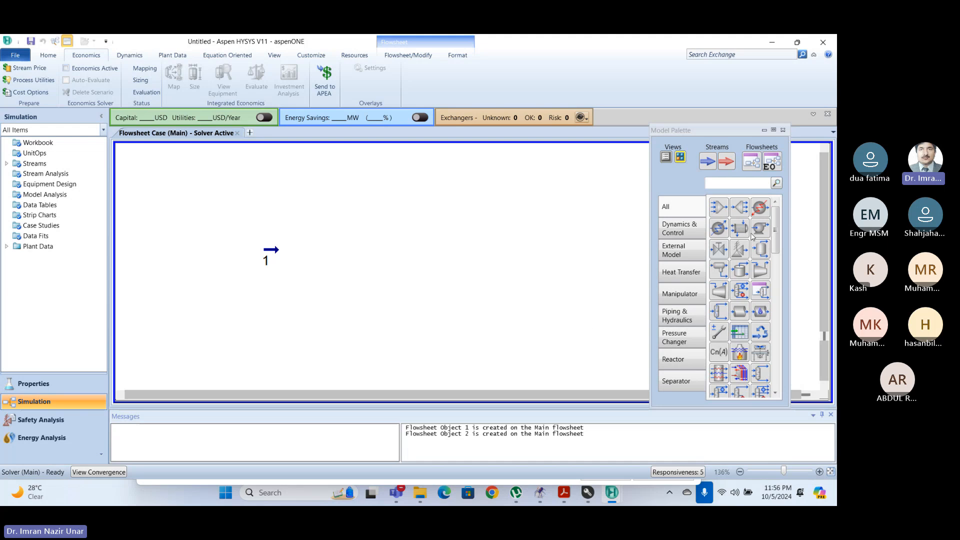
Place a heater on the flowsheet beside stream 1 and connect inlet stream 22, outlet stream 33 and energy stream q.
{"action": "left_click", "coordinate": [759, 210]}
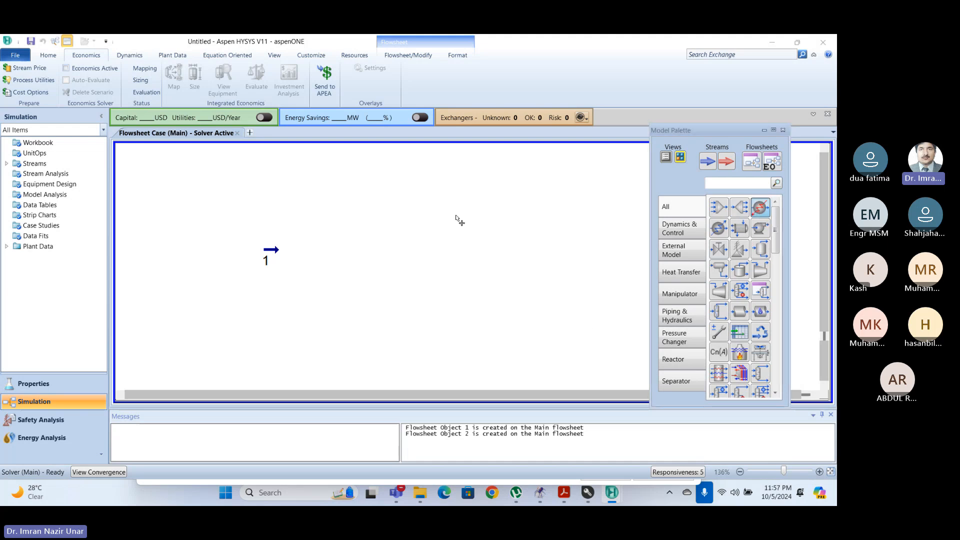
{"action": "left_click", "coordinate": [389, 214]}
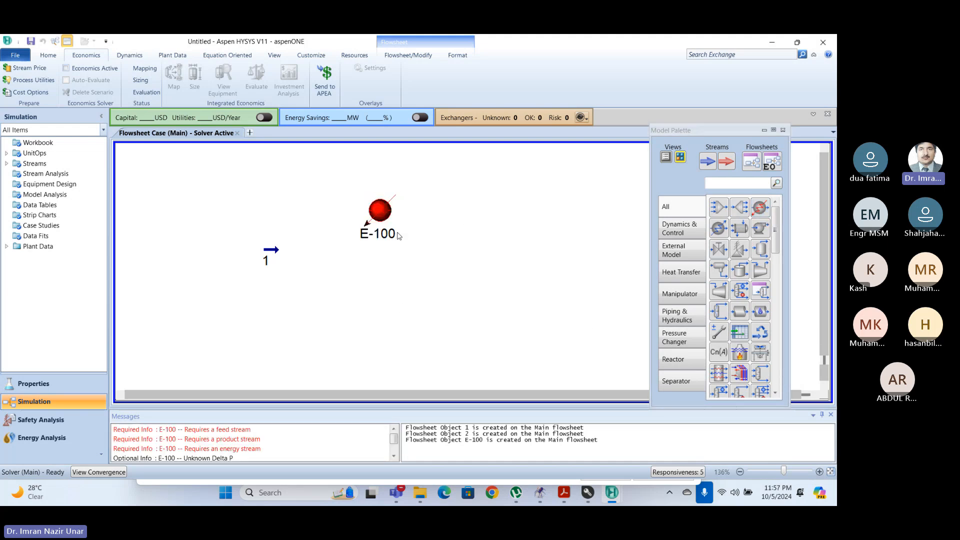
{"action": "double_click", "coordinate": [380, 214]}
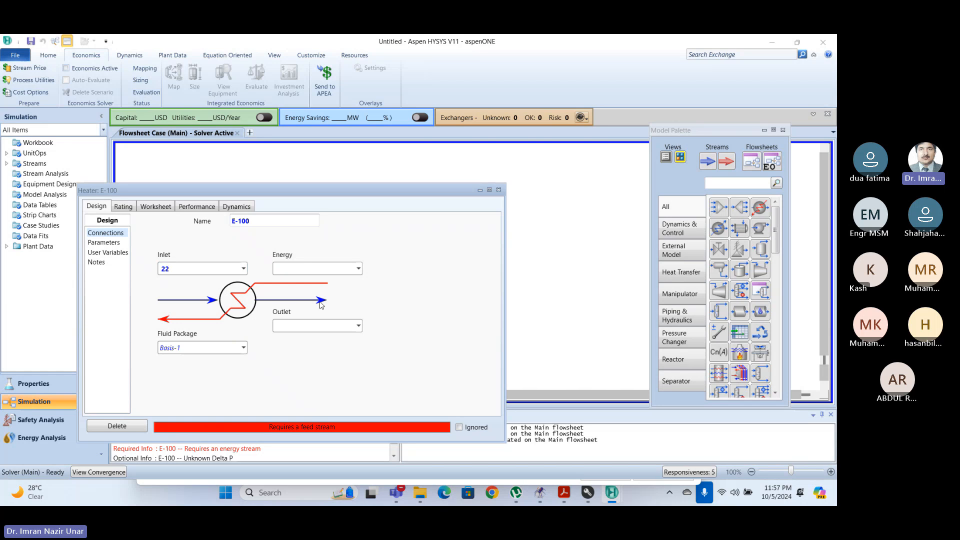
{"action": "double_click", "coordinate": [171, 269]}
{"action": "left_click", "coordinate": [310, 327]}
{"action": "type", "text": "33"}
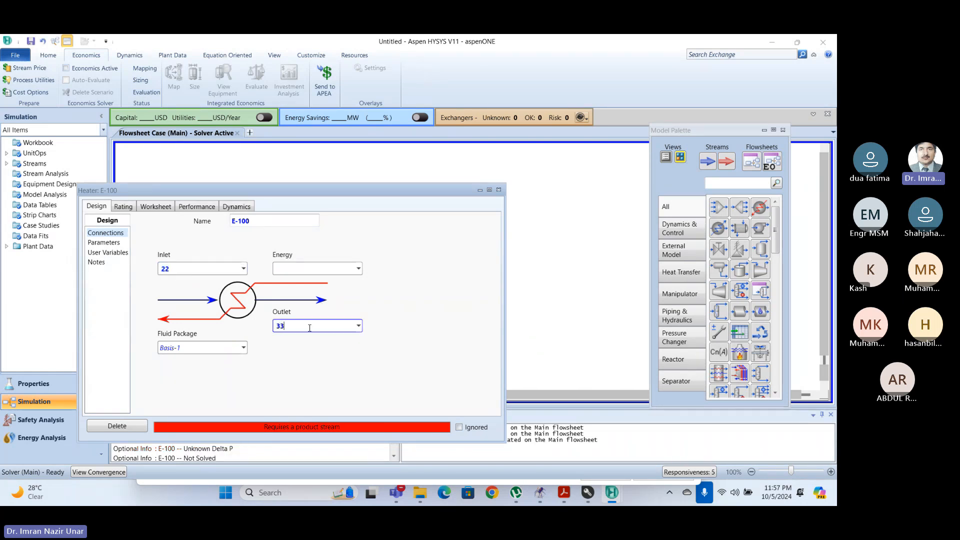
{"action": "left_click", "coordinate": [313, 269]}
{"action": "type", "text": "q"}
{"action": "left_click", "coordinate": [439, 274]}
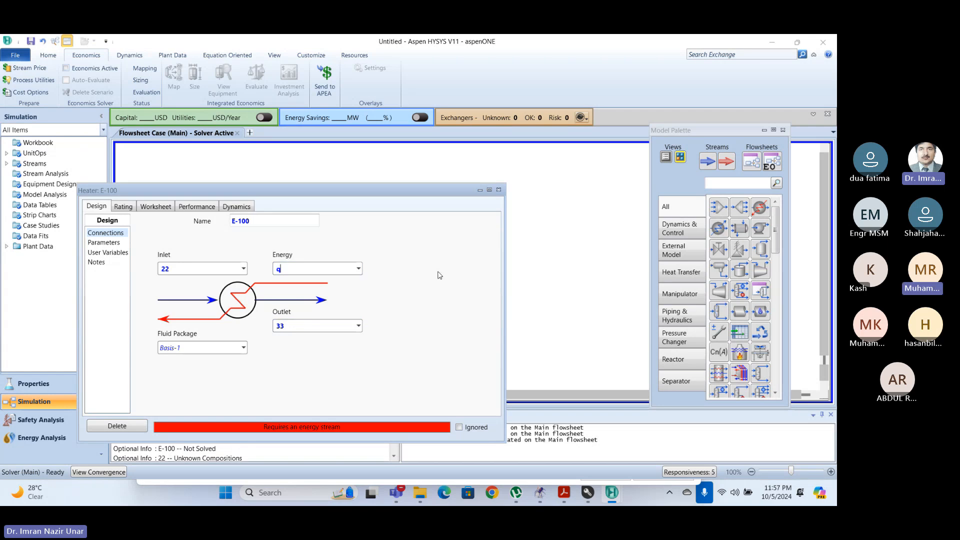
{"action": "left_click", "coordinate": [498, 190]}
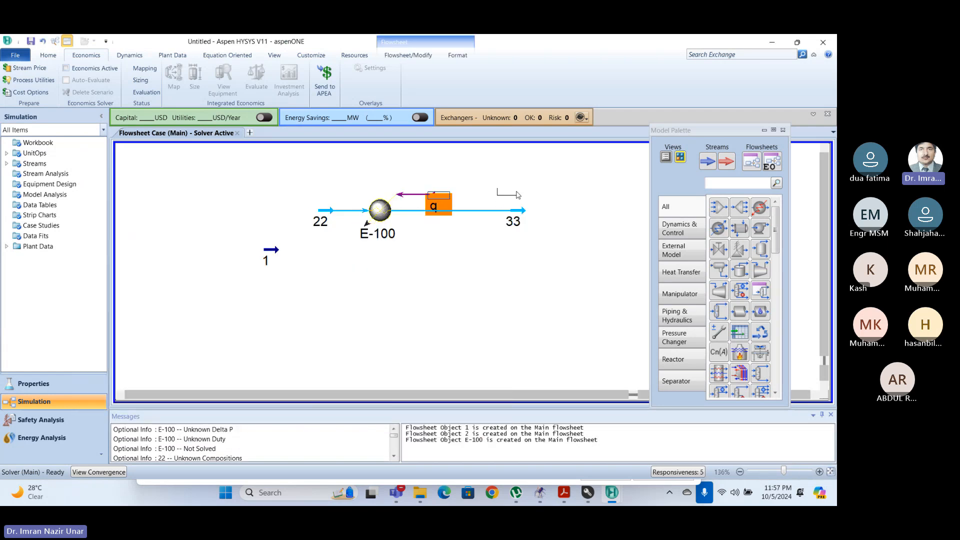
Spread streams 22 and q away from the heater, raise q above stream 33, and move stream 1 below the heater.
{"action": "left_click_drag", "start_coordinate": [437, 196], "coordinate": [508, 196]}
{"action": "left_click_drag", "start_coordinate": [324, 213], "coordinate": [275, 213]}
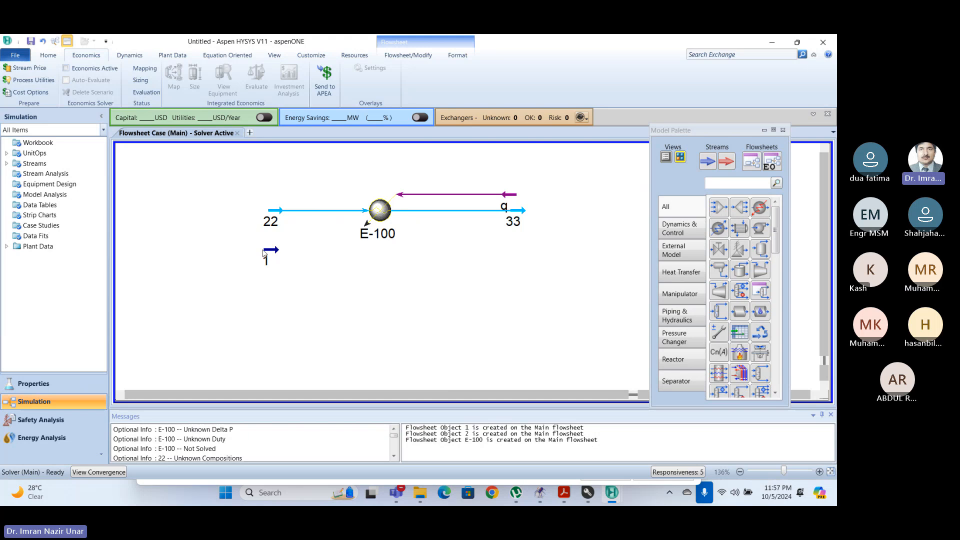
{"action": "left_click_drag", "start_coordinate": [271, 250], "coordinate": [231, 304]}
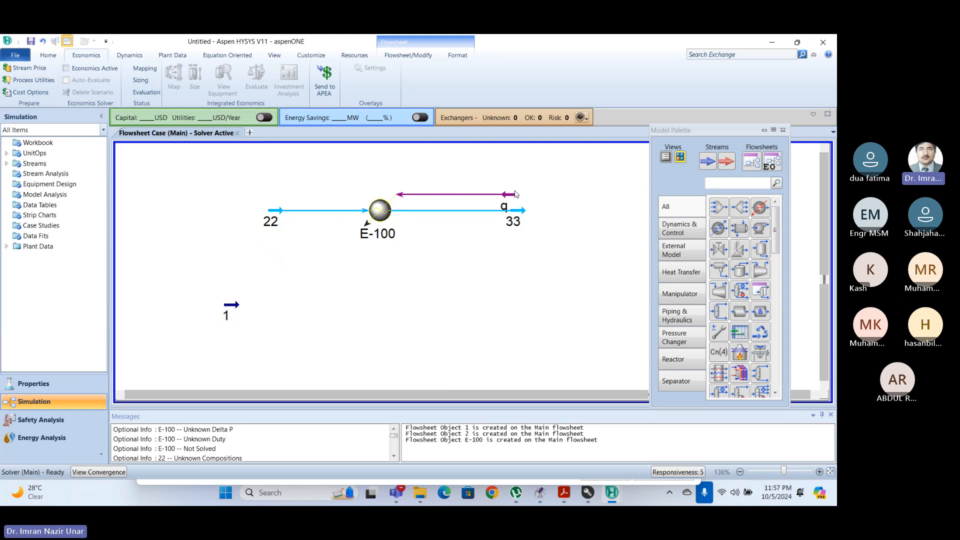
{"action": "left_click_drag", "start_coordinate": [513, 191], "coordinate": [519, 170]}
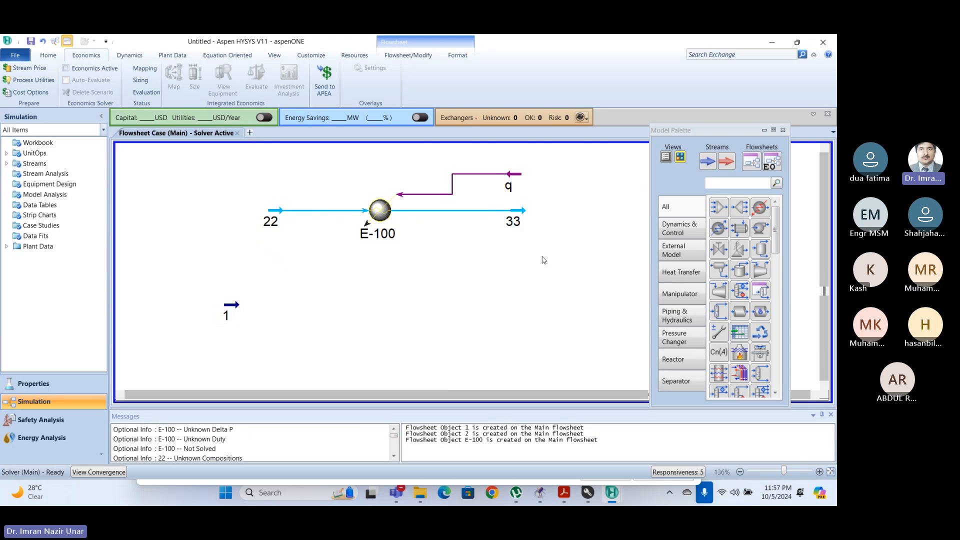
Review heater E-100's connections and its worksheet conditions, properties and composition, and close the heater window.
{"action": "left_click", "coordinate": [381, 211]}
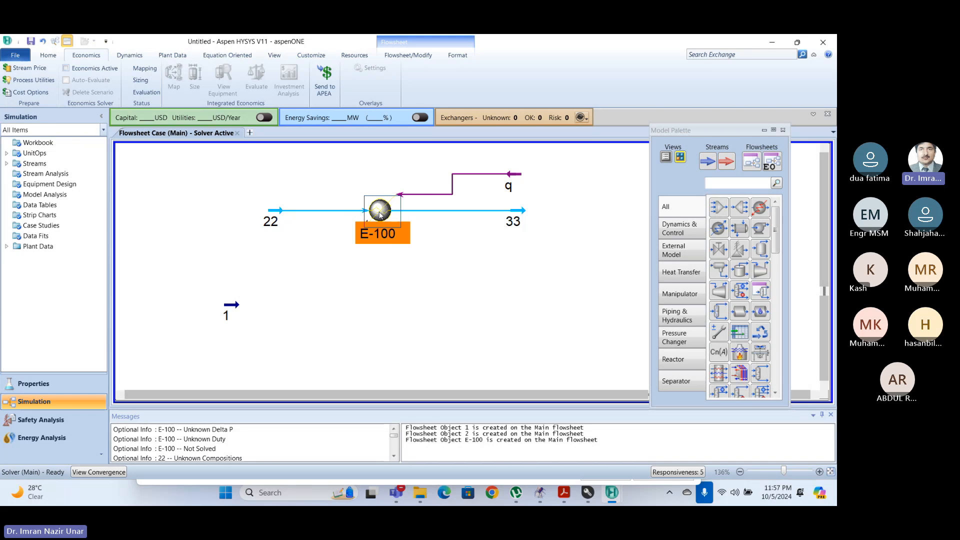
{"action": "double_click", "coordinate": [380, 212]}
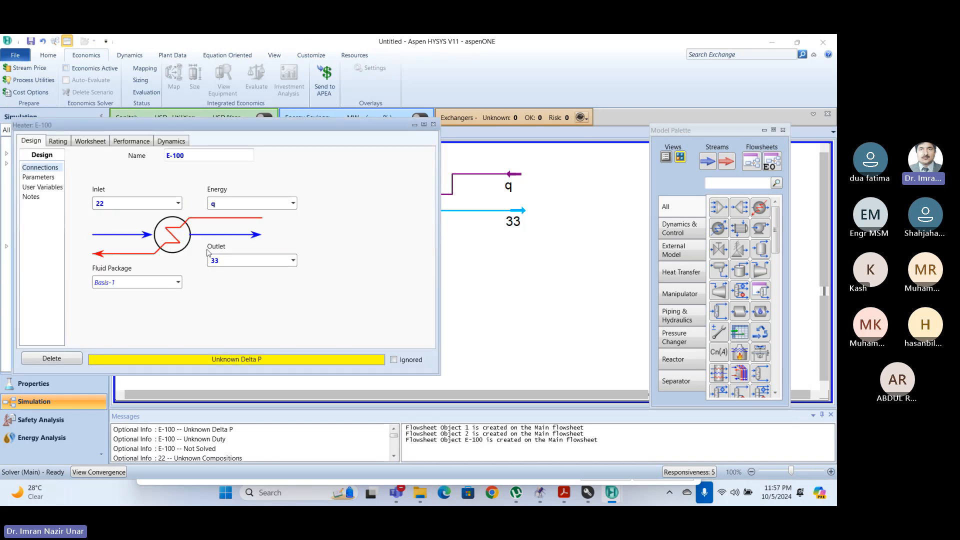
{"action": "left_click_drag", "start_coordinate": [147, 131], "coordinate": [298, 138]}
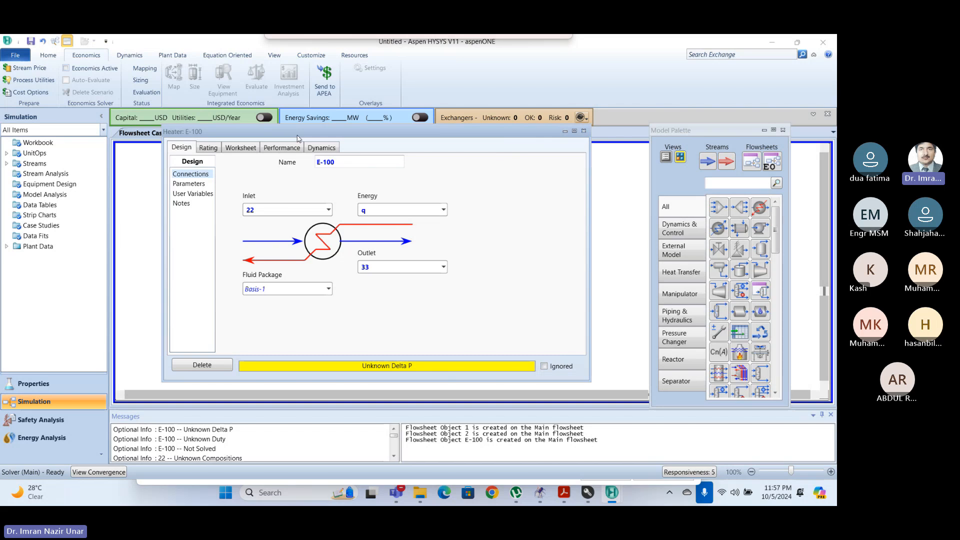
{"action": "left_click", "coordinate": [240, 148]}
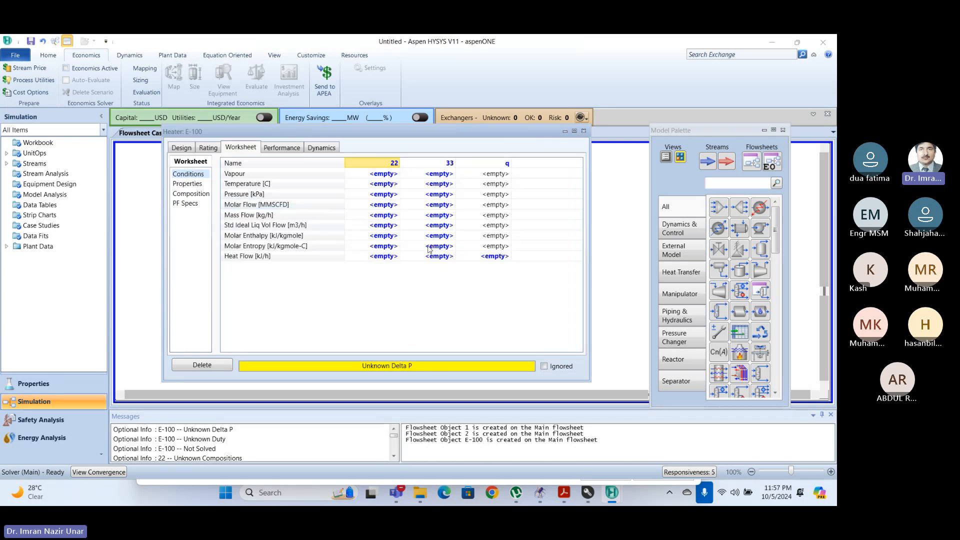
{"action": "left_click", "coordinate": [182, 185]}
{"action": "left_click", "coordinate": [188, 195]}
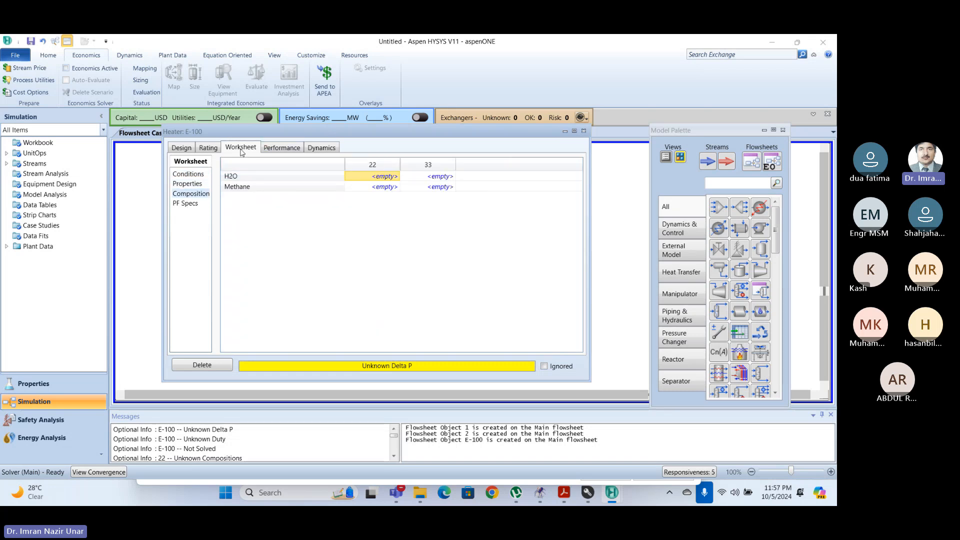
{"action": "left_click", "coordinate": [583, 132]}
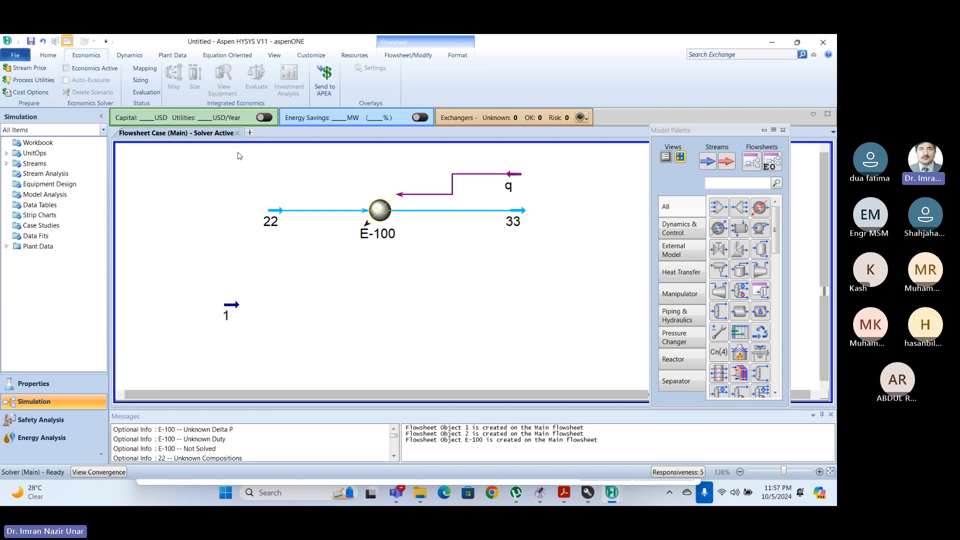
Delete heater E-100 together with its streams 22, 33 and q from the flowsheet.
{"action": "mouse_move", "coordinate": [226, 316]}
{"action": "mouse_move", "coordinate": [359, 231]}
{"action": "left_click_drag", "start_coordinate": [255, 163], "coordinate": [541, 253]}
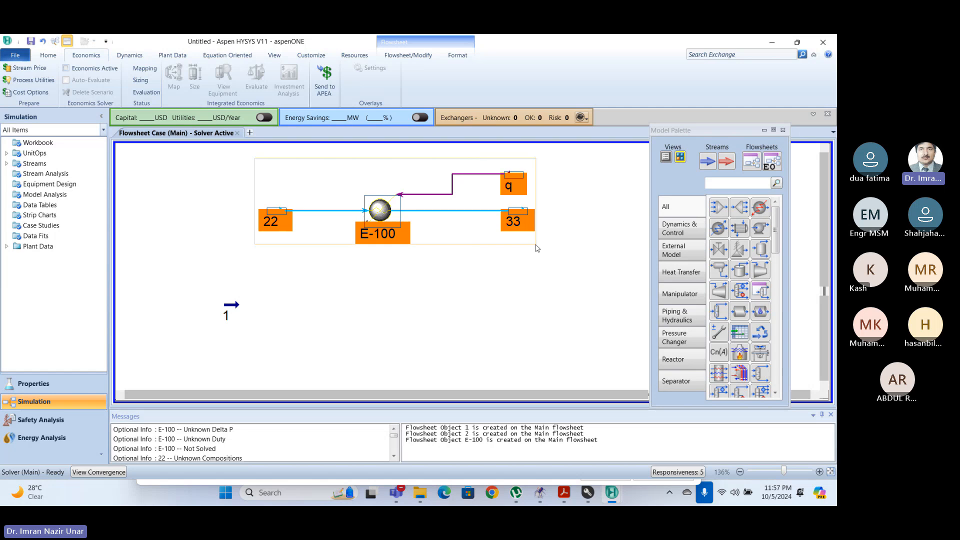
{"action": "key", "text": "Delete"}
{"action": "key", "text": "Return"}
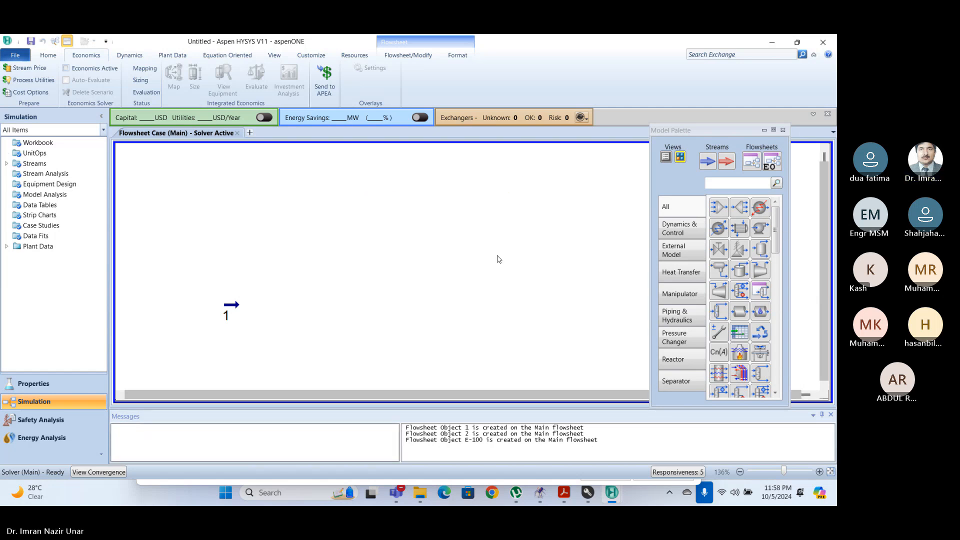
Move material stream 1 higher up on the flowsheet and deselect it.
{"action": "left_click", "coordinate": [231, 309]}
{"action": "left_click_drag", "start_coordinate": [231, 309], "coordinate": [241, 247]}
{"action": "left_click", "coordinate": [523, 256]}
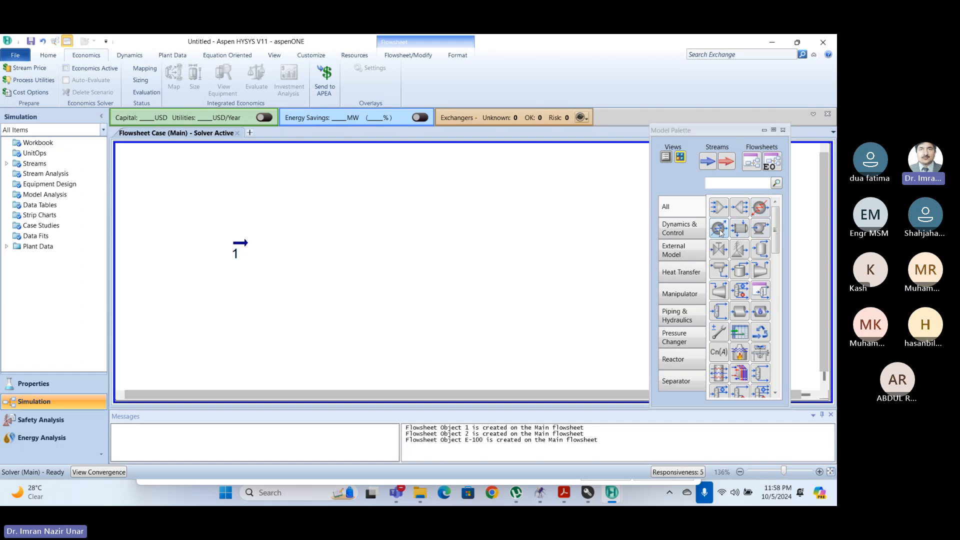
Review stream 1's conditions, including its vapour fraction, and close the stream window.
{"action": "mouse_move", "coordinate": [237, 245]}
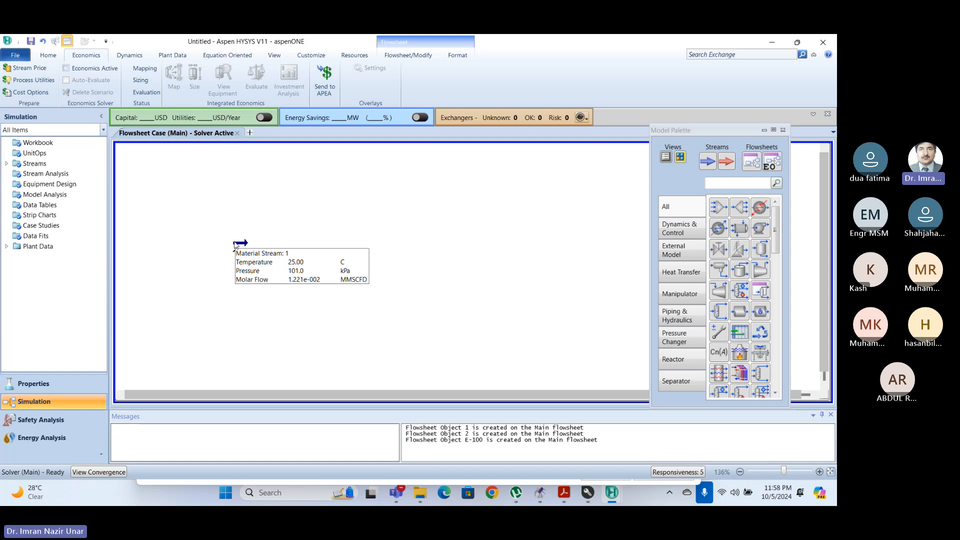
{"action": "double_click", "coordinate": [236, 245]}
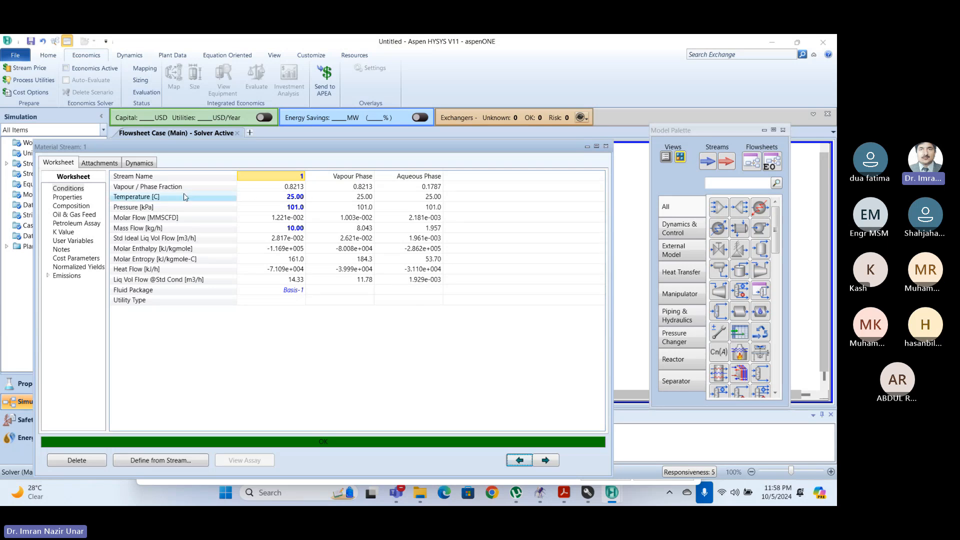
{"action": "left_click", "coordinate": [291, 189]}
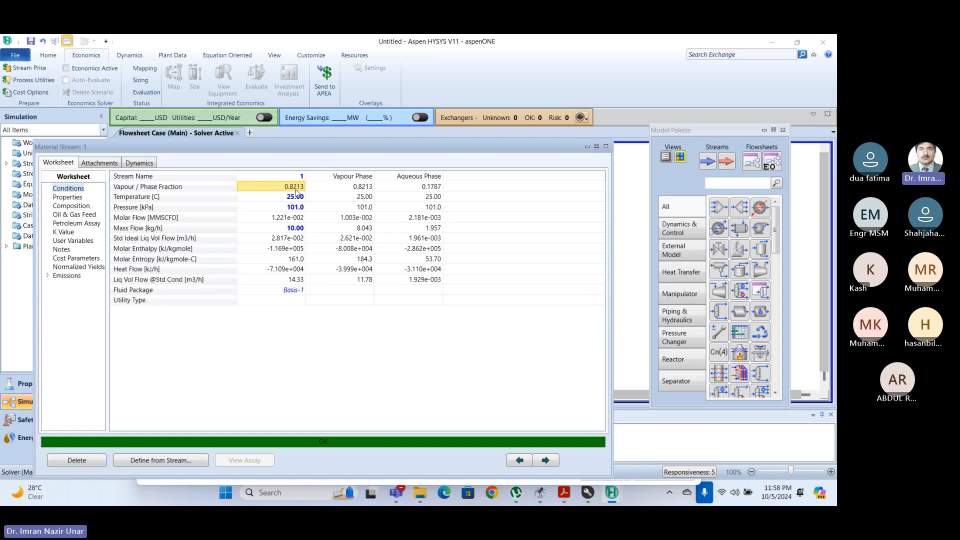
{"action": "mouse_move", "coordinate": [296, 202]}
{"action": "left_click", "coordinate": [606, 146]}
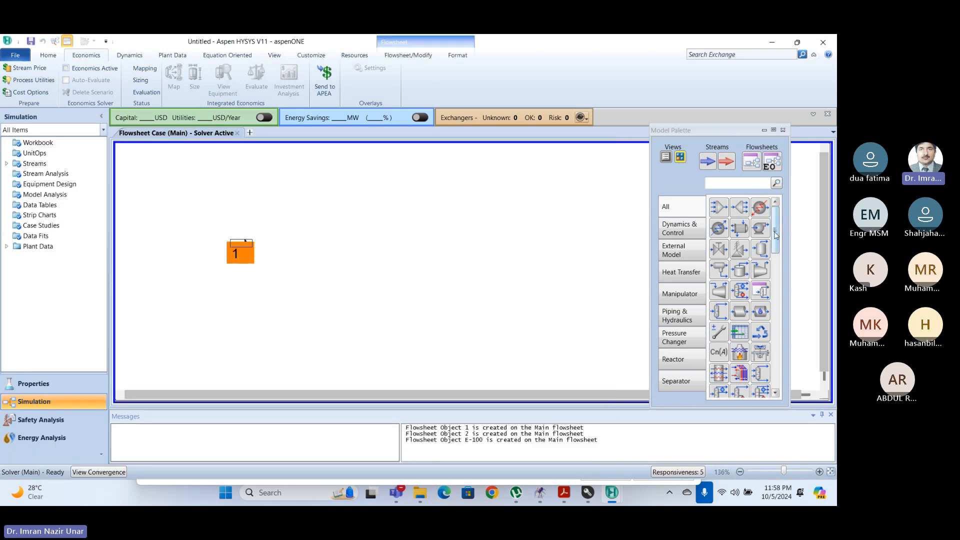
Place a separator beside stream 1 on the flowsheet and connect stream 1 as its inlet.
{"action": "left_click_drag", "start_coordinate": [764, 255], "coordinate": [307, 298]}
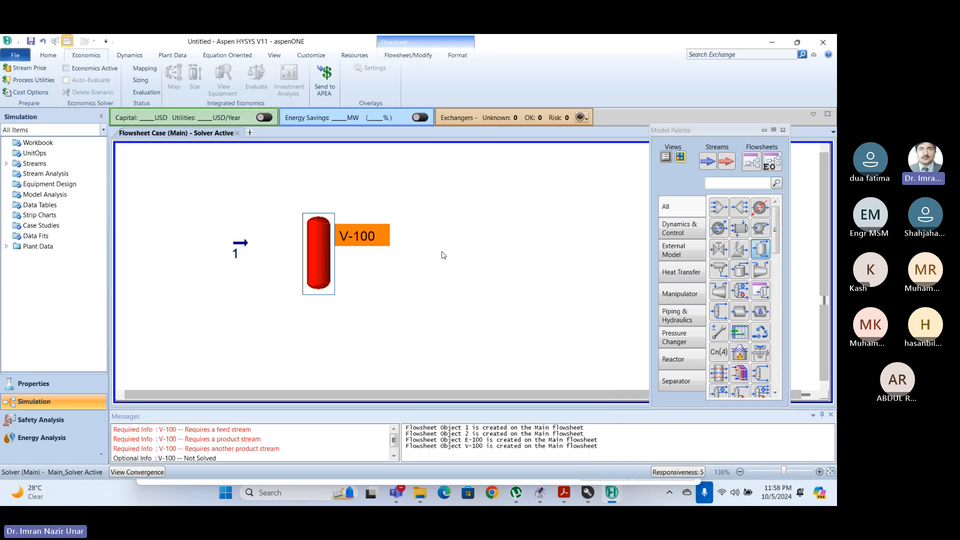
{"action": "left_click_drag", "start_coordinate": [315, 240], "coordinate": [296, 233]}
{"action": "double_click", "coordinate": [296, 233]}
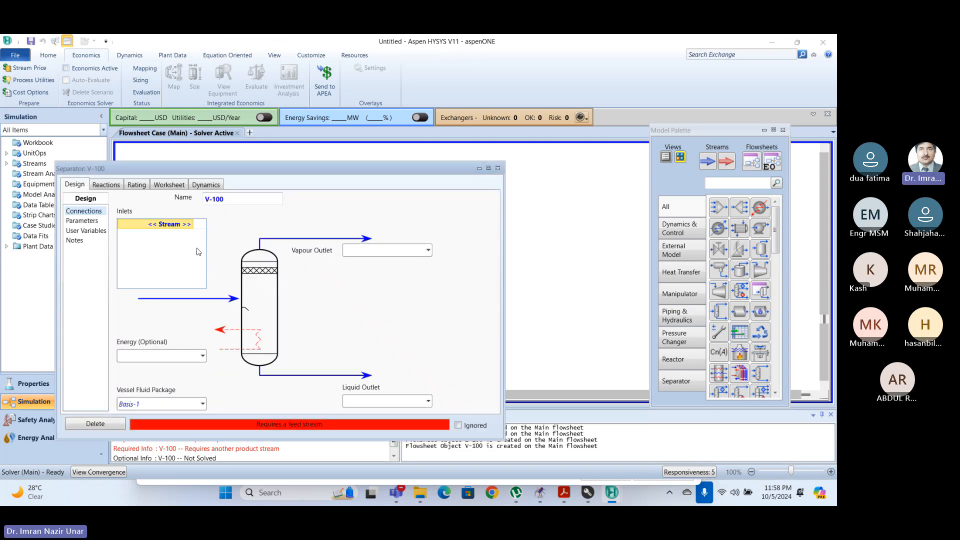
{"action": "left_click", "coordinate": [189, 225]}
{"action": "left_click", "coordinate": [190, 226]}
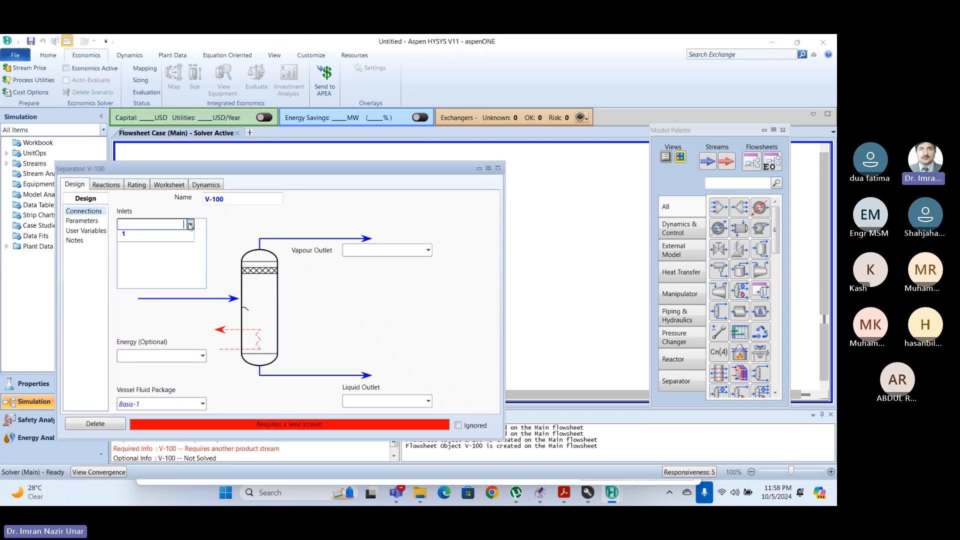
{"action": "left_click", "coordinate": [129, 239]}
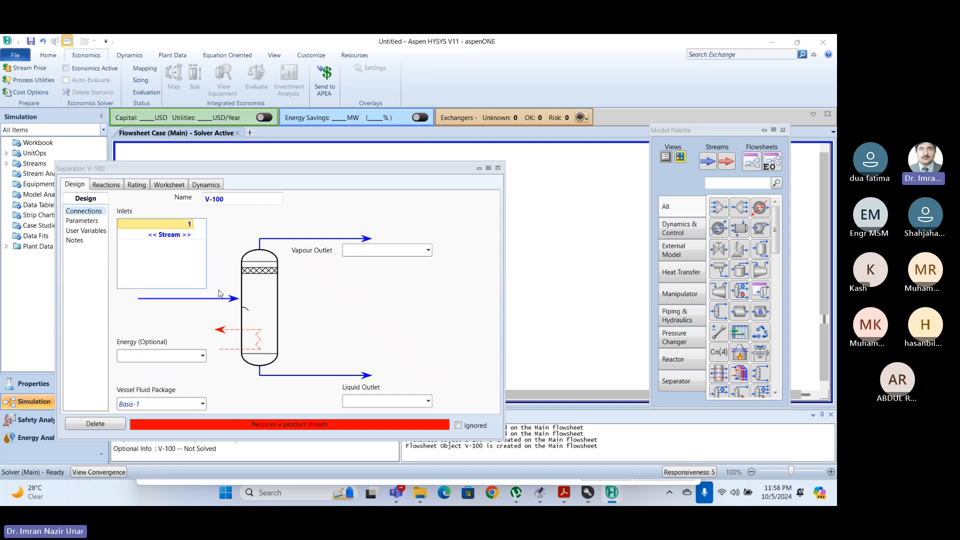
Connect product streams to the separator, with vap_out as the vapour outlet and liq_out as the liquid outlet.
{"action": "left_click_drag", "start_coordinate": [274, 170], "coordinate": [562, 126]}
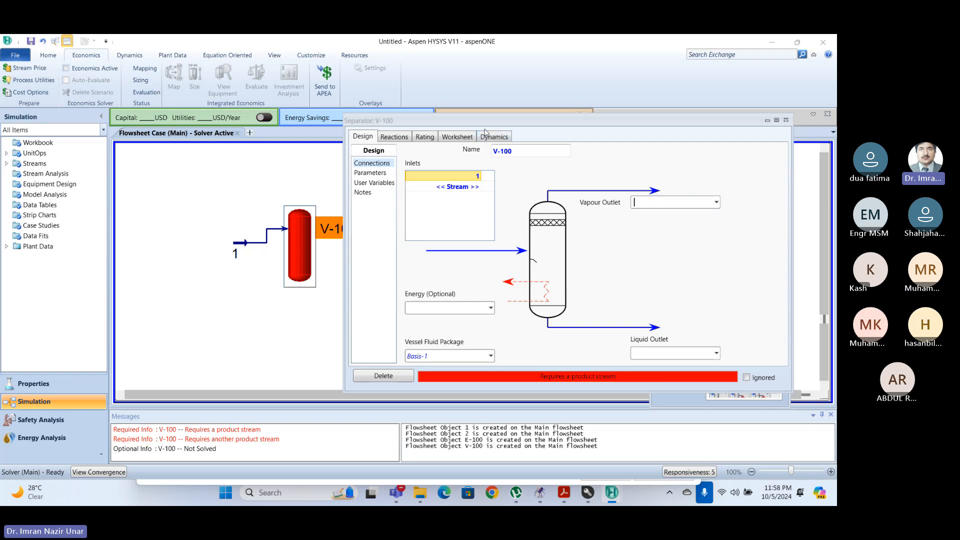
{"action": "left_click_drag", "start_coordinate": [484, 126], "coordinate": [380, 100]}
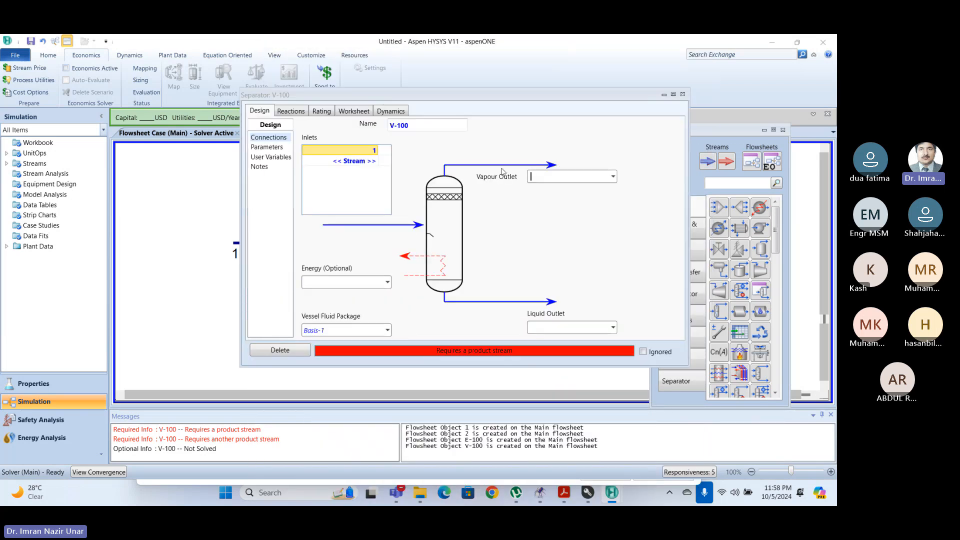
{"action": "type", "text": "2"}
{"action": "key", "text": "Return"}
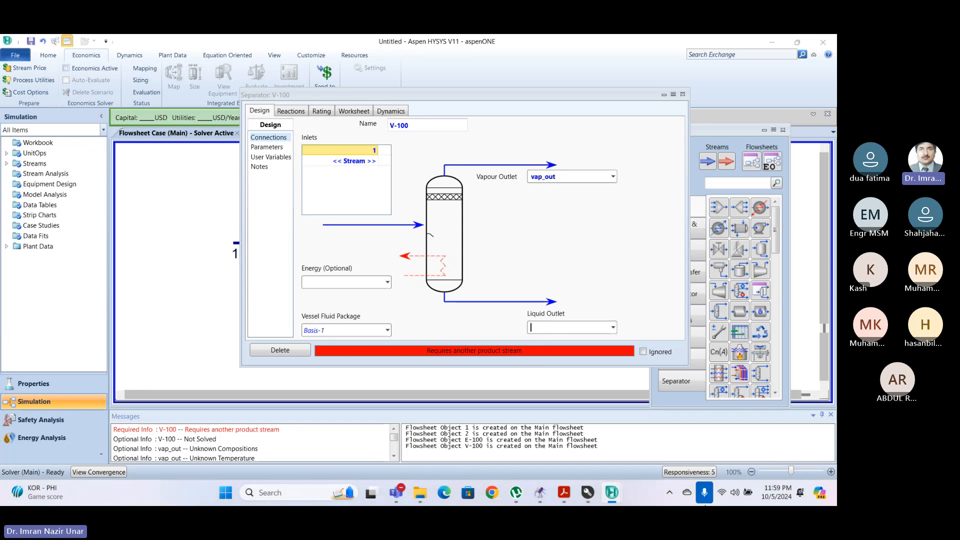
{"action": "left_click", "coordinate": [549, 328]}
{"action": "type", "text": "liq_out"}
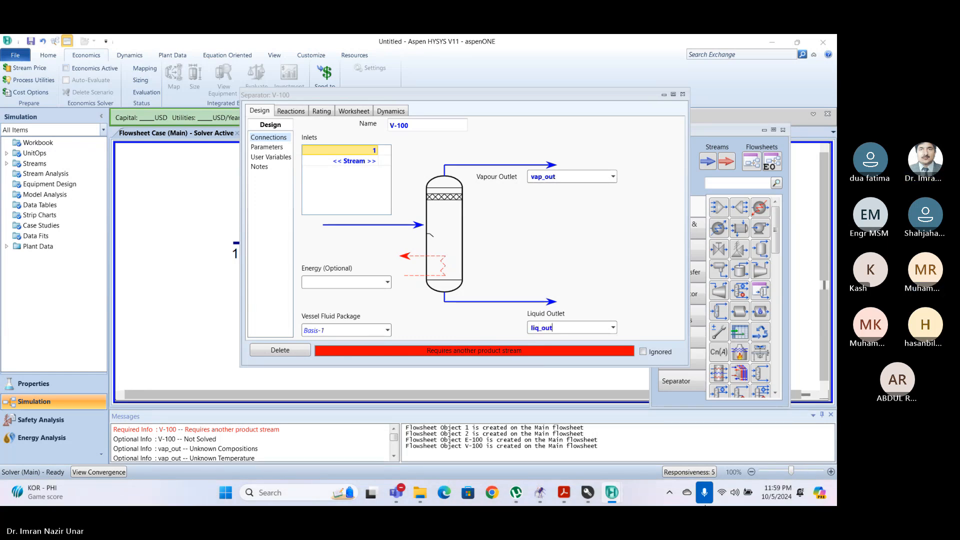
{"action": "key", "text": "Return"}
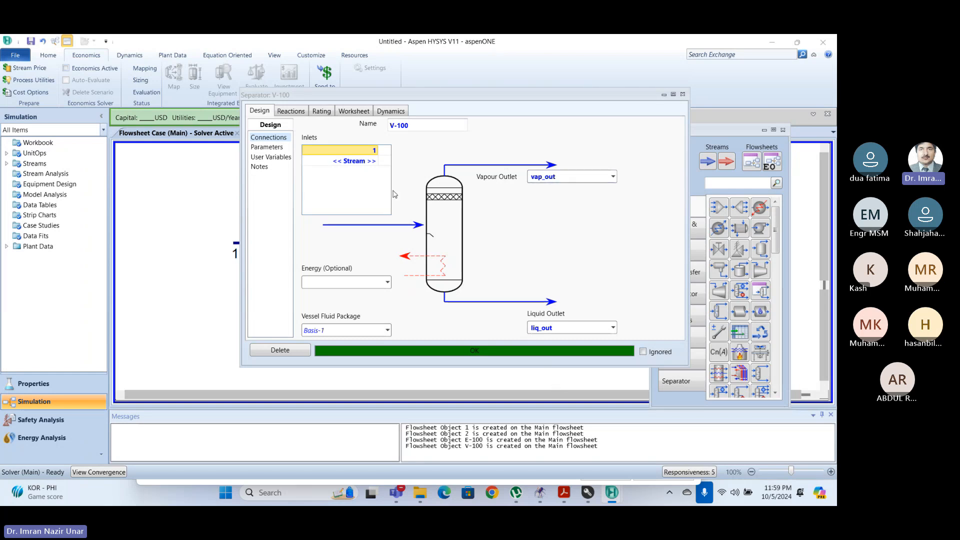
Review the separator's design parameters for pressure drop, volume and vessel type, and return to its connections.
{"action": "left_click", "coordinate": [277, 148]}
{"action": "left_click", "coordinate": [265, 140]}
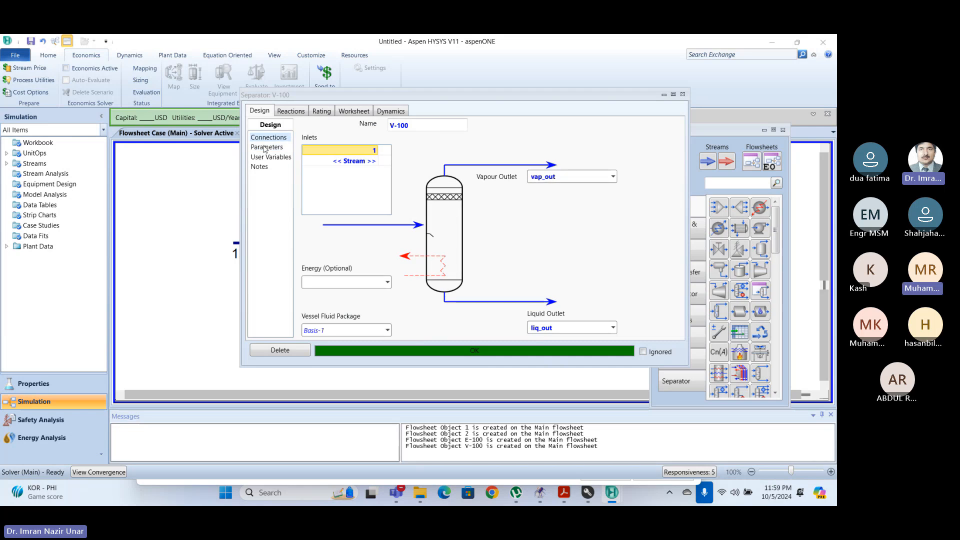
{"action": "left_click", "coordinate": [265, 148]}
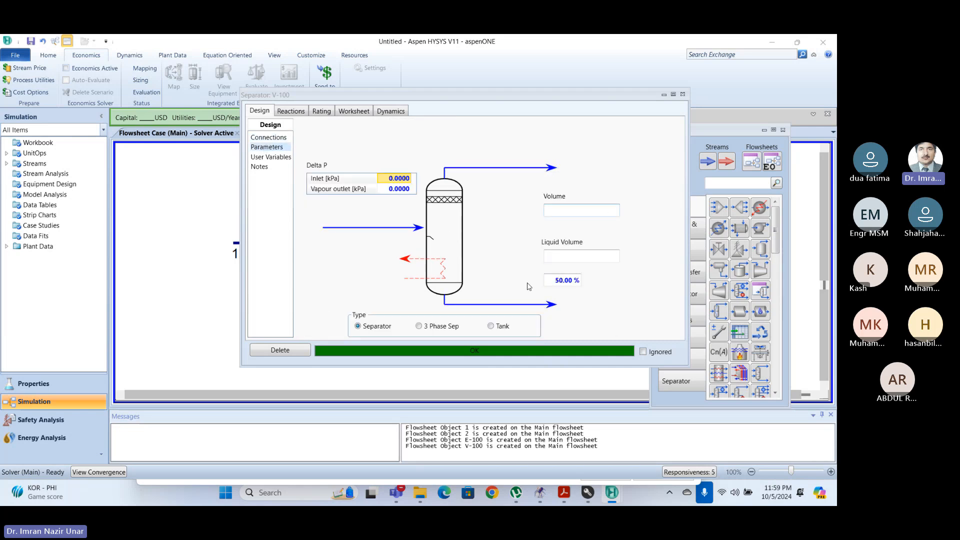
{"action": "left_click", "coordinate": [262, 138]}
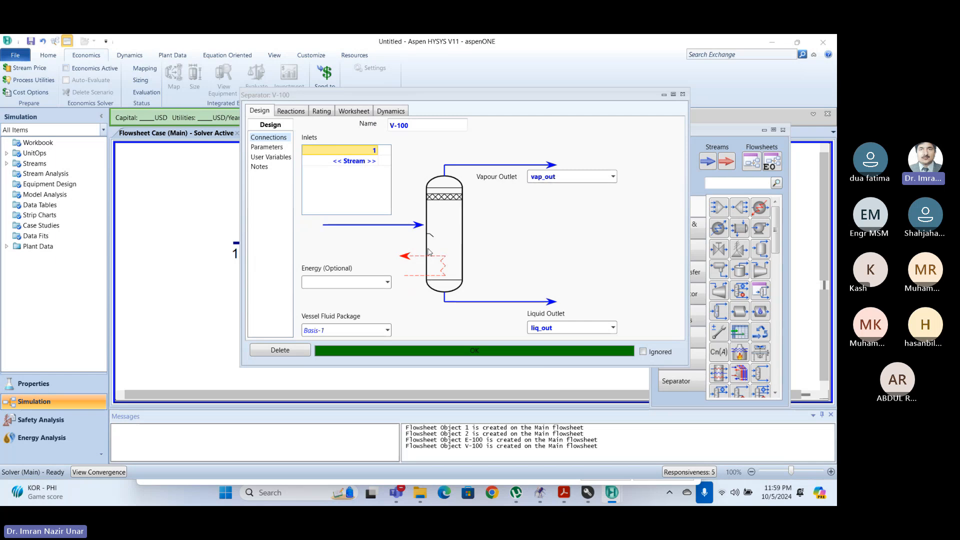
Attach energy stream q to the separator, check the duty among its parameters, and close the separator window.
{"action": "left_click", "coordinate": [373, 284]}
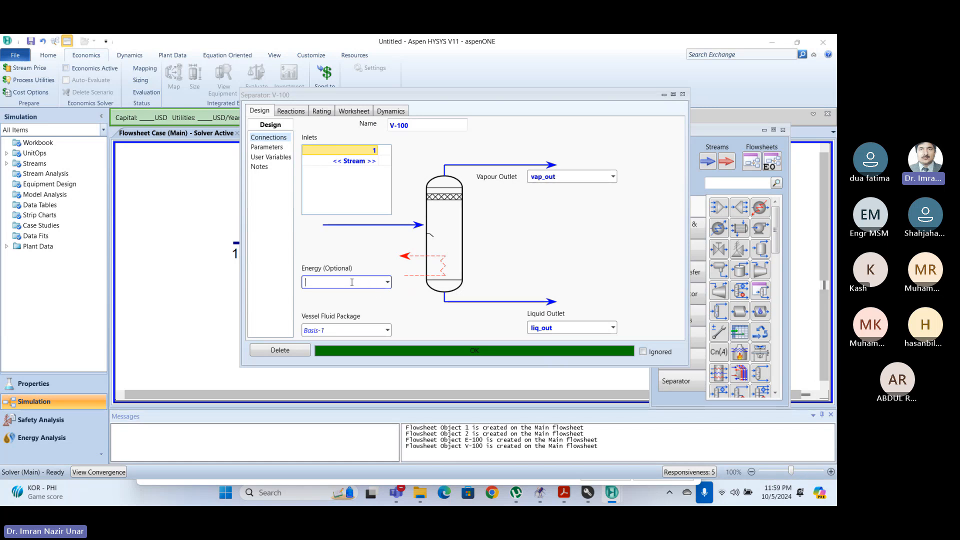
{"action": "type", "text": "q"}
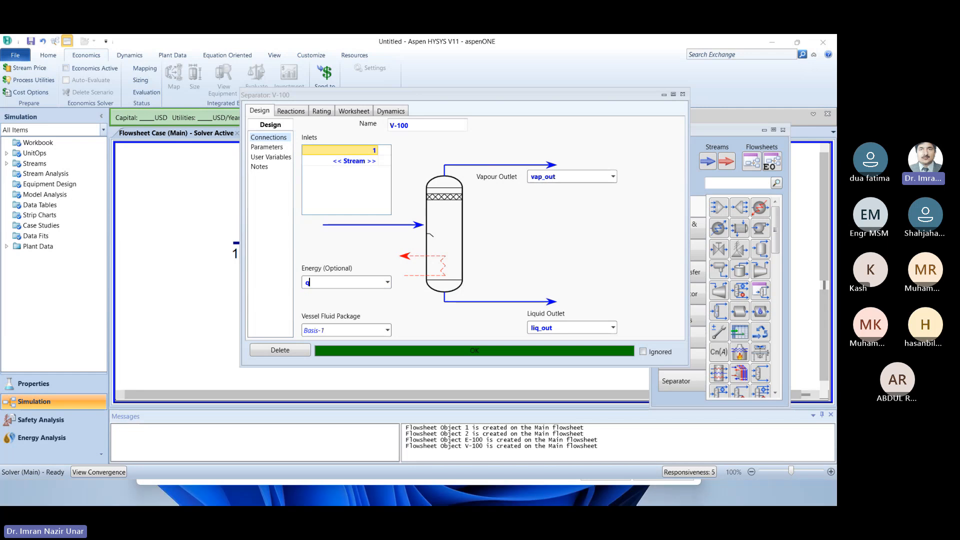
{"action": "key", "text": "Return"}
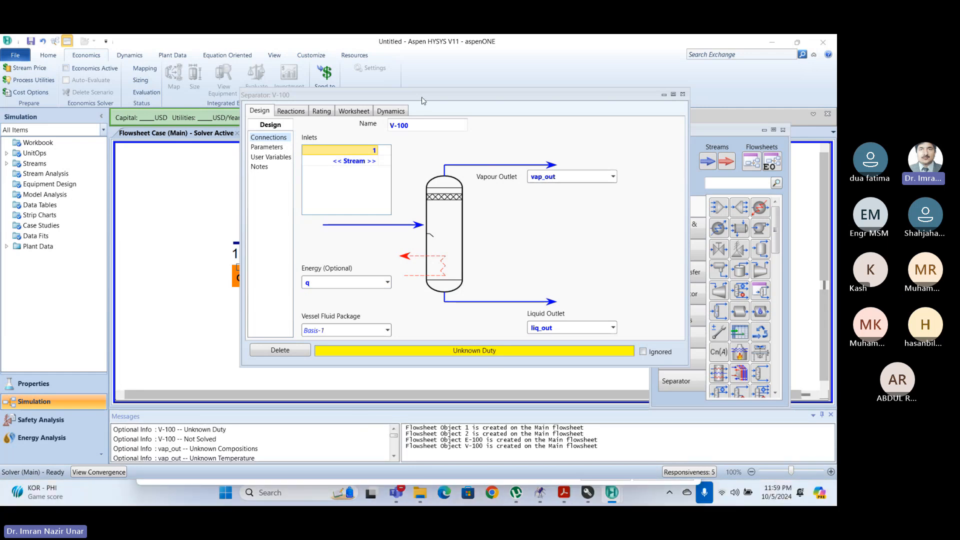
{"action": "left_click_drag", "start_coordinate": [422, 98], "coordinate": [619, 149]}
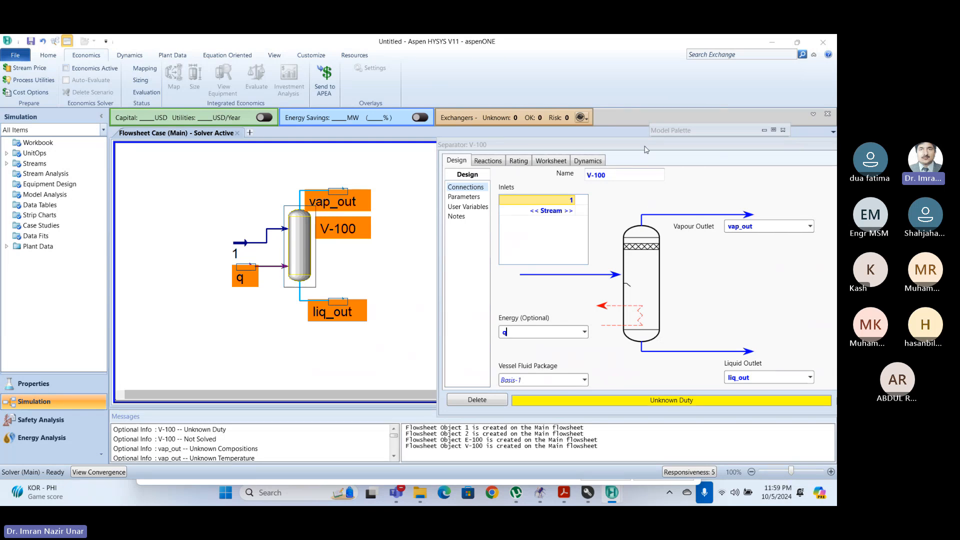
{"action": "left_click_drag", "start_coordinate": [645, 147], "coordinate": [559, 115]}
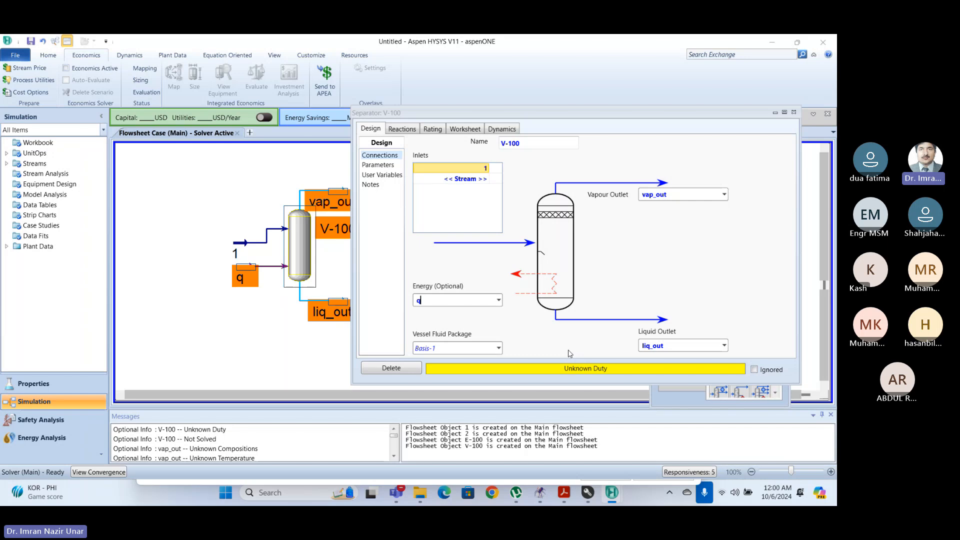
{"action": "left_click", "coordinate": [379, 165]}
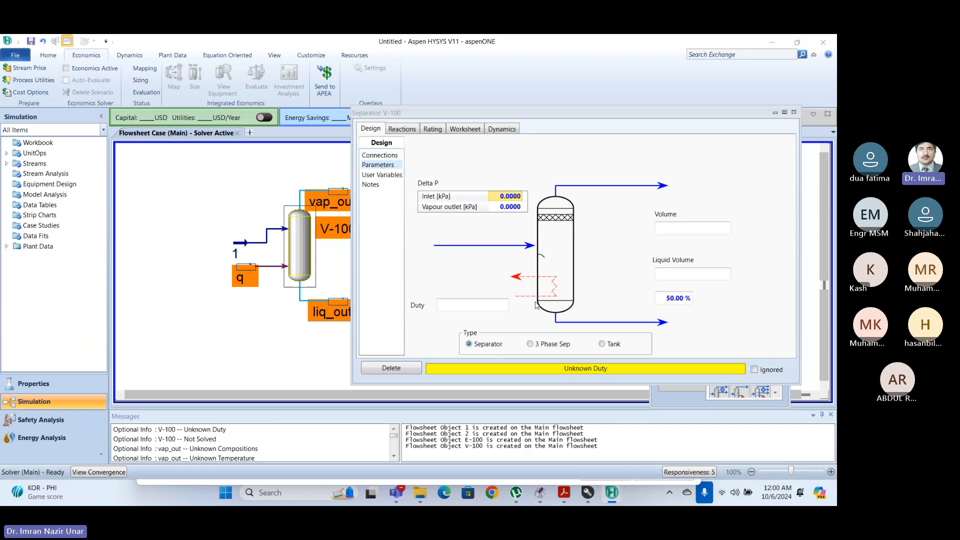
{"action": "left_click", "coordinate": [793, 113]}
Set the heat flow of energy stream q to 200 kJ/h and close the stream window.
{"action": "double_click", "coordinate": [244, 265]}
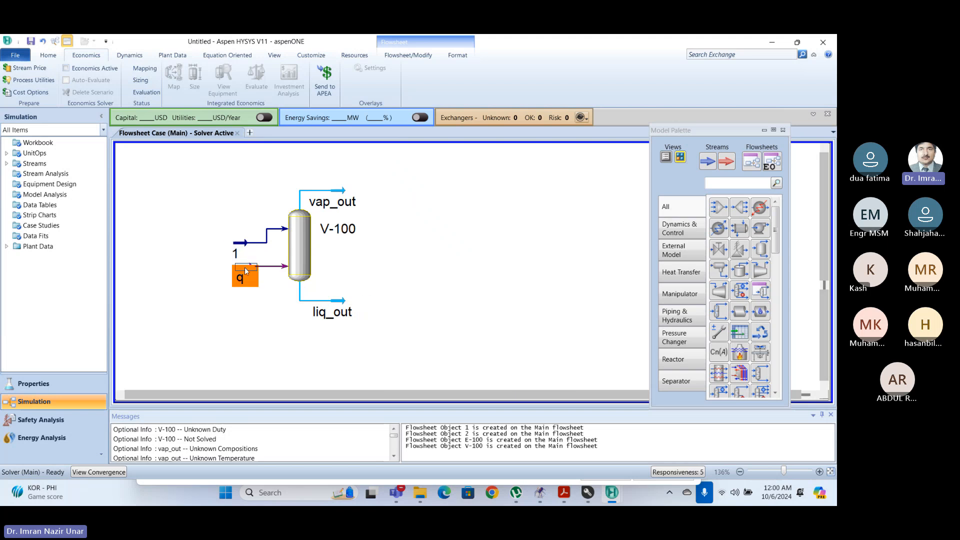
{"action": "left_click", "coordinate": [235, 247]}
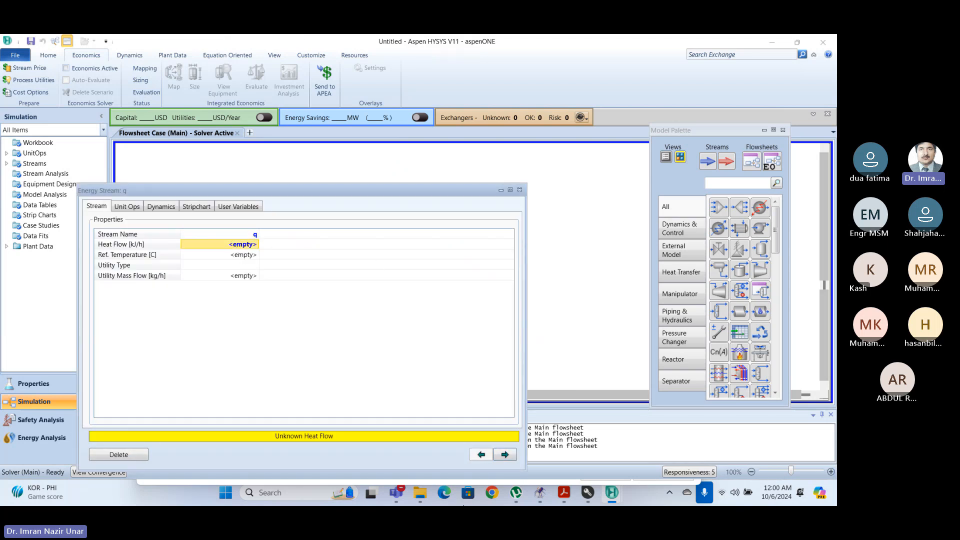
{"action": "type", "text": "200"}
{"action": "key", "text": "Return"}
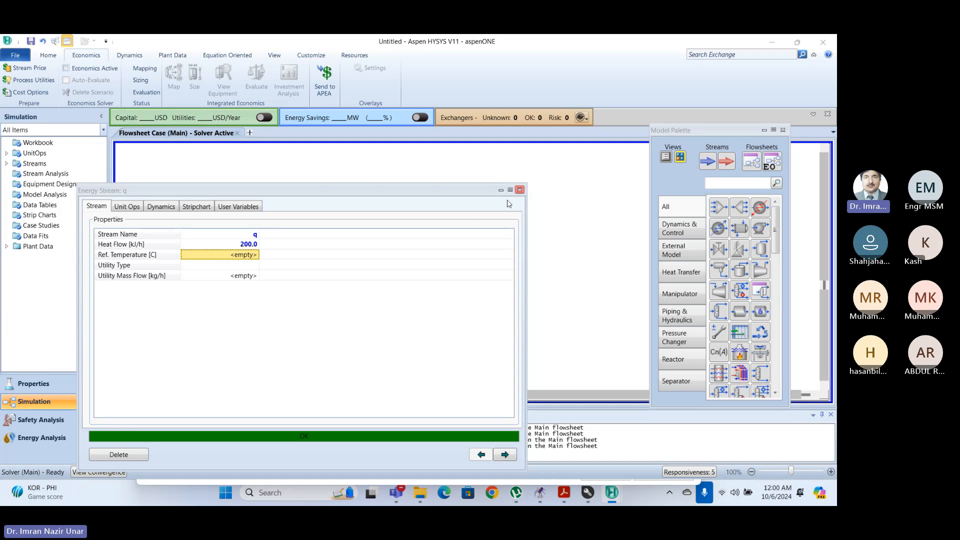
{"action": "left_click", "coordinate": [520, 190]}
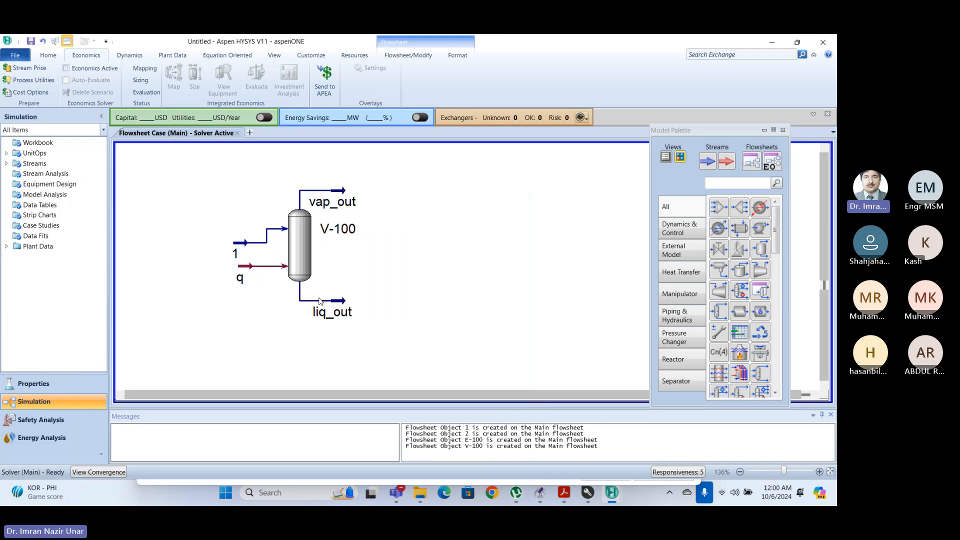
Disconnect energy stream q from separator V-100 and delete the stream from the flowsheet.
{"action": "double_click", "coordinate": [303, 251]}
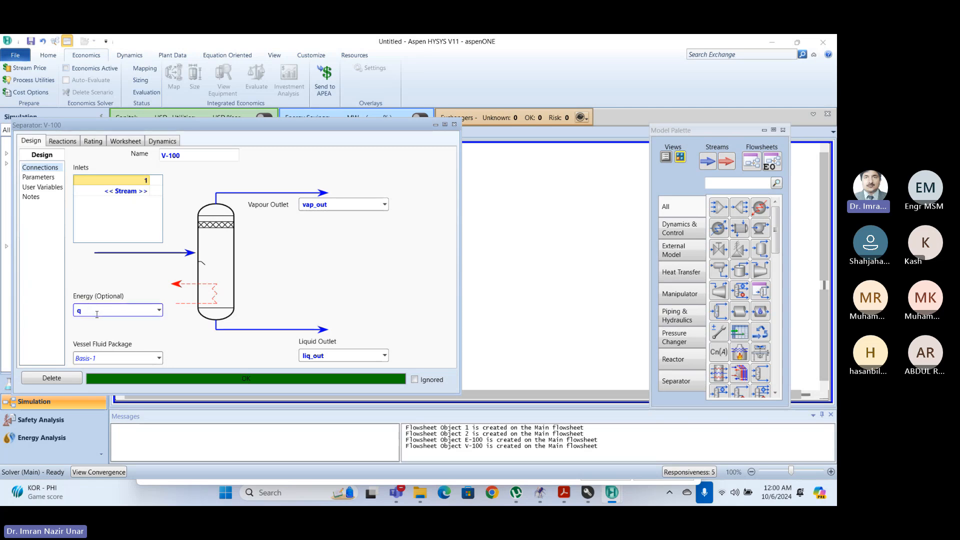
{"action": "left_click", "coordinate": [152, 306]}
{"action": "key", "text": "BackSpace"}
{"action": "left_click", "coordinate": [453, 124]}
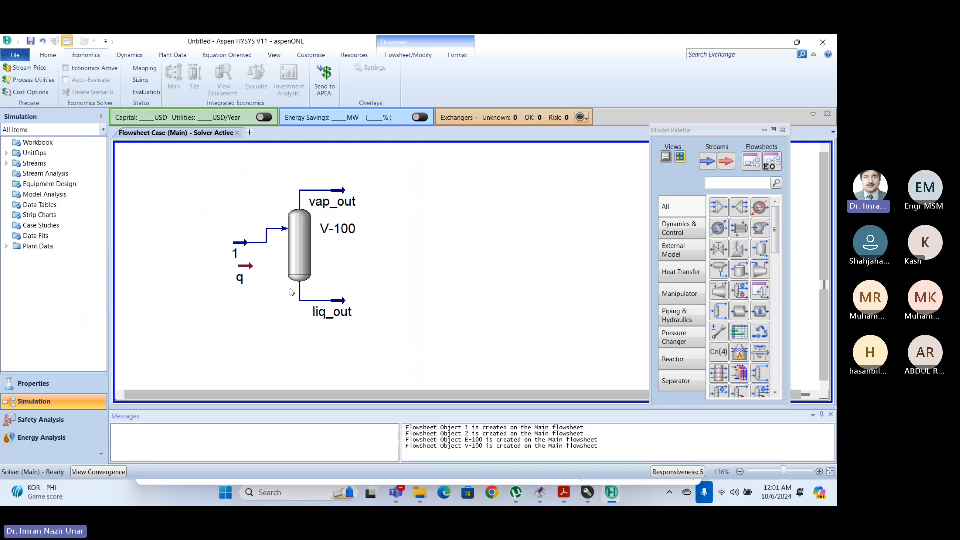
{"action": "left_click", "coordinate": [240, 267]}
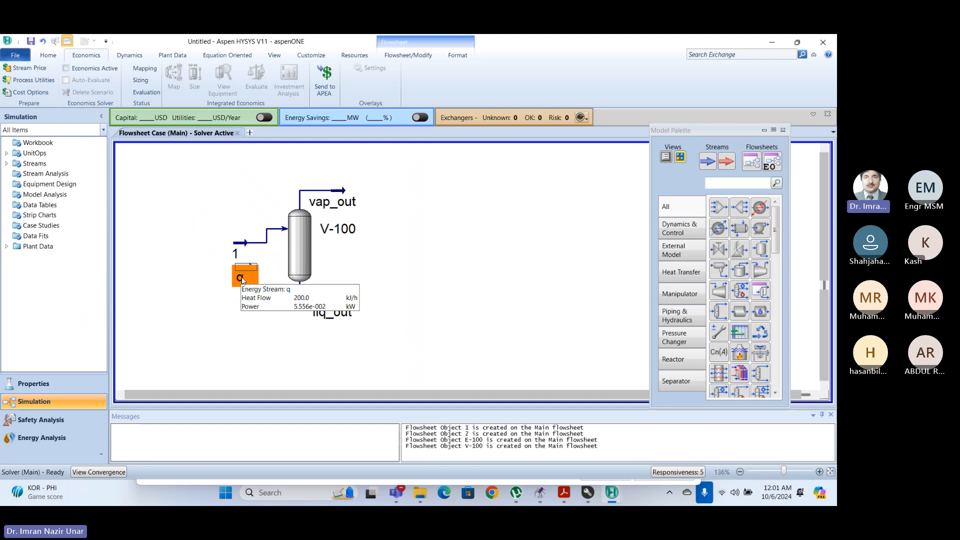
{"action": "key", "text": "Delete"}
{"action": "key", "text": "Return"}
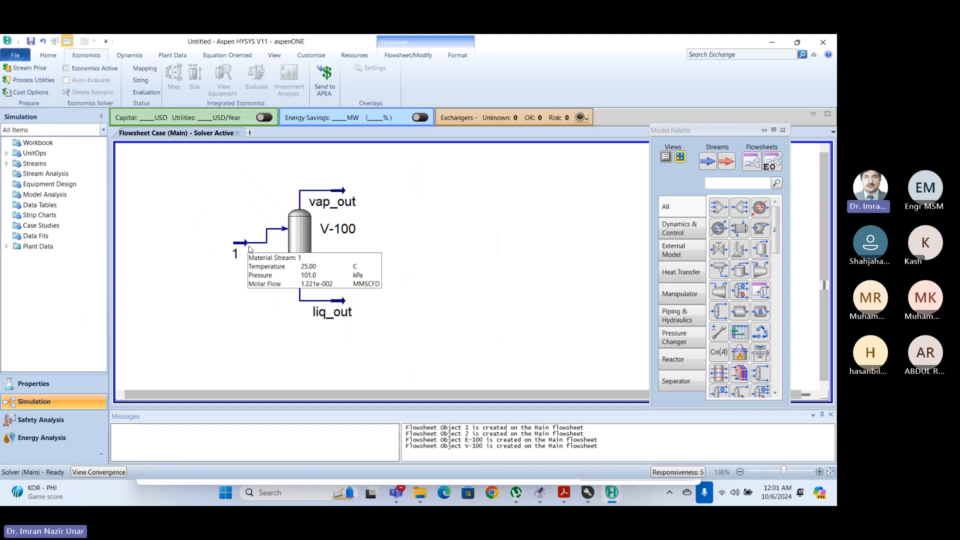
Move feed stream 1 further from the separator, review its composition and conditions, and close its window.
{"action": "left_click_drag", "start_coordinate": [241, 252], "coordinate": [220, 240]}
{"action": "double_click", "coordinate": [220, 240]}
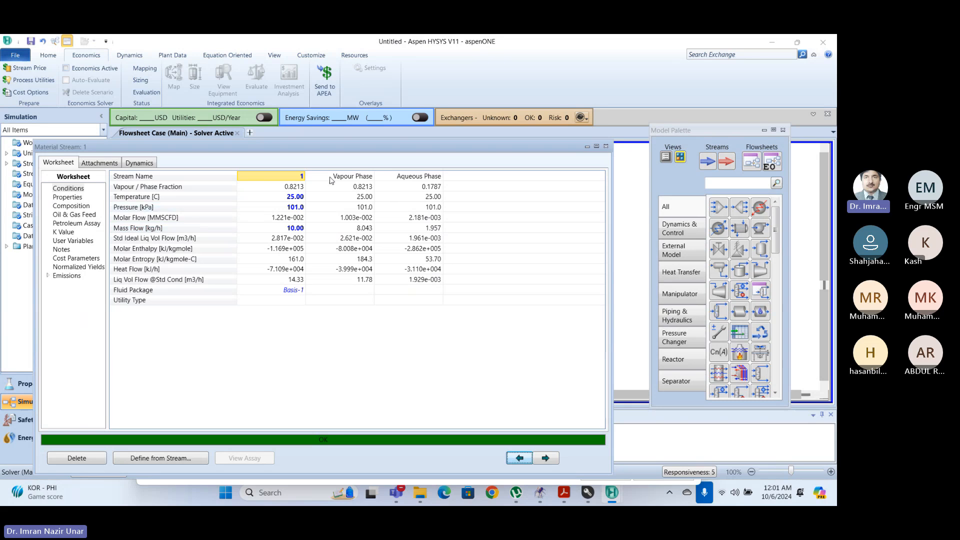
{"action": "left_click", "coordinate": [75, 207]}
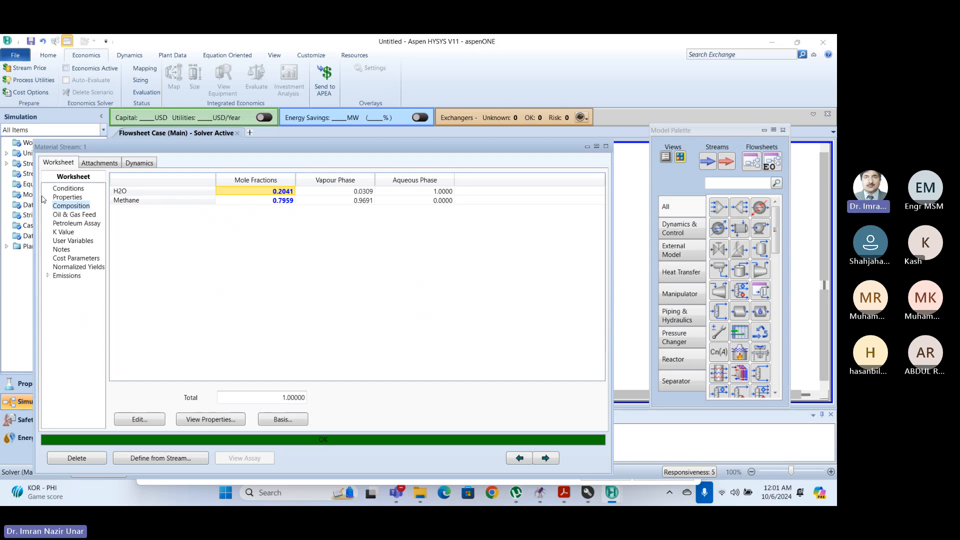
{"action": "left_click", "coordinate": [70, 188]}
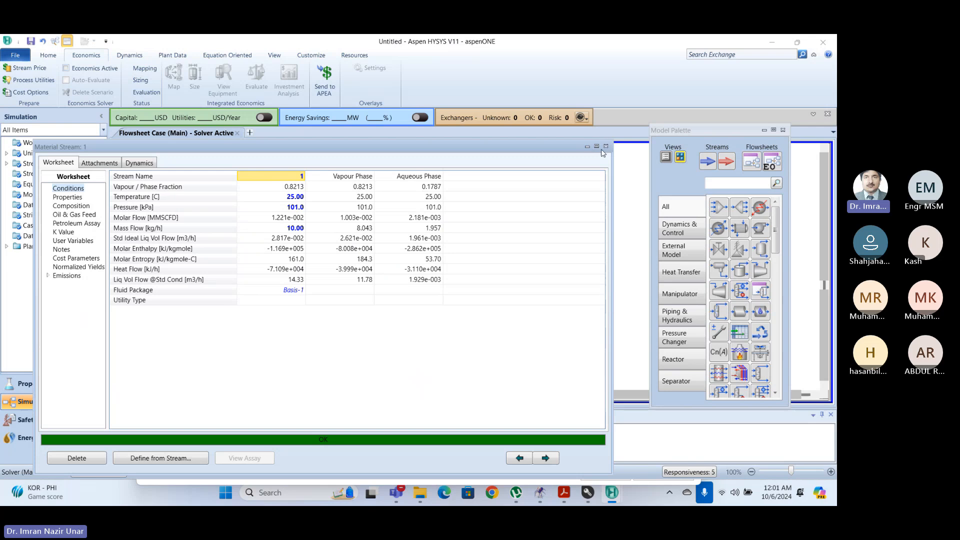
{"action": "left_click", "coordinate": [606, 146]}
Move stream vap_out further from the separator, review its conditions and composition, and close its window.
{"action": "left_click_drag", "start_coordinate": [338, 190], "coordinate": [451, 175]}
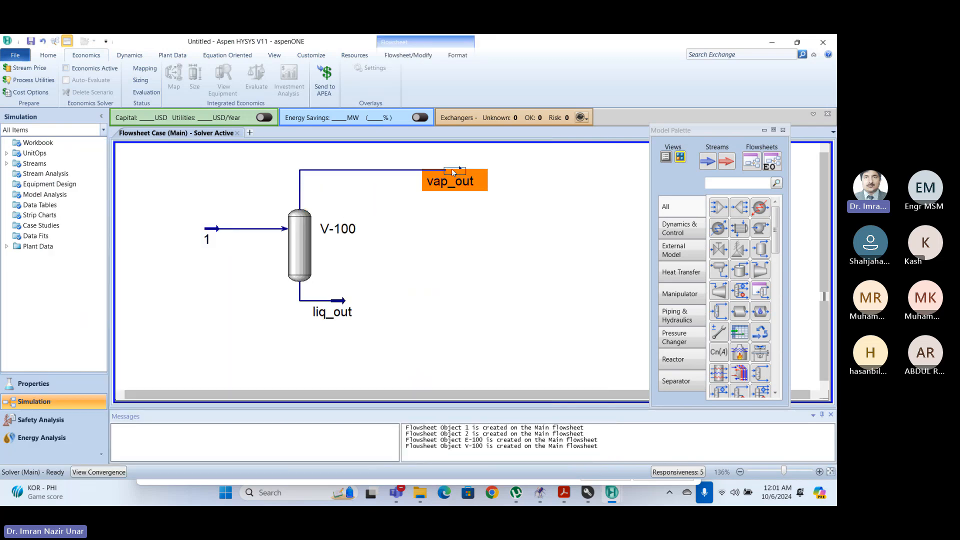
{"action": "double_click", "coordinate": [454, 173]}
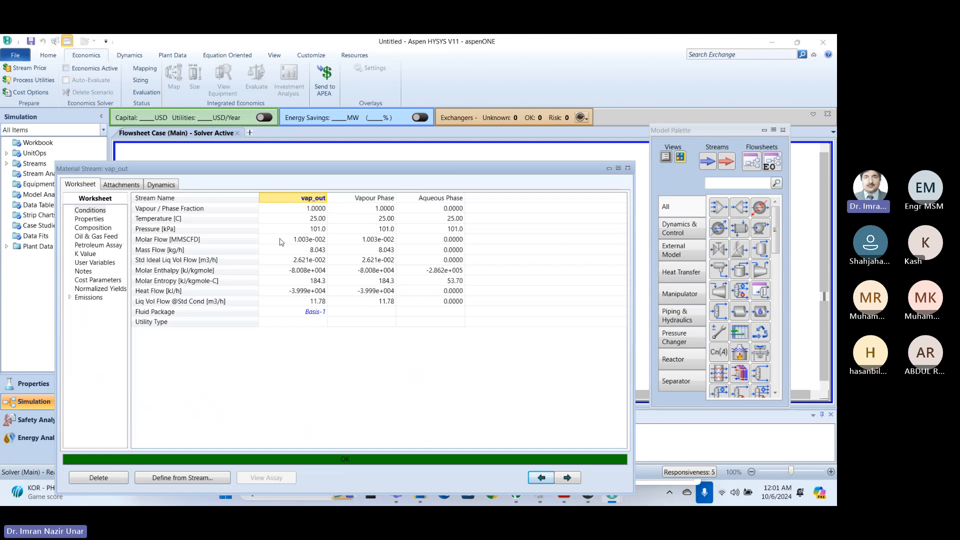
{"action": "left_click", "coordinate": [109, 229]}
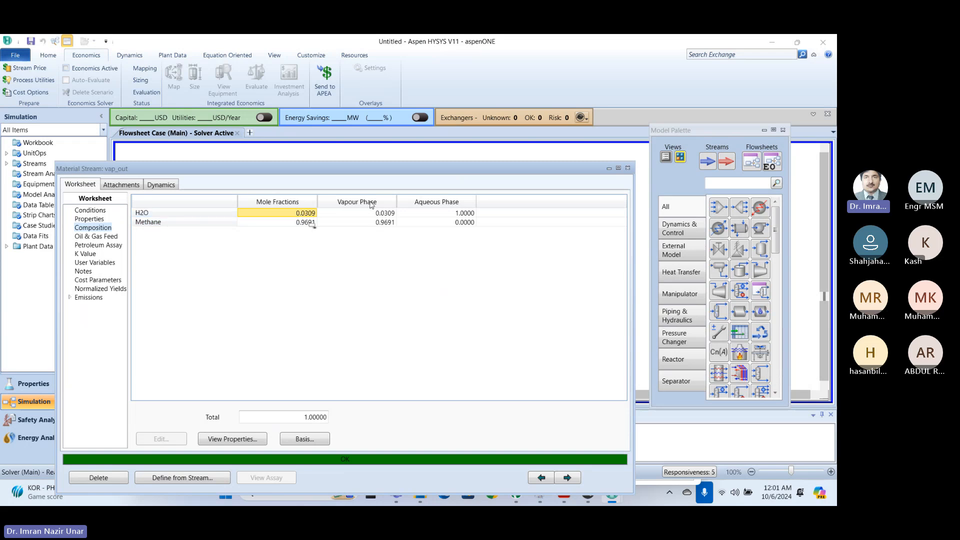
{"action": "left_click", "coordinate": [627, 168]}
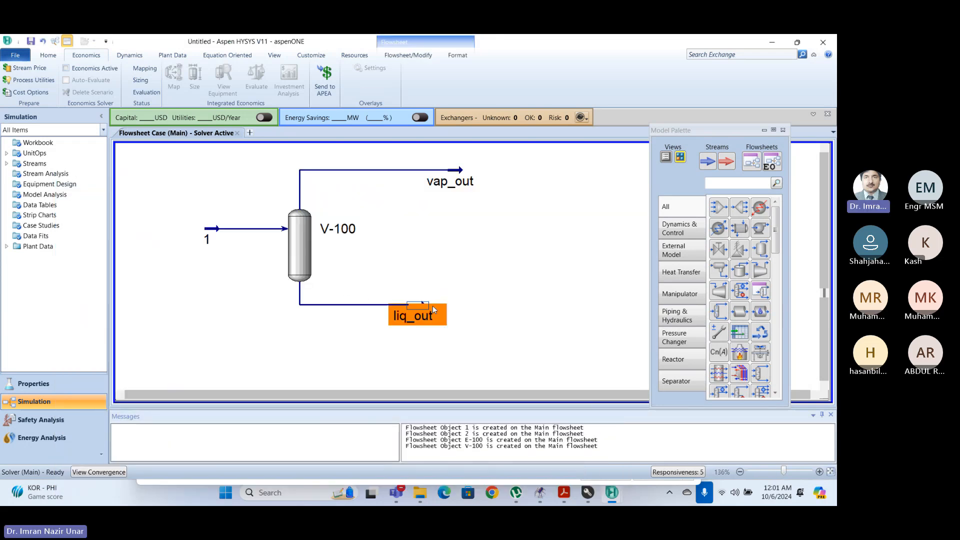
Review the composition and conditions of stream liq_out, and close its window.
{"action": "double_click", "coordinate": [433, 309]}
{"action": "left_click", "coordinate": [117, 249]}
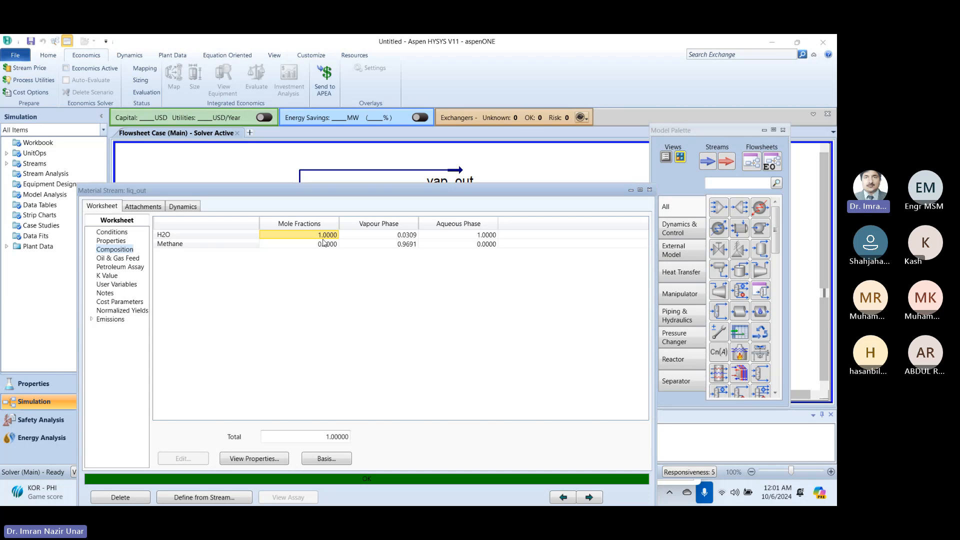
{"action": "left_click", "coordinate": [112, 232]}
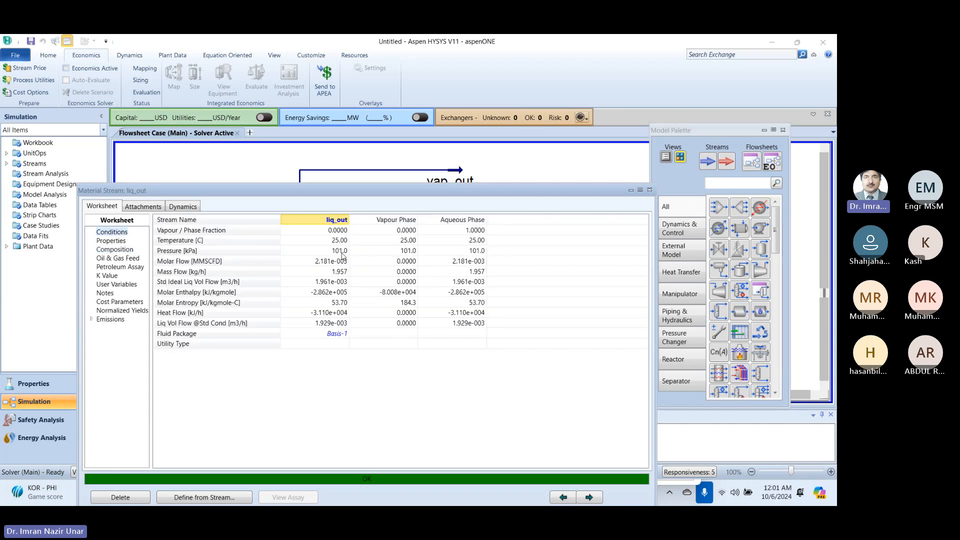
{"action": "left_click_drag", "start_coordinate": [605, 192], "coordinate": [489, 183]}
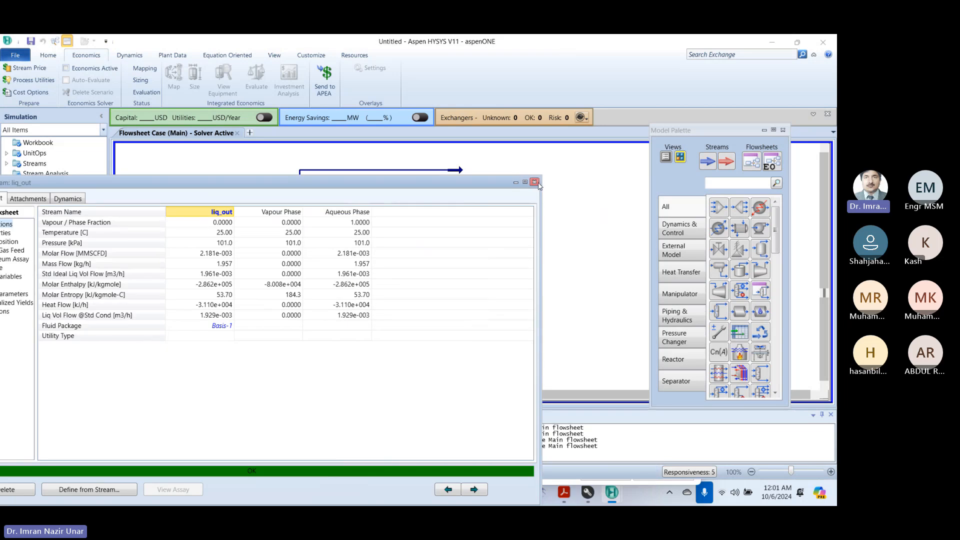
{"action": "left_click", "coordinate": [534, 182]}
Review separator V-100's pressure drop parameters and its optional energy connection, and close its window.
{"action": "double_click", "coordinate": [300, 230]}
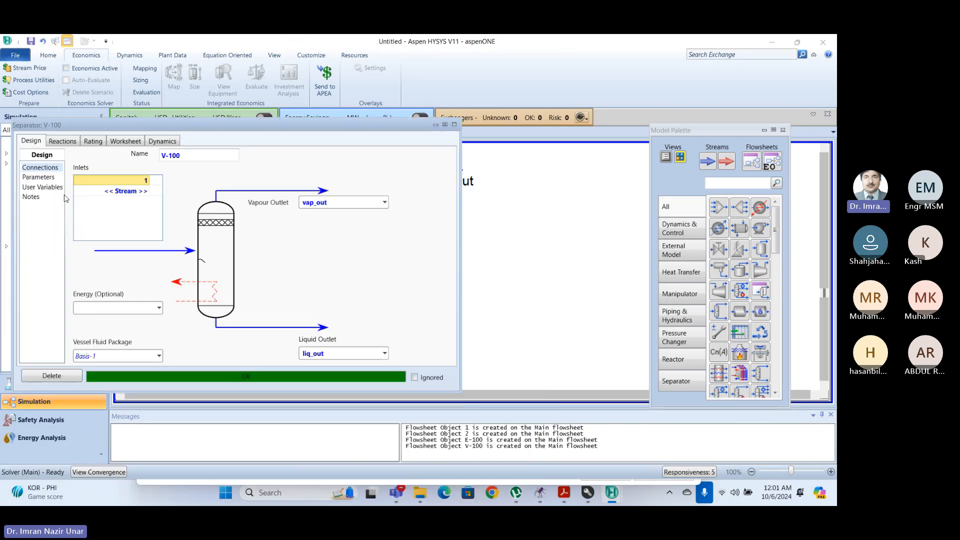
{"action": "left_click", "coordinate": [40, 177]}
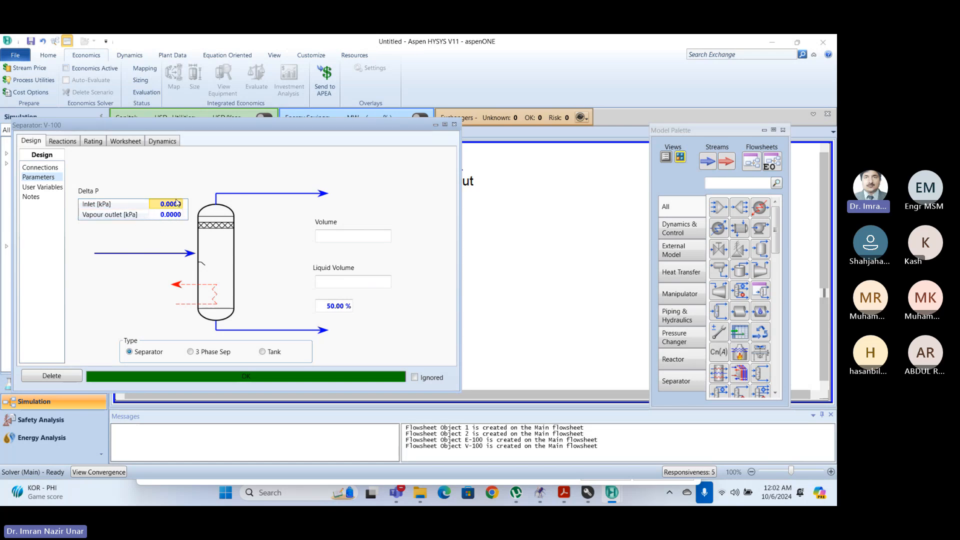
{"action": "mouse_move", "coordinate": [176, 202]}
{"action": "left_click", "coordinate": [454, 124]}
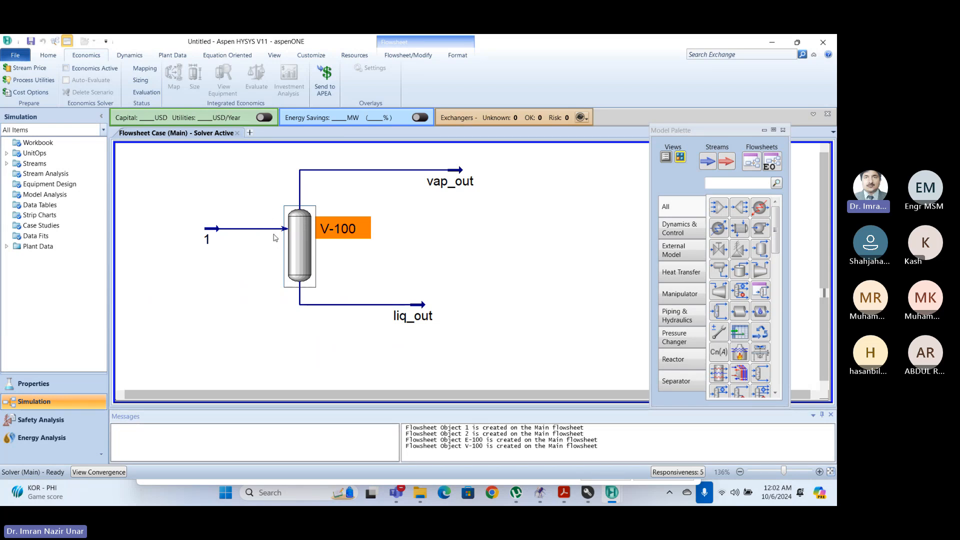
{"action": "double_click", "coordinate": [309, 247]}
{"action": "left_click", "coordinate": [124, 326]}
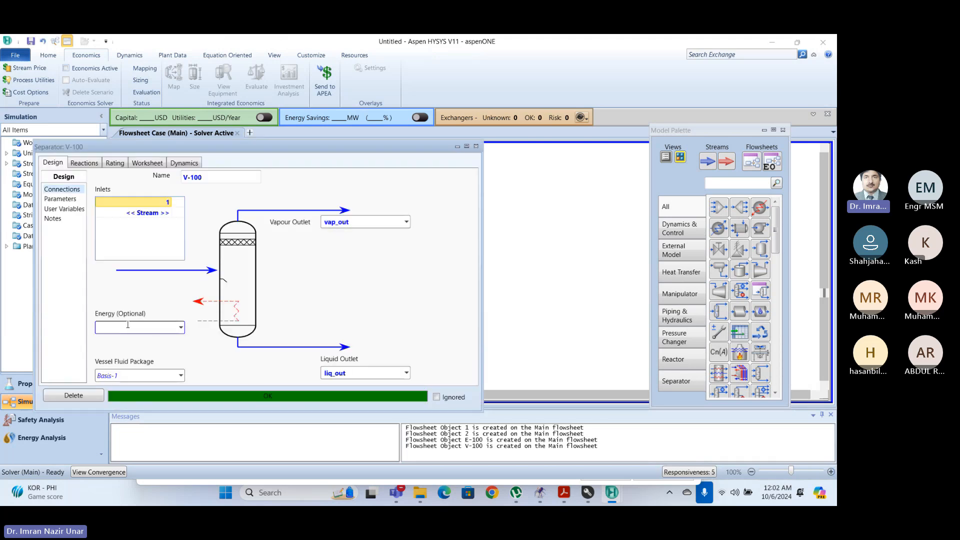
{"action": "left_click", "coordinate": [476, 147]}
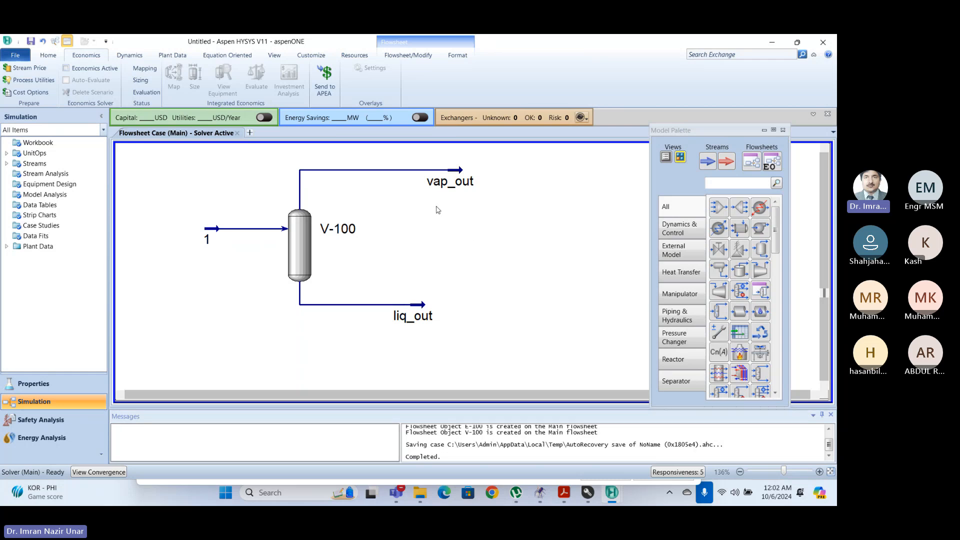
Browse the unit operations in the model palette and widen the palette to four columns of models.
{"action": "scroll", "coordinate": [768, 260], "scroll_direction": "down", "scroll_amount": 8}
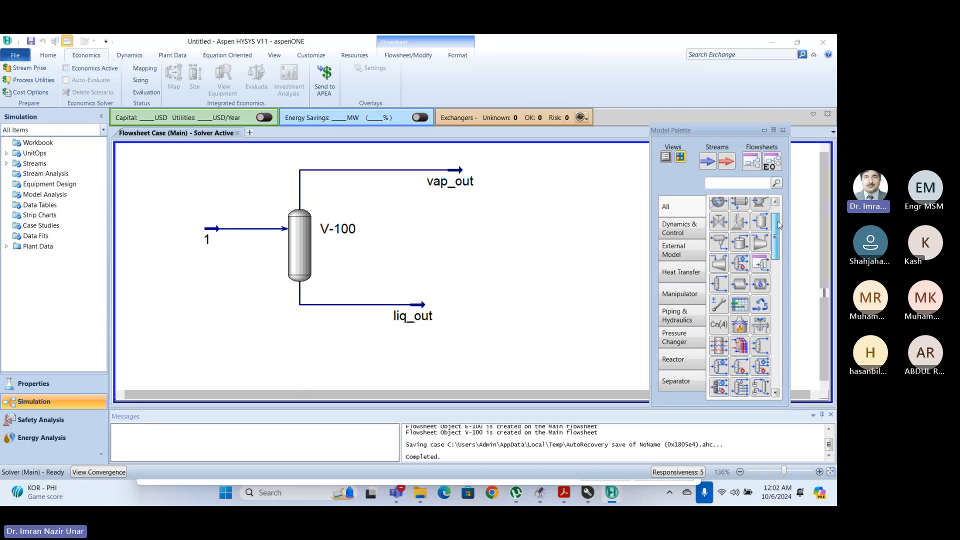
{"action": "left_click_drag", "start_coordinate": [768, 260], "coordinate": [768, 218]}
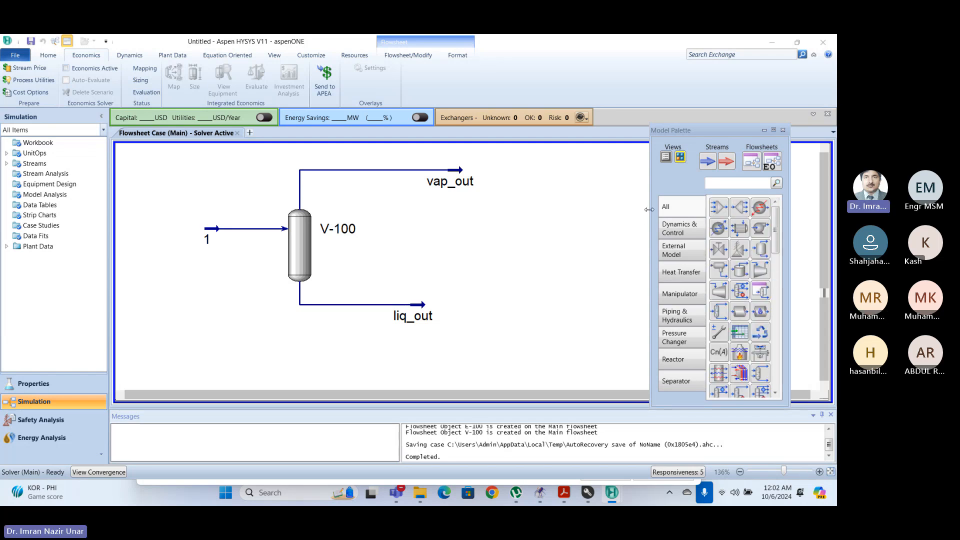
{"action": "left_click_drag", "start_coordinate": [650, 210], "coordinate": [519, 254]}
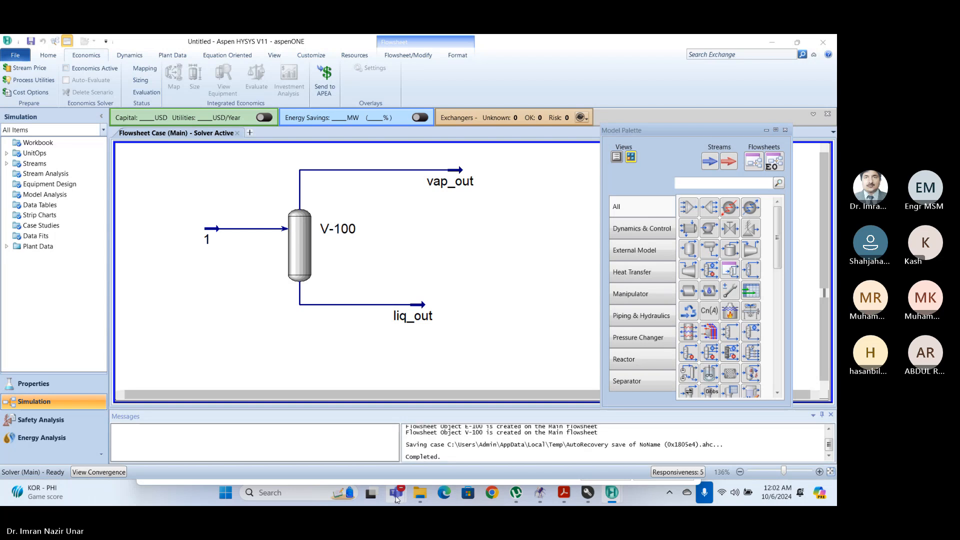
Switch to the Microsoft Teams meeting to check on the participants, and return to Aspen HYSYS.
{"action": "mouse_move", "coordinate": [403, 498]}
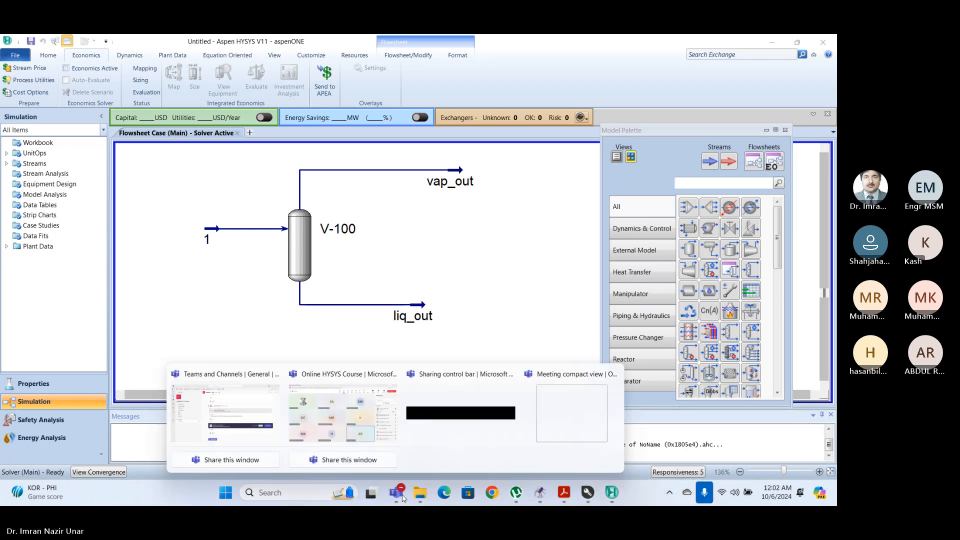
{"action": "left_click", "coordinate": [349, 417]}
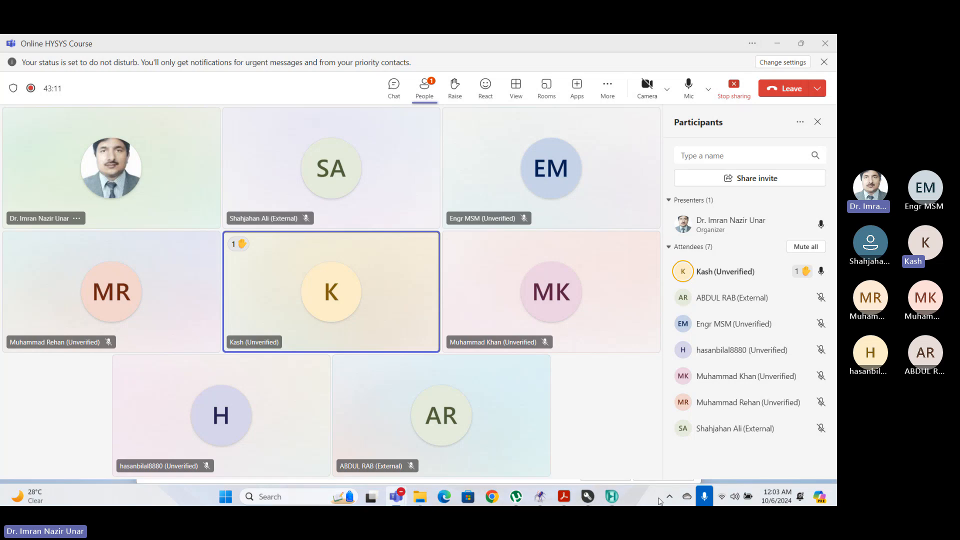
{"action": "mouse_move", "coordinate": [611, 494]}
{"action": "left_click", "coordinate": [579, 457]}
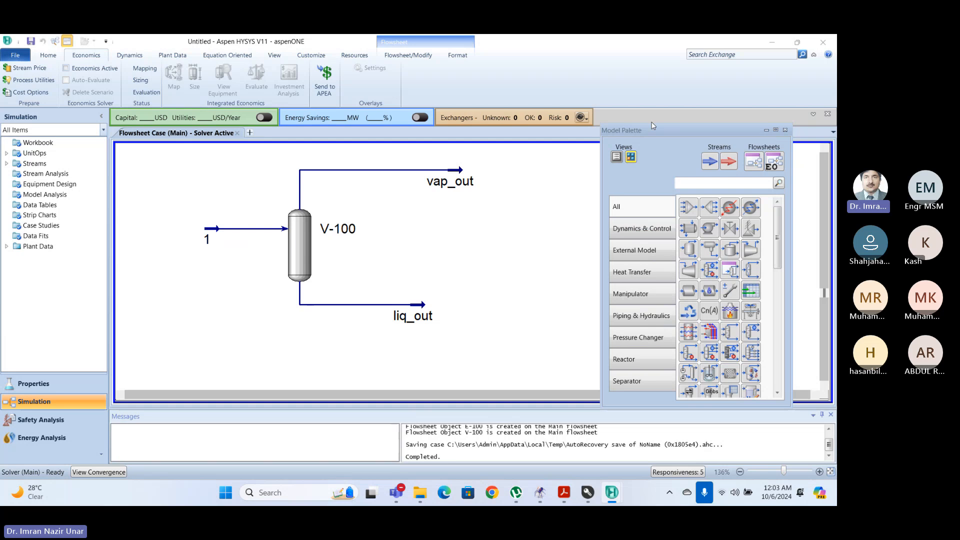
Reposition the model palette and widen it further to show six columns of unit operations.
{"action": "left_click_drag", "start_coordinate": [653, 125], "coordinate": [681, 120]}
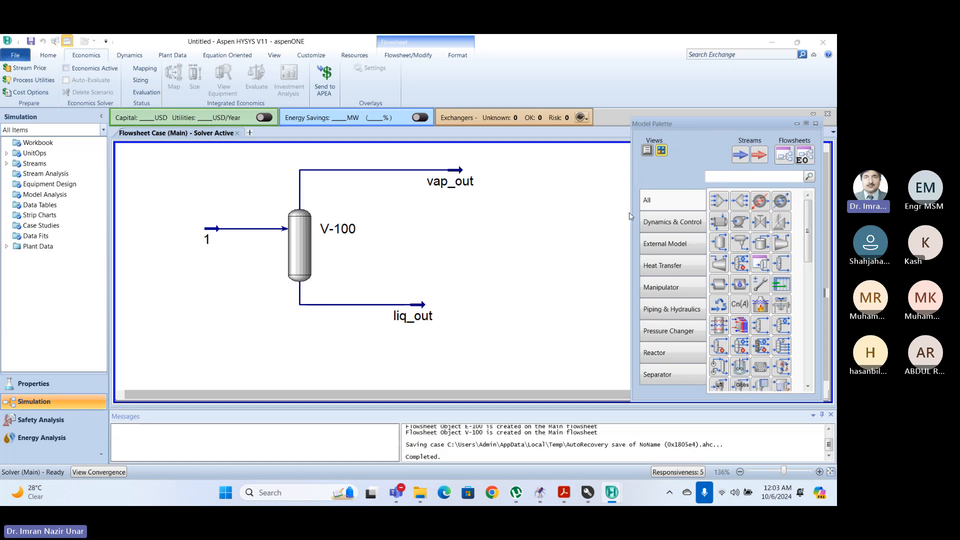
{"action": "left_click_drag", "start_coordinate": [631, 205], "coordinate": [597, 199]}
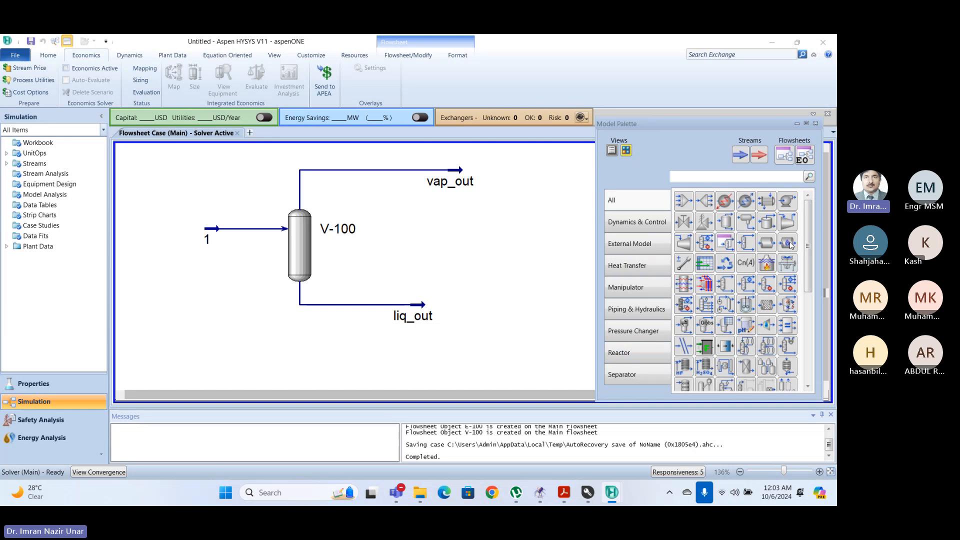
{"action": "mouse_move", "coordinate": [807, 206]}
{"action": "left_mouse_down"}
{"action": "mouse_move", "coordinate": [808, 221]}
{"action": "mouse_move", "coordinate": [808, 204]}
{"action": "left_mouse_up"}
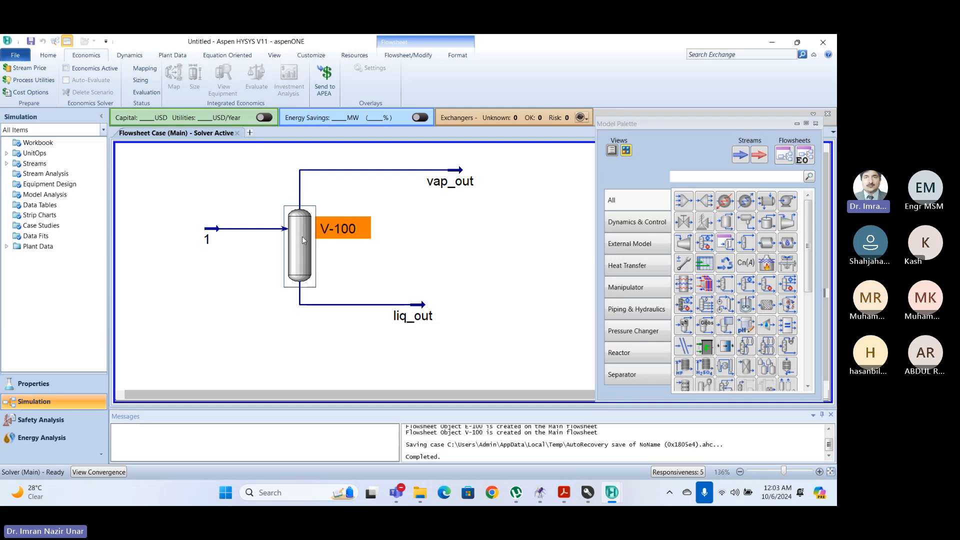
Check separator V-100's vessel summary and feed stream 1's conditions, and close the stream window.
{"action": "mouse_move", "coordinate": [294, 237]}
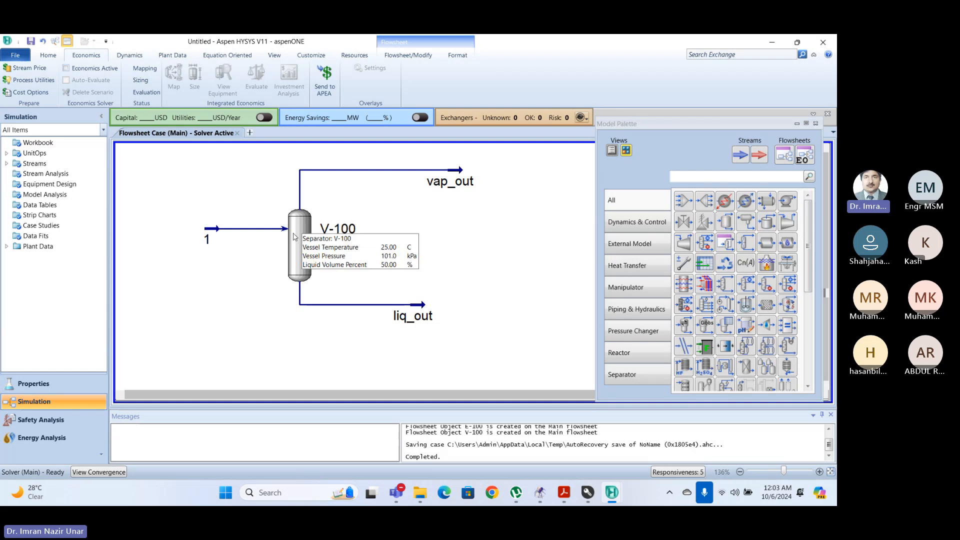
{"action": "double_click", "coordinate": [218, 227]}
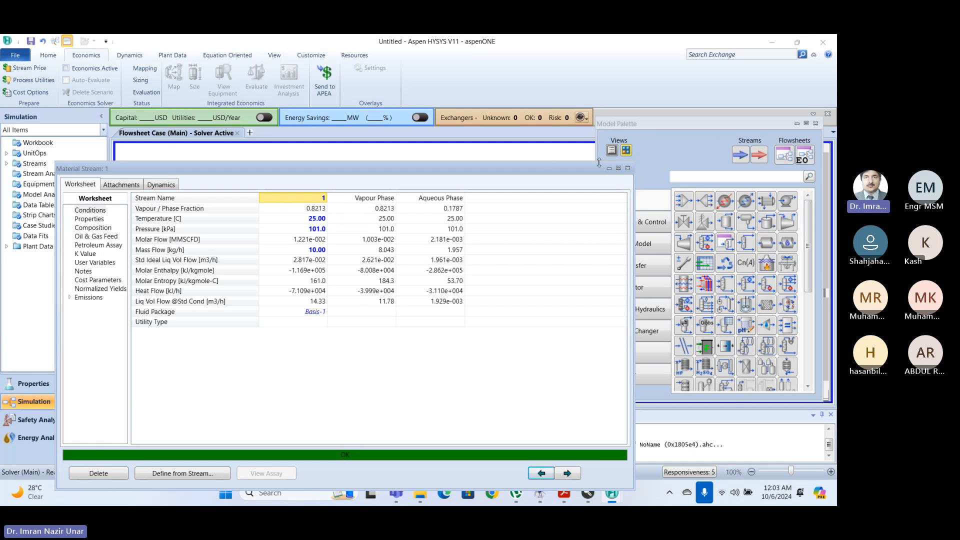
{"action": "left_click", "coordinate": [628, 169]}
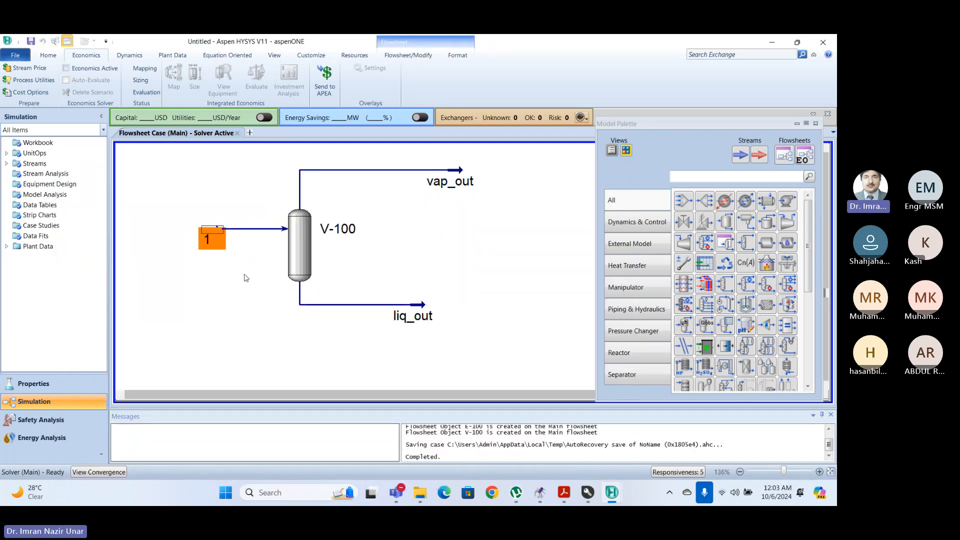
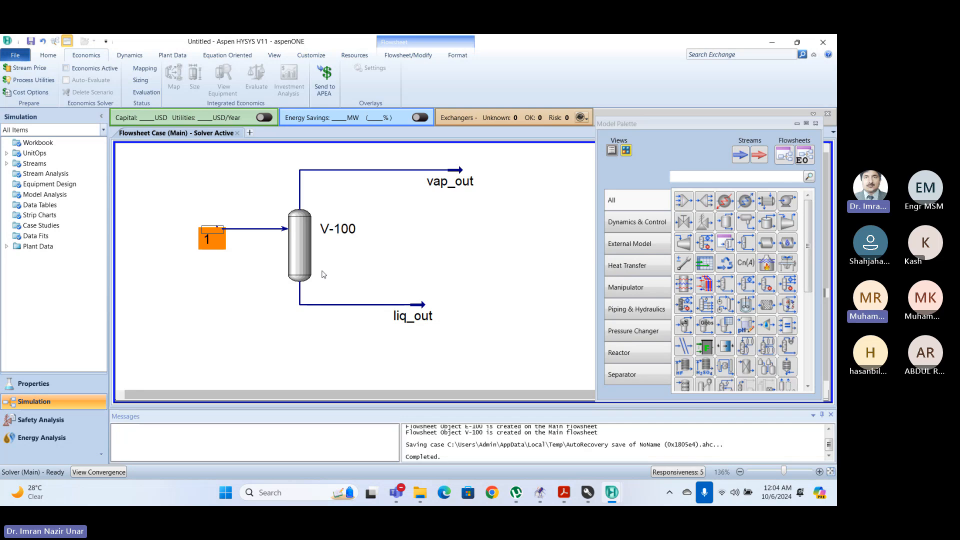
Display the Separator category of unit operations and review feed stream 1's conditions, closing the stream window.
{"action": "mouse_move", "coordinate": [298, 238]}
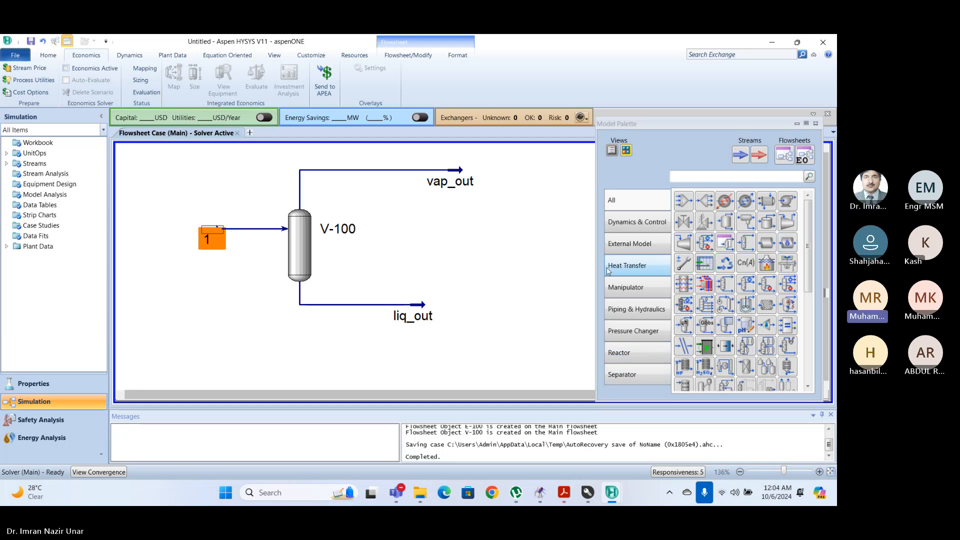
{"action": "left_click", "coordinate": [628, 377]}
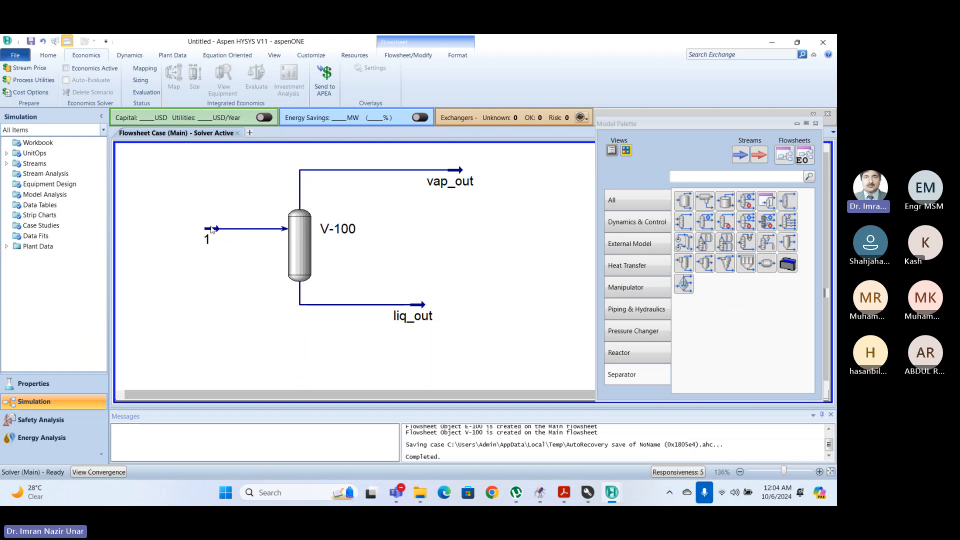
{"action": "double_click", "coordinate": [210, 229]}
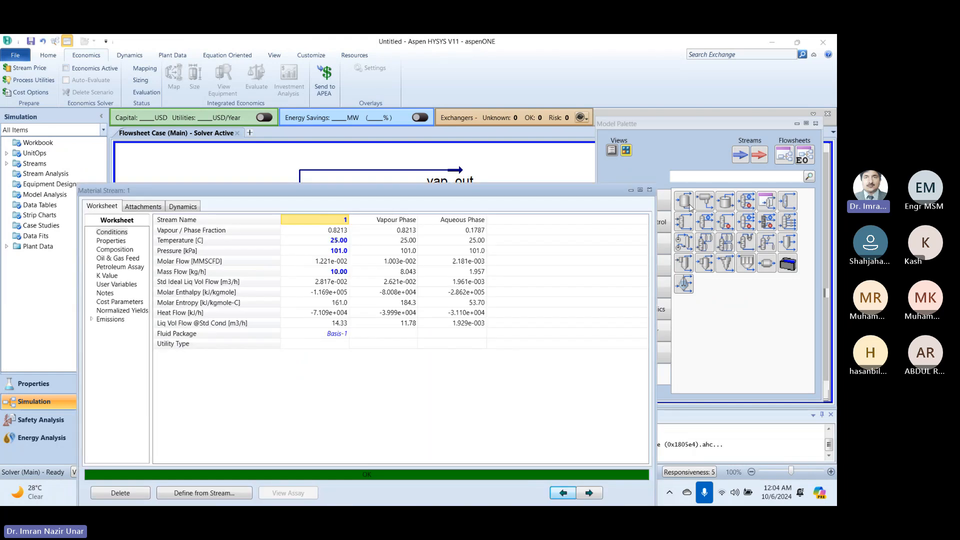
{"action": "left_click", "coordinate": [650, 190]}
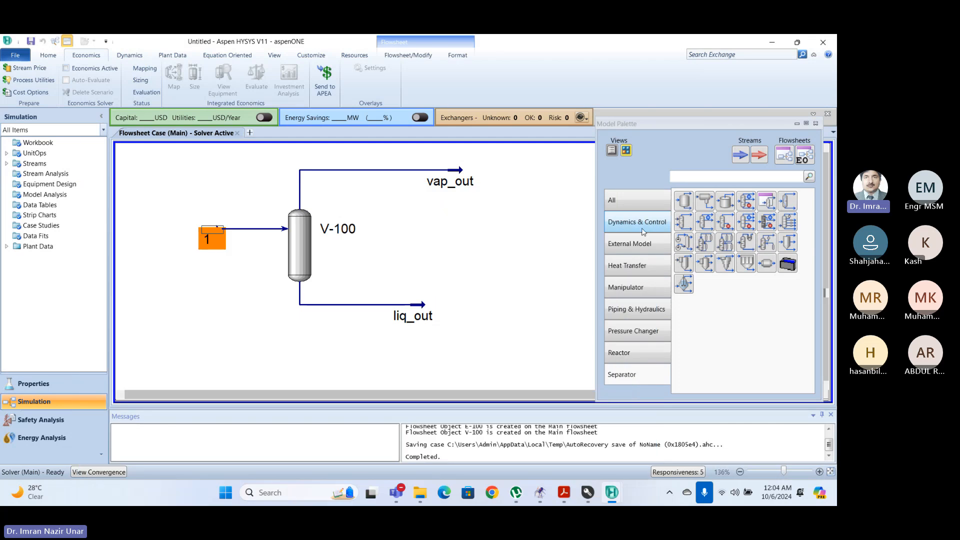
Add a pump from the full list of unit operations and reposition it below feed stream 1.
{"action": "left_click", "coordinate": [644, 203]}
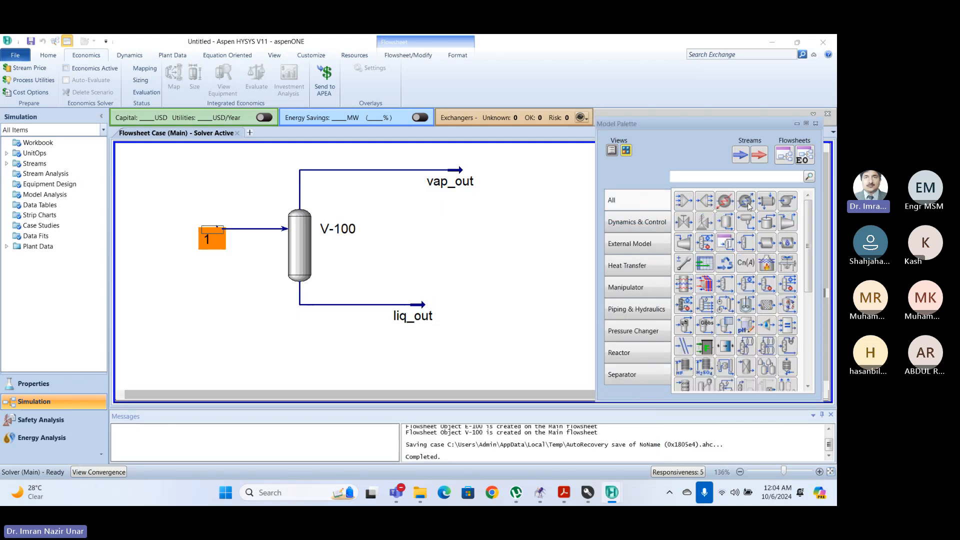
{"action": "left_click", "coordinate": [787, 201]}
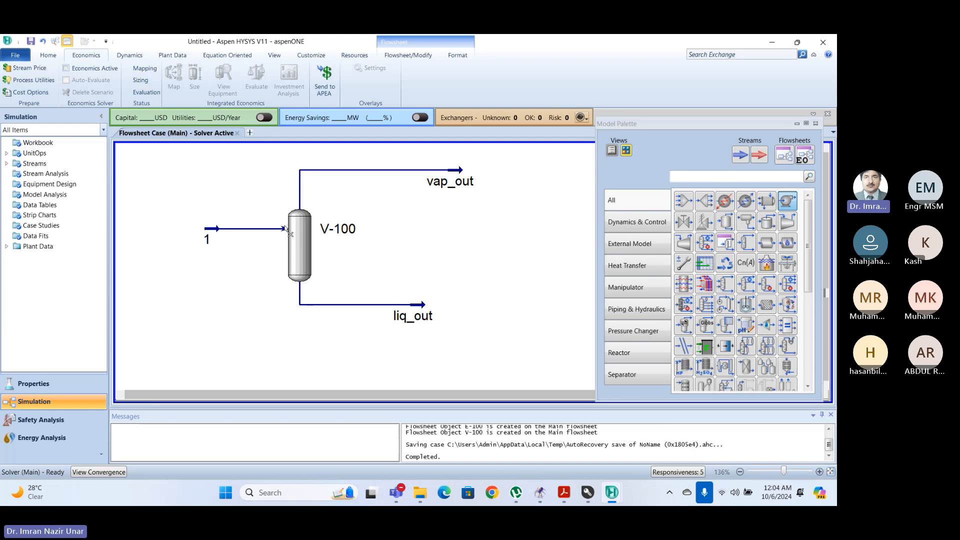
{"action": "left_click", "coordinate": [433, 208]}
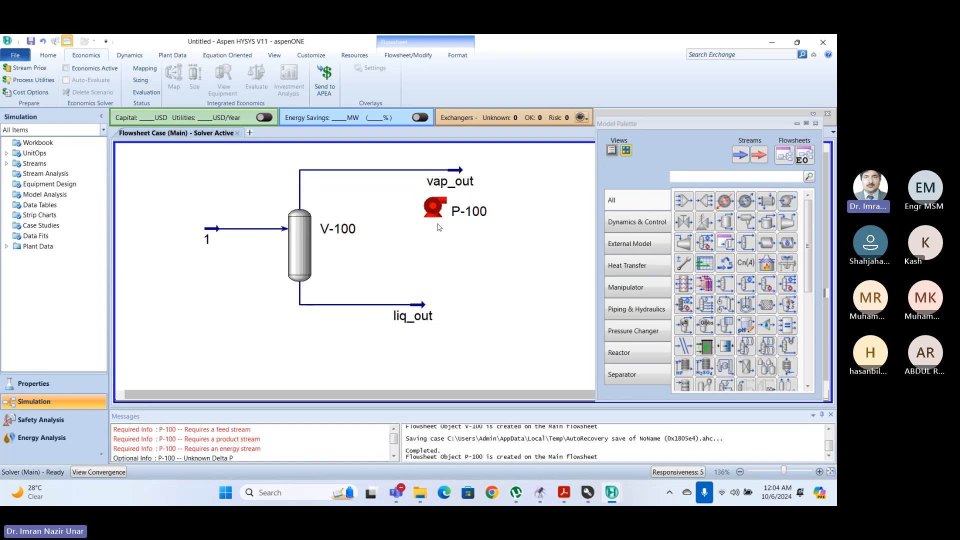
{"action": "left_click_drag", "start_coordinate": [435, 210], "coordinate": [216, 310]}
{"action": "left_click", "coordinate": [250, 235]}
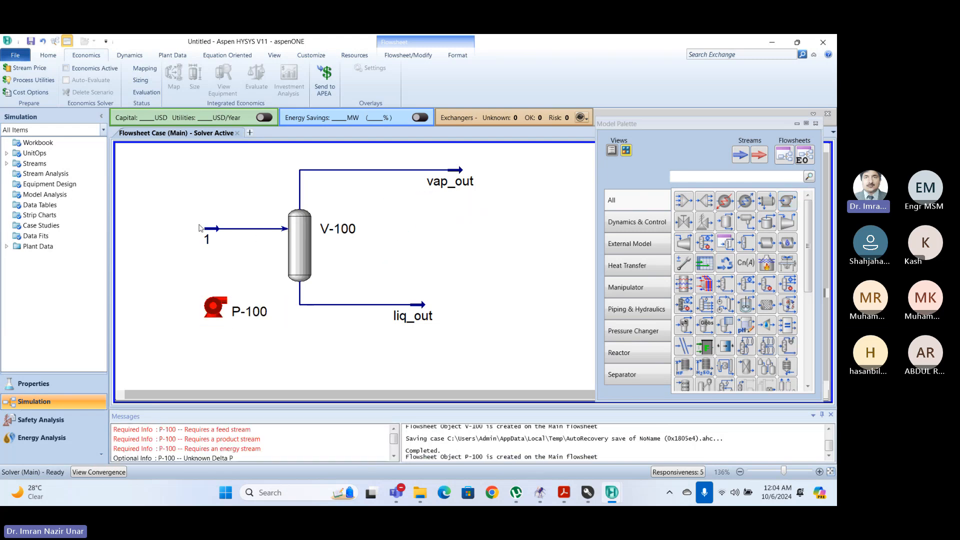
Move feed stream 1 farther away from separator V-100 and check its worksheet conditions.
{"action": "left_click_drag", "start_coordinate": [210, 239], "coordinate": [145, 236]}
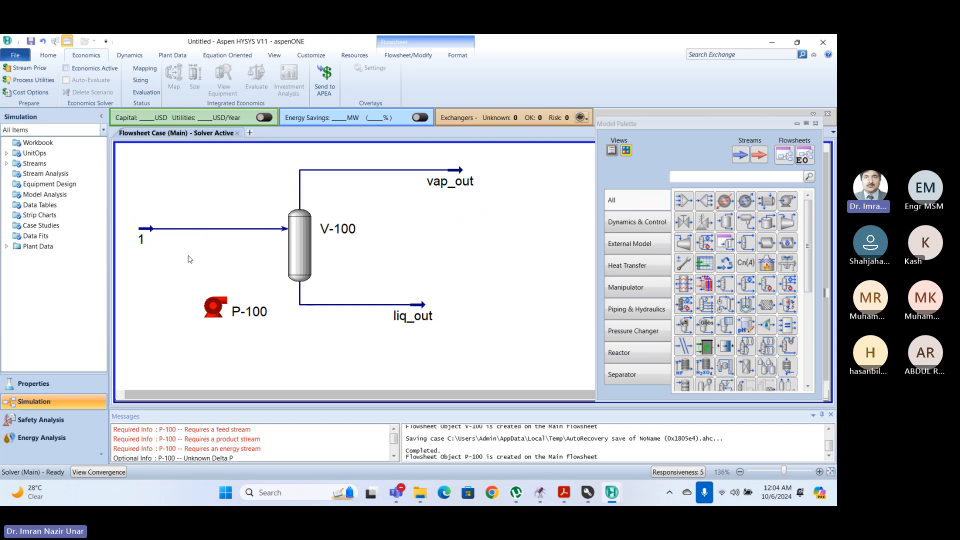
{"action": "double_click", "coordinate": [147, 237]}
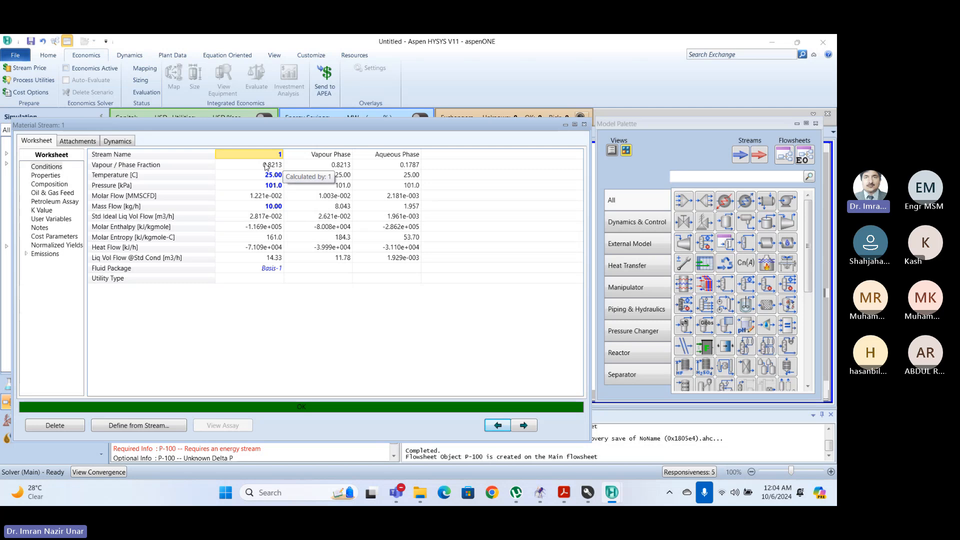
{"action": "left_click", "coordinate": [584, 124]}
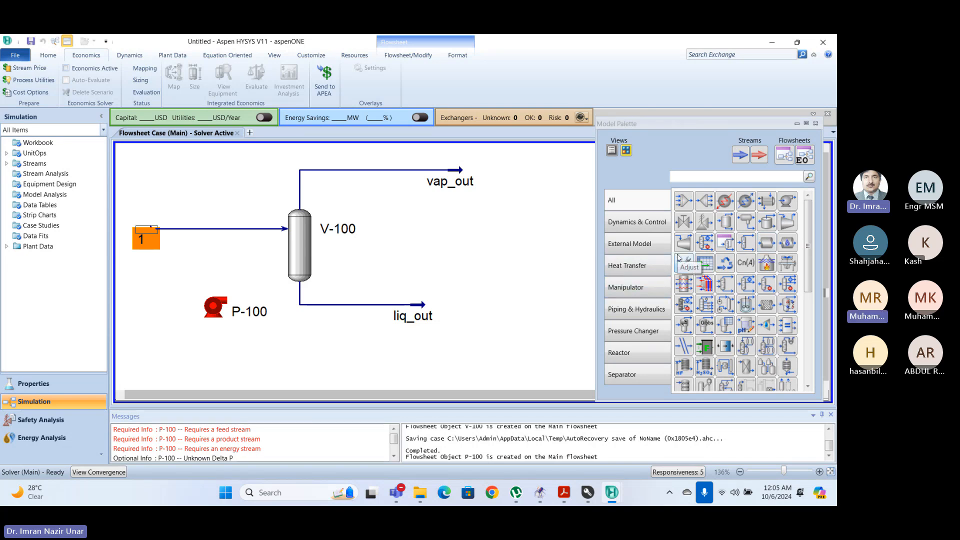
Check the vap_out stream's summary, shorten its line by moving it closer to V-100, and browse the model palette.
{"action": "mouse_move", "coordinate": [223, 299]}
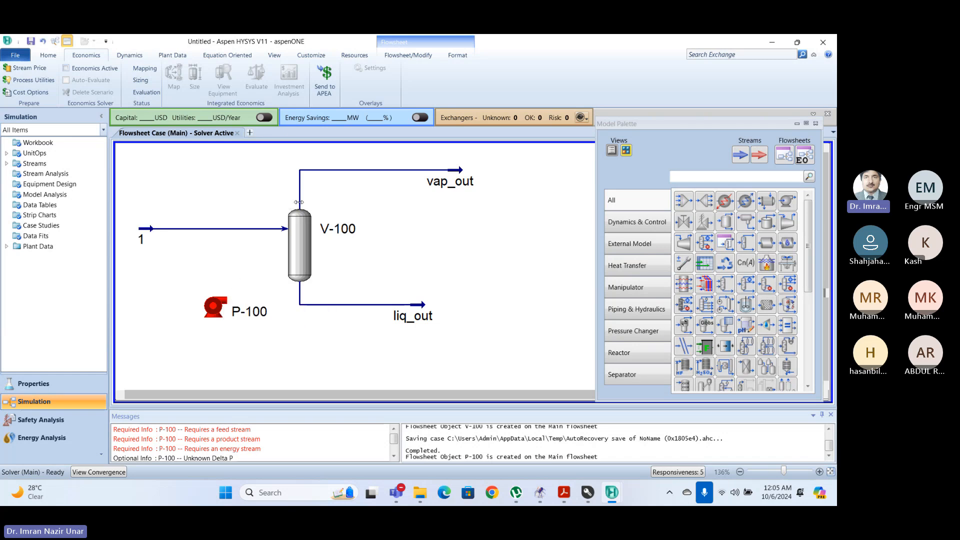
{"action": "mouse_move", "coordinate": [311, 215]}
{"action": "mouse_move", "coordinate": [459, 182]}
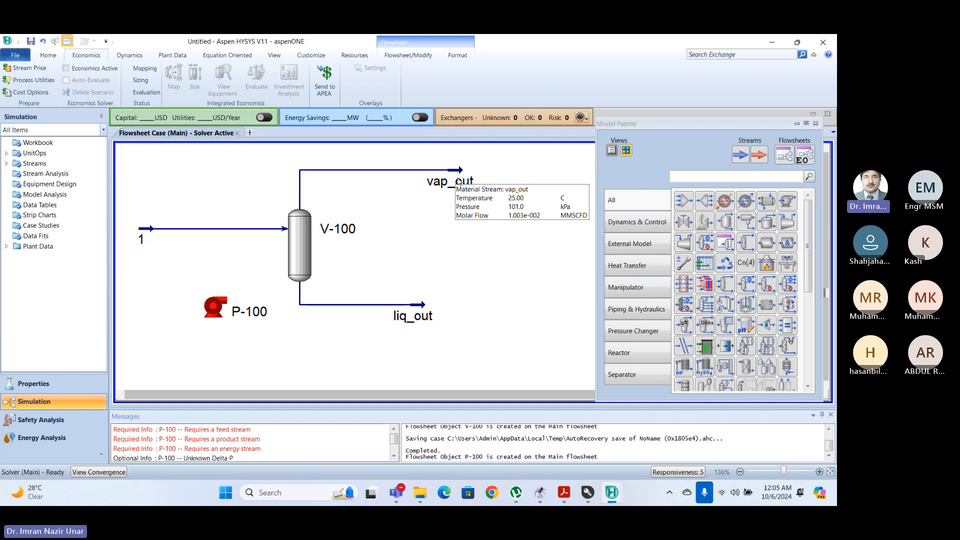
{"action": "left_click_drag", "start_coordinate": [458, 183], "coordinate": [415, 183]}
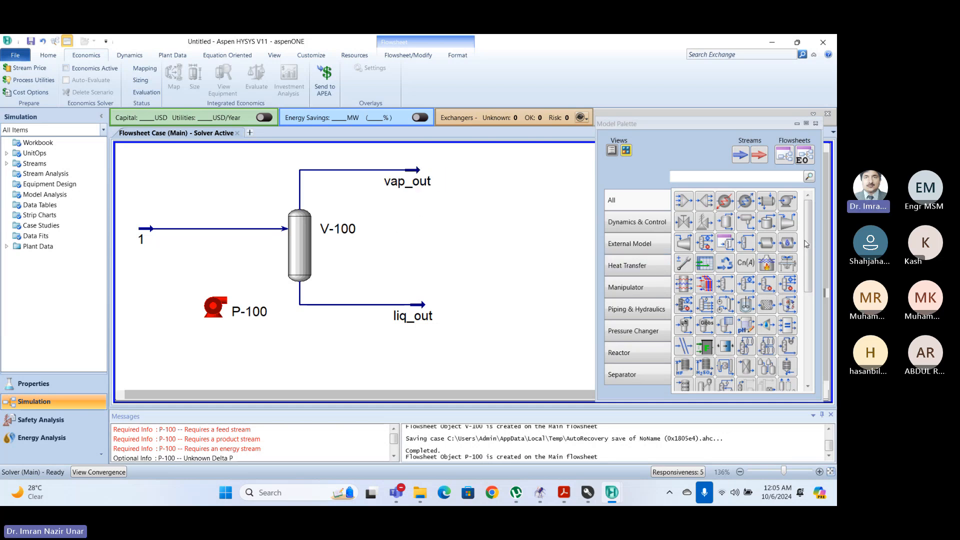
{"action": "scroll", "coordinate": [808, 249], "scroll_direction": "down", "scroll_amount": 5}
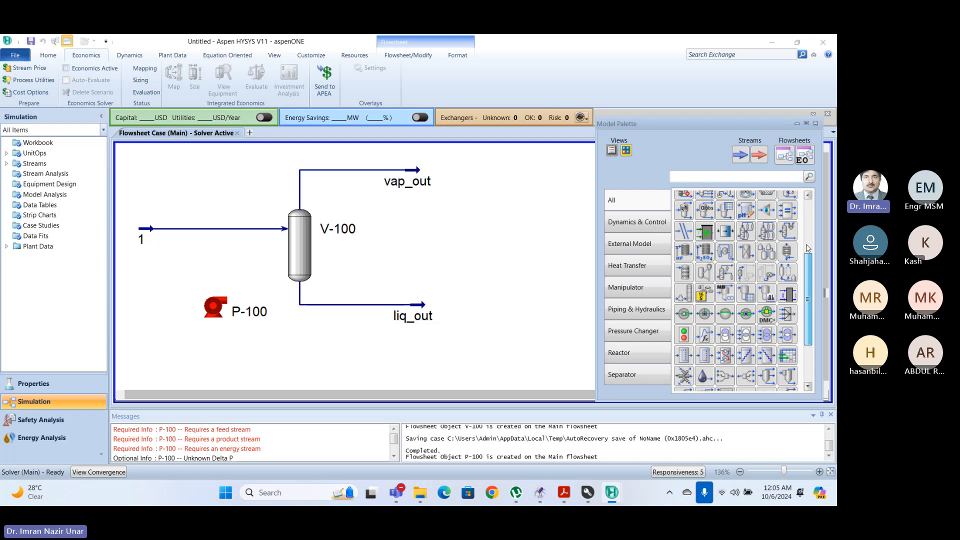
{"action": "scroll", "coordinate": [808, 249], "scroll_direction": "up", "scroll_amount": 5}
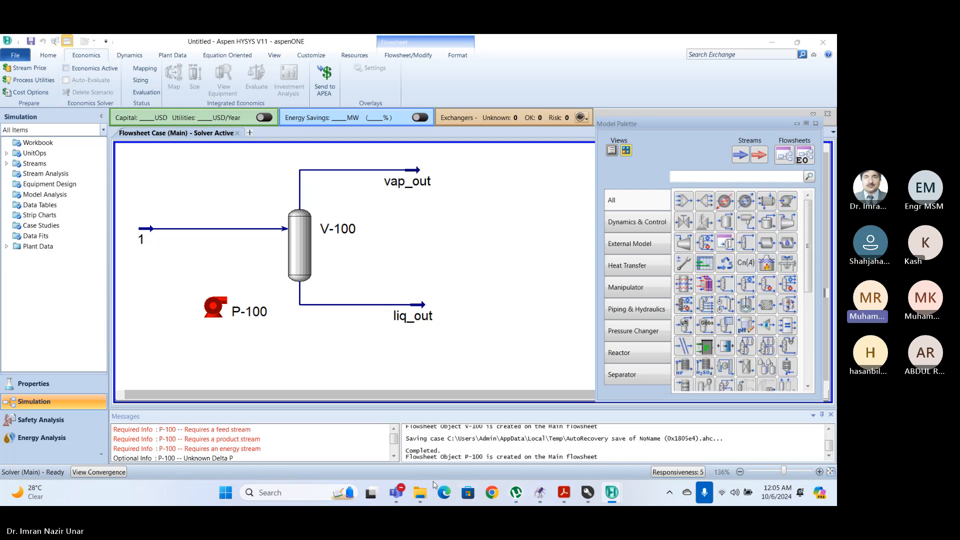
Switch to the Microsoft Teams meeting to check on the participants, and return to the Aspen HYSYS flowsheet.
{"action": "mouse_move", "coordinate": [395, 494]}
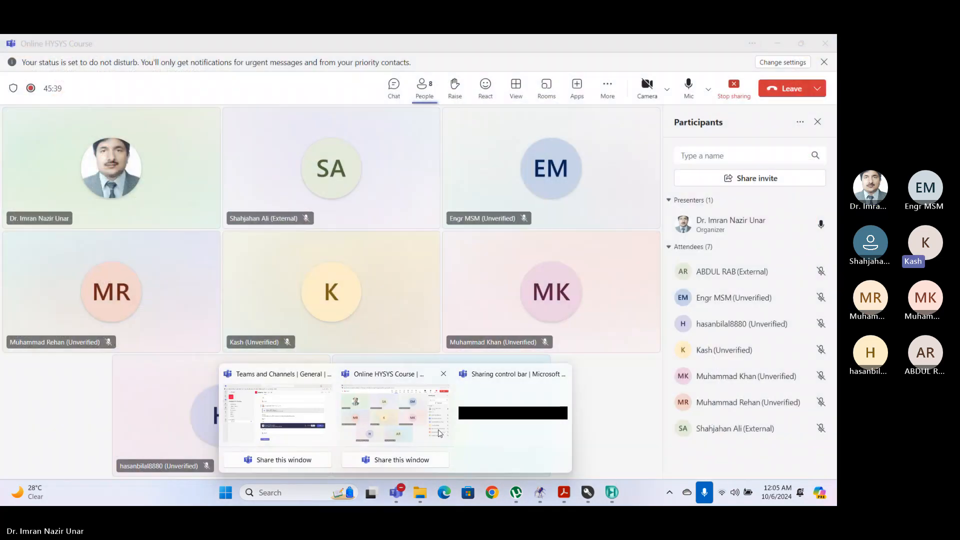
{"action": "left_click", "coordinate": [440, 433]}
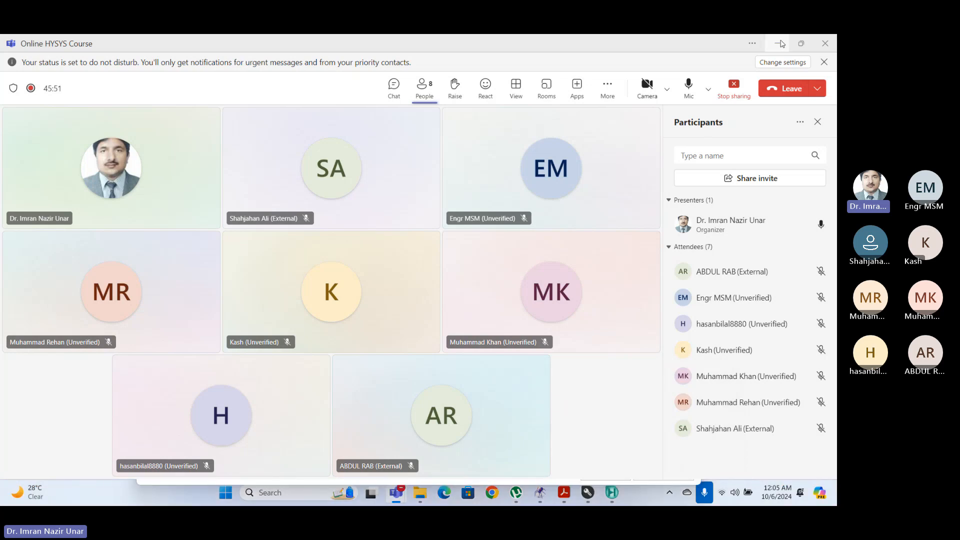
{"action": "left_click", "coordinate": [597, 494]}
{"action": "mouse_move", "coordinate": [611, 494]}
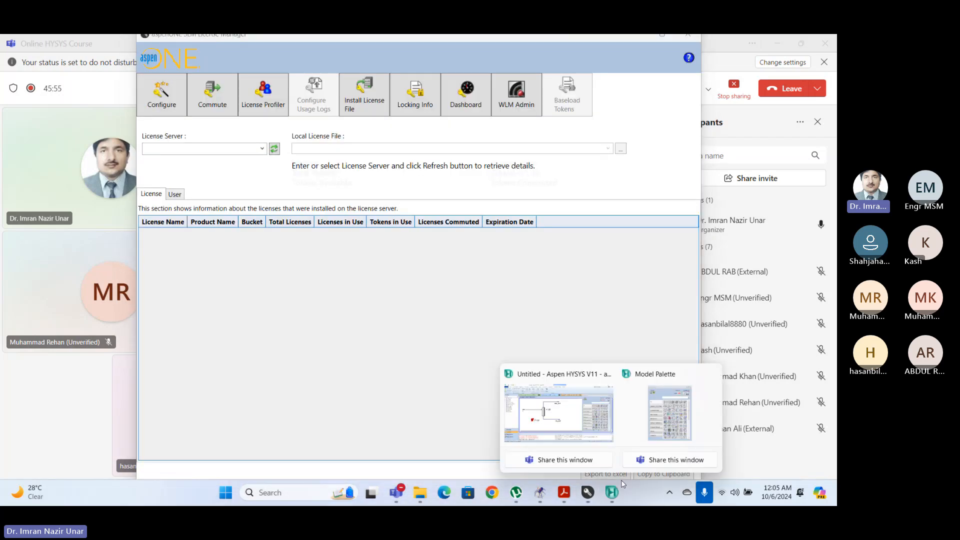
{"action": "left_click", "coordinate": [653, 429]}
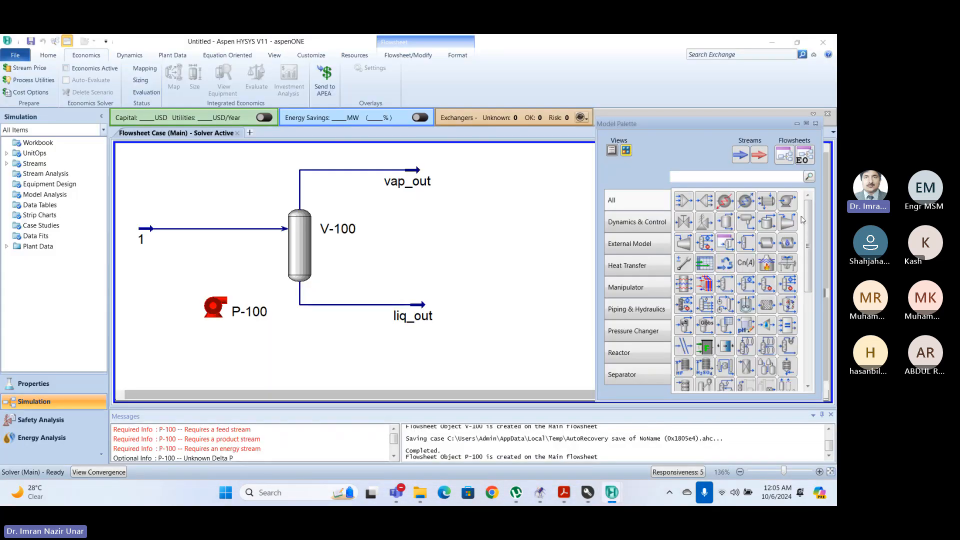
Add a 3 Phase Separator from the Separator category to the empty area beside V-100's outlet streams.
{"action": "mouse_move", "coordinate": [806, 251]}
{"action": "left_mouse_down"}
{"action": "mouse_move", "coordinate": [806, 343]}
{"action": "mouse_move", "coordinate": [799, 246]}
{"action": "left_mouse_up"}
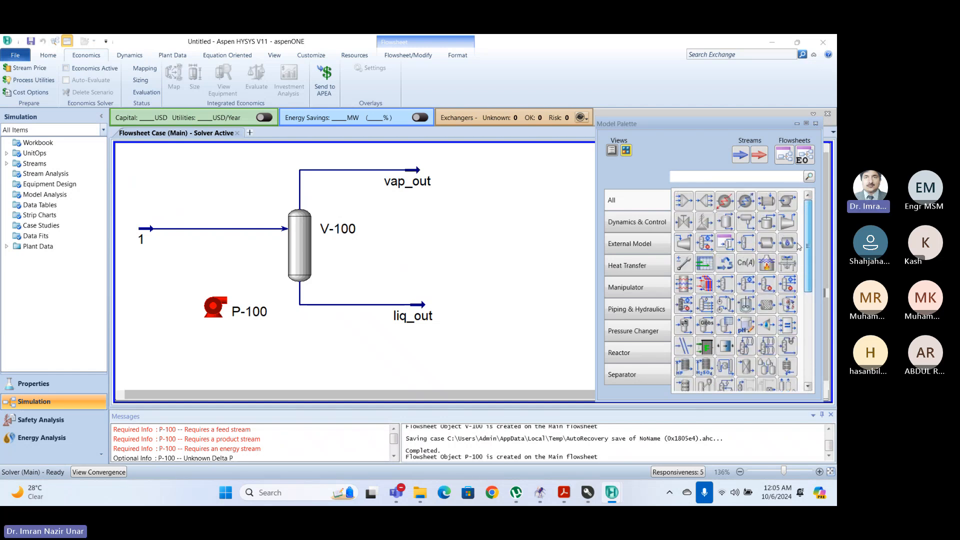
{"action": "left_click", "coordinate": [631, 374]}
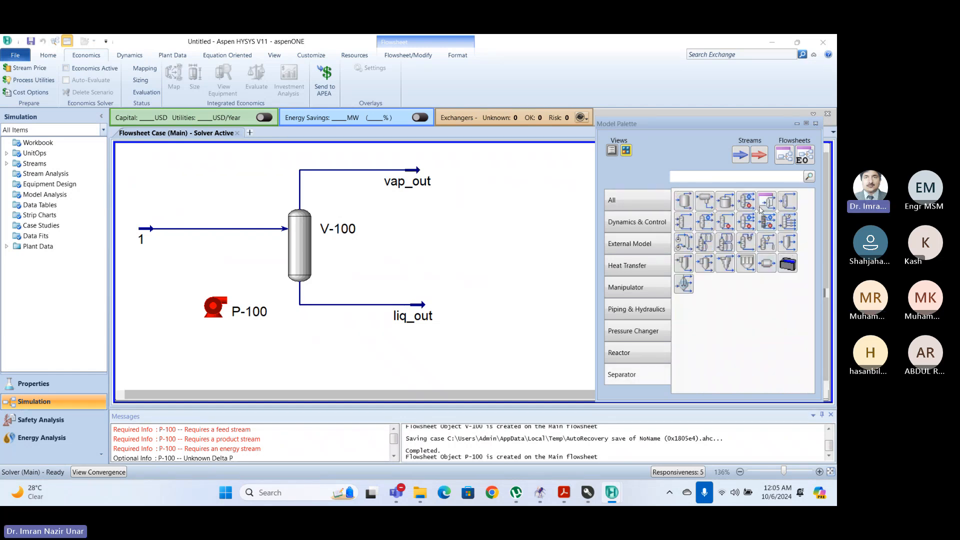
{"action": "left_click", "coordinate": [705, 200]}
{"action": "left_click", "coordinate": [509, 248]}
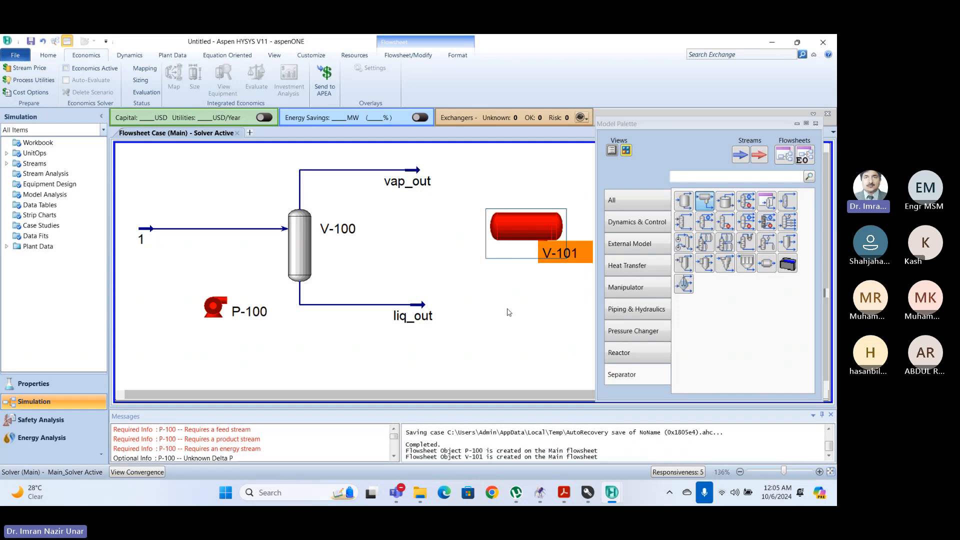
Compare the summaries of separators V-100 and V-101, and examine the 3 Phase Separator's inlet and outlet connections.
{"action": "left_click", "coordinate": [302, 242]}
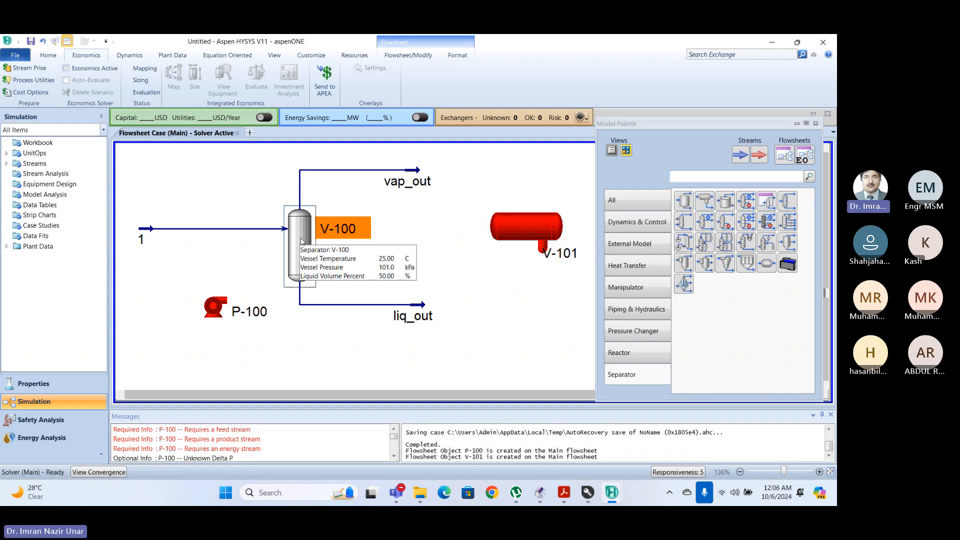
{"action": "left_click", "coordinate": [517, 225]}
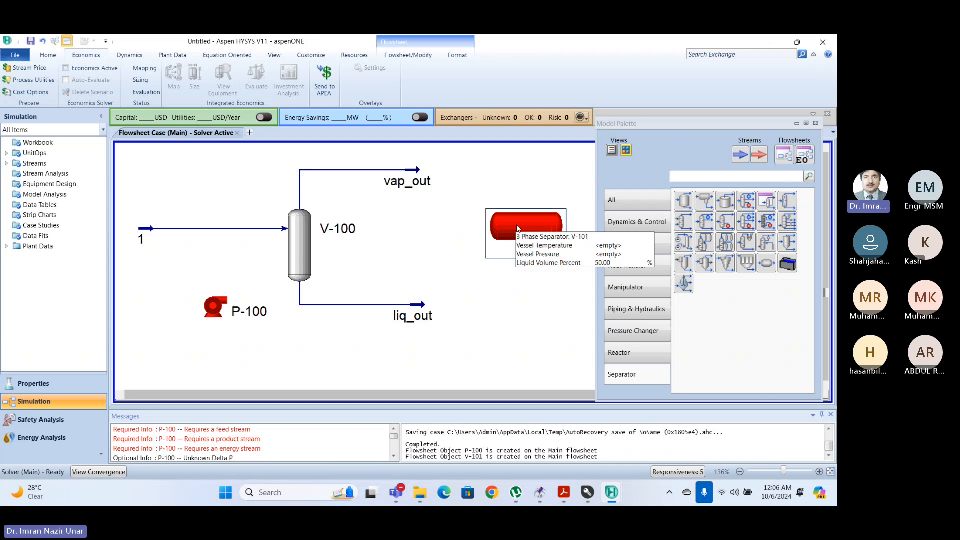
{"action": "double_click", "coordinate": [517, 227]}
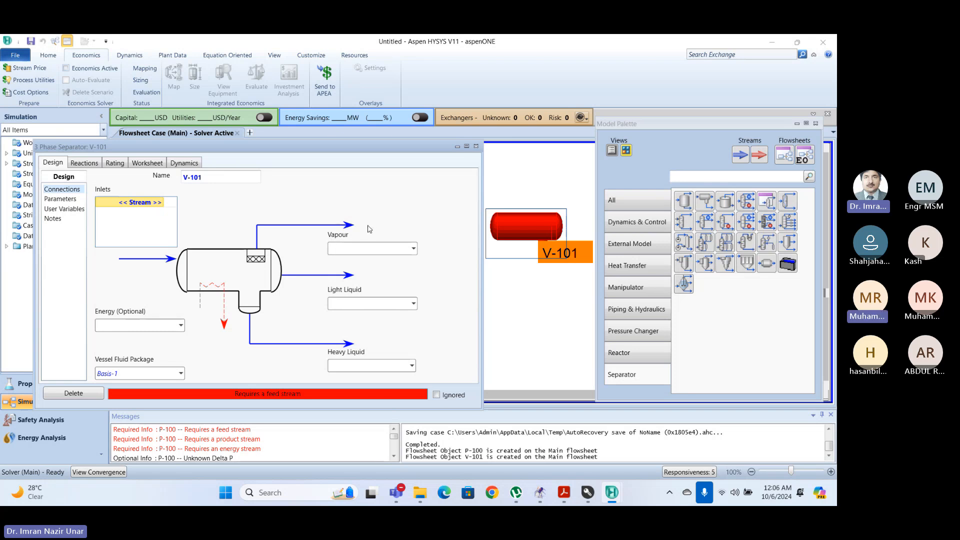
{"action": "left_click", "coordinate": [476, 146]}
Delete the 3 Phase Separator V-101 from the flowsheet.
{"action": "left_click", "coordinate": [304, 243]}
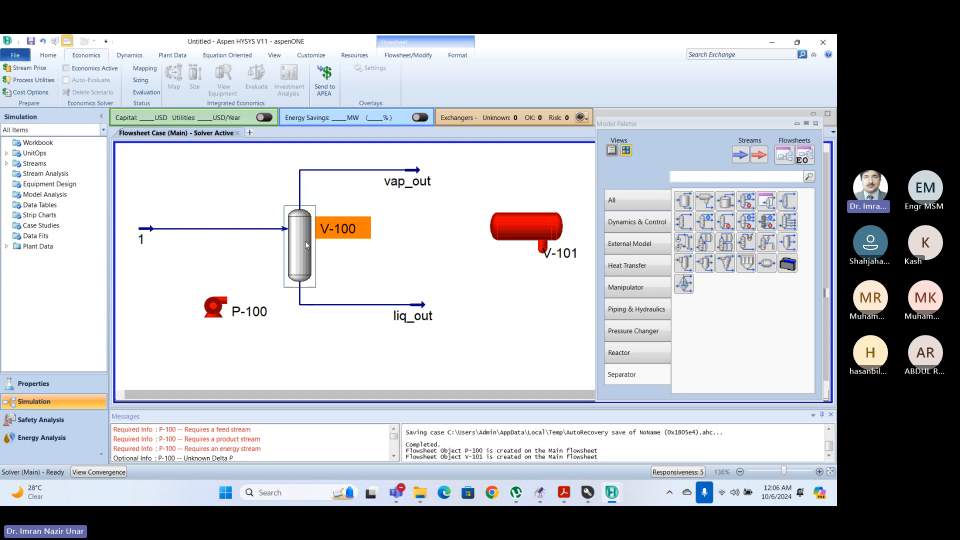
{"action": "left_click", "coordinate": [545, 219]}
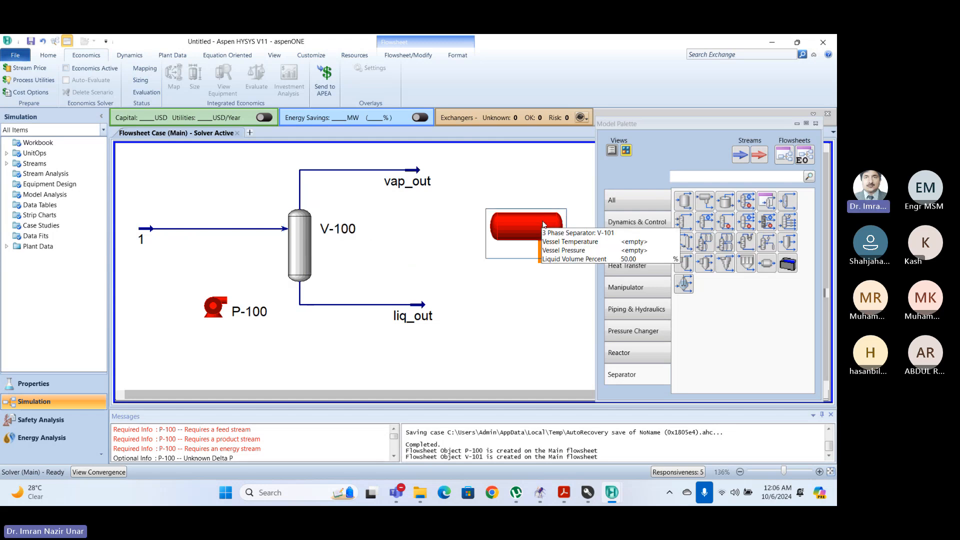
{"action": "key", "text": "Delete"}
{"action": "key", "text": "Return"}
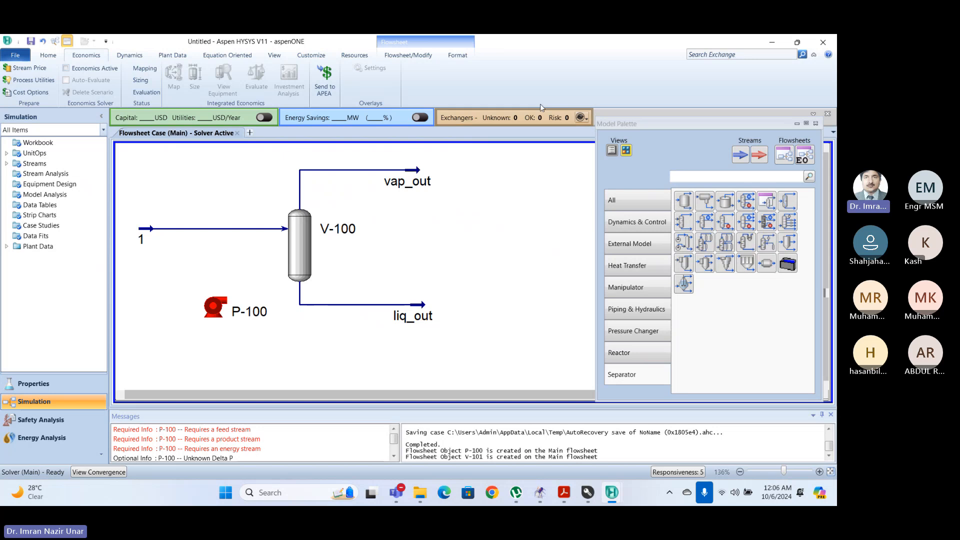
Display all unit operations in the model palette and delete pump P-100 from the flowsheet.
{"action": "left_click", "coordinate": [625, 205]}
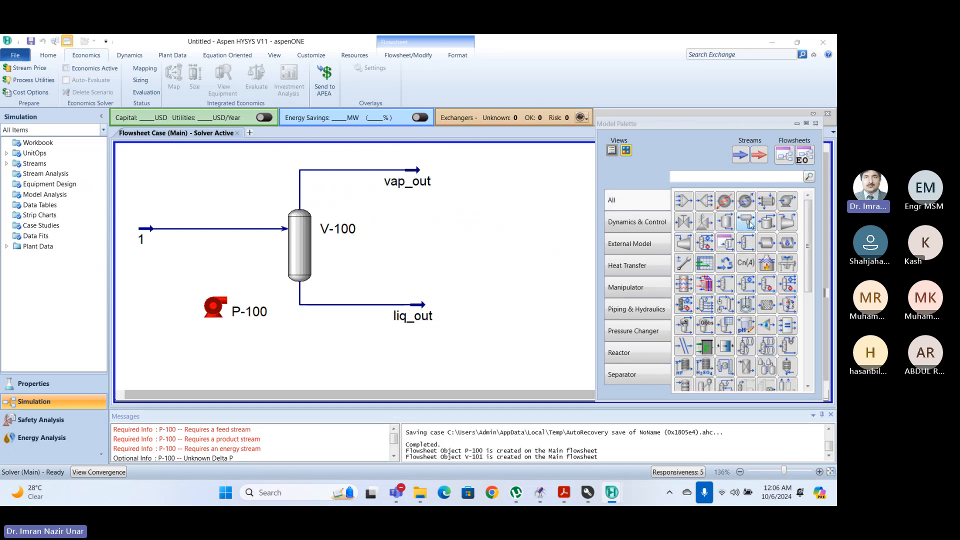
{"action": "scroll", "coordinate": [799, 293], "scroll_direction": "down", "scroll_amount": 5}
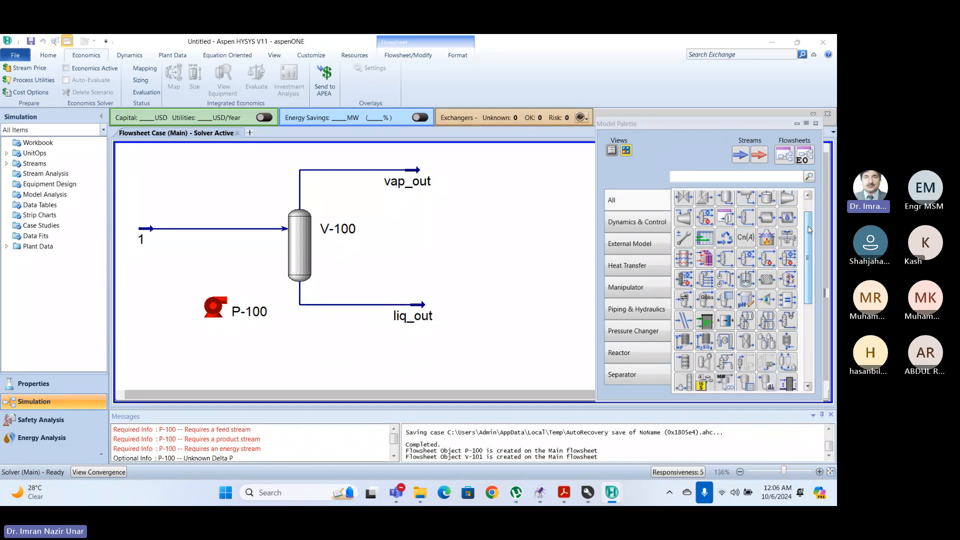
{"action": "scroll", "coordinate": [799, 293], "scroll_direction": "up", "scroll_amount": 5}
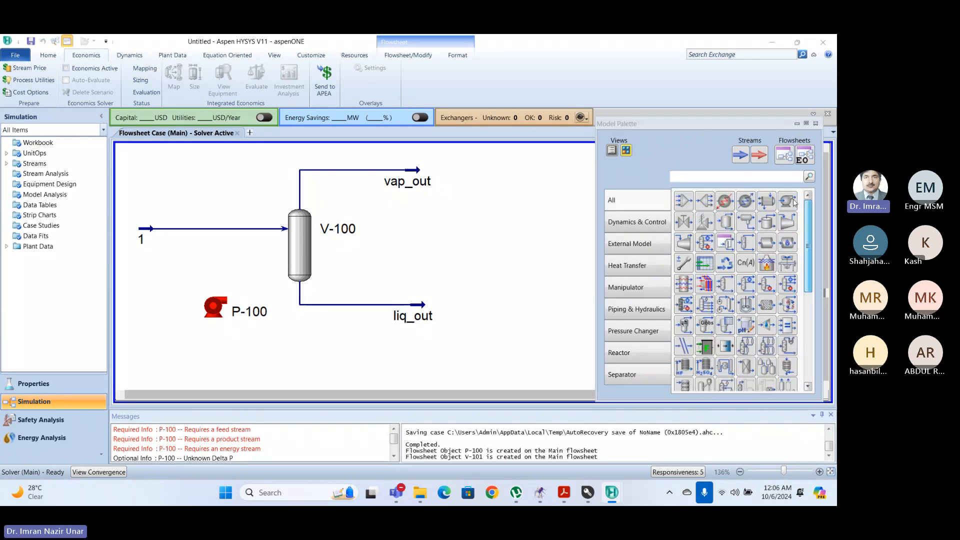
{"action": "left_click", "coordinate": [202, 319]}
{"action": "key", "text": "Delete"}
{"action": "key", "text": "Return"}
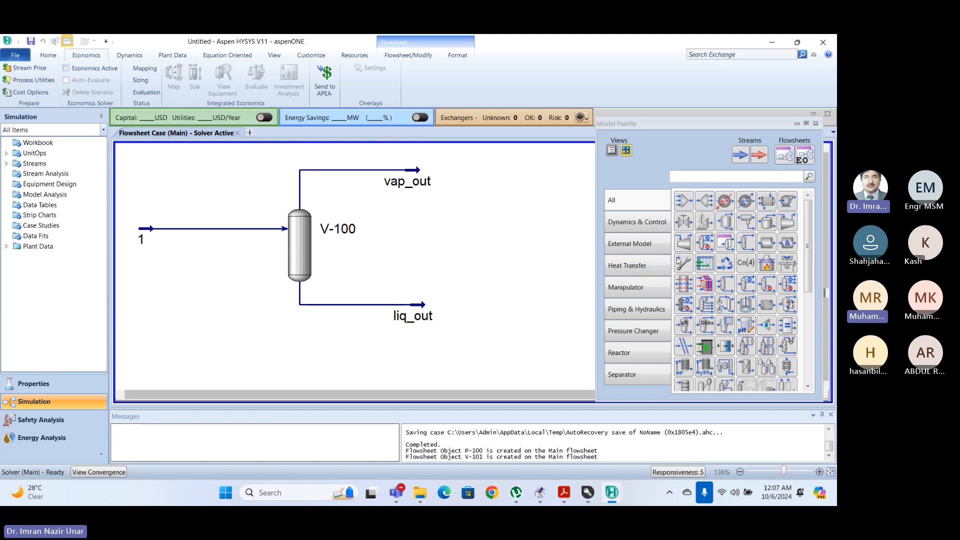
Delete separator V-100 and its two leftover outlet streams, vap_out and liq_out, from the flowsheet.
{"action": "left_click", "coordinate": [303, 261]}
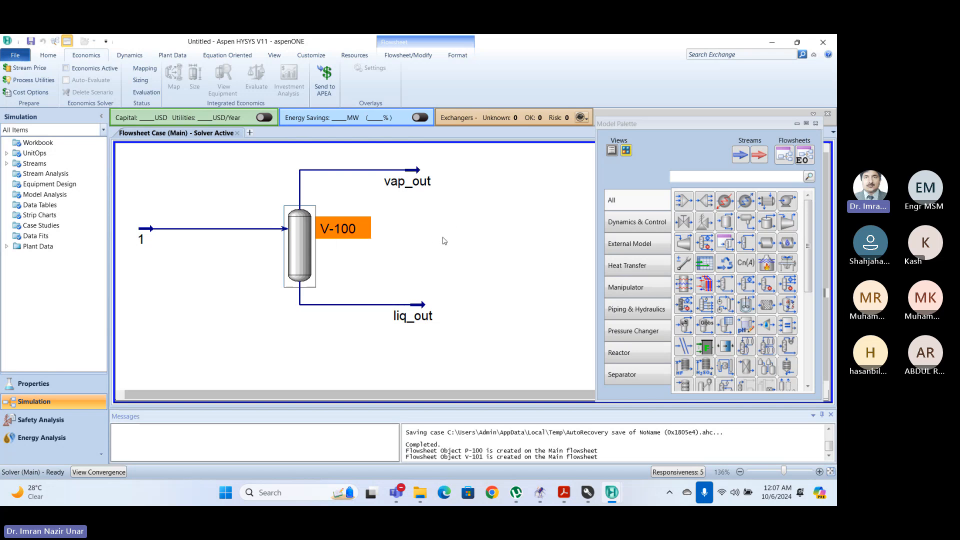
{"action": "key", "text": "Delete"}
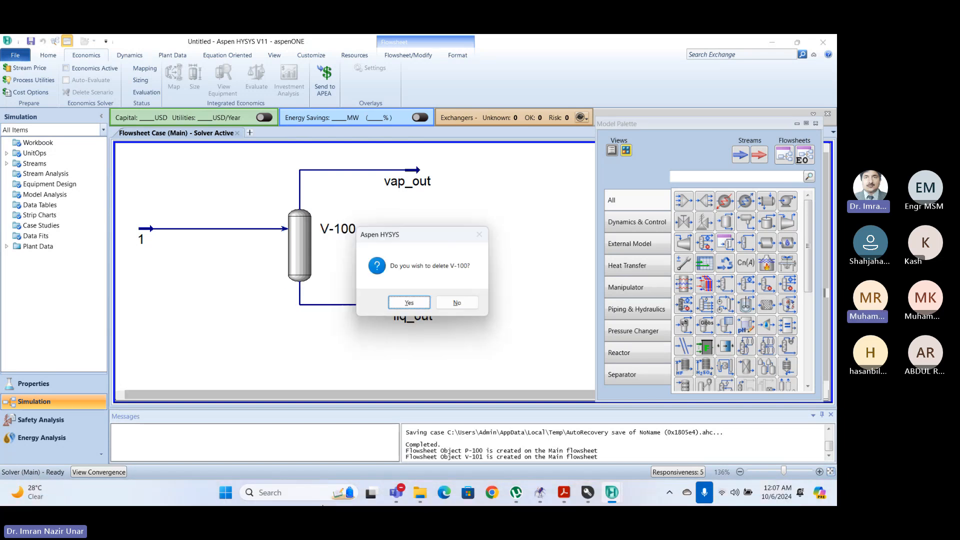
{"action": "key", "text": "Return"}
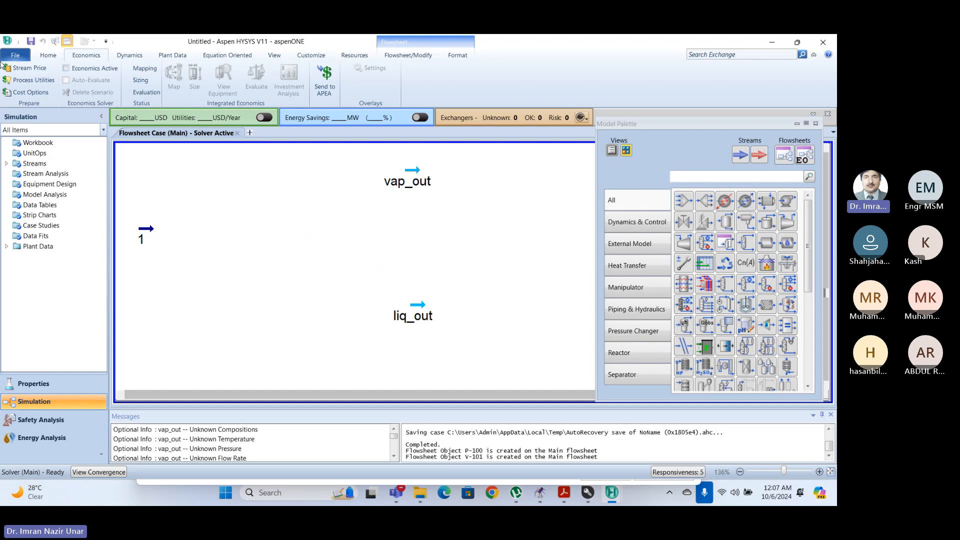
{"action": "left_click_drag", "start_coordinate": [453, 346], "coordinate": [370, 168]}
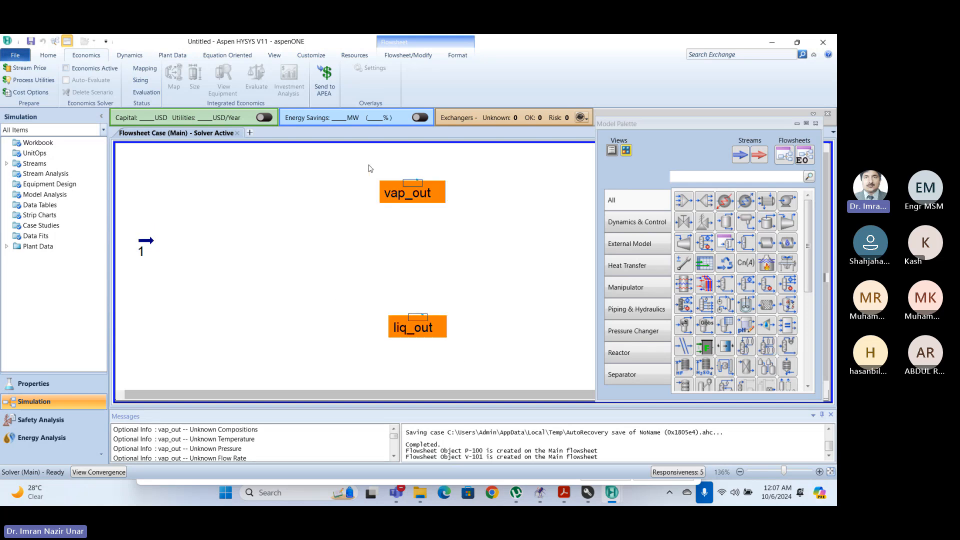
{"action": "key", "text": "Delete"}
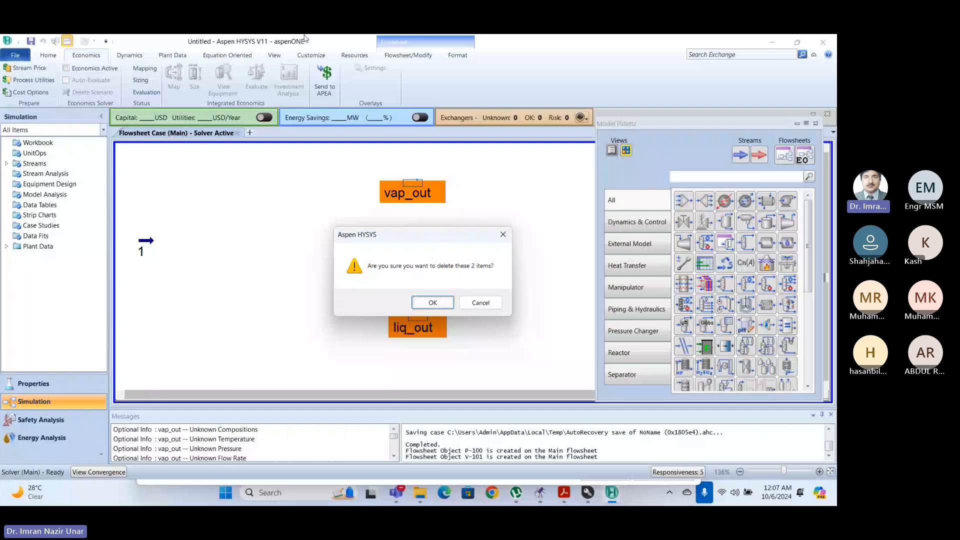
{"action": "left_click", "coordinate": [424, 303]}
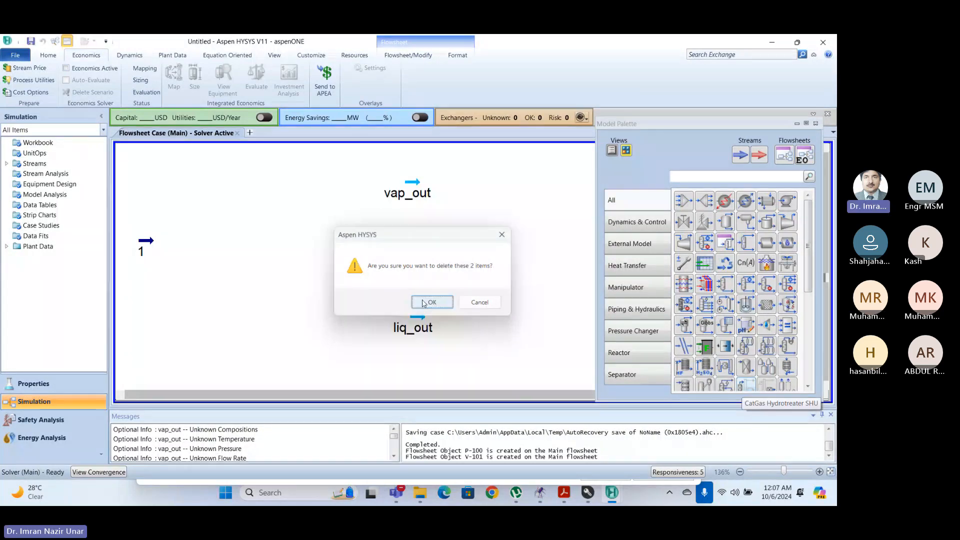
Set the temperature of material stream 1 to 150 °C.
{"action": "double_click", "coordinate": [145, 242]}
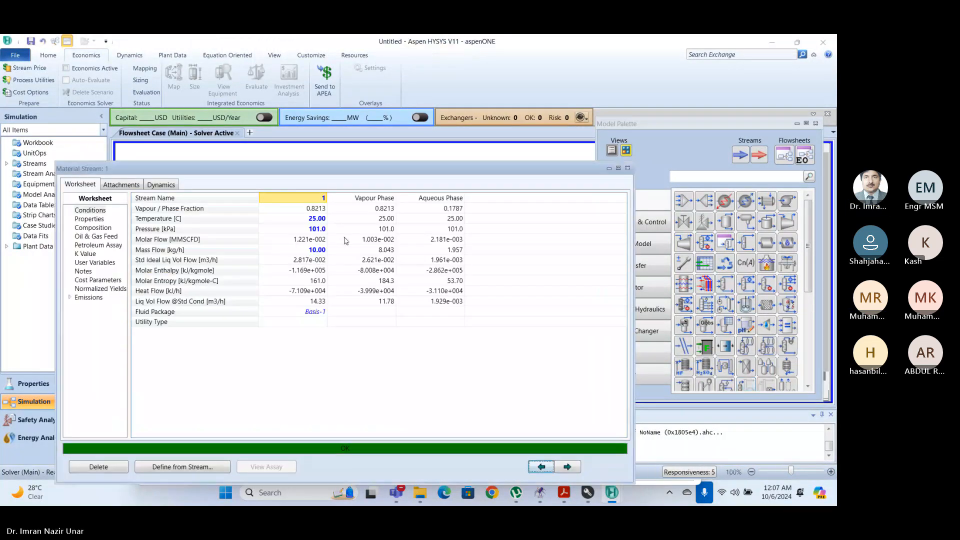
{"action": "left_click", "coordinate": [306, 229]}
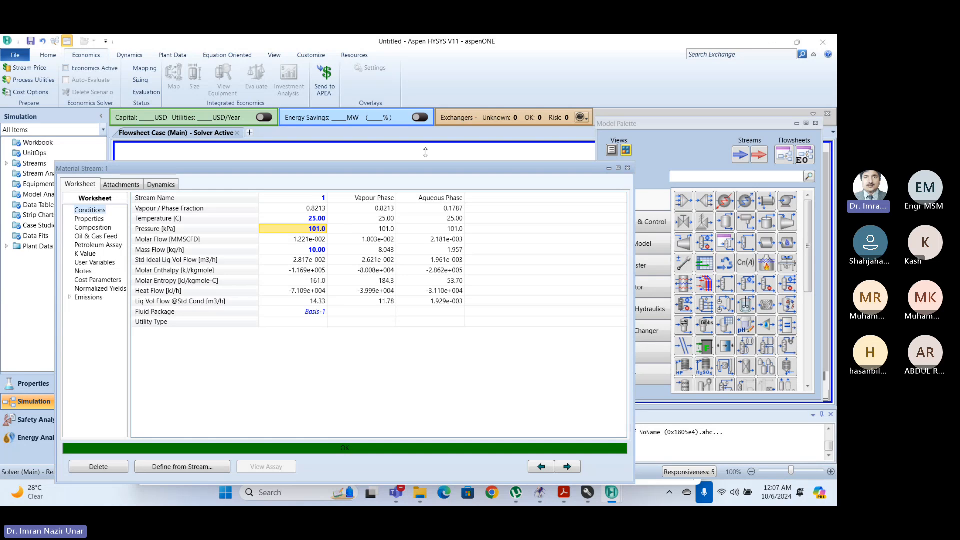
{"action": "left_click", "coordinate": [313, 220]}
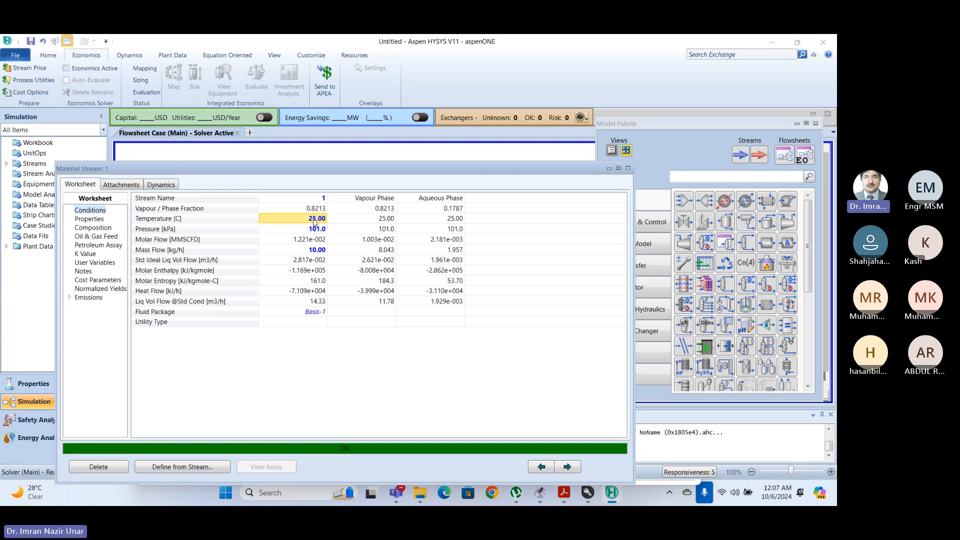
{"action": "type", "text": "1"}
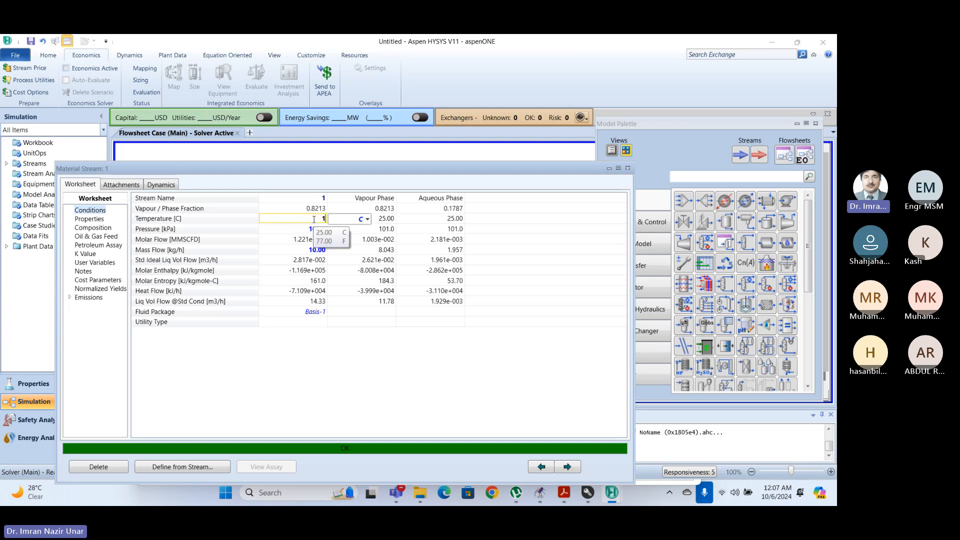
{"action": "type", "text": "50"}
{"action": "key", "text": "Return"}
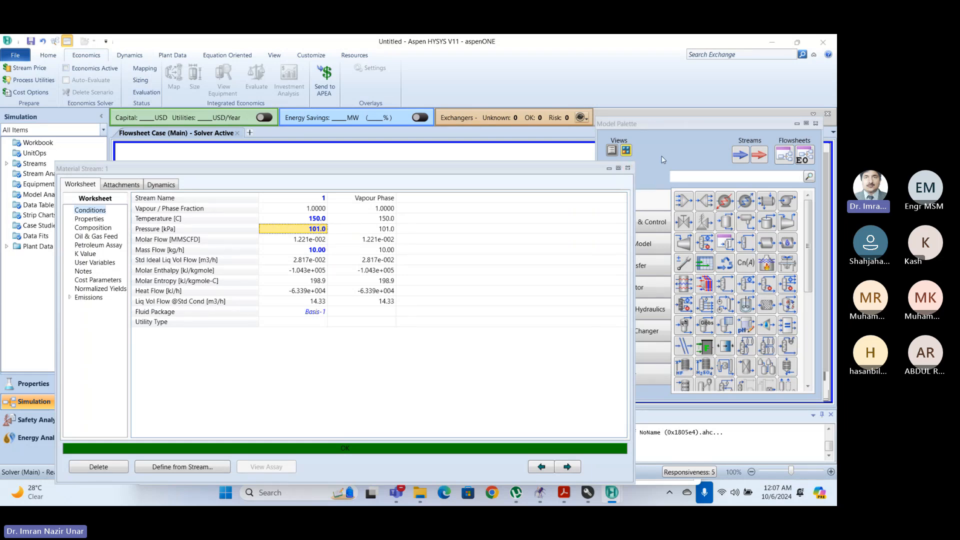
{"action": "left_click", "coordinate": [624, 170]}
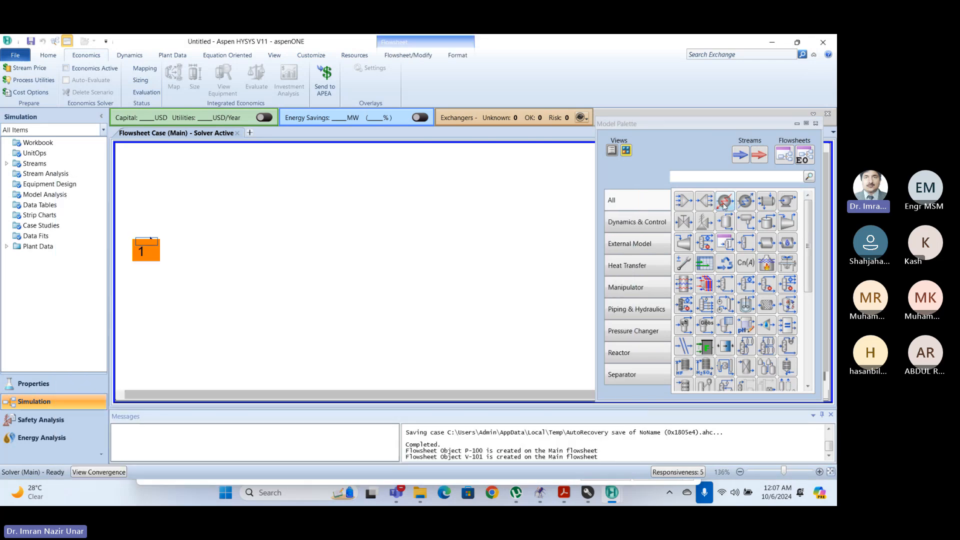
Add a heater beside stream 1 and connect it with inlet 1, outlet 2 and energy stream q.
{"action": "left_click_drag", "start_coordinate": [725, 206], "coordinate": [232, 274]}
{"action": "left_click", "coordinate": [248, 235]}
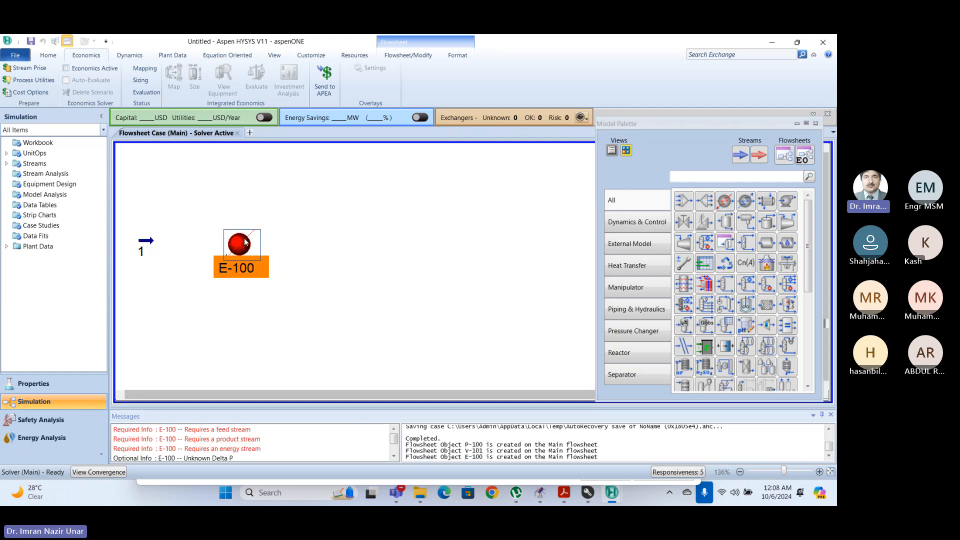
{"action": "double_click", "coordinate": [245, 243]}
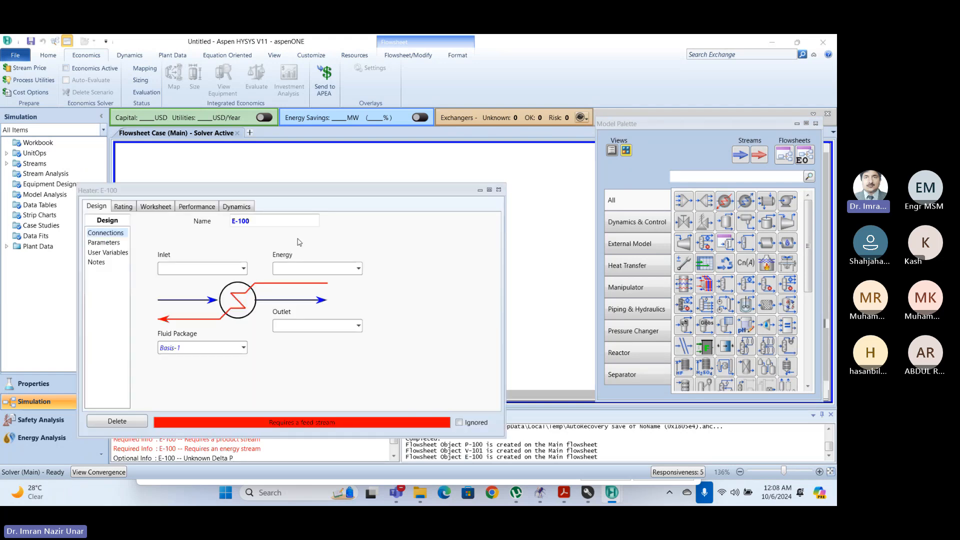
{"action": "left_click", "coordinate": [244, 269]}
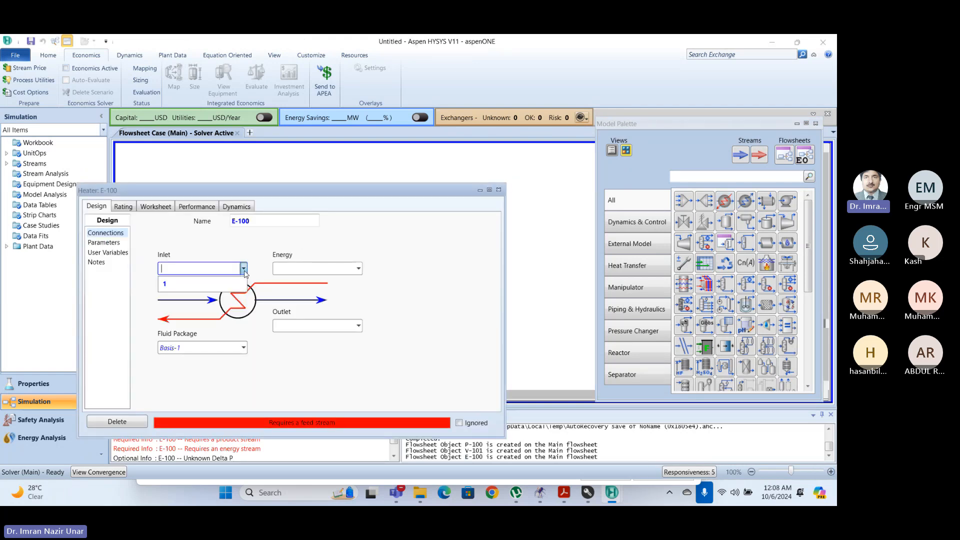
{"action": "left_click", "coordinate": [193, 284]}
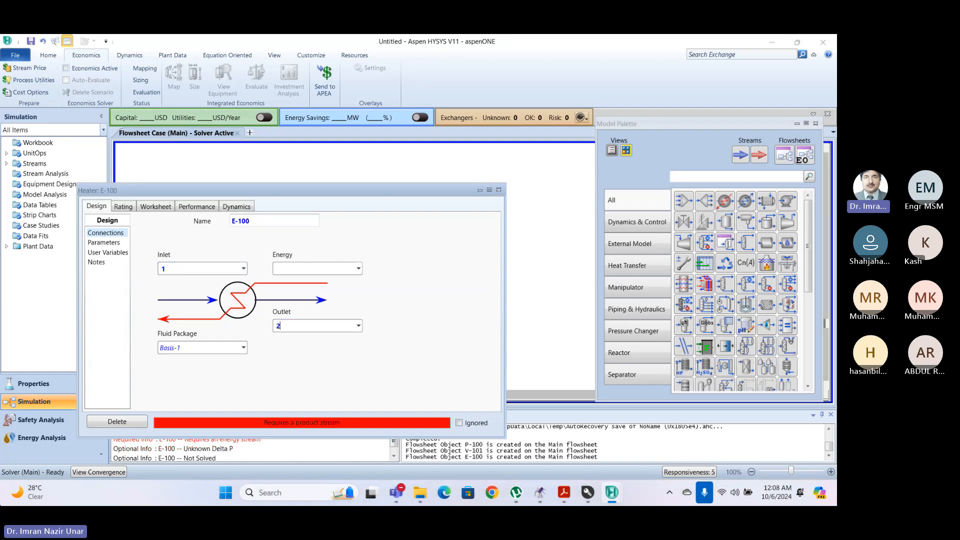
{"action": "key", "text": "Return"}
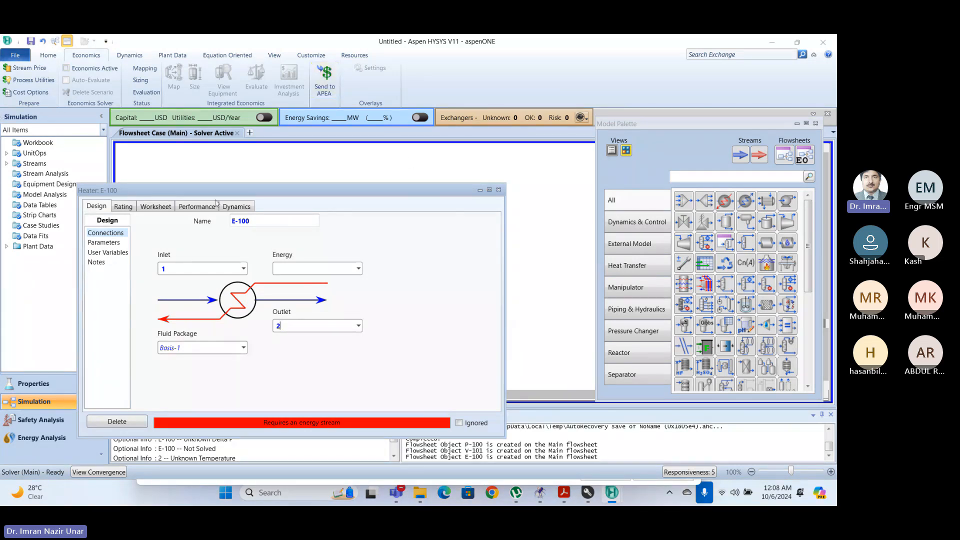
{"action": "left_click", "coordinate": [307, 268]}
{"action": "type", "text": "q"}
{"action": "key", "text": "Return"}
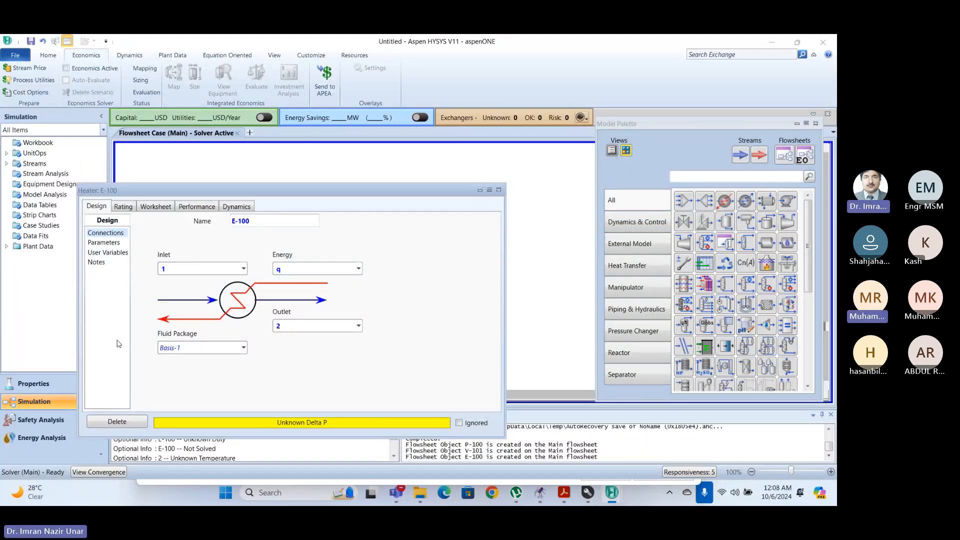
Set the pressure drop (Delta P) of heater E-100 to 0 kPa in its design parameters.
{"action": "left_click_drag", "start_coordinate": [381, 192], "coordinate": [449, 152]}
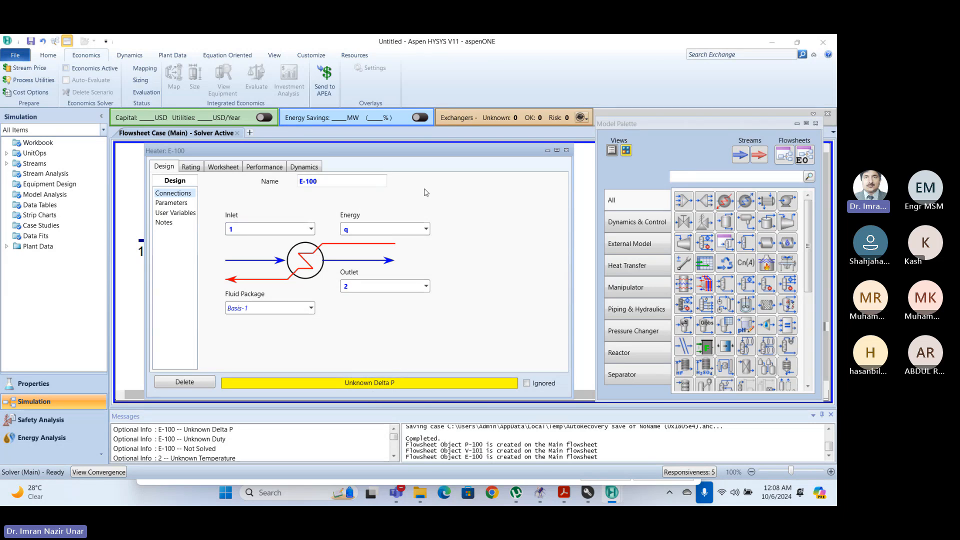
{"action": "left_click", "coordinate": [175, 202]}
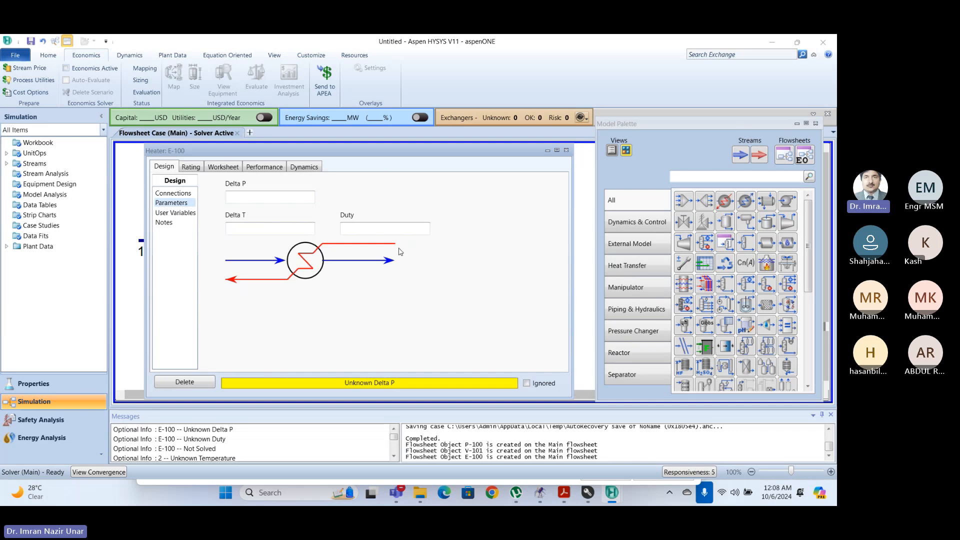
{"action": "left_click", "coordinate": [257, 202]}
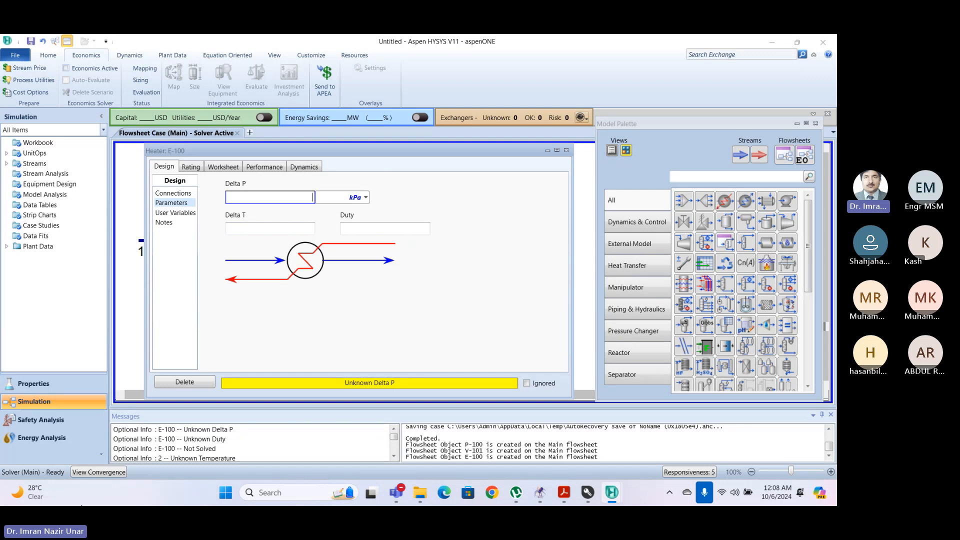
{"action": "type", "text": "0"}
{"action": "key", "text": "Return"}
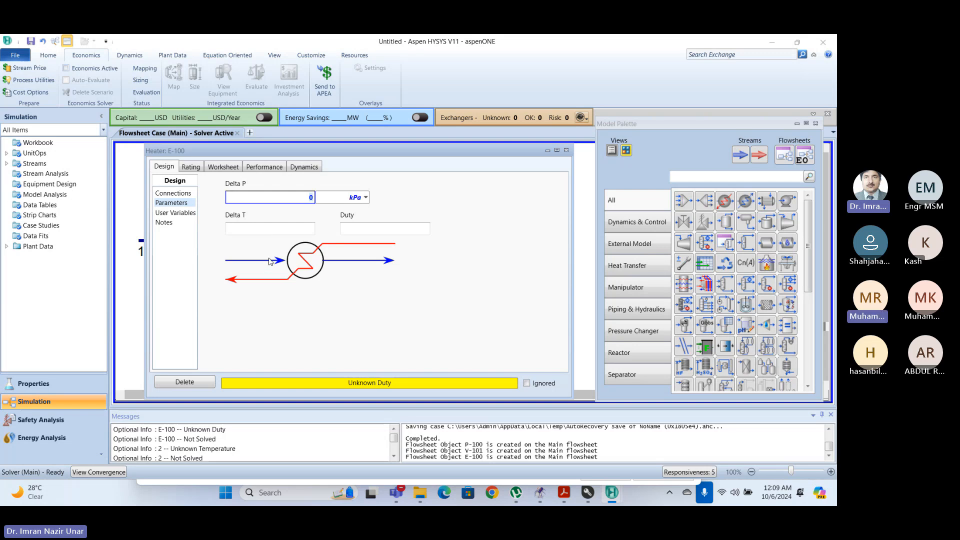
{"action": "left_click", "coordinate": [566, 151]}
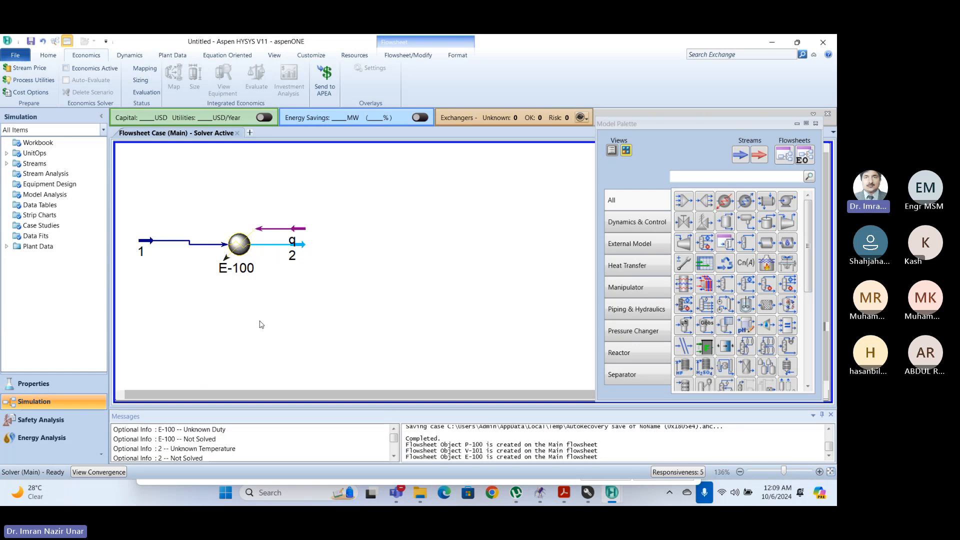
Move energy stream q up and away from heater E-100, and align stream 1 with the heater's inlet.
{"action": "left_click_drag", "start_coordinate": [375, 248], "coordinate": [376, 248]}
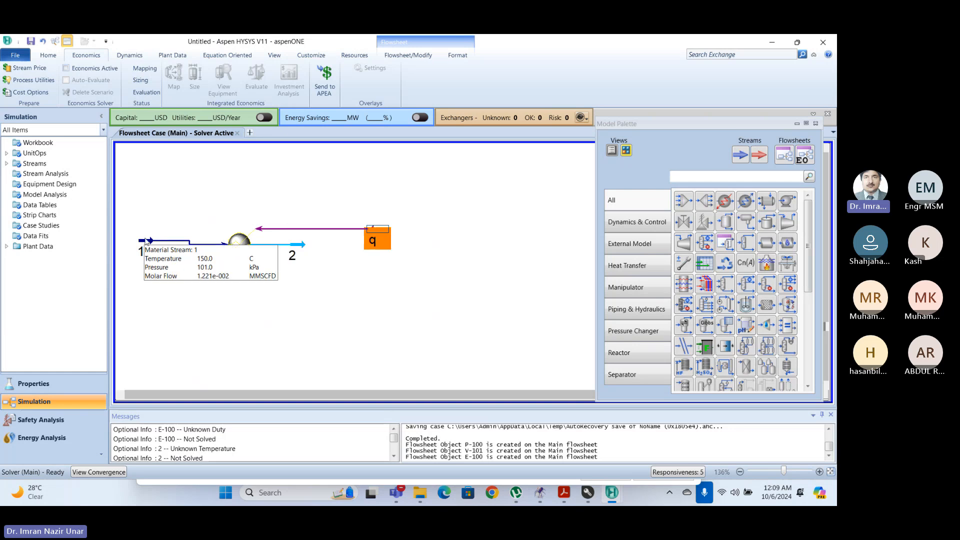
{"action": "left_click_drag", "start_coordinate": [146, 244], "coordinate": [141, 248]}
{"action": "double_click", "coordinate": [141, 247]}
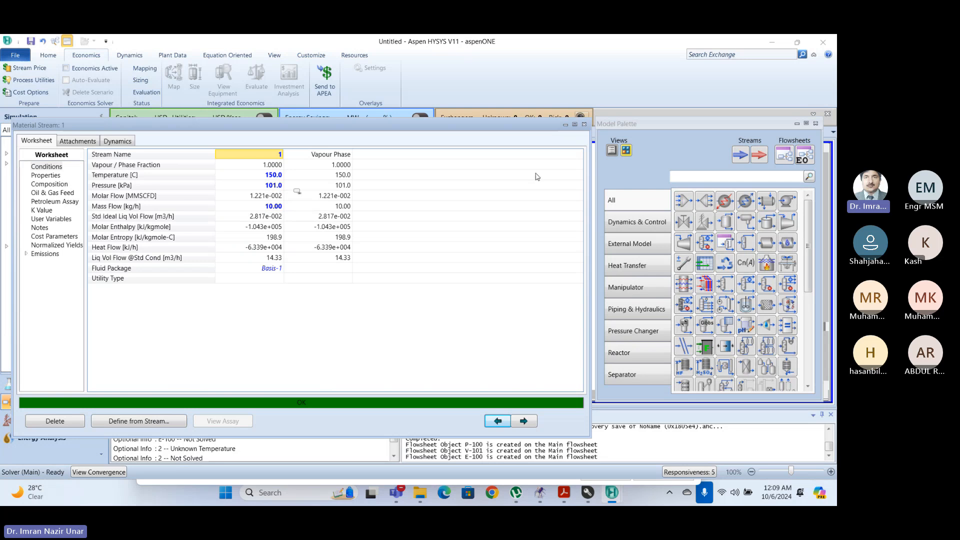
{"action": "left_click", "coordinate": [583, 125]}
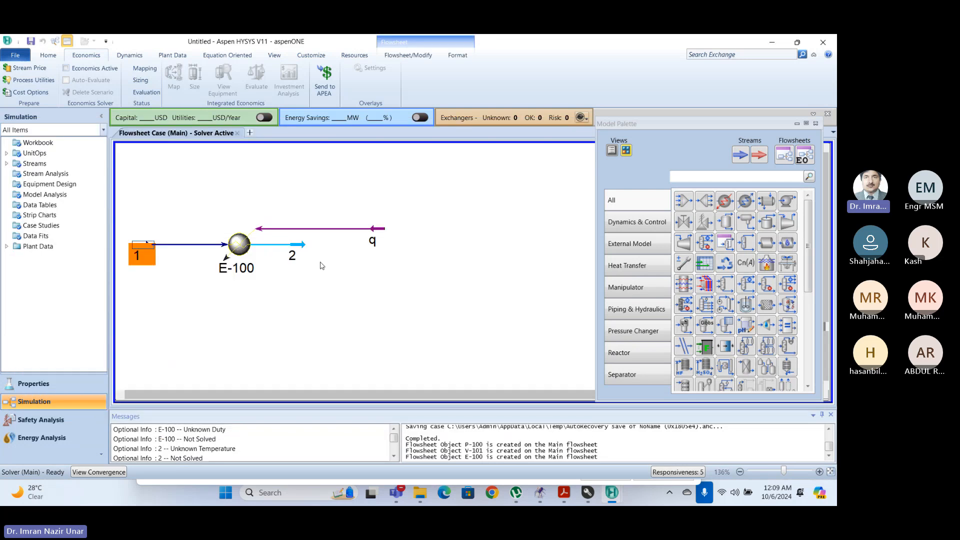
{"action": "left_click", "coordinate": [393, 245]}
{"action": "left_click_drag", "start_coordinate": [393, 245], "coordinate": [394, 207]}
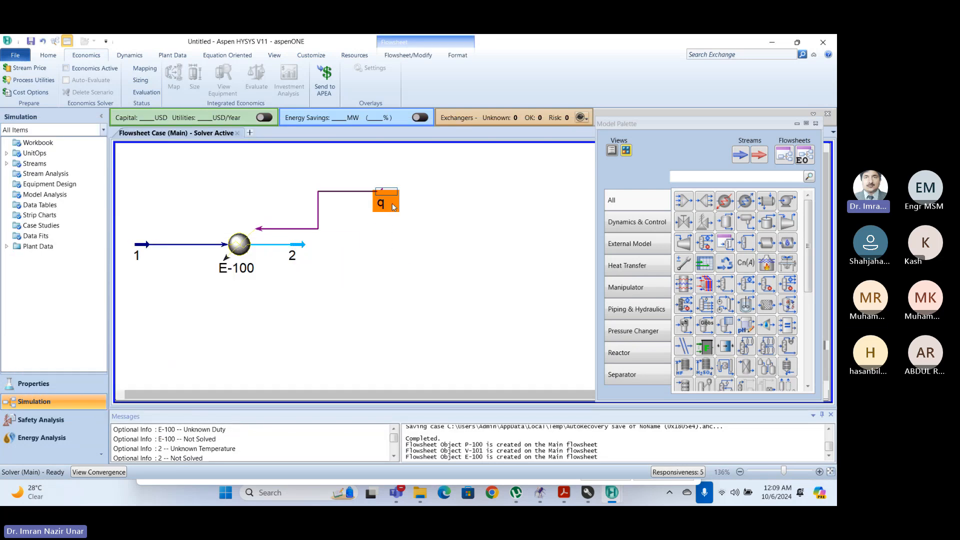
Set the temperature of outlet stream 2 to 200 °C and move the stream farther from the heater.
{"action": "double_click", "coordinate": [299, 249]}
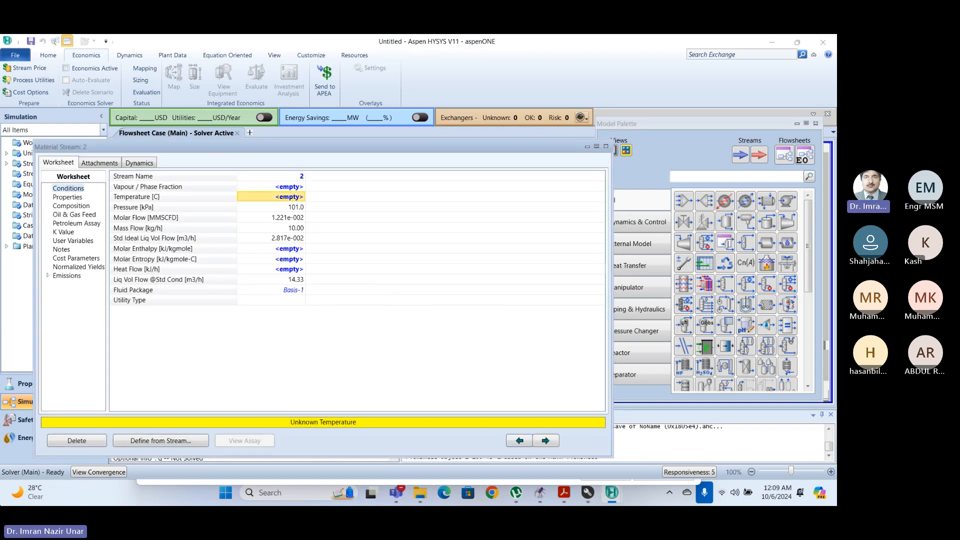
{"action": "type", "text": "200"}
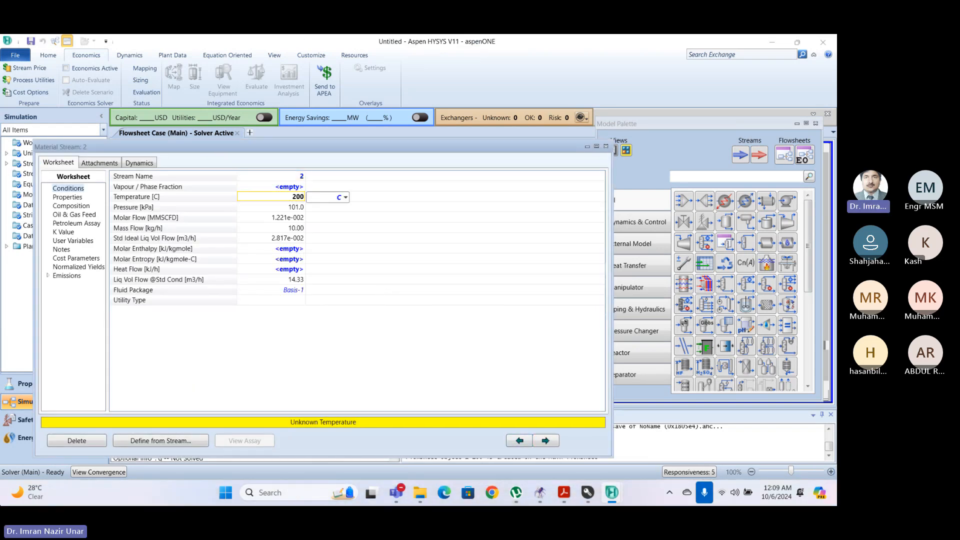
{"action": "key", "text": "Return"}
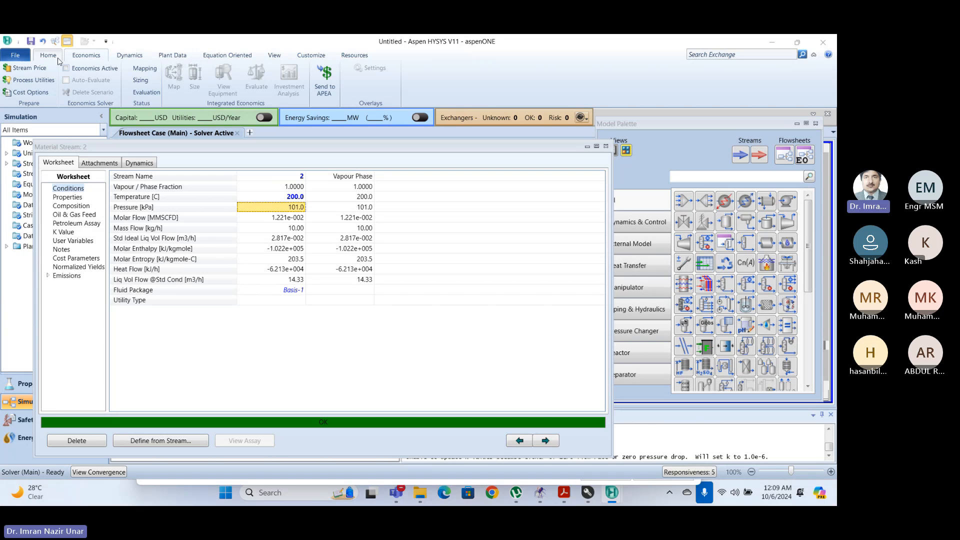
{"action": "left_click", "coordinate": [605, 146]}
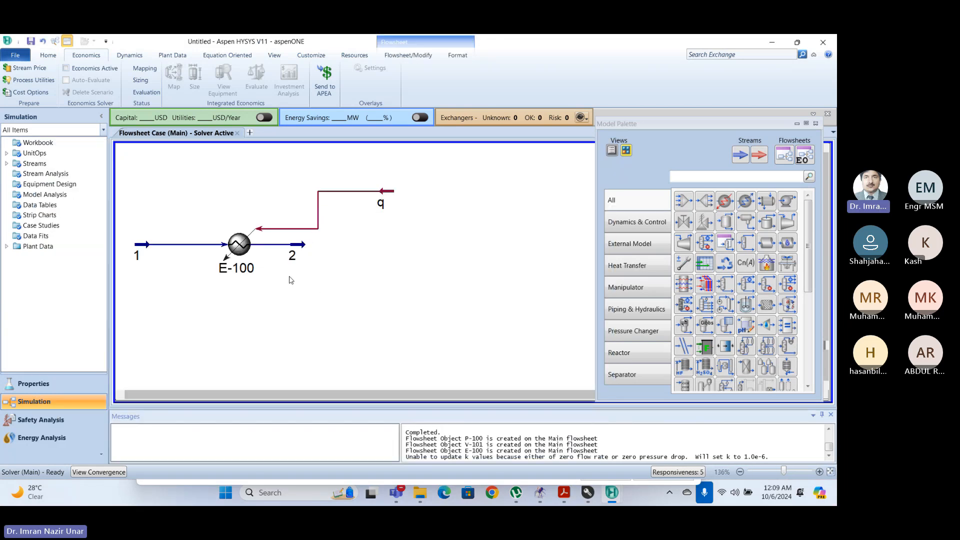
{"action": "left_click_drag", "start_coordinate": [302, 245], "coordinate": [356, 245]}
{"action": "left_click", "coordinate": [351, 282]}
Examine the Delta T and duty in the design parameters of heater E-100.
{"action": "left_click", "coordinate": [242, 244]}
{"action": "double_click", "coordinate": [242, 244]}
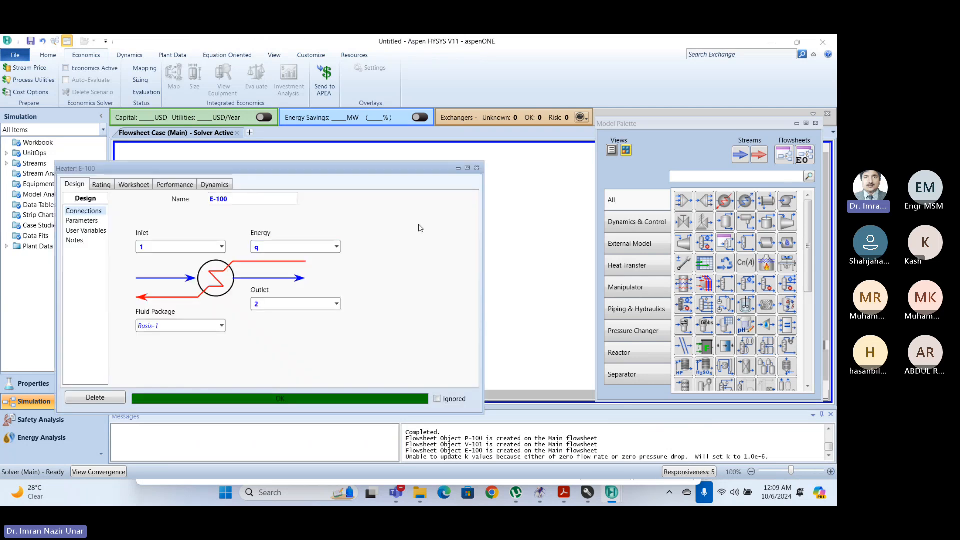
{"action": "left_click", "coordinate": [83, 221]}
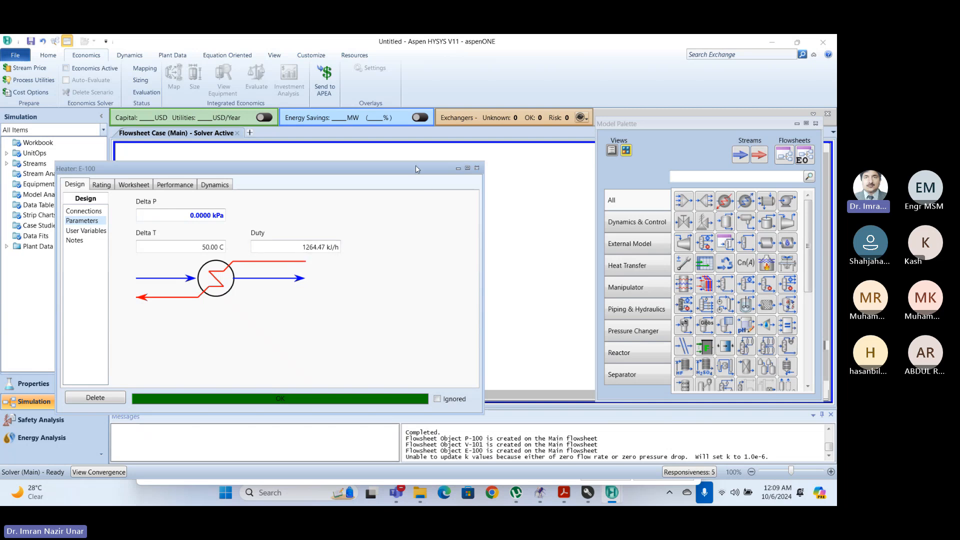
{"action": "left_click_drag", "start_coordinate": [416, 169], "coordinate": [517, 166]}
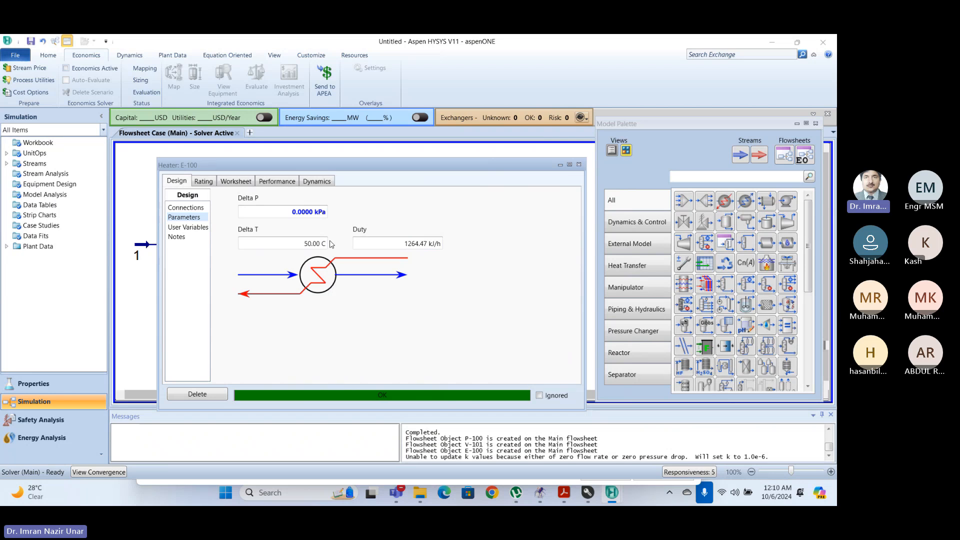
{"action": "left_click", "coordinate": [578, 164]}
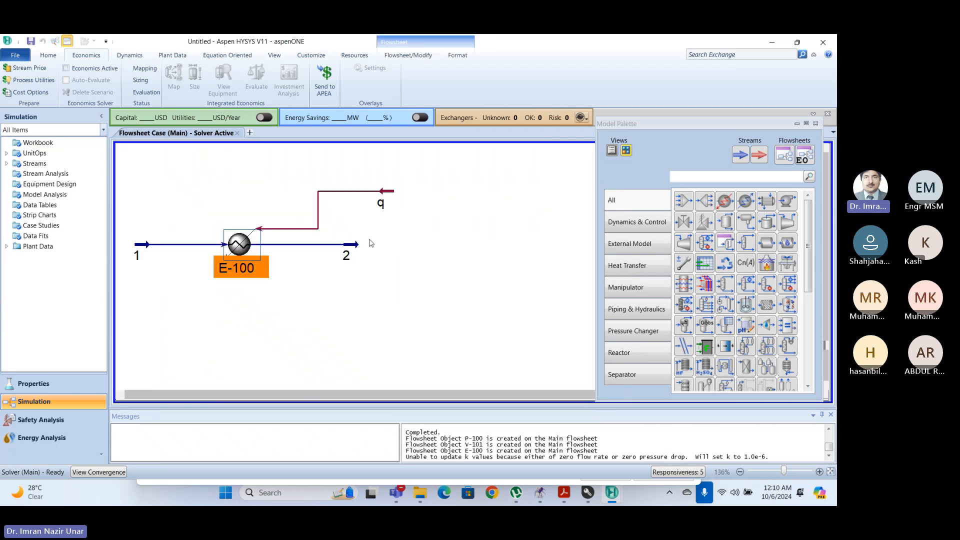
Review the conditions of outlet stream 2 and the temperature change, pressure drop and duty of heater E-100.
{"action": "left_click", "coordinate": [354, 246]}
{"action": "double_click", "coordinate": [354, 246]}
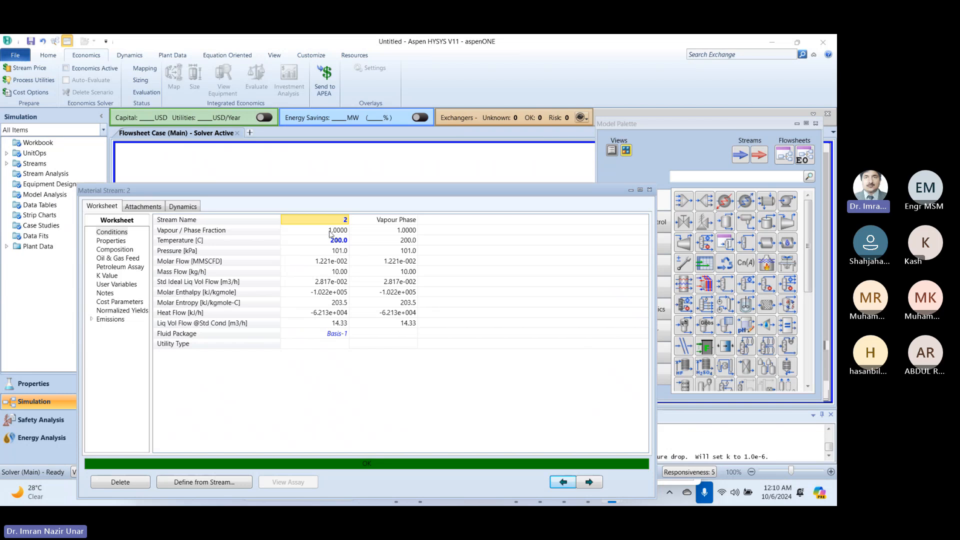
{"action": "left_click", "coordinate": [649, 190]}
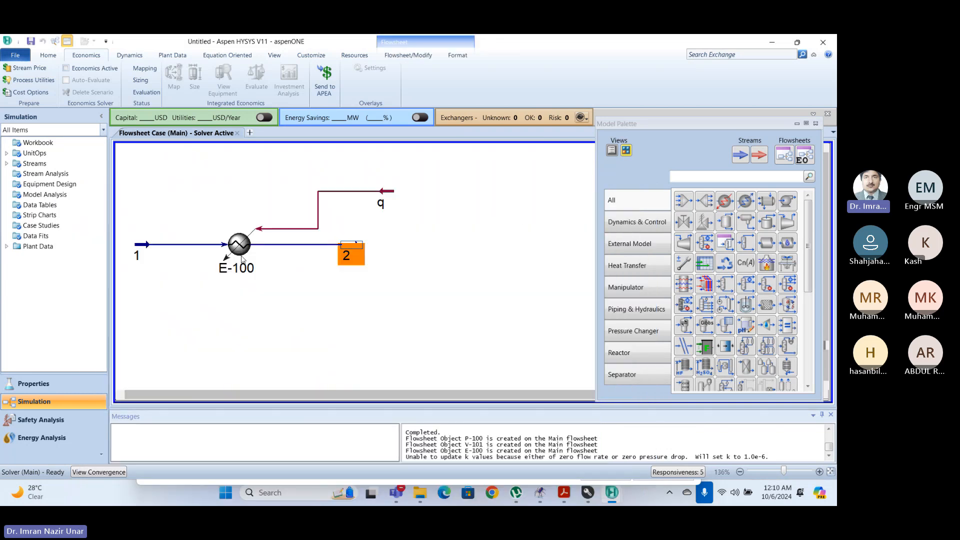
{"action": "mouse_move", "coordinate": [242, 258]}
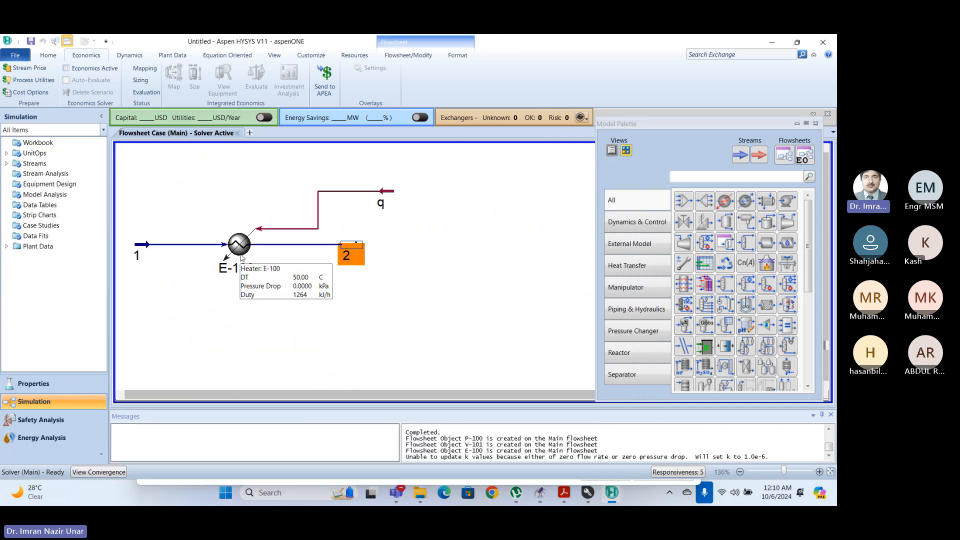
{"action": "double_click", "coordinate": [350, 254]}
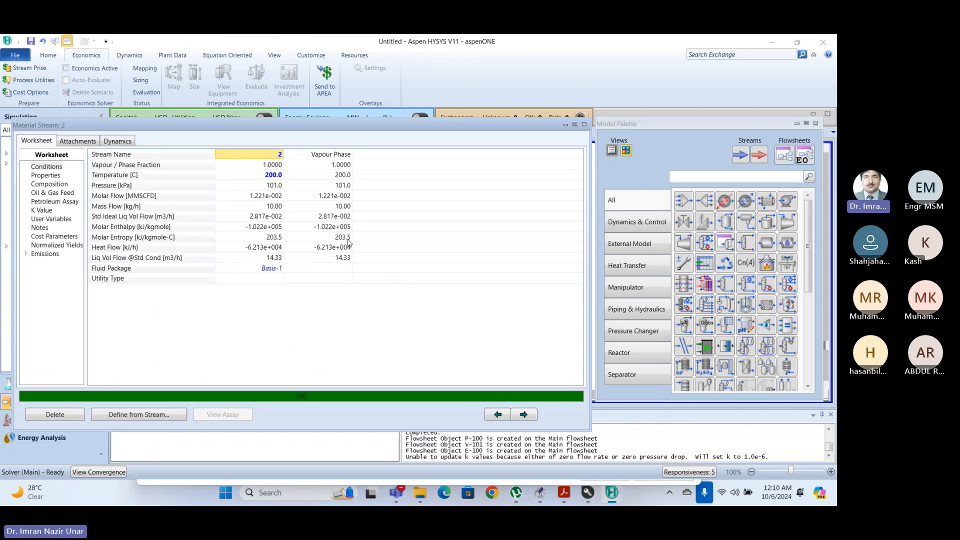
{"action": "left_click", "coordinate": [584, 125]}
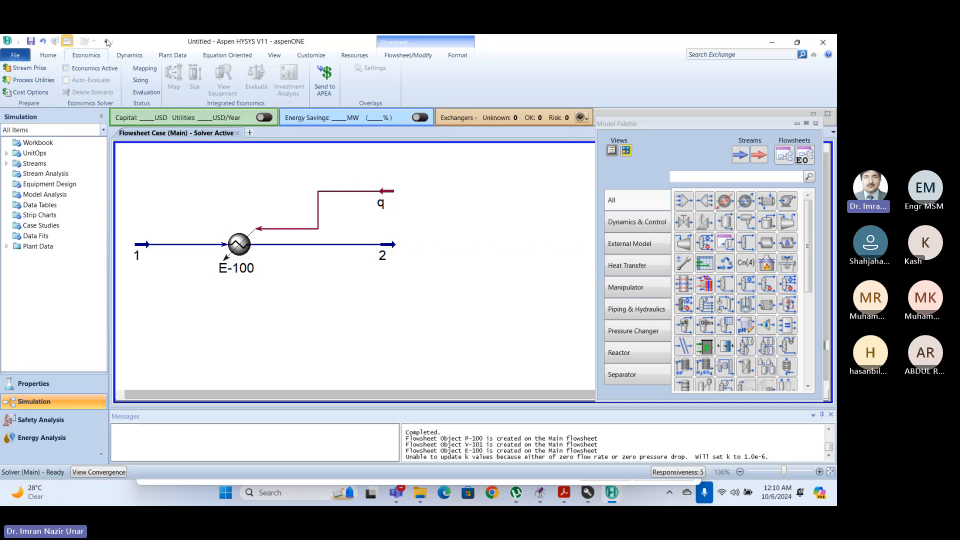
Add temperature and pressure to the stream labels shown on the flowsheet.
{"action": "left_click", "coordinate": [48, 55]}
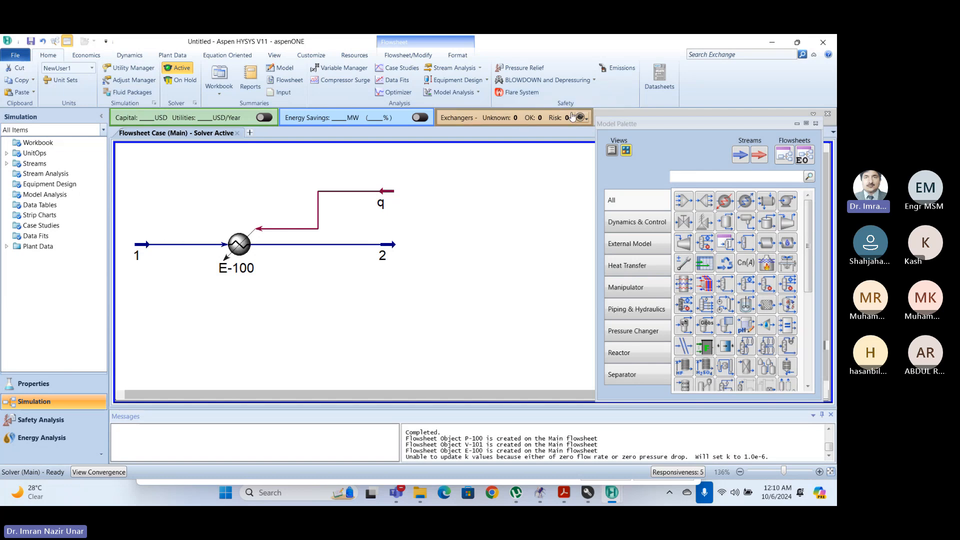
{"action": "left_click", "coordinate": [405, 55]}
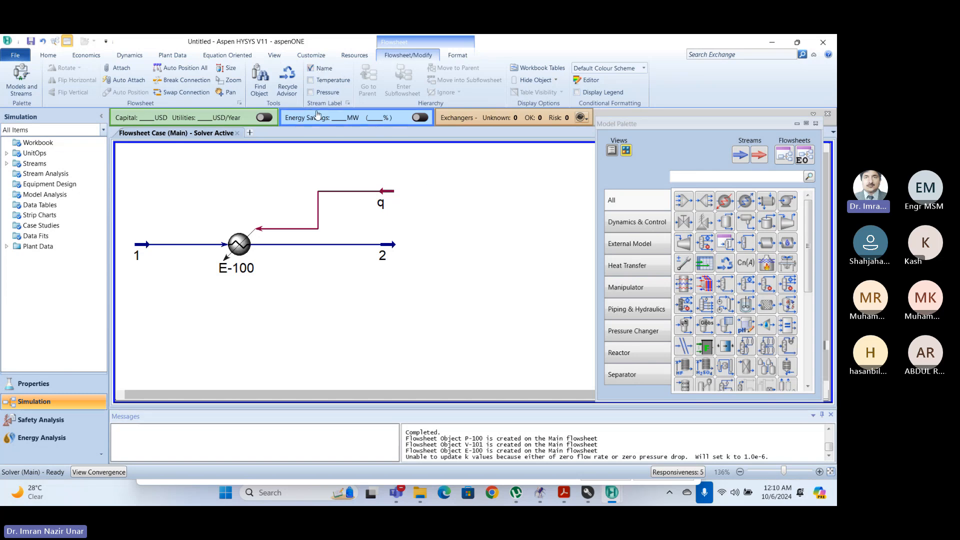
{"action": "left_click", "coordinate": [316, 81]}
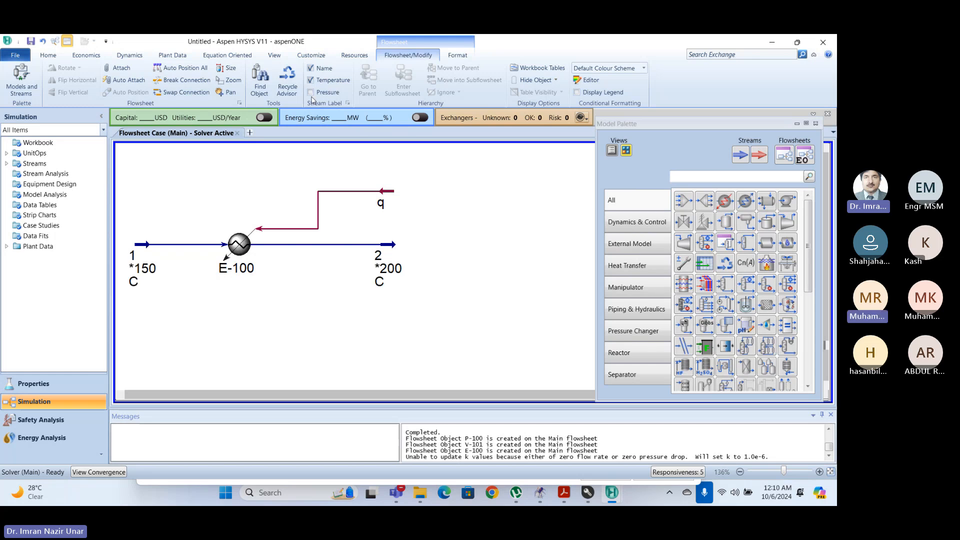
{"action": "left_click", "coordinate": [310, 93]}
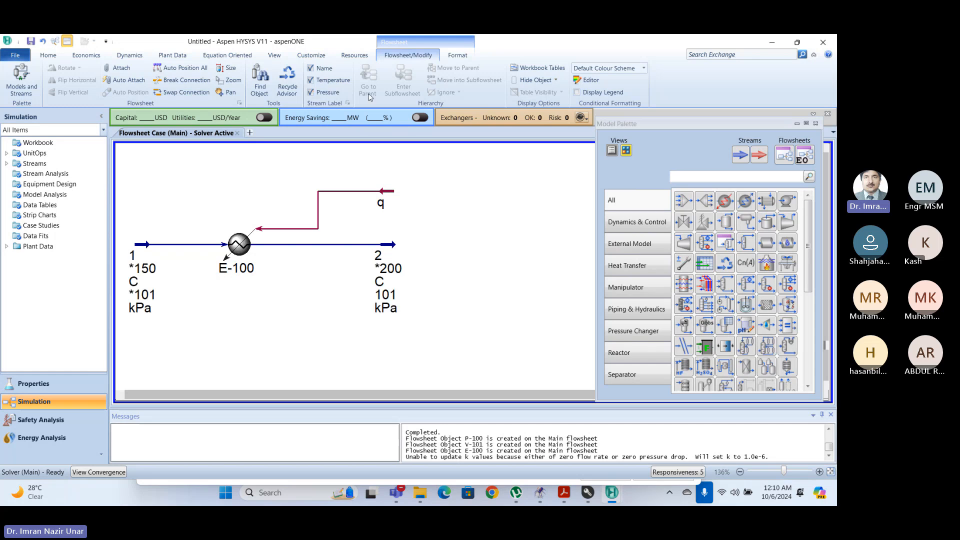
Examine the labelled stream conditions, the heat flow of energy stream q, and the mass flow of inlet stream 1.
{"action": "mouse_move", "coordinate": [155, 284]}
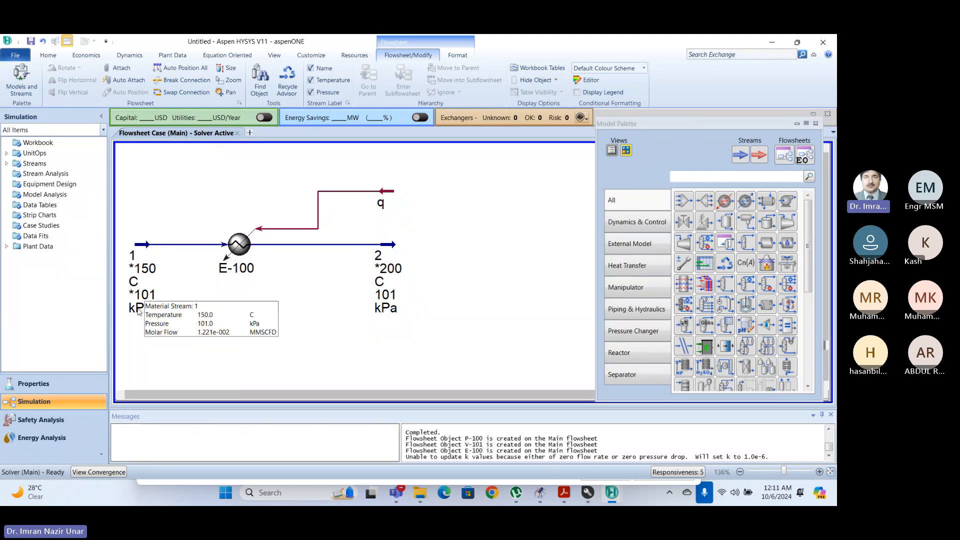
{"action": "mouse_move", "coordinate": [230, 252]}
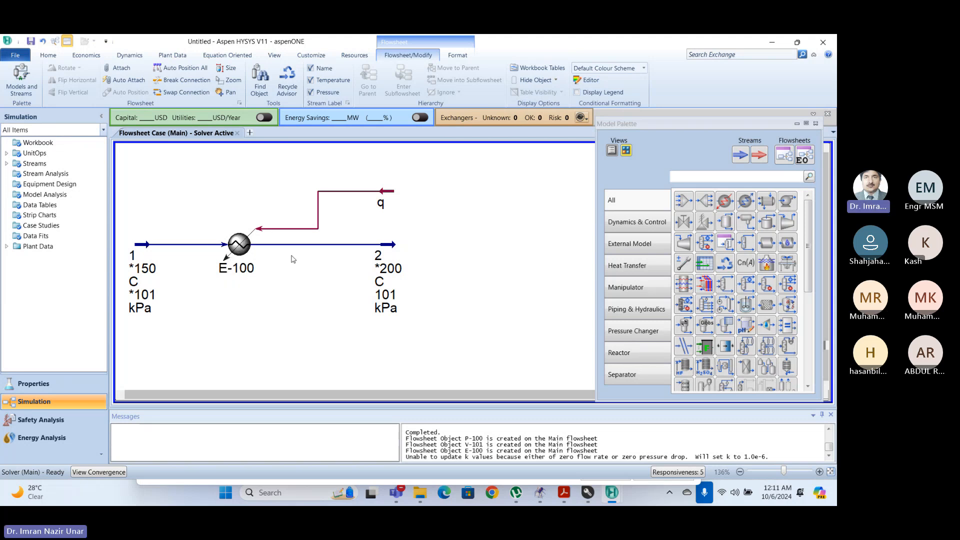
{"action": "mouse_move", "coordinate": [396, 310]}
{"action": "scroll", "coordinate": [207, 234], "scroll_direction": "down", "scroll_amount": 1}
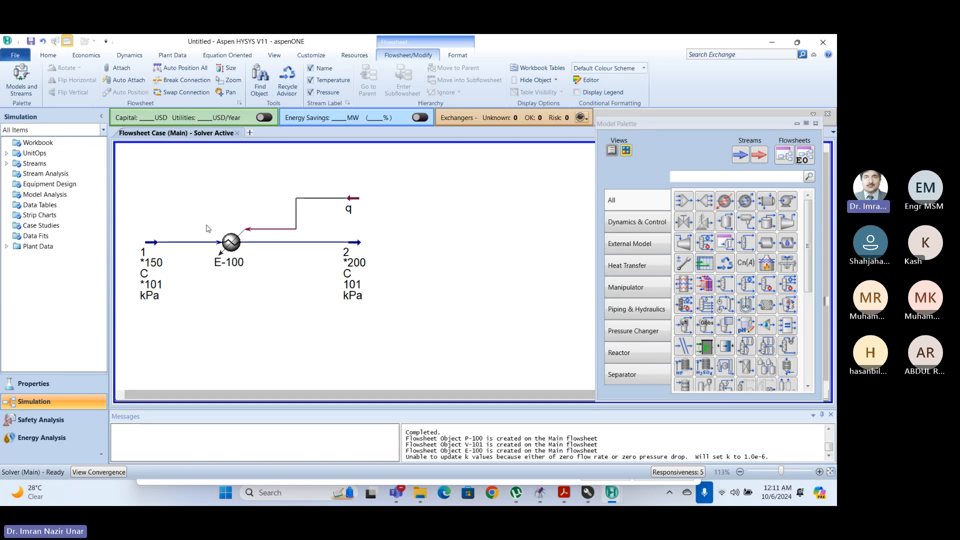
{"action": "scroll", "coordinate": [209, 227], "scroll_direction": "up", "scroll_amount": 1}
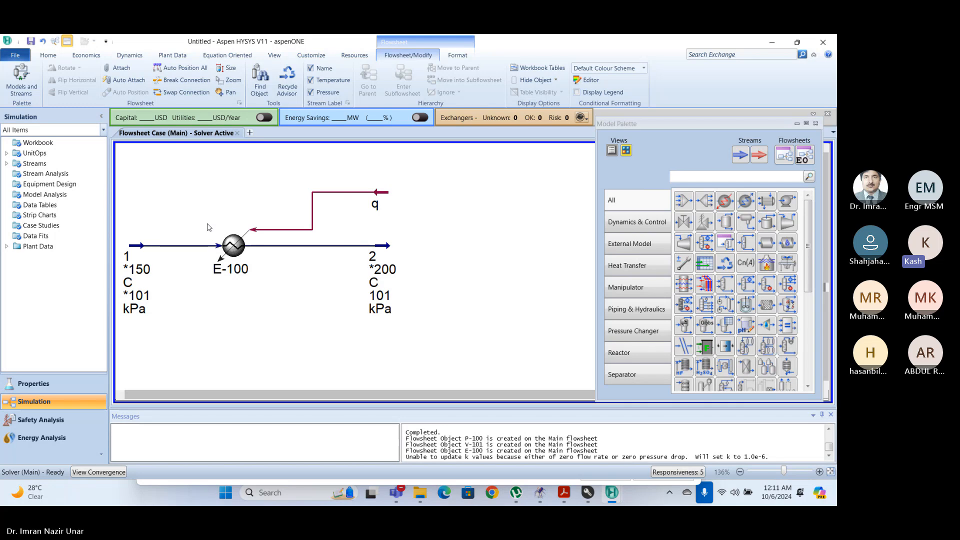
{"action": "mouse_move", "coordinate": [381, 206]}
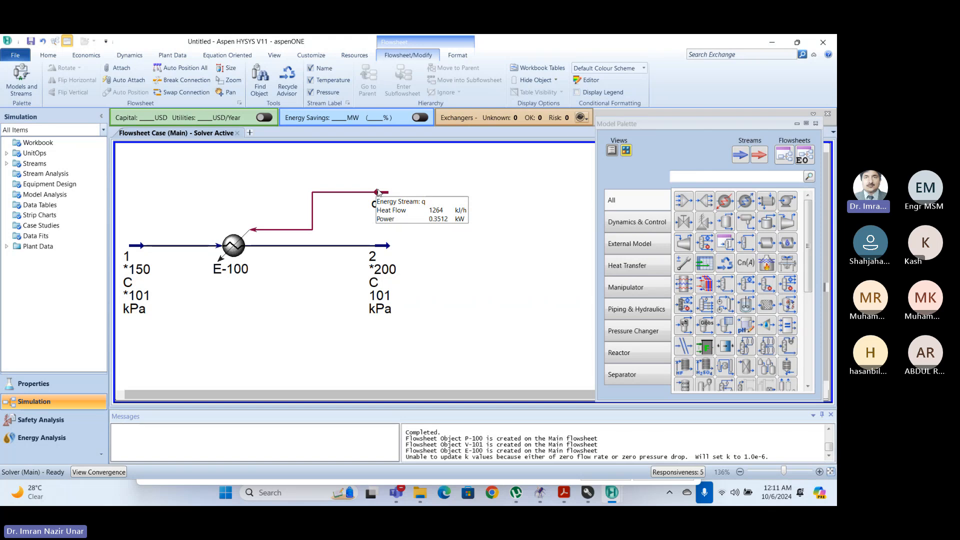
{"action": "double_click", "coordinate": [136, 282]}
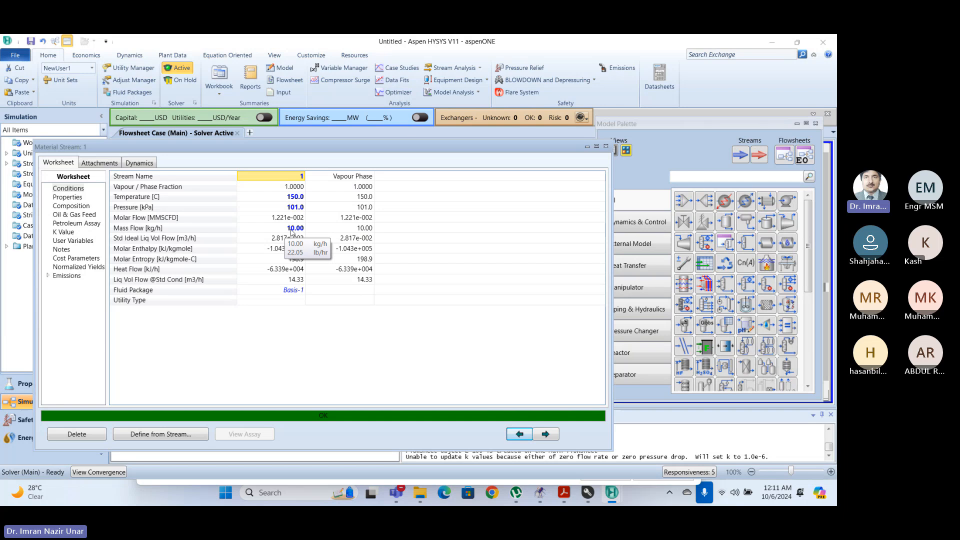
{"action": "left_click", "coordinate": [605, 146]}
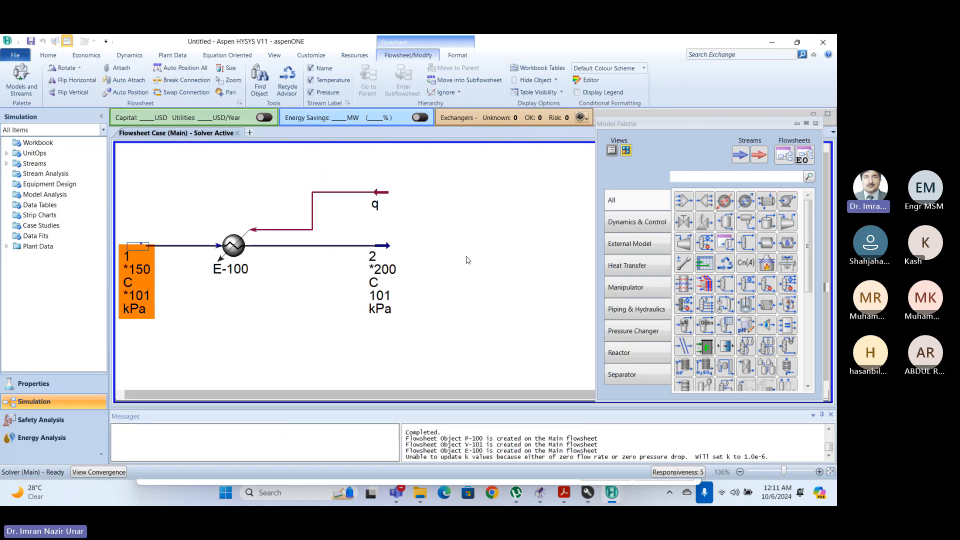
Move outlet stream 2 slightly farther from heater E-100 and review the conditions of inlet stream 1.
{"action": "left_click", "coordinate": [381, 252]}
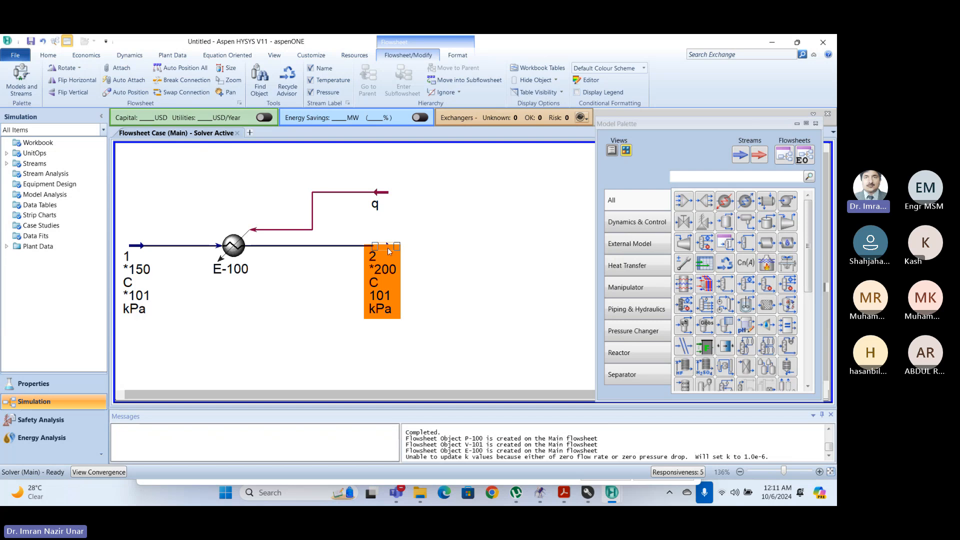
{"action": "left_click_drag", "start_coordinate": [380, 252], "coordinate": [397, 251]}
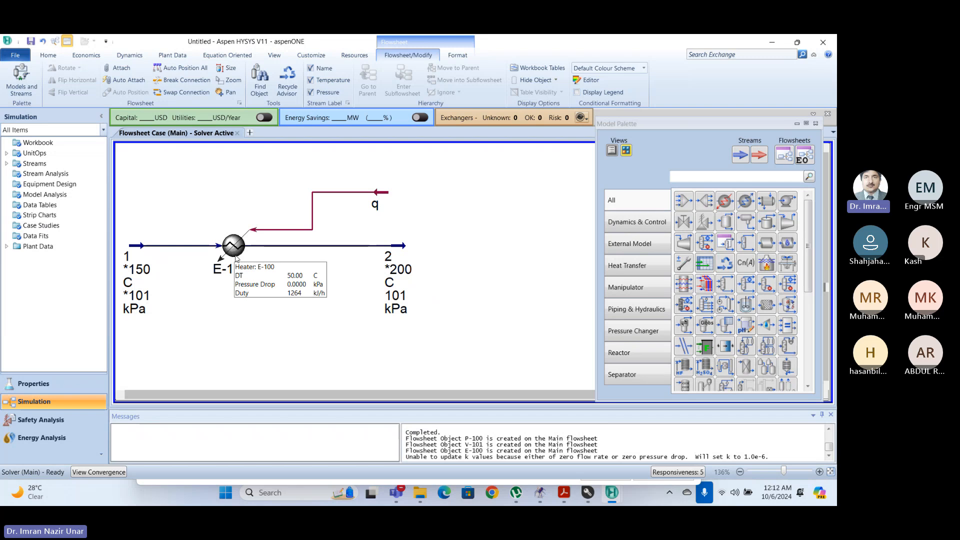
{"action": "double_click", "coordinate": [138, 255]}
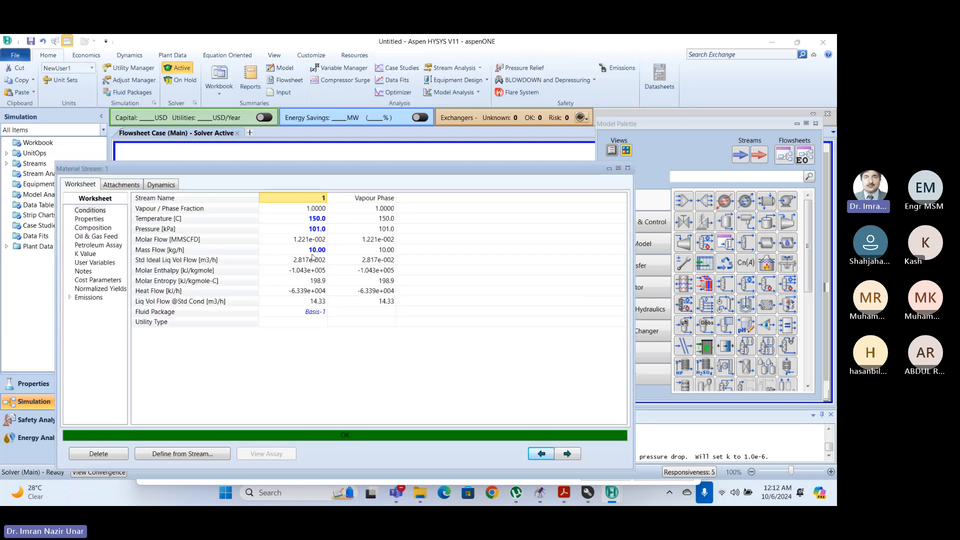
{"action": "mouse_move", "coordinate": [319, 230]}
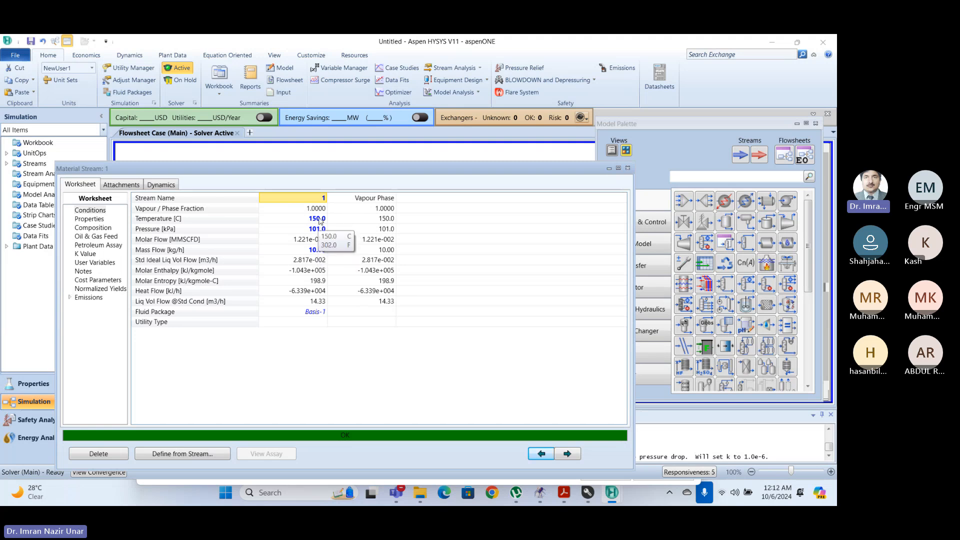
{"action": "left_click", "coordinate": [627, 168]}
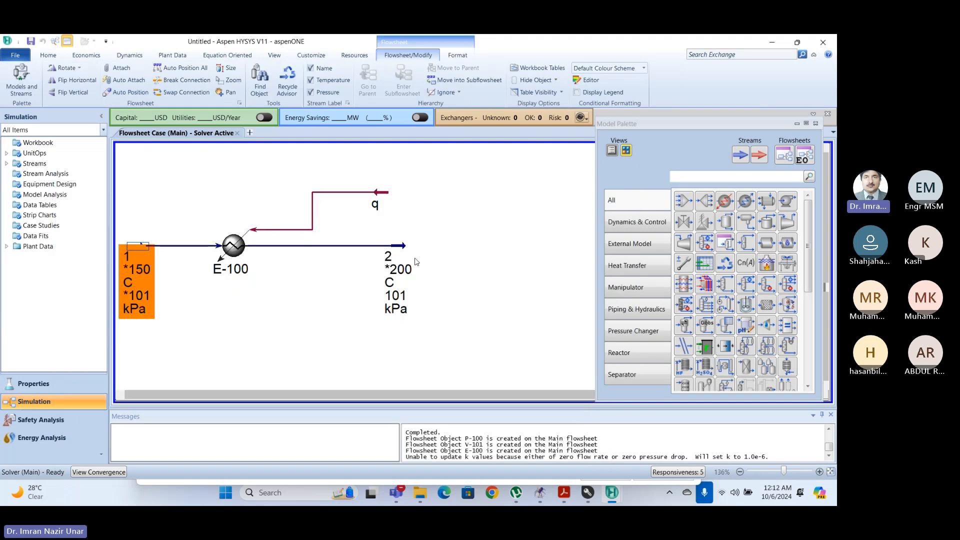
{"action": "mouse_move", "coordinate": [392, 256]}
{"action": "left_click", "coordinate": [157, 228]}
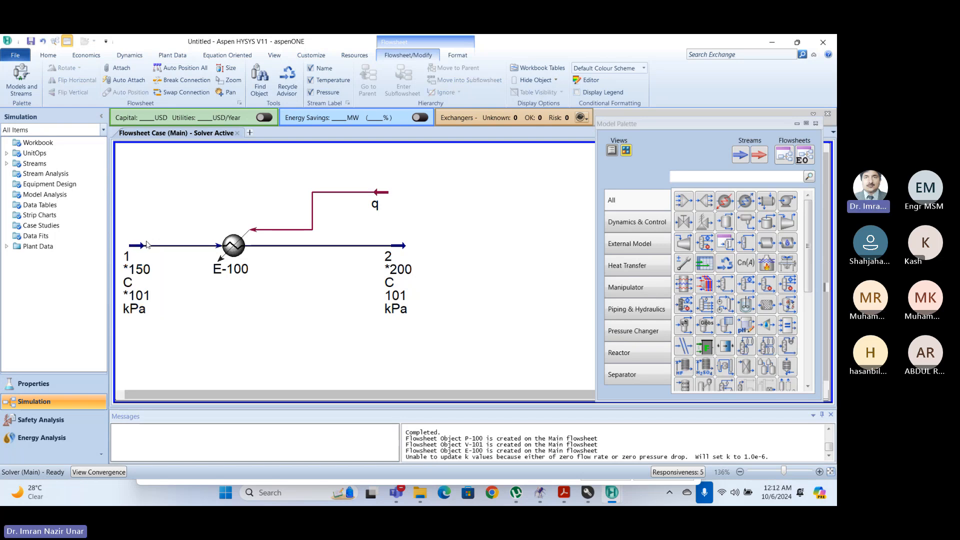
Examine the composition of inlet stream 1 and its calculated properties, including heat capacity and specific heat.
{"action": "double_click", "coordinate": [137, 246]}
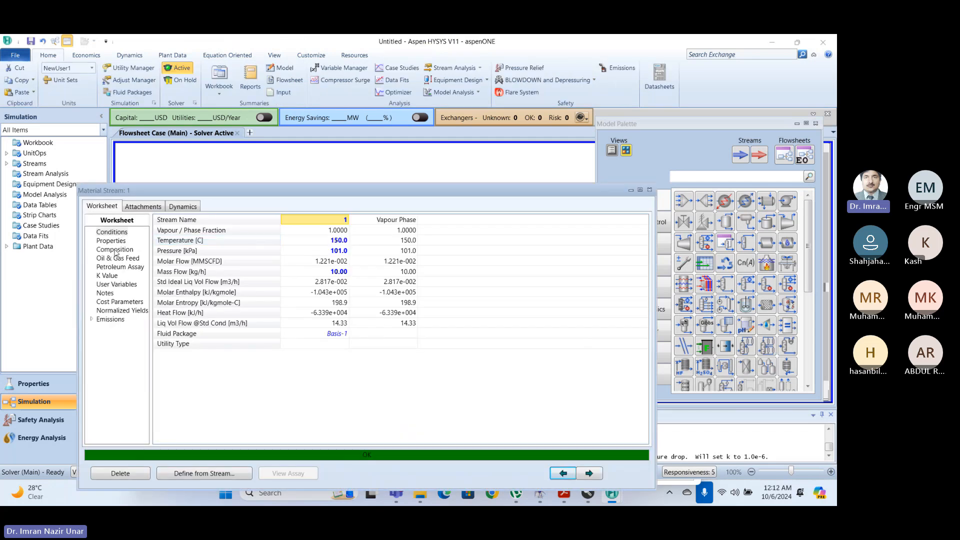
{"action": "left_click", "coordinate": [118, 250]}
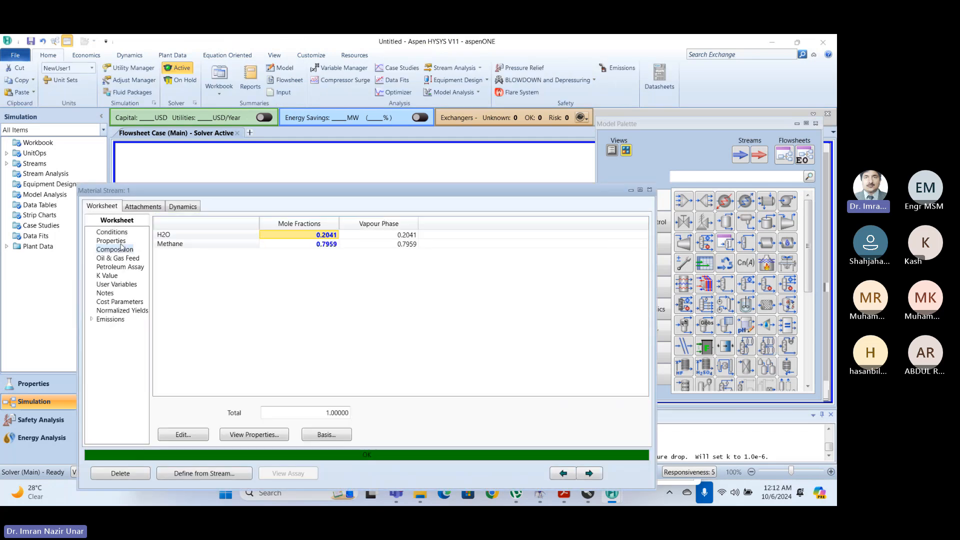
{"action": "left_click", "coordinate": [120, 242]}
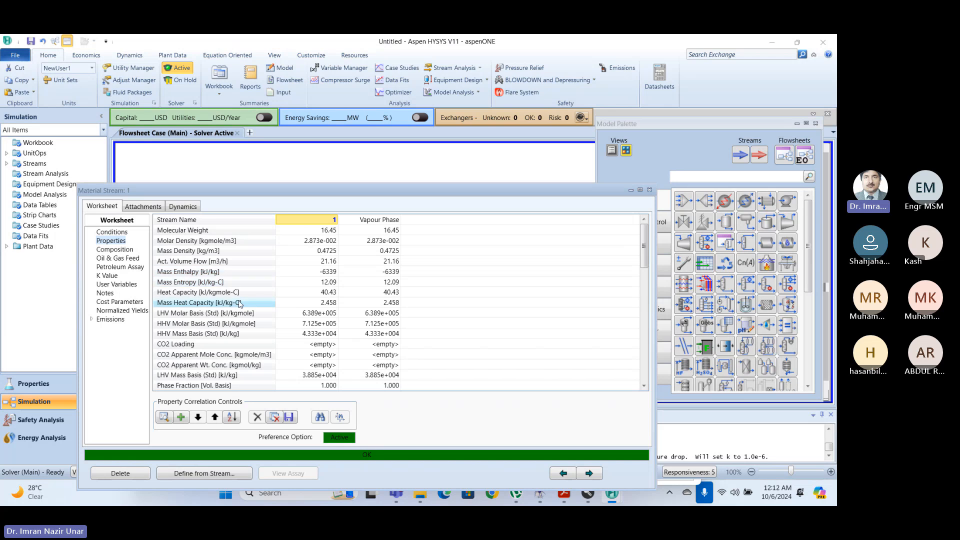
{"action": "scroll", "coordinate": [241, 310], "scroll_direction": "down", "scroll_amount": 1}
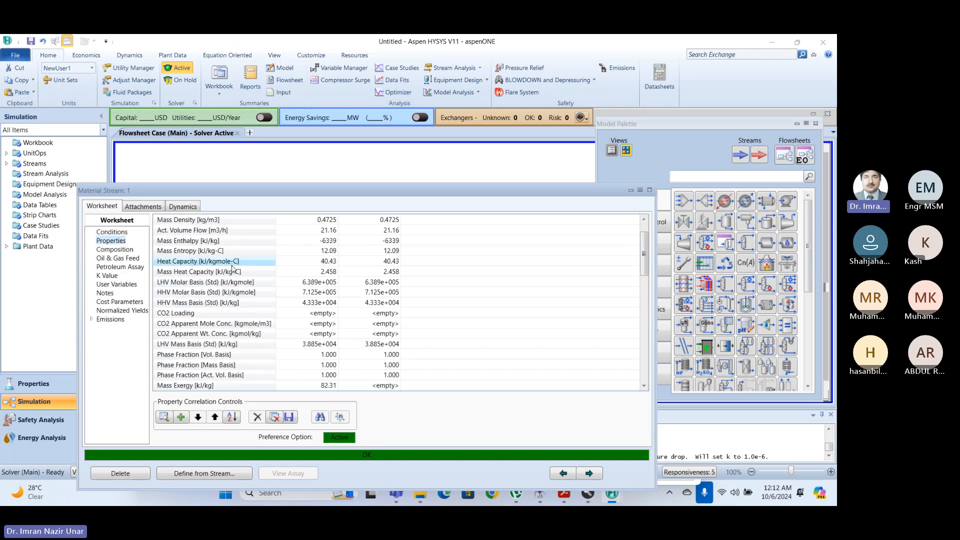
{"action": "scroll", "coordinate": [246, 336], "scroll_direction": "down", "scroll_amount": 2}
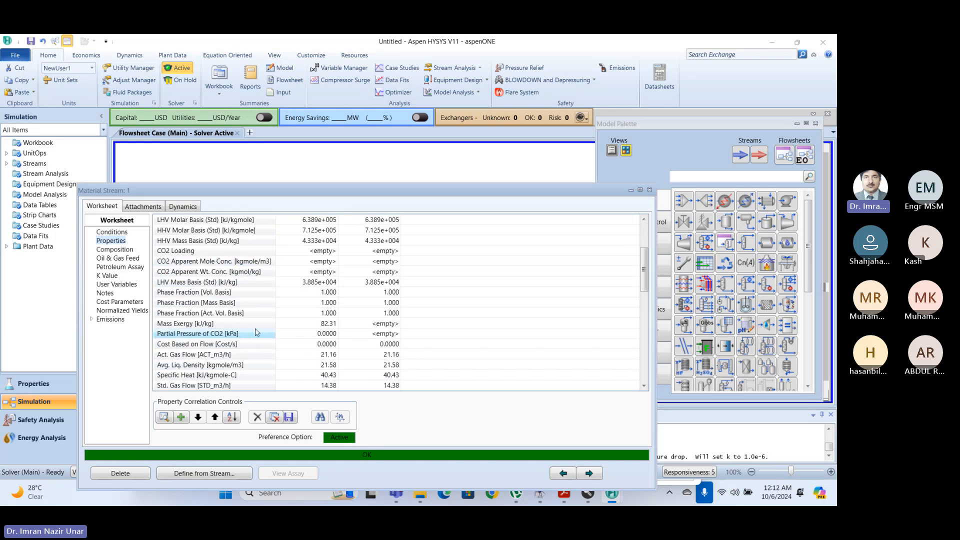
{"action": "scroll", "coordinate": [252, 330], "scroll_direction": "up", "scroll_amount": 3}
{"action": "scroll", "coordinate": [234, 320], "scroll_direction": "down", "scroll_amount": 1}
{"action": "scroll", "coordinate": [220, 313], "scroll_direction": "down", "scroll_amount": 1}
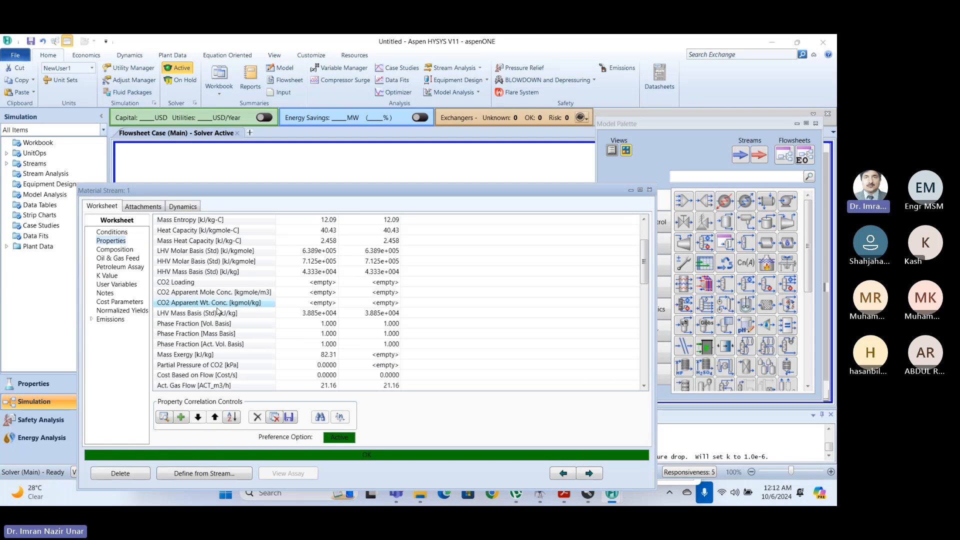
{"action": "scroll", "coordinate": [215, 328], "scroll_direction": "down", "scroll_amount": 1}
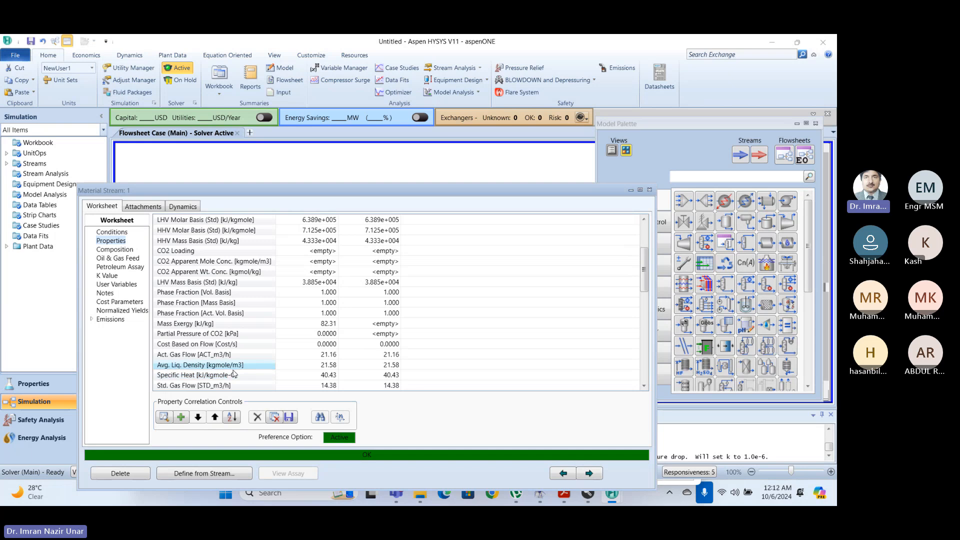
{"action": "mouse_move", "coordinate": [333, 380]}
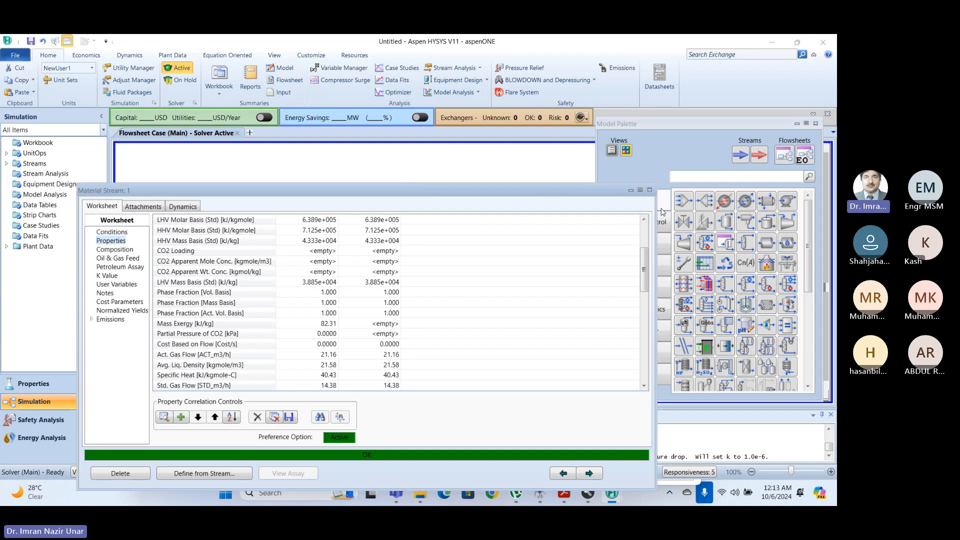
{"action": "left_click", "coordinate": [650, 189]}
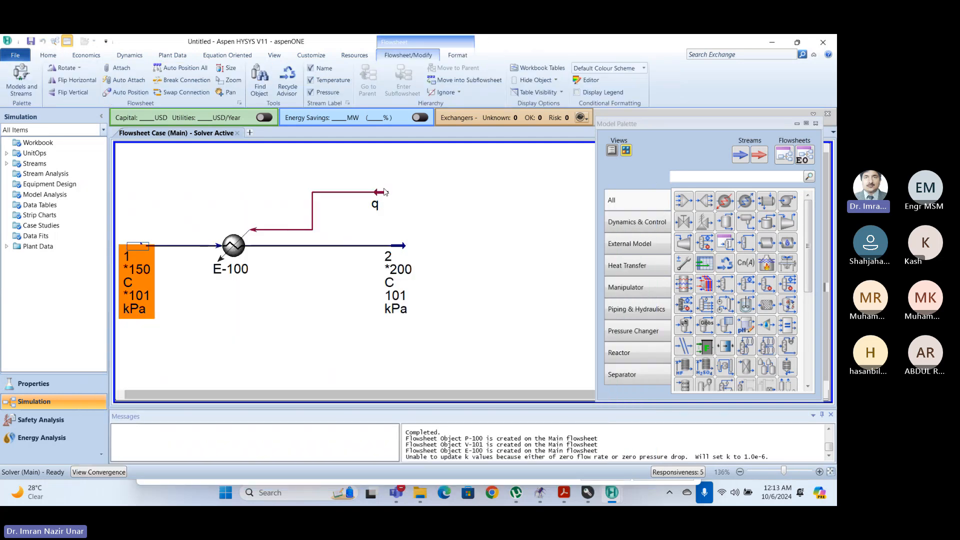
Check energy stream q on the flowsheet and open the conditions worksheet of inlet stream 1 to review its flow.
{"action": "mouse_move", "coordinate": [384, 198]}
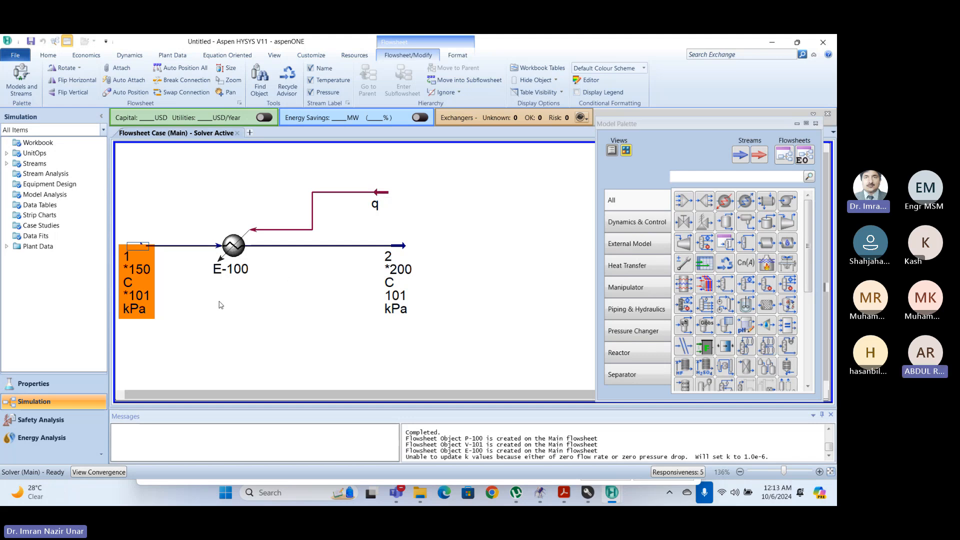
{"action": "left_click", "coordinate": [169, 220]}
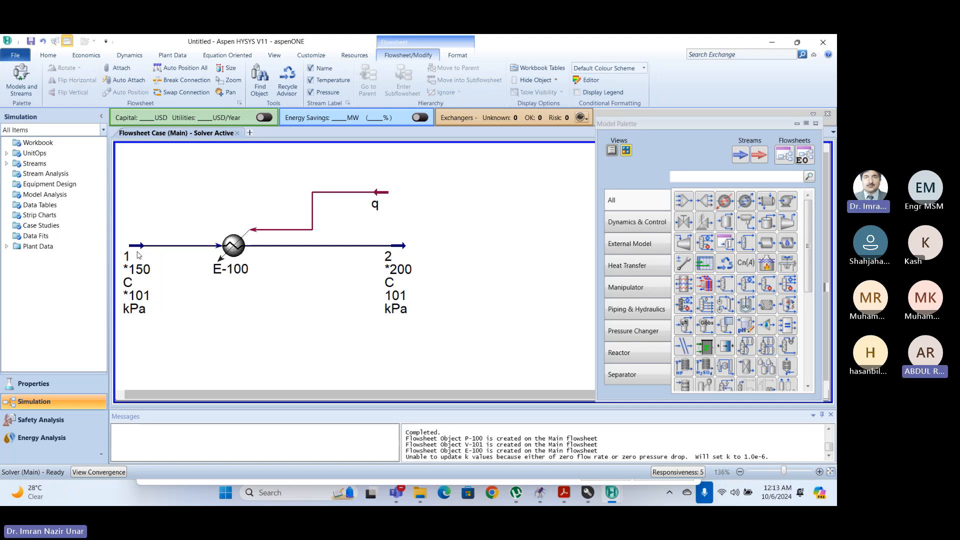
{"action": "double_click", "coordinate": [145, 247]}
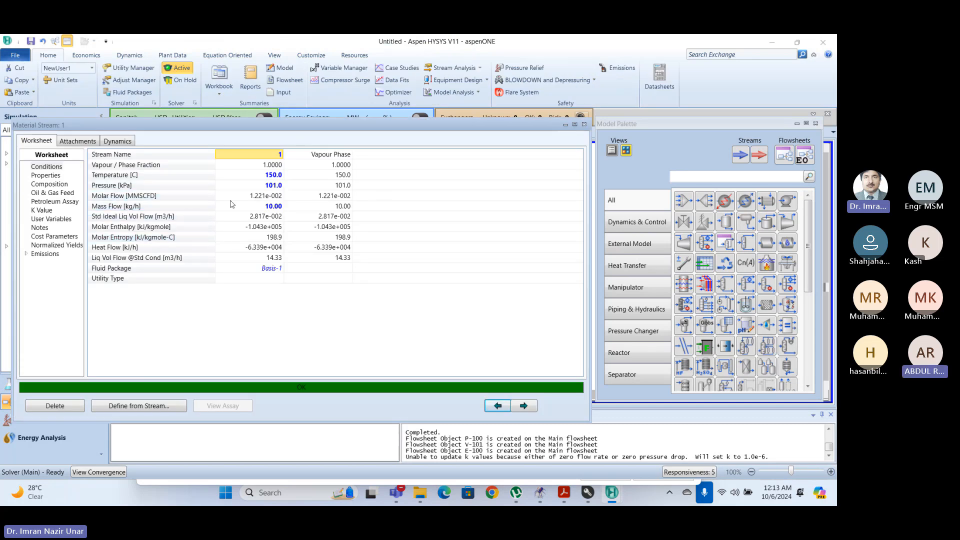
{"action": "mouse_move", "coordinate": [266, 202]}
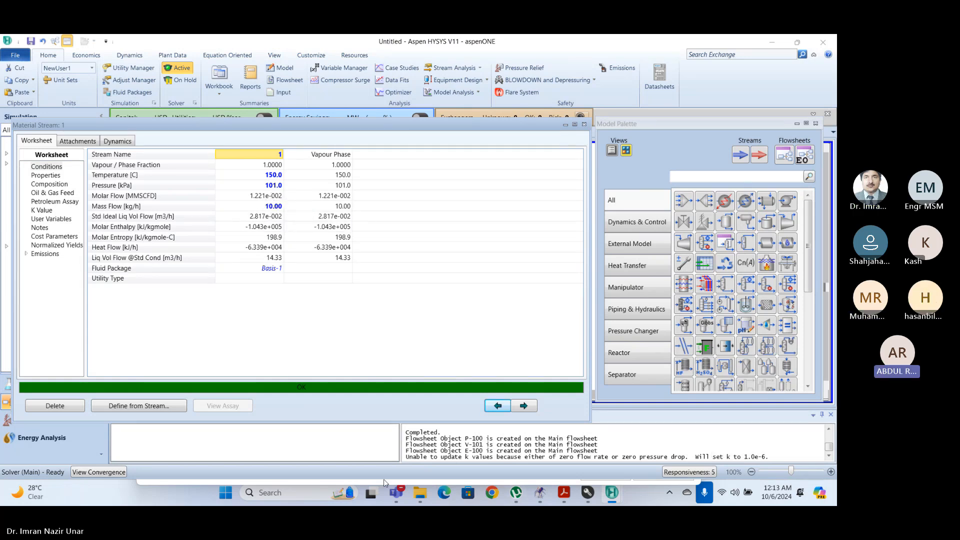
Switch to the Teams meeting, admit the participant waiting in the lobby, and return to the HYSYS stream worksheet.
{"action": "left_click", "coordinate": [396, 492]}
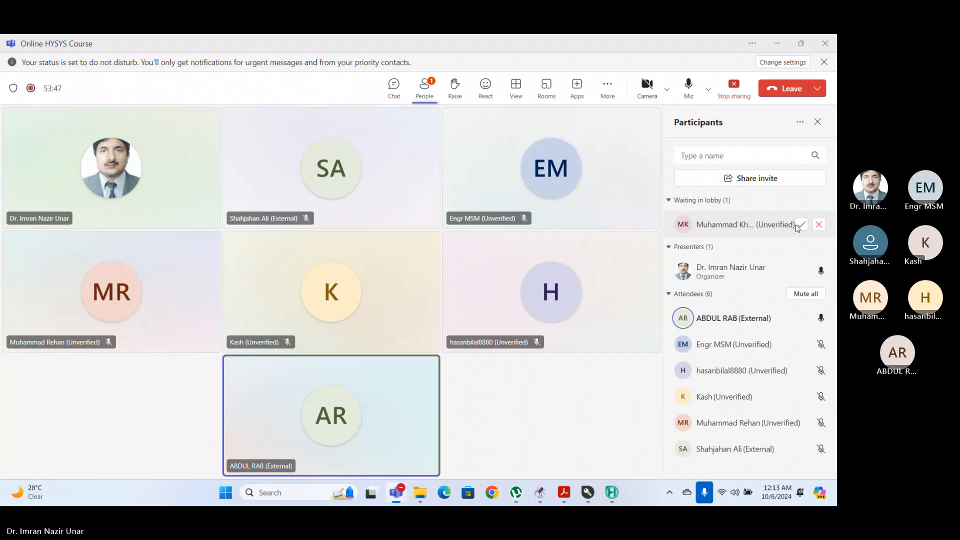
{"action": "left_click", "coordinate": [794, 224]}
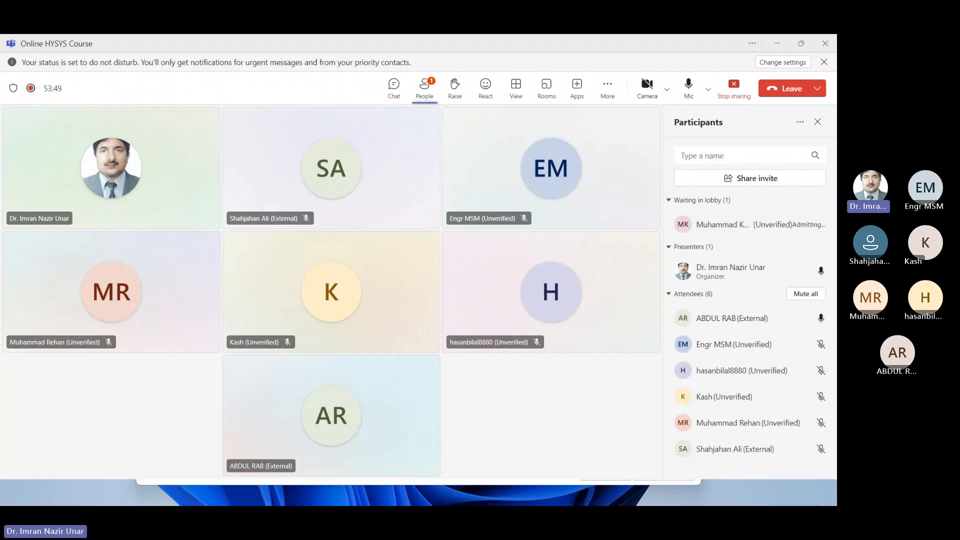
{"action": "left_click", "coordinate": [777, 43]}
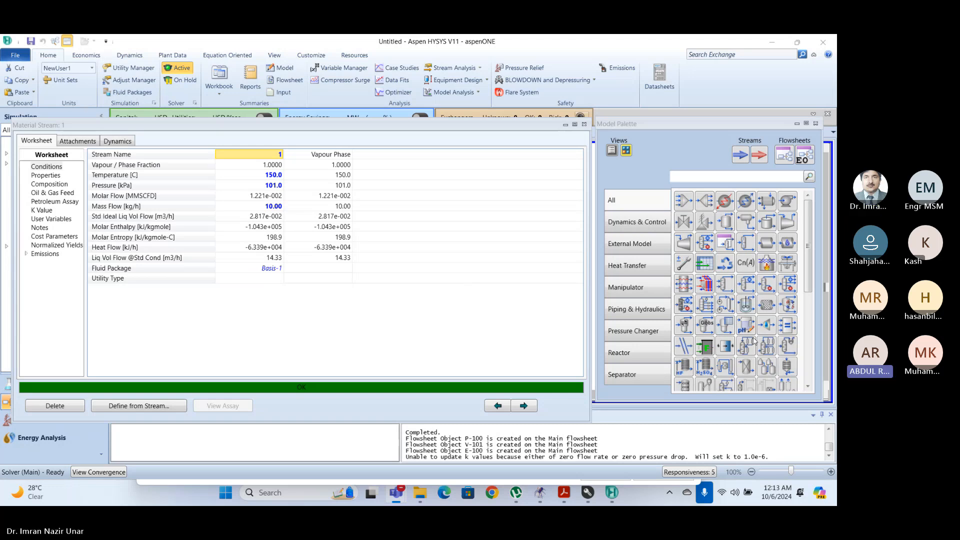
Set the Molar Flow display unit of unit set NewUser1 to kgmole/h.
{"action": "left_click", "coordinate": [106, 260]}
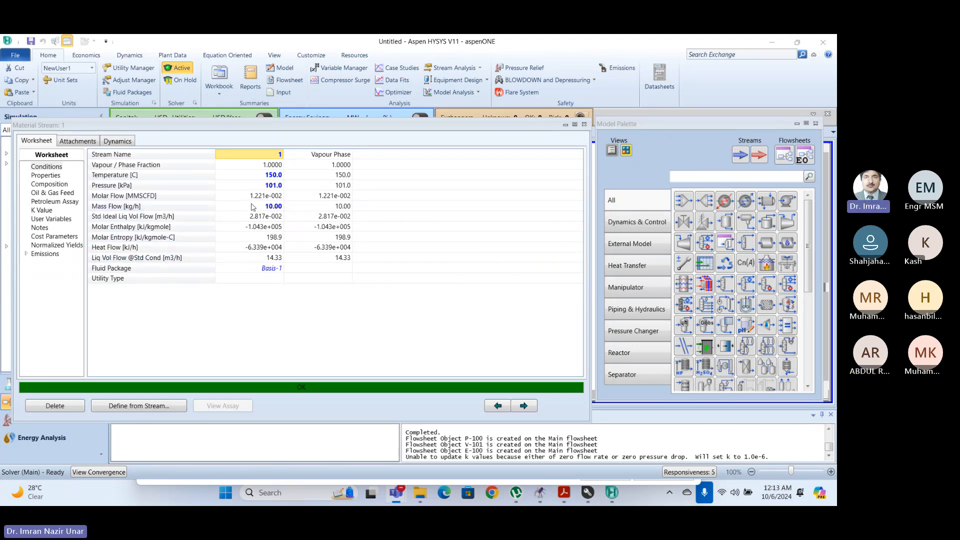
{"action": "left_click", "coordinate": [150, 195]}
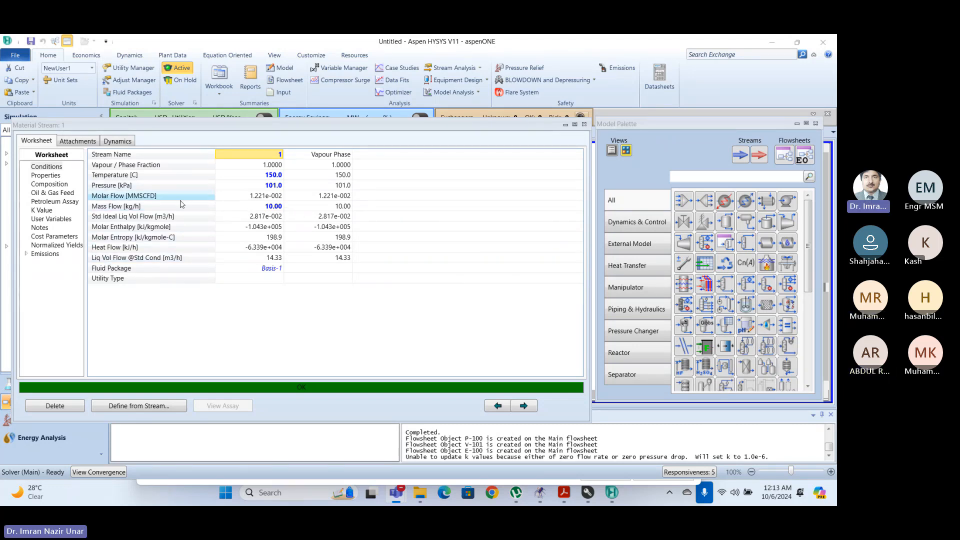
{"action": "left_click", "coordinate": [74, 85]}
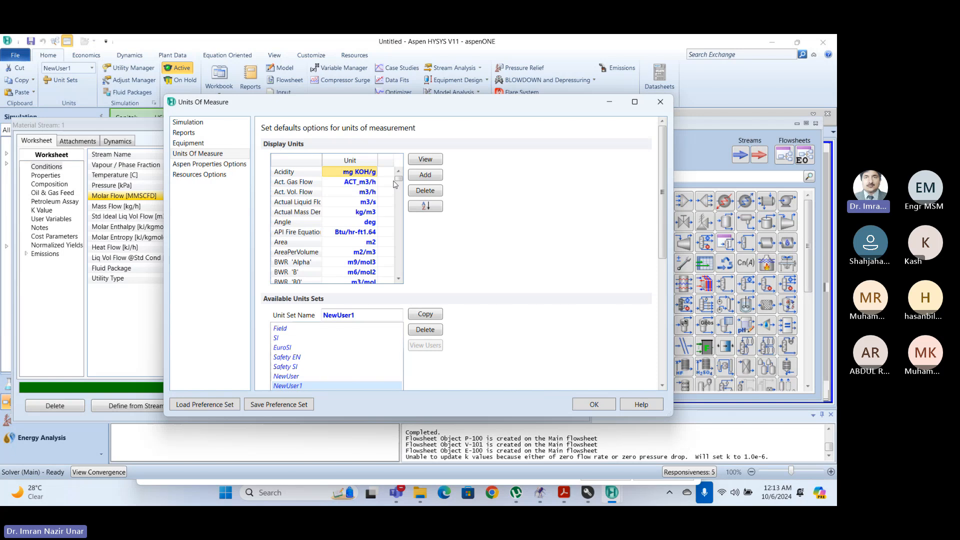
{"action": "left_click_drag", "start_coordinate": [394, 181], "coordinate": [402, 229]}
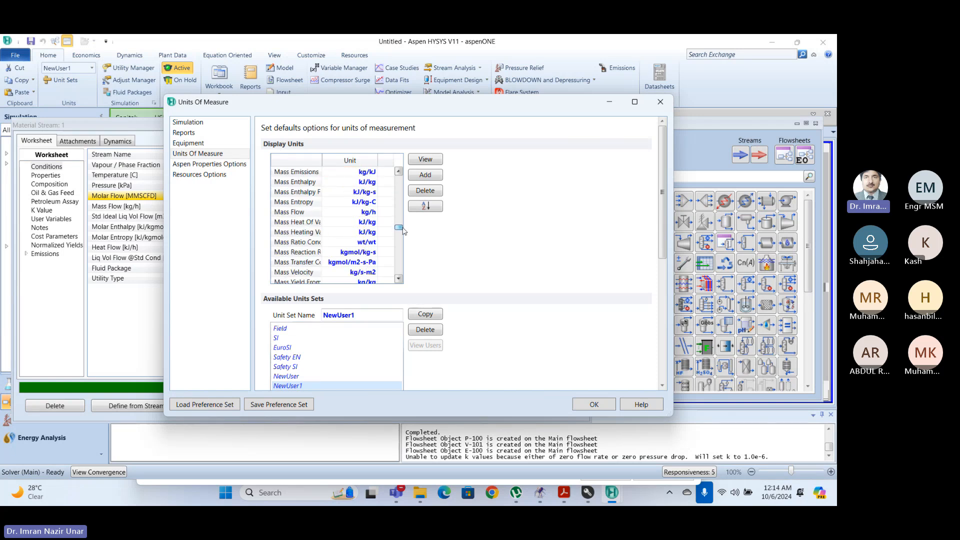
{"action": "left_click", "coordinate": [318, 243]}
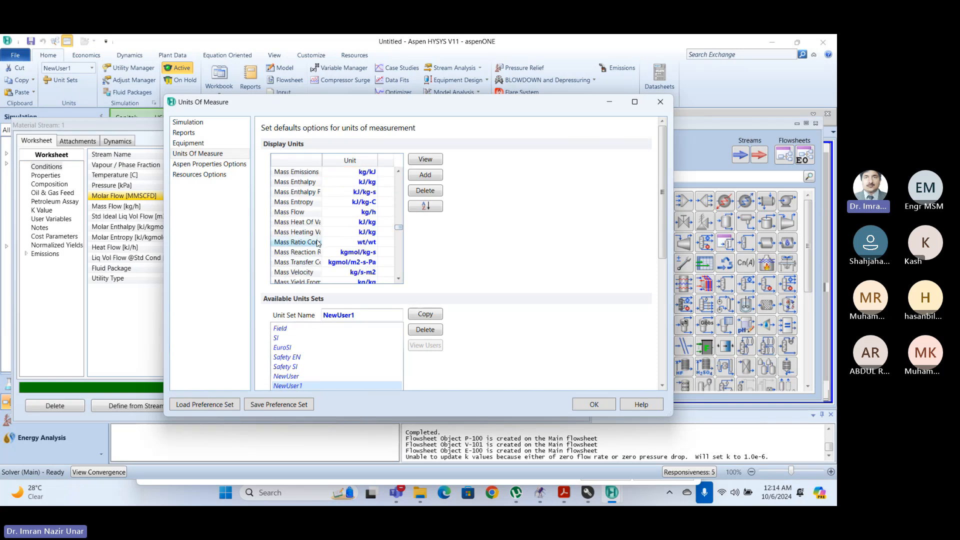
{"action": "scroll", "coordinate": [318, 243], "scroll_direction": "down", "scroll_amount": 2}
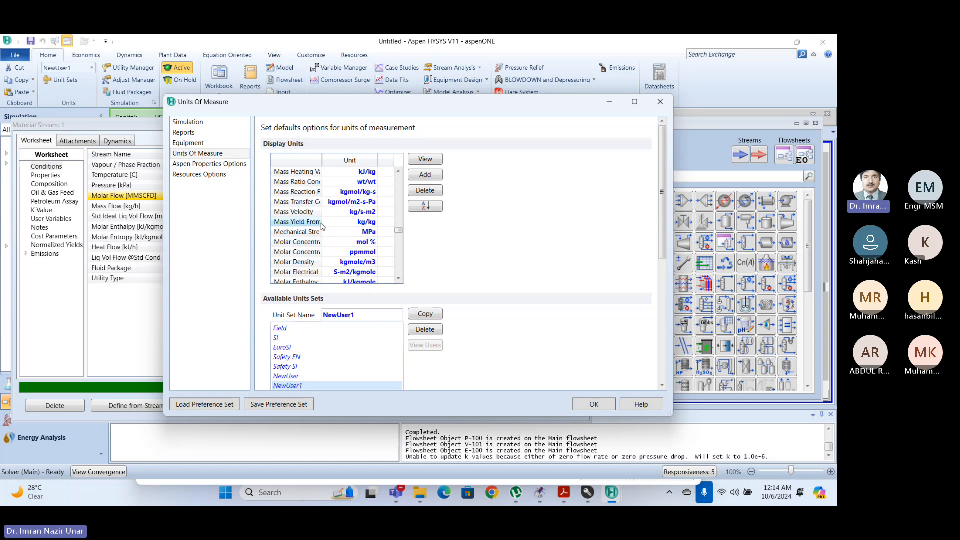
{"action": "scroll", "coordinate": [318, 253], "scroll_direction": "down", "scroll_amount": 1}
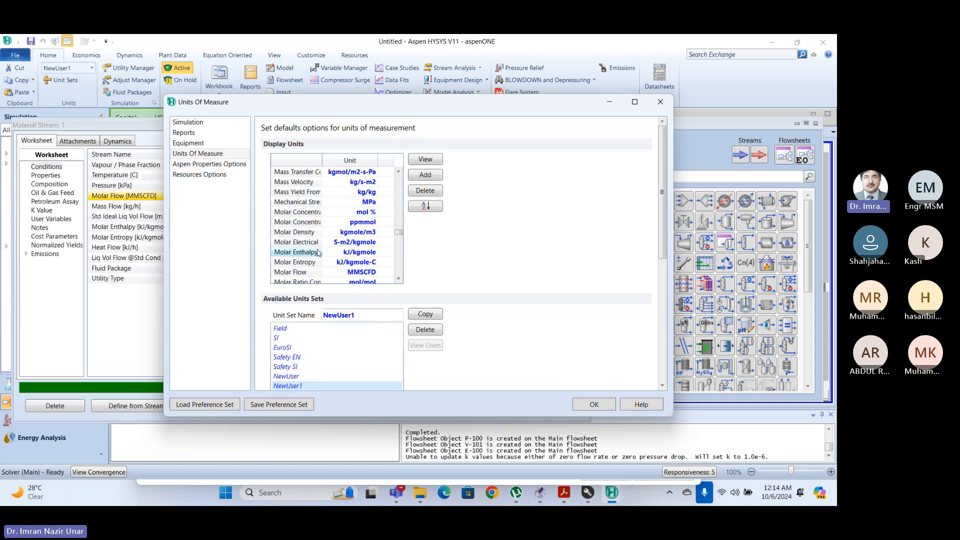
{"action": "left_click", "coordinate": [380, 272]}
{"action": "left_click", "coordinate": [375, 272]}
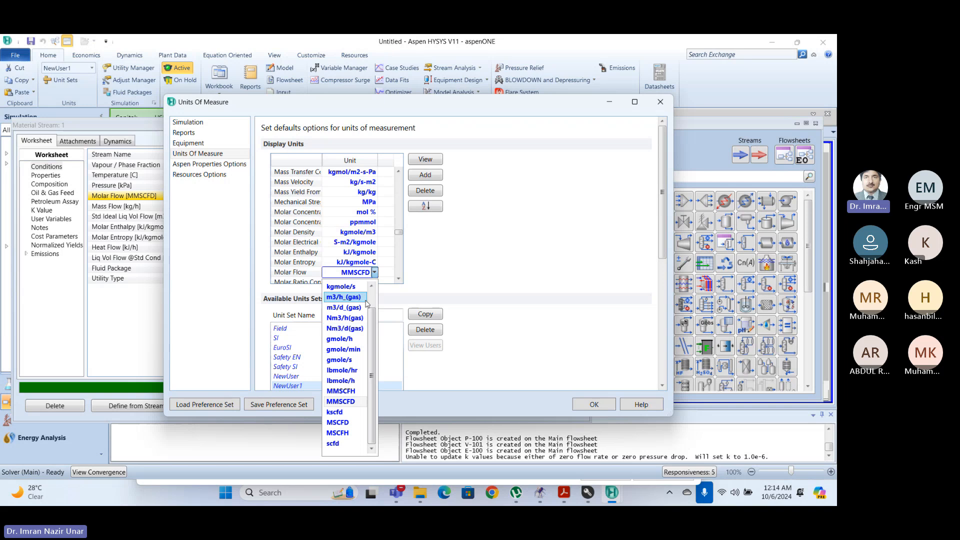
{"action": "scroll", "coordinate": [359, 306], "scroll_direction": "up", "scroll_amount": 1}
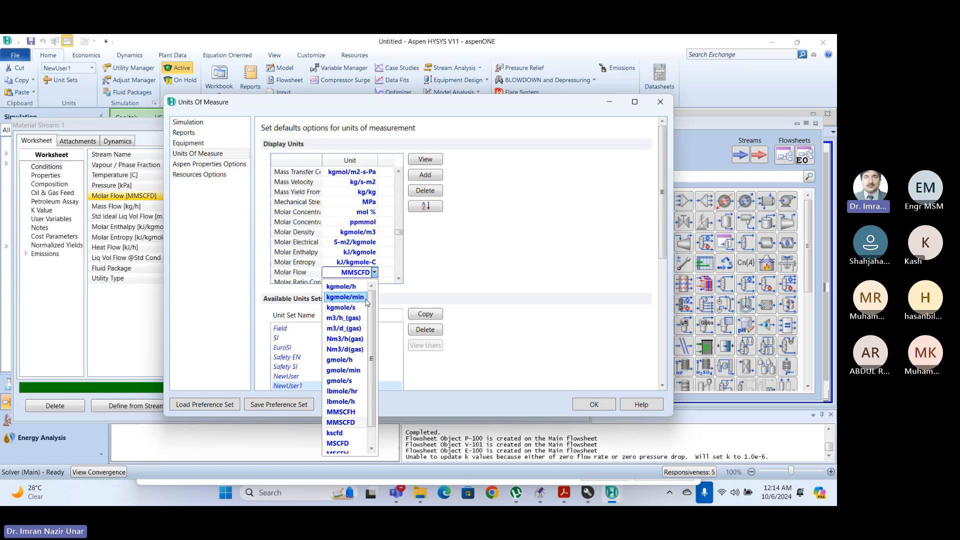
{"action": "left_click", "coordinate": [345, 286]}
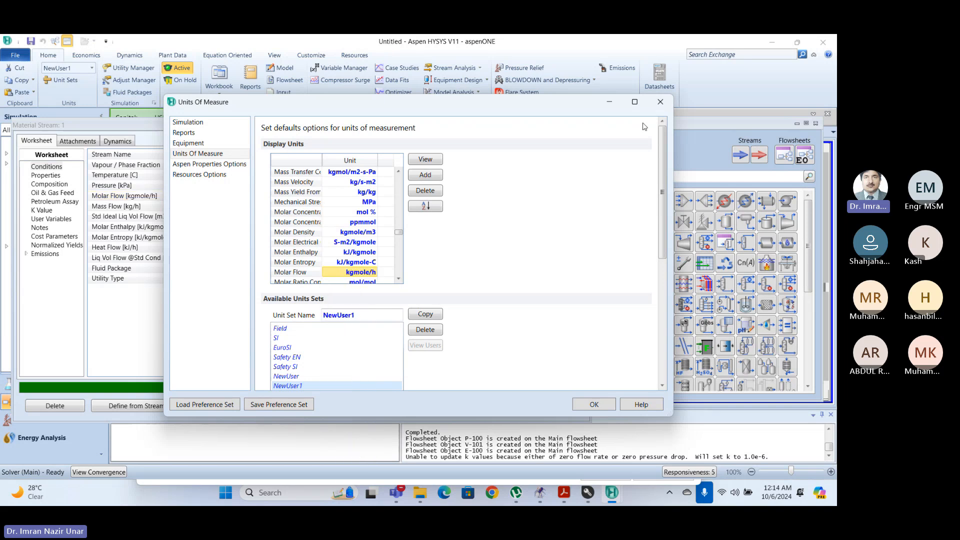
{"action": "left_click", "coordinate": [660, 102]}
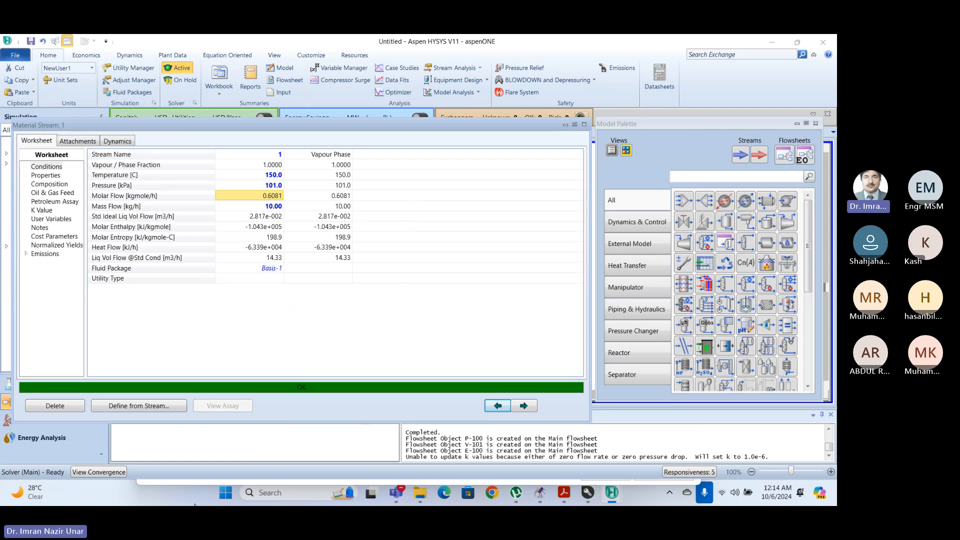
Open a blank Word document and write the stream's molar flow in it as "Molar flow =0.6081 kgmole/h".
{"action": "left_click", "coordinate": [225, 493]}
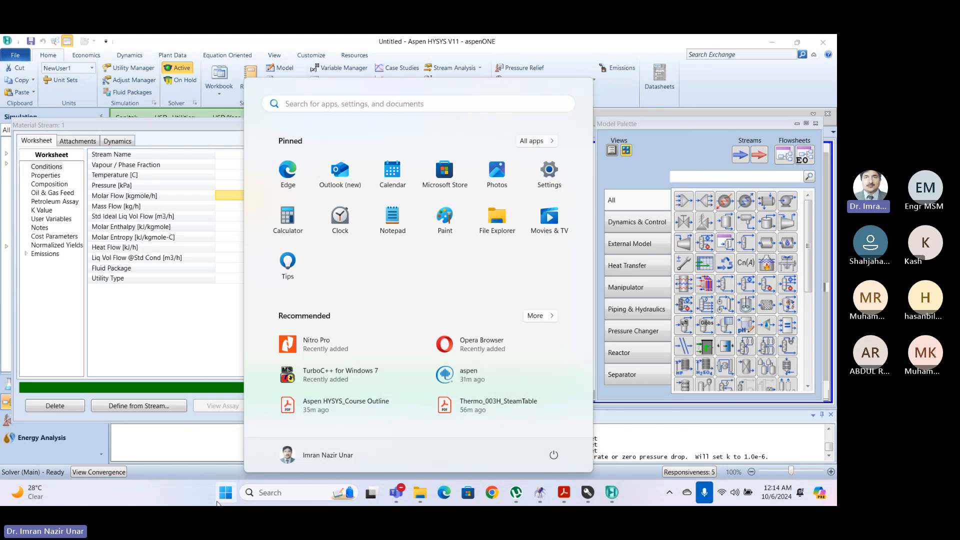
{"action": "type", "text": "wor"}
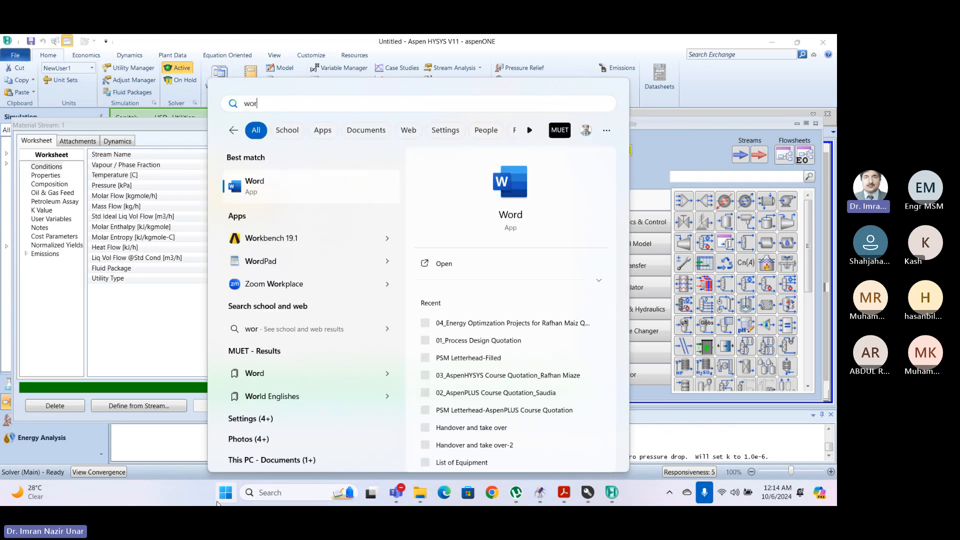
{"action": "key", "text": "Return"}
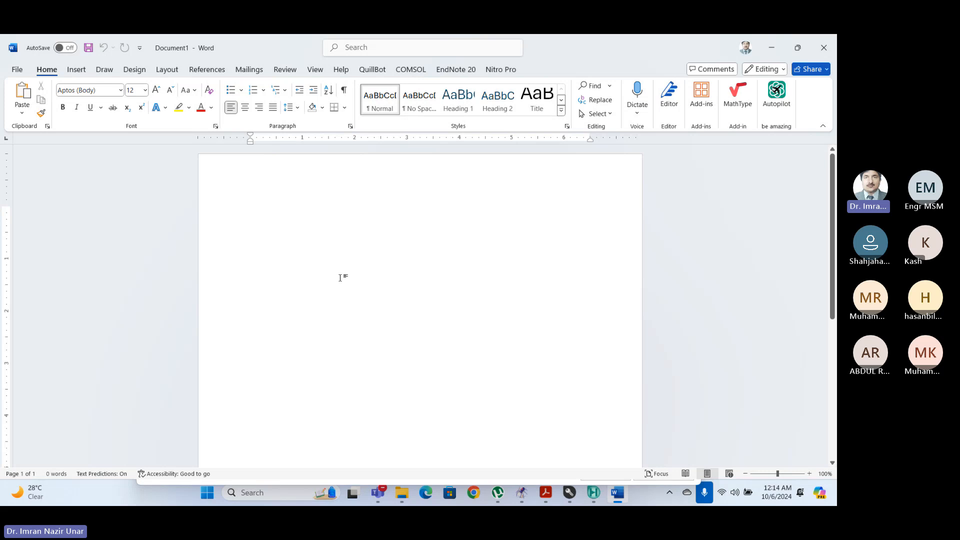
{"action": "type", "text": "Molar fl"}
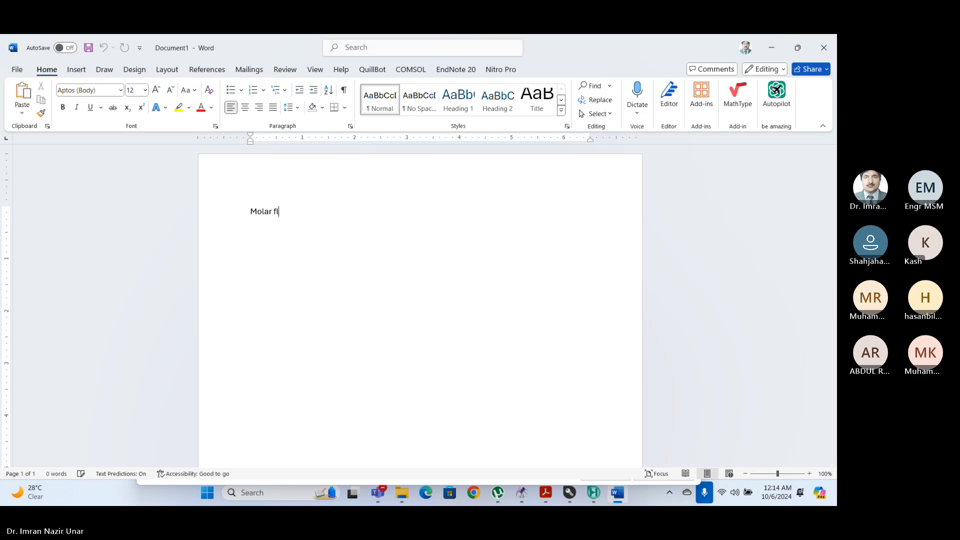
{"action": "type", "text": "ow ="}
{"action": "key", "text": "alt+Tab"}
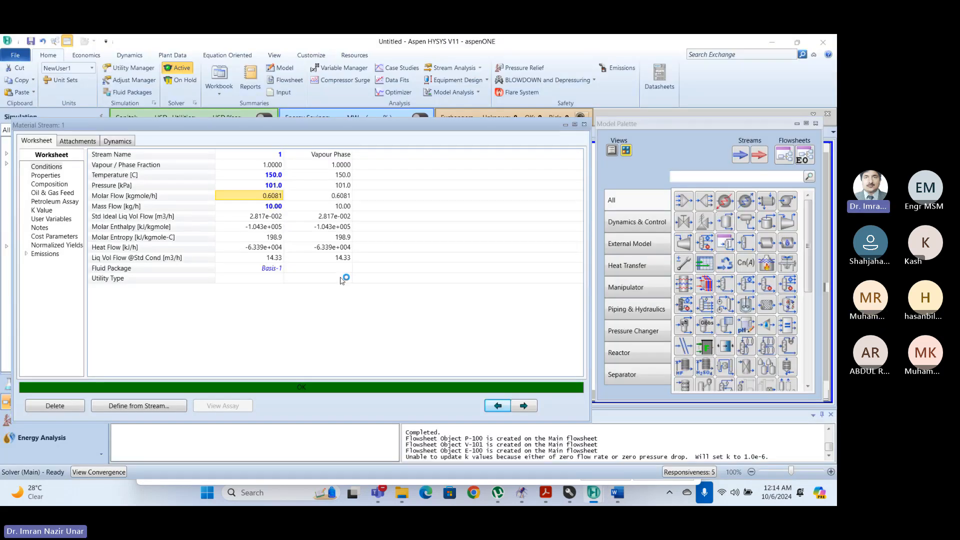
{"action": "key", "text": "alt+Tab"}
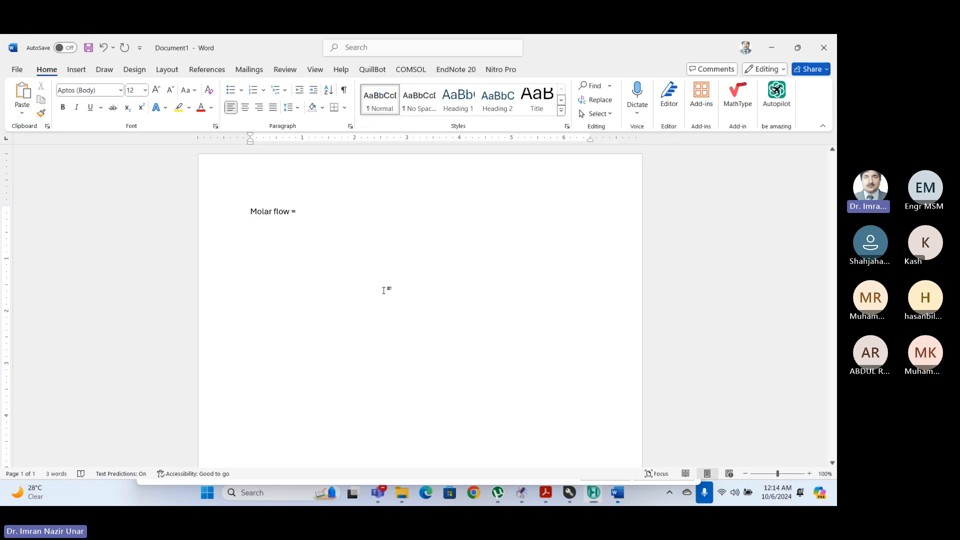
{"action": "type", "text": "0.6081 kg"}
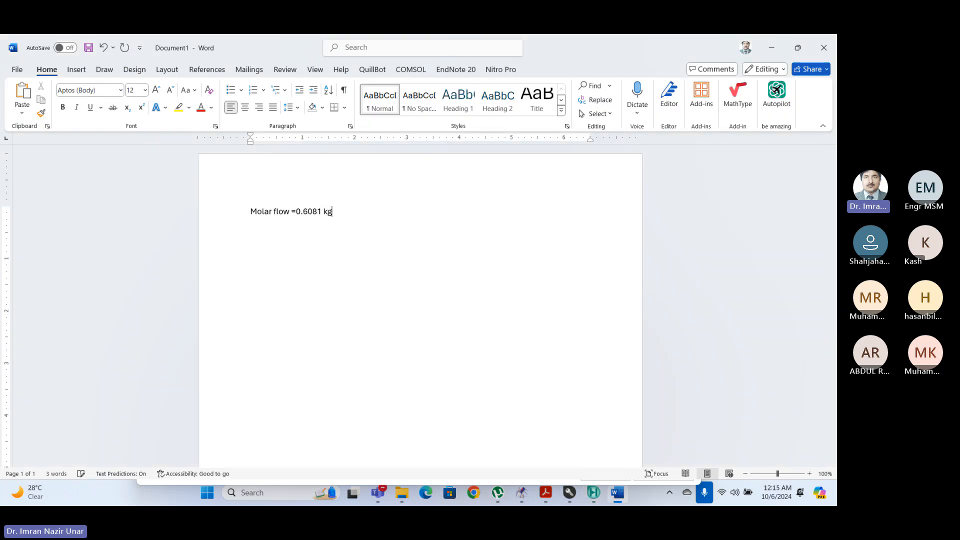
{"action": "type", "text": "mole/h"}
Add the inlet and outlet temperatures to the Word notes as "Ti = 150 C" and "To = 200 C".
{"action": "key", "text": "alt+Tab"}
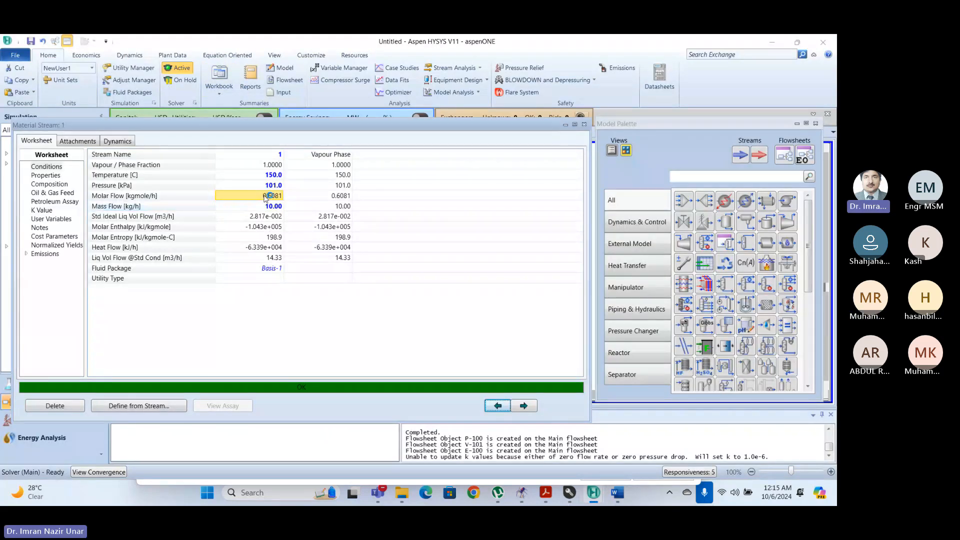
{"action": "key", "text": "alt+Tab"}
{"action": "type", "text": "Ti"}
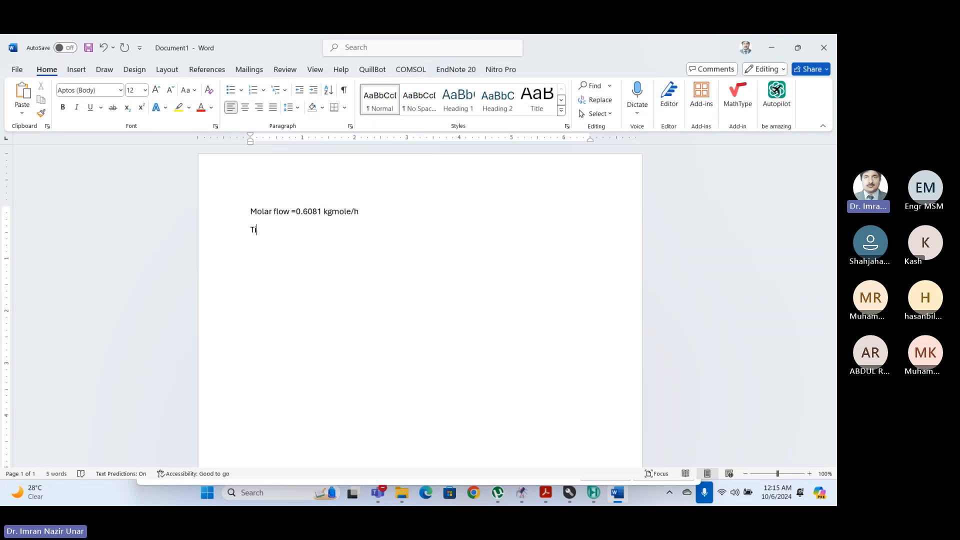
{"action": "type", "text": " = 150 C"}
{"action": "key", "text": "Return"}
{"action": "type", "text": "To = 2"}
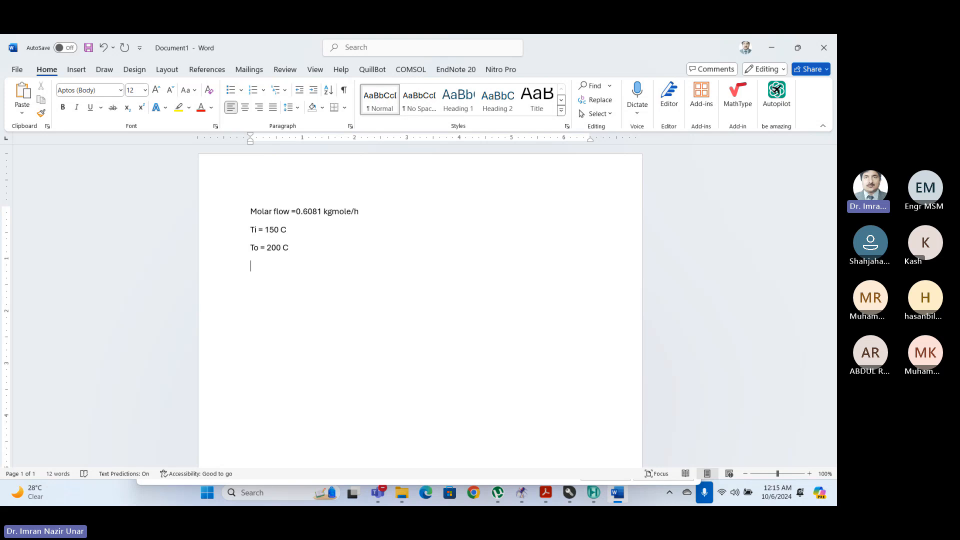
Look up the specific heat in stream 1's HYSYS properties and add "Cp = 40.43" to the Word notes.
{"action": "key", "text": "alt+Tab"}
{"action": "left_click", "coordinate": [46, 175]}
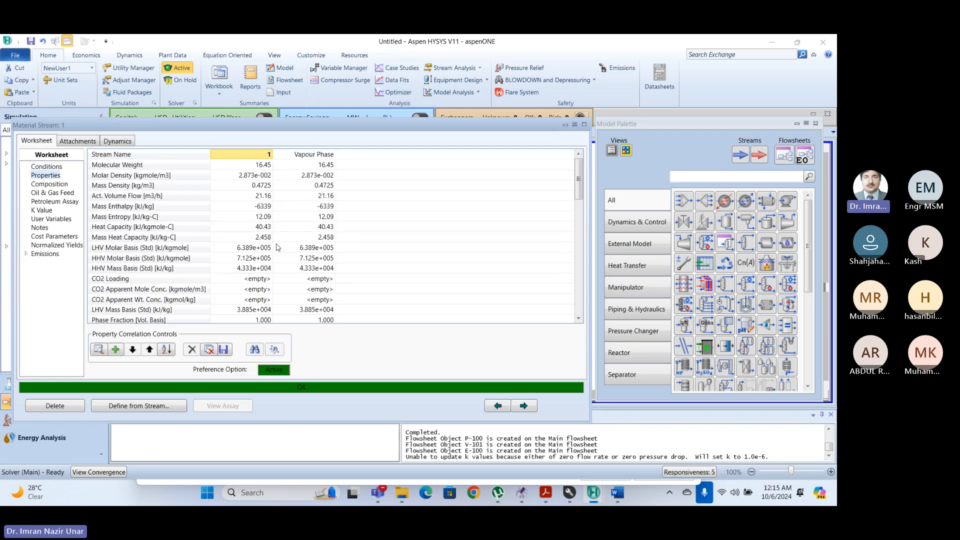
{"action": "scroll", "coordinate": [158, 301], "scroll_direction": "down", "scroll_amount": 2}
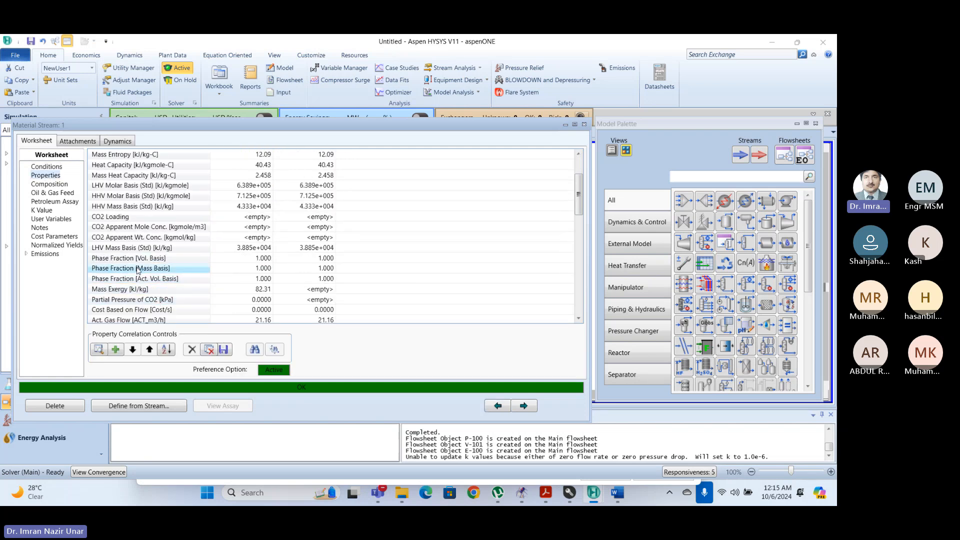
{"action": "scroll", "coordinate": [138, 270], "scroll_direction": "down", "scroll_amount": 3}
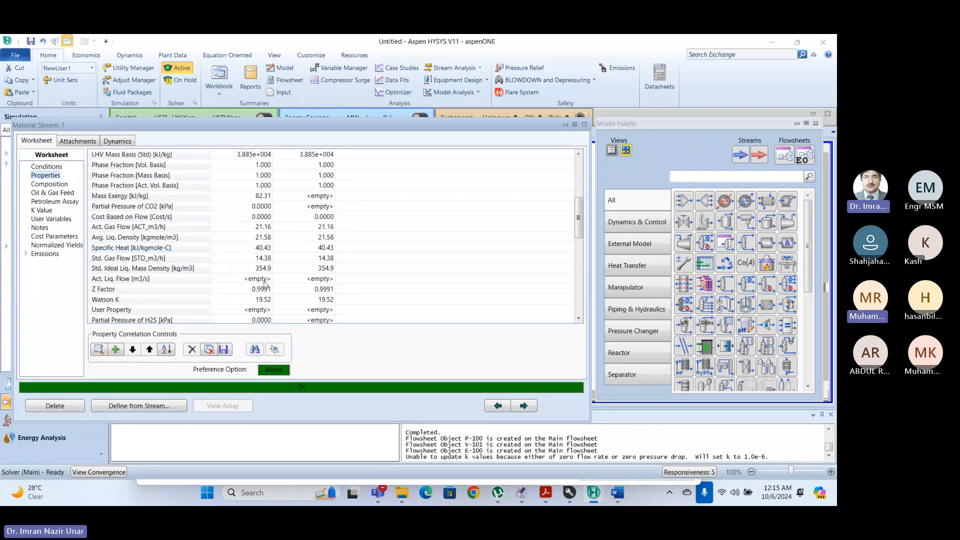
{"action": "key", "text": "alt+Tab"}
{"action": "type", "text": "C"}
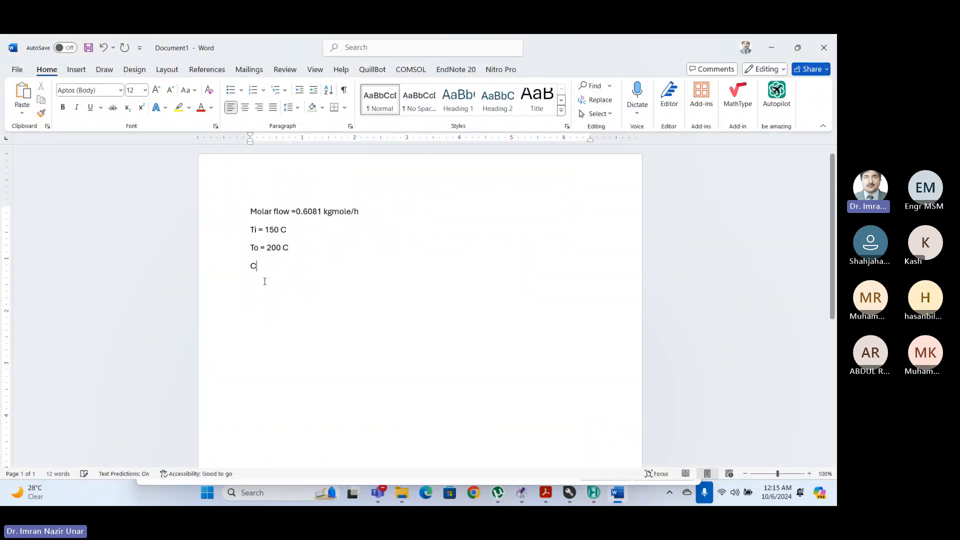
{"action": "type", "text": "p = 40"}
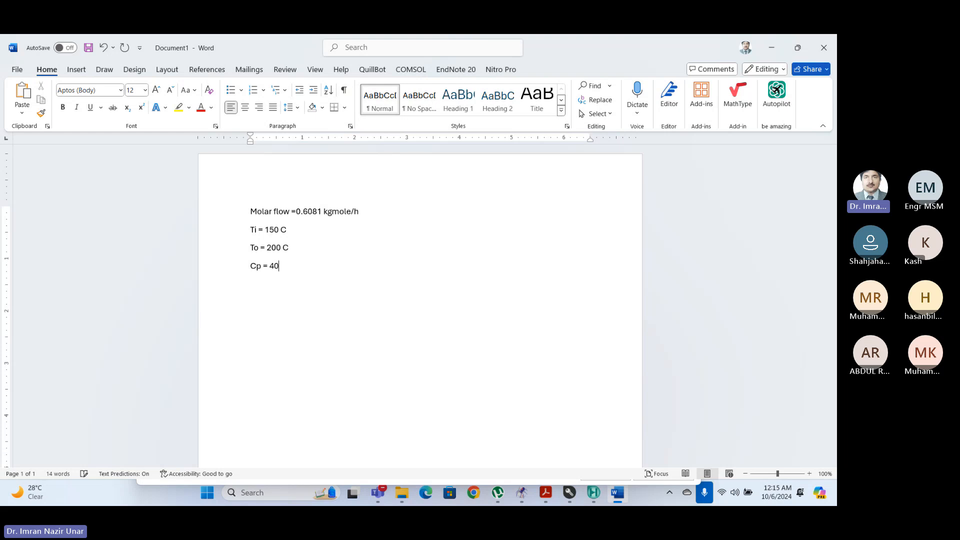
{"action": "type", "text": "4"}
{"action": "key", "text": "BackSpace"}
{"action": "type", "text": "."}
{"action": "type", "text": "43 "}
Check the specific heat unit in HYSYS and complete the Cp line in Word with the unit "kJ/kgmole C".
{"action": "type", "text": "gm"}
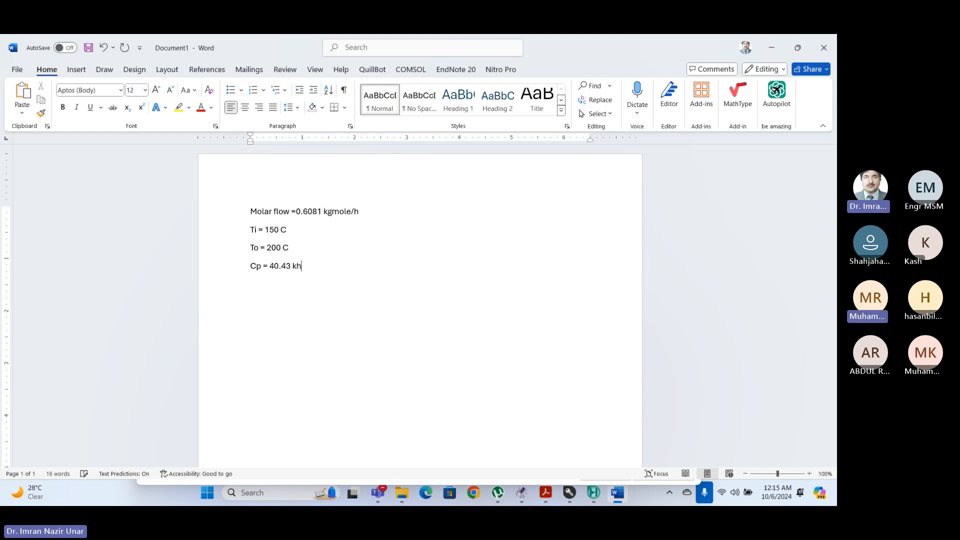
{"action": "key", "text": "BackSpace"}
{"action": "key", "text": "BackSpace"}
{"action": "key", "text": "BackSpace"}
{"action": "type", "text": "g"}
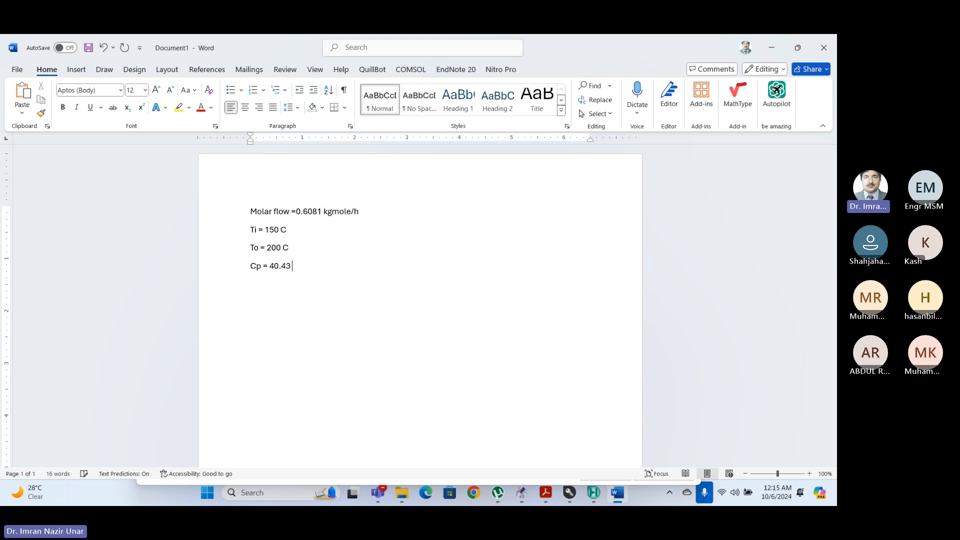
{"action": "type", "text": "kgmole/"}
{"action": "key", "text": "alt+Tab"}
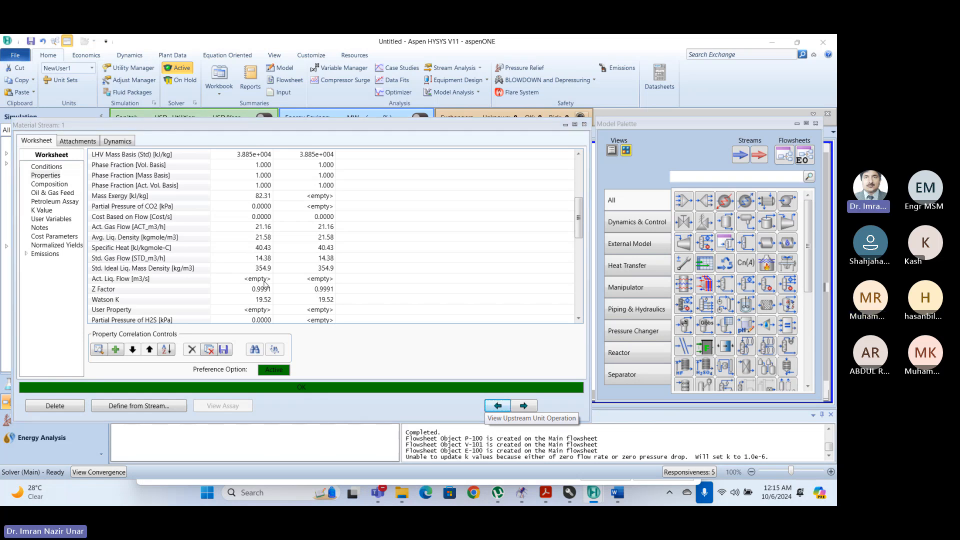
{"action": "key", "text": "alt+Tab"}
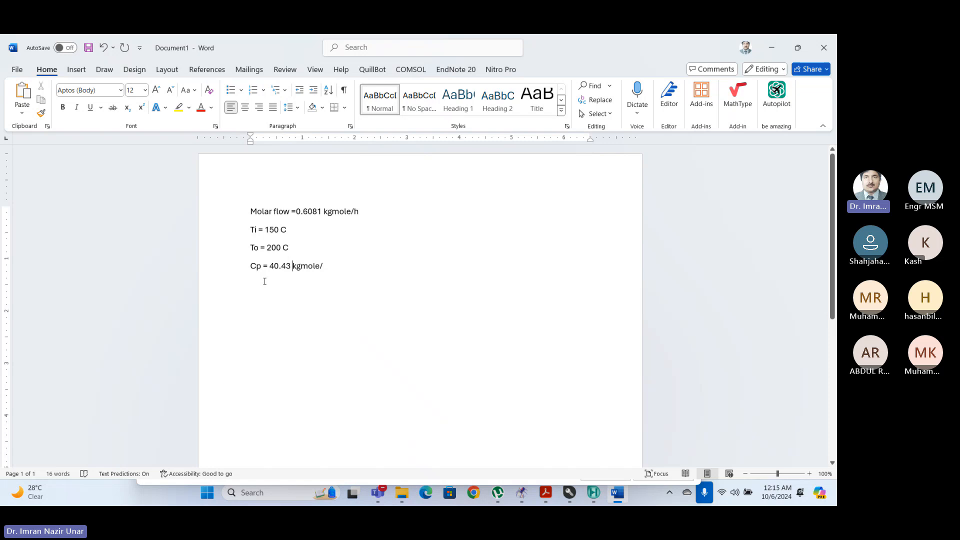
{"action": "type", "text": "kJ/"}
{"action": "key", "text": "BackSpace"}
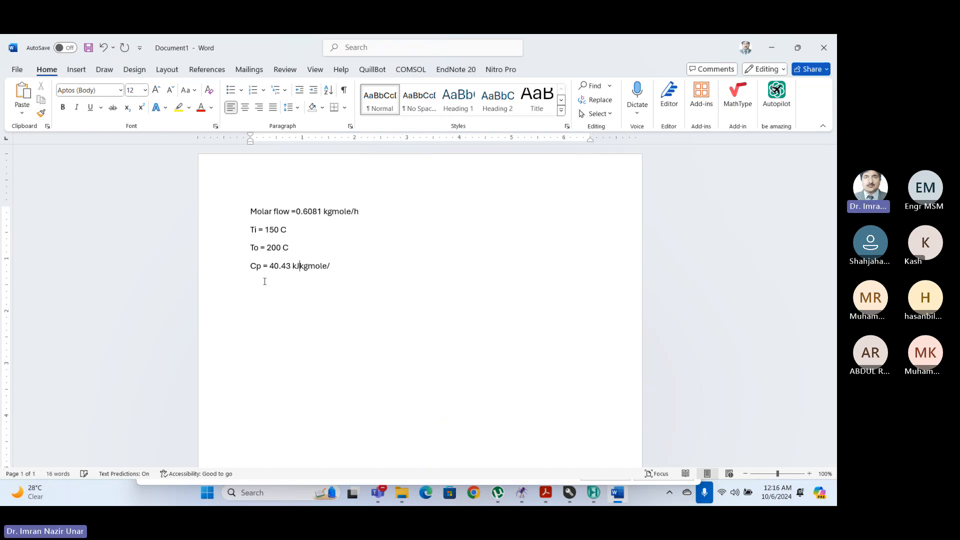
{"action": "type", "text": "/"}
{"action": "key", "text": "Left"}
{"action": "key", "text": "End"}
Add the heat duty formula "Q = mc (delta T)" and its substituted line "=0.6081 * 40.43 * (200-150)" to the Word notes.
{"action": "key", "text": "Return"}
{"action": "type", "text": "q = mc (delta"}
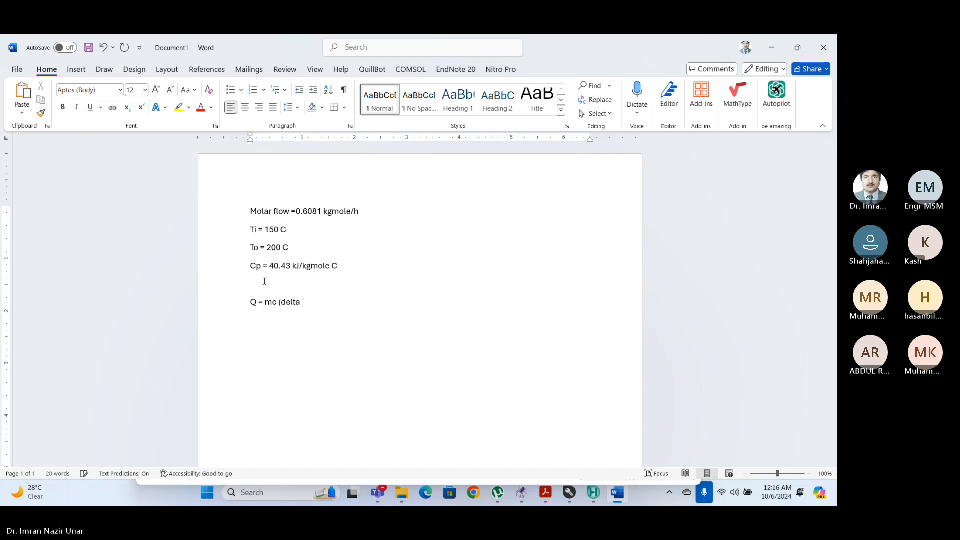
{"action": "type", "text": " T"}
{"action": "key", "text": "Return"}
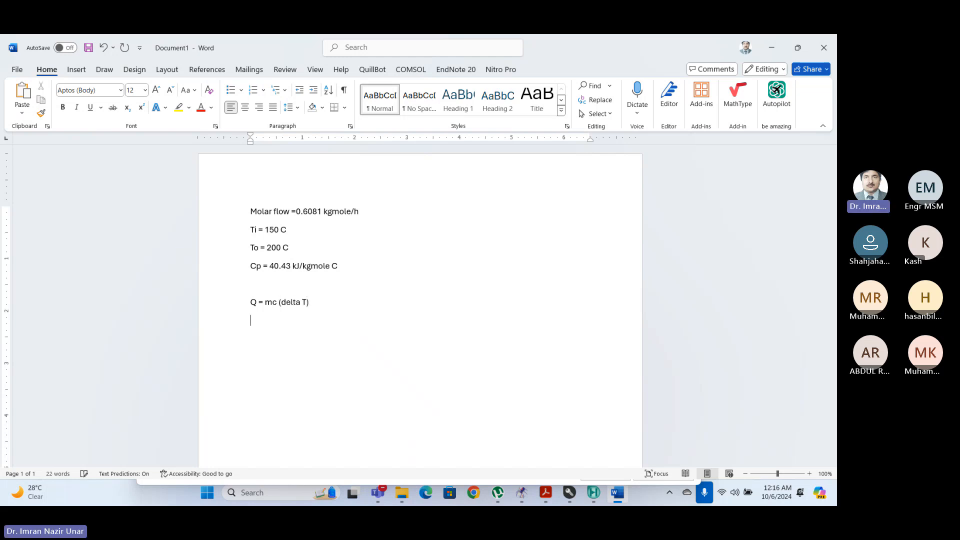
{"action": "type", "text": "="}
{"action": "type", "text": "0.6081 * 40.43 * (200-150"}
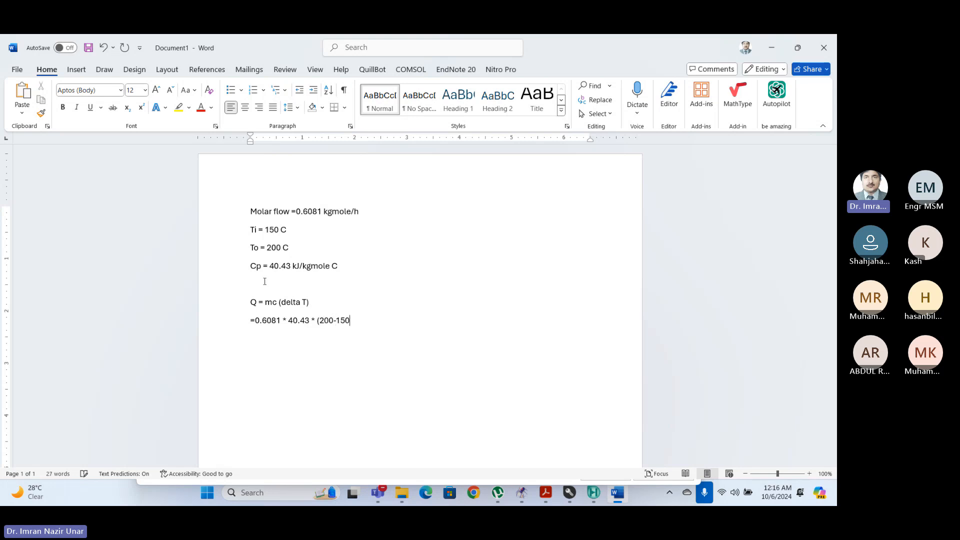
{"action": "type", "text": ")"}
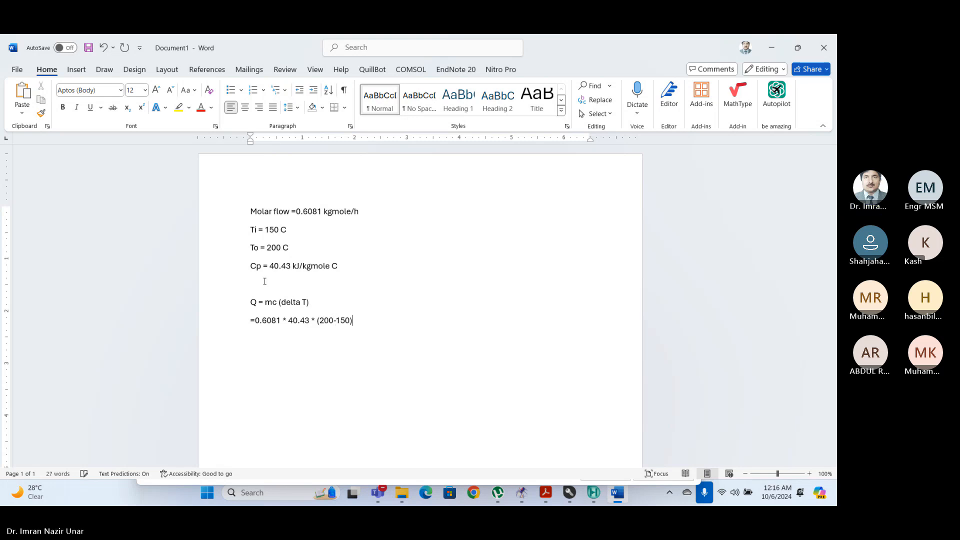
Open Calculator, place it clear of the Word notes, and enter the molar flow 0.6081 as the first factor of a multiplication.
{"action": "left_click", "coordinate": [246, 495]}
{"action": "type", "text": "ca"}
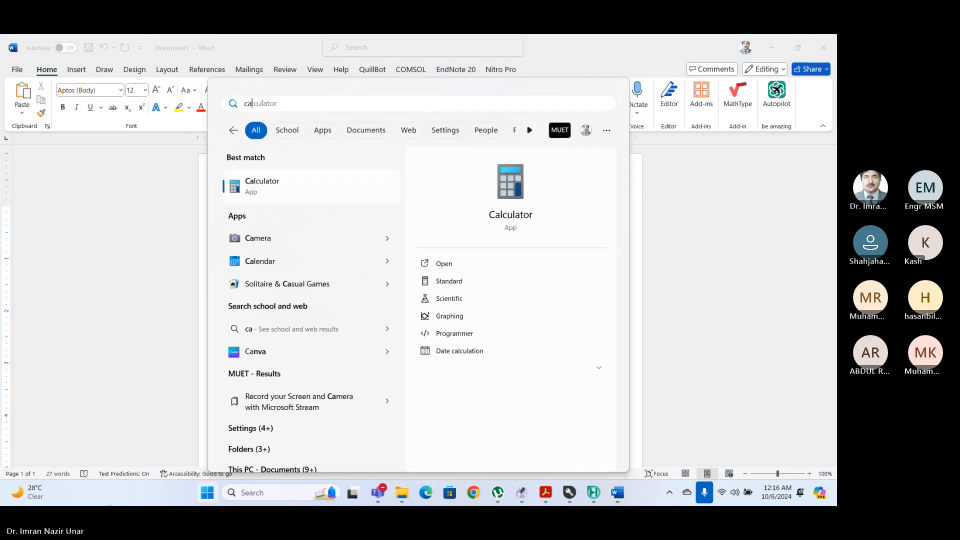
{"action": "left_click", "coordinate": [308, 203]}
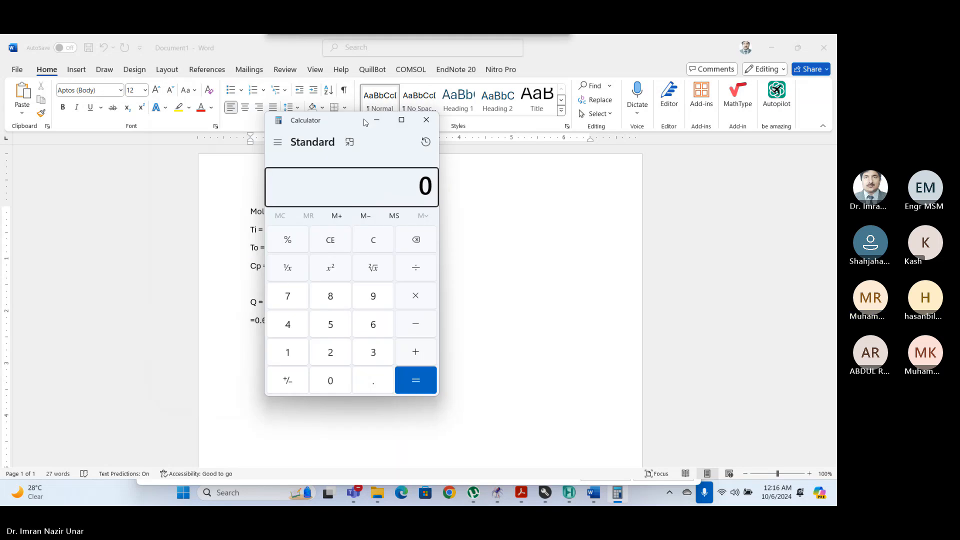
{"action": "left_click_drag", "start_coordinate": [364, 122], "coordinate": [568, 124]}
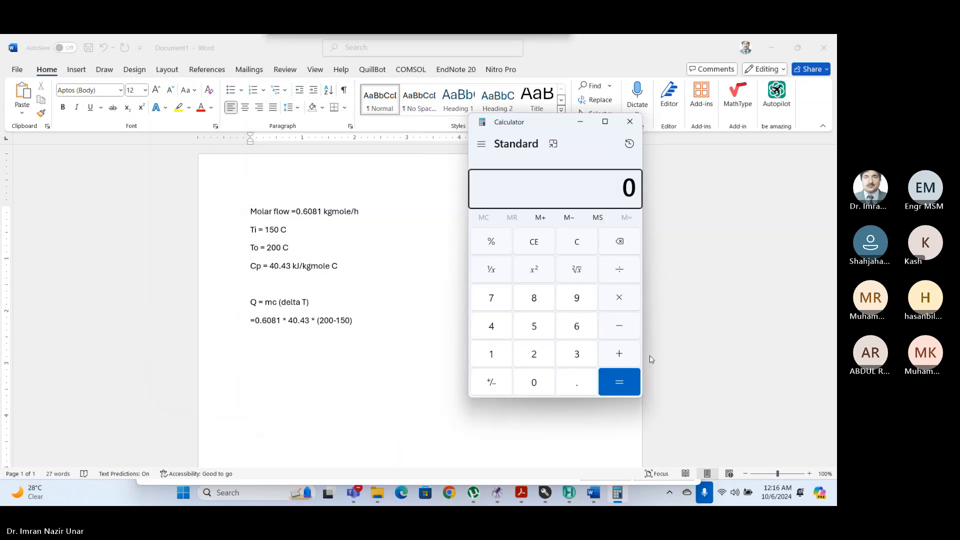
{"action": "left_click", "coordinate": [580, 385]}
{"action": "left_click", "coordinate": [569, 327]}
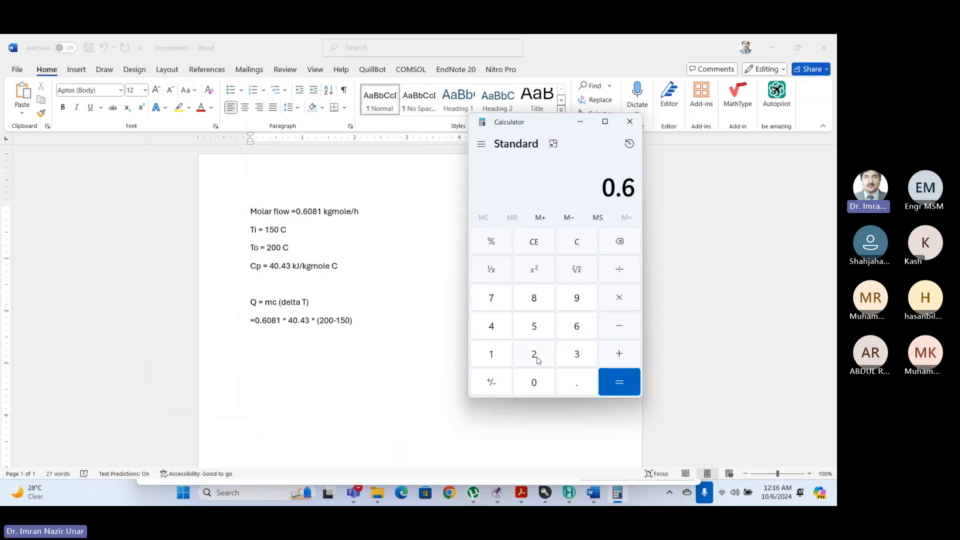
{"action": "left_click", "coordinate": [534, 383]}
{"action": "left_click", "coordinate": [550, 306]}
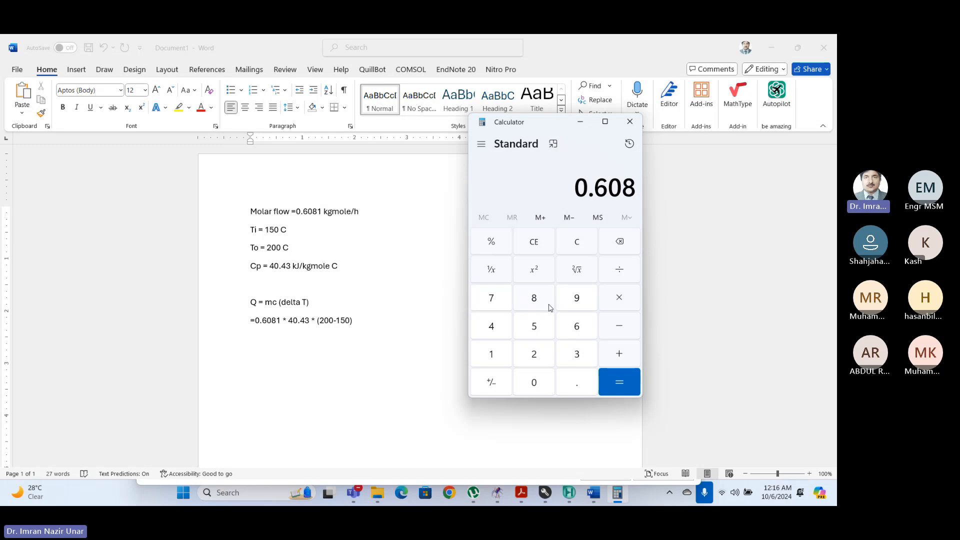
{"action": "left_click", "coordinate": [493, 356]}
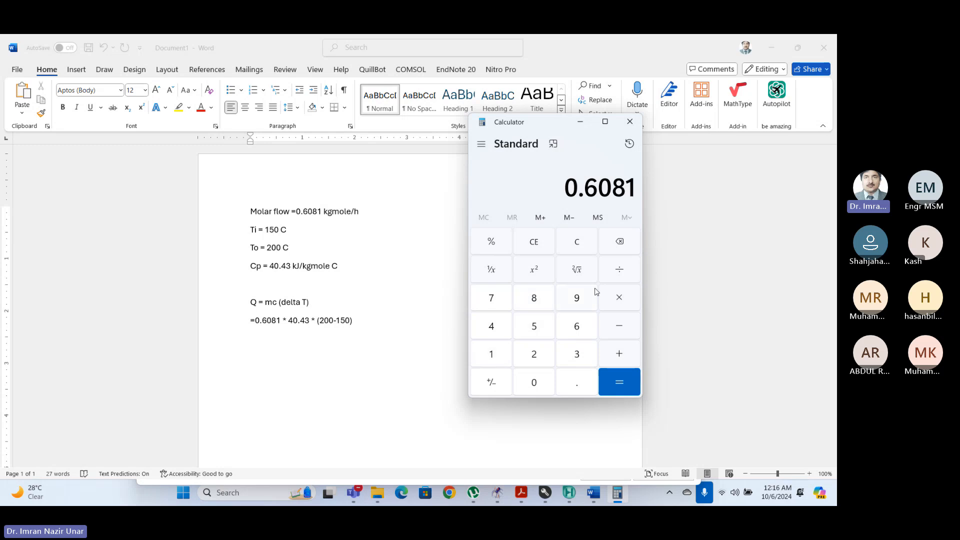
{"action": "left_click", "coordinate": [613, 309]}
{"action": "left_click", "coordinate": [534, 382]}
{"action": "left_click", "coordinate": [577, 380]}
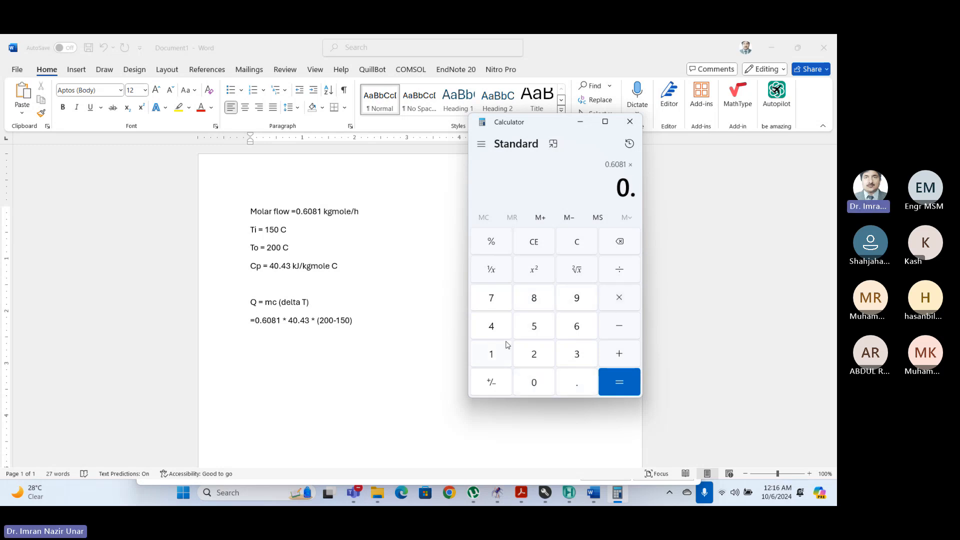
{"action": "left_click", "coordinate": [504, 338]}
{"action": "left_click", "coordinate": [531, 388]}
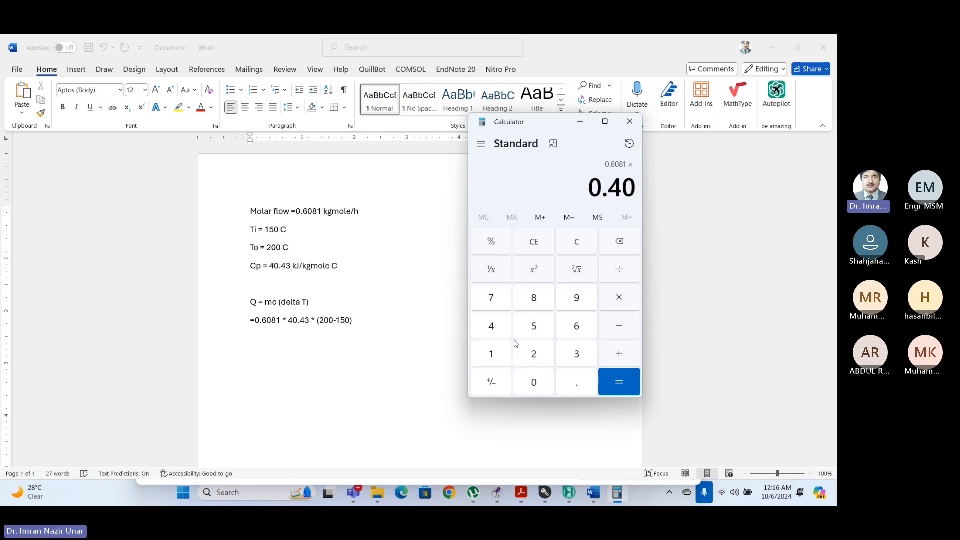
{"action": "left_click", "coordinate": [496, 329]}
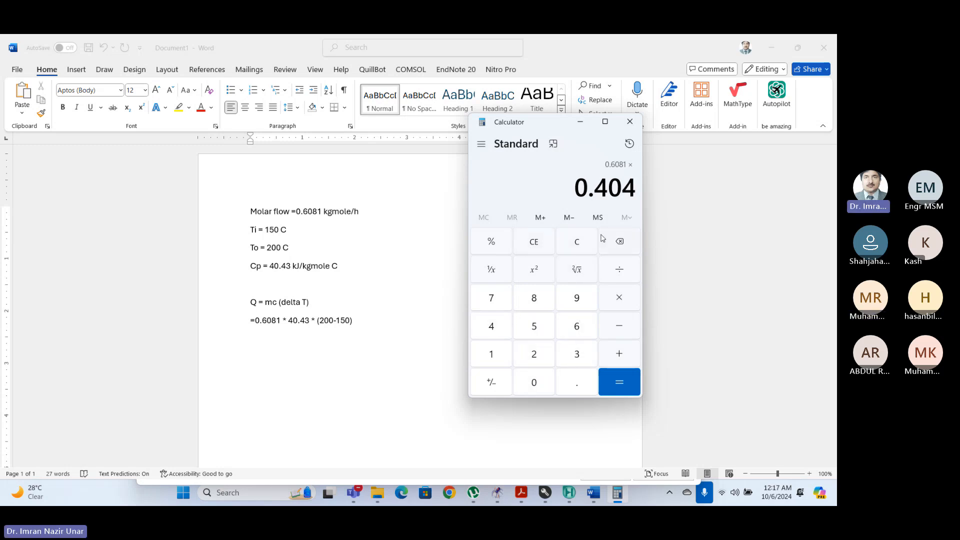
{"action": "left_click", "coordinate": [624, 243]}
{"action": "left_click", "coordinate": [624, 244]}
{"action": "left_click", "coordinate": [623, 242]}
{"action": "left_click", "coordinate": [621, 241]}
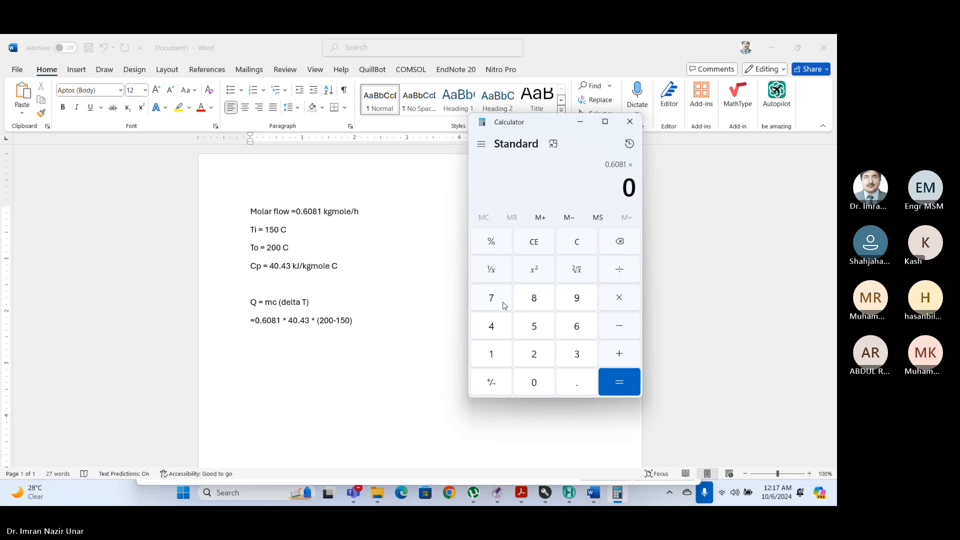
Multiply the entered molar flow by the specific heat 40.43 and continue the product with a further multiplication.
{"action": "left_click", "coordinate": [494, 328]}
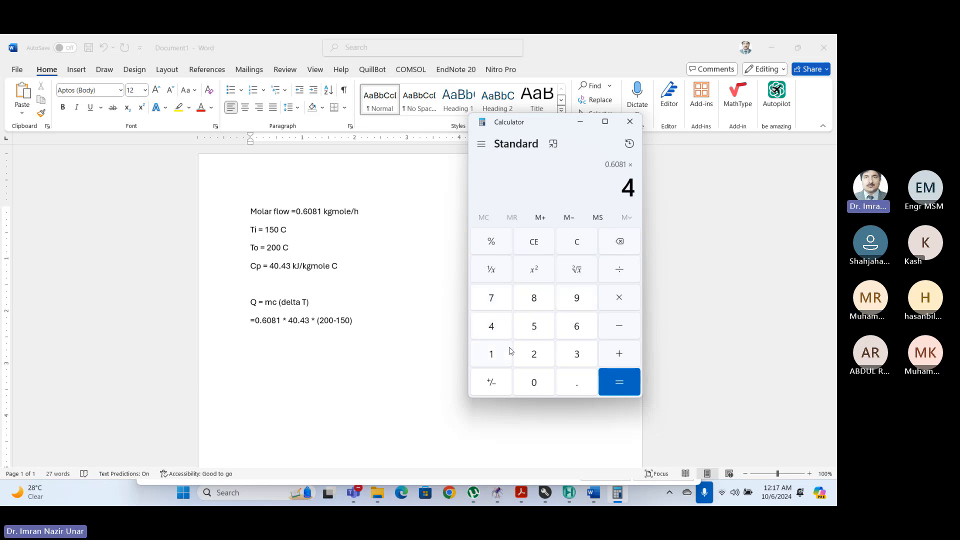
{"action": "left_click", "coordinate": [526, 385]}
{"action": "left_click", "coordinate": [577, 384]}
{"action": "left_click", "coordinate": [492, 328]}
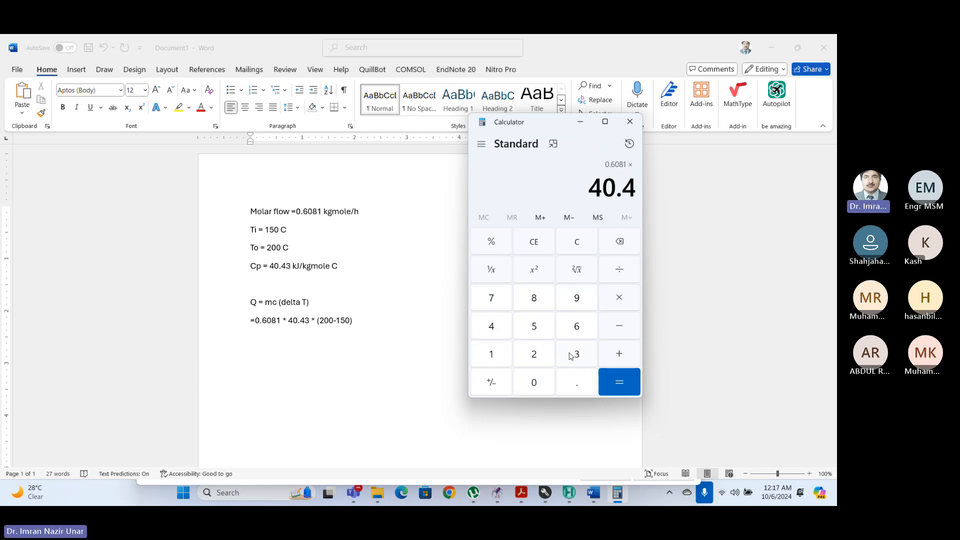
{"action": "left_click", "coordinate": [574, 354]}
{"action": "left_click", "coordinate": [619, 382]}
{"action": "left_click", "coordinate": [618, 298]}
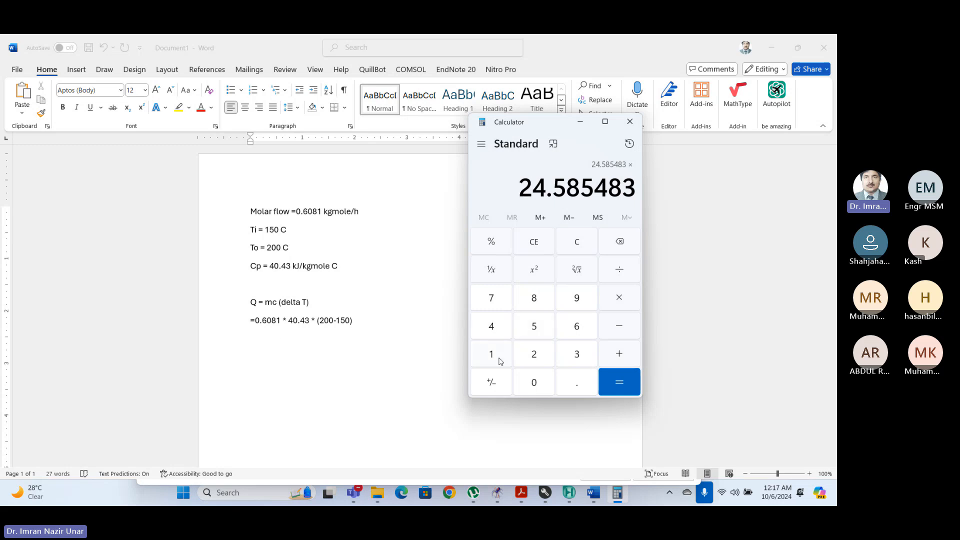
Multiply the current product in the calculator by the temperature difference of 50.
{"action": "left_click", "coordinate": [524, 331]}
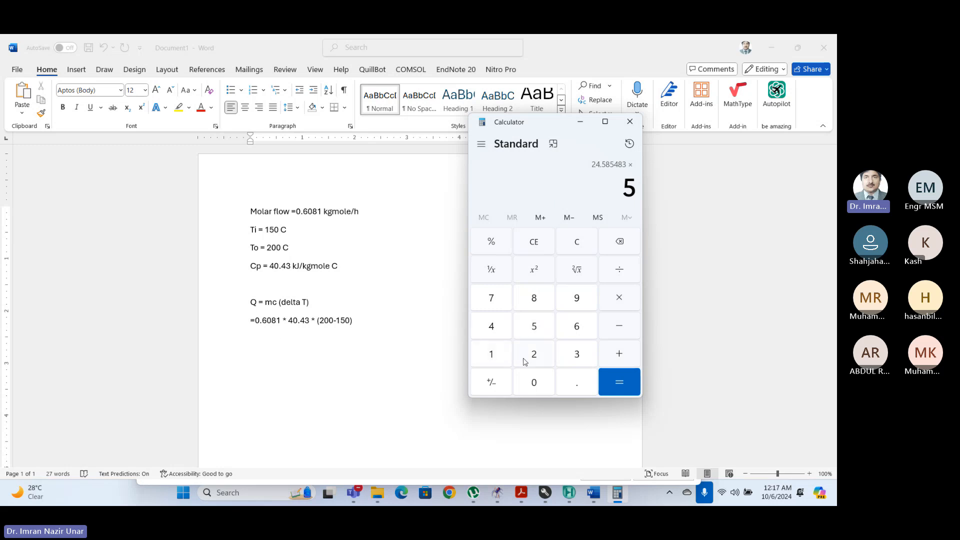
{"action": "left_click", "coordinate": [534, 382]}
{"action": "left_click", "coordinate": [628, 382]}
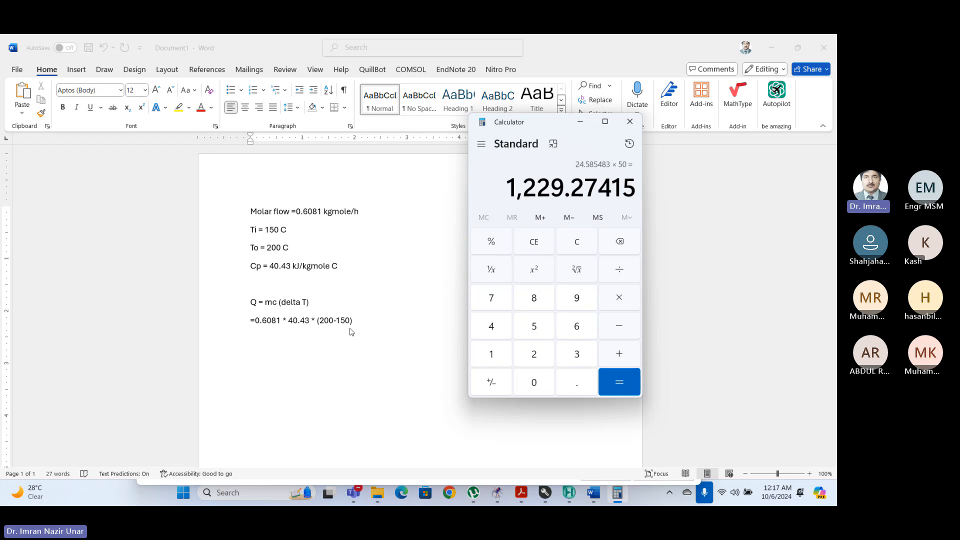
Switch to the Word document and add the line "= 1229.27 kJ" below the heat duty expression.
{"action": "left_click", "coordinate": [336, 340]}
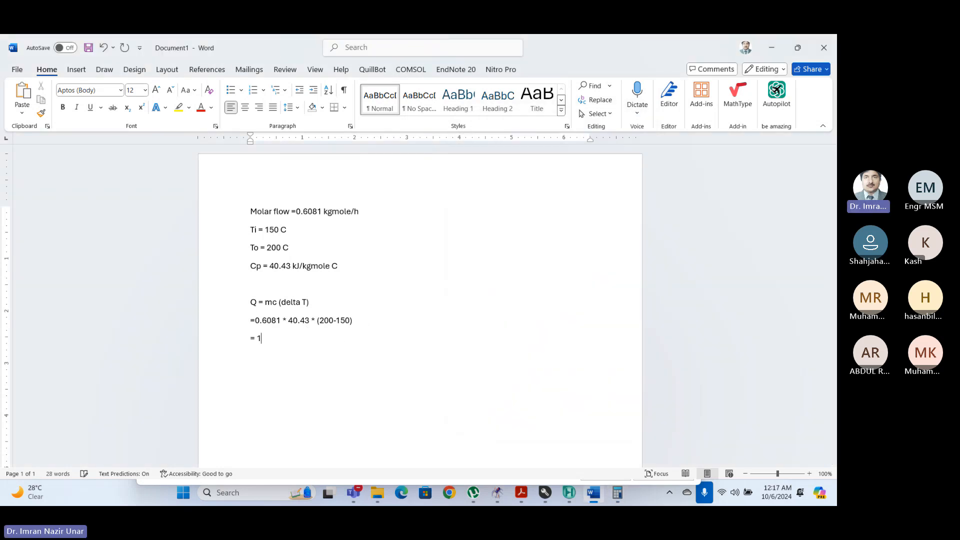
{"action": "type", "text": "= 1229"}
{"action": "key", "text": "alt+Tab"}
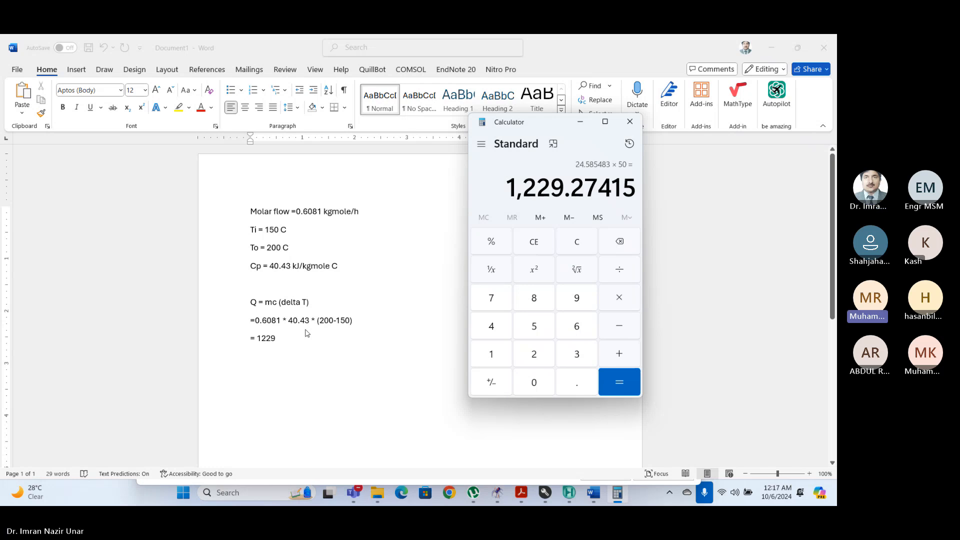
{"action": "key", "text": "alt+Tab"}
{"action": "type", "text": ".27 "}
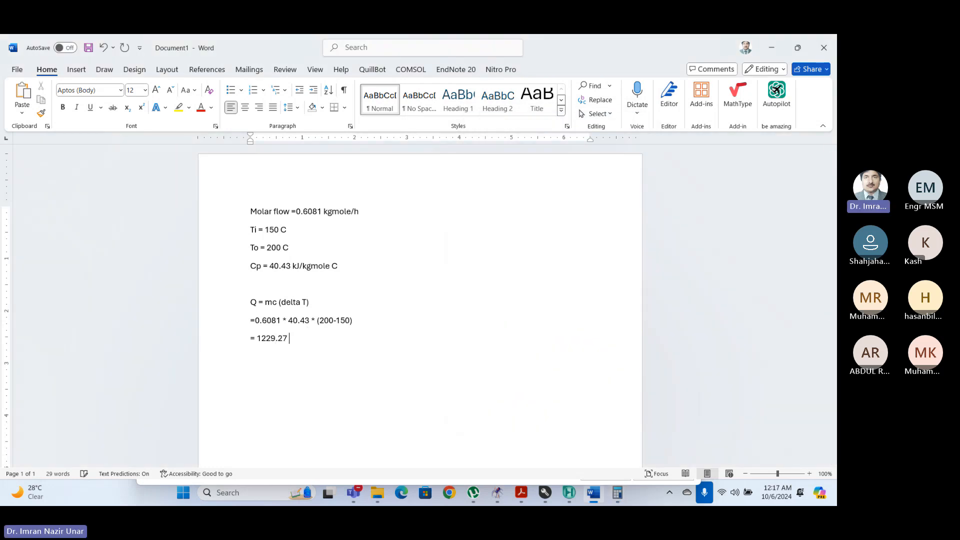
{"action": "type", "text": "KJ"}
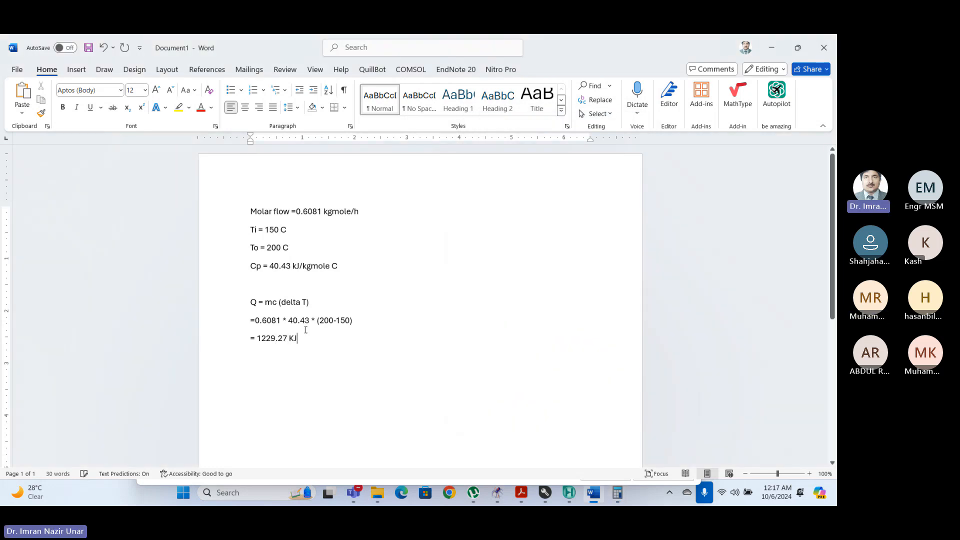
{"action": "key", "text": "BackSpace"}
{"action": "key", "text": "BackSpace"}
{"action": "type", "text": "kJ"}
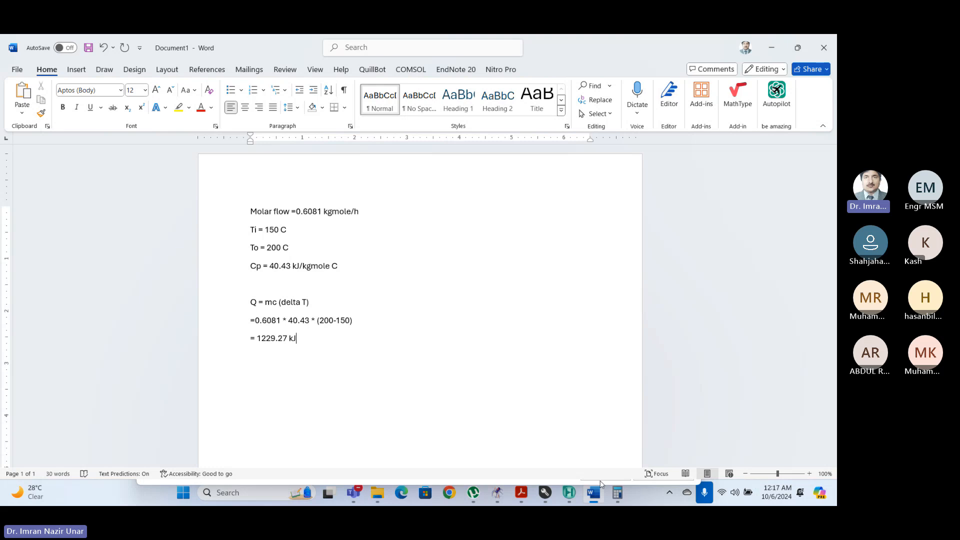
Switch to Aspen HYSYS, close the stream 1 window and read the heat flow of energy stream q.
{"action": "left_click", "coordinate": [568, 488]}
{"action": "mouse_move", "coordinate": [568, 492]}
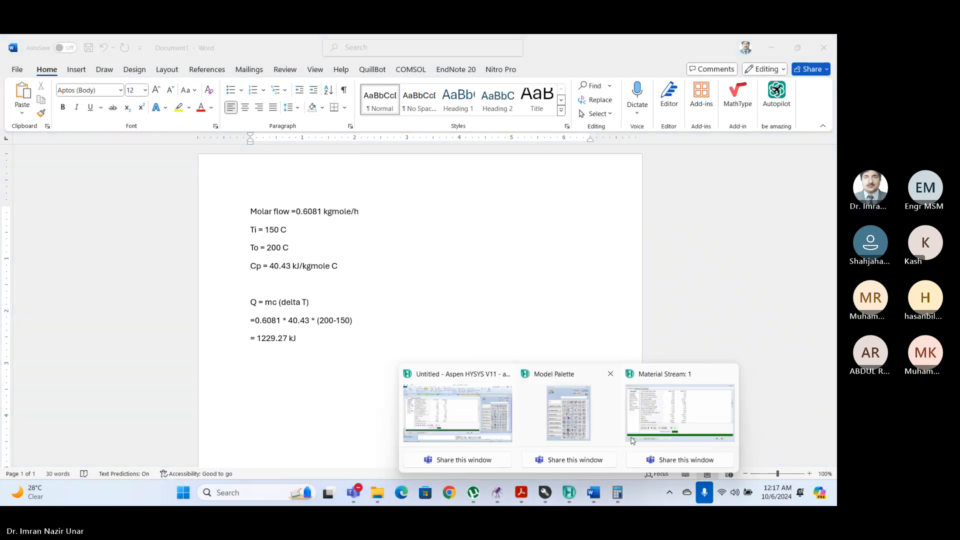
{"action": "left_click", "coordinate": [662, 408]}
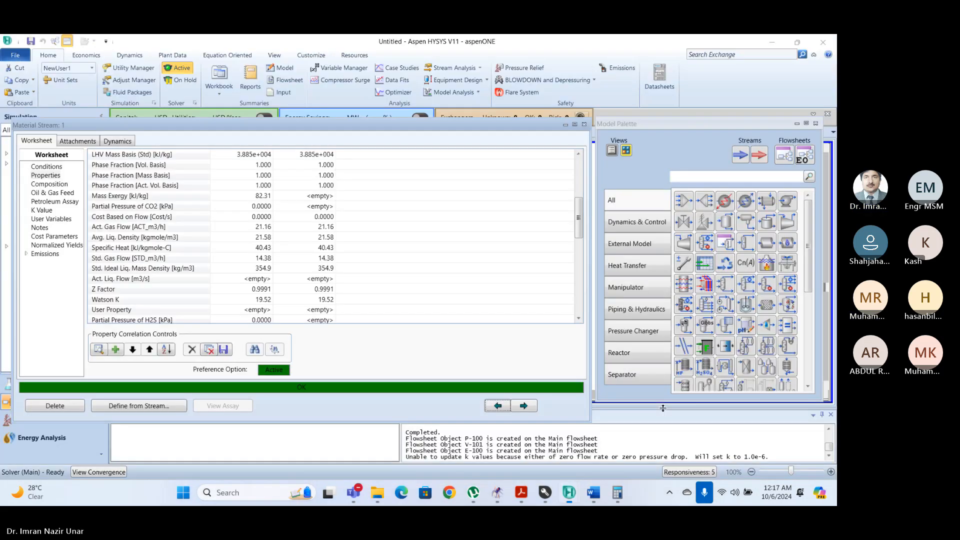
{"action": "left_click", "coordinate": [584, 124]}
{"action": "mouse_move", "coordinate": [391, 198]}
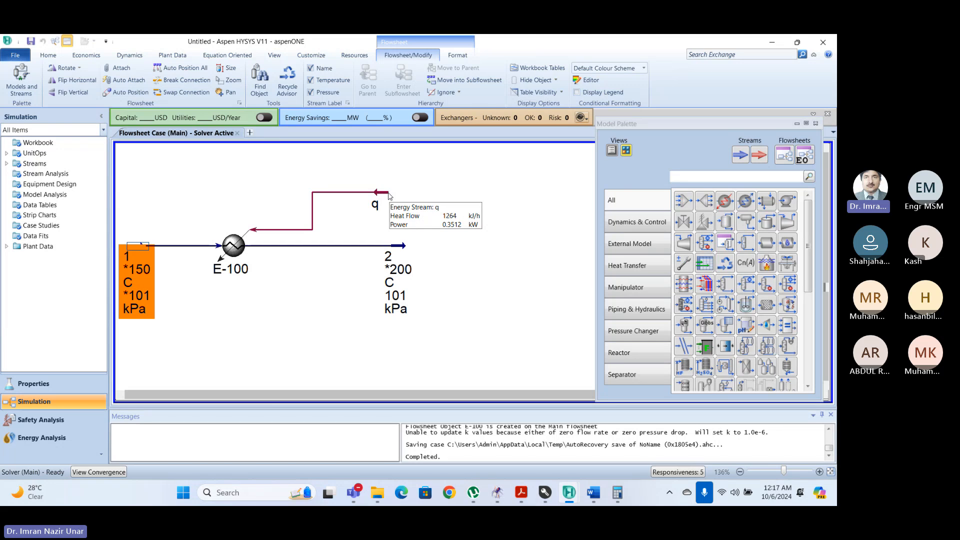
Return to the Word document and add the line "= 1264 kJ (HYSYS)" two lines below the calculated result.
{"action": "key", "text": "alt+Tab"}
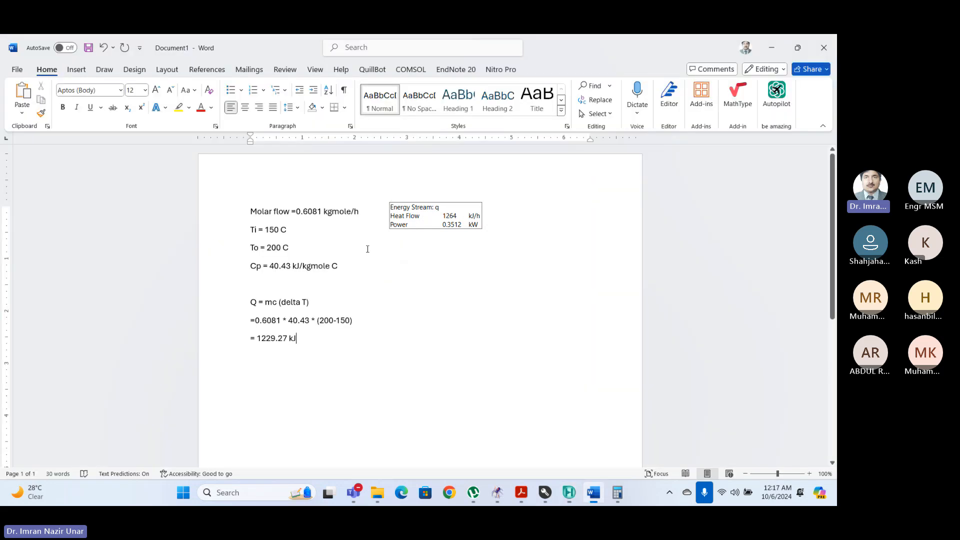
{"action": "mouse_move", "coordinate": [487, 502]}
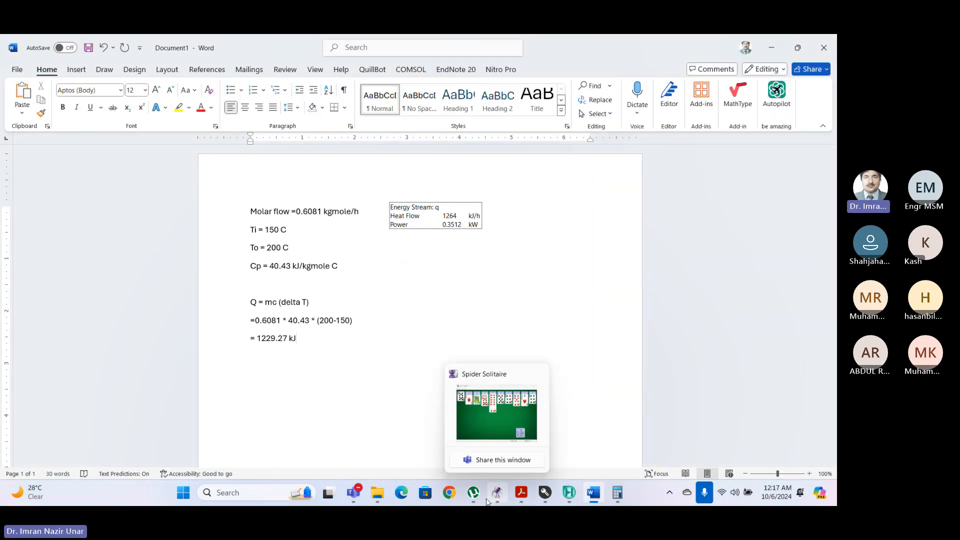
{"action": "type", "text": "= 1264 K"}
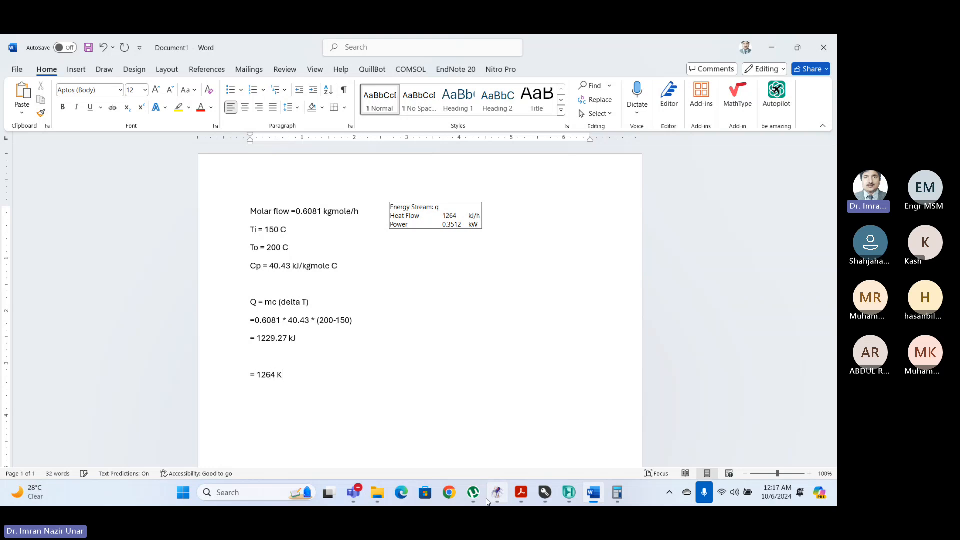
{"action": "type", "text": "J"}
{"action": "key", "text": "BackSpace"}
{"action": "key", "text": "BackSpace"}
{"action": "type", "text": "k"}
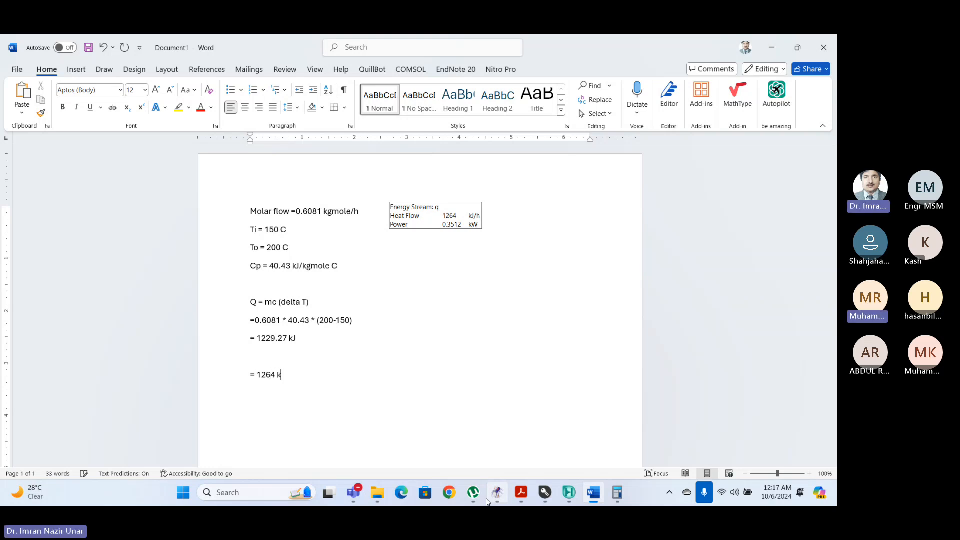
{"action": "type", "text": "J (HYSYS"}
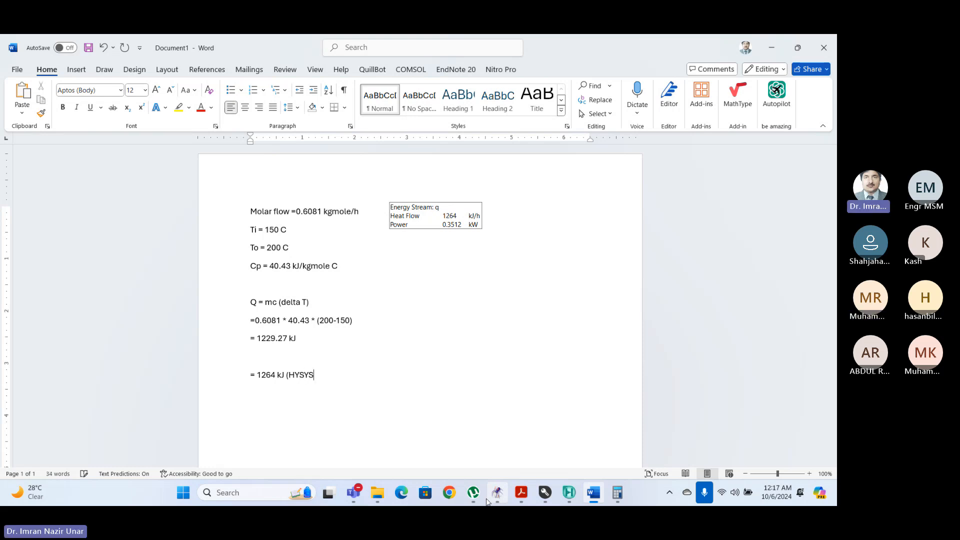
Append the label "(Simple Calculations)" to the 1229.27 kJ result line.
{"action": "type", "text": "(S"}
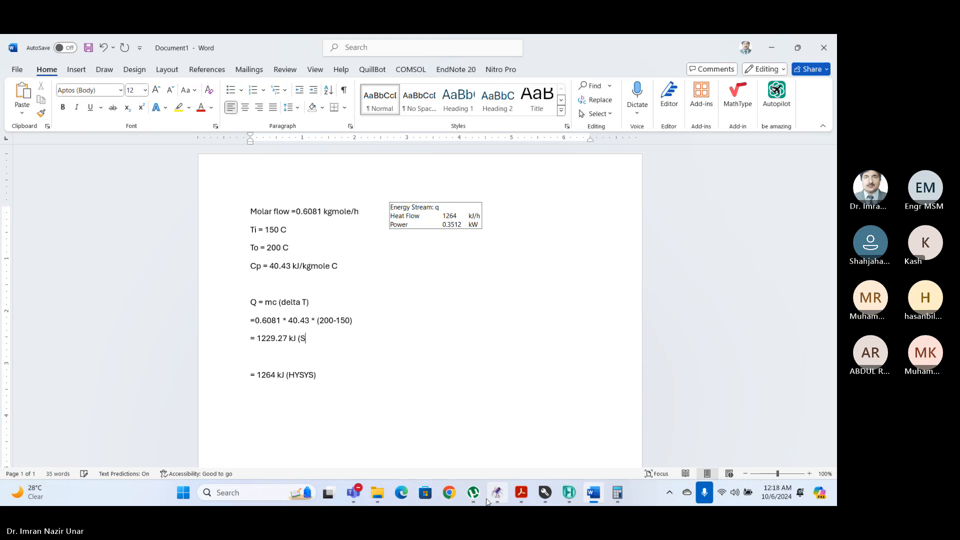
{"action": "type", "text": "imple Cal"}
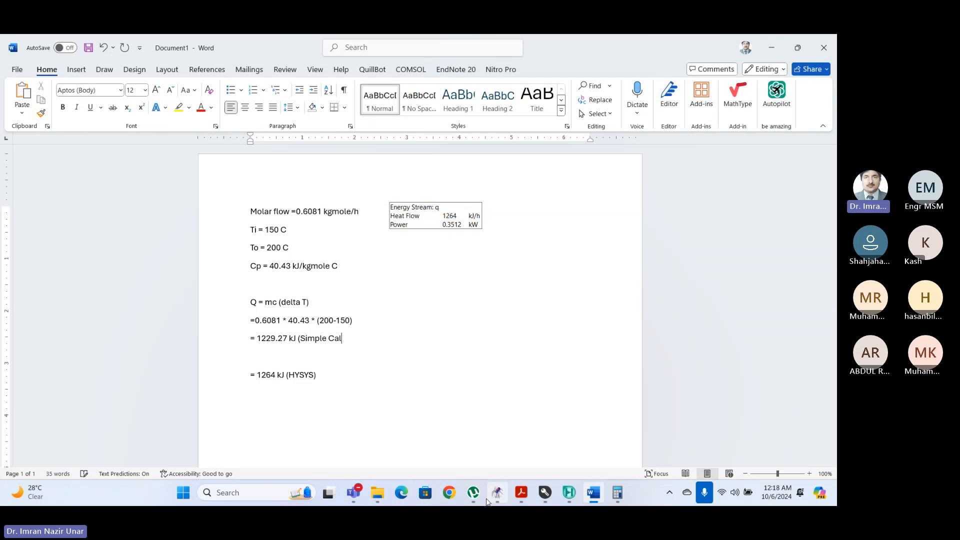
{"action": "type", "text": "culations)"}
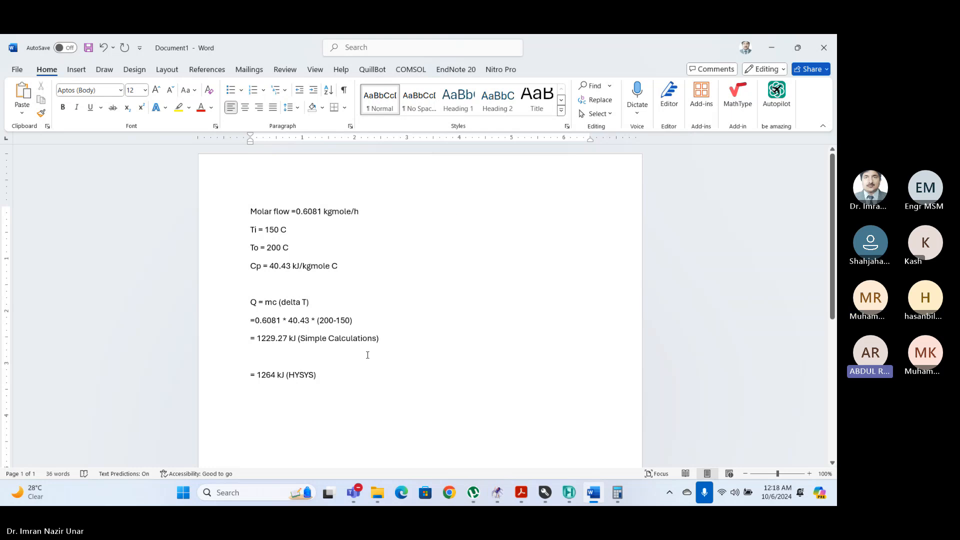
Enlarge the document to 160% and review the heat duty equation, its inputs and the two results.
{"action": "scroll", "coordinate": [345, 340], "scroll_direction": "up", "scroll_amount": 4}
{"action": "scroll", "coordinate": [312, 322], "scroll_direction": "up", "scroll_amount": 1}
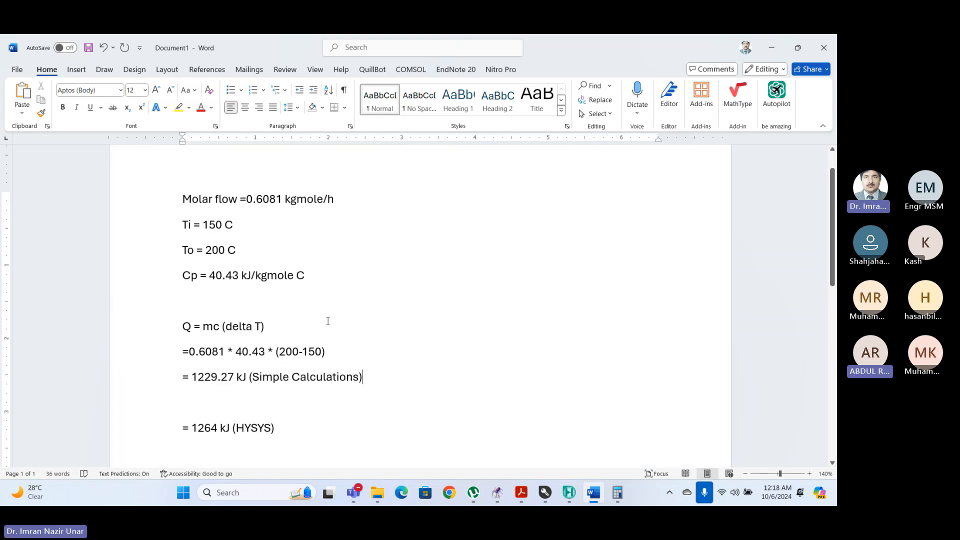
{"action": "scroll", "coordinate": [328, 320], "scroll_direction": "up", "scroll_amount": 2}
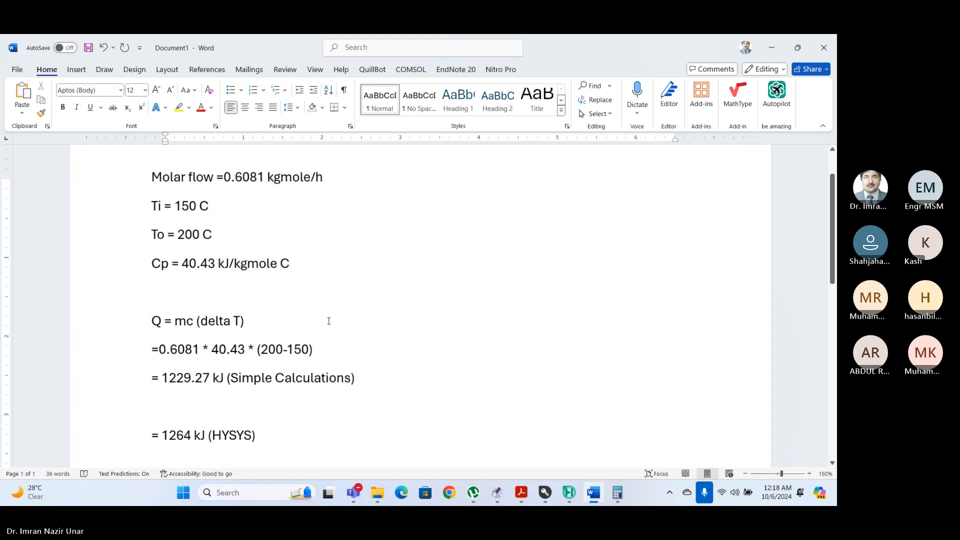
{"action": "scroll", "coordinate": [329, 320], "scroll_direction": "down", "scroll_amount": 2}
{"action": "scroll", "coordinate": [329, 321], "scroll_direction": "up", "scroll_amount": 1}
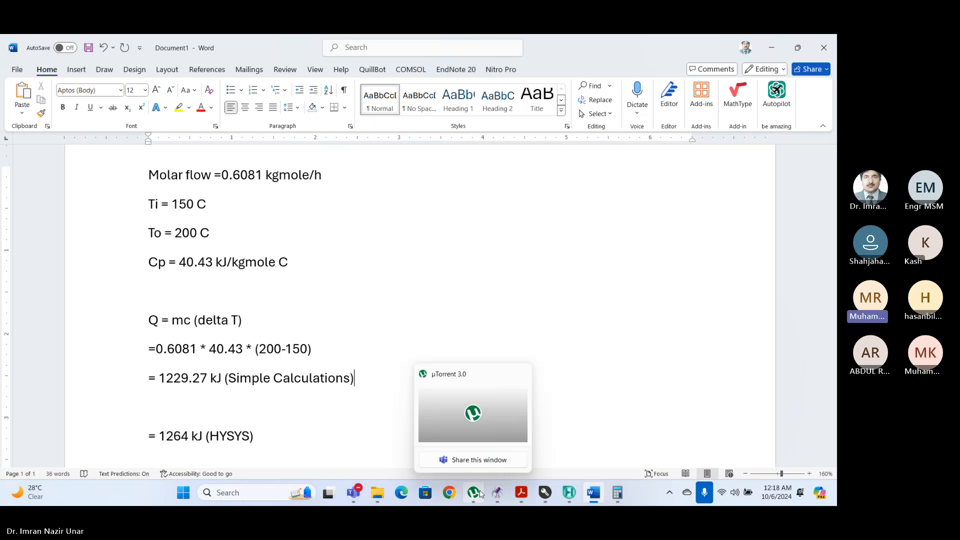
{"action": "left_click", "coordinate": [593, 277]}
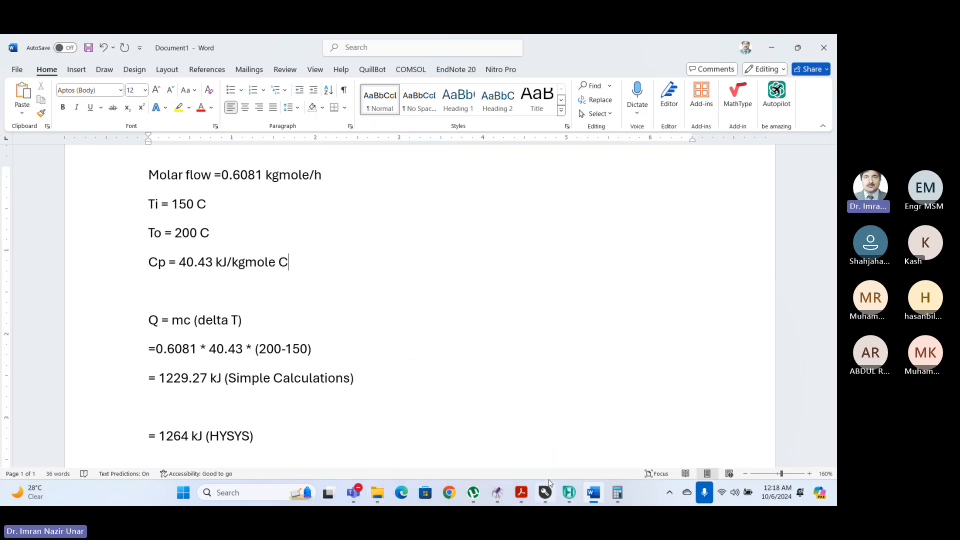
{"action": "mouse_move", "coordinate": [577, 493]}
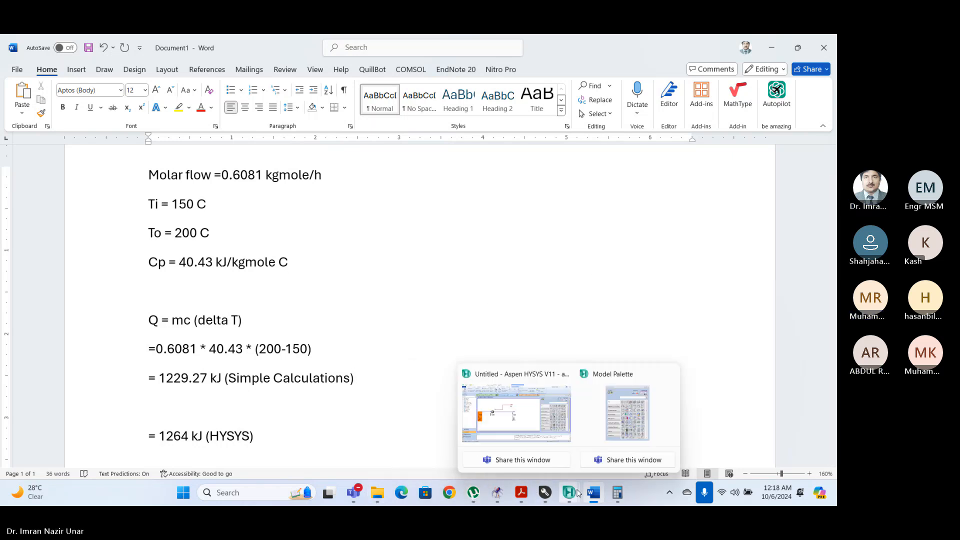
{"action": "left_click", "coordinate": [536, 300]}
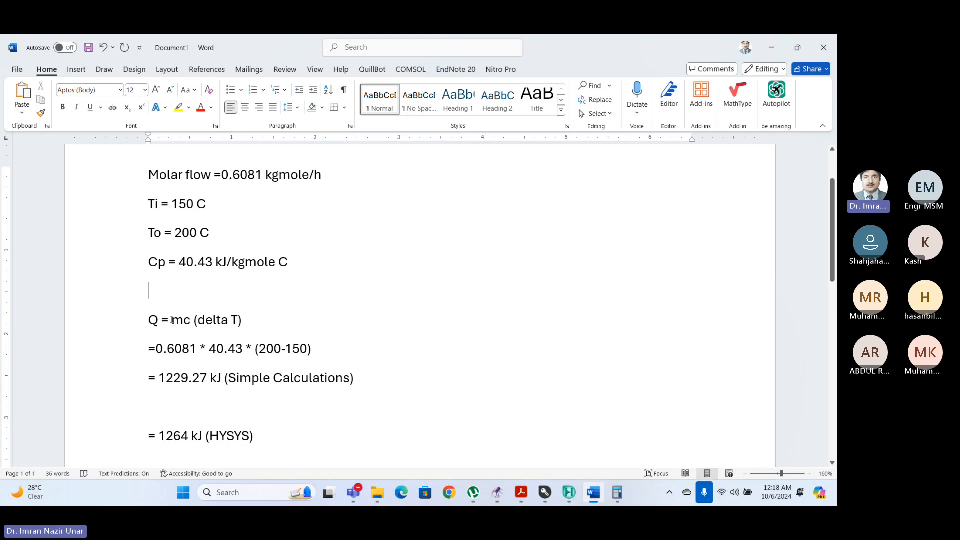
{"action": "left_click_drag", "start_coordinate": [172, 320], "coordinate": [231, 322]}
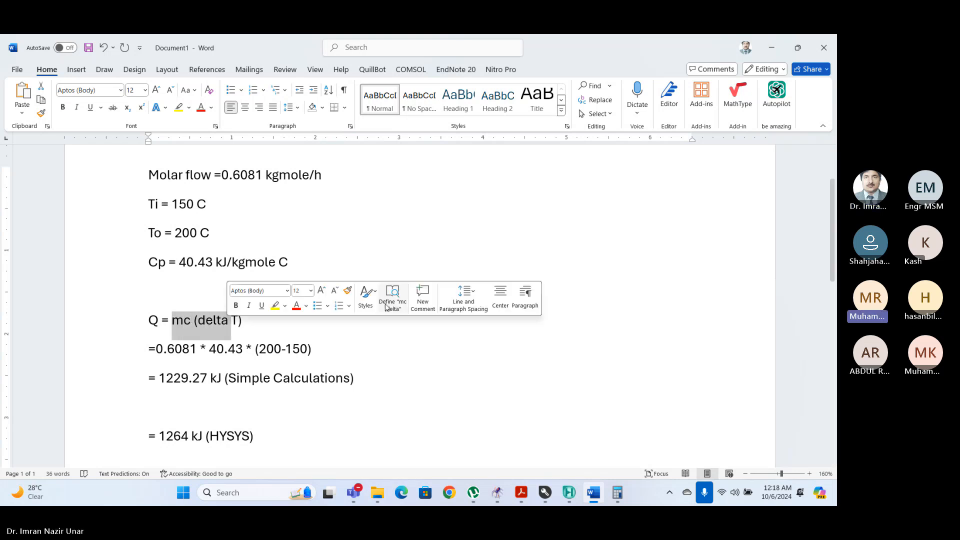
{"action": "left_click", "coordinate": [394, 354]}
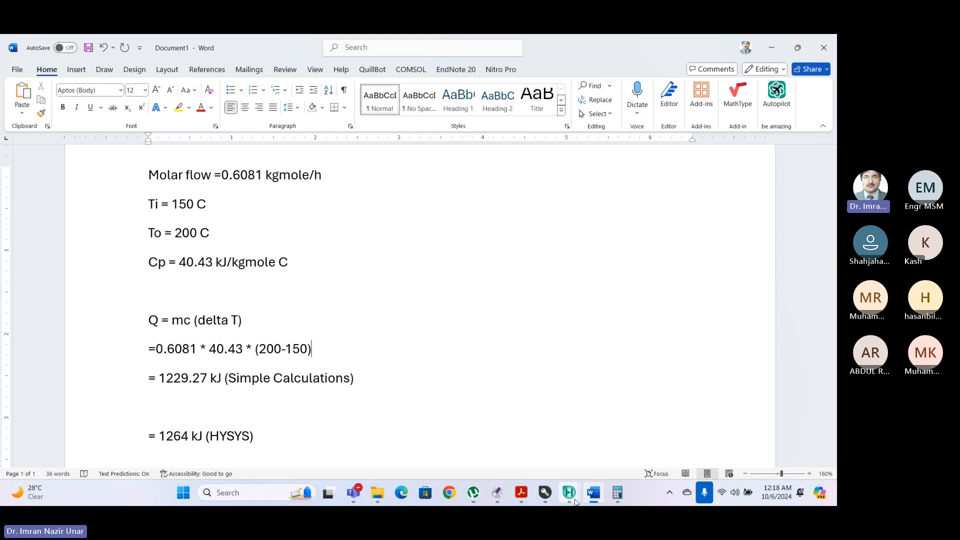
Switch to Aspen HYSYS and examine the specific heat entry in the properties of material stream 1.
{"action": "mouse_move", "coordinate": [570, 495]}
{"action": "left_click", "coordinate": [500, 420]}
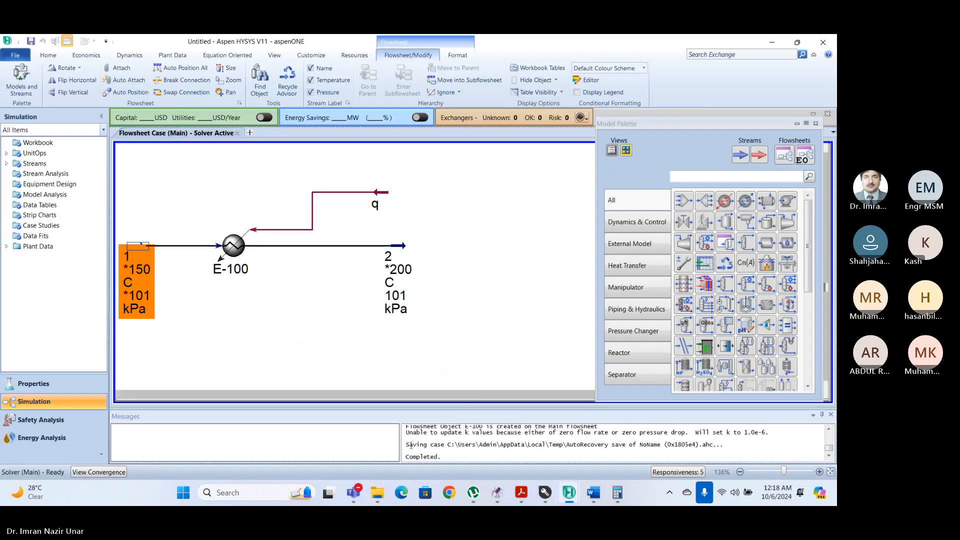
{"action": "left_click", "coordinate": [147, 233]}
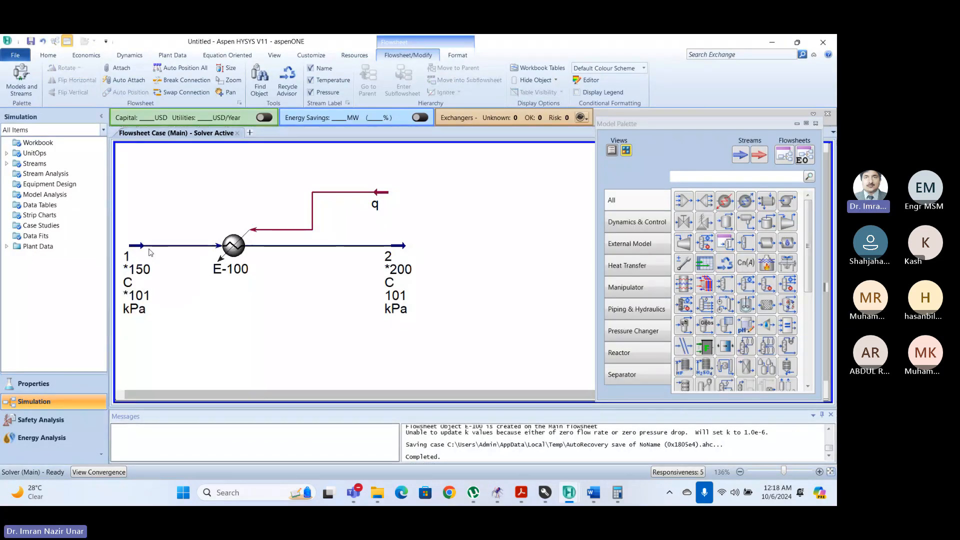
{"action": "double_click", "coordinate": [149, 252]}
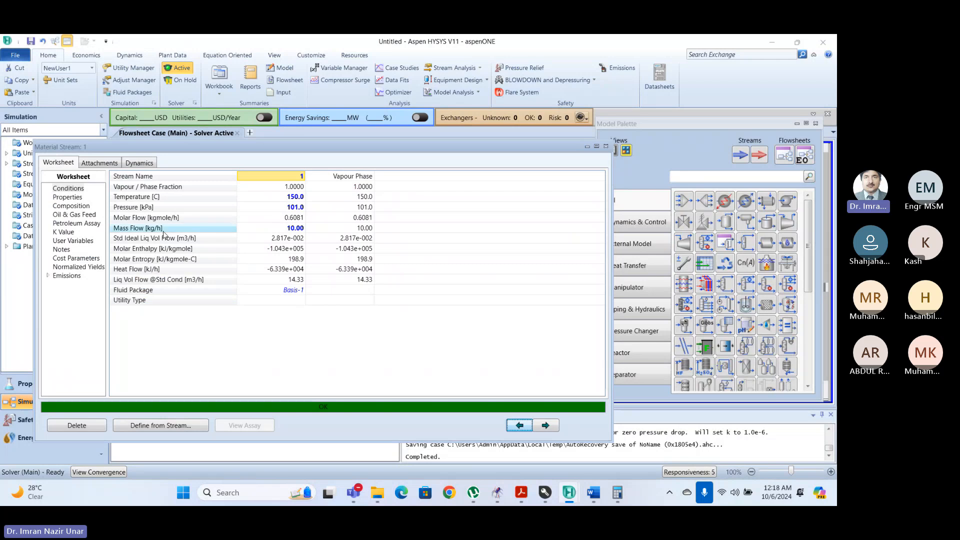
{"action": "left_click", "coordinate": [72, 199]}
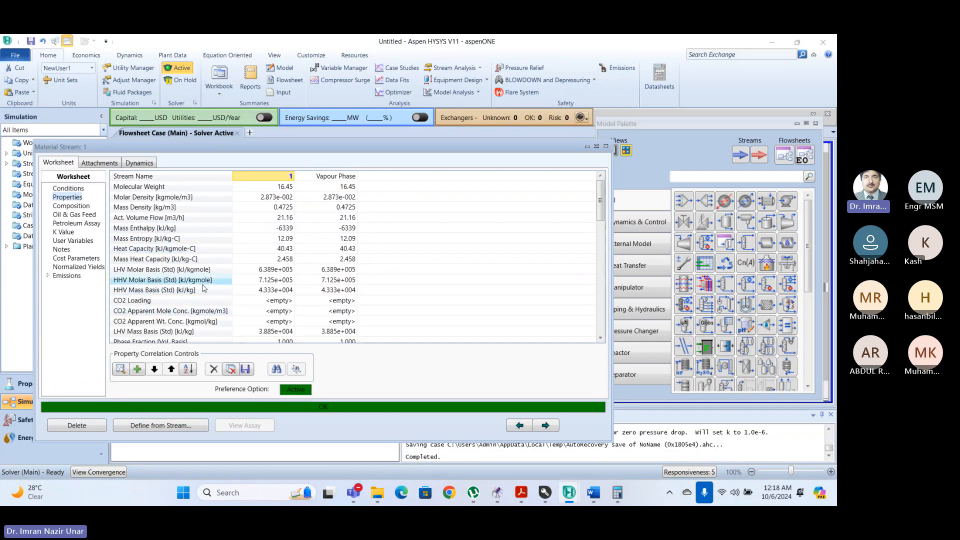
{"action": "scroll", "coordinate": [201, 289], "scroll_direction": "down", "scroll_amount": 2}
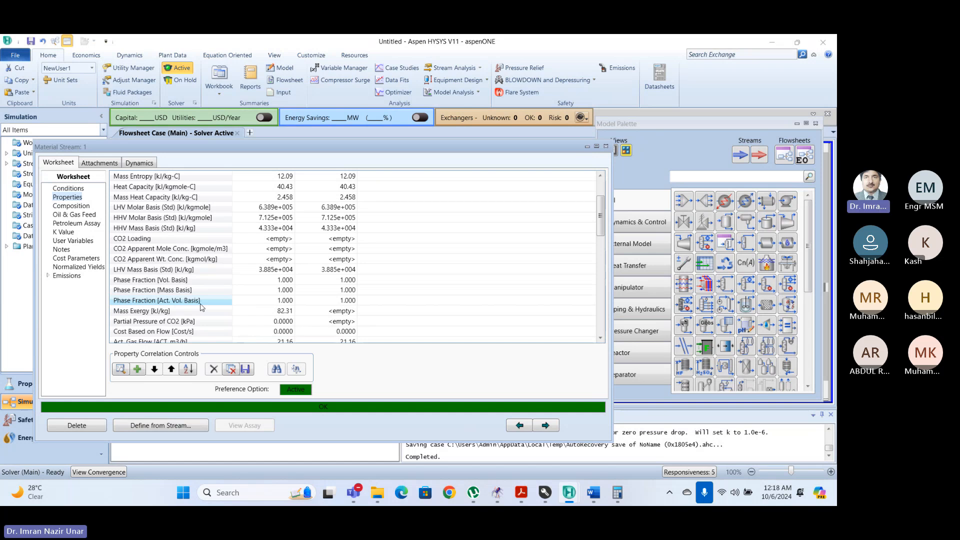
{"action": "scroll", "coordinate": [202, 307], "scroll_direction": "up", "scroll_amount": 2}
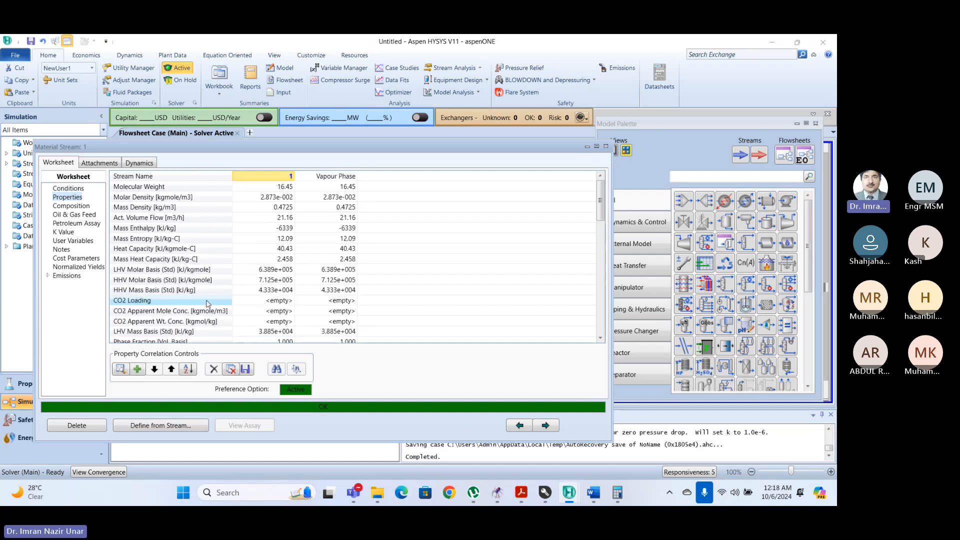
{"action": "scroll", "coordinate": [192, 292], "scroll_direction": "down", "scroll_amount": 2}
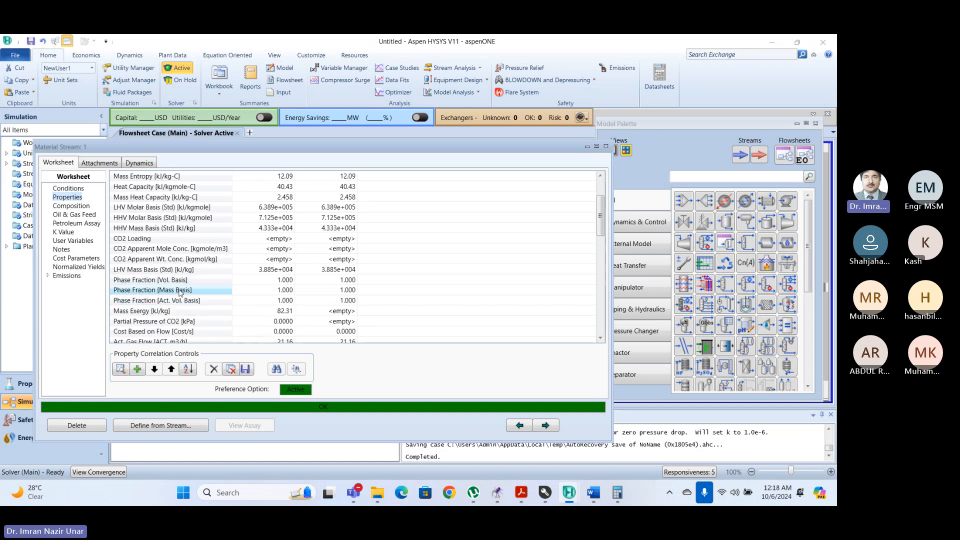
{"action": "scroll", "coordinate": [175, 323], "scroll_direction": "down", "scroll_amount": 2}
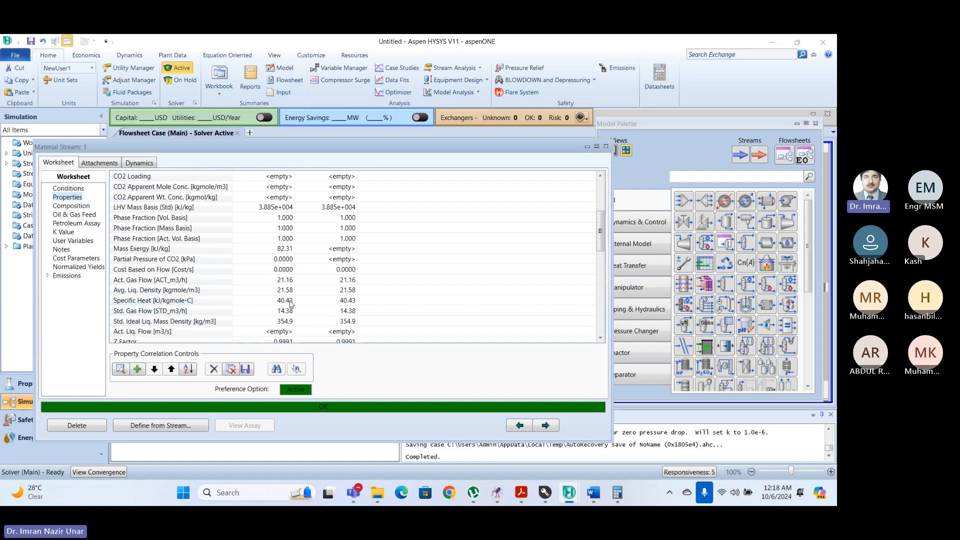
{"action": "mouse_move", "coordinate": [291, 303]}
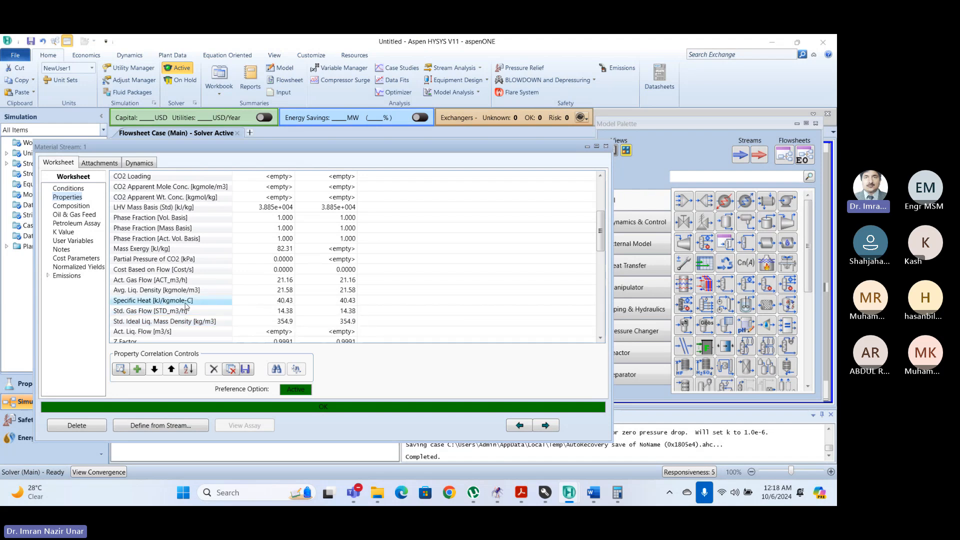
Set the temperature of material stream 1 to 151 C in its conditions.
{"action": "left_click", "coordinate": [70, 189]}
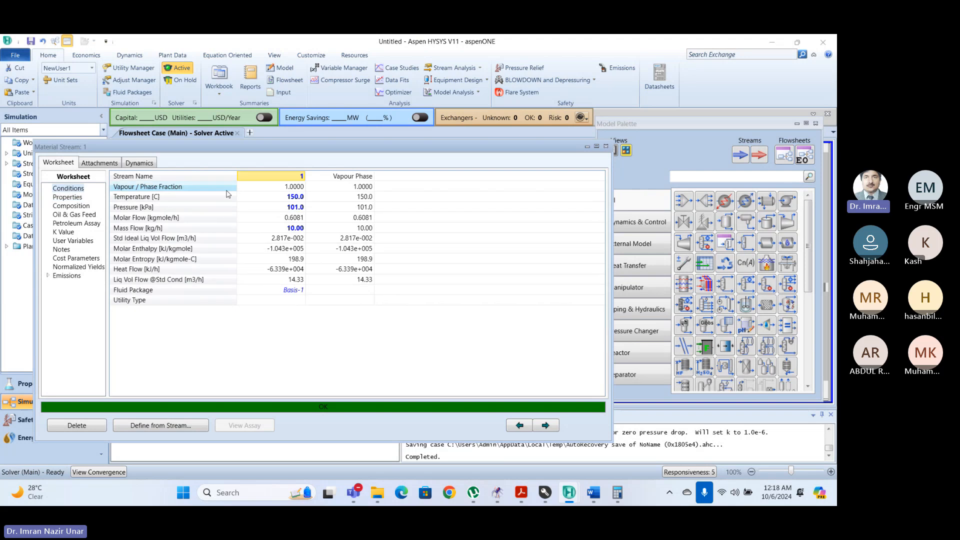
{"action": "left_click", "coordinate": [295, 197]}
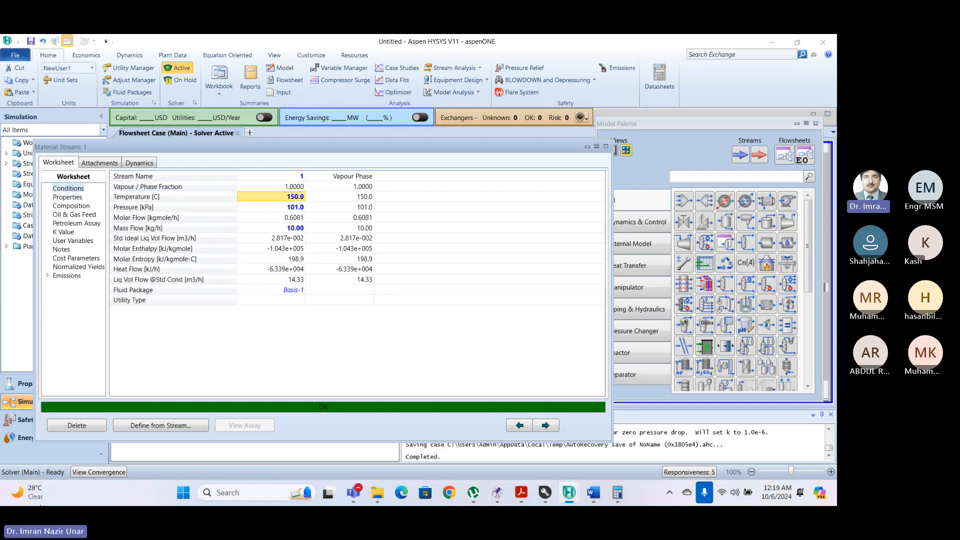
{"action": "type", "text": "151"}
{"action": "key", "text": "Return"}
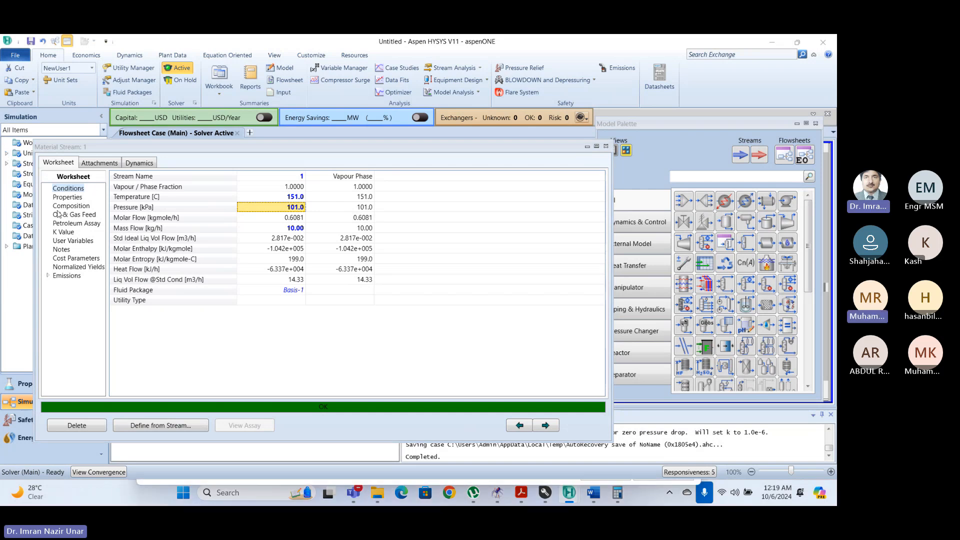
Examine the specific heat entry in stream 1's properties at the new temperature, then return to the stream conditions.
{"action": "left_click", "coordinate": [67, 197]}
{"action": "scroll", "coordinate": [270, 290], "scroll_direction": "down", "scroll_amount": 4}
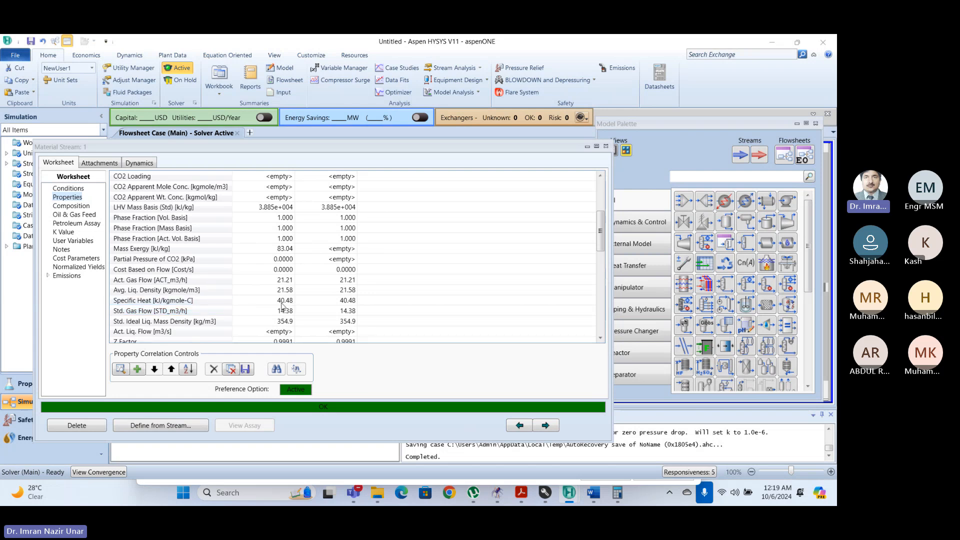
{"action": "mouse_move", "coordinate": [289, 304]}
{"action": "left_click", "coordinate": [85, 189]}
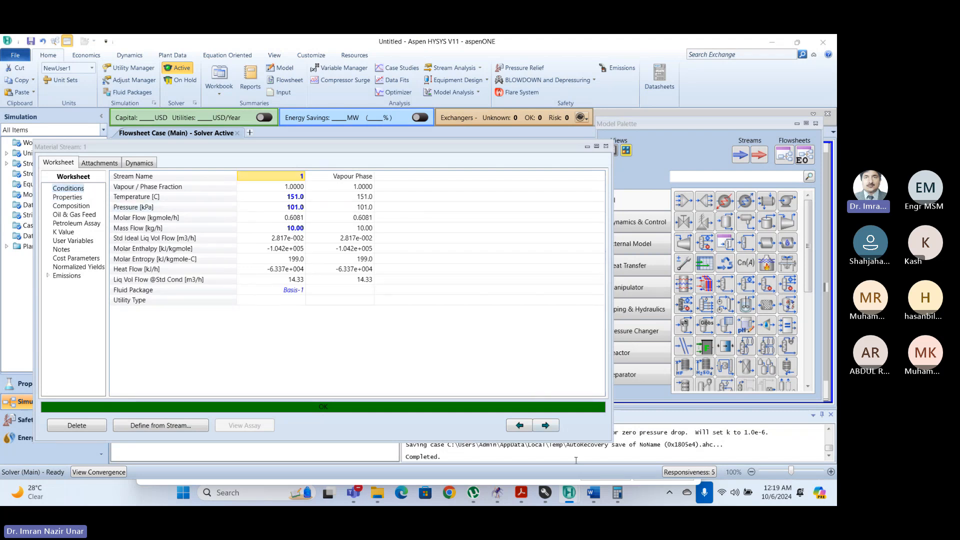
Switch to the Word document and review the Q = mc (delta T) equation, its substituted values and the HYSYS result.
{"action": "mouse_move", "coordinate": [570, 493]}
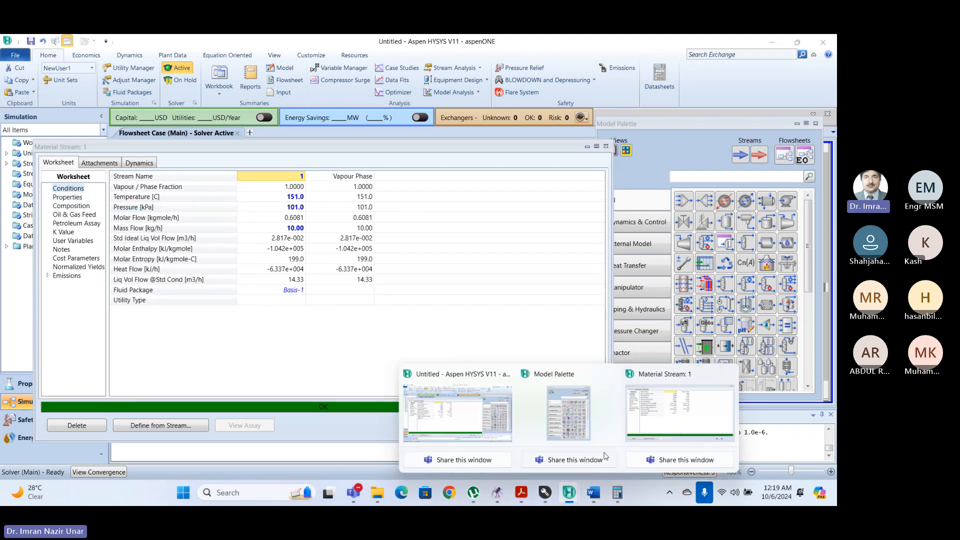
{"action": "left_click", "coordinate": [590, 440]}
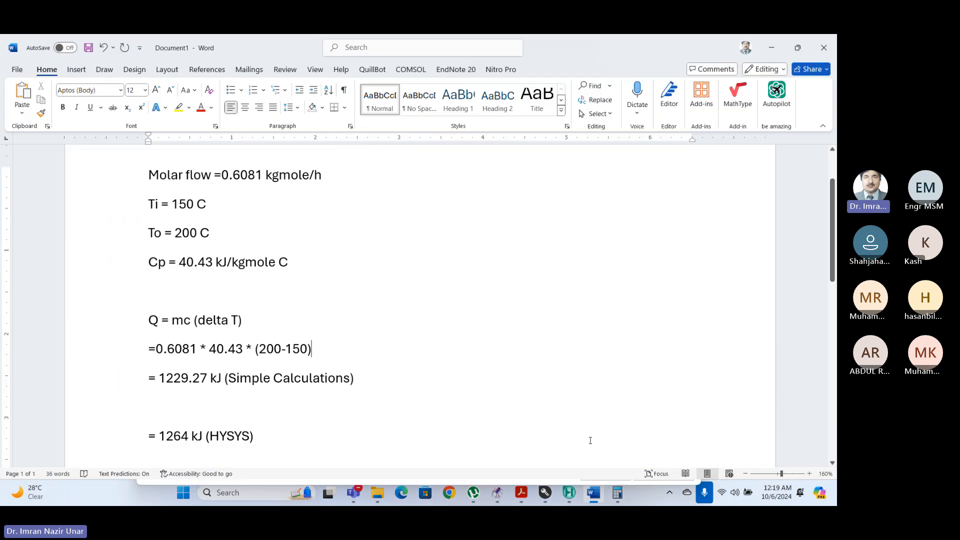
{"action": "left_click_drag", "start_coordinate": [156, 349], "coordinate": [358, 364]}
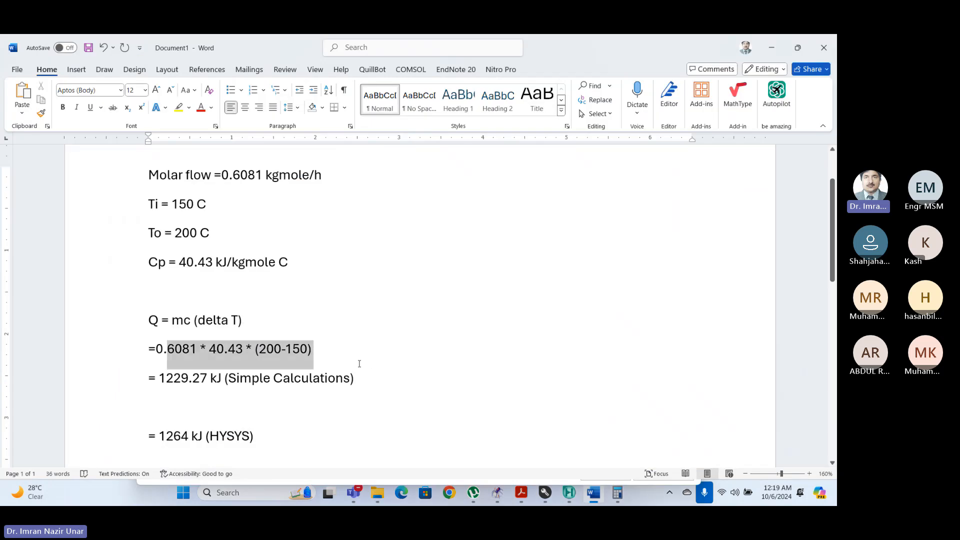
{"action": "left_click", "coordinate": [332, 407]}
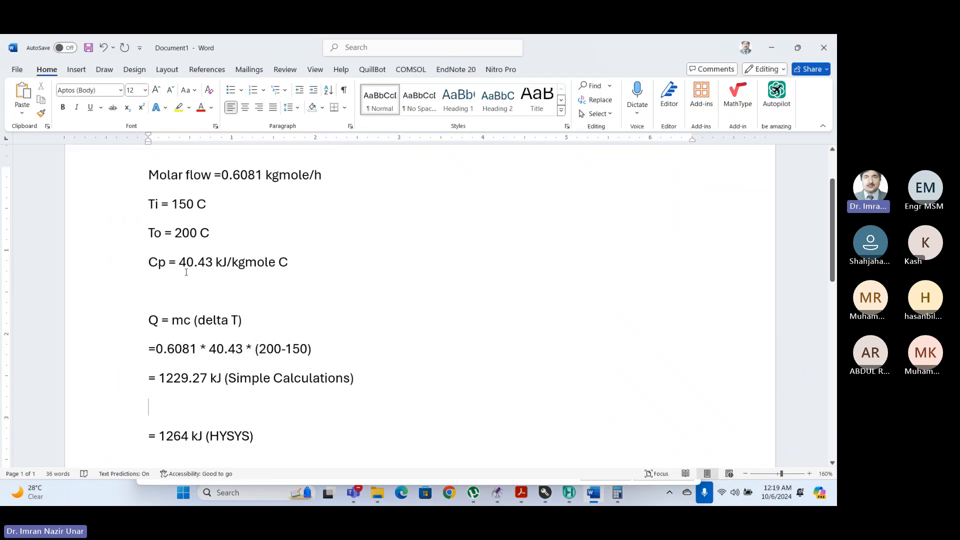
{"action": "left_click", "coordinate": [204, 300]}
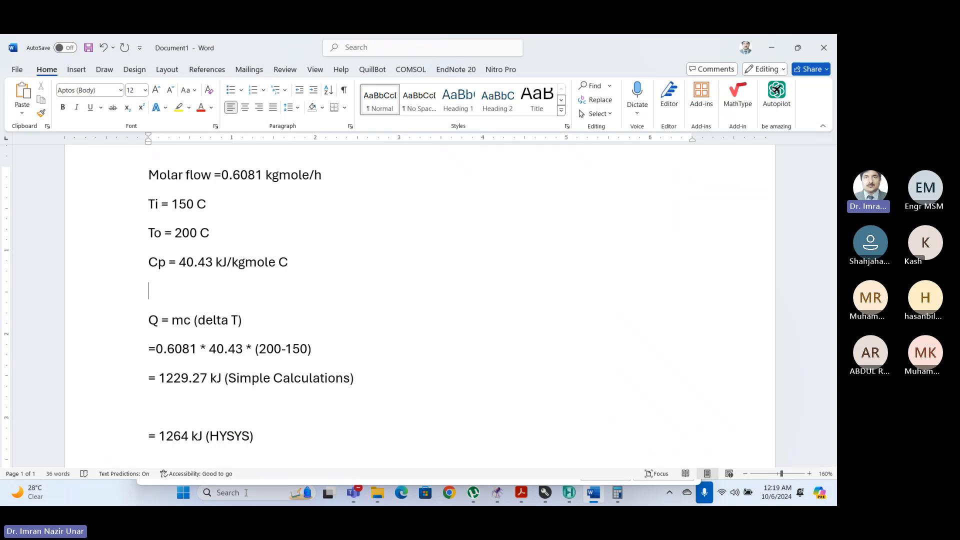
{"action": "left_click_drag", "start_coordinate": [146, 315], "coordinate": [257, 317]}
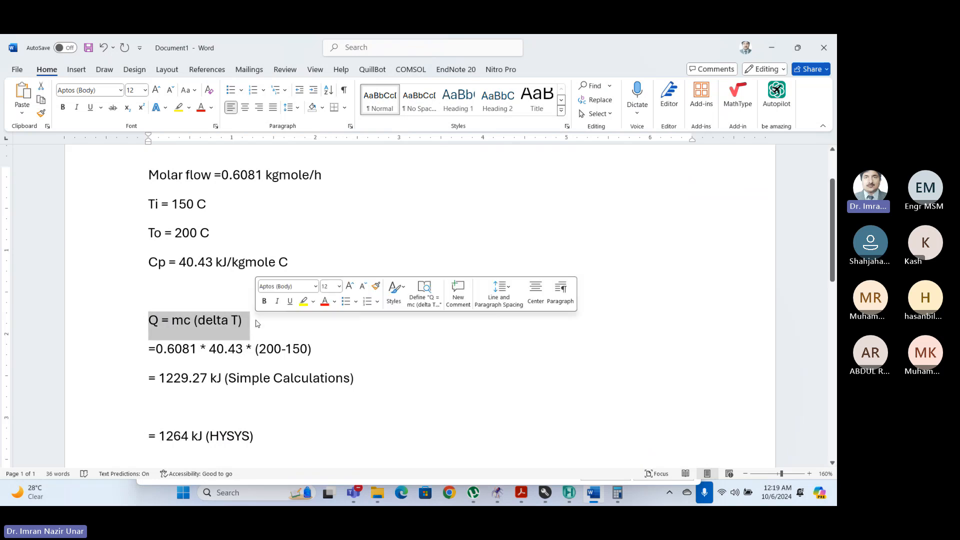
{"action": "scroll", "coordinate": [171, 453], "scroll_direction": "down", "scroll_amount": 2}
{"action": "left_click", "coordinate": [205, 401]}
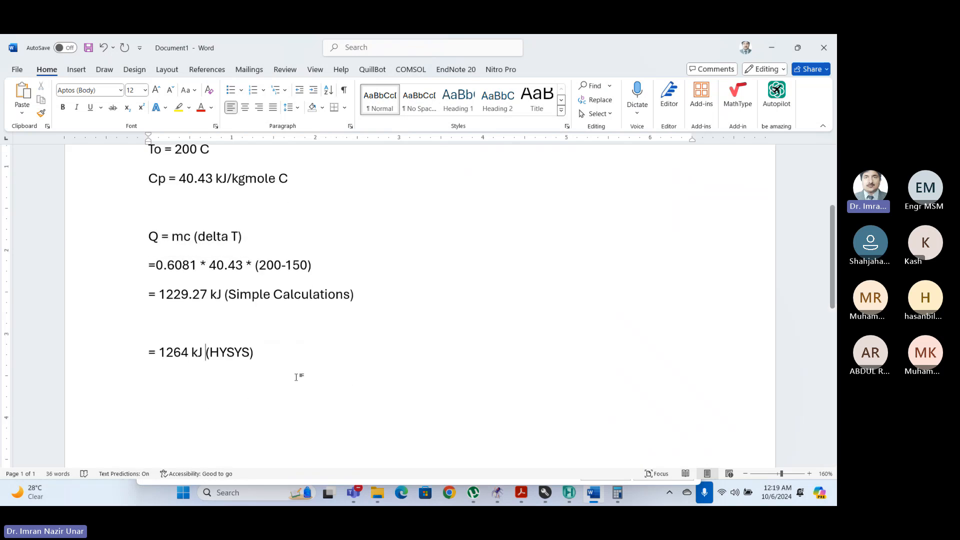
Insert a new equation two lines below the HYSYS result and begin it with "q = m".
{"action": "left_click", "coordinate": [298, 377]}
{"action": "key", "text": "Return"}
{"action": "key", "text": "Return"}
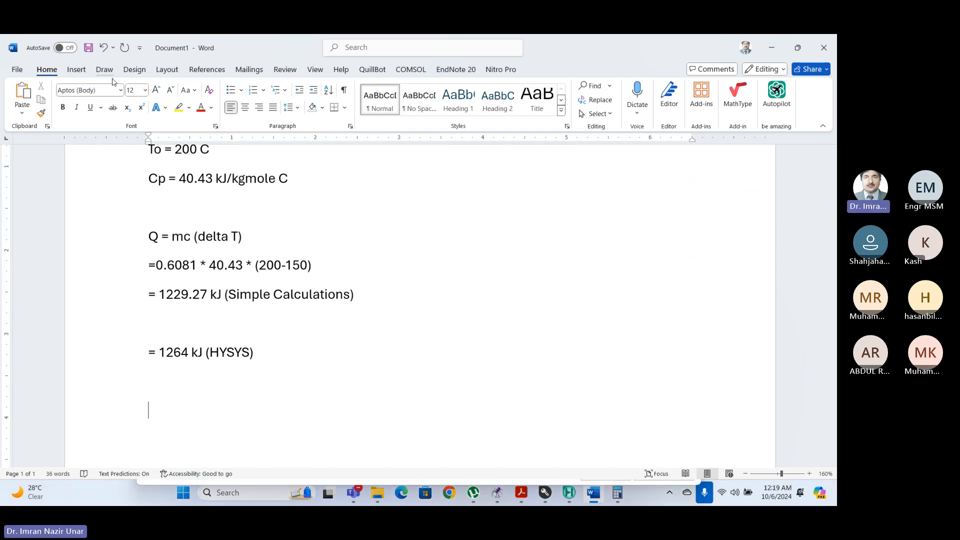
{"action": "left_click", "coordinate": [76, 69]}
{"action": "left_click", "coordinate": [737, 94]}
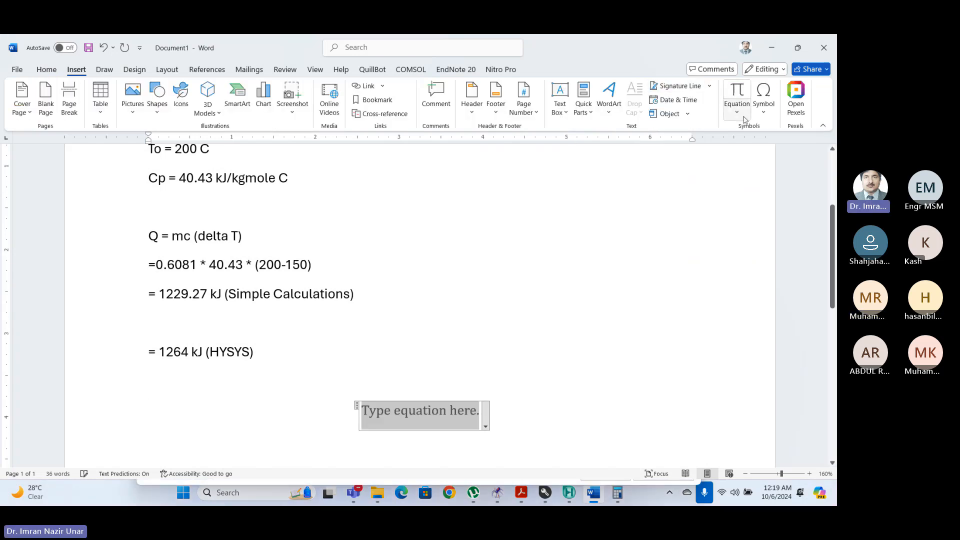
{"action": "type", "text": "q "}
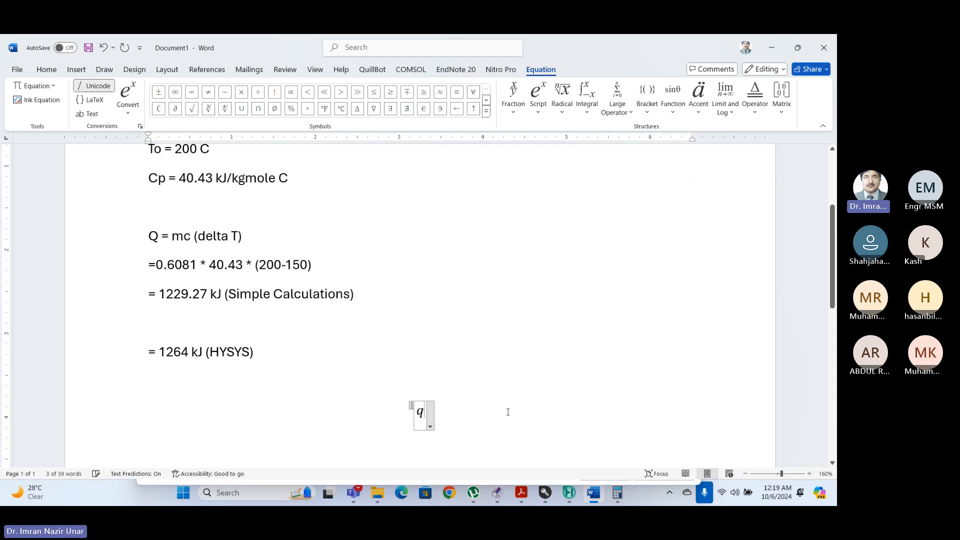
{"action": "type", "text": "="}
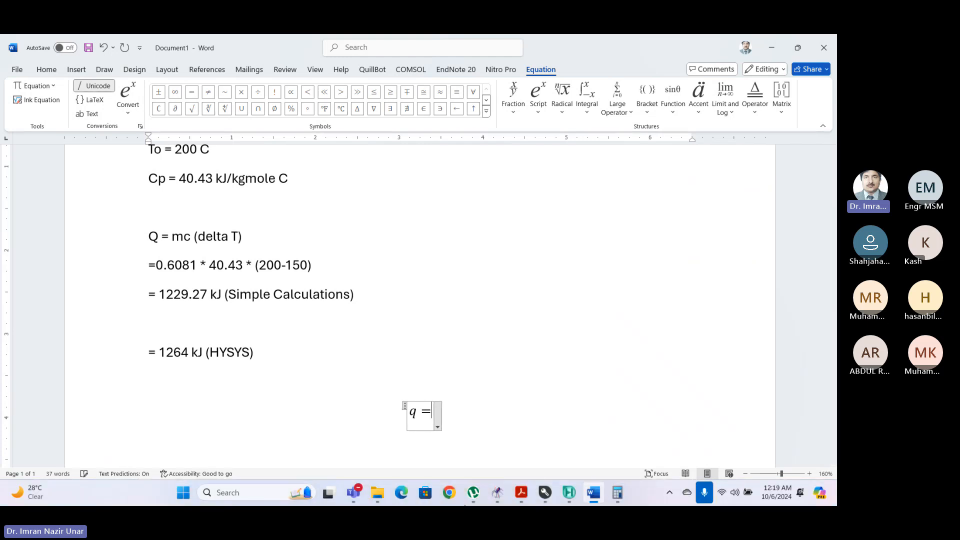
{"action": "mouse_move", "coordinate": [615, 502]}
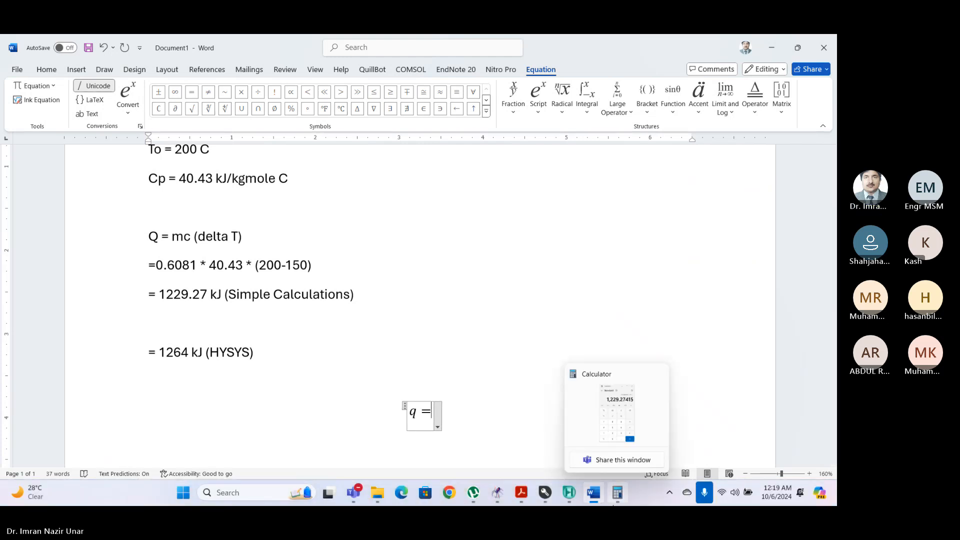
{"action": "type", "text": "m"}
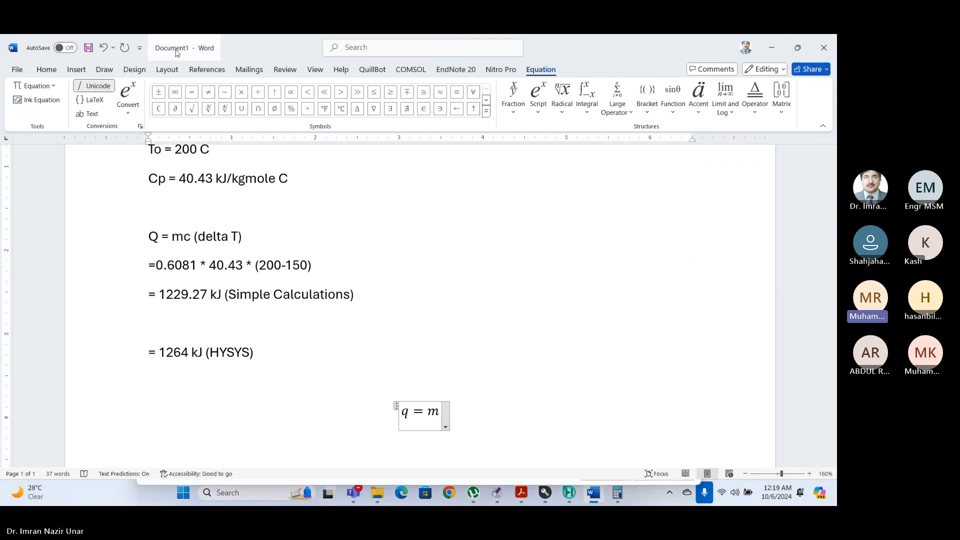
{"action": "left_click", "coordinate": [352, 114]}
{"action": "left_click", "coordinate": [352, 115]}
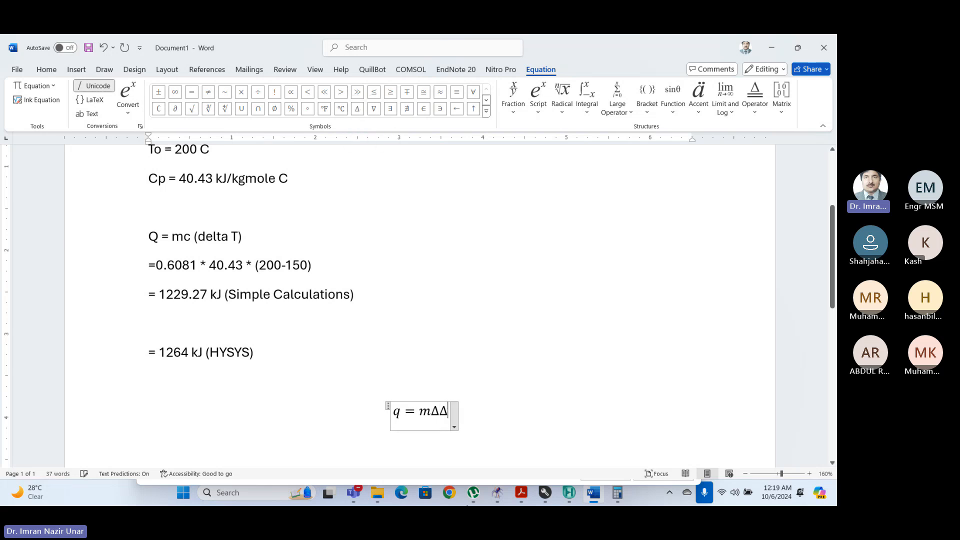
{"action": "key", "text": "BackSpace"}
{"action": "key", "text": "BackSpace"}
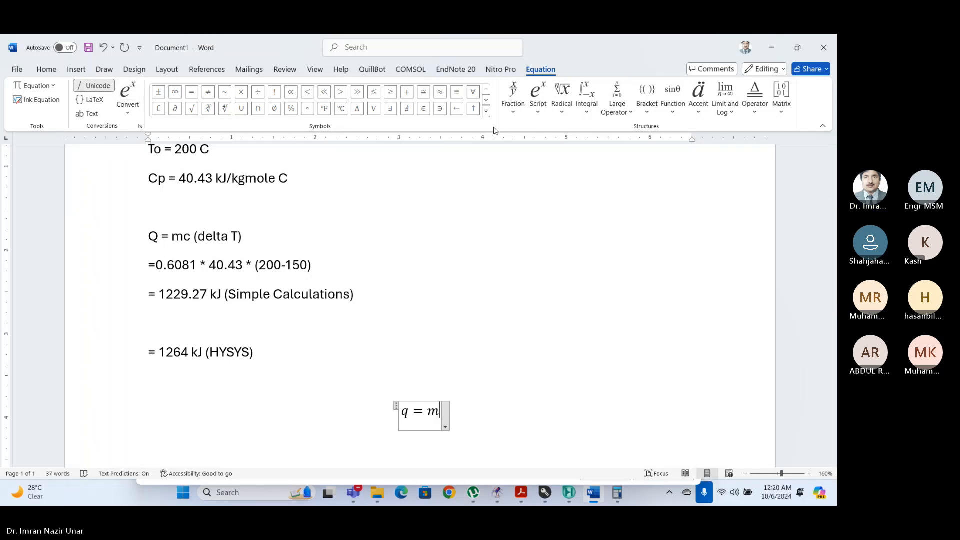
{"action": "left_click", "coordinate": [357, 109]}
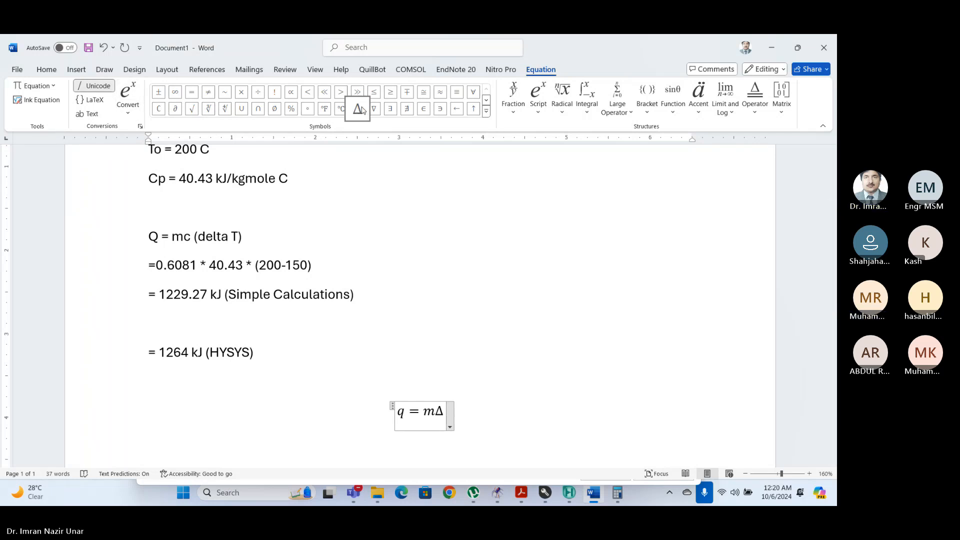
{"action": "type", "text": "T"}
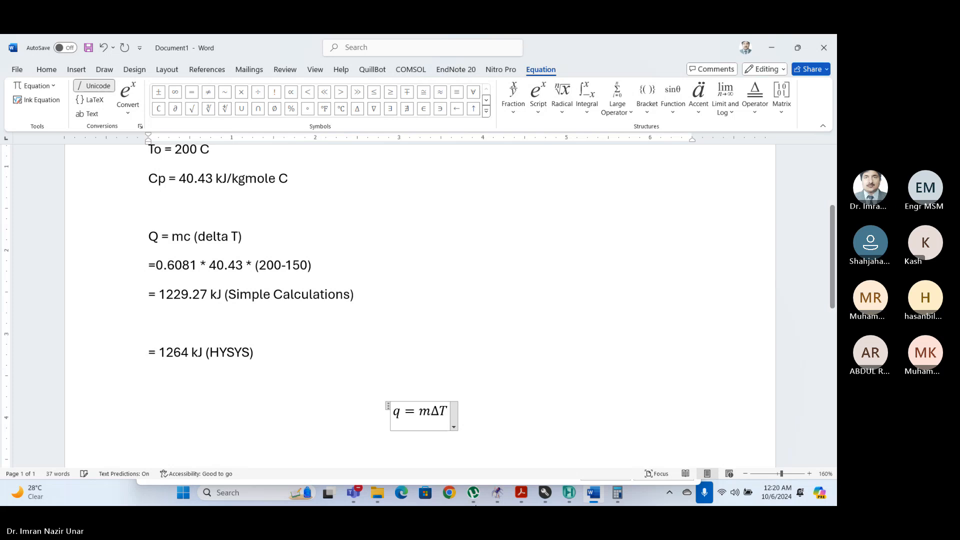
{"action": "key", "text": "BackSpace"}
{"action": "key", "text": "BackSpace"}
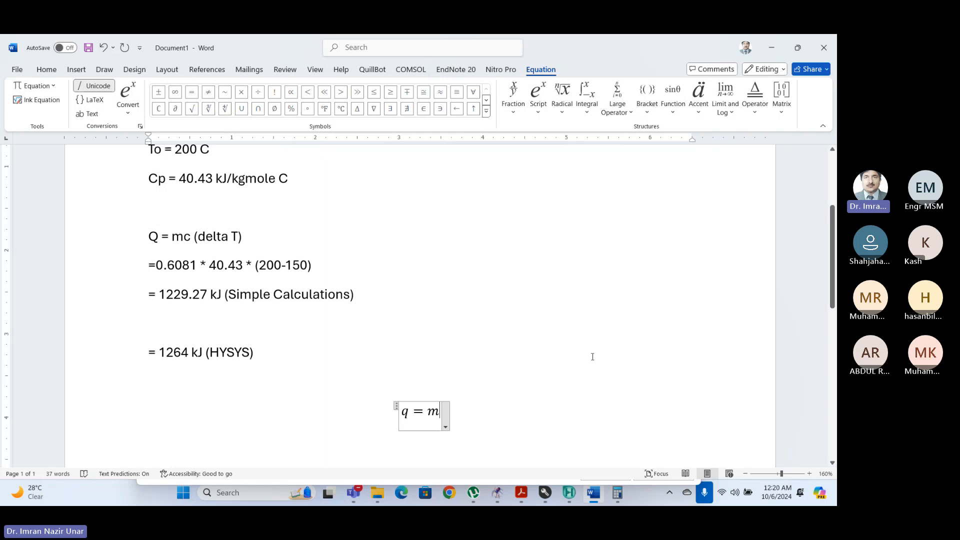
Add a definite integral after m in the equation, with lower limit T1 and upper limit T2.
{"action": "left_click", "coordinate": [587, 100]}
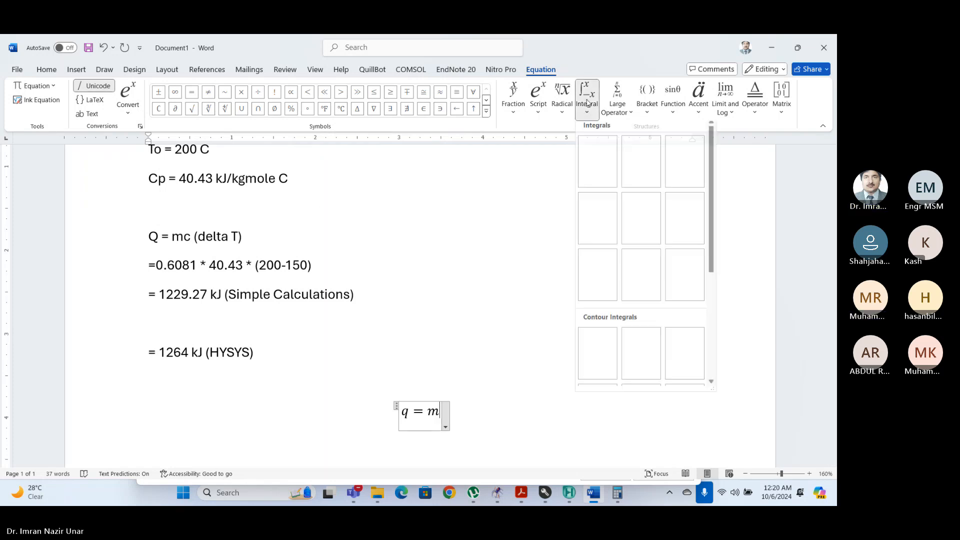
{"action": "left_click", "coordinate": [637, 162]}
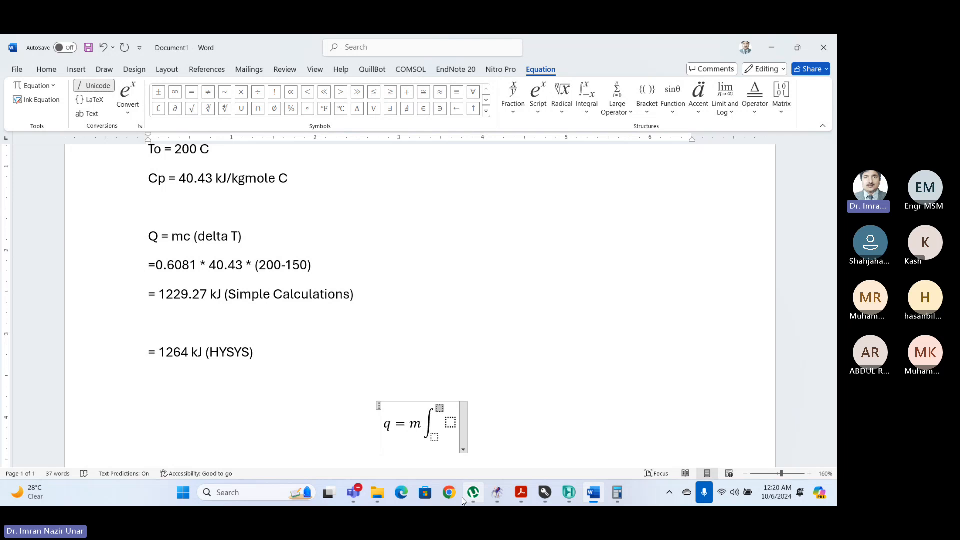
{"action": "type", "text": "T1"}
{"action": "key", "text": "Up"}
{"action": "key", "text": "Left"}
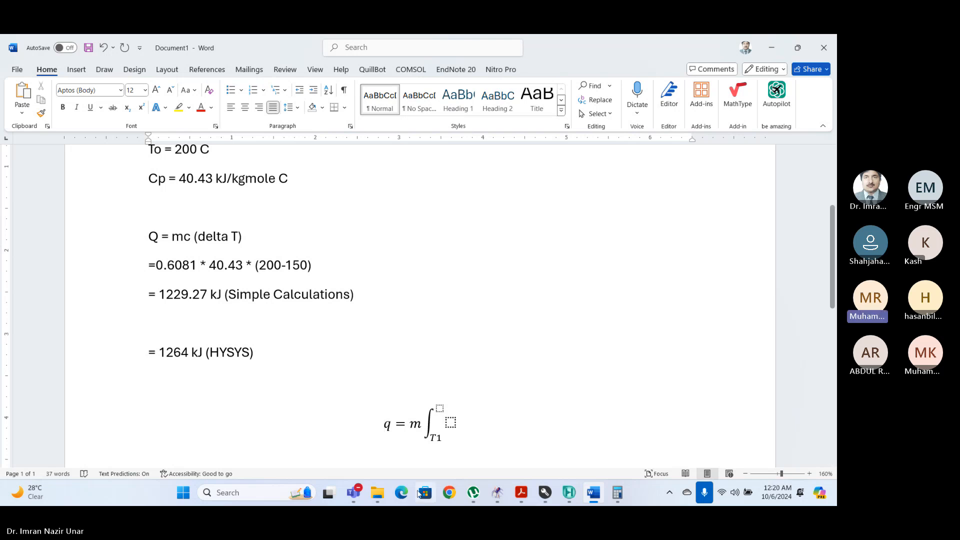
{"action": "left_click", "coordinate": [439, 408]}
{"action": "type", "text": "T2"}
Enter "CpdT" as the integrand of the heat duty integral and leave the equation.
{"action": "left_click", "coordinate": [453, 420]}
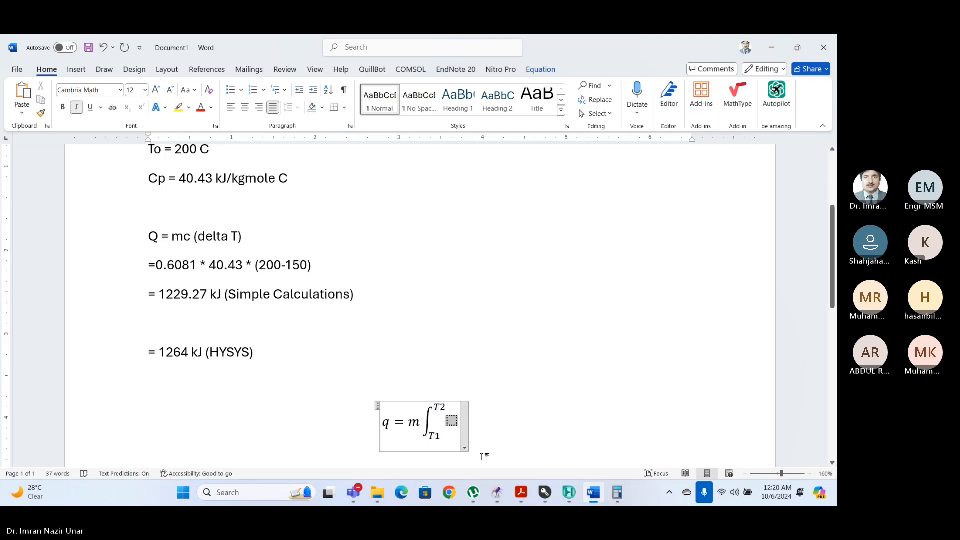
{"action": "type", "text": "Cp"}
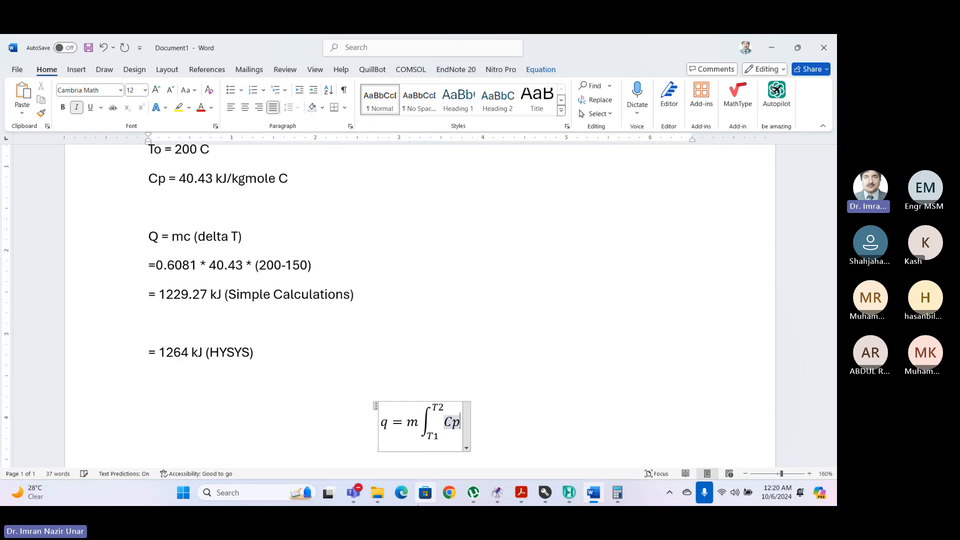
{"action": "type", "text": "d"}
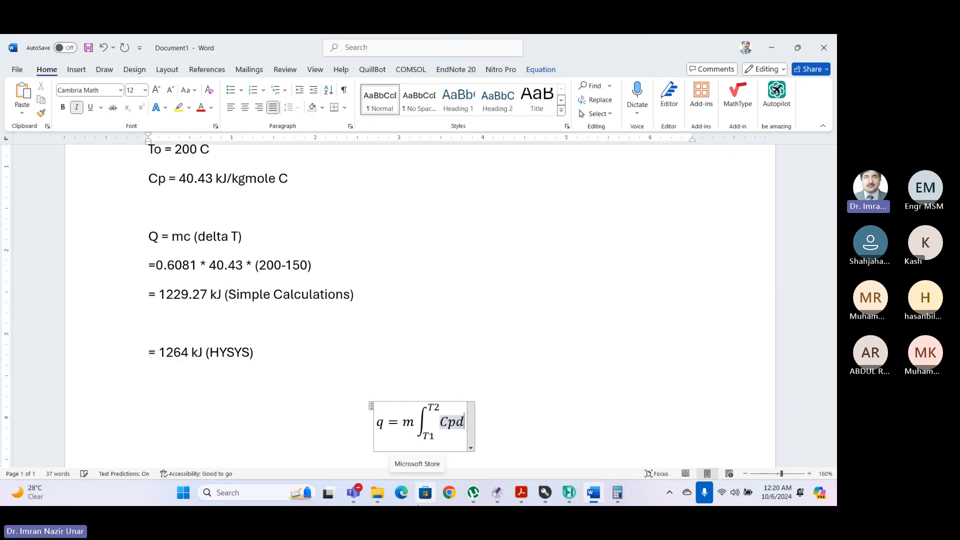
{"action": "type", "text": "T"}
{"action": "key", "text": "BackSpace"}
{"action": "type", "text": "T"}
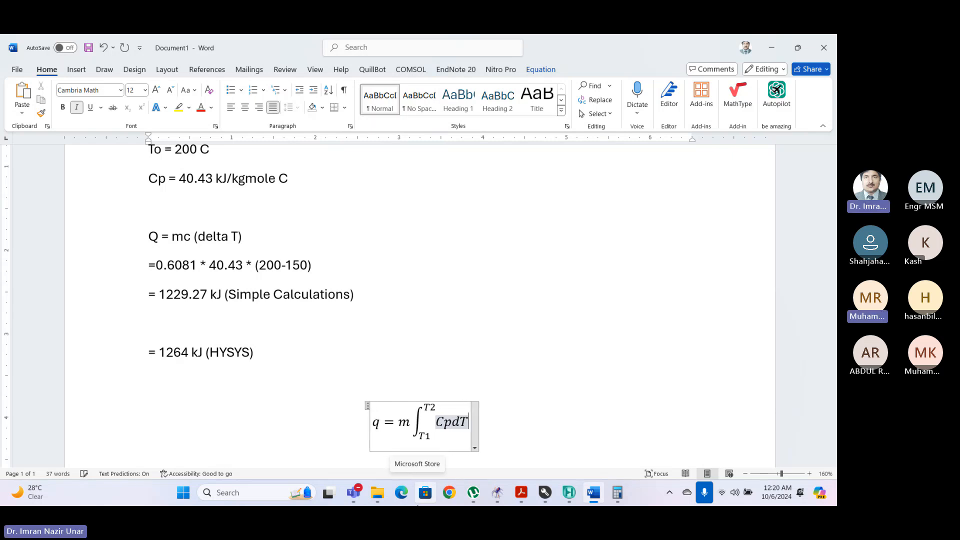
{"action": "left_click", "coordinate": [568, 413]}
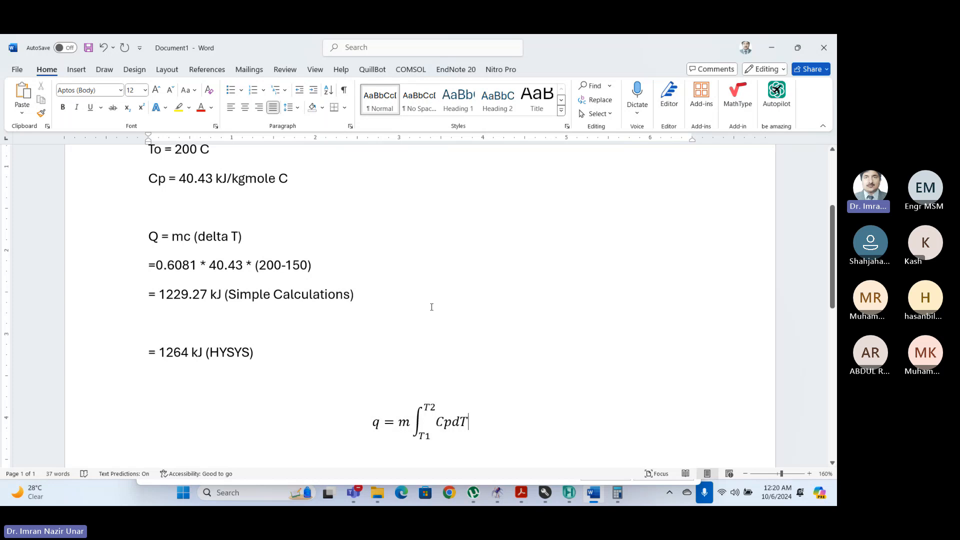
Switch to Aspen HYSYS and move the material stream 1 window aside to uncover the flowsheet.
{"action": "mouse_move", "coordinate": [568, 492]}
{"action": "mouse_move", "coordinate": [475, 411]}
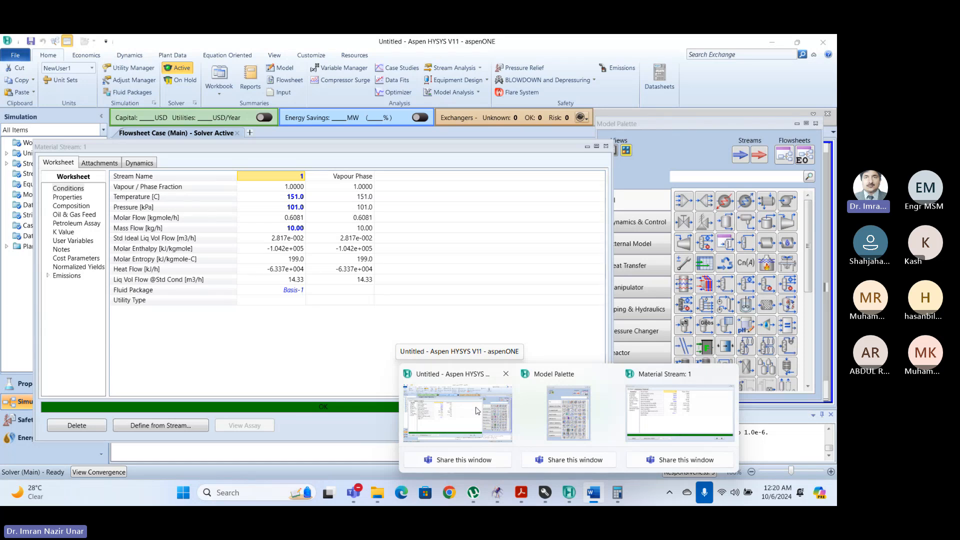
{"action": "left_click", "coordinate": [476, 411]}
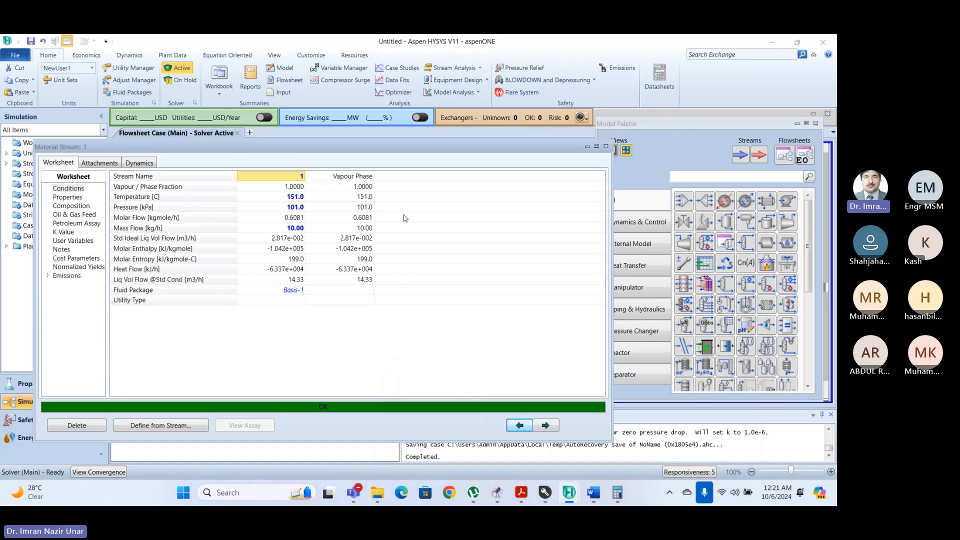
{"action": "left_click_drag", "start_coordinate": [357, 153], "coordinate": [401, 171]}
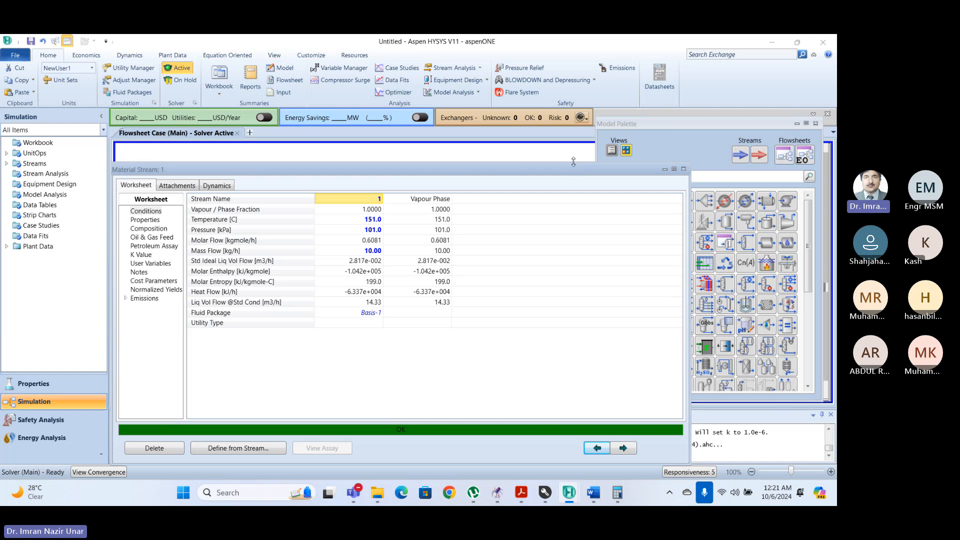
{"action": "left_click_drag", "start_coordinate": [493, 162], "coordinate": [514, 201]}
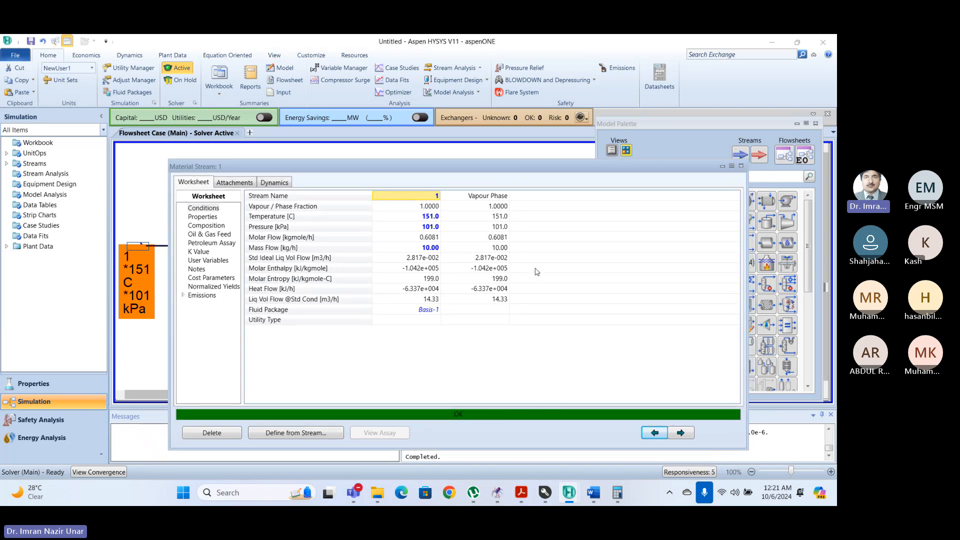
Close the material stream 1 window and switch to the Word document with the manual heat duty calculation.
{"action": "left_click", "coordinate": [741, 166]}
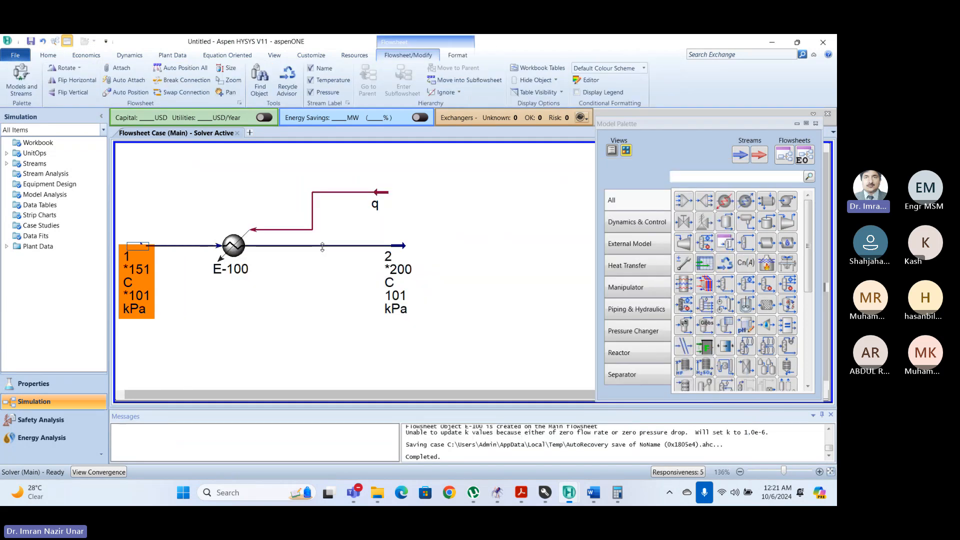
{"action": "left_click", "coordinate": [210, 311]}
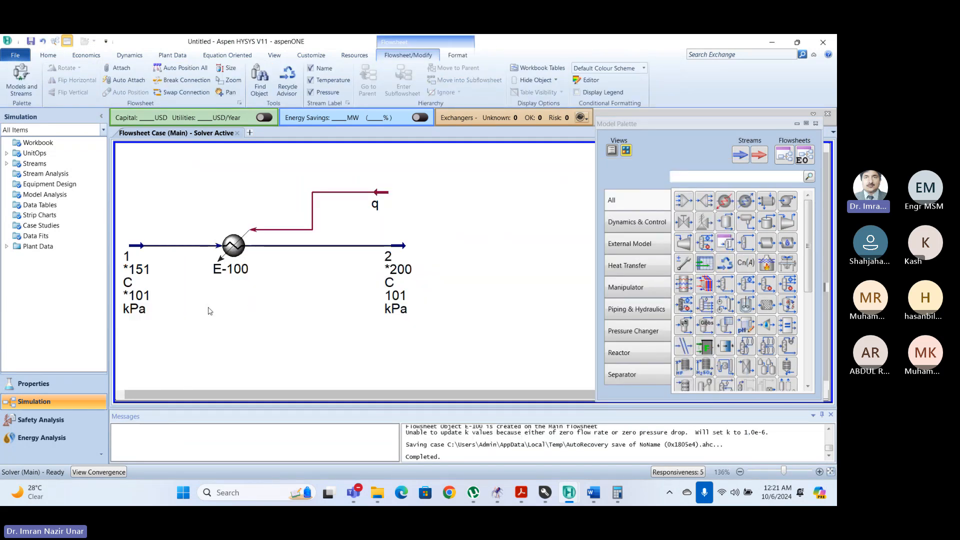
{"action": "left_click", "coordinate": [593, 492]}
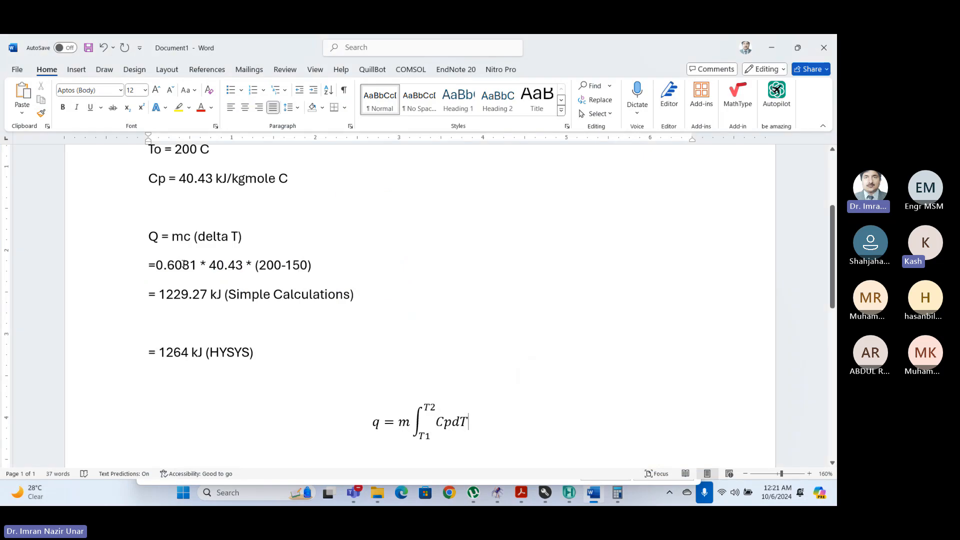
{"action": "left_click_drag", "start_coordinate": [268, 352], "coordinate": [126, 160]}
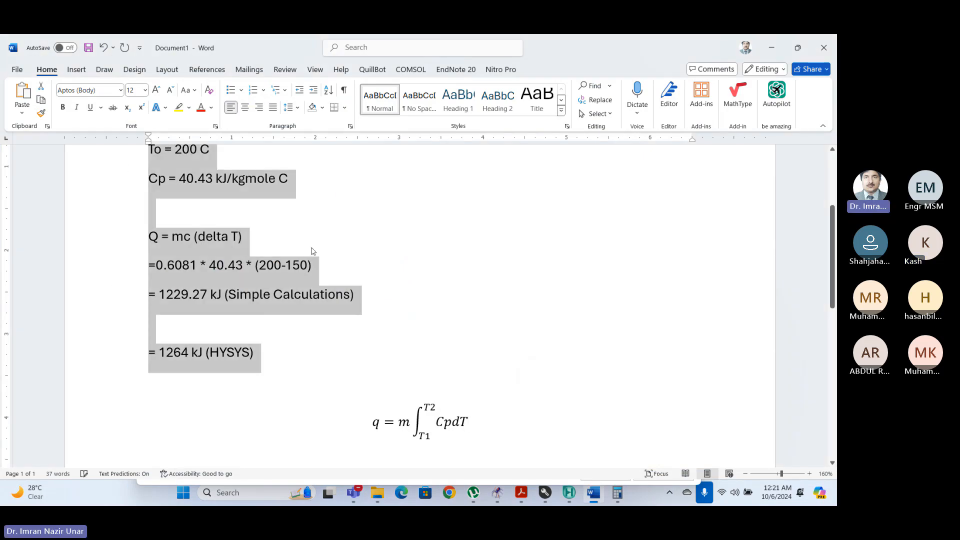
{"action": "left_click", "coordinate": [402, 292]}
Enlarge the integral heat duty equation below the HYSYS result to 24 pt.
{"action": "scroll", "coordinate": [401, 286], "scroll_direction": "down", "scroll_amount": 3}
{"action": "left_click", "coordinate": [392, 344]}
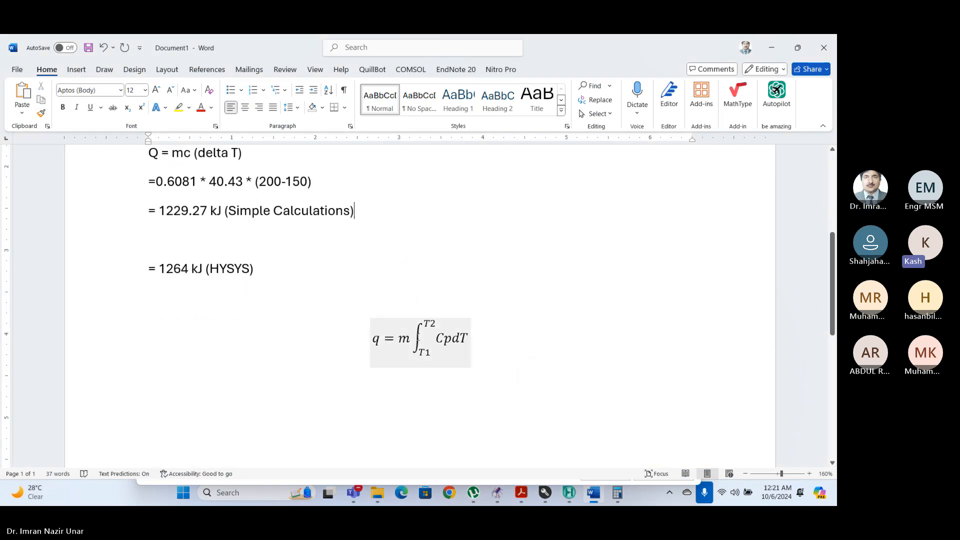
{"action": "left_click_drag", "start_coordinate": [375, 349], "coordinate": [469, 354]}
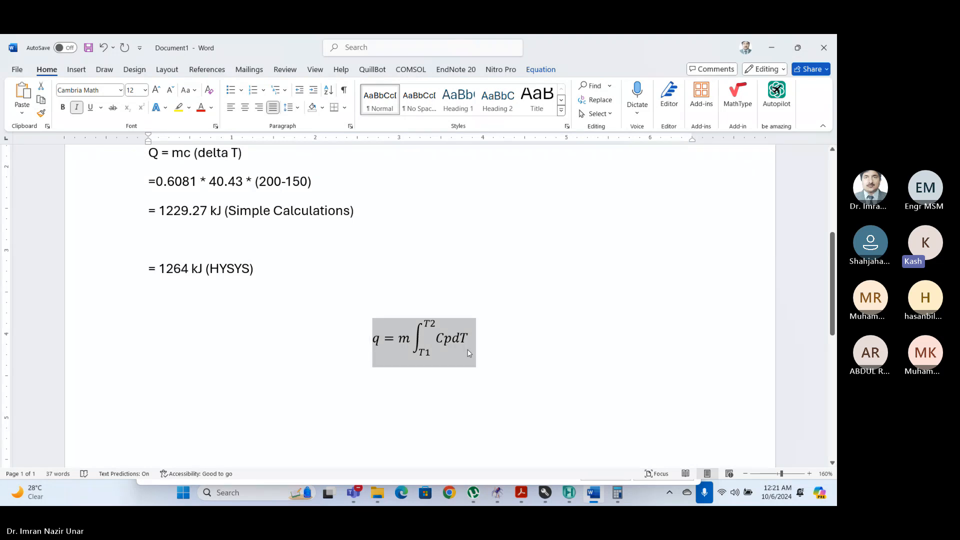
{"action": "key", "text": "ctrl+shift+period"}
{"action": "key", "text": "ctrl+shift+period"}
{"action": "key", "text": "ctrl+shift+period"}
{"action": "key", "text": "ctrl+shift+period"}
{"action": "key", "text": "ctrl+shift+period"}
{"action": "key", "text": "ctrl+shift+period"}
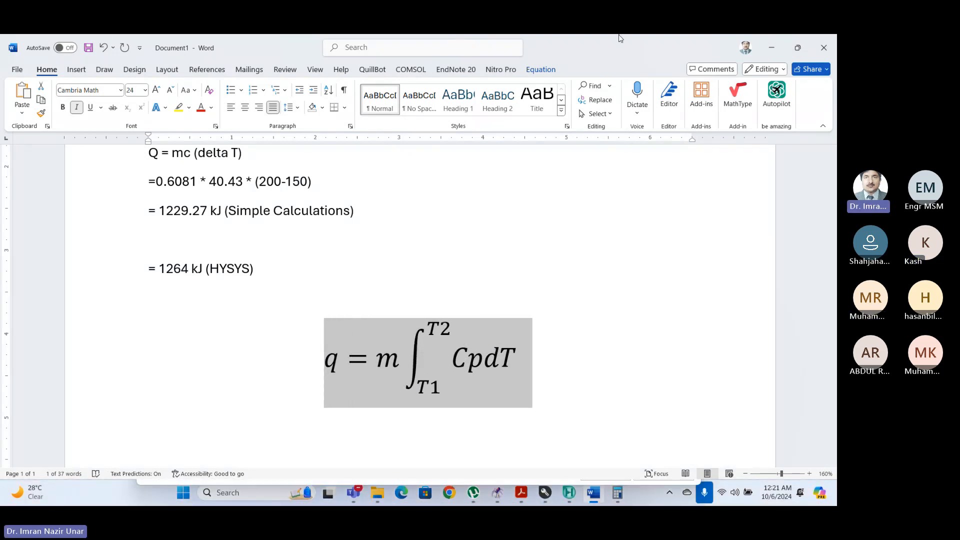
Compare the m and c terms of Q = mc (delta T) with the corresponding terms of the integral equation.
{"action": "left_click", "coordinate": [183, 153]}
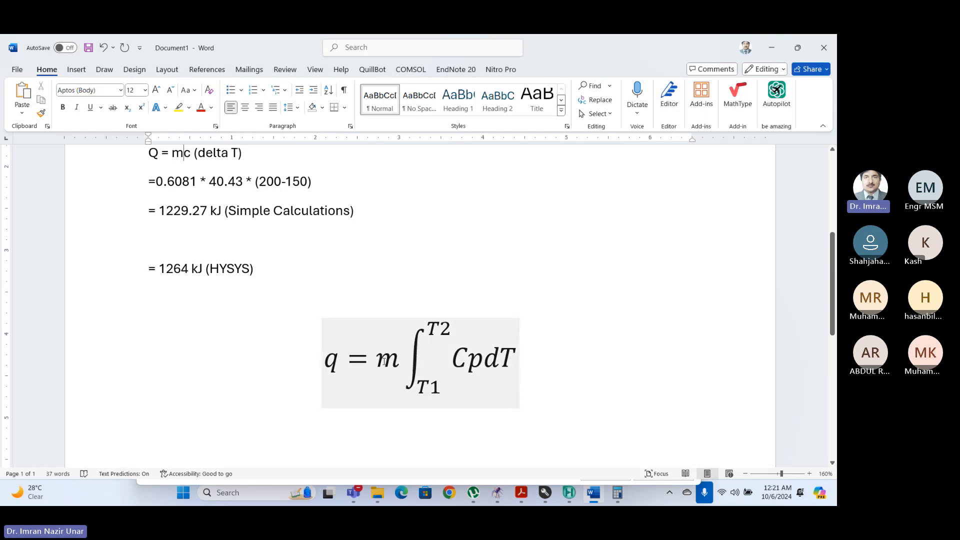
{"action": "double_click", "coordinate": [402, 357]}
{"action": "left_click", "coordinate": [403, 256]}
{"action": "left_click_drag", "start_coordinate": [193, 152], "coordinate": [186, 152]}
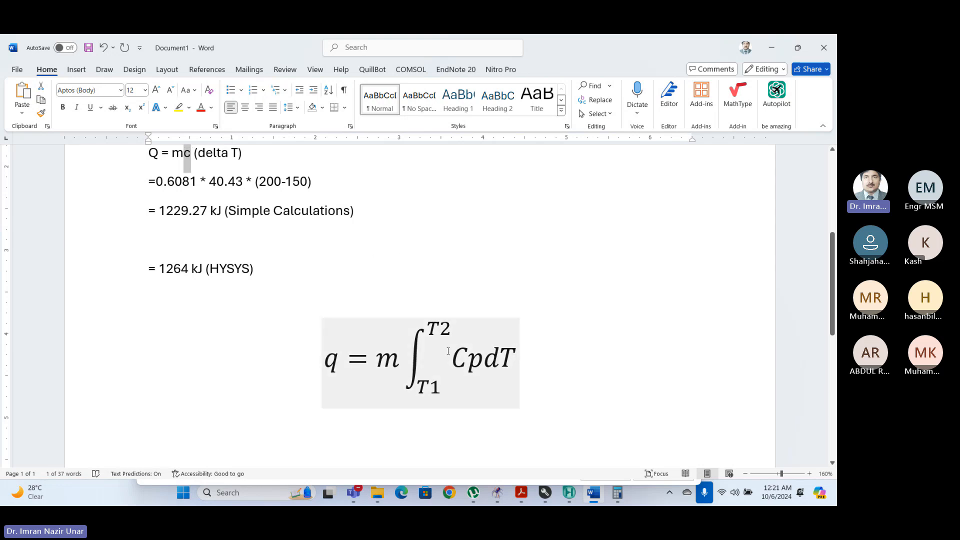
{"action": "left_click", "coordinate": [449, 238]}
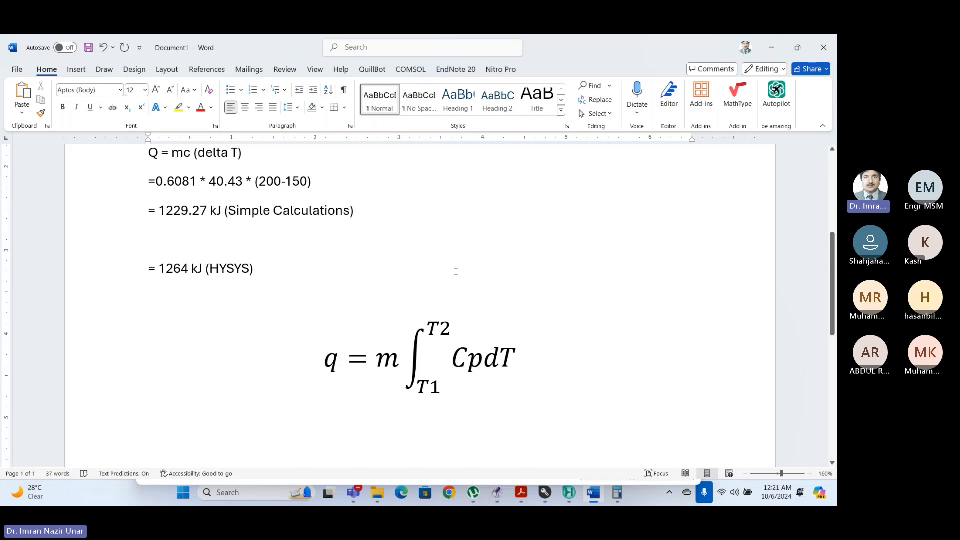
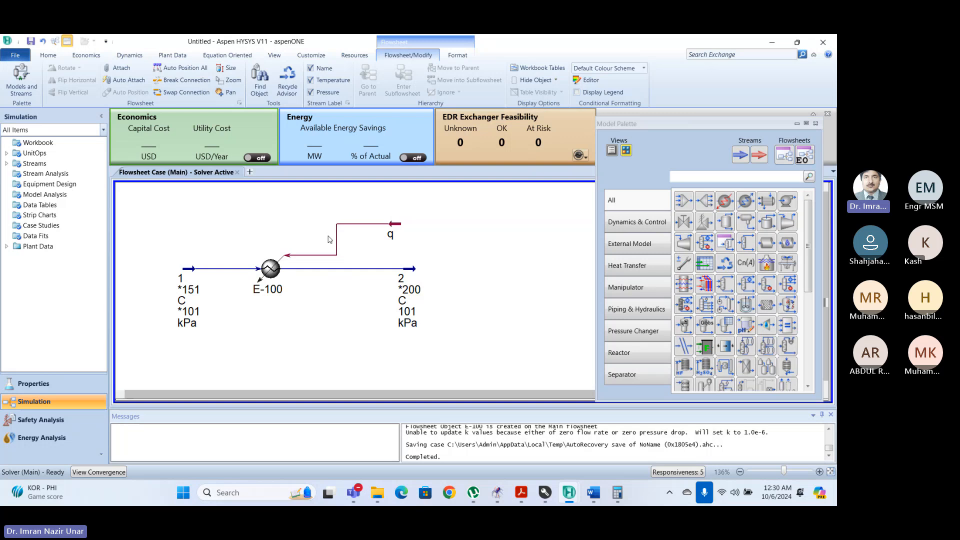
Close the HYSYS flowsheet view, go to the Properties environment and remove H2O and Methane from Component List - 1.
{"action": "left_click", "coordinate": [237, 172]}
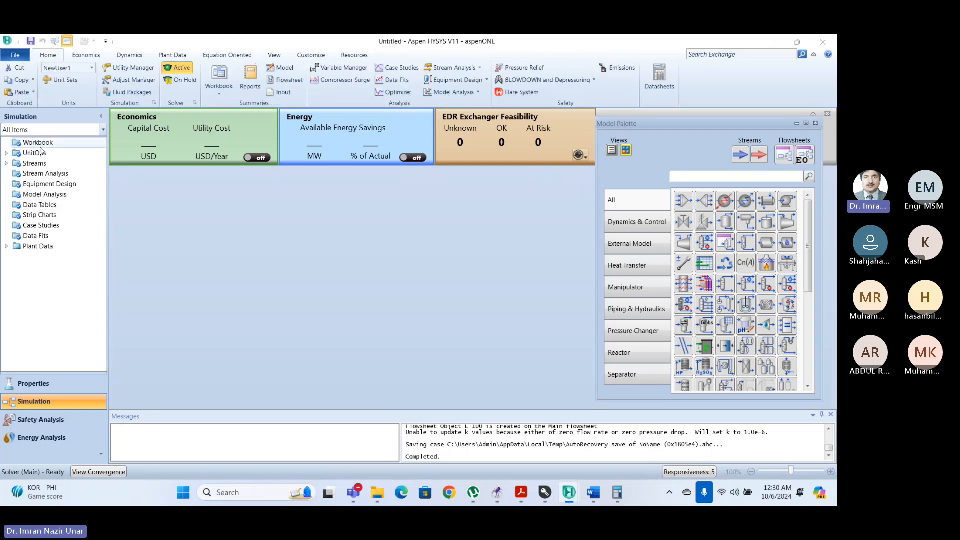
{"action": "left_click", "coordinate": [38, 384]}
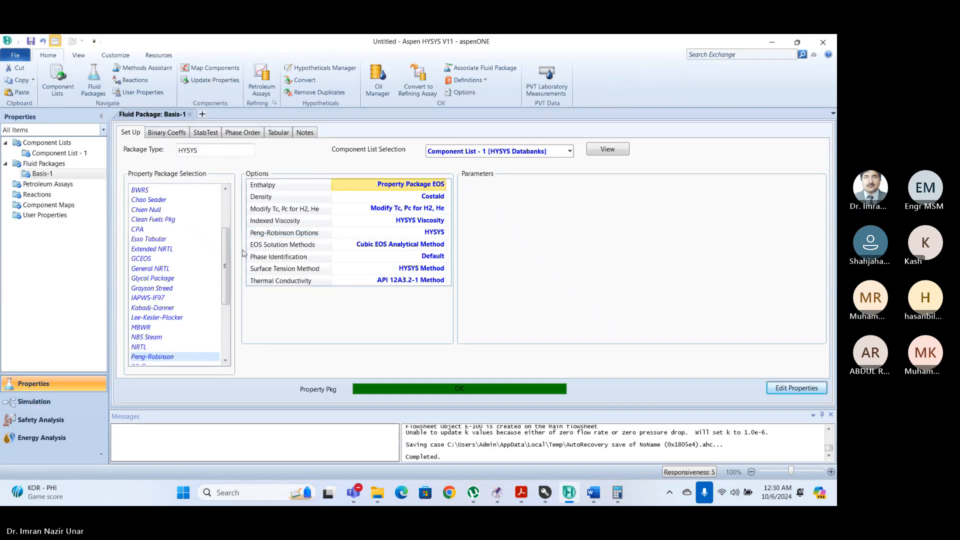
{"action": "scroll", "coordinate": [228, 275], "scroll_direction": "up", "scroll_amount": 3}
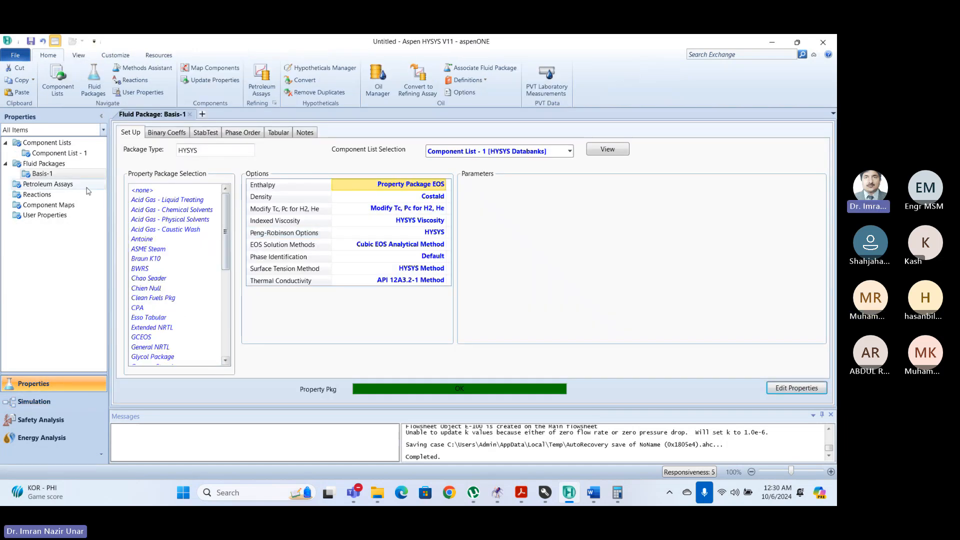
{"action": "left_click", "coordinate": [67, 153]}
{"action": "left_click", "coordinate": [168, 189]}
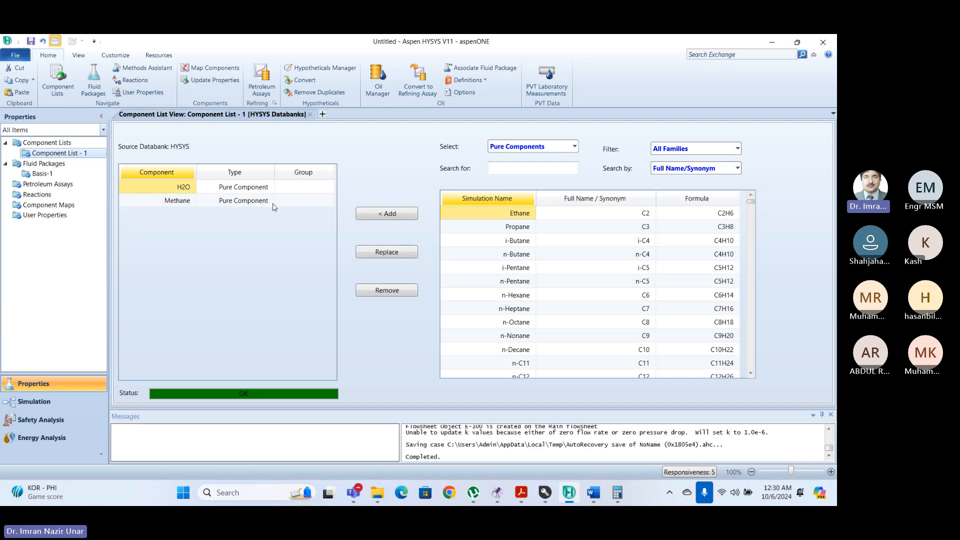
{"action": "left_click", "coordinate": [388, 288]}
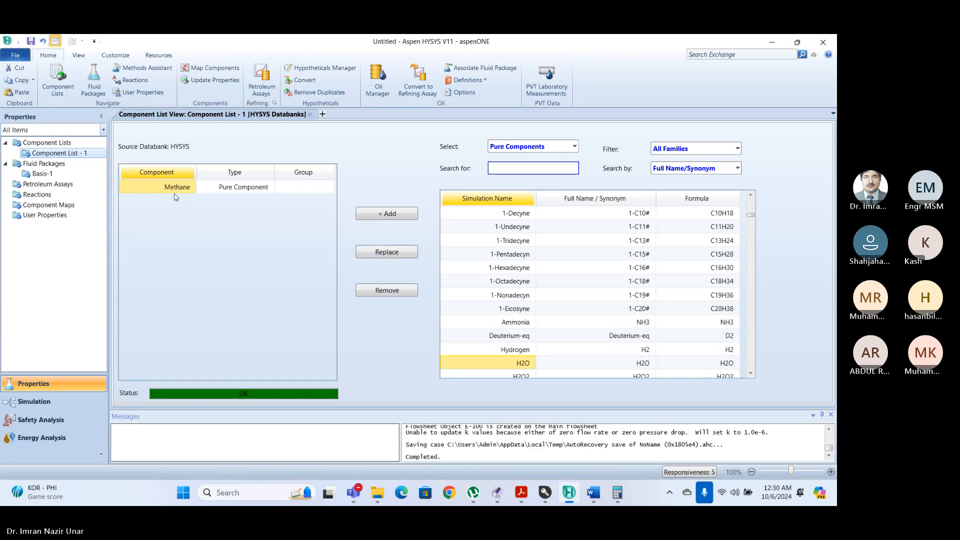
{"action": "left_click", "coordinate": [409, 292]}
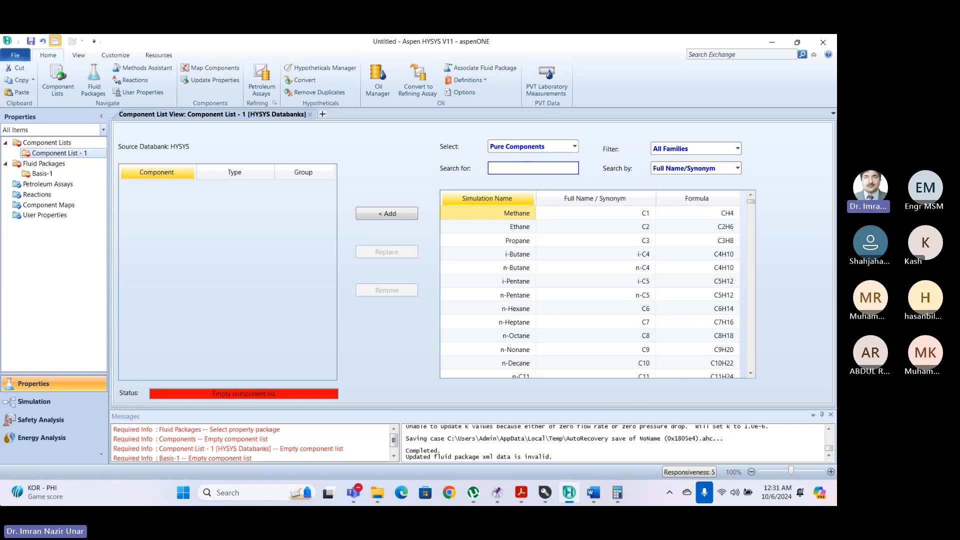
Switch to the Thermo-002H flash calculation PDF and read the problem statement and the component and fluid package instructions.
{"action": "type", "text": "b"}
{"action": "key", "text": "BackSpace"}
{"action": "key", "text": "alt+Tab"}
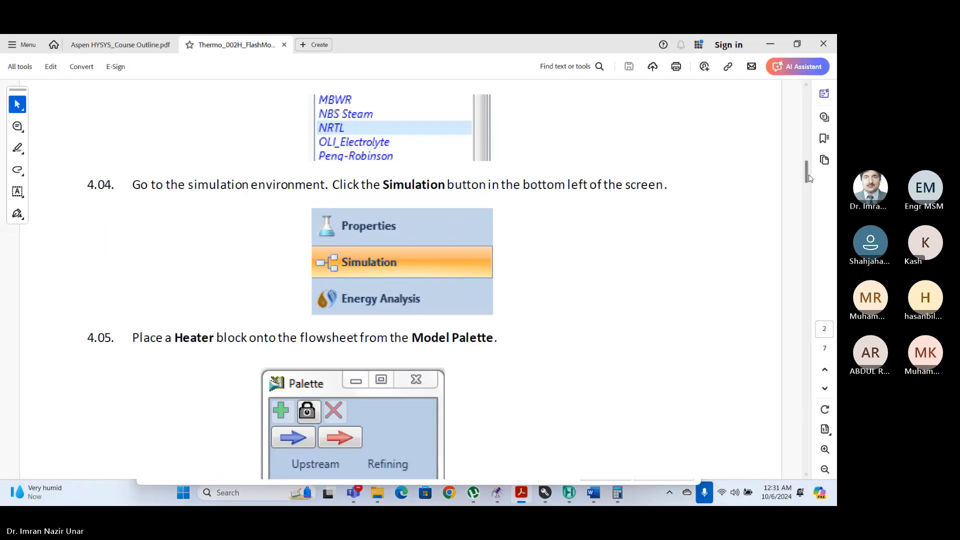
{"action": "left_click_drag", "start_coordinate": [807, 175], "coordinate": [806, 115]}
{"action": "scroll", "coordinate": [797, 121], "scroll_direction": "up", "scroll_amount": 5}
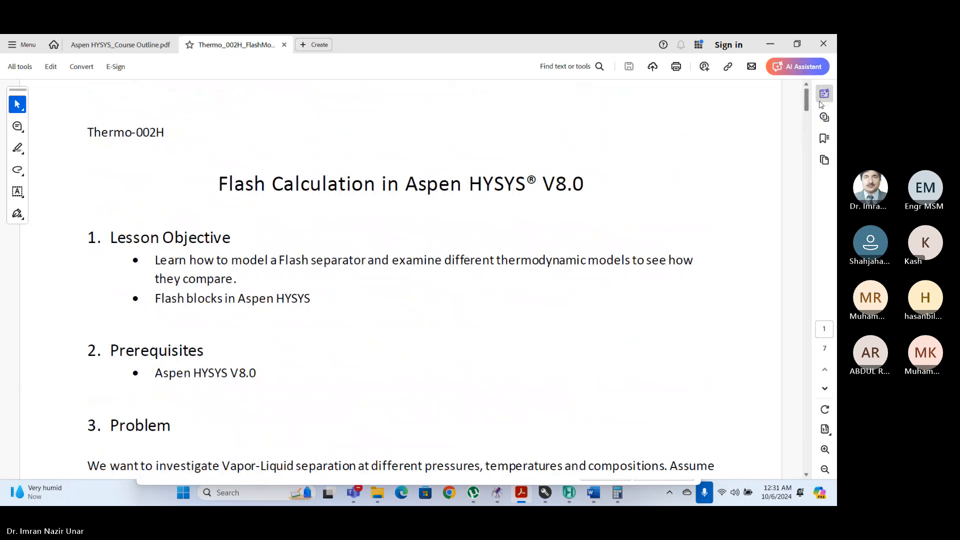
{"action": "scroll", "coordinate": [796, 122], "scroll_direction": "down", "scroll_amount": 2}
{"action": "scroll", "coordinate": [789, 139], "scroll_direction": "down", "scroll_amount": 2}
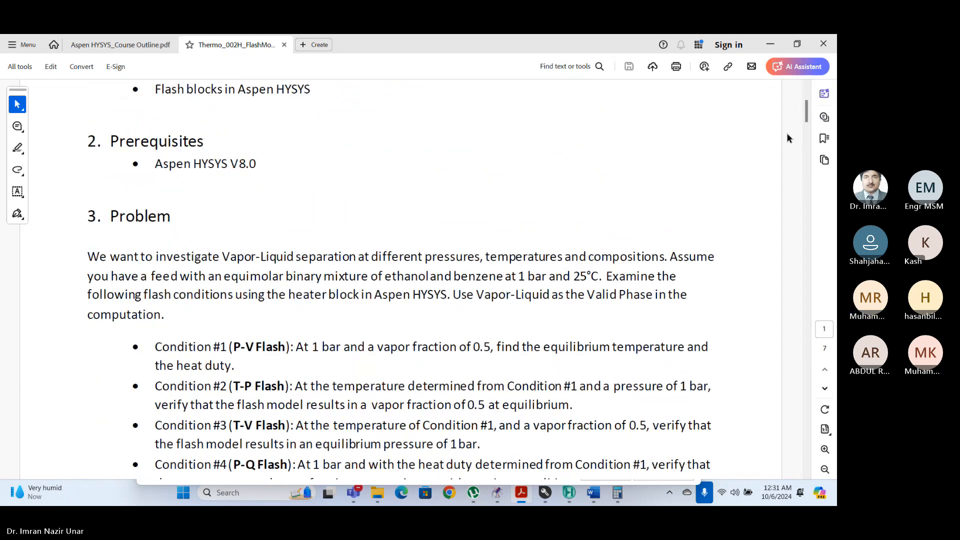
{"action": "scroll", "coordinate": [674, 226], "scroll_direction": "down", "scroll_amount": 15}
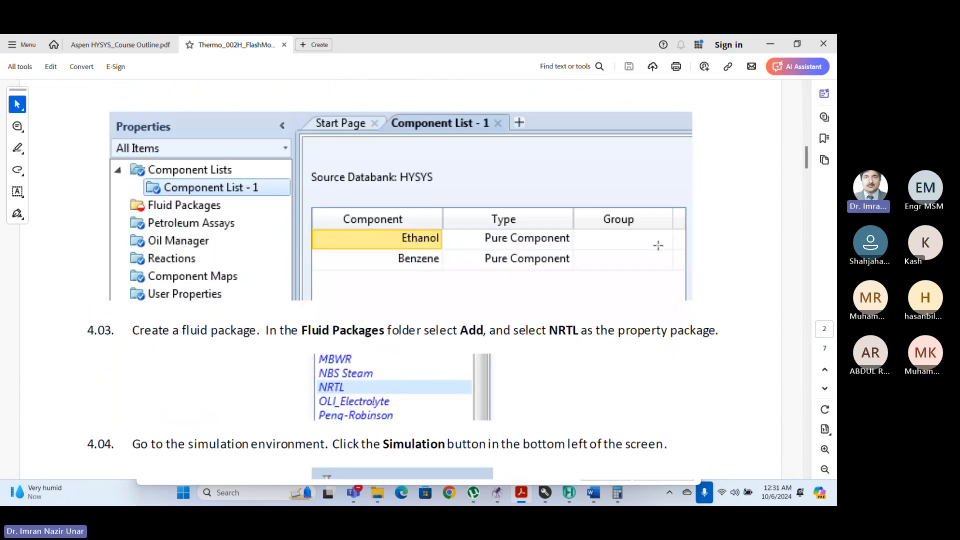
Switch back to Aspen HYSYS, search the databank for "ethanol" and add Ethanol to Component List - 1.
{"action": "key", "text": "alt+Tab"}
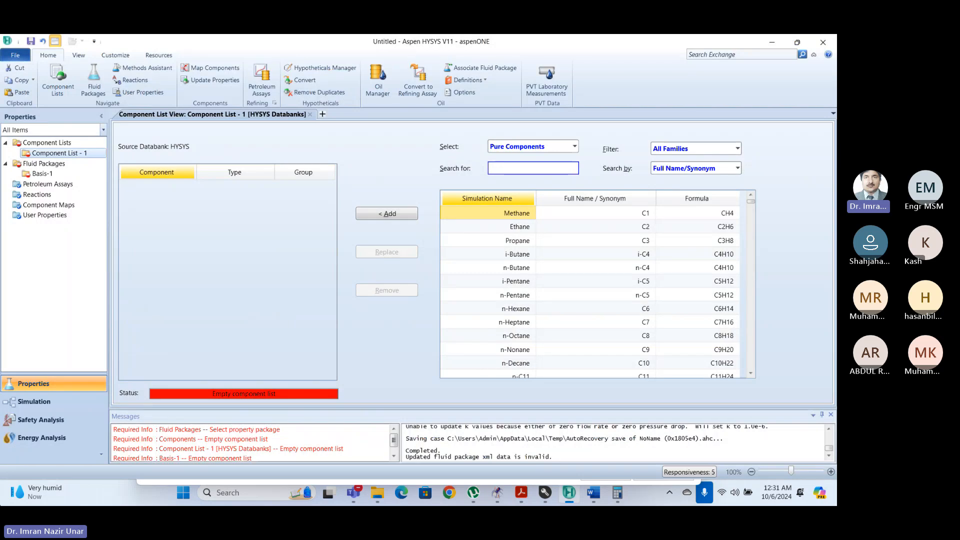
{"action": "type", "text": "ethanol"}
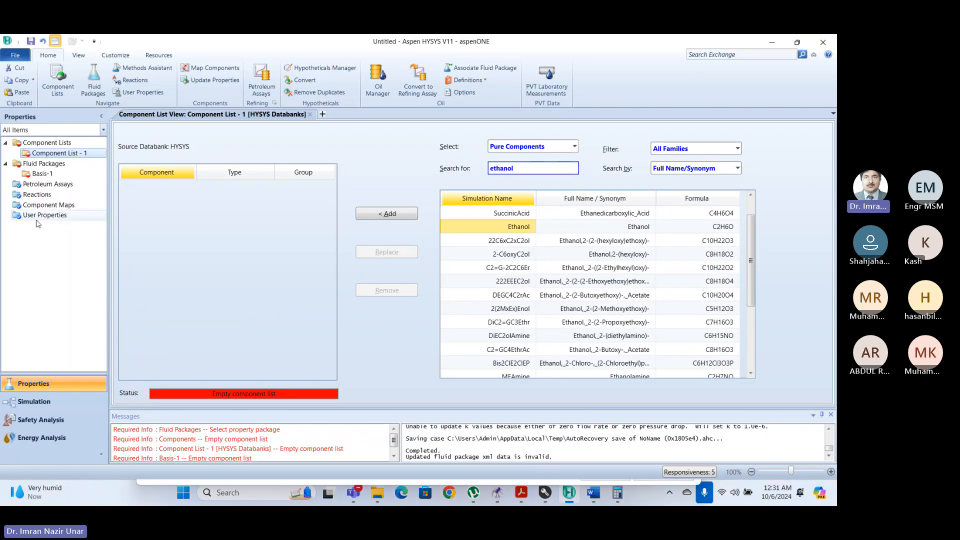
{"action": "left_click", "coordinate": [384, 215]}
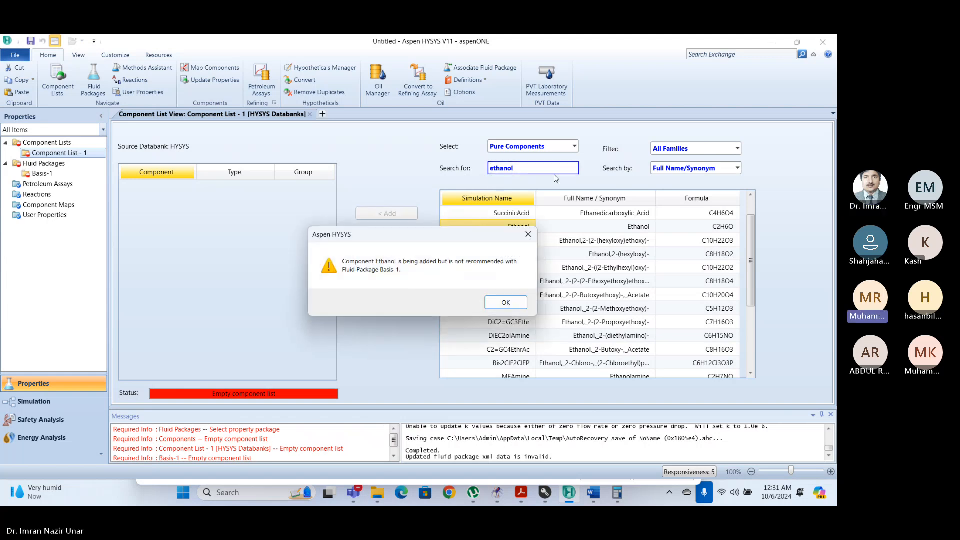
{"action": "left_click", "coordinate": [507, 302]}
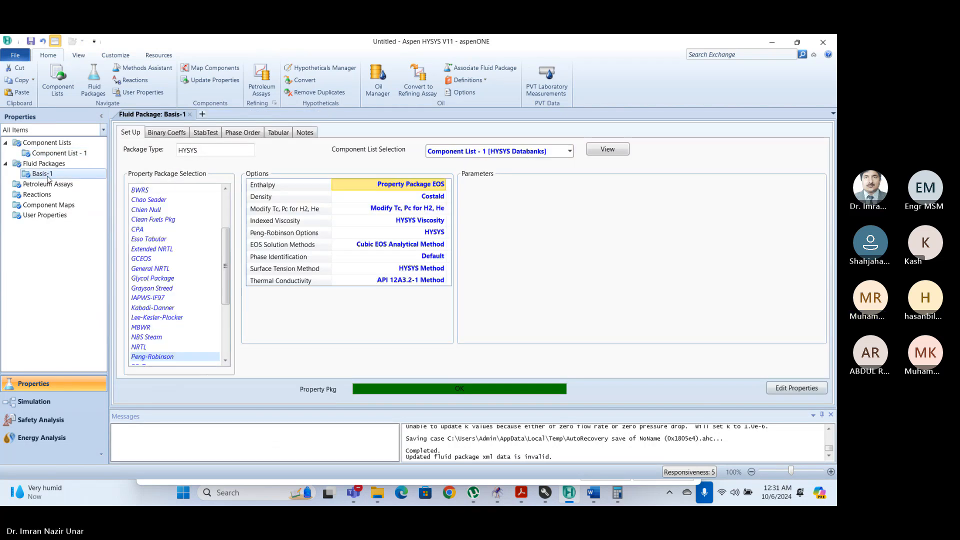
Change the property package of fluid package Basis-1 to NRTL.
{"action": "scroll", "coordinate": [168, 285], "scroll_direction": "down", "scroll_amount": 4}
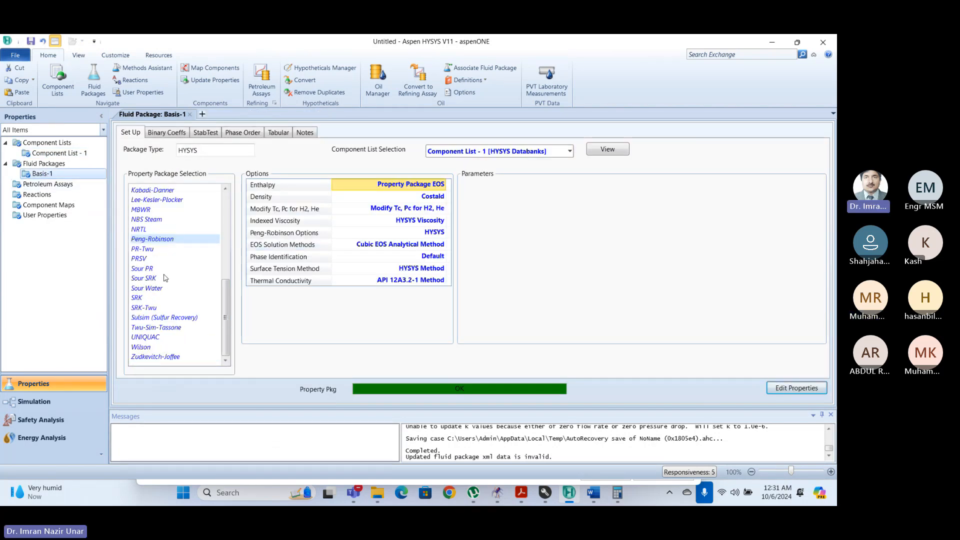
{"action": "scroll", "coordinate": [160, 282], "scroll_direction": "up", "scroll_amount": 3}
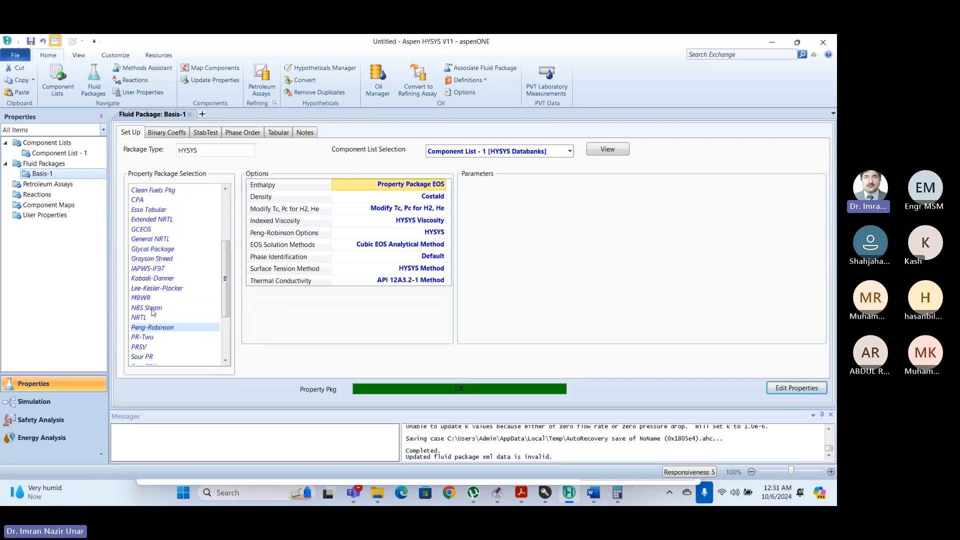
{"action": "left_click", "coordinate": [138, 318]}
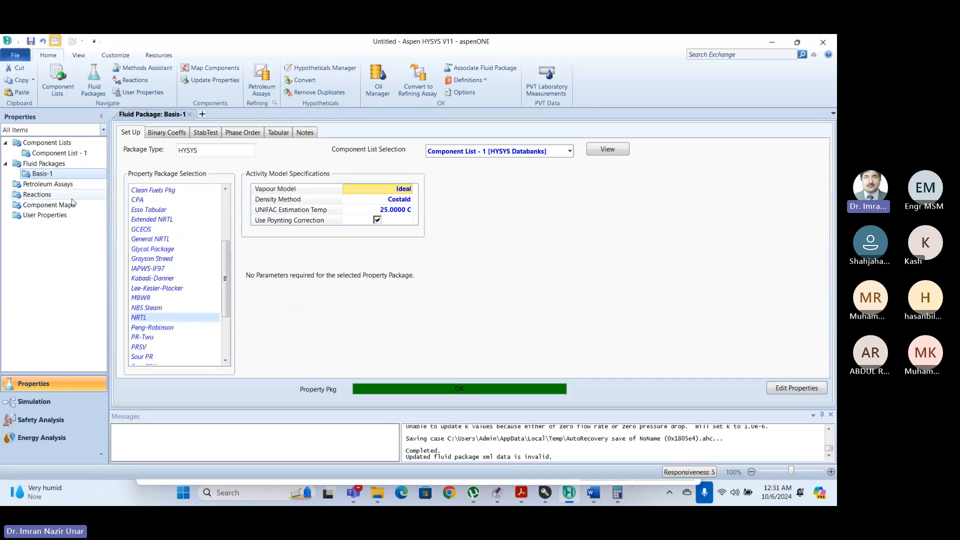
Find Benzene in the databank and add it to Component List - 1.
{"action": "left_click", "coordinate": [59, 153]}
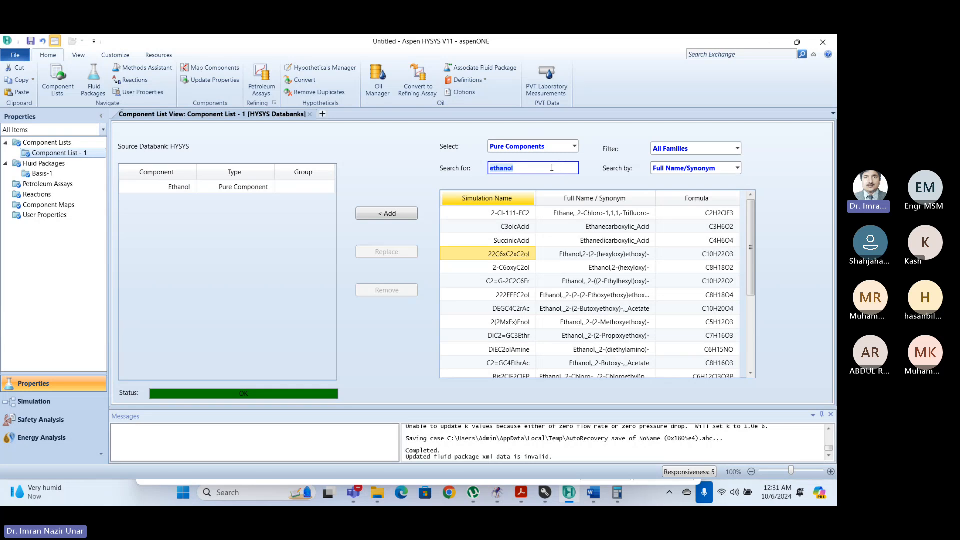
{"action": "key", "text": "BackSpace"}
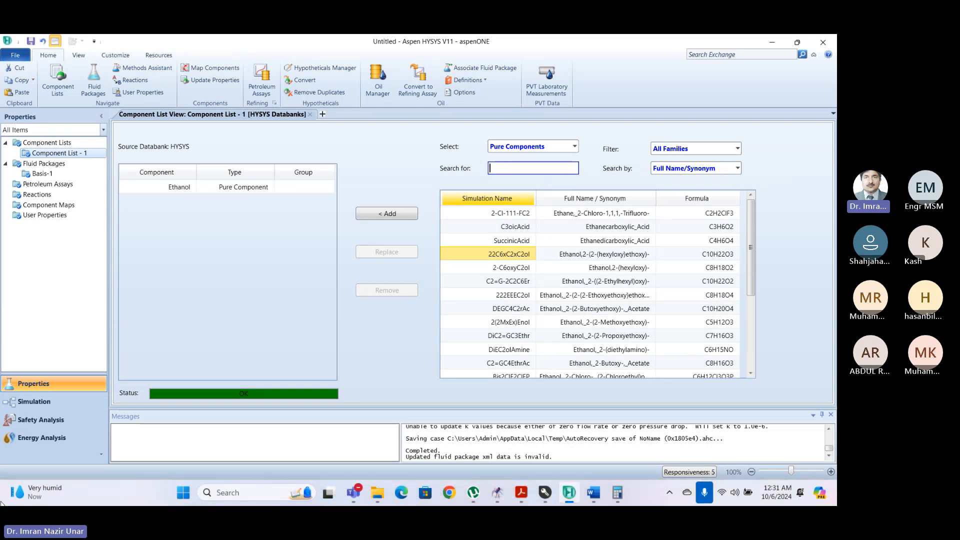
{"action": "type", "text": "benzee"}
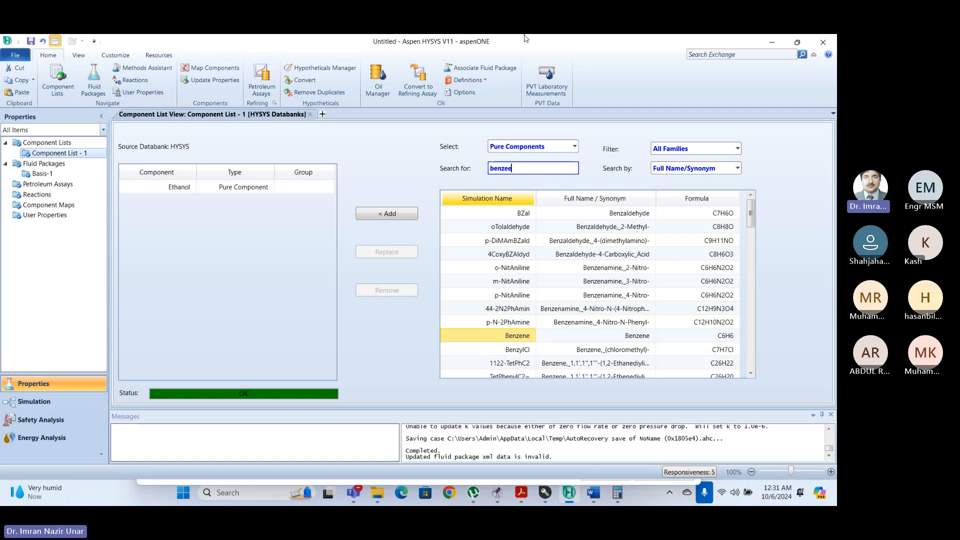
{"action": "left_click", "coordinate": [386, 214]}
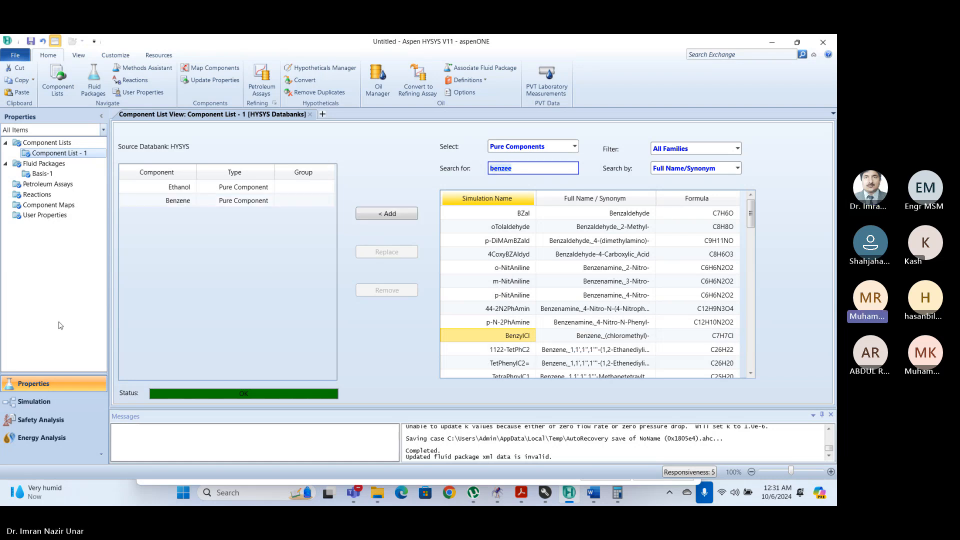
Enter the Simulation environment and agree to leave the solver in holding mode.
{"action": "left_click", "coordinate": [54, 404]}
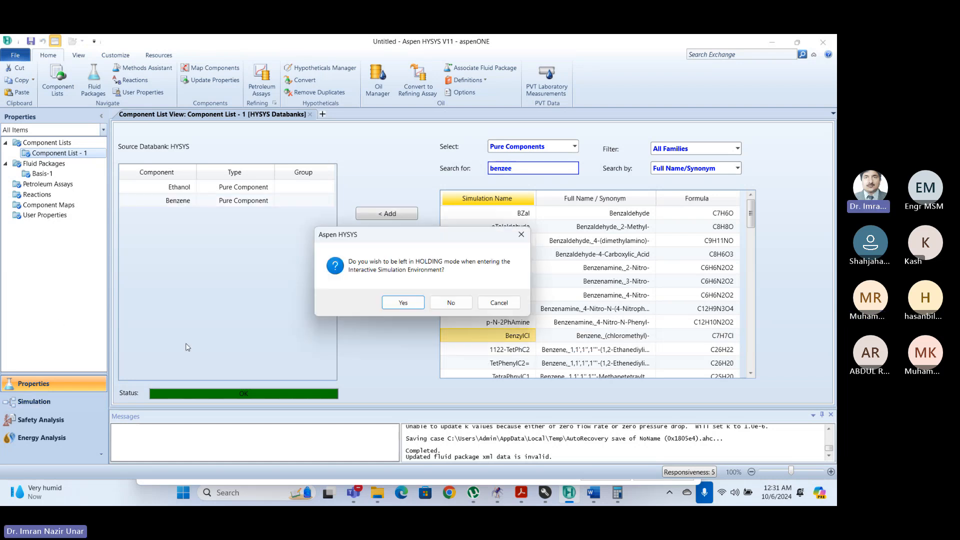
{"action": "left_click", "coordinate": [402, 303]}
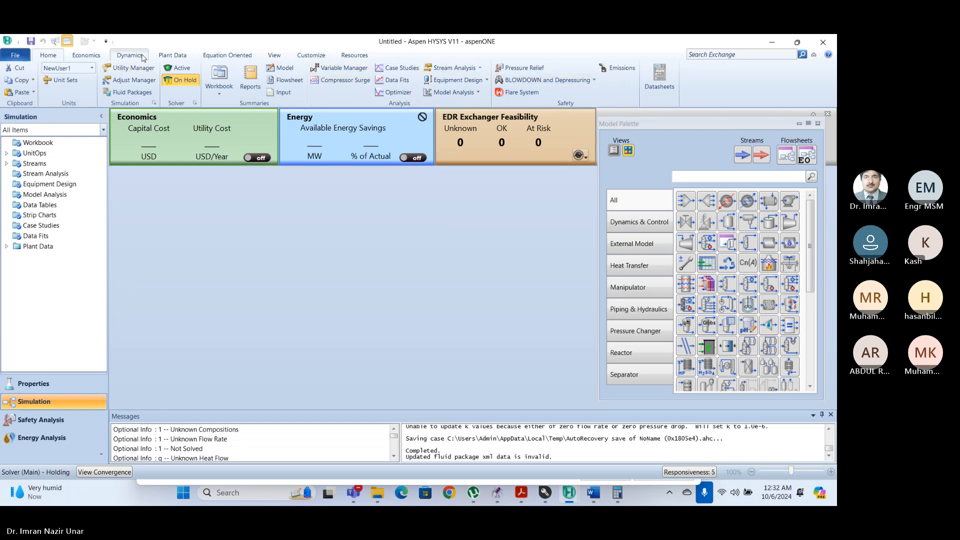
{"action": "left_click", "coordinate": [274, 55]}
{"action": "left_click", "coordinate": [311, 55]}
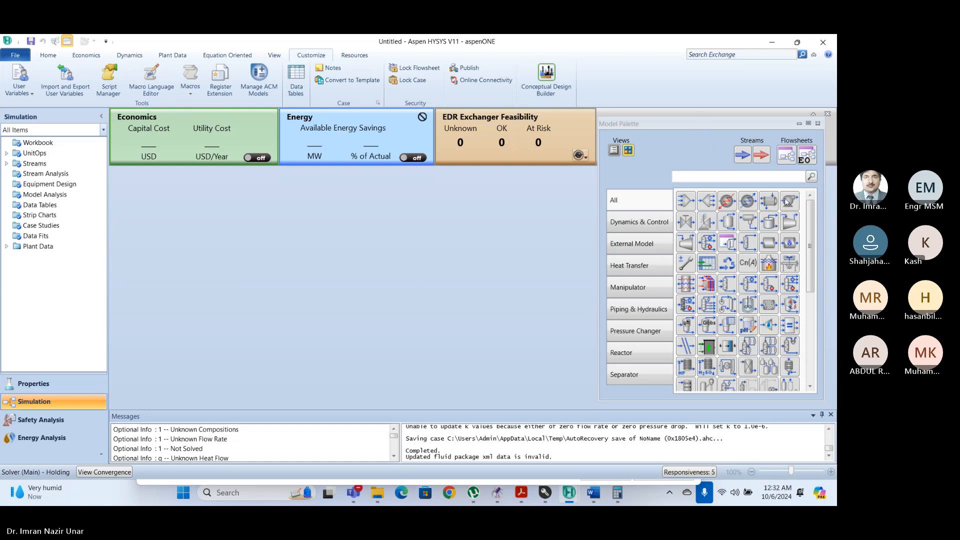
Display the main flowsheet and delete the old heater E-100 together with streams 1, 2 and q.
{"action": "left_click", "coordinate": [818, 123]}
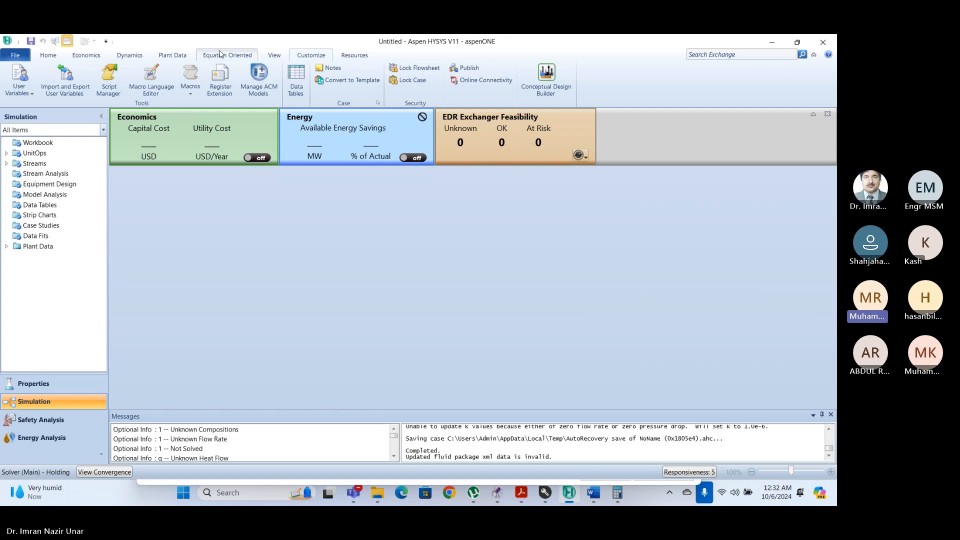
{"action": "left_click", "coordinate": [274, 55]}
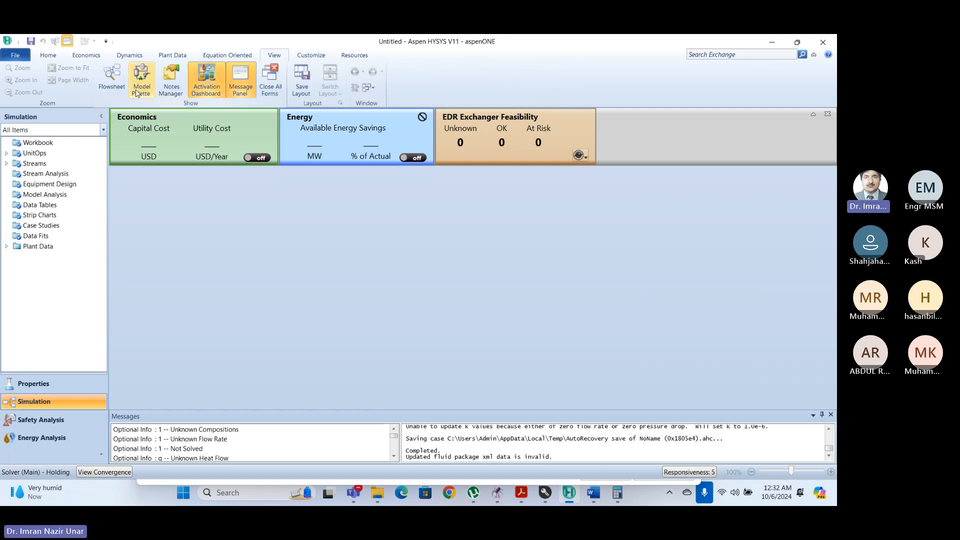
{"action": "left_click", "coordinate": [112, 75]}
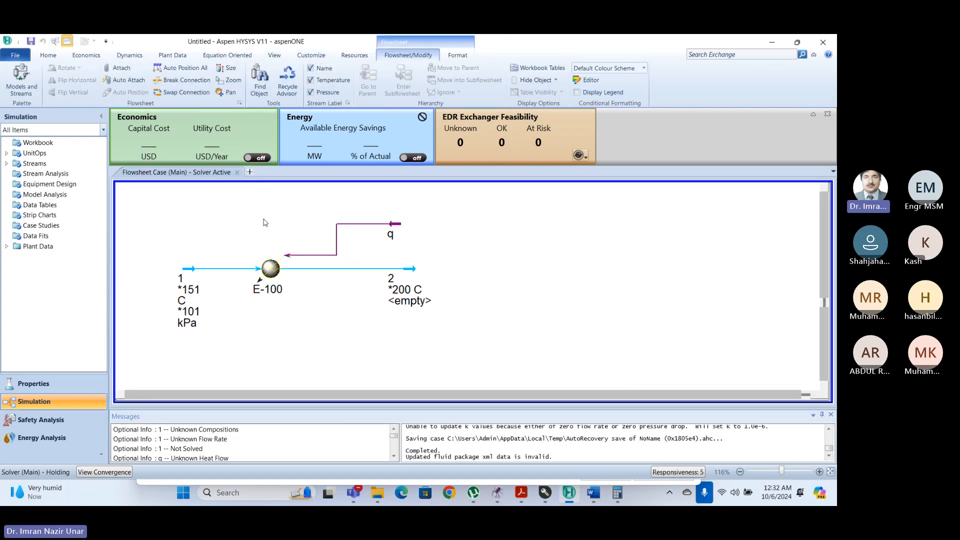
{"action": "left_click_drag", "start_coordinate": [502, 347], "coordinate": [132, 203]}
{"action": "key", "text": "Delete"}
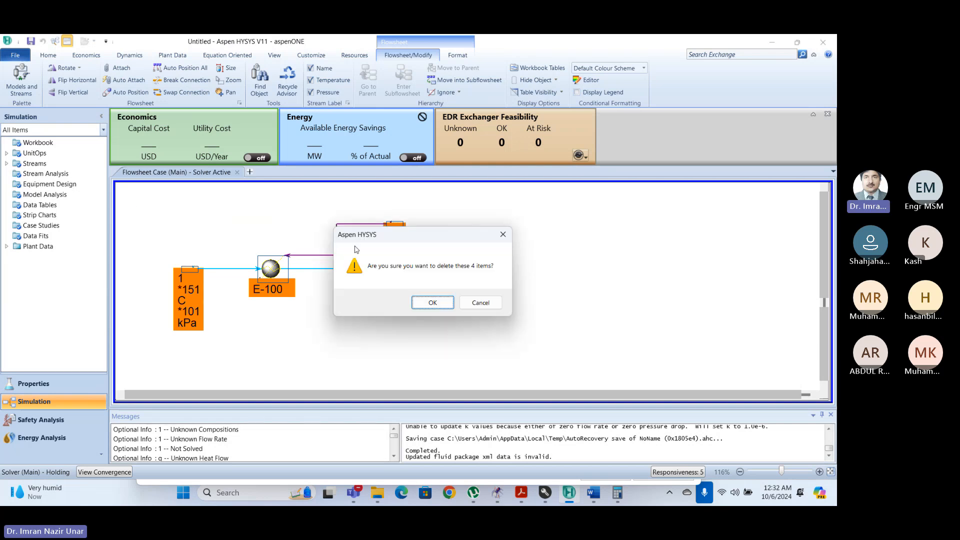
{"action": "left_click", "coordinate": [444, 301]}
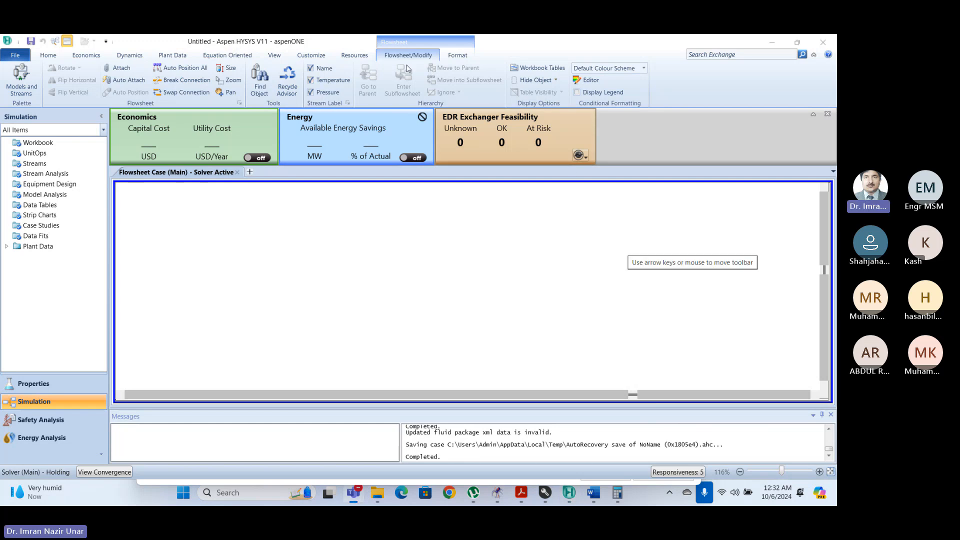
Place a Heater block on the empty flowsheet and connect inlet FEED, outlet OUT and energy stream Q to it.
{"action": "left_click", "coordinate": [38, 88]}
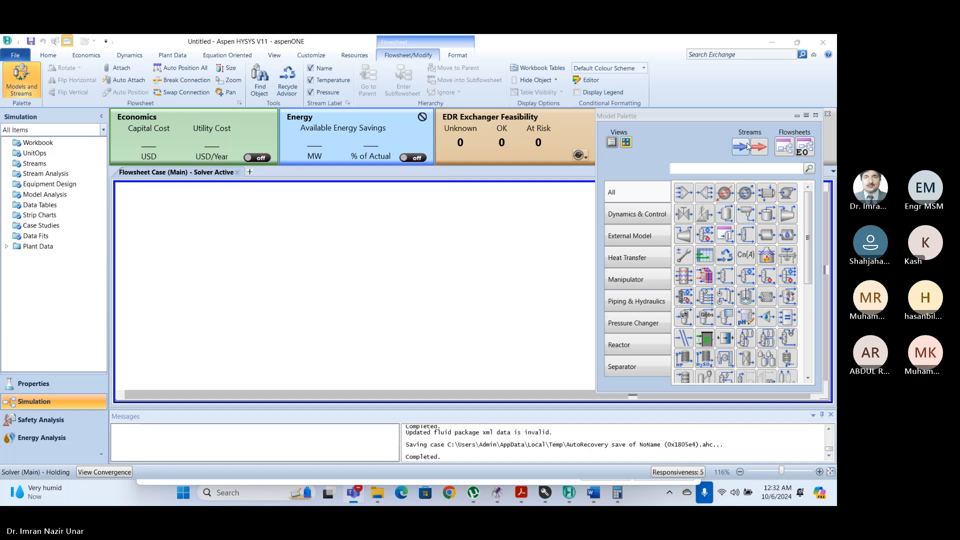
{"action": "left_click_drag", "start_coordinate": [746, 200], "coordinate": [324, 272]}
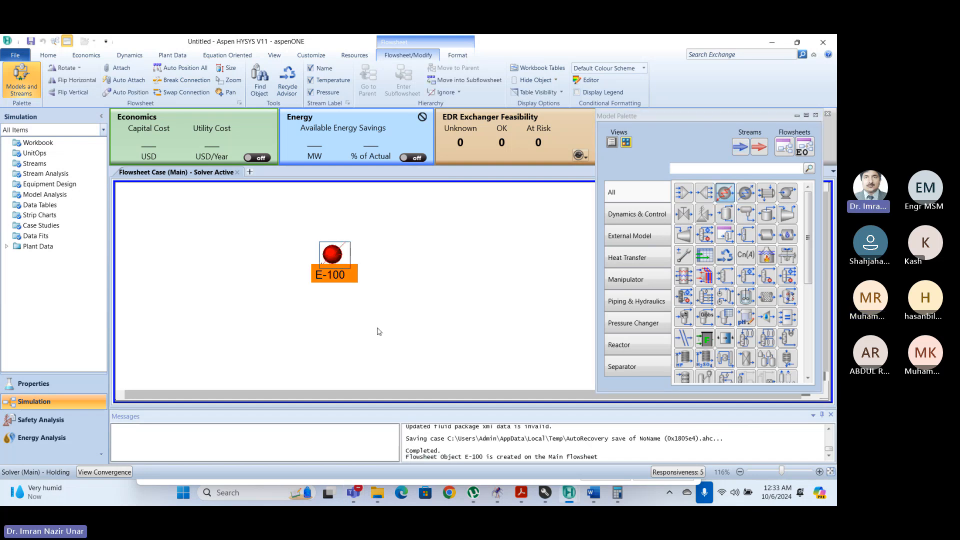
{"action": "double_click", "coordinate": [334, 253]}
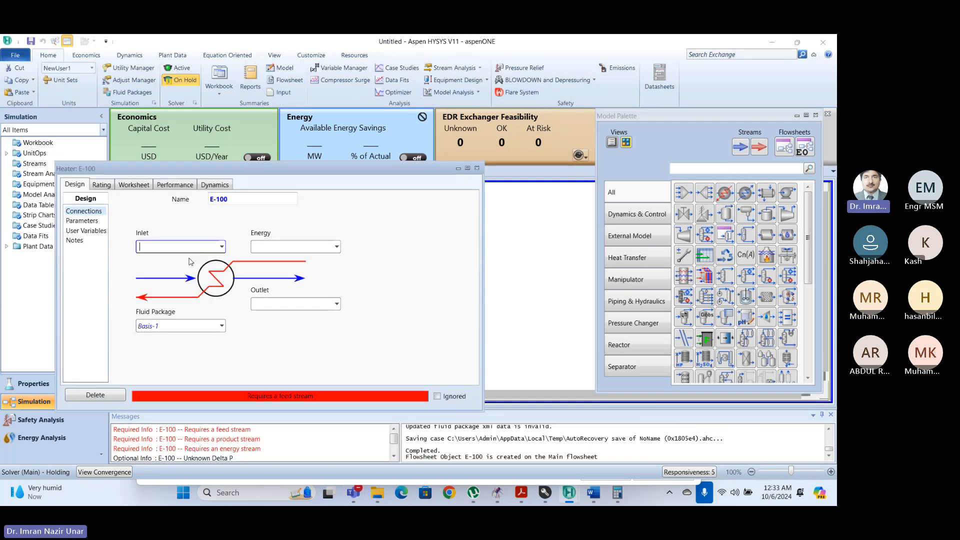
{"action": "left_click", "coordinate": [175, 247]}
{"action": "type", "text": "F"}
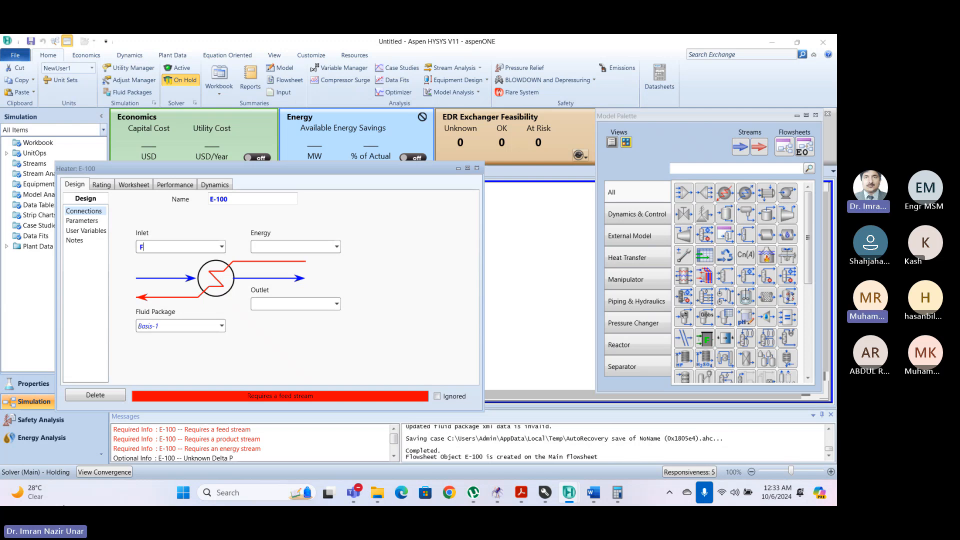
{"action": "type", "text": "EED"}
{"action": "key", "text": "Tab"}
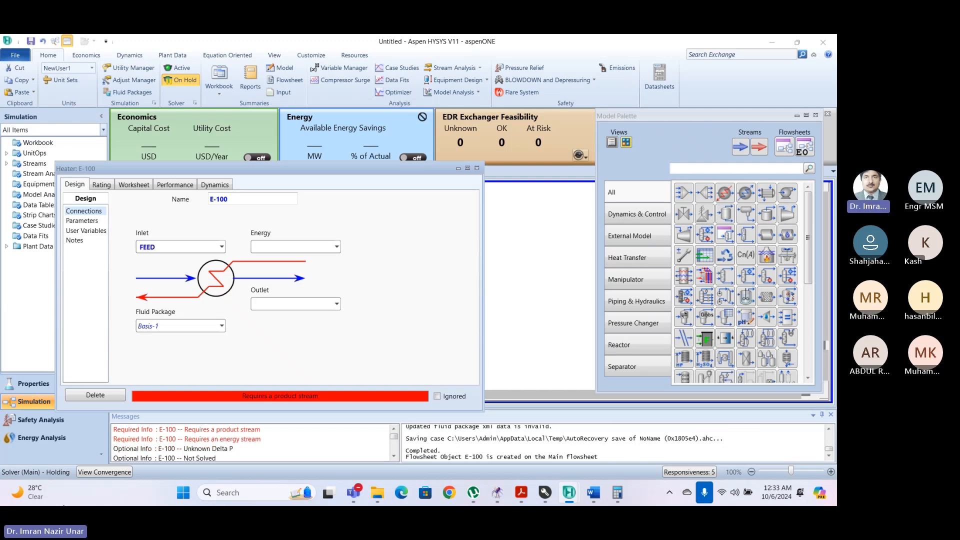
{"action": "type", "text": "OUT"}
{"action": "key", "text": "Return"}
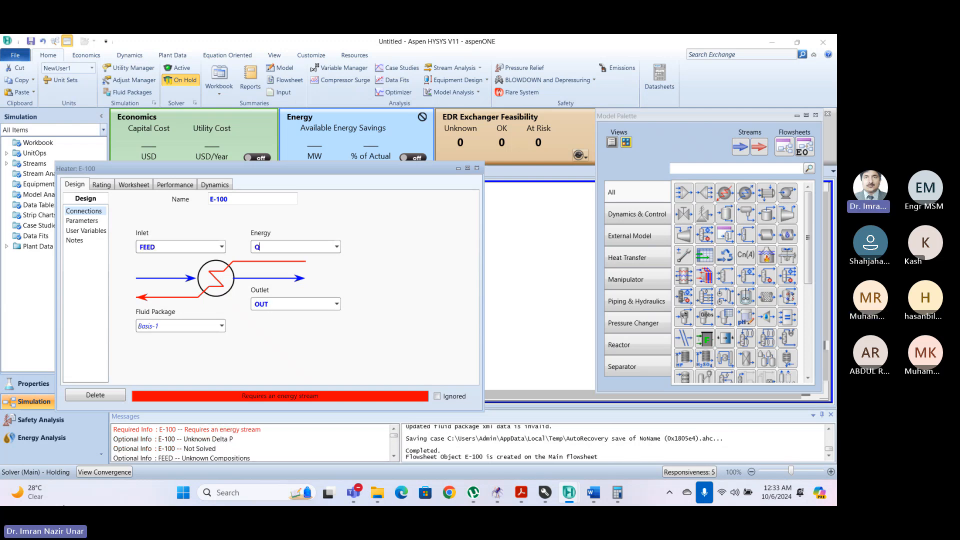
{"action": "key", "text": "Tab"}
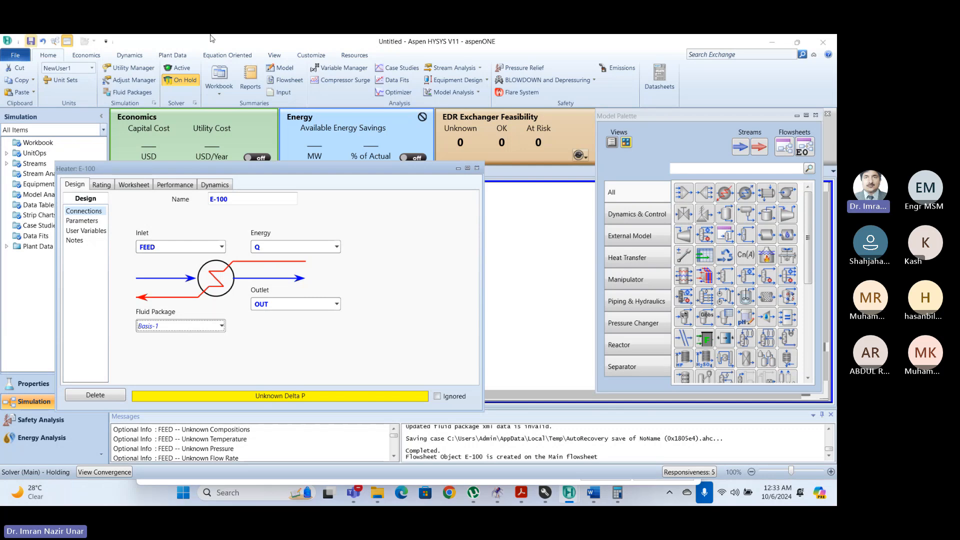
Set the heater's Delta P to 0 kPa and bring up its worksheet of stream conditions.
{"action": "left_click", "coordinate": [78, 221]}
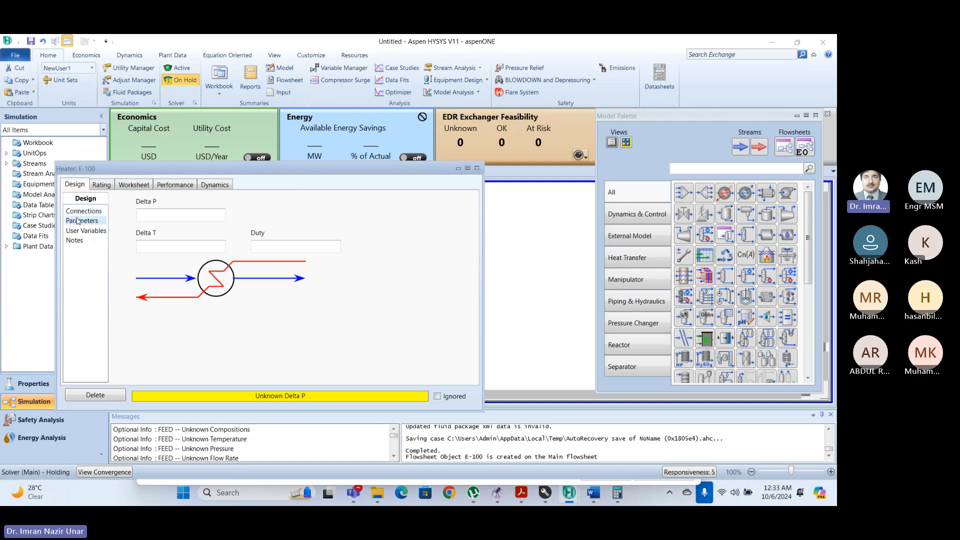
{"action": "left_click", "coordinate": [172, 215]}
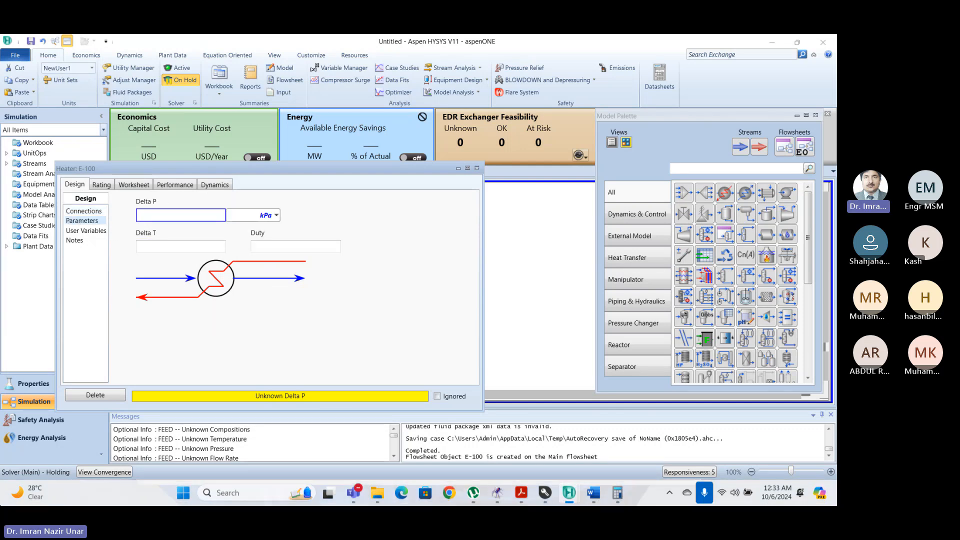
{"action": "type", "text": "0"}
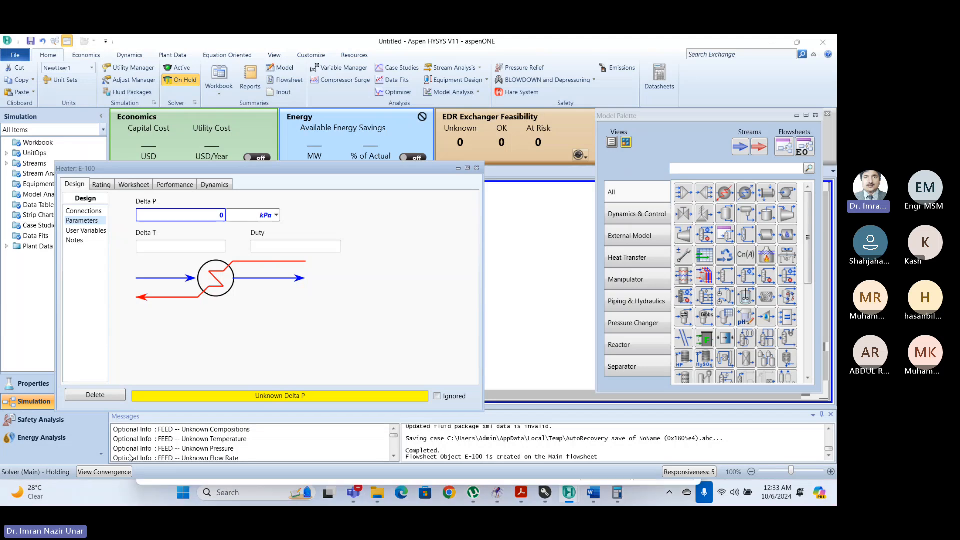
{"action": "left_click", "coordinate": [134, 185]}
{"action": "left_click_drag", "start_coordinate": [292, 169], "coordinate": [365, 109]}
{"action": "left_click", "coordinate": [350, 160]}
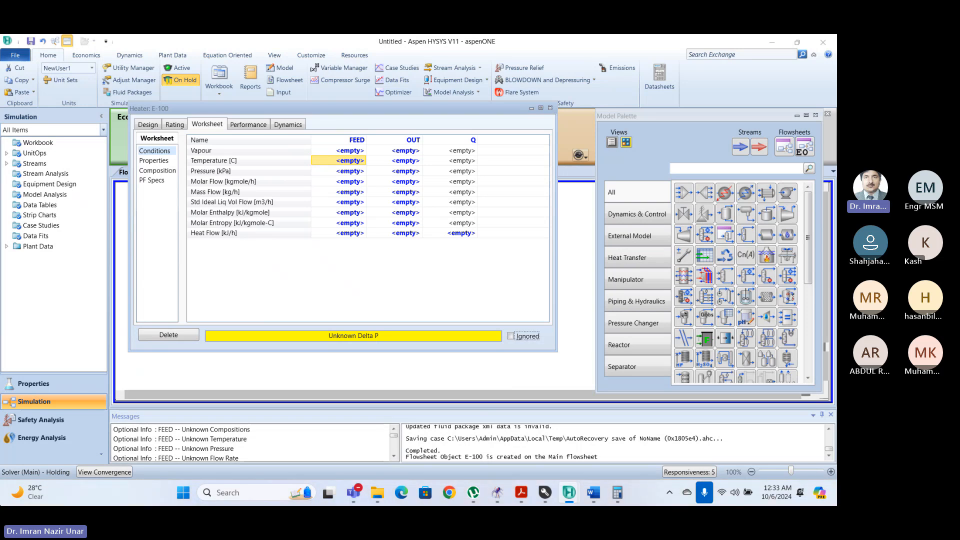
Switch to Thermo_002H_FlashModel.pdf in Acrobat and look up the feed conditions specified for the heater exercise.
{"action": "key", "text": "alt+Tab"}
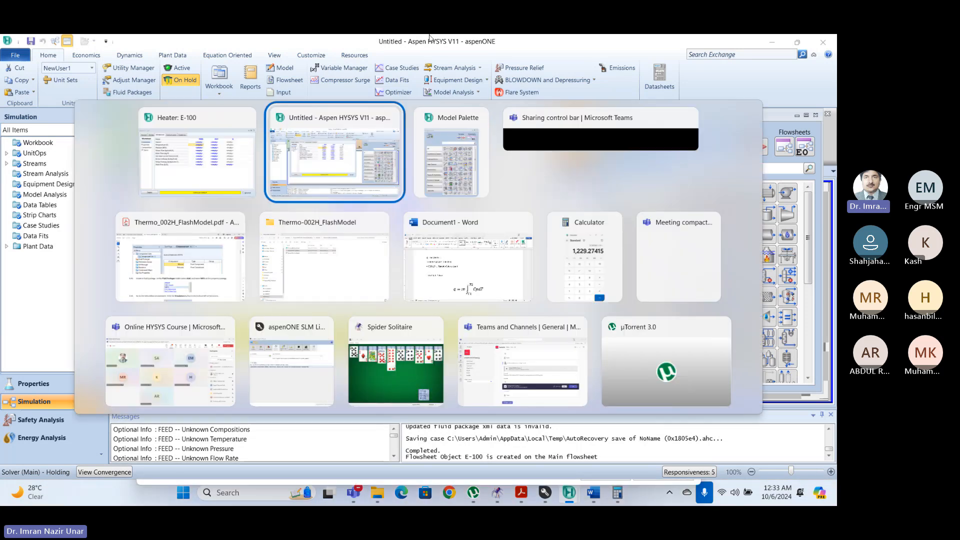
{"action": "left_click", "coordinate": [337, 146]}
{"action": "mouse_move", "coordinate": [520, 502]}
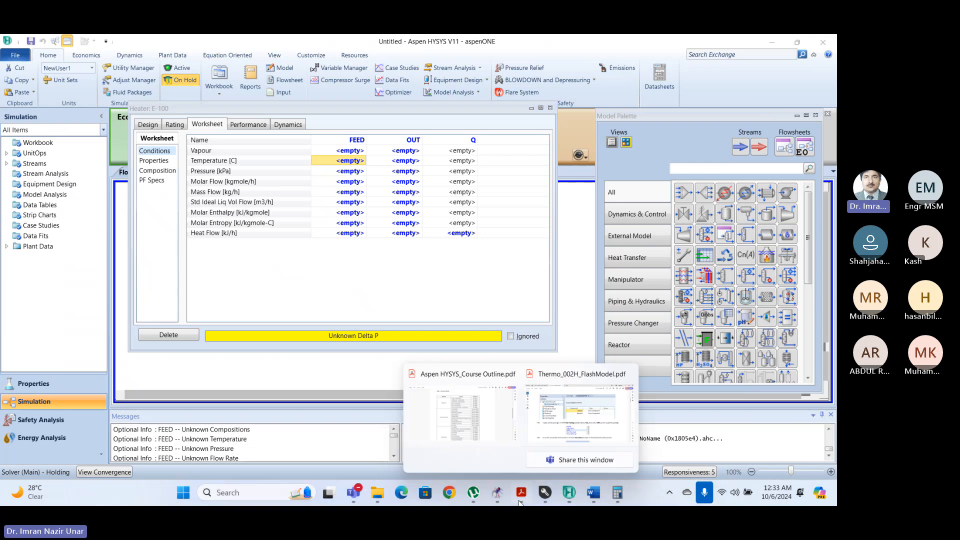
{"action": "left_click", "coordinate": [554, 421]}
{"action": "scroll", "coordinate": [403, 230], "scroll_direction": "down", "scroll_amount": 15}
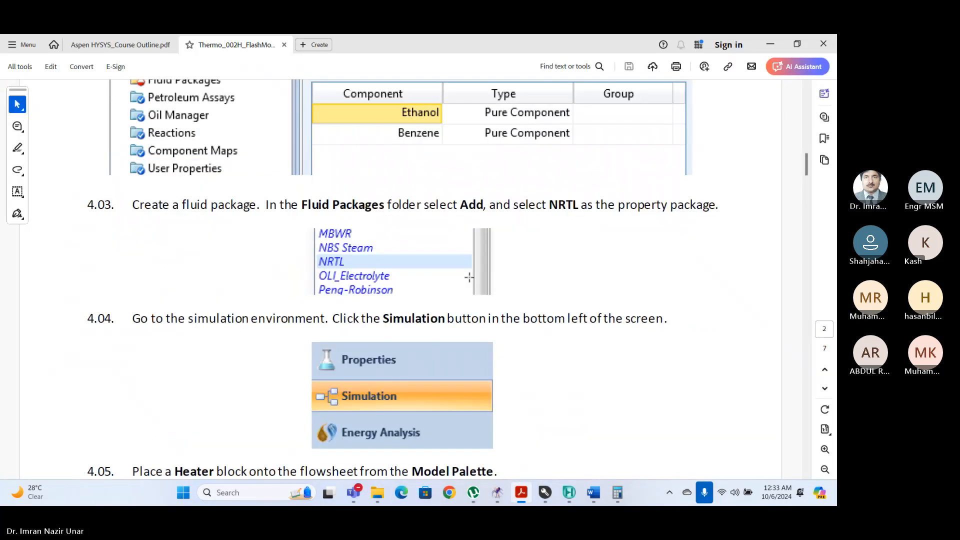
{"action": "scroll", "coordinate": [496, 275], "scroll_direction": "down", "scroll_amount": 8}
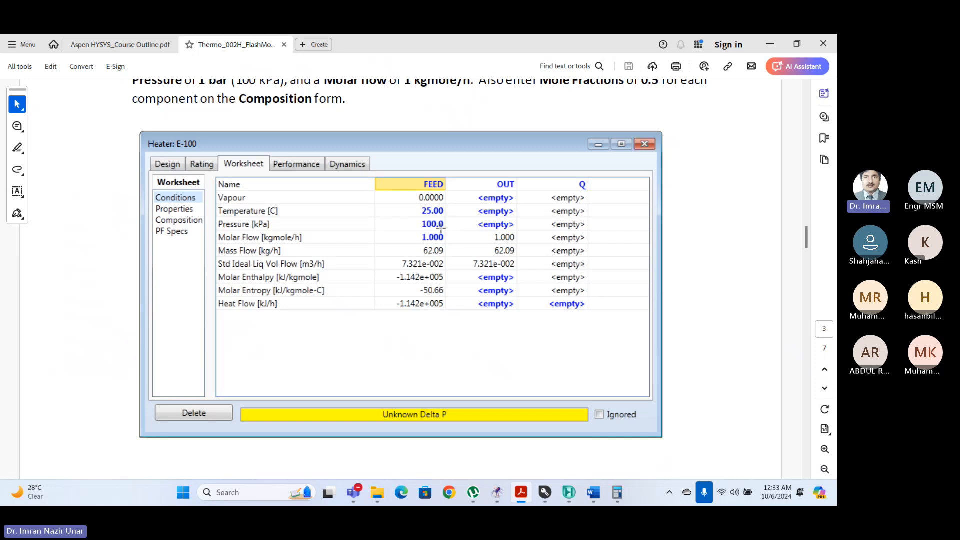
Return to Aspen HYSYS and set the FEED stream to 25 C, 100 kPa and a molar flow of 1 kgmole/h.
{"action": "key", "text": "alt+Tab"}
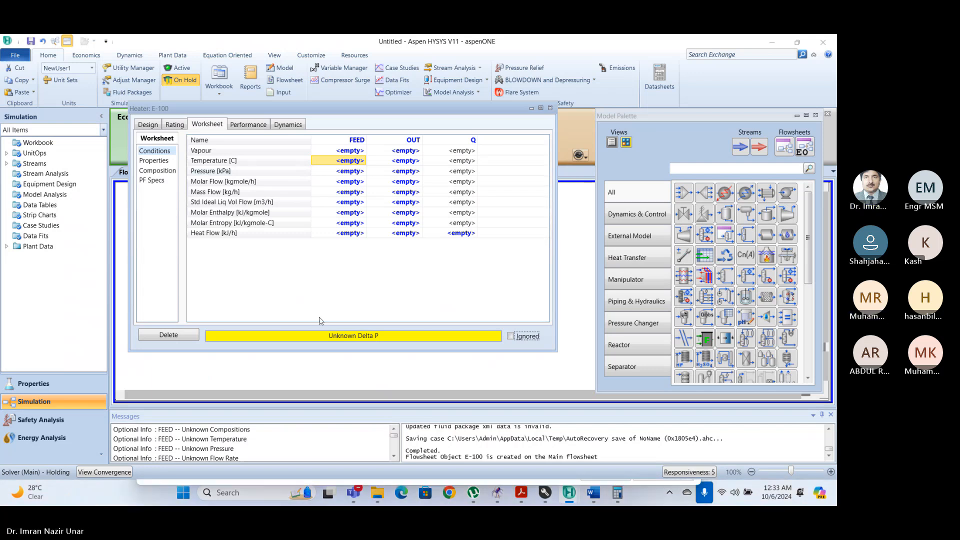
{"action": "left_click", "coordinate": [340, 171]}
{"action": "left_click", "coordinate": [365, 160]}
{"action": "type", "text": "25"}
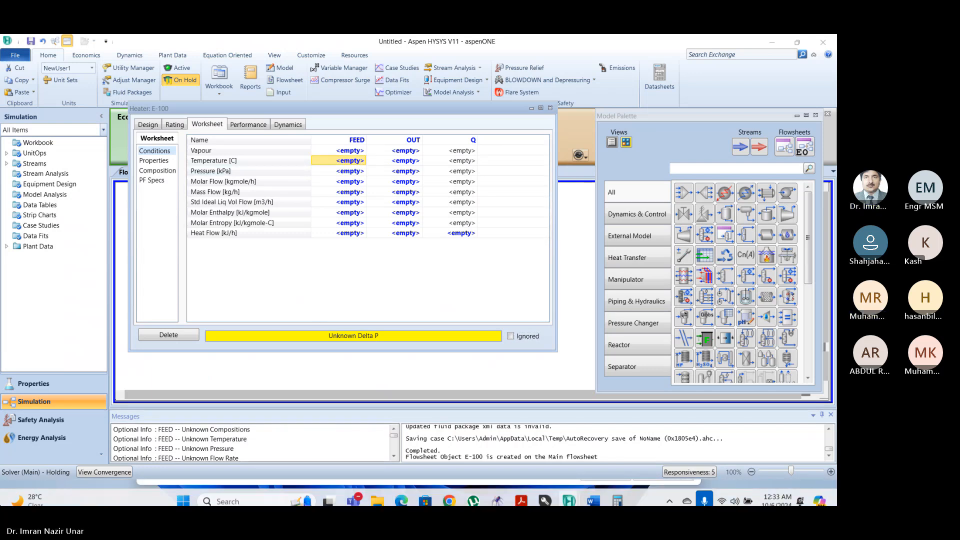
{"action": "key", "text": "Return"}
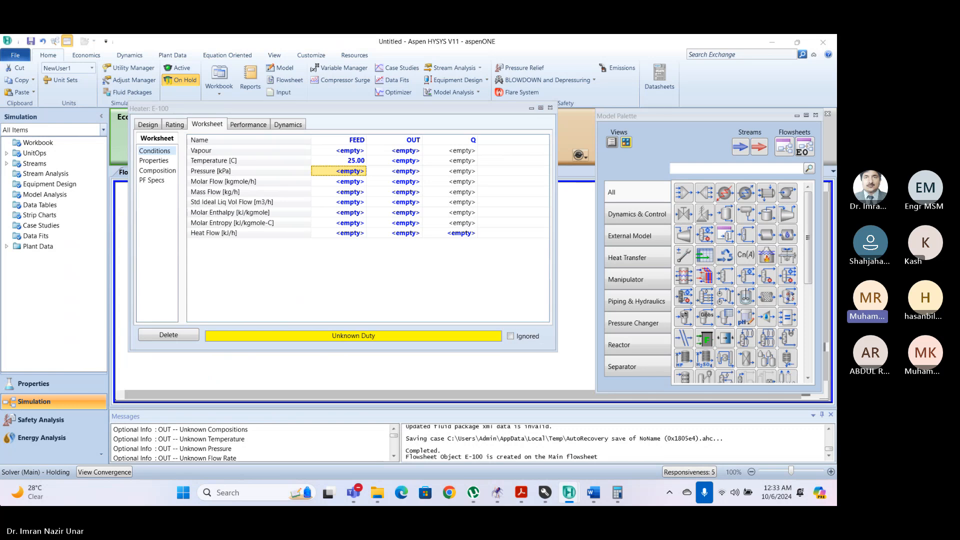
{"action": "type", "text": "100"}
{"action": "key", "text": "Return"}
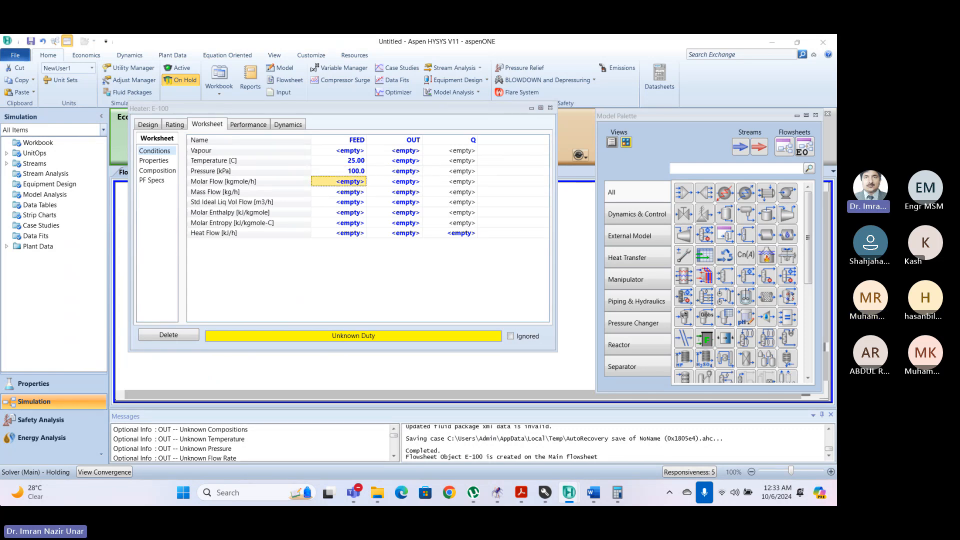
{"action": "key", "text": "alt+Tab"}
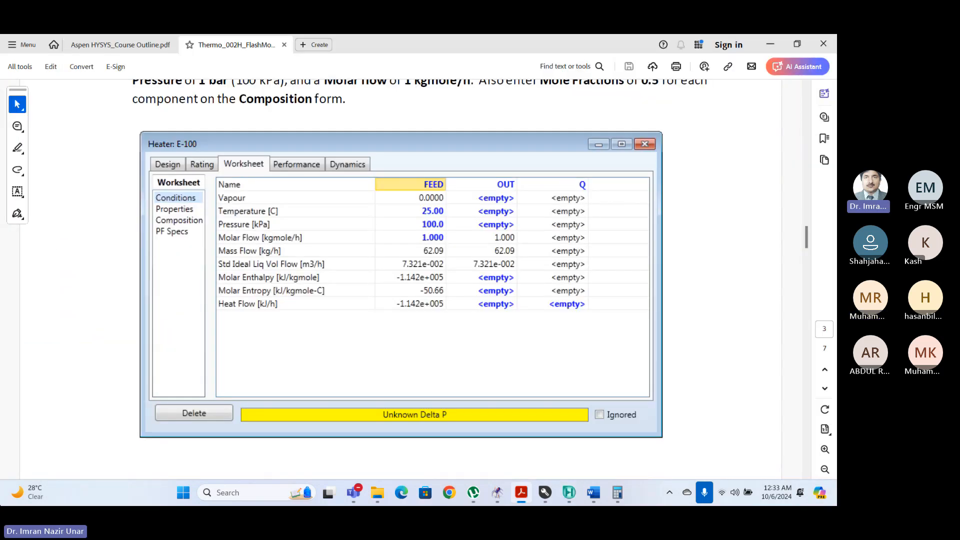
{"action": "key", "text": "alt+Tab"}
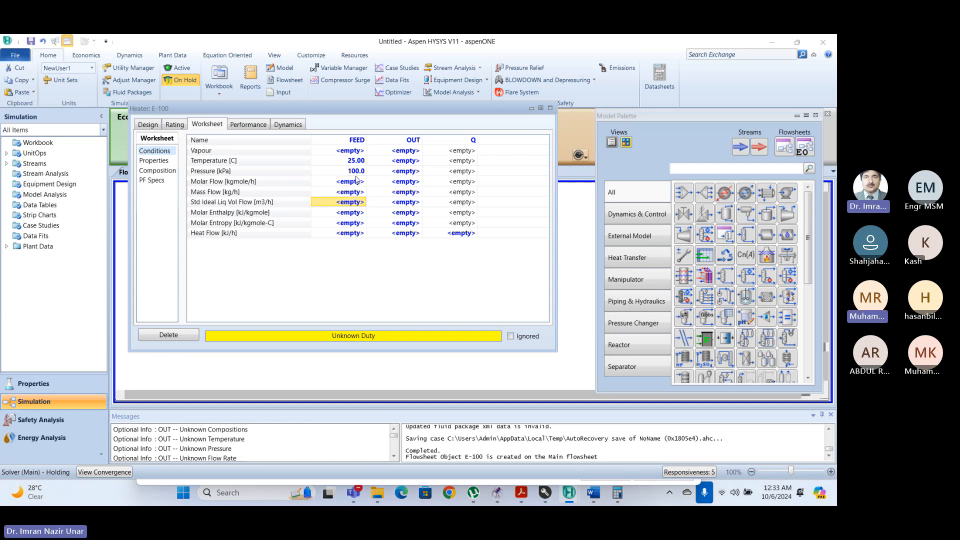
{"action": "type", "text": "1"}
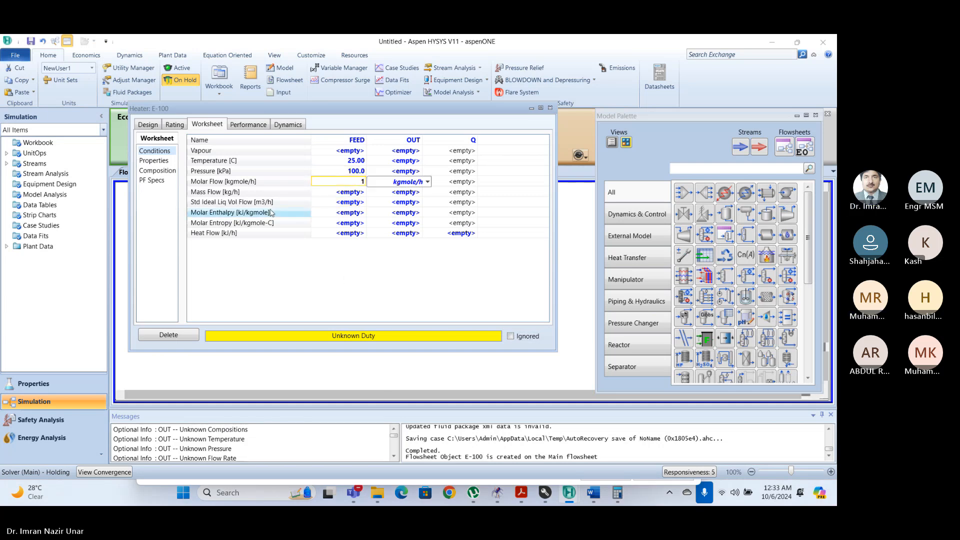
{"action": "left_click", "coordinate": [395, 213]}
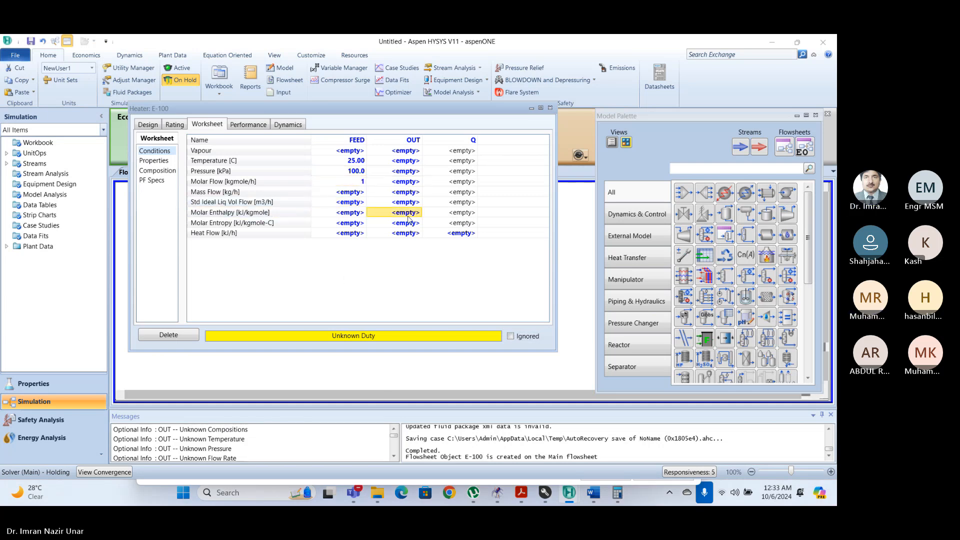
Open the worksheet's composition and enter an Ethanol mole fraction of 0.5 for the FEED stream.
{"action": "left_click", "coordinate": [153, 160]}
{"action": "left_click", "coordinate": [156, 171]}
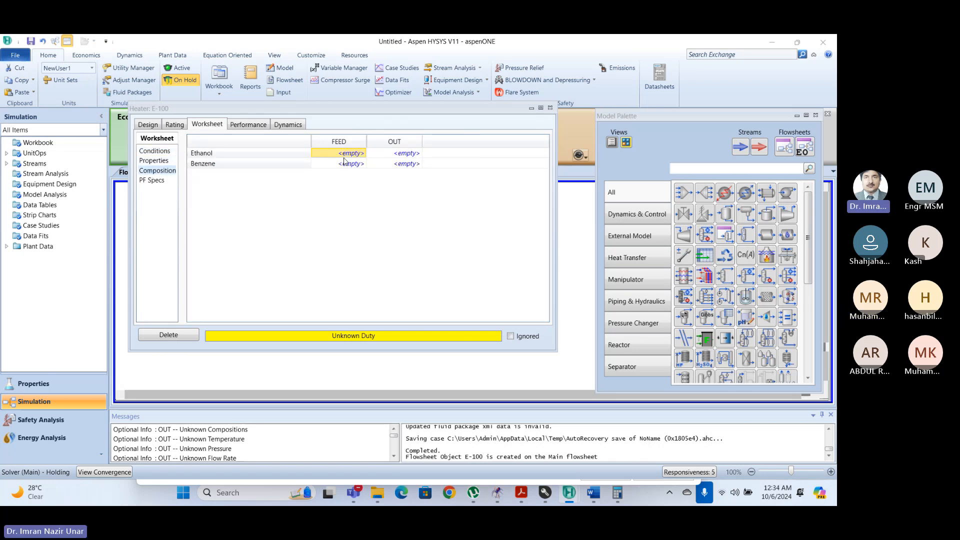
{"action": "left_click", "coordinate": [345, 164]}
{"action": "left_click", "coordinate": [345, 153]}
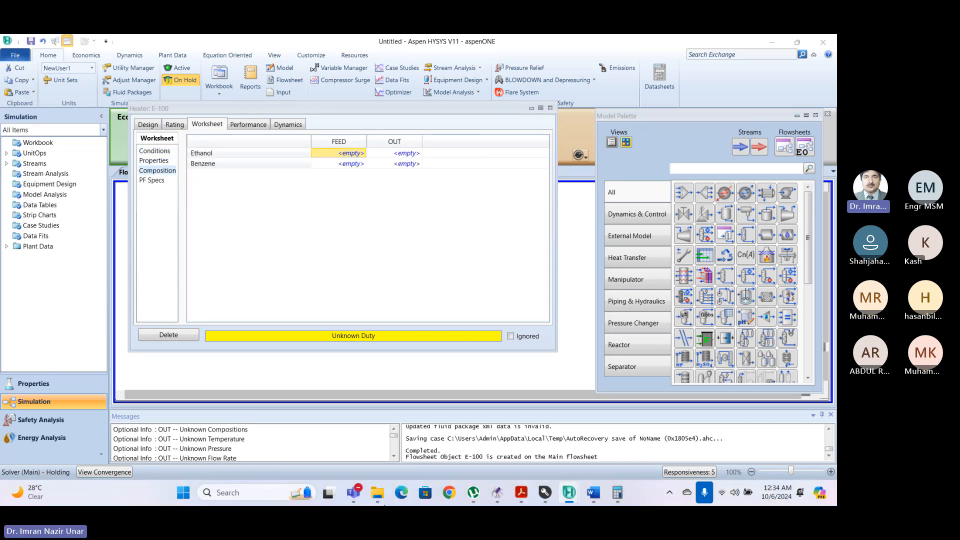
{"action": "type", "text": "0.5"}
{"action": "key", "text": "Return"}
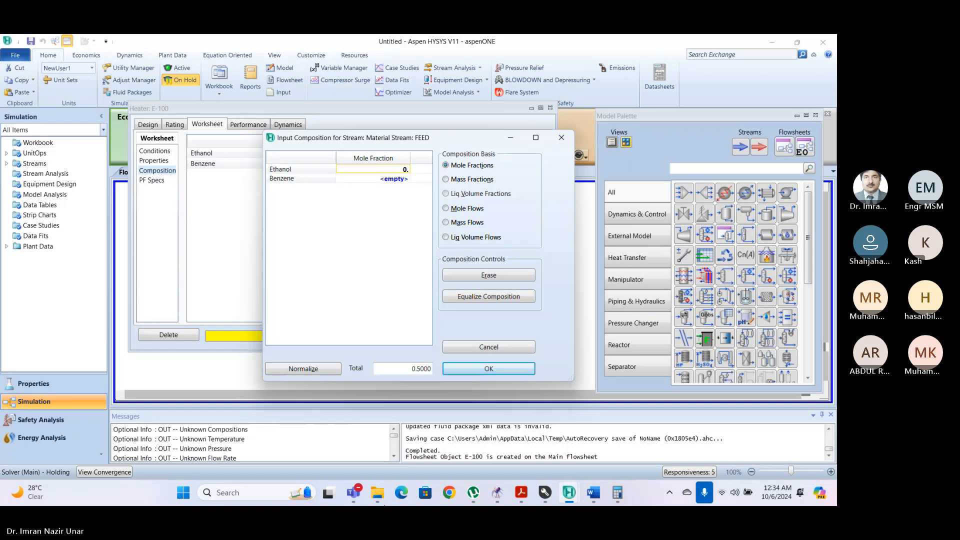
{"action": "type", "text": "0.510"}
{"action": "key", "text": "BackSpace"}
{"action": "key", "text": "BackSpace"}
{"action": "type", "text": "1"}
{"action": "key", "text": "BackSpace"}
{"action": "key", "text": "Return"}
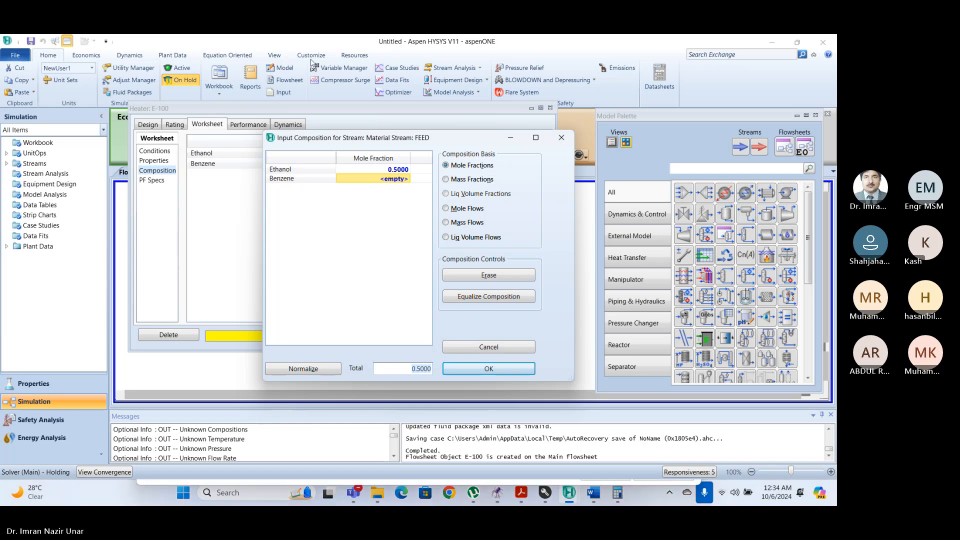
Set the Benzene mole fraction of FEED to 0.5 and accept the composition.
{"action": "left_click", "coordinate": [392, 170]}
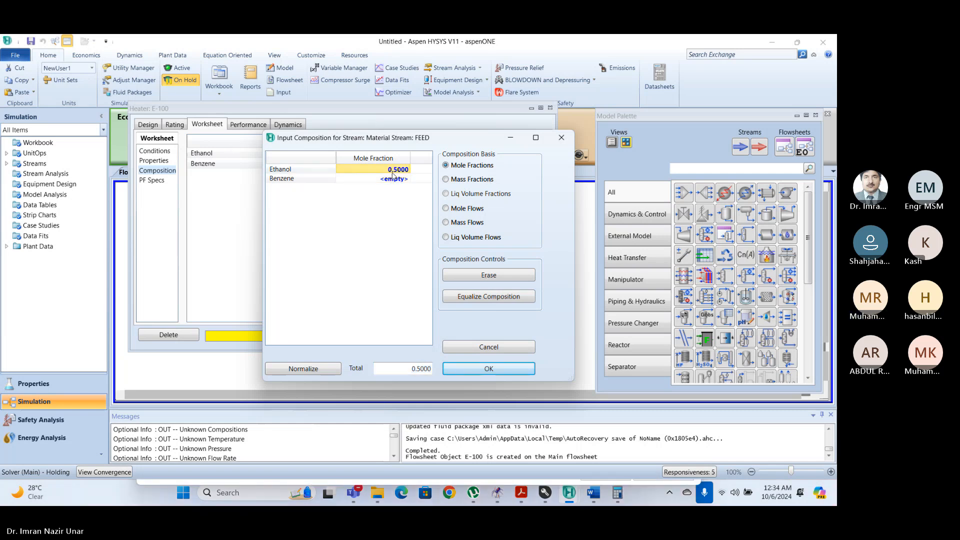
{"action": "left_click", "coordinate": [392, 181]}
{"action": "type", "text": "0.5"}
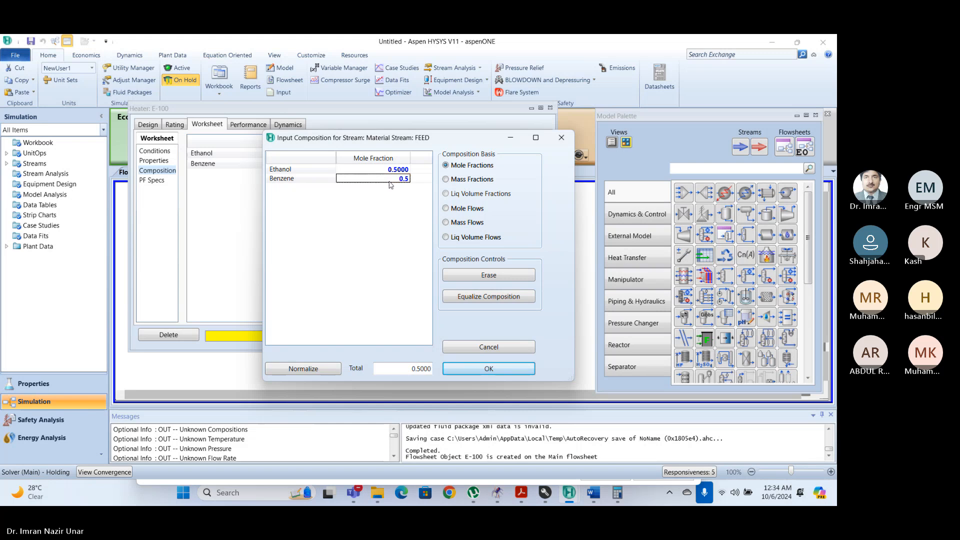
{"action": "key", "text": "Return"}
{"action": "left_click", "coordinate": [389, 181]}
{"action": "left_click", "coordinate": [454, 368]}
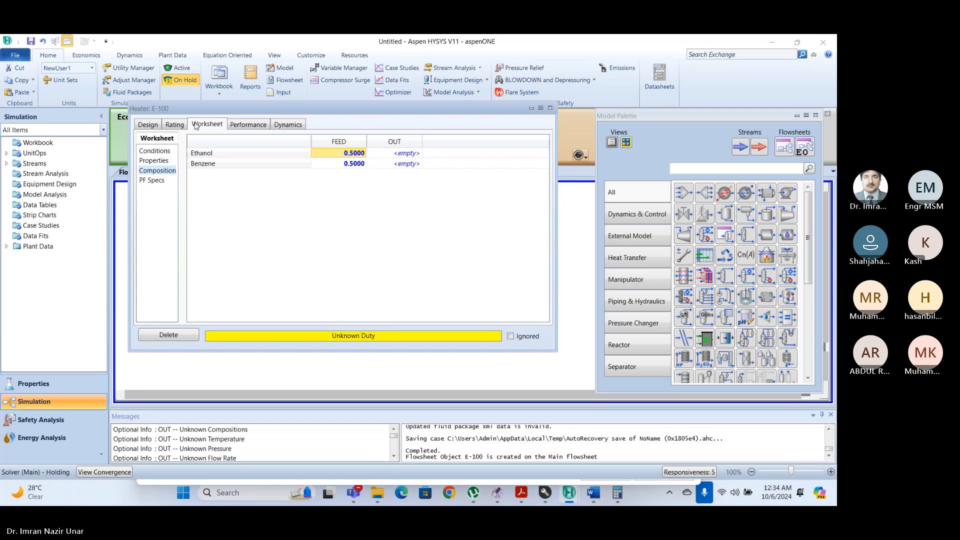
Return to the heater worksheet's stream conditions and switch the solver from on hold to active.
{"action": "left_click", "coordinate": [168, 152]}
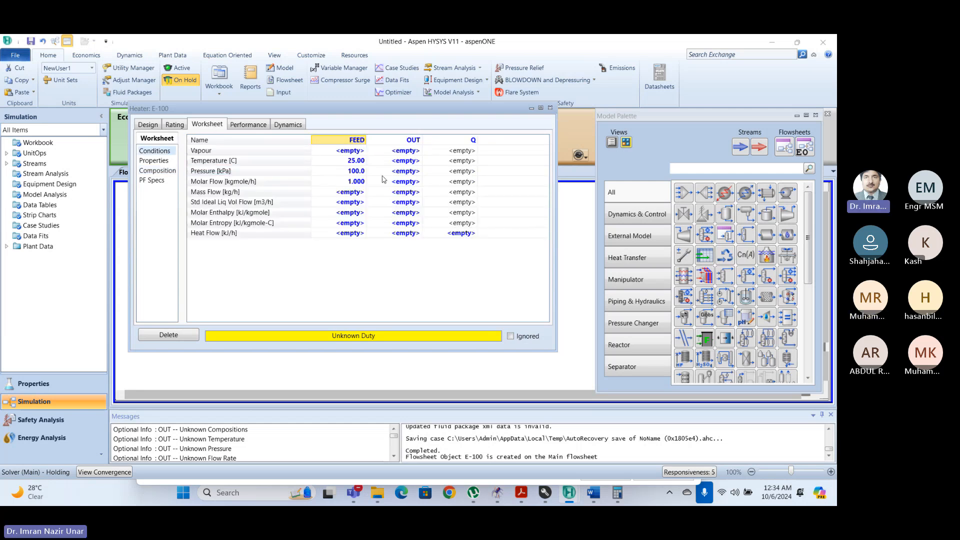
{"action": "mouse_move", "coordinate": [360, 109]}
{"action": "left_mouse_down"}
{"action": "mouse_move", "coordinate": [401, 399]}
{"action": "mouse_move", "coordinate": [358, 103]}
{"action": "left_mouse_up"}
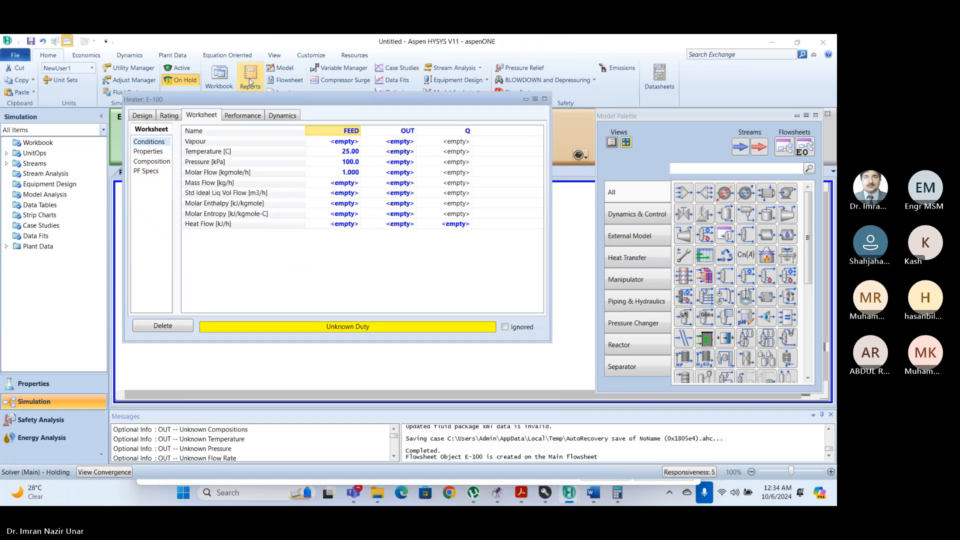
{"action": "left_click", "coordinate": [170, 70]}
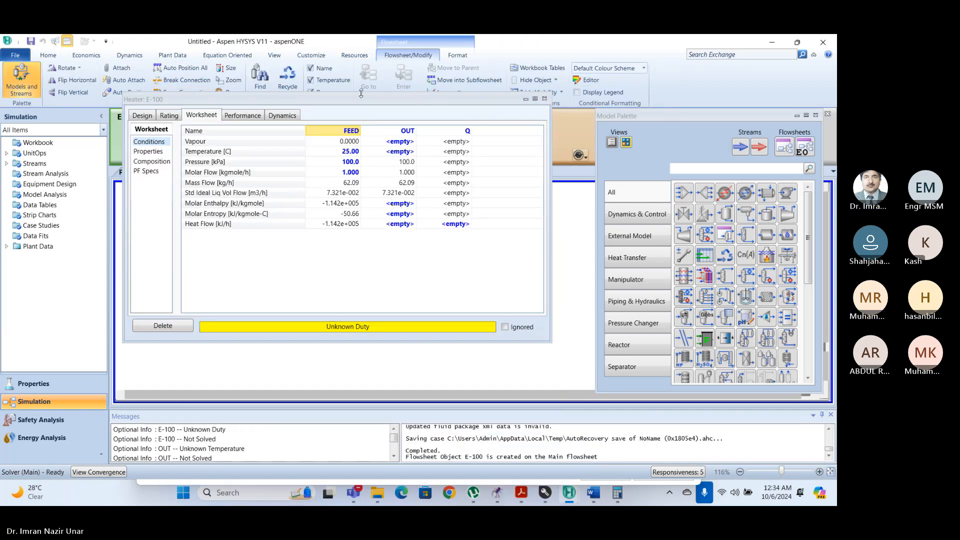
{"action": "left_click", "coordinate": [395, 155]}
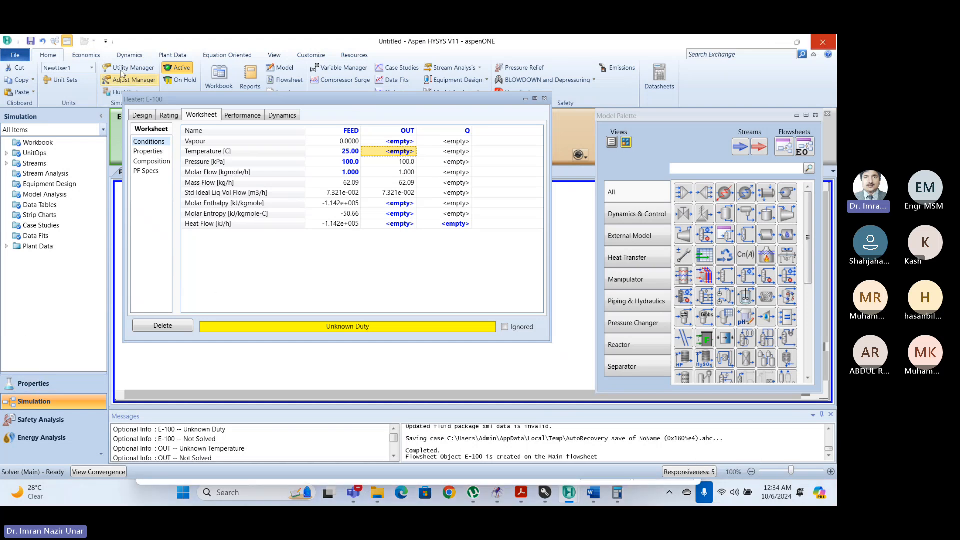
Clear the Delta P value in the heater's design parameters and go back to the worksheet conditions.
{"action": "left_click", "coordinate": [143, 115]}
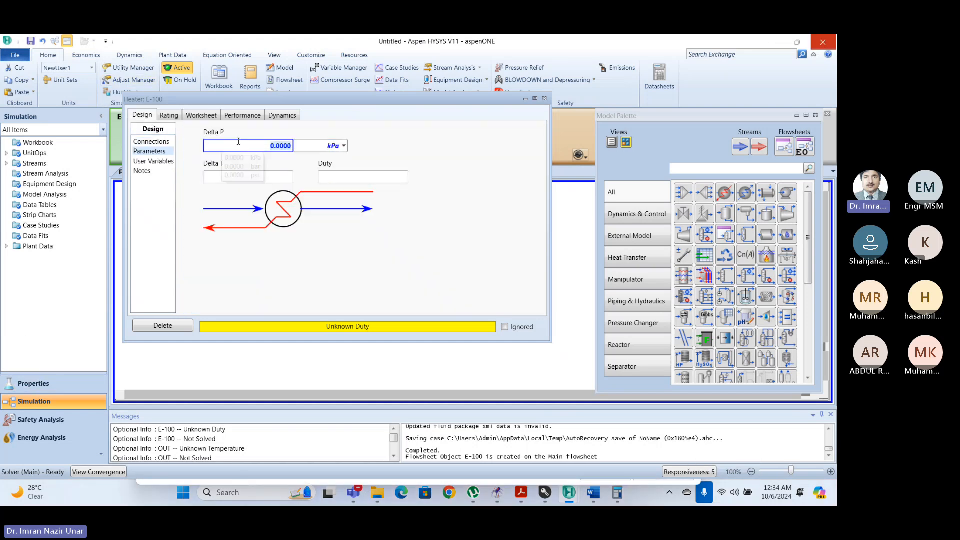
{"action": "left_click", "coordinate": [222, 147]}
{"action": "key", "text": "BackSpace"}
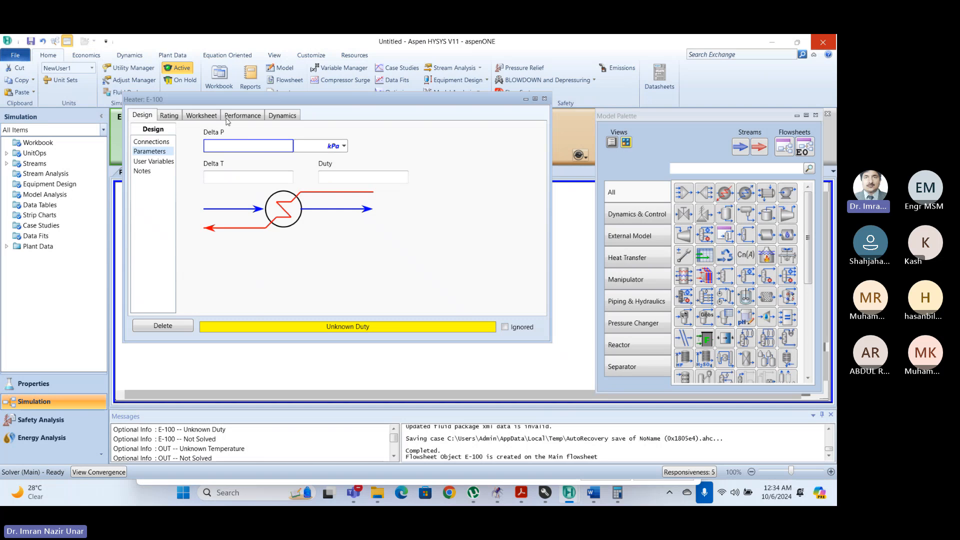
{"action": "left_click", "coordinate": [205, 116]}
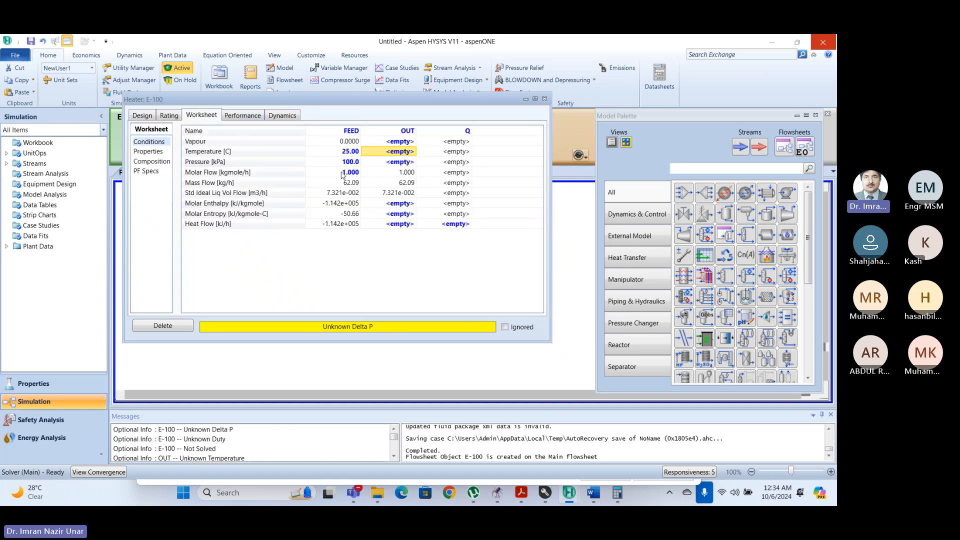
Set the OUT stream's pressure to 100 kPa.
{"action": "left_click", "coordinate": [399, 161]}
{"action": "left_click", "coordinate": [392, 150]}
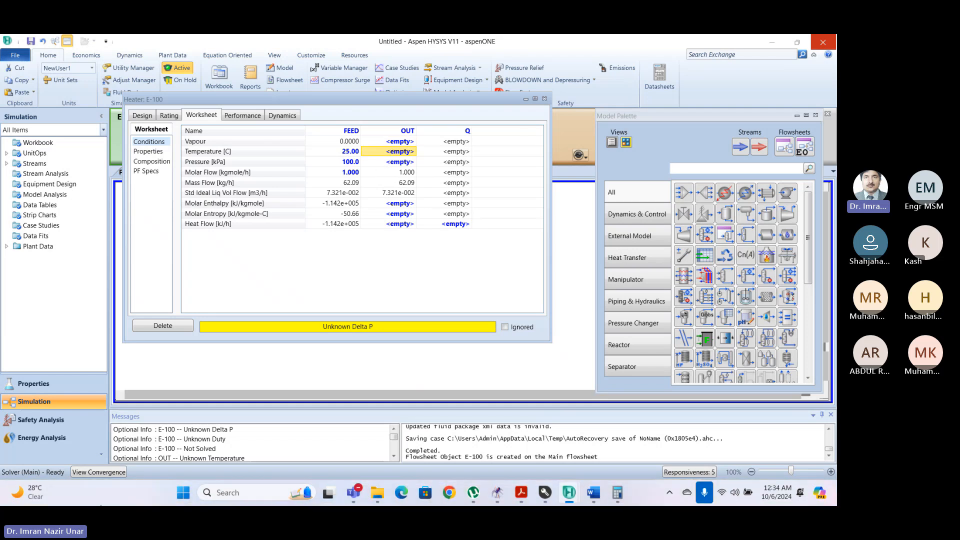
{"action": "key", "text": "Up"}
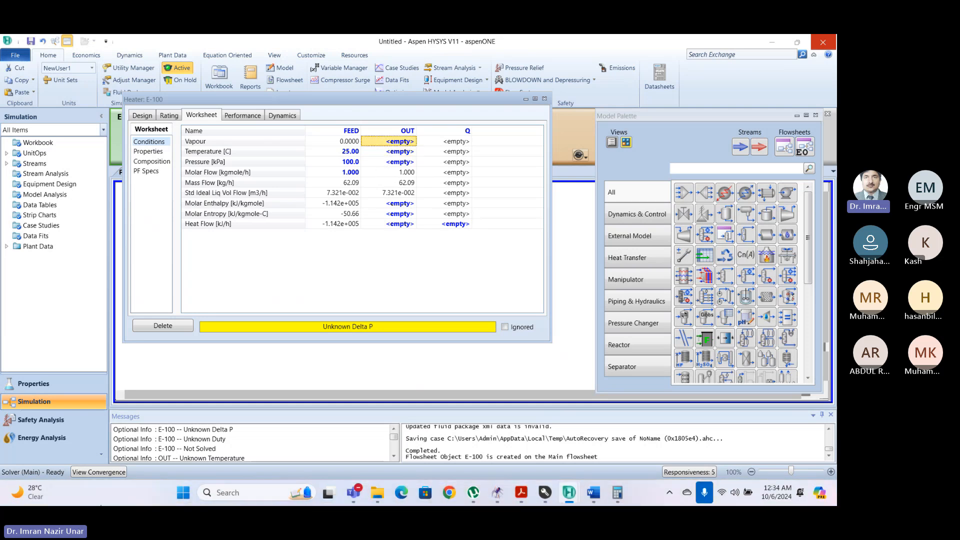
{"action": "key", "text": "Down"}
{"action": "key", "text": "Down"}
{"action": "type", "text": "100"}
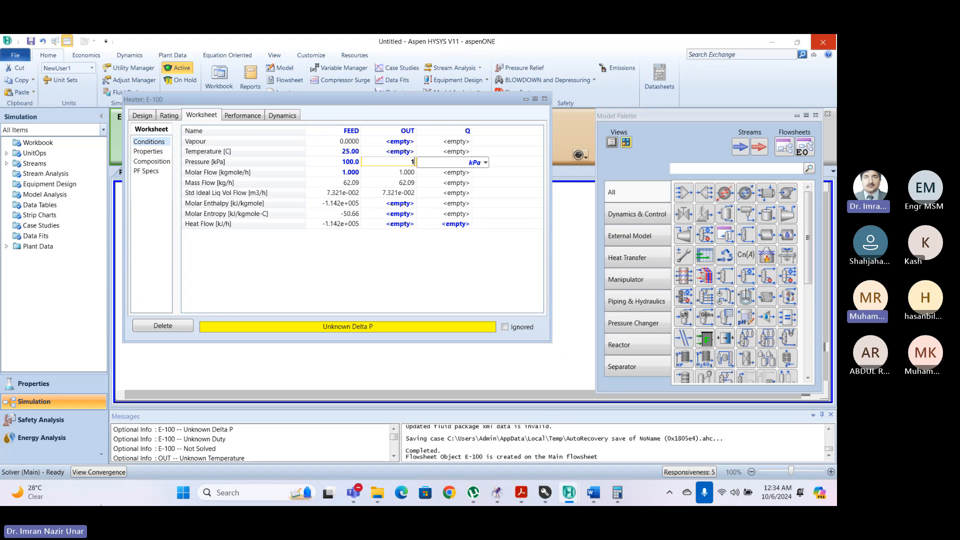
{"action": "key", "text": "Return"}
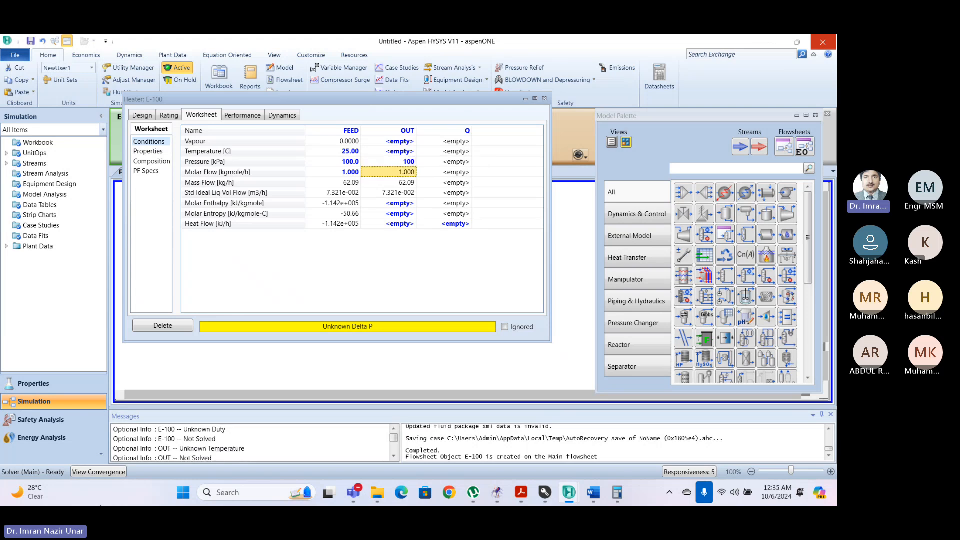
Specify a vapour fraction of 0.5 for the OUT stream to run the P-V flash.
{"action": "key", "text": "Up"}
{"action": "key", "text": "Up"}
{"action": "key", "text": "Up"}
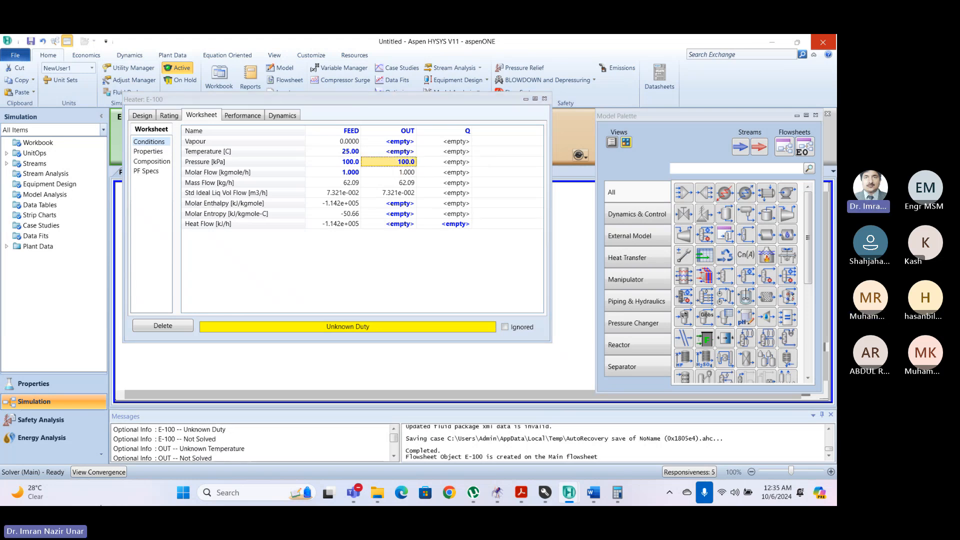
{"action": "type", "text": "0.5"}
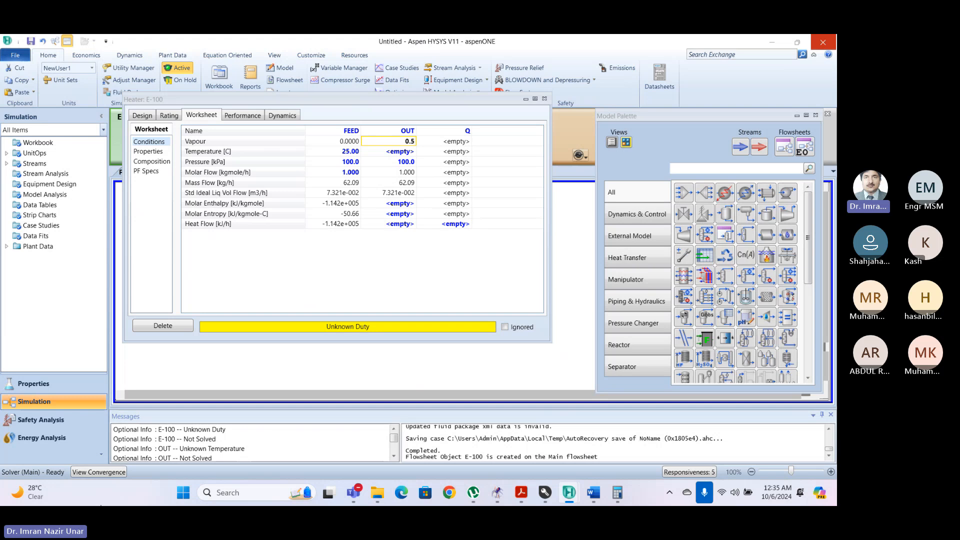
{"action": "key", "text": "Return"}
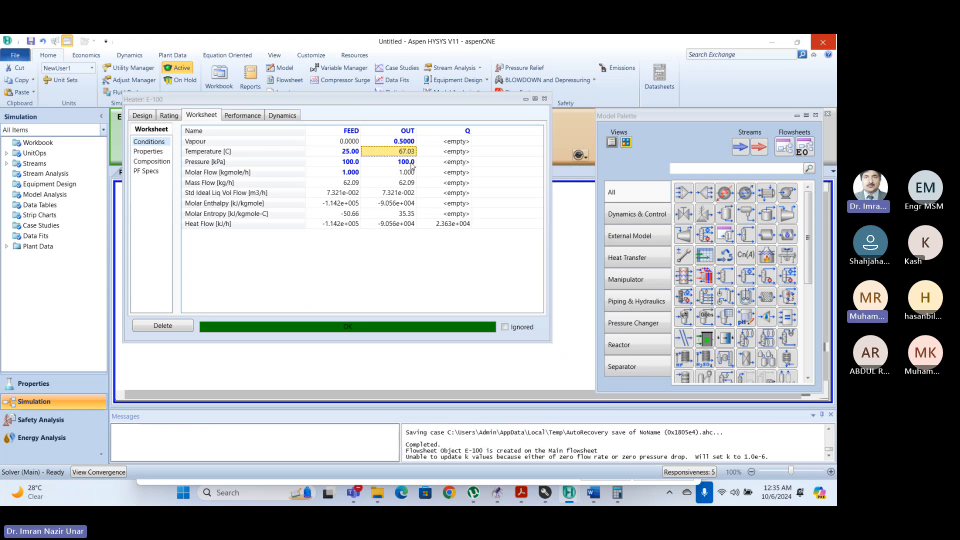
Examine the OUT stream's vapour fraction, temperature and pressure for the P-V flash.
{"action": "mouse_move", "coordinate": [399, 153]}
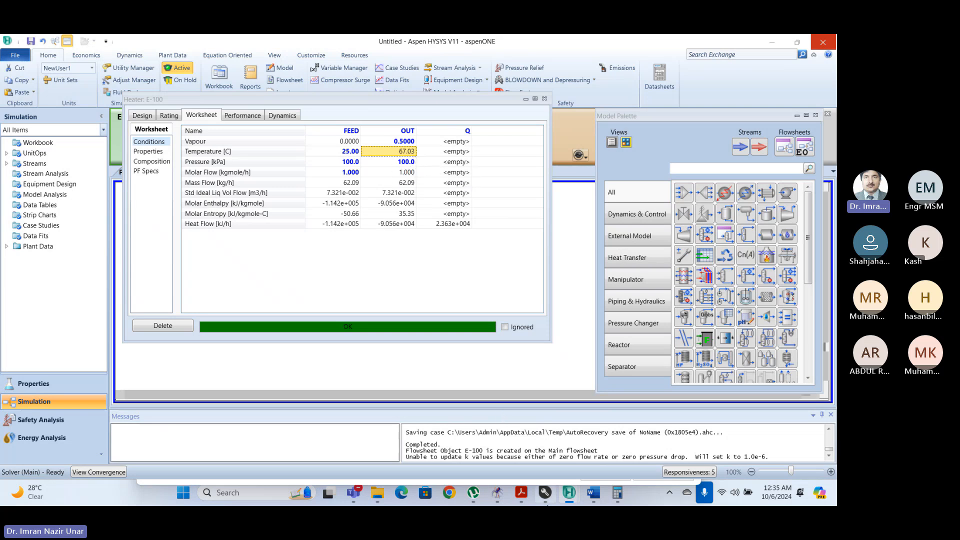
{"action": "mouse_move", "coordinate": [545, 494]}
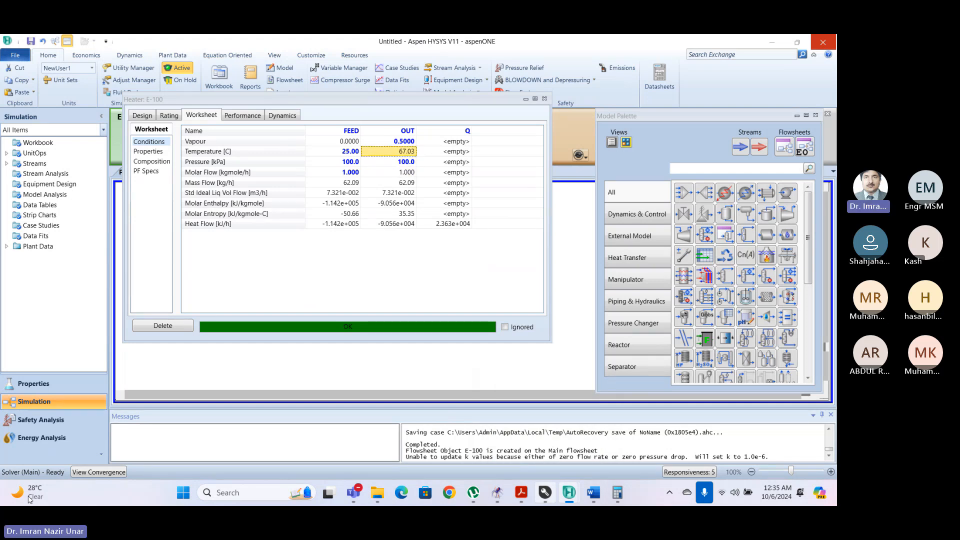
{"action": "key", "text": "Up"}
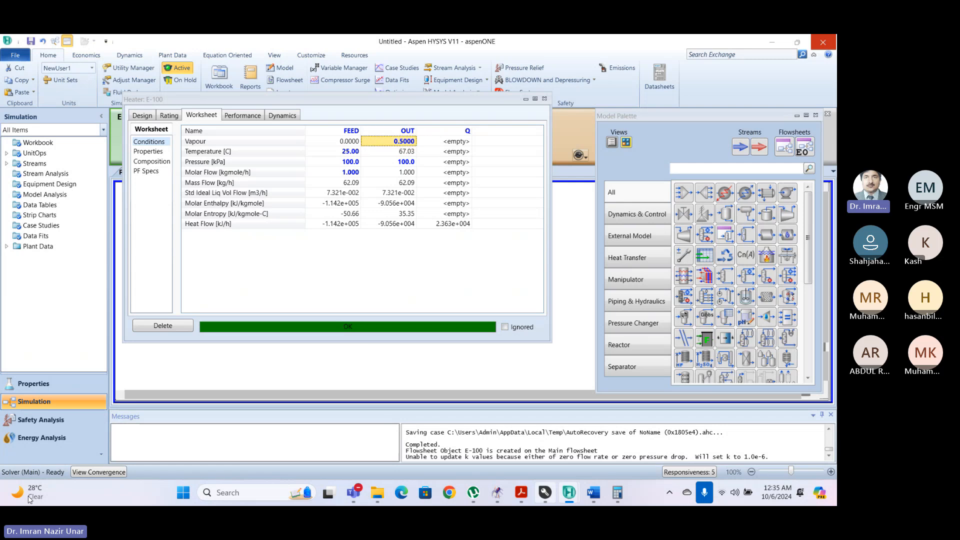
{"action": "key", "text": "Down"}
{"action": "key", "text": "Down"}
{"action": "key", "text": "Down"}
{"action": "key", "text": "Down"}
{"action": "key", "text": "Up"}
{"action": "key", "text": "Up"}
{"action": "key", "text": "Up"}
{"action": "key", "text": "Up"}
{"action": "key", "text": "Down"}
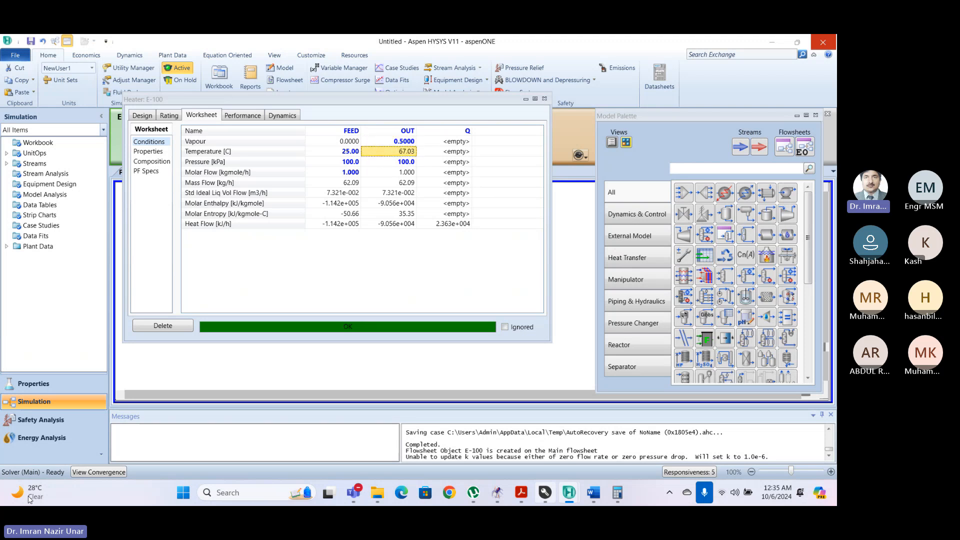
{"action": "key", "text": "Down"}
{"action": "key", "text": "Up"}
{"action": "key", "text": "Up"}
{"action": "key", "text": "Down"}
{"action": "key", "text": "Down"}
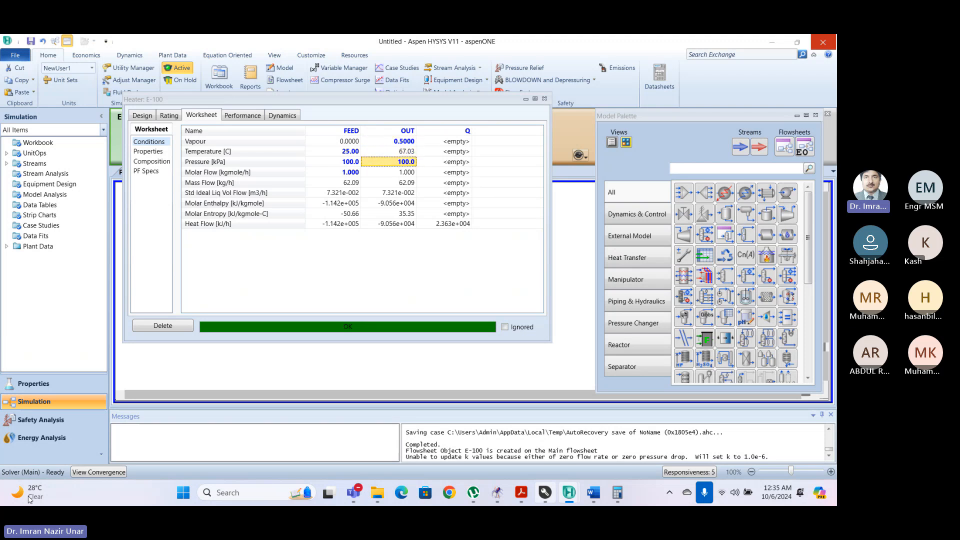
{"action": "key", "text": "Up"}
{"action": "key", "text": "Up"}
{"action": "key", "text": "Down"}
{"action": "key", "text": "Down"}
Run the T-P flash by clearing the OUT stream's vapour fraction and setting its temperature to 67.03 C.
{"action": "key", "text": "Up"}
{"action": "key", "text": "Up"}
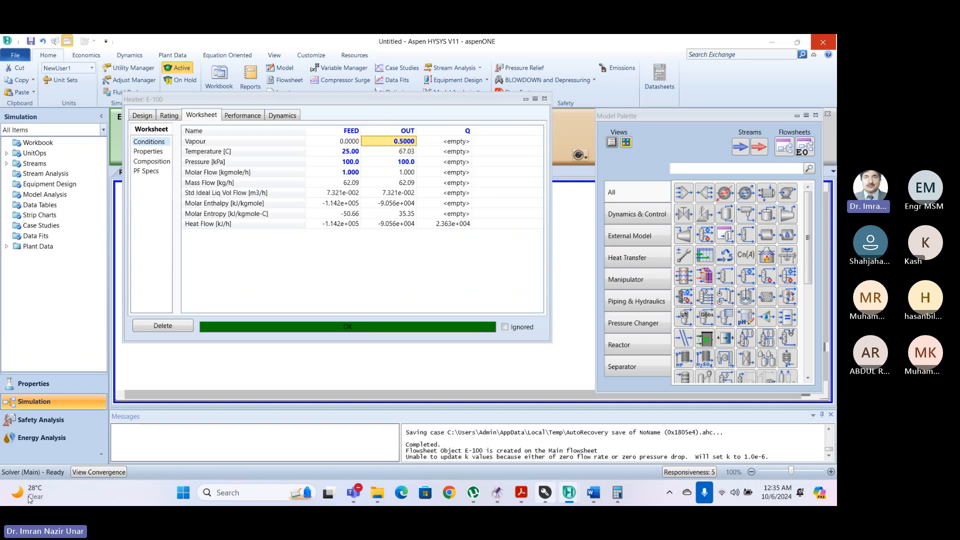
{"action": "key", "text": "Delete"}
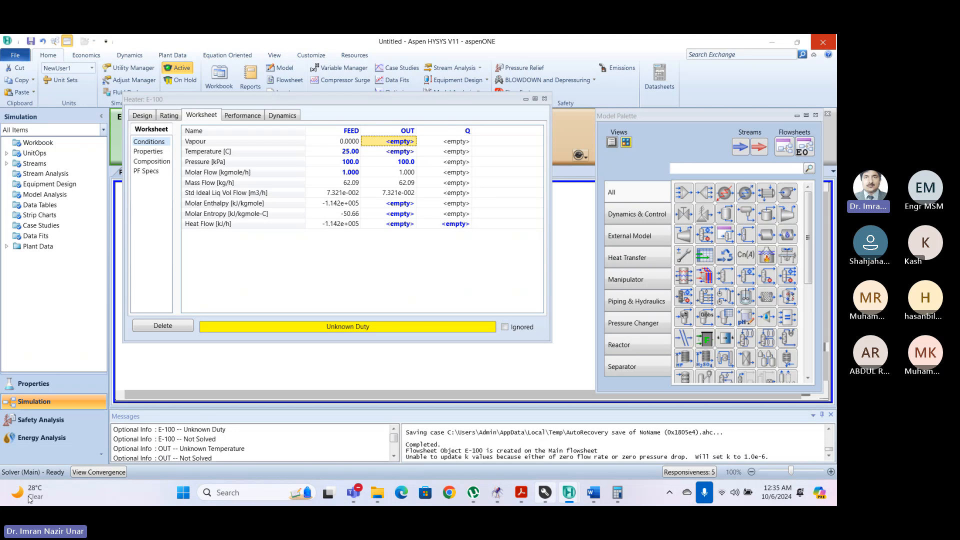
{"action": "key", "text": "Down"}
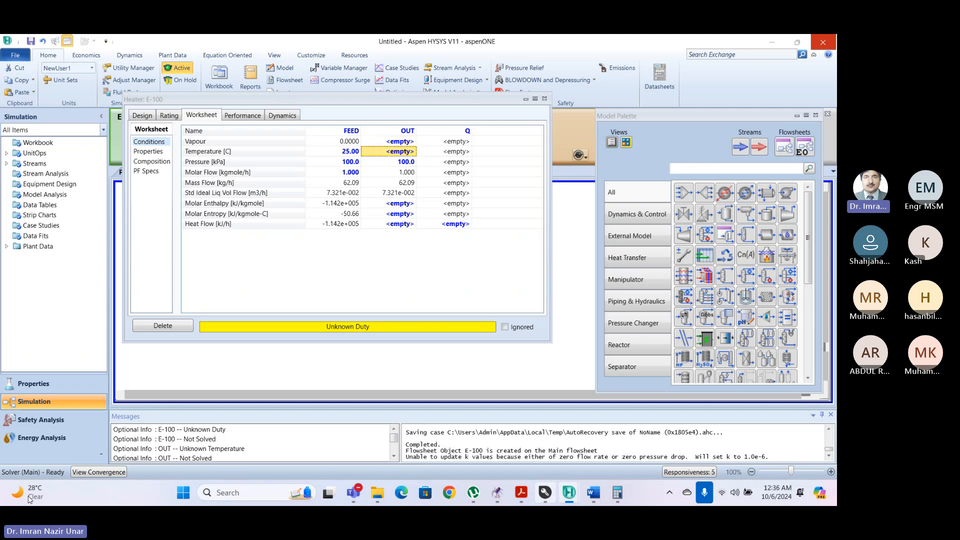
{"action": "type", "text": "6"}
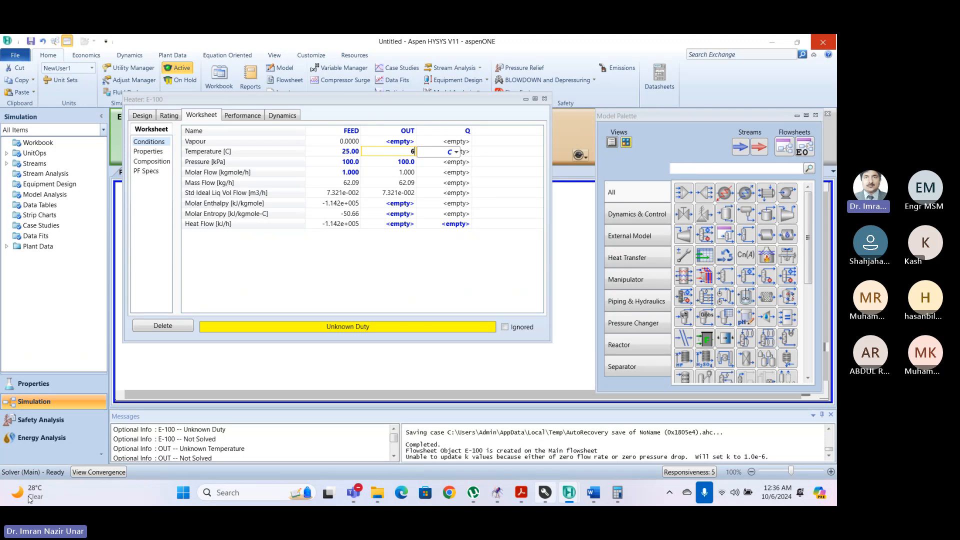
{"action": "type", "text": "7.03"}
{"action": "key", "text": "Return"}
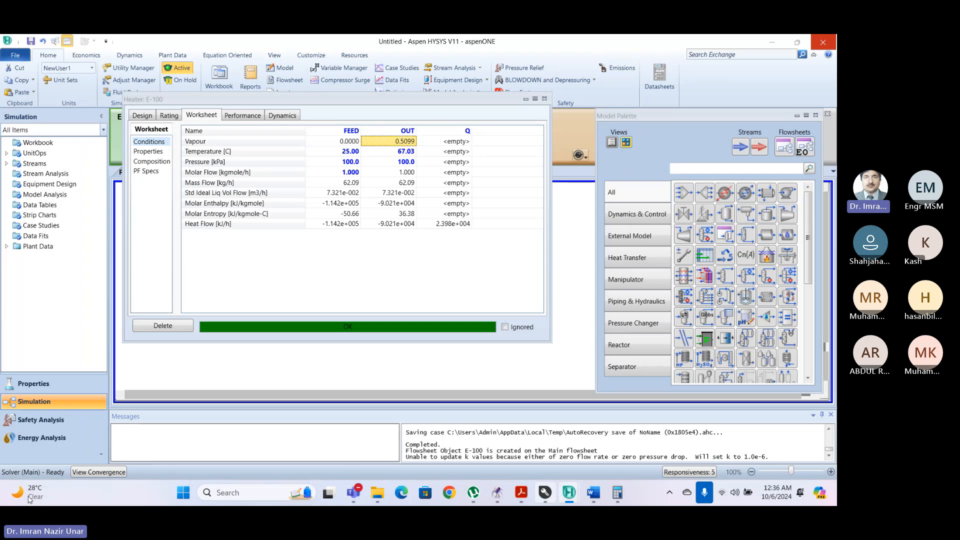
Run the T-V flash by clearing the OUT stream's pressure and setting its vapour fraction to 0.5.
{"action": "key", "text": "Down"}
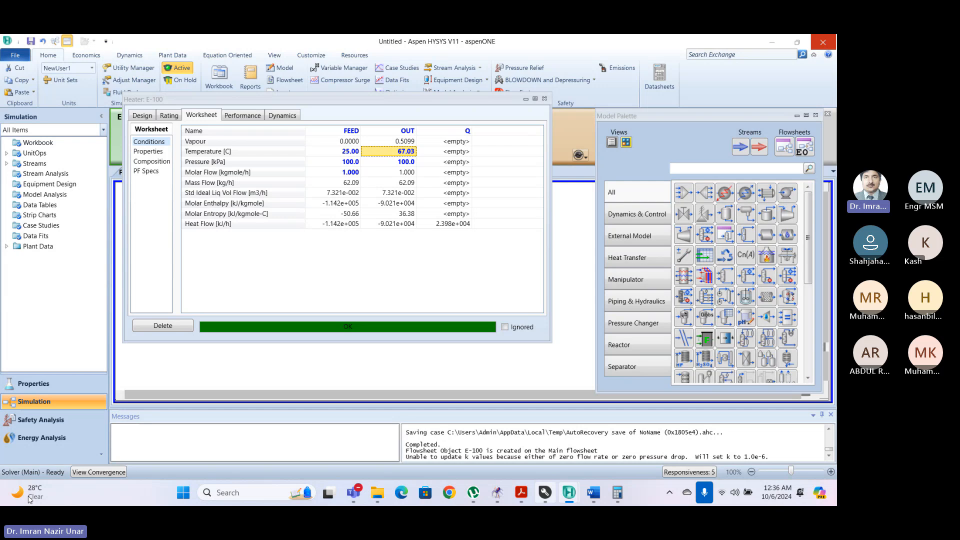
{"action": "key", "text": "Down"}
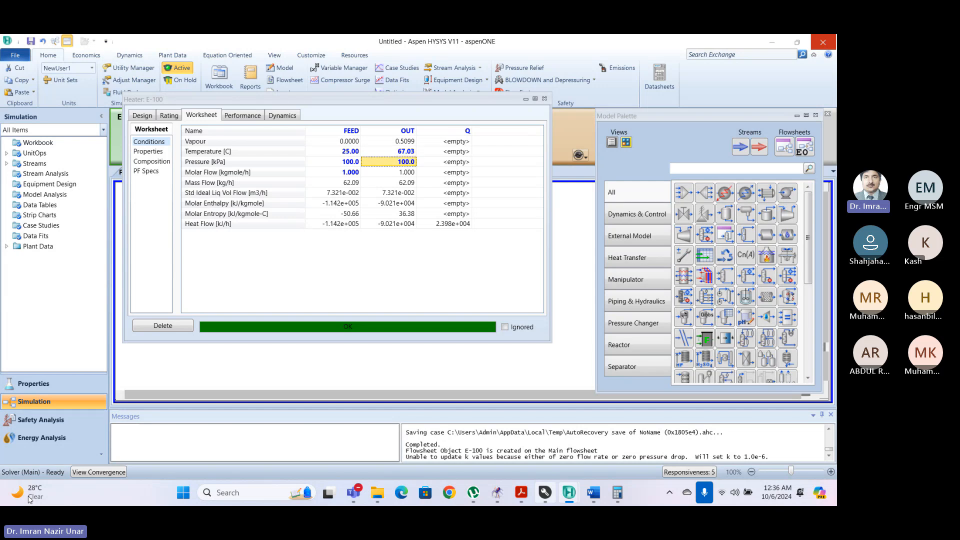
{"action": "key", "text": "Delete"}
{"action": "key", "text": "Up"}
{"action": "key", "text": "Up"}
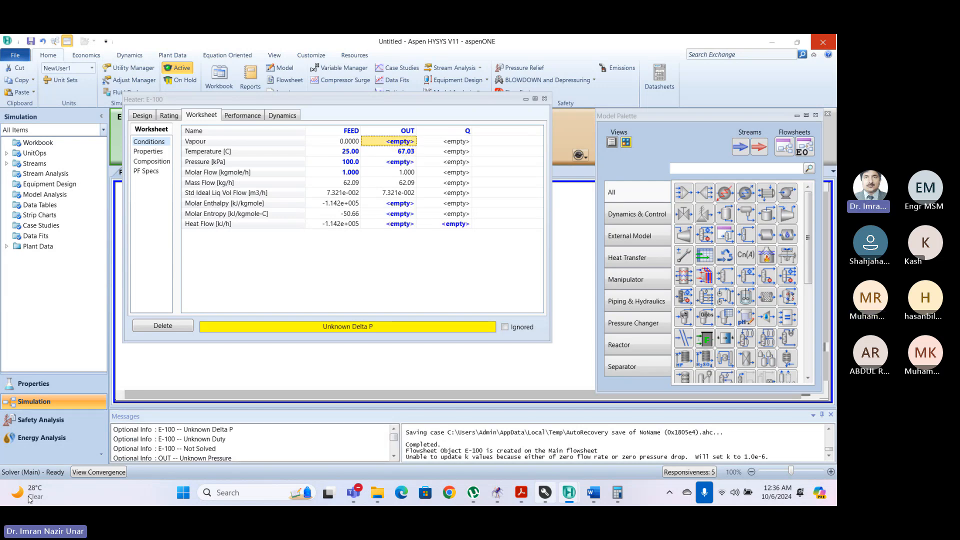
{"action": "type", "text": "0.5"}
{"action": "key", "text": "Return"}
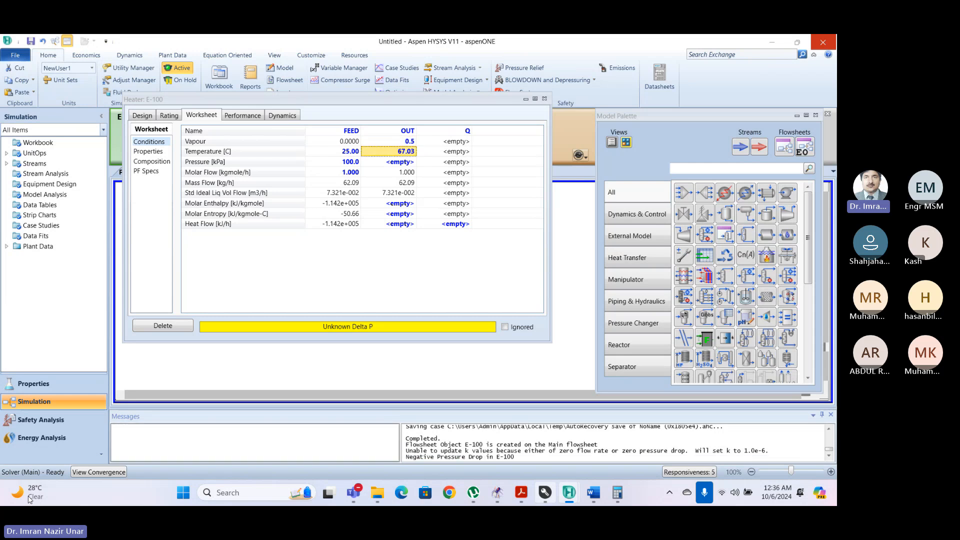
Clear the OUT stream's vapour fraction and select the heat flow of energy stream Q for entry.
{"action": "key", "text": "Down"}
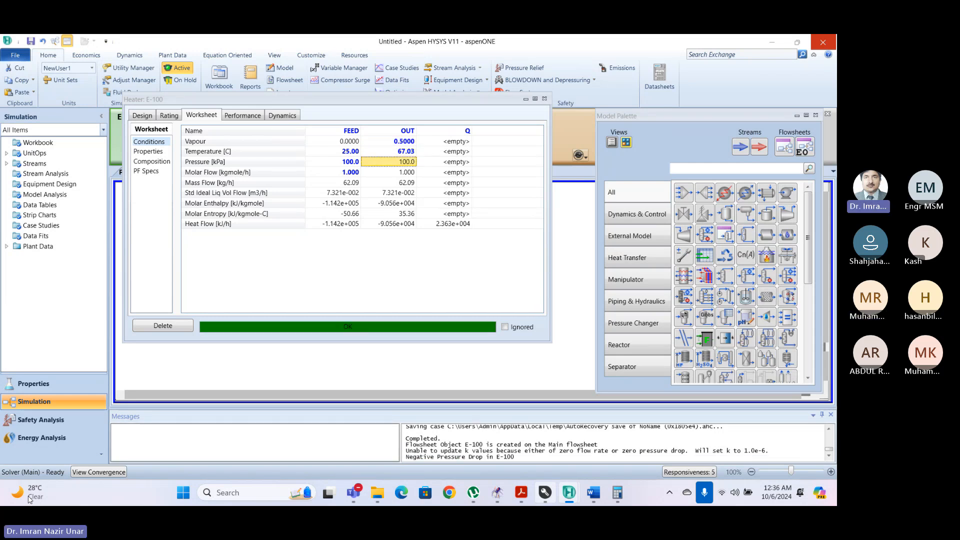
{"action": "key", "text": "Up"}
{"action": "key", "text": "Down"}
{"action": "key", "text": "Down"}
{"action": "key", "text": "Up"}
{"action": "key", "text": "Up"}
{"action": "key", "text": "Up"}
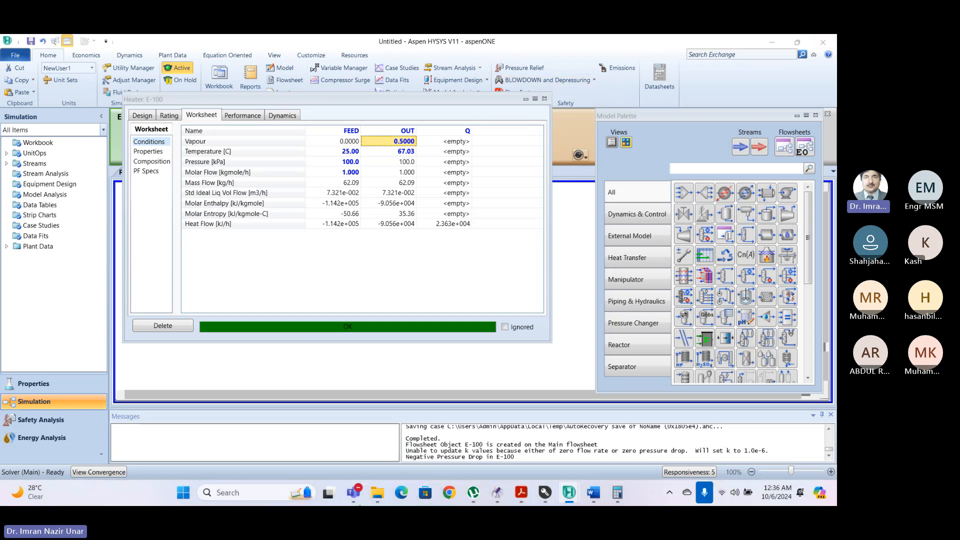
{"action": "key", "text": "Delete"}
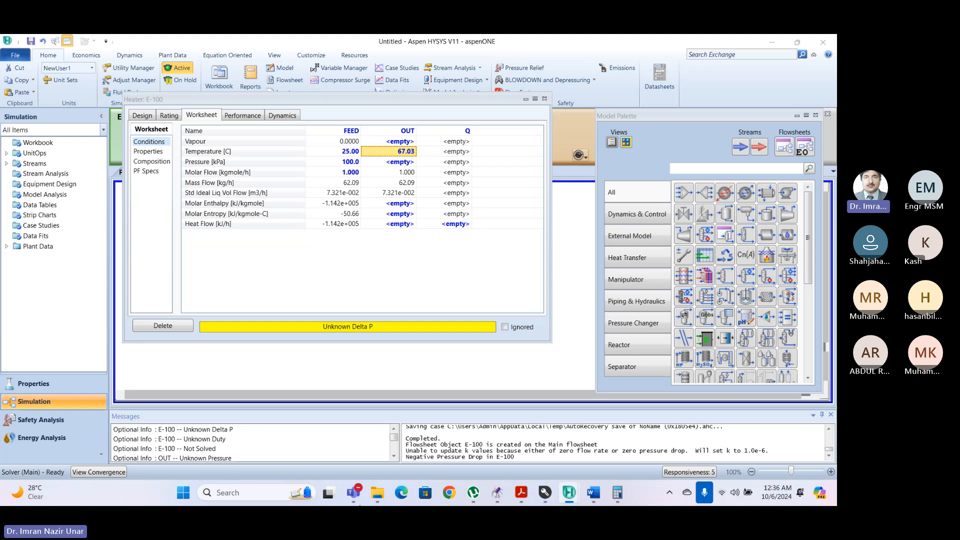
{"action": "key", "text": "Down"}
{"action": "key", "text": "Down"}
{"action": "key", "text": "Down"}
{"action": "key", "text": "Down"}
{"action": "key", "text": "Down"}
{"action": "key", "text": "Down"}
{"action": "key", "text": "Down"}
{"action": "key", "text": "Right"}
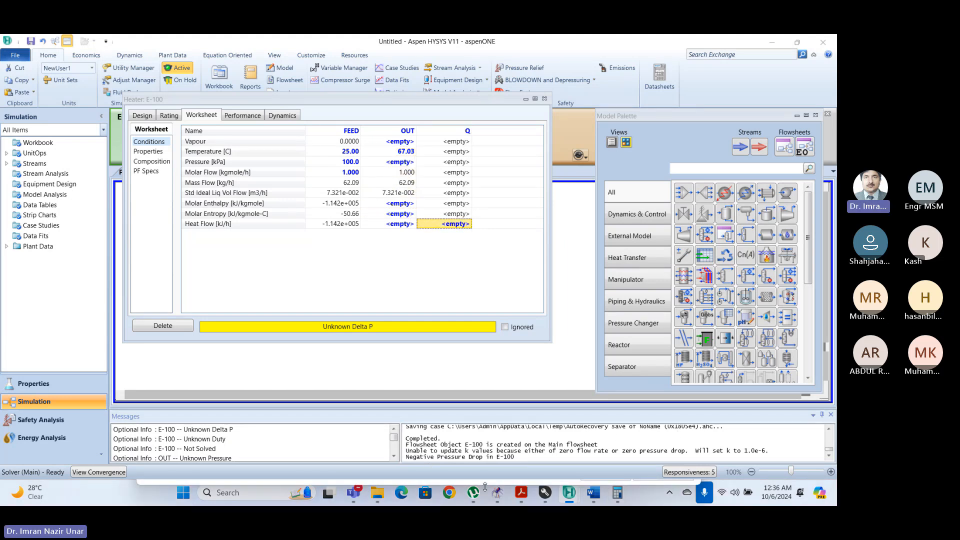
Switch to Thermo_002H_FlashModel.pdf in Acrobat, look up the duty in the flash method table, and return to Aspen HYSYS.
{"action": "left_click", "coordinate": [517, 496]}
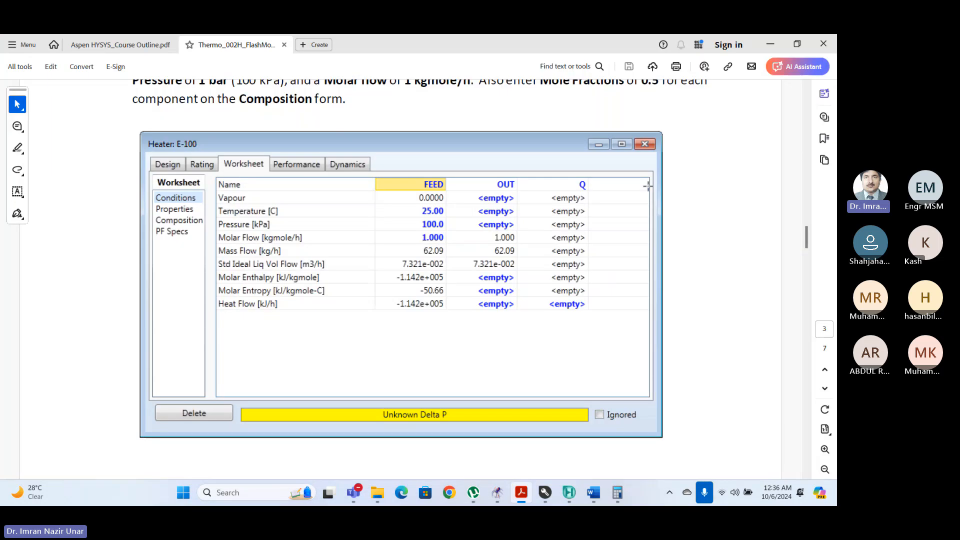
{"action": "scroll", "coordinate": [471, 310], "scroll_direction": "down", "scroll_amount": 20}
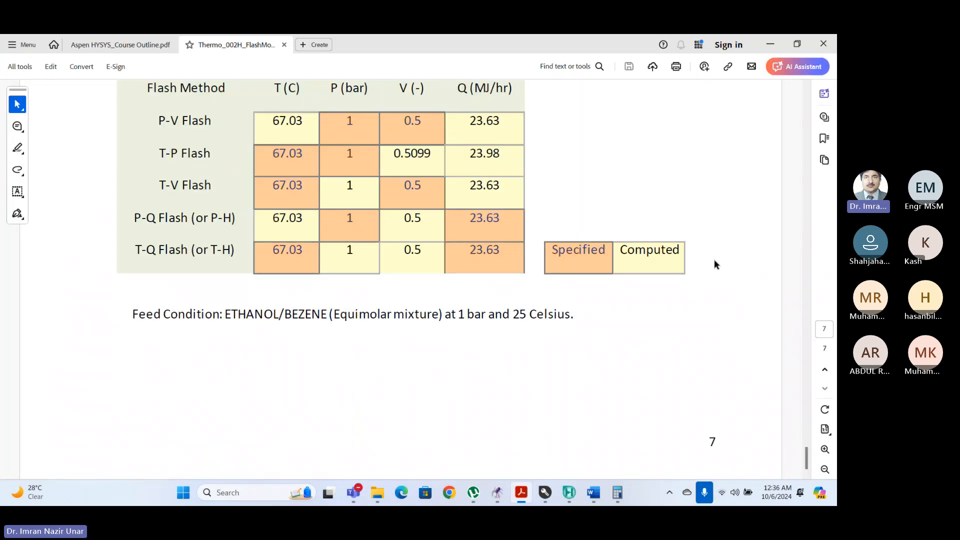
{"action": "left_click", "coordinate": [777, 40]}
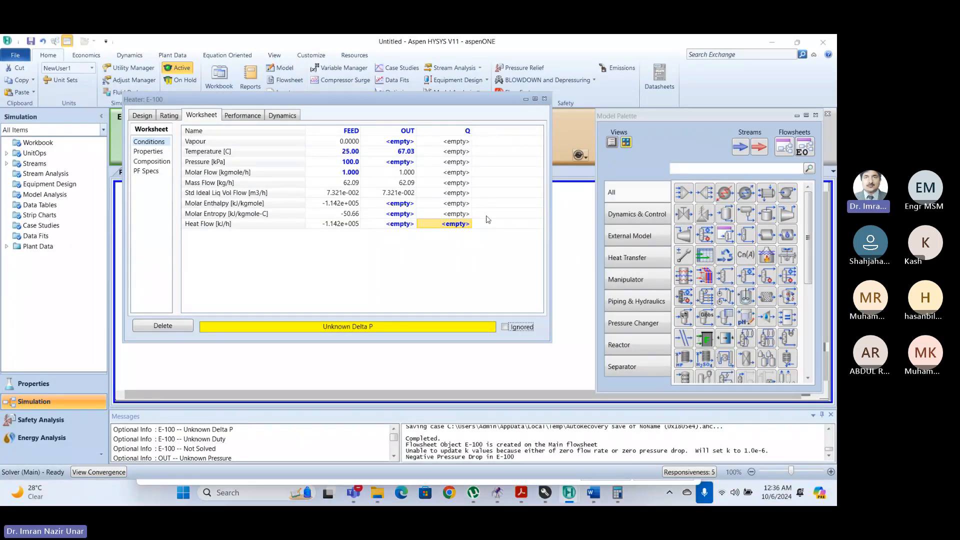
Run the T-Q flash by setting the heat flow of energy stream Q to 23.63 MJ/h, and close the heater window.
{"action": "left_click", "coordinate": [450, 204]}
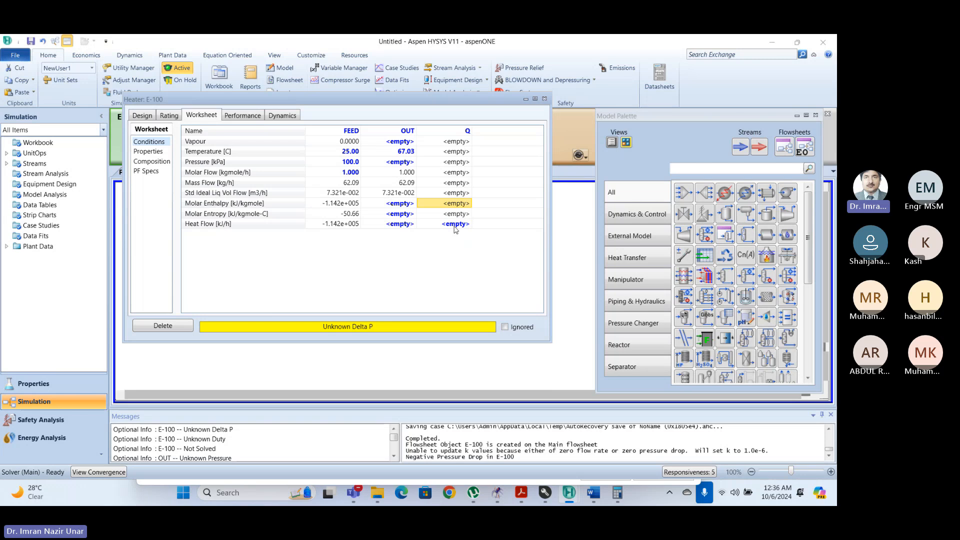
{"action": "left_click", "coordinate": [455, 224]}
{"action": "type", "text": "23."}
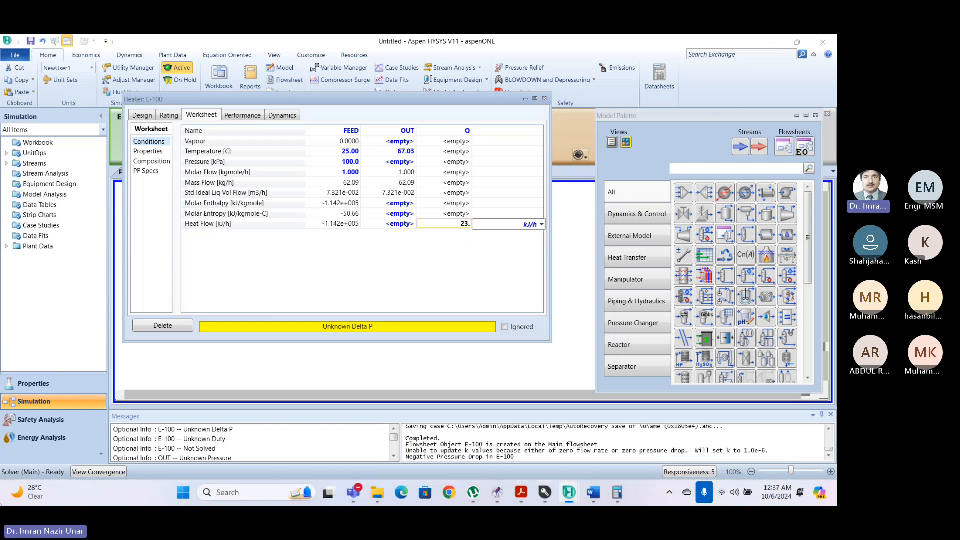
{"action": "type", "text": "63"}
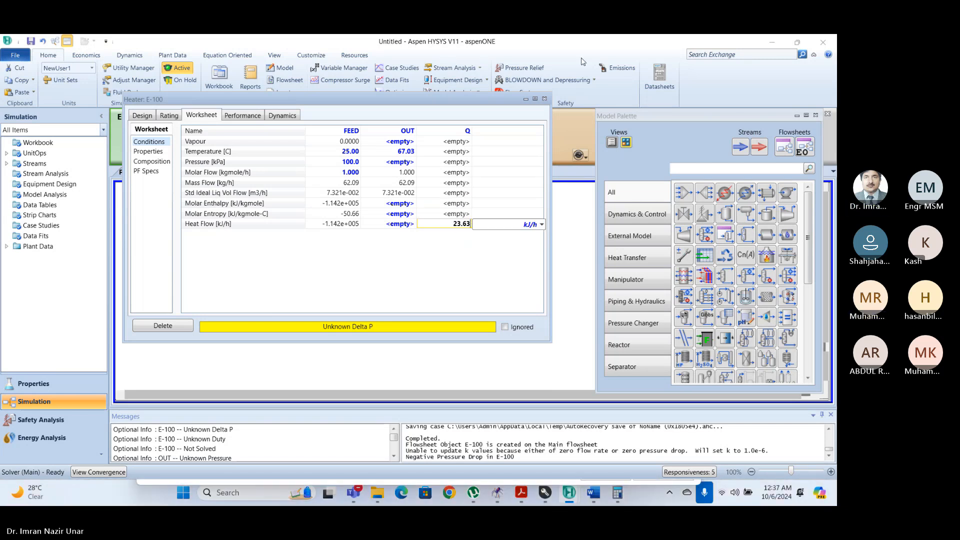
{"action": "left_click", "coordinate": [541, 225]}
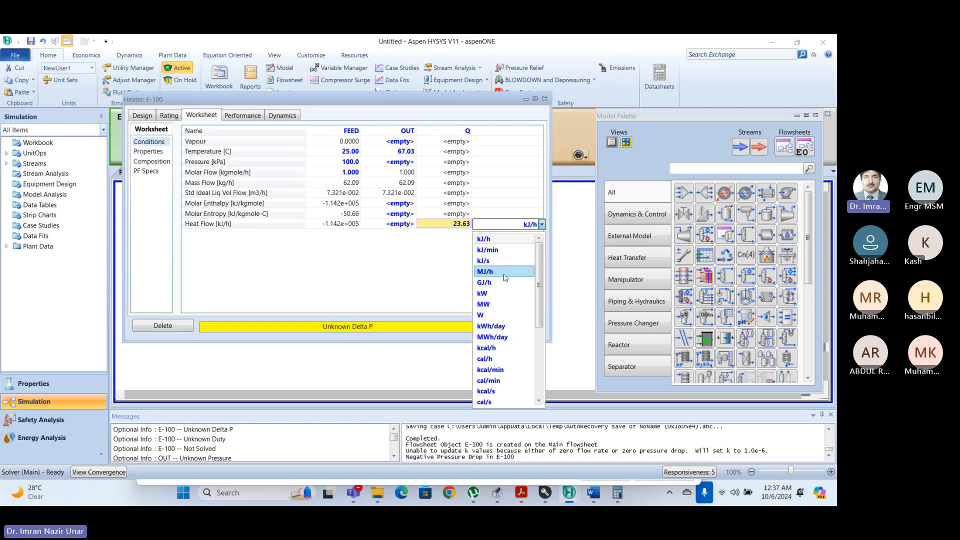
{"action": "left_click", "coordinate": [477, 272]}
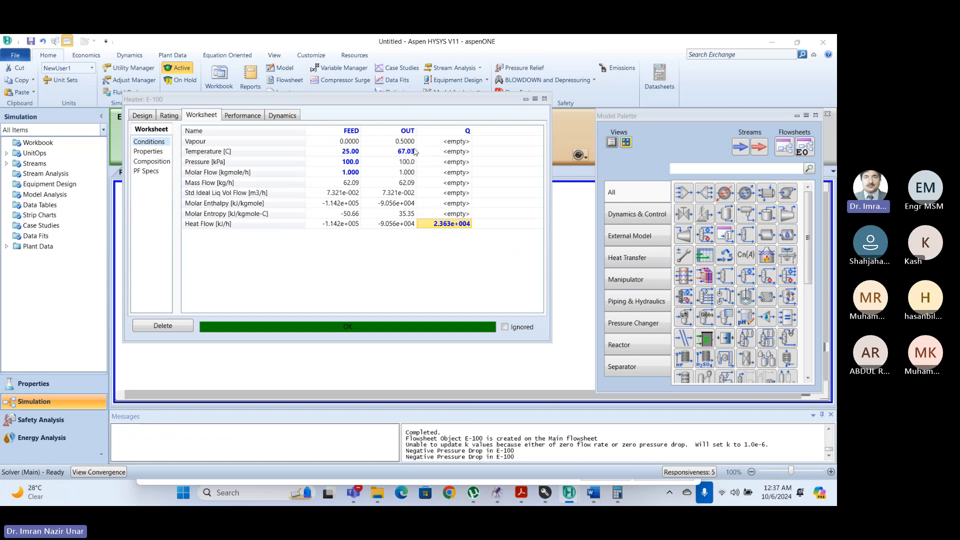
{"action": "left_click", "coordinate": [545, 99]}
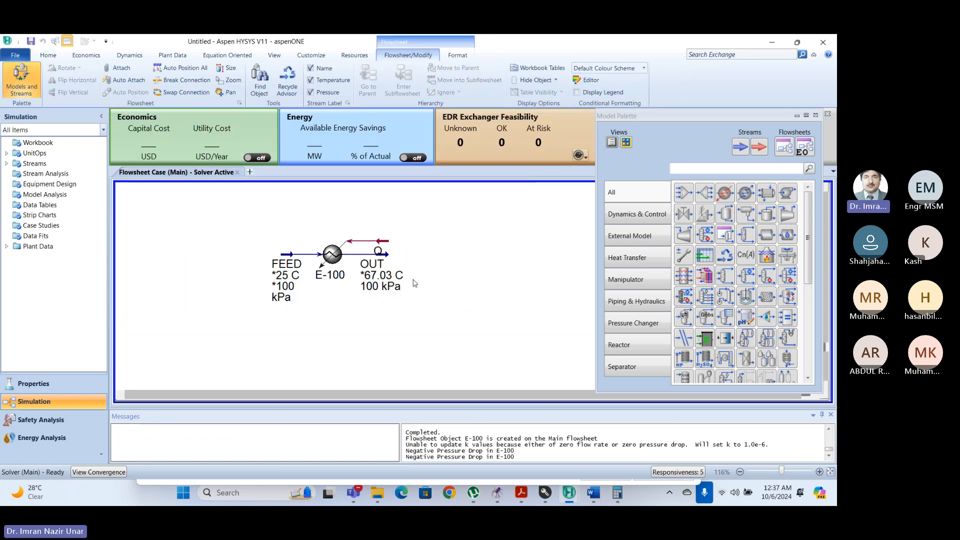
Spread the FEED, Q and OUT streams farther away from heater E-100 on the flowsheet.
{"action": "left_click_drag", "start_coordinate": [285, 261], "coordinate": [186, 250]}
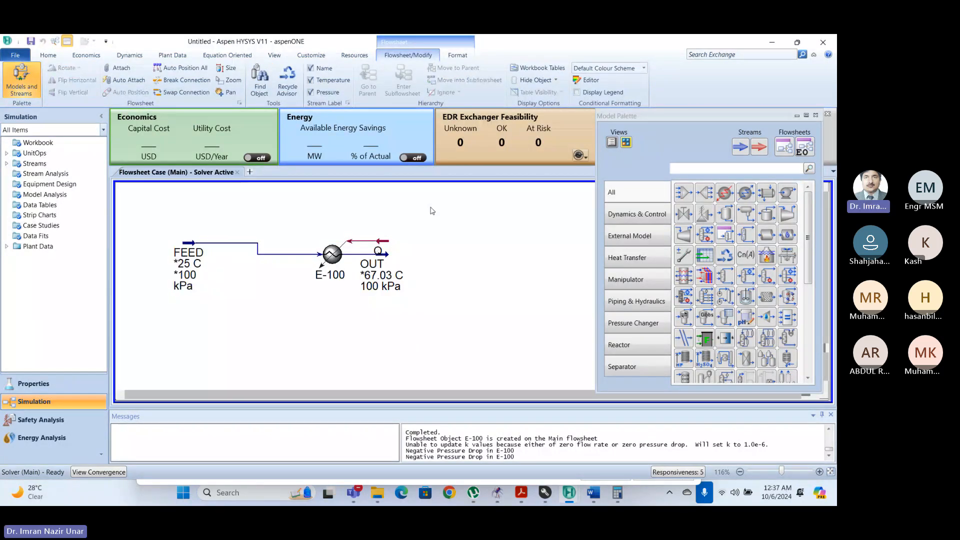
{"action": "left_click_drag", "start_coordinate": [381, 240], "coordinate": [411, 225]}
{"action": "left_click_drag", "start_coordinate": [382, 256], "coordinate": [432, 257]}
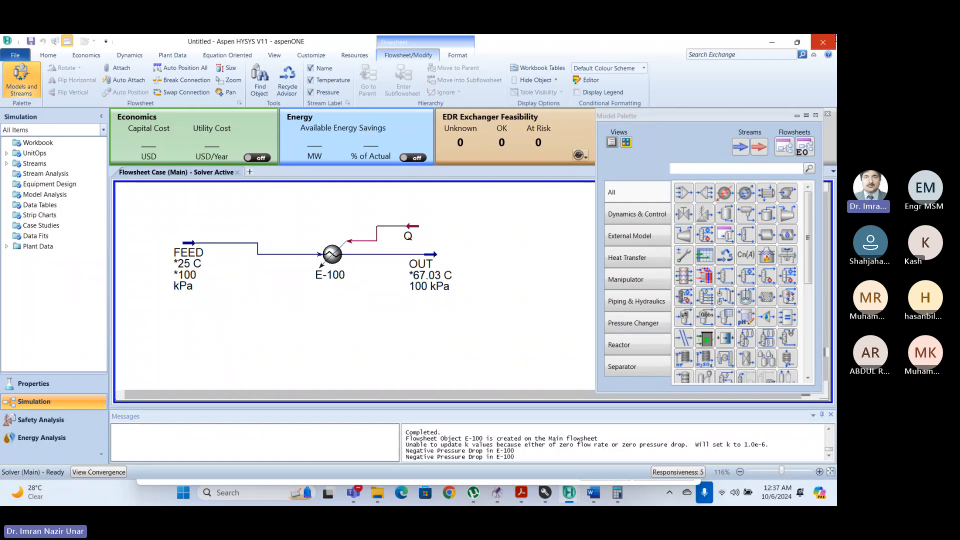
{"action": "double_click", "coordinate": [701, 47]}
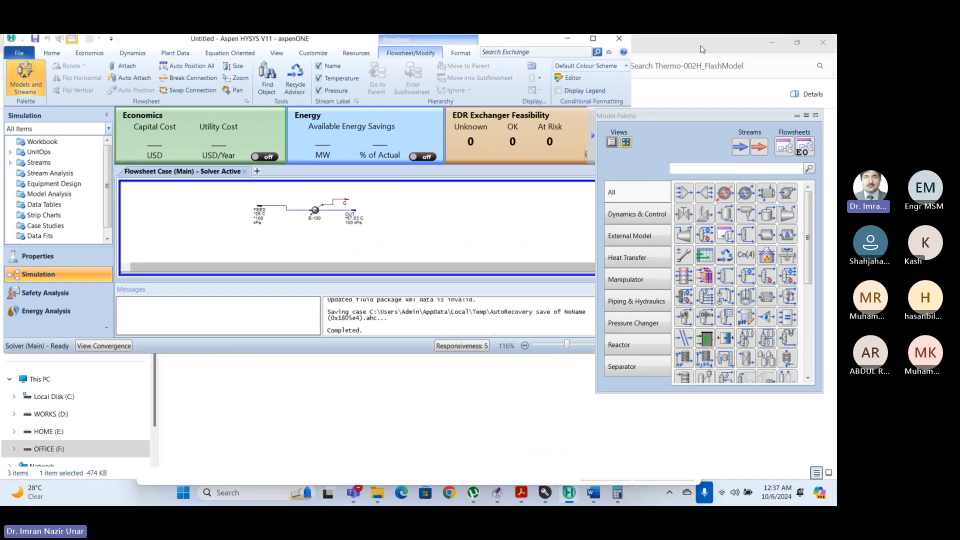
{"action": "left_click", "coordinate": [586, 39]}
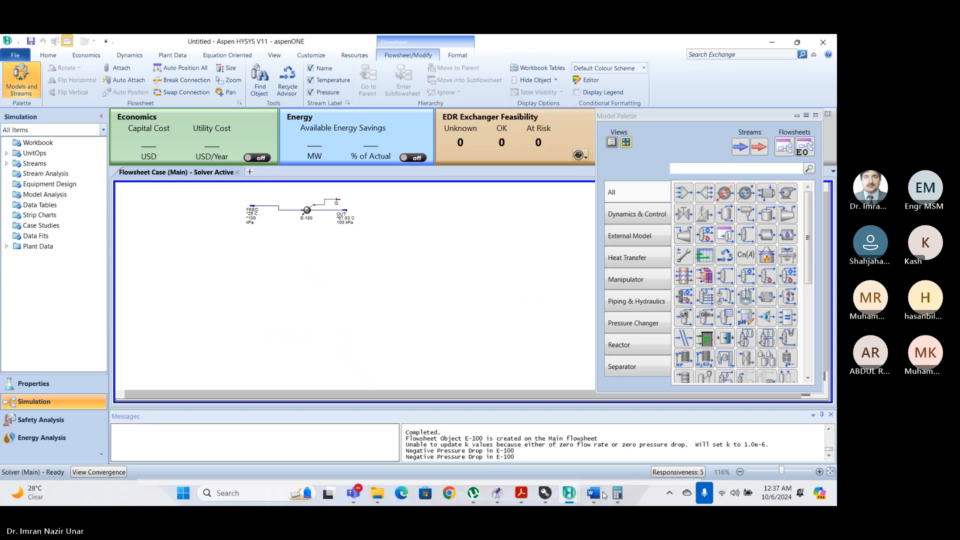
Check the Online HYSYS Course meeting in Teams, and switch to Acrobat to review the flash method summary table in Thermo_002H_FlashModel.pdf.
{"action": "mouse_move", "coordinate": [356, 499]}
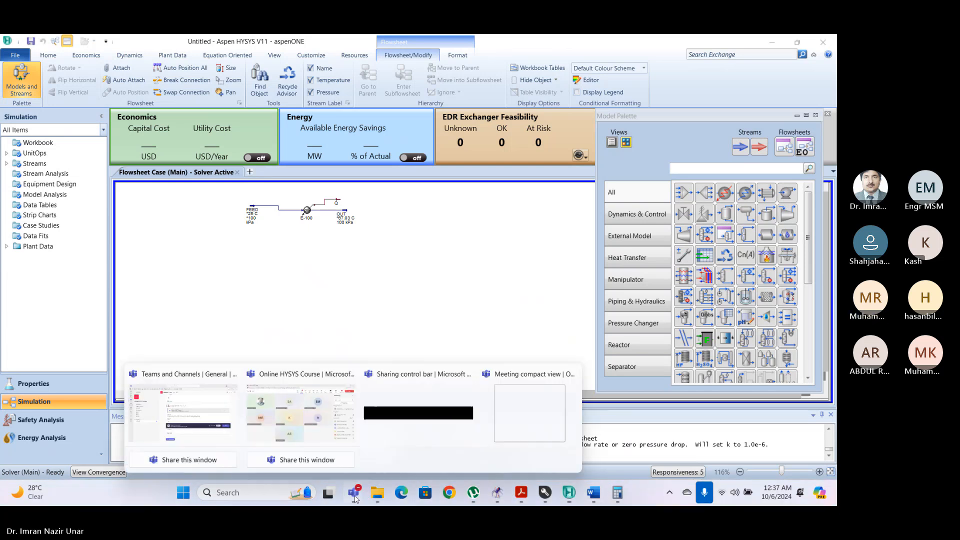
{"action": "left_click", "coordinate": [304, 415]}
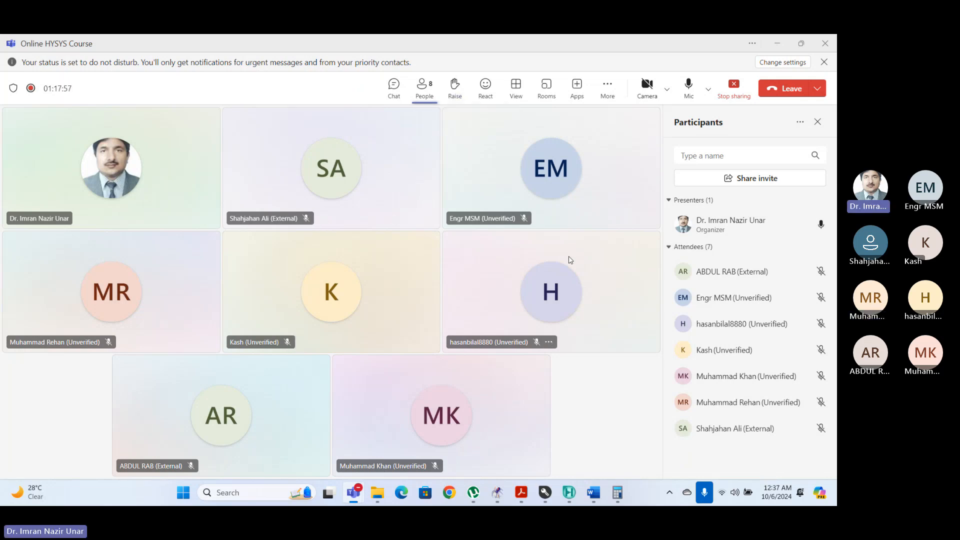
{"action": "mouse_move", "coordinate": [374, 486]}
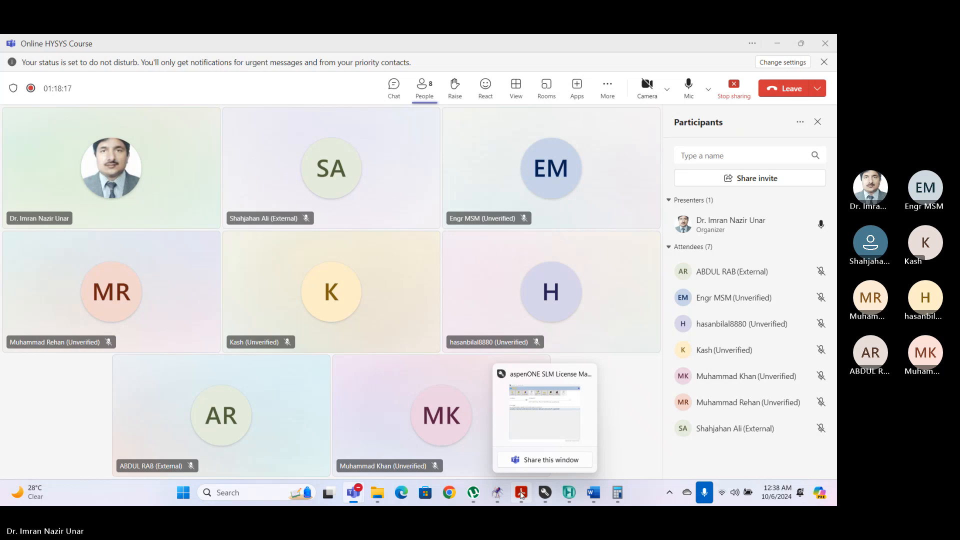
{"action": "mouse_move", "coordinate": [521, 494]}
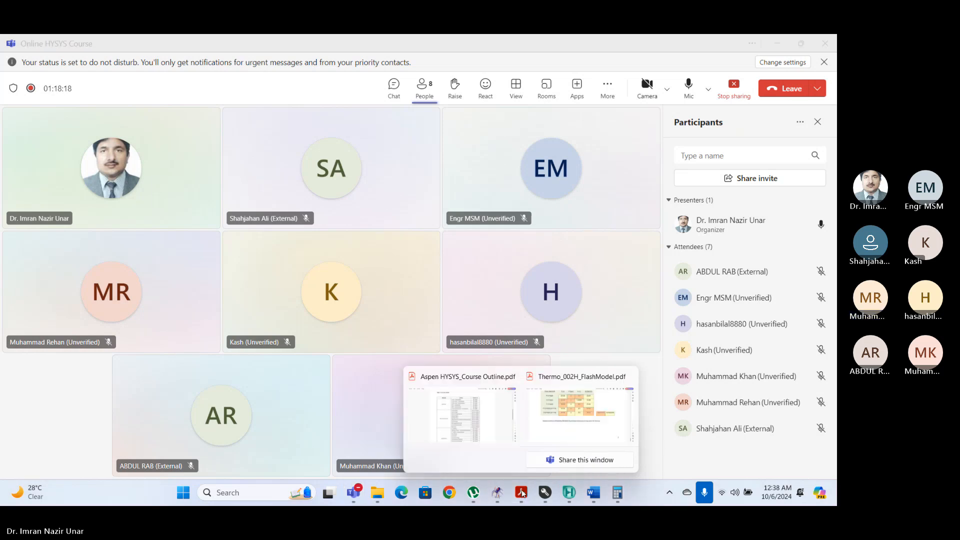
{"action": "left_click", "coordinate": [628, 418]}
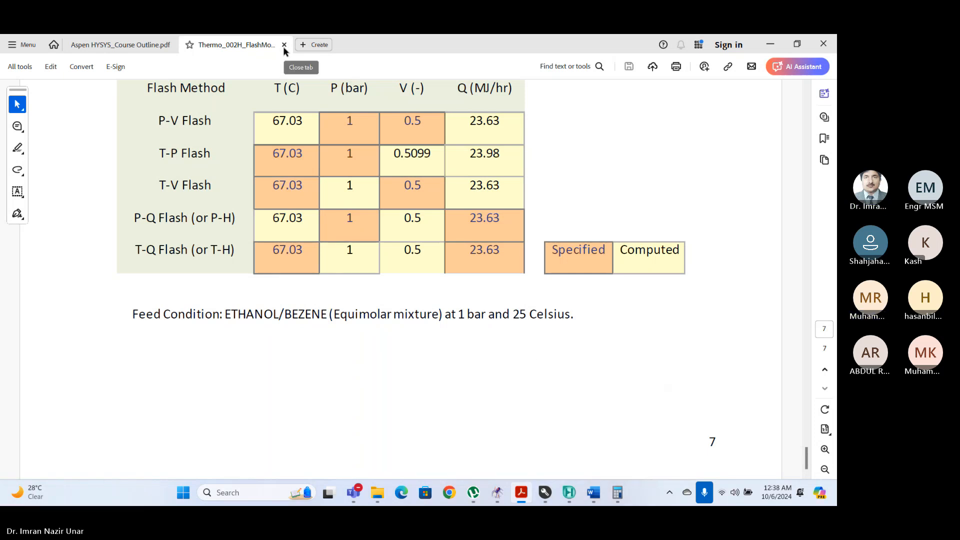
{"action": "scroll", "coordinate": [724, 134], "scroll_direction": "up", "scroll_amount": 1}
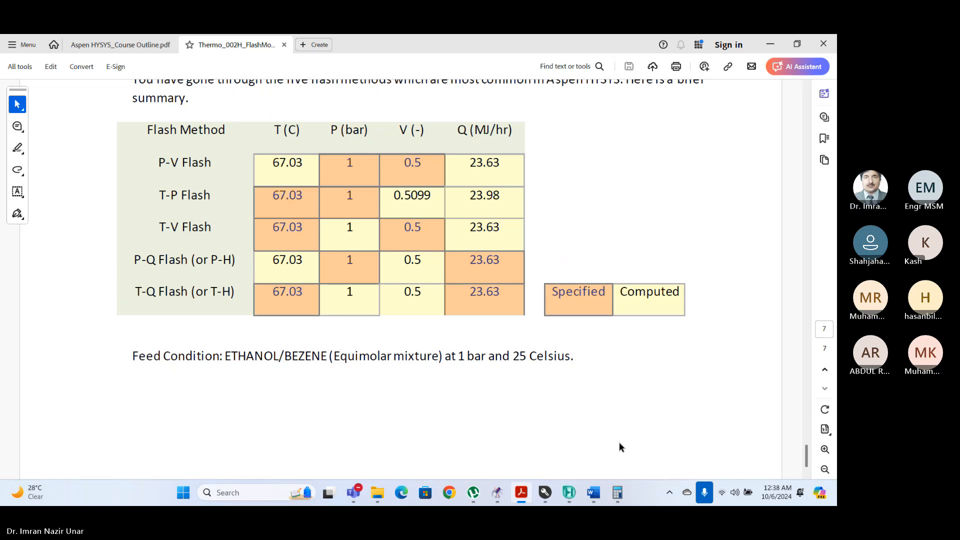
Return to Aspen HYSYS, bring the heater flowsheet back into view, and reposition and narrow the Model Palette.
{"action": "mouse_move", "coordinate": [564, 479]}
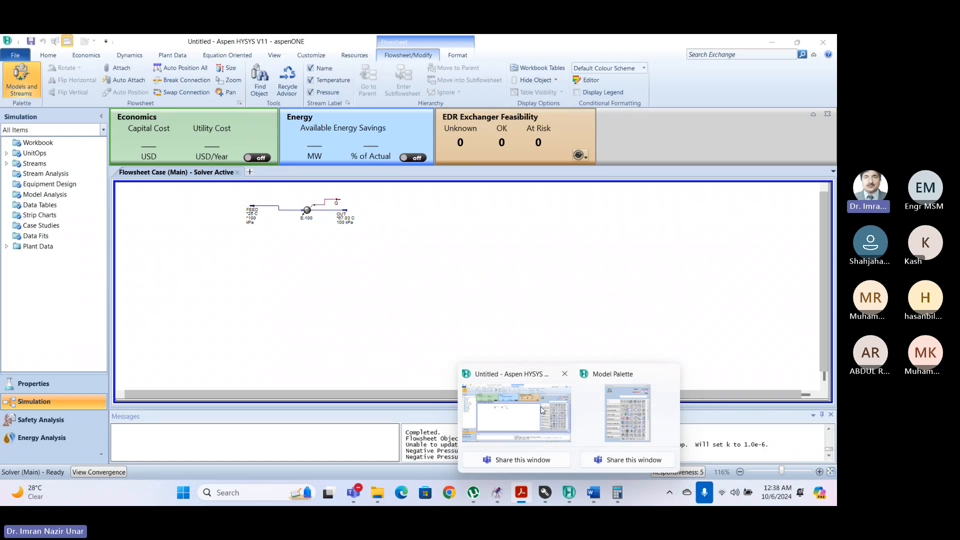
{"action": "left_click", "coordinate": [590, 429]}
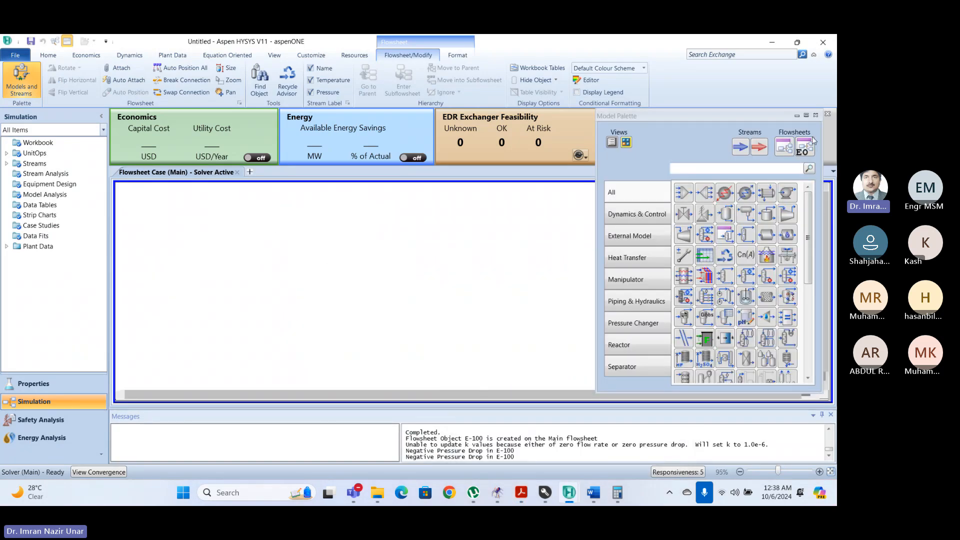
{"action": "left_click_drag", "start_coordinate": [813, 182], "coordinate": [796, 180]}
{"action": "left_click", "coordinate": [824, 188]}
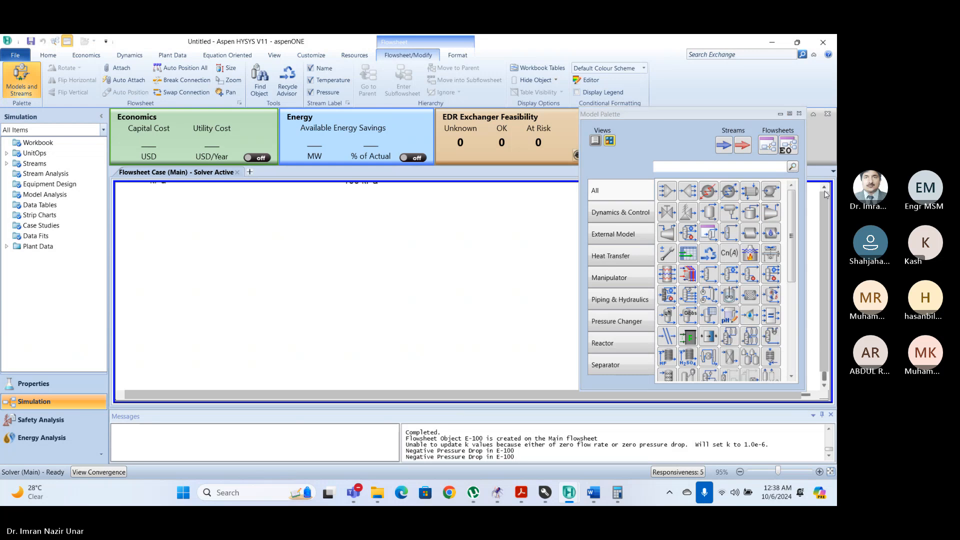
{"action": "left_click", "coordinate": [824, 188]}
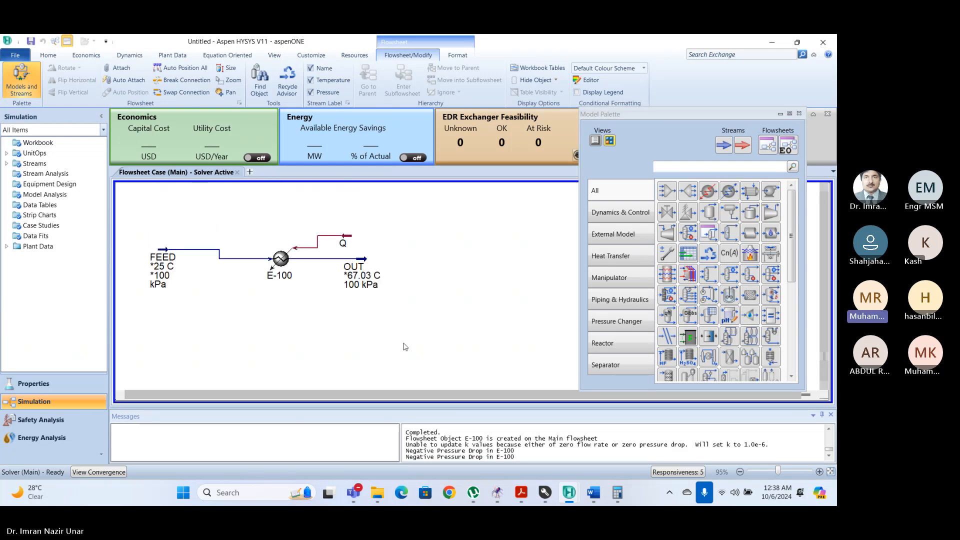
{"action": "left_click", "coordinate": [242, 395]}
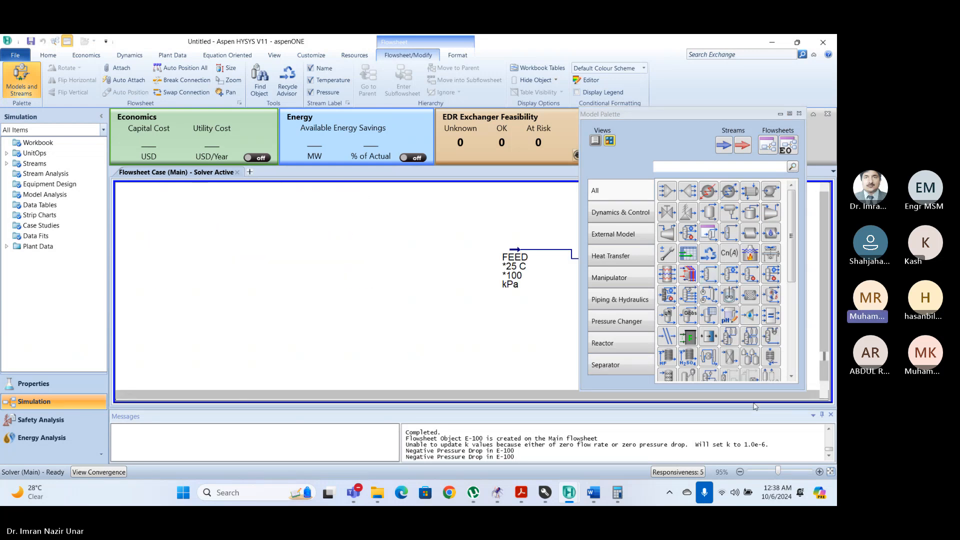
{"action": "left_click", "coordinate": [810, 395]}
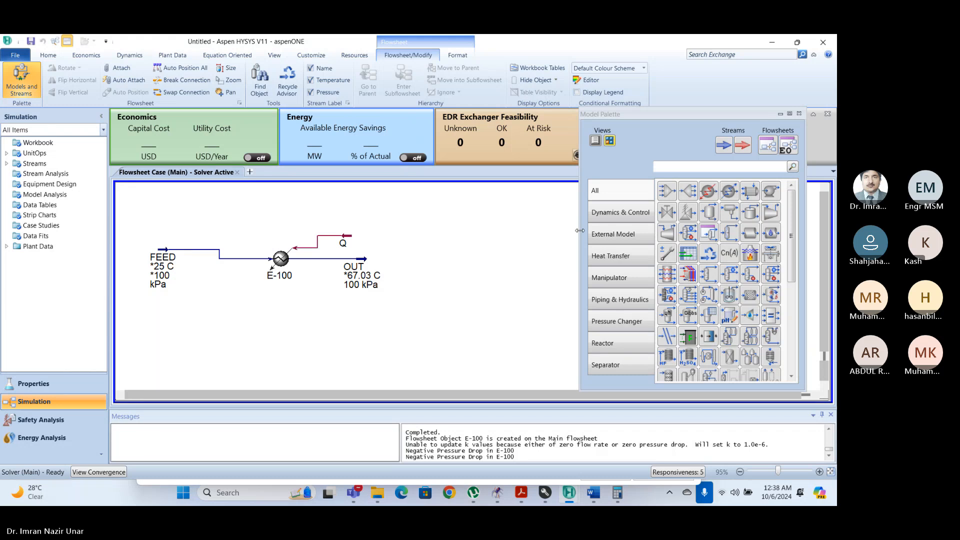
{"action": "mouse_move", "coordinate": [580, 232]}
{"action": "left_mouse_down"}
{"action": "mouse_move", "coordinate": [599, 234]}
{"action": "mouse_move", "coordinate": [590, 242]}
{"action": "left_mouse_up"}
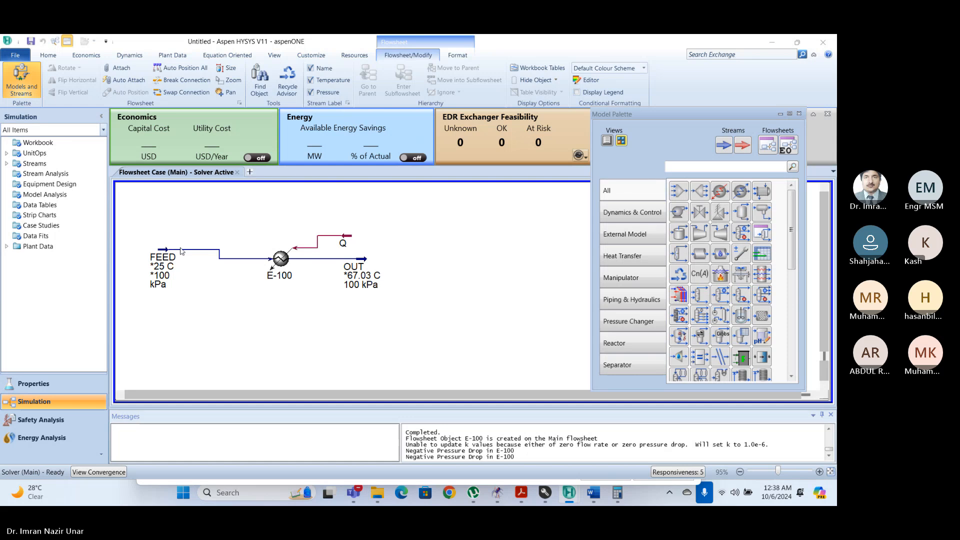
Align the FEED stream horizontally with heater E-100 and place energy stream Q higher above the OUT stream.
{"action": "left_click_drag", "start_coordinate": [167, 249], "coordinate": [166, 259]}
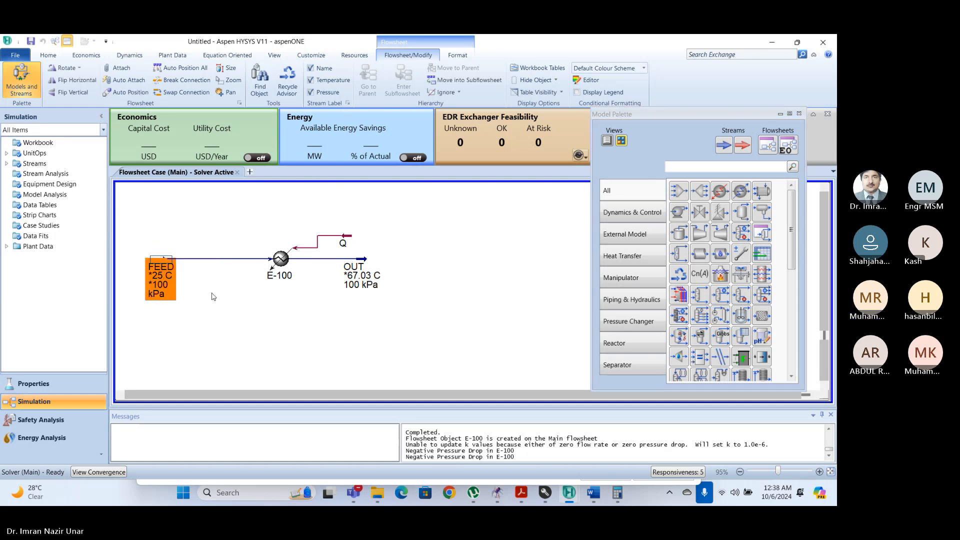
{"action": "left_click", "coordinate": [213, 296]}
{"action": "left_click_drag", "start_coordinate": [347, 241], "coordinate": [352, 225]}
{"action": "left_click", "coordinate": [423, 254]}
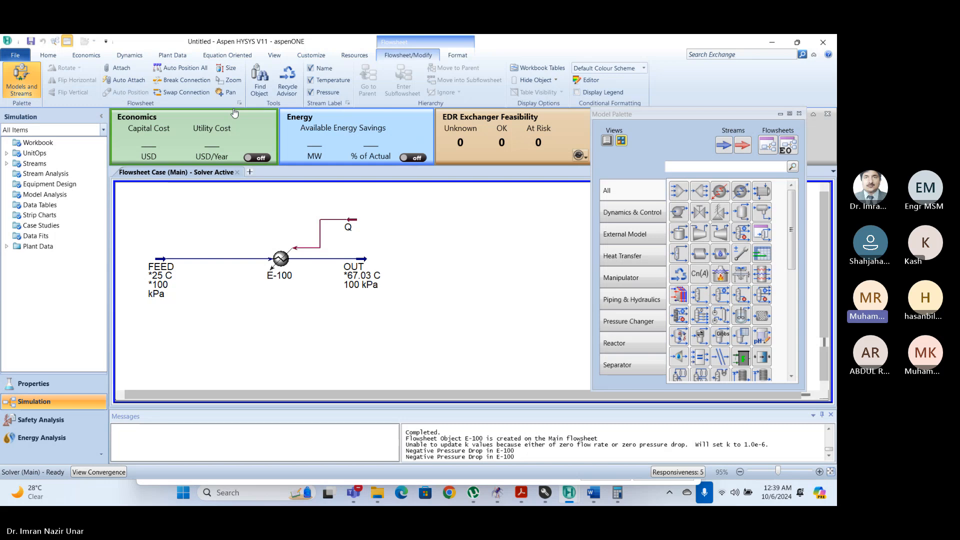
Collapse the Economics, Energy and EDR Exchanger Feasibility dashboard and narrow the Model Palette to enlarge the flowsheet area.
{"action": "left_click", "coordinate": [49, 55]}
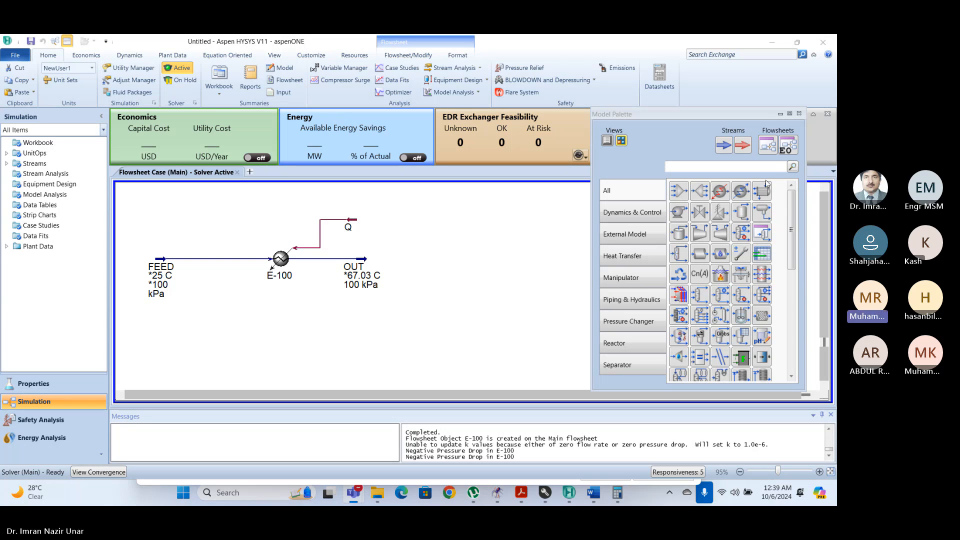
{"action": "left_click", "coordinate": [810, 115]}
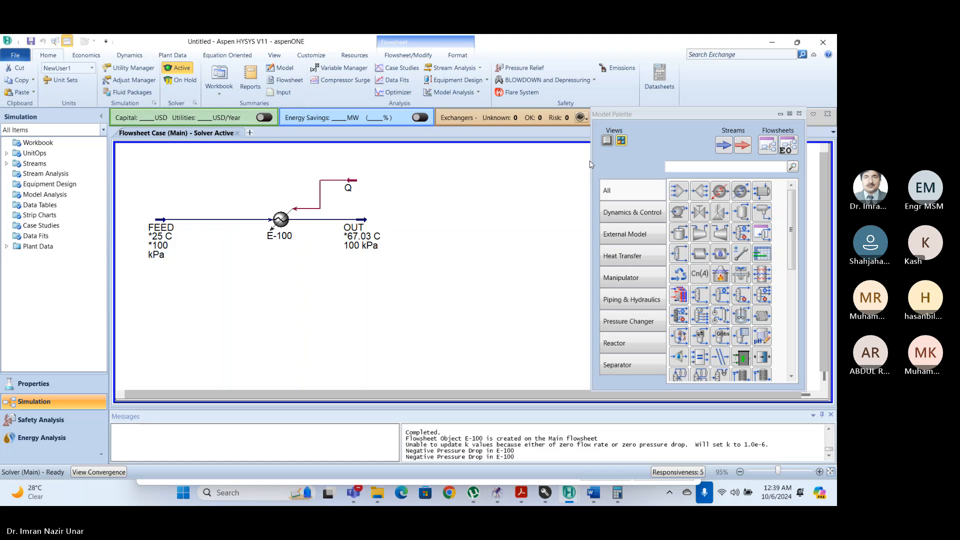
{"action": "left_click_drag", "start_coordinate": [589, 164], "coordinate": [599, 164]}
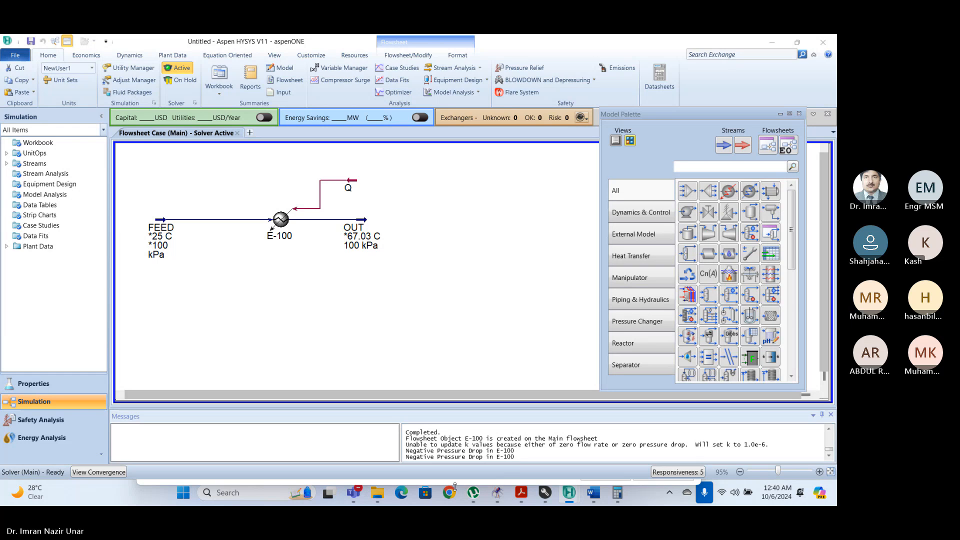
Switch to the Online HYSYS Course meeting in Teams and check the participants list for attendees with raised hands.
{"action": "mouse_move", "coordinate": [360, 493]}
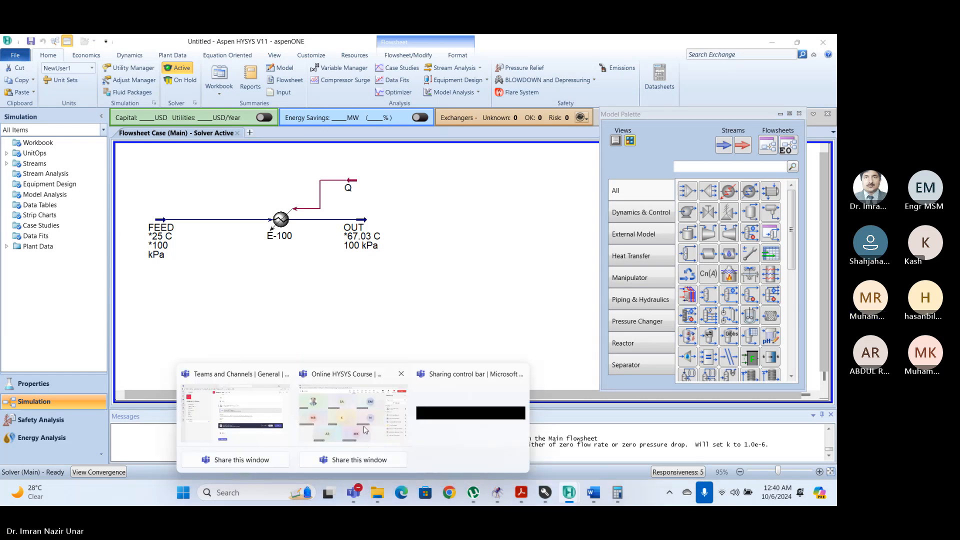
{"action": "left_click", "coordinate": [380, 440]}
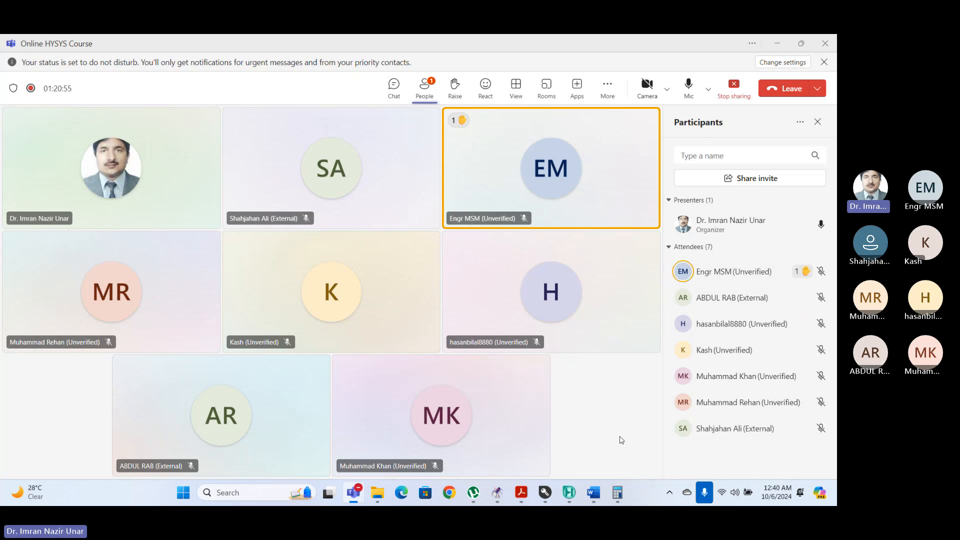
{"action": "mouse_move", "coordinate": [579, 172]}
{"action": "left_click", "coordinate": [430, 95]}
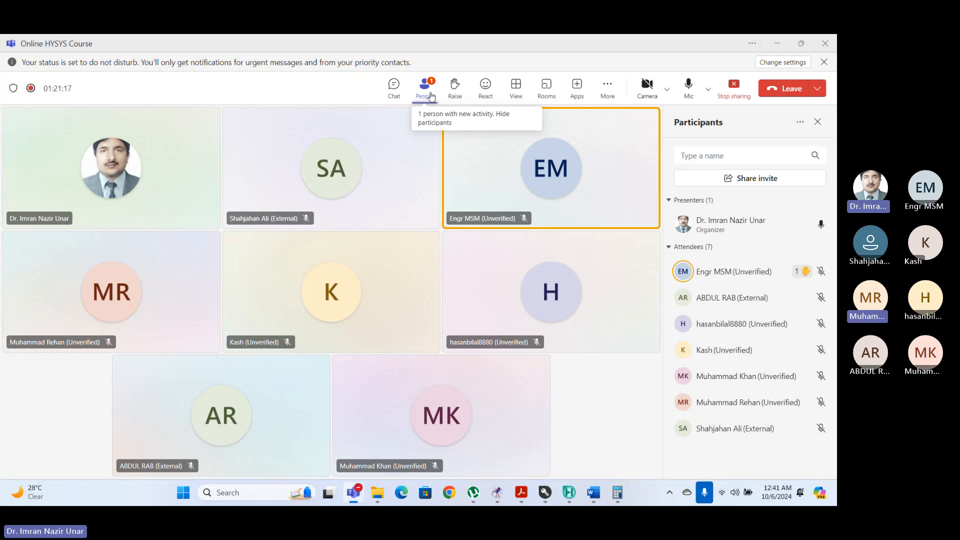
{"action": "left_click", "coordinate": [430, 95]}
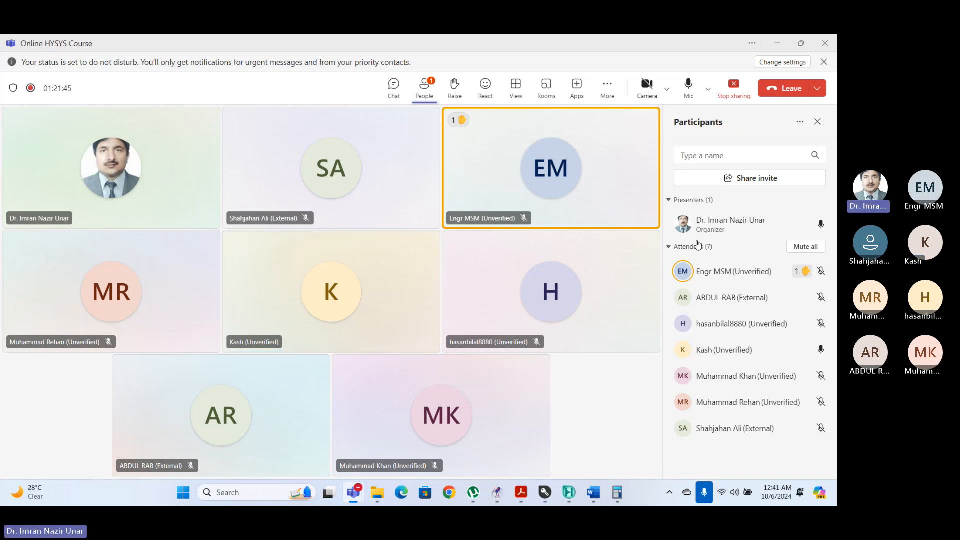
Return to Aspen HYSYS and open the worksheet conditions of heater E-100.
{"action": "mouse_move", "coordinate": [617, 495]}
{"action": "mouse_move", "coordinate": [569, 492]}
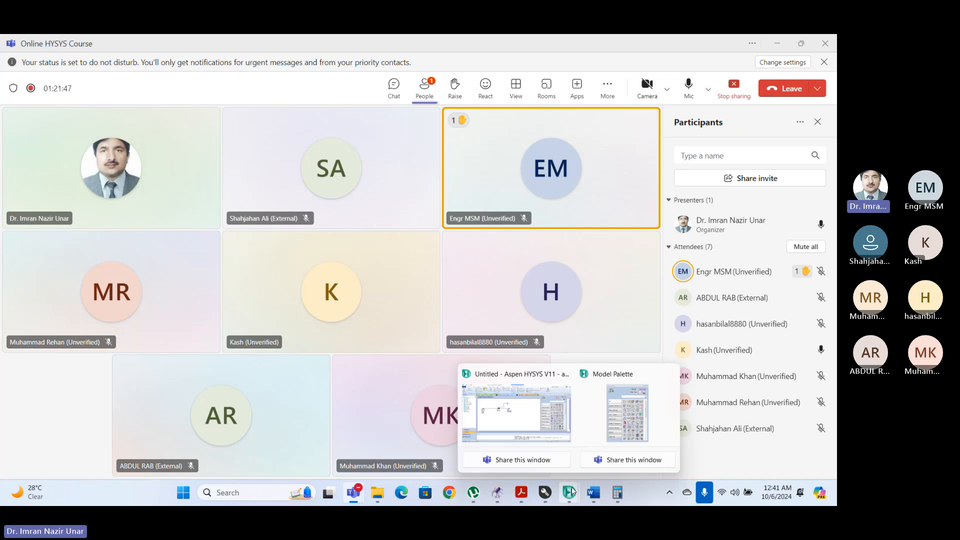
{"action": "left_click", "coordinate": [515, 419]}
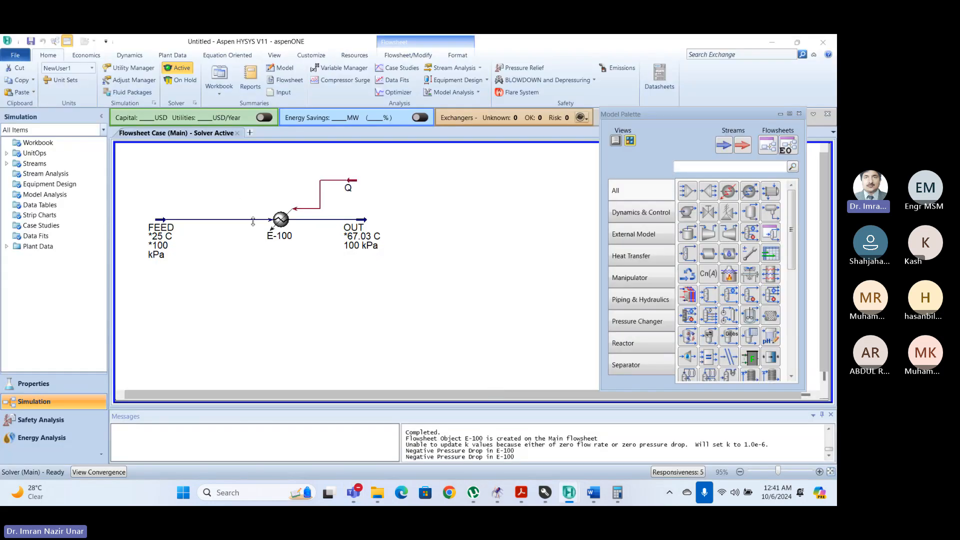
{"action": "double_click", "coordinate": [272, 224]}
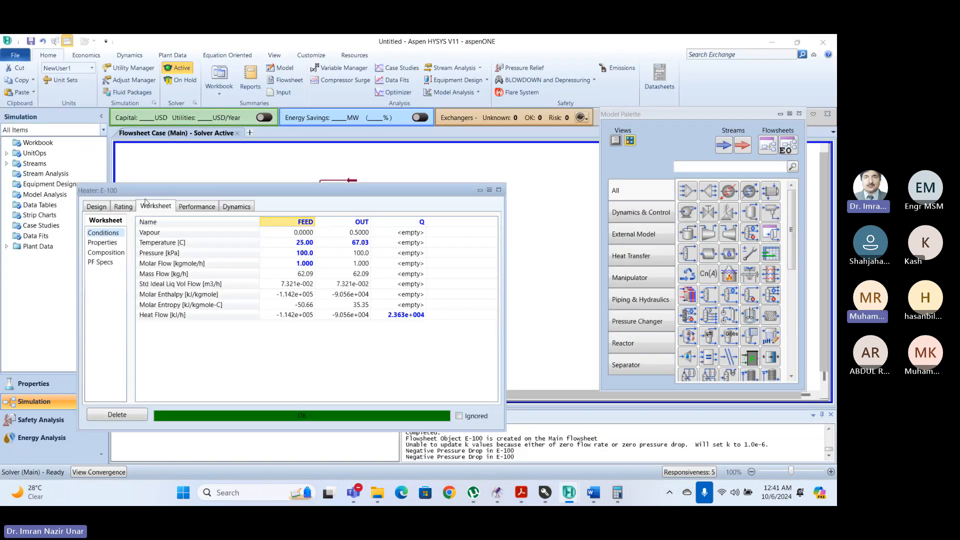
Move the heater E-100 window clear of the sidebar and examine the OUT temperature and Q heat flow in its worksheet conditions.
{"action": "left_click_drag", "start_coordinate": [232, 191], "coordinate": [317, 189]}
{"action": "left_click", "coordinate": [217, 205]}
{"action": "left_click", "coordinate": [243, 204]}
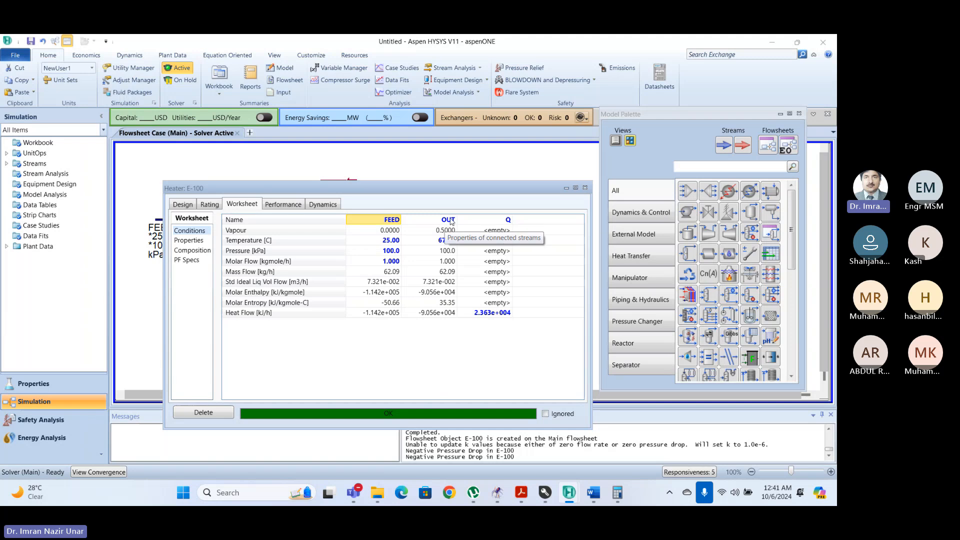
{"action": "left_click", "coordinate": [450, 241]}
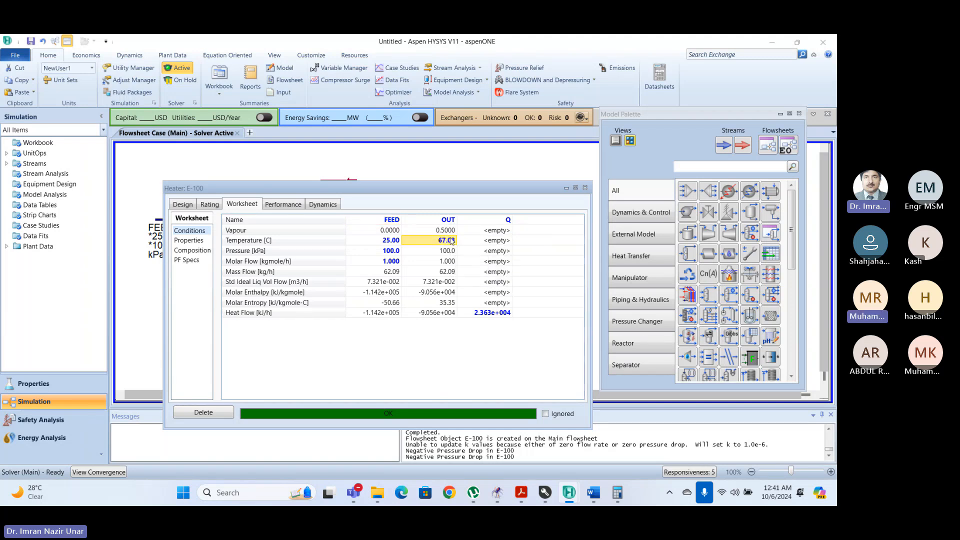
{"action": "left_click", "coordinate": [506, 312]}
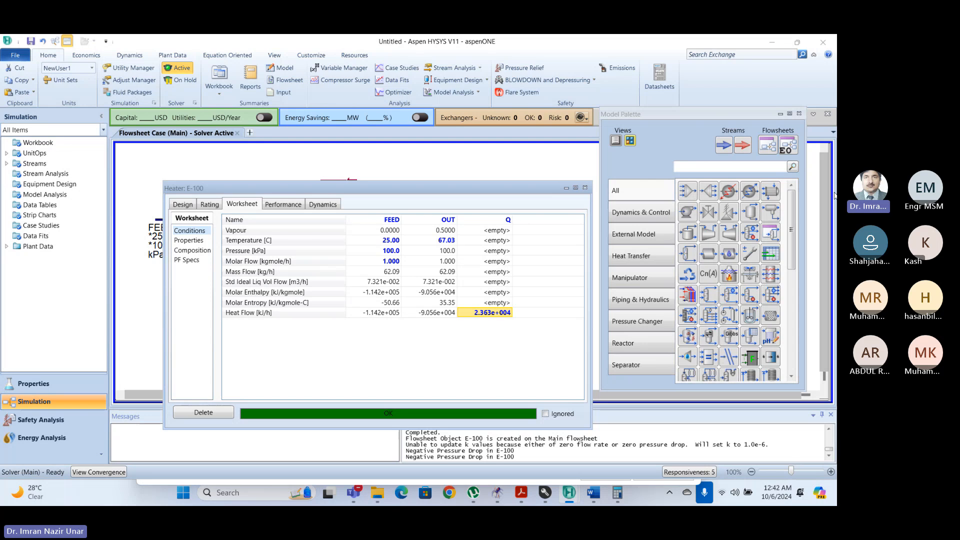
Reopen heater E-100, review its design connections alongside the flowsheet, and close its property window.
{"action": "left_click", "coordinate": [585, 188]}
{"action": "double_click", "coordinate": [279, 220]}
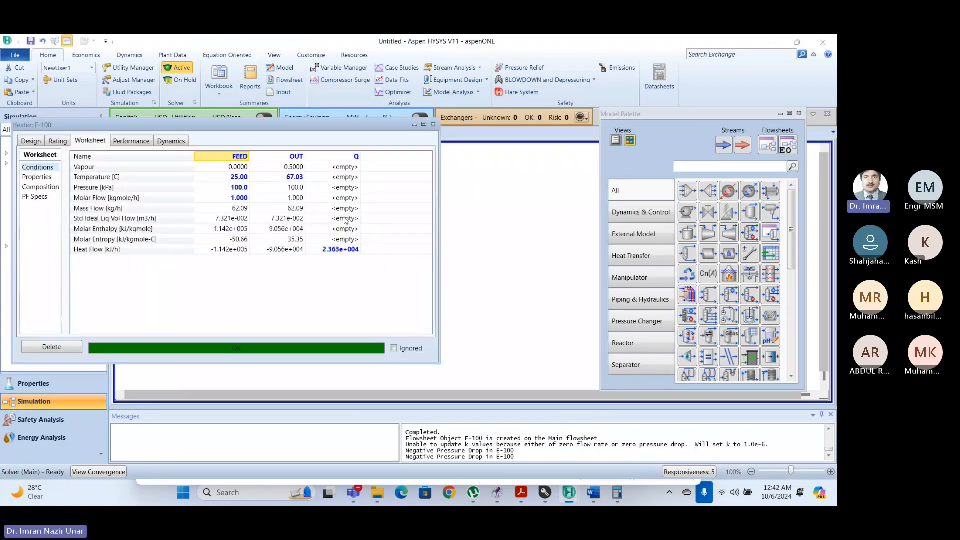
{"action": "left_click_drag", "start_coordinate": [294, 134], "coordinate": [447, 173]}
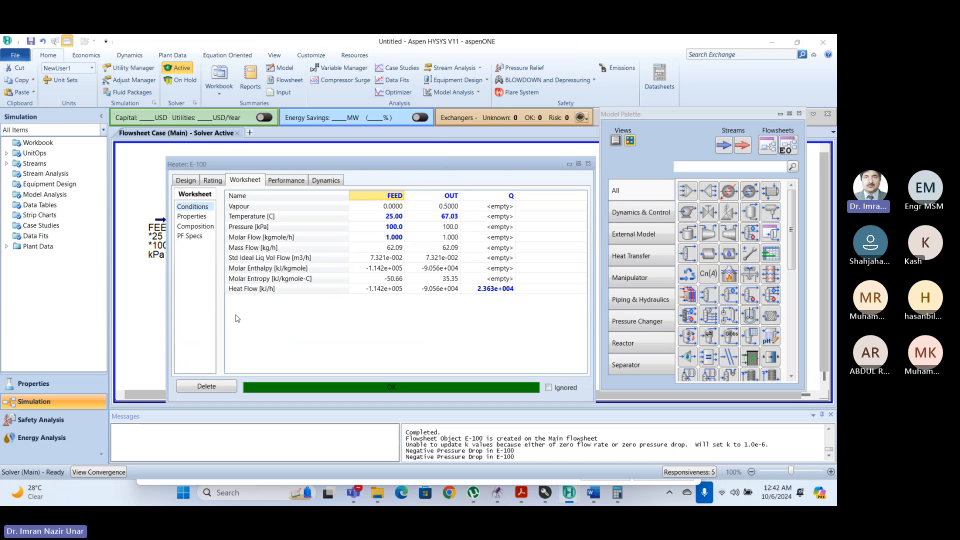
{"action": "left_click", "coordinate": [185, 181]}
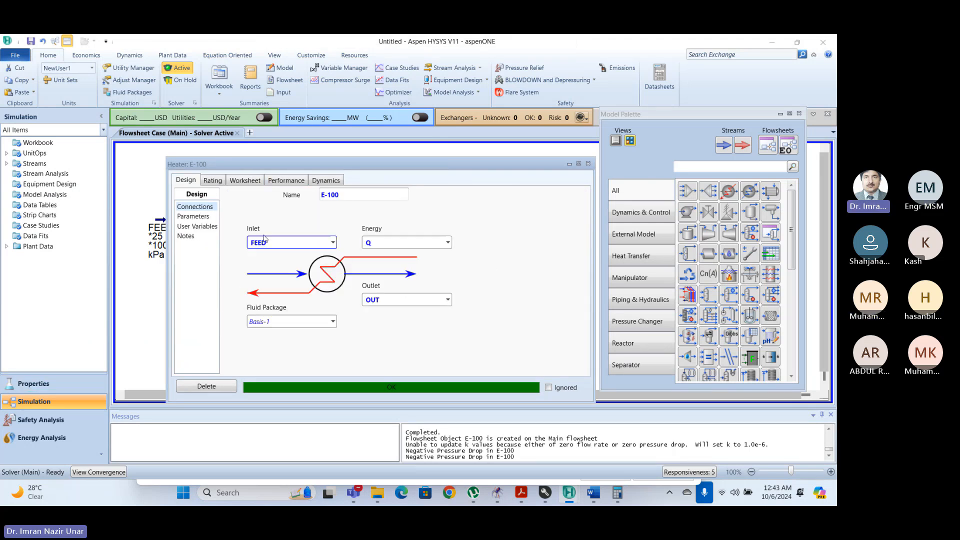
{"action": "left_click_drag", "start_coordinate": [252, 167], "coordinate": [336, 283]}
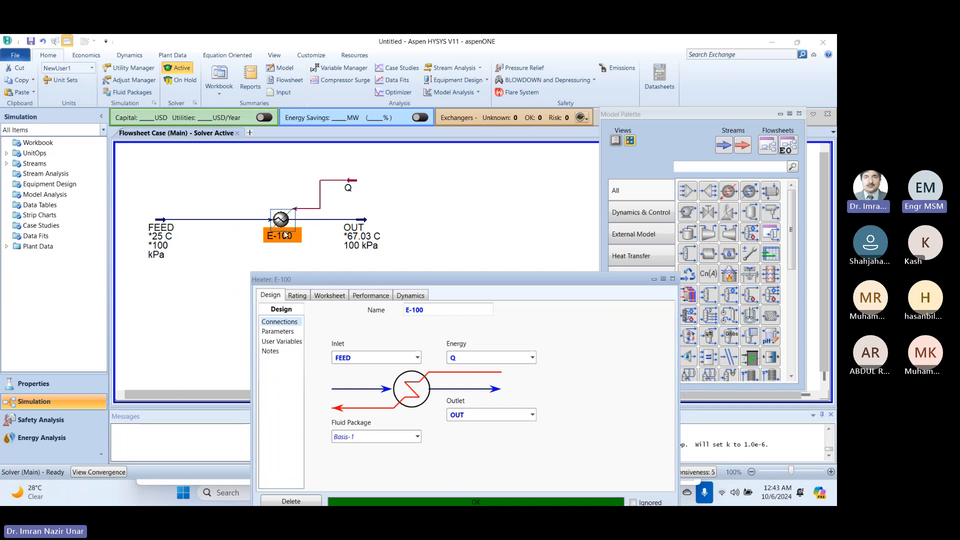
{"action": "left_click_drag", "start_coordinate": [325, 278], "coordinate": [287, 200]}
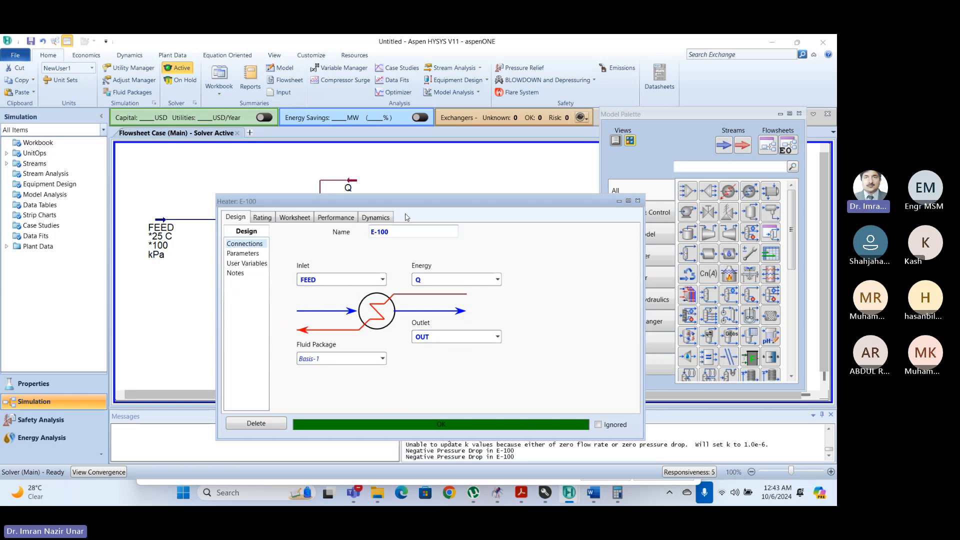
{"action": "left_click_drag", "start_coordinate": [405, 204], "coordinate": [294, 320]}
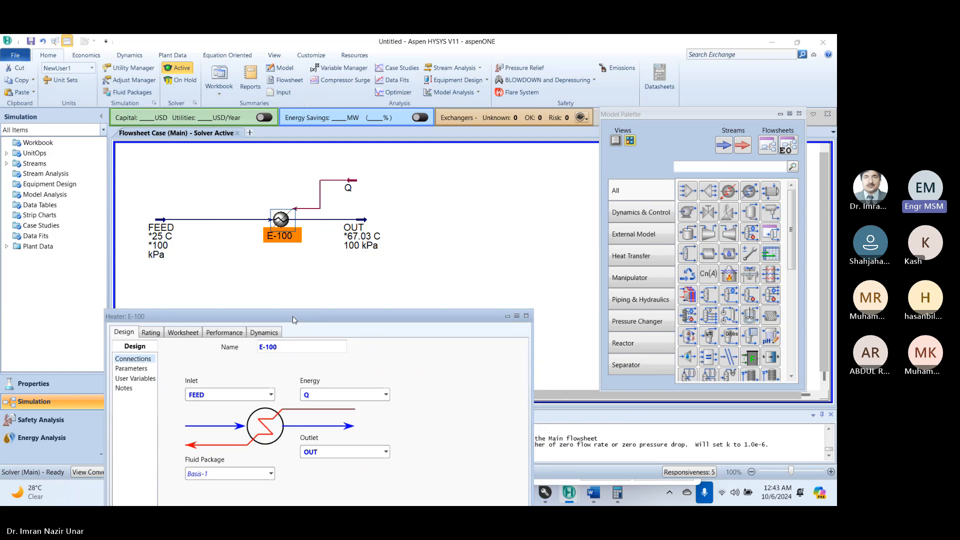
{"action": "left_click", "coordinate": [513, 316]}
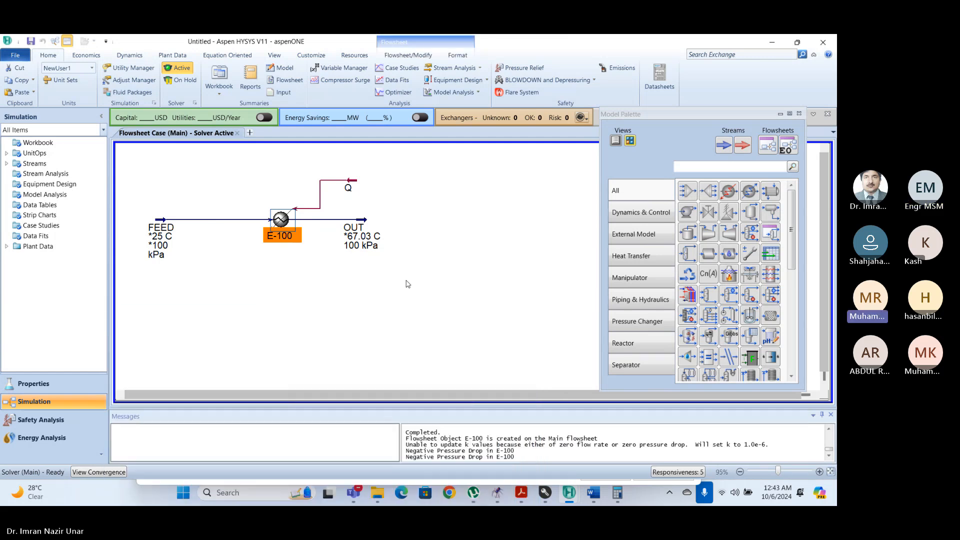
Clear the flowsheet selection and shift the Model Palette slightly away from the flowsheet.
{"action": "left_click", "coordinate": [408, 284]}
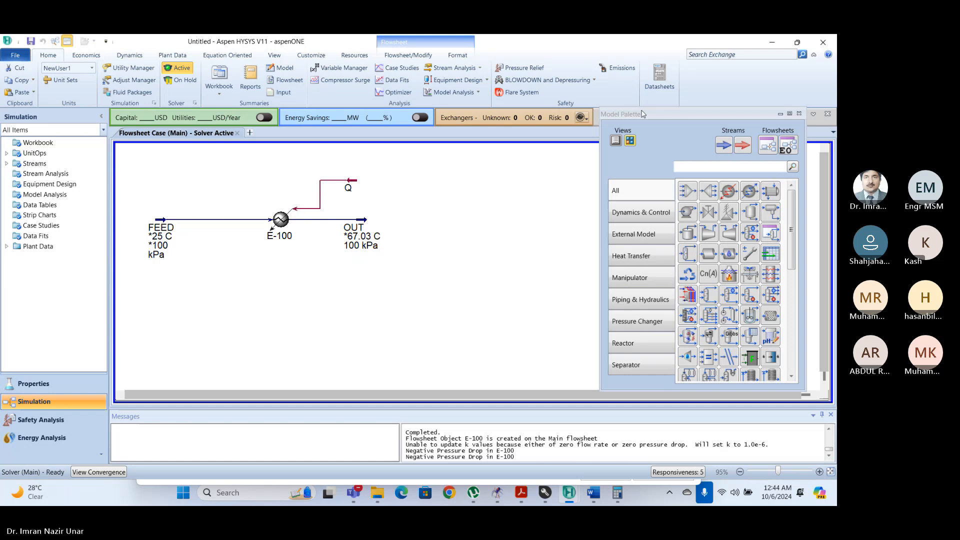
{"action": "left_click_drag", "start_coordinate": [641, 110], "coordinate": [651, 115]}
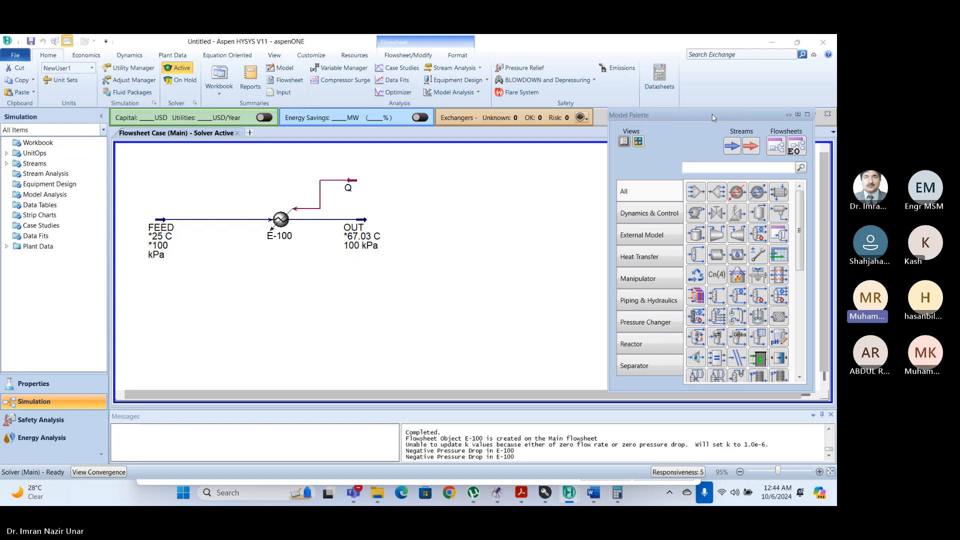
{"action": "left_click_drag", "start_coordinate": [714, 118], "coordinate": [714, 116]}
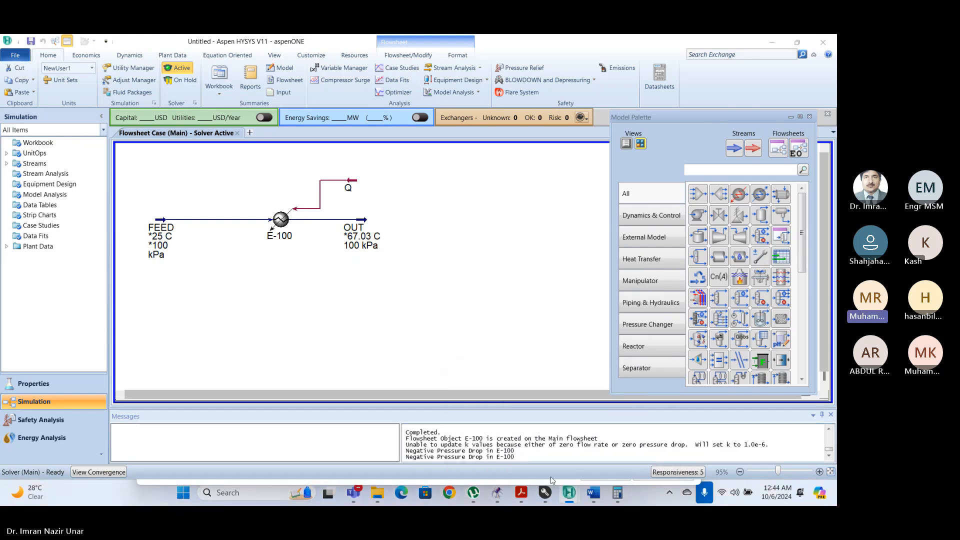
Switch to the Online HYSYS Course meeting in Teams and review the attendees' raised hands and microphone status.
{"action": "mouse_move", "coordinate": [573, 498]}
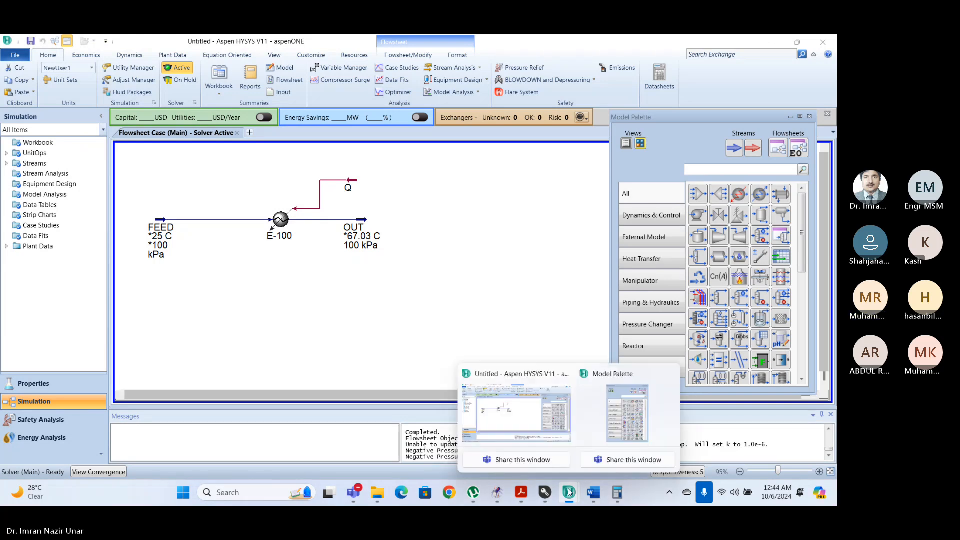
{"action": "mouse_move", "coordinate": [356, 492]}
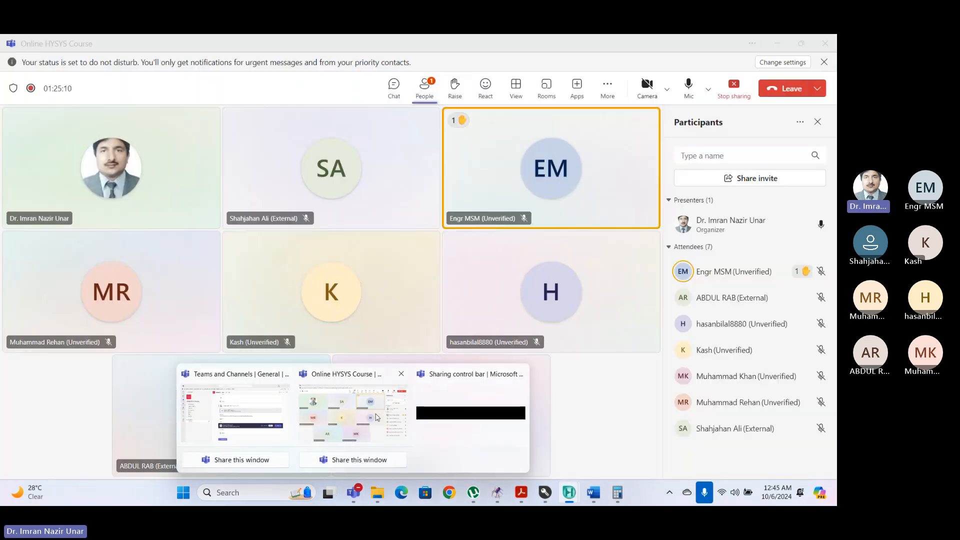
{"action": "left_click", "coordinate": [352, 410]}
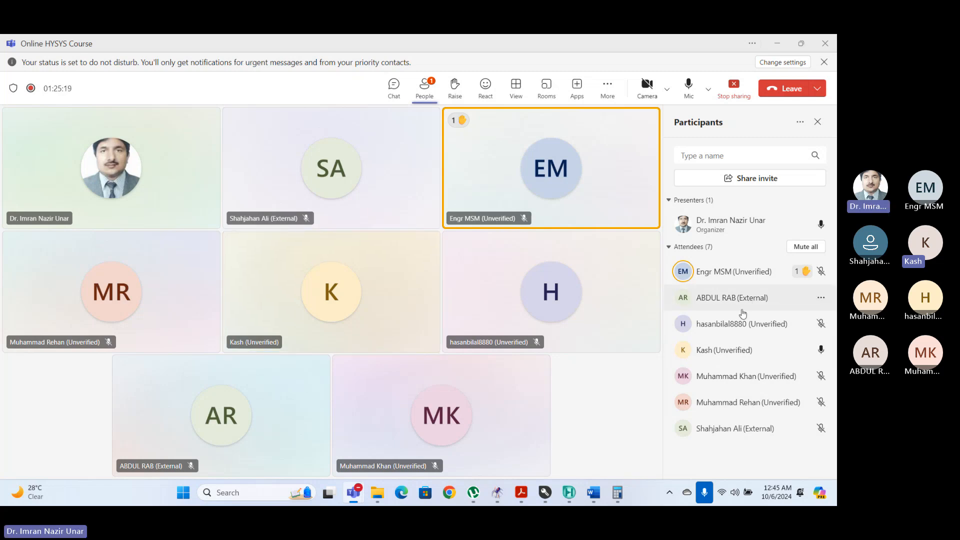
Switch back to Aspen HYSYS and examine the FEED temperature, pressure and molar flow in the worksheet of heater E-100.
{"action": "left_click", "coordinate": [569, 493]}
{"action": "left_click", "coordinate": [559, 426]}
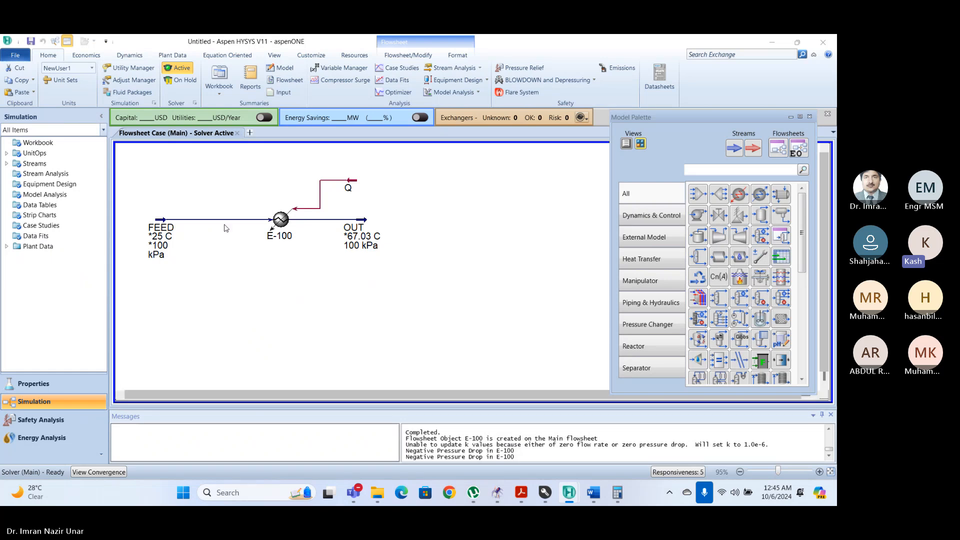
{"action": "left_click", "coordinate": [281, 223]}
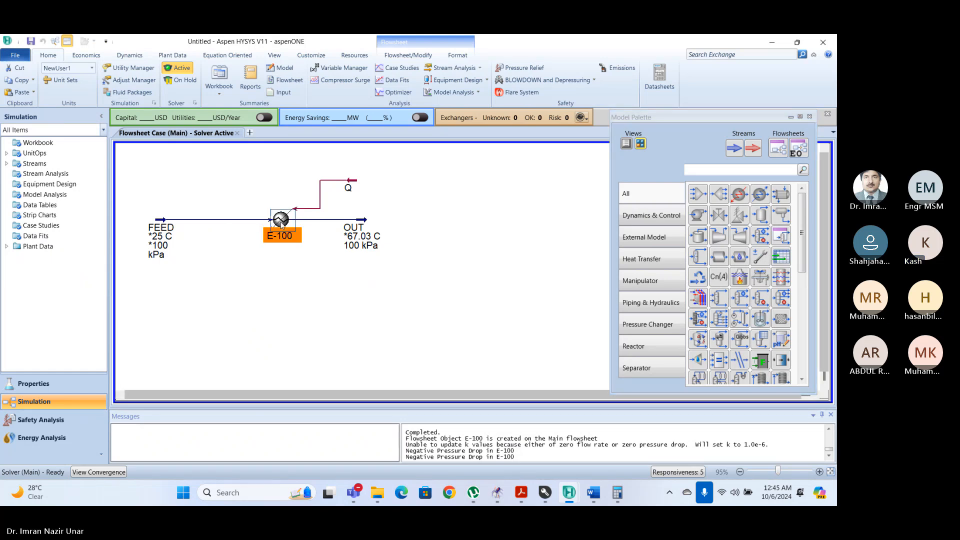
{"action": "double_click", "coordinate": [281, 223]}
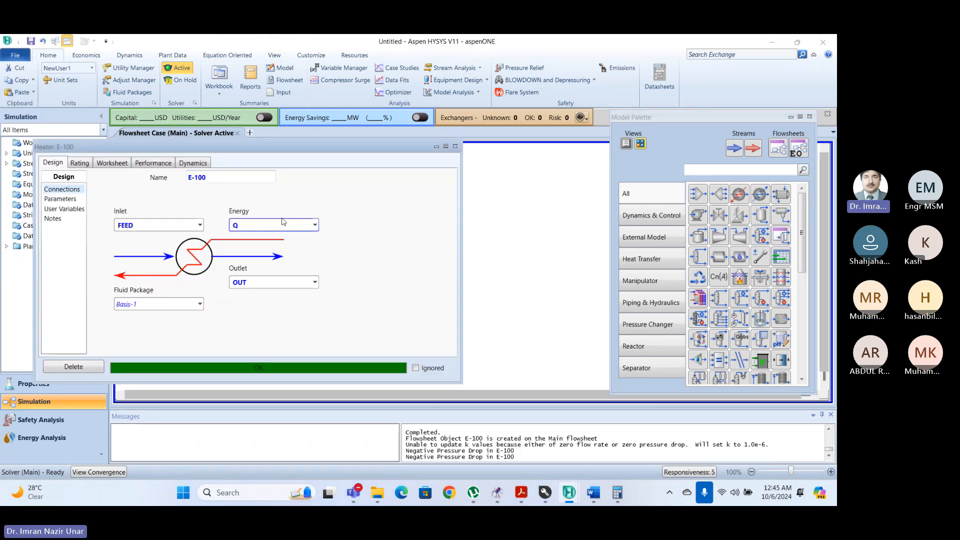
{"action": "left_click_drag", "start_coordinate": [348, 144], "coordinate": [445, 146]}
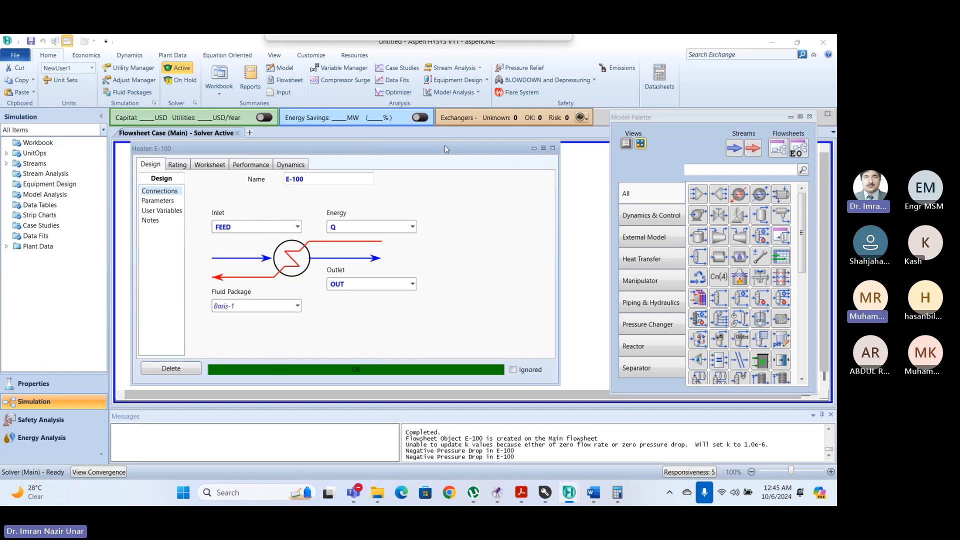
{"action": "left_click", "coordinate": [210, 164]}
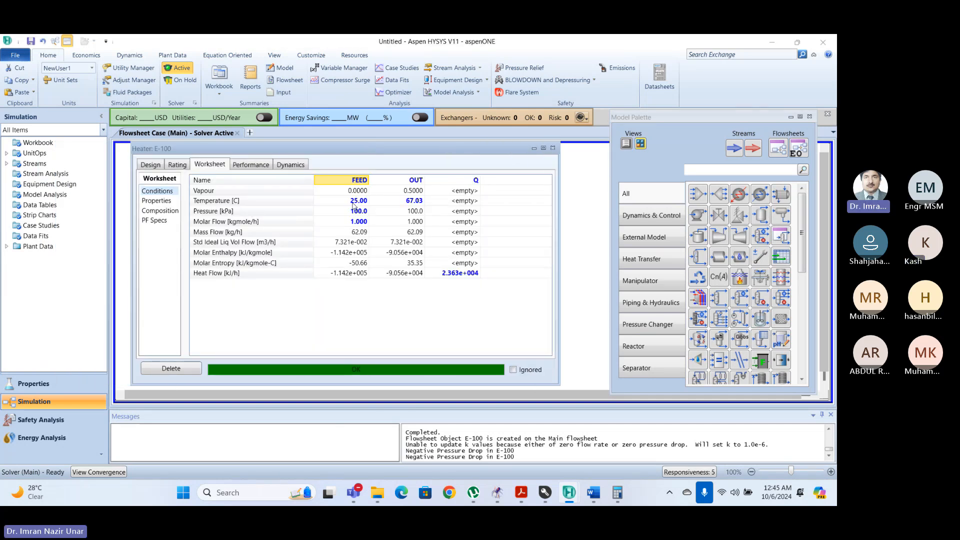
{"action": "mouse_move", "coordinate": [352, 205]}
{"action": "mouse_move", "coordinate": [360, 221]}
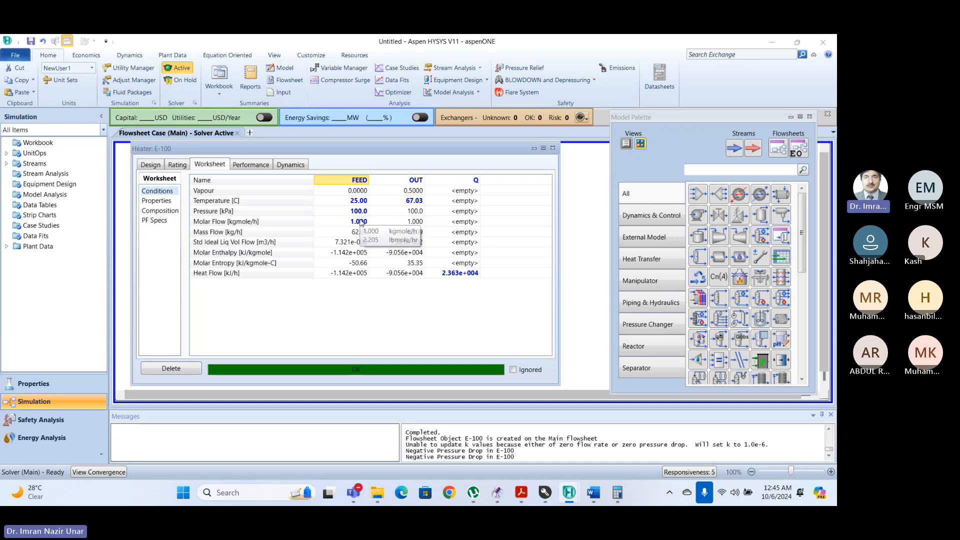
Review the FEED and OUT compositions, the stream conditions and the design connections of heater E-100.
{"action": "left_click", "coordinate": [166, 211]}
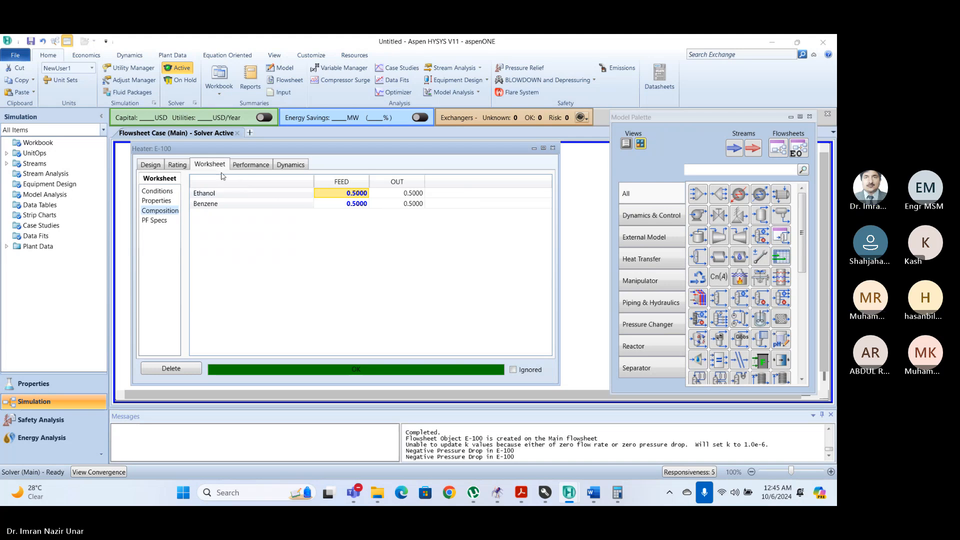
{"action": "left_click", "coordinate": [174, 192]}
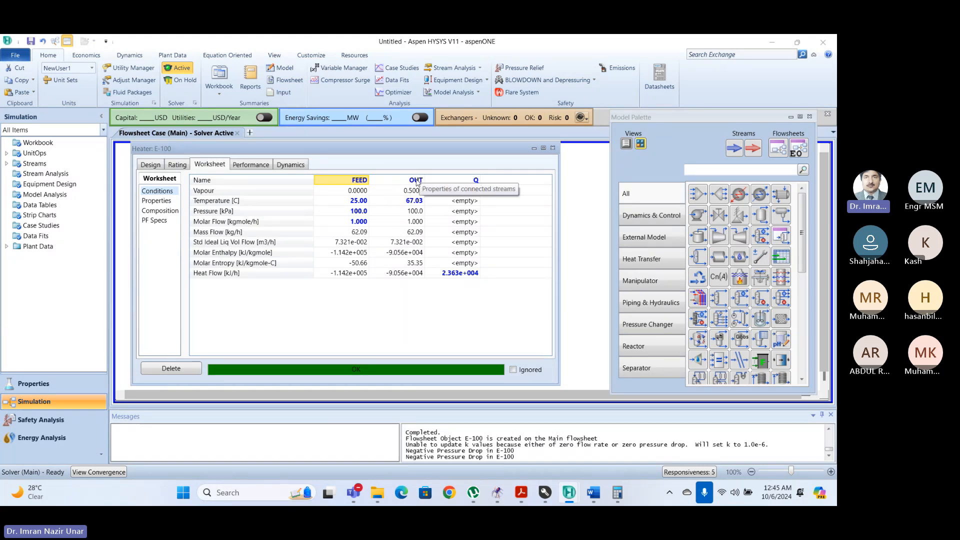
{"action": "left_click", "coordinate": [151, 166]}
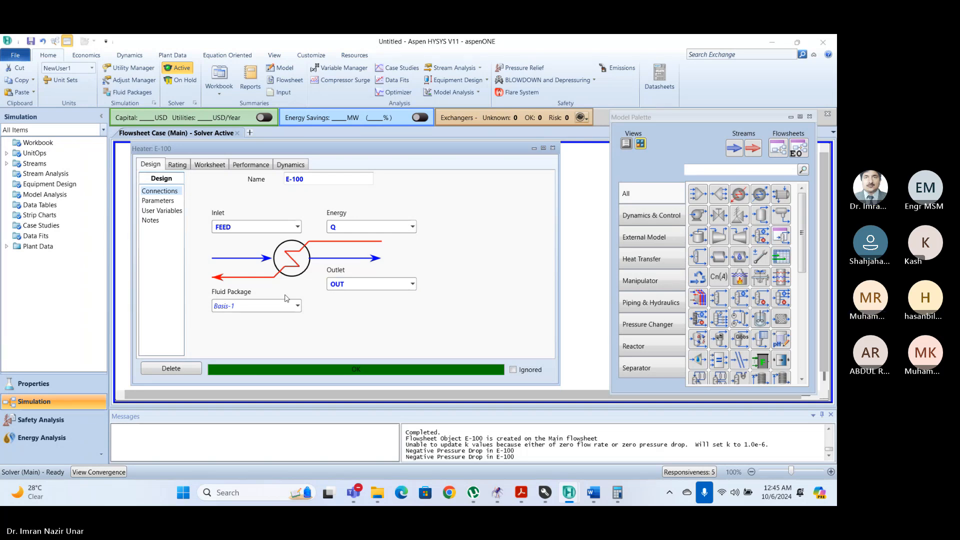
{"action": "left_click", "coordinate": [225, 165]}
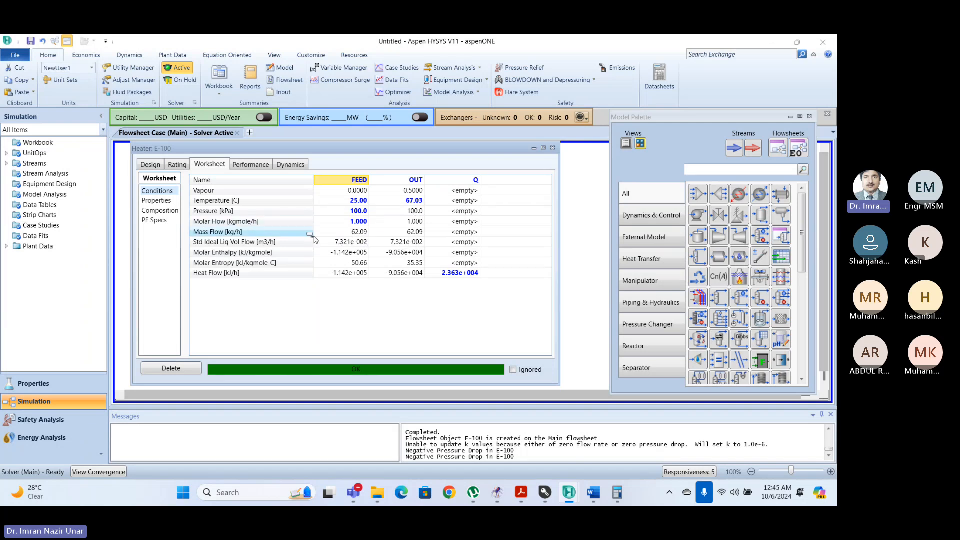
Test a FEED molar flow of 2 kgmole/h in the heater worksheet and restore it to 1 kgmole/h.
{"action": "left_click", "coordinate": [366, 222]}
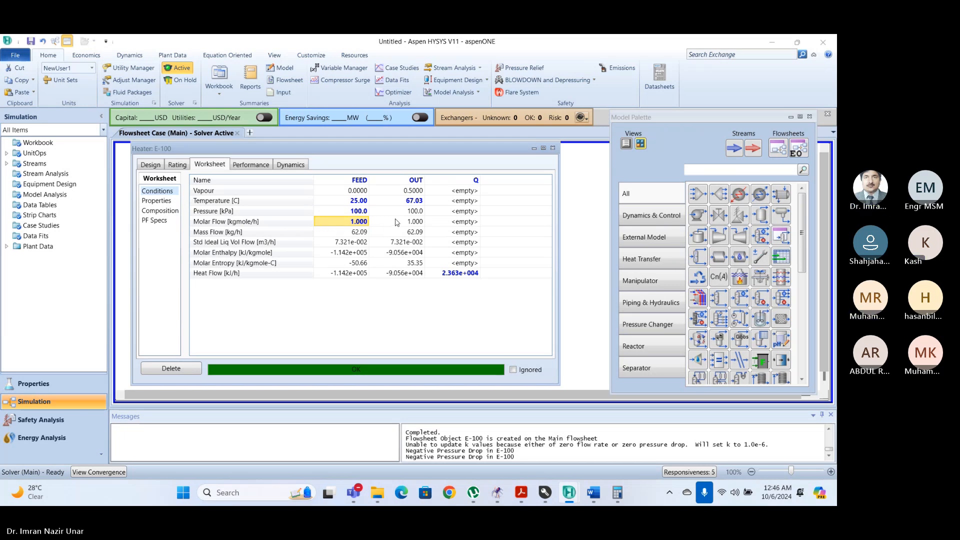
{"action": "mouse_move", "coordinate": [396, 220]}
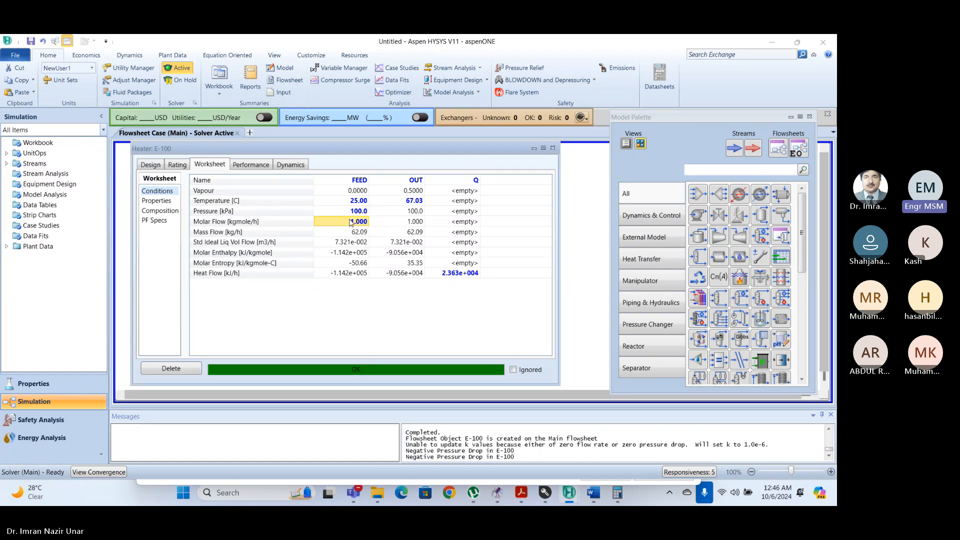
{"action": "type", "text": "2"}
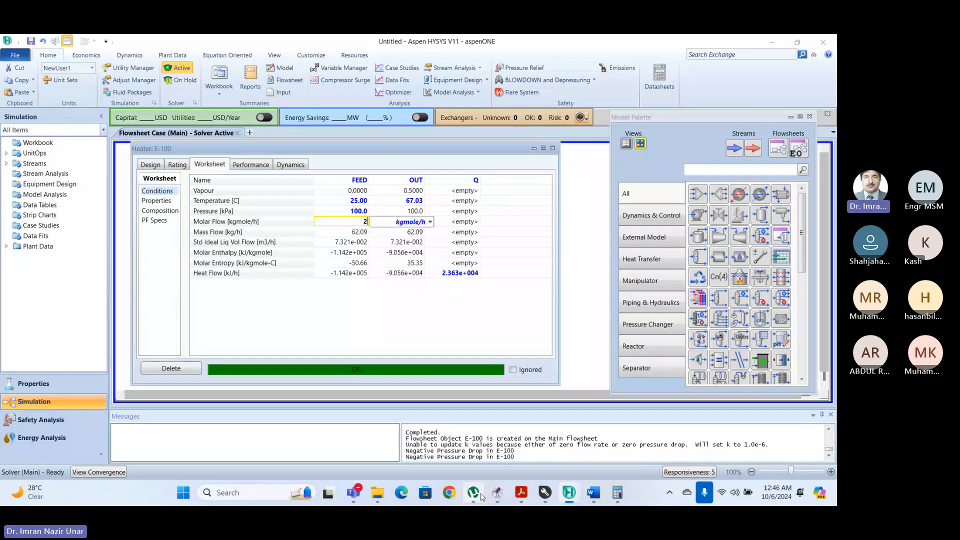
{"action": "key", "text": "Return"}
{"action": "key", "text": "Up"}
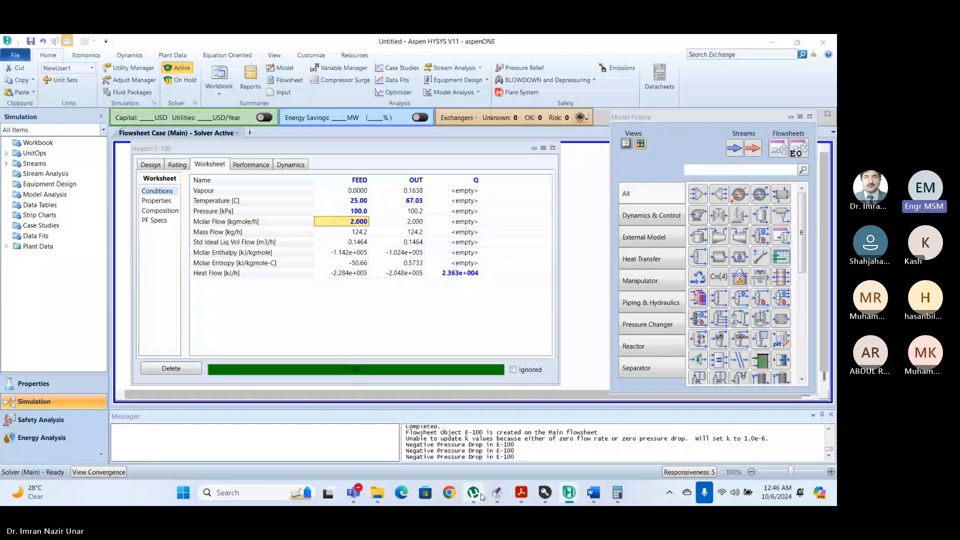
{"action": "type", "text": "1"}
{"action": "key", "text": "Return"}
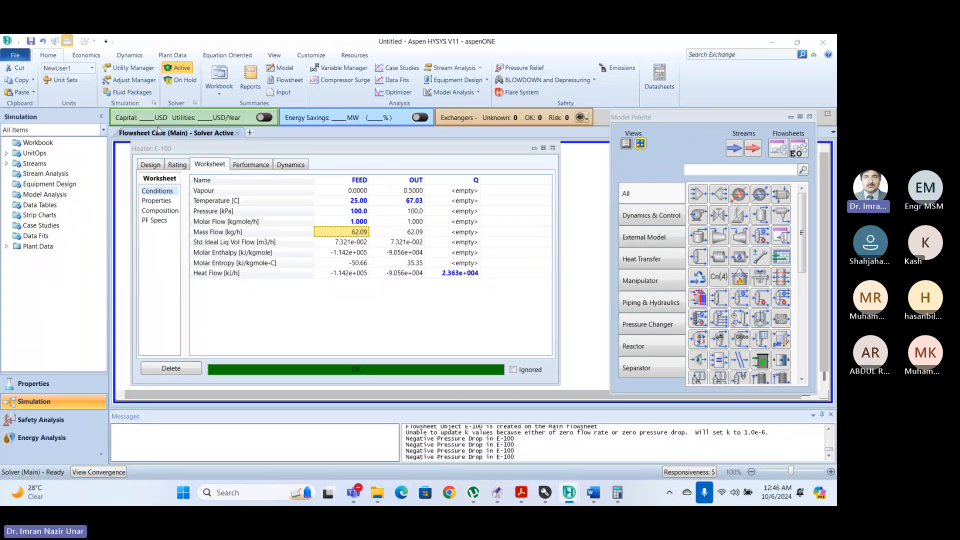
Check the heater's design connections again and inspect the specified OUT temperature and Q heat flow in the worksheet.
{"action": "left_click", "coordinate": [178, 165]}
{"action": "left_click", "coordinate": [150, 165]}
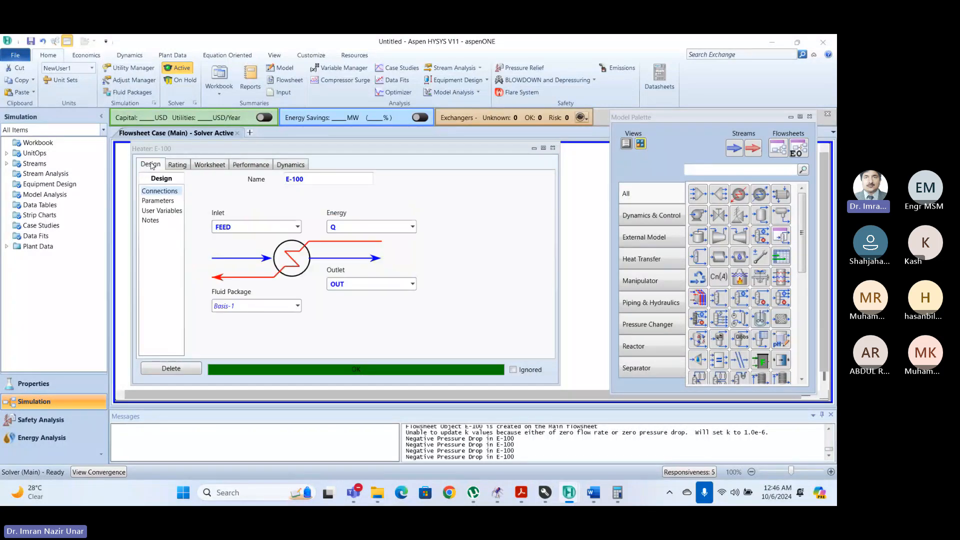
{"action": "left_click", "coordinate": [196, 164]}
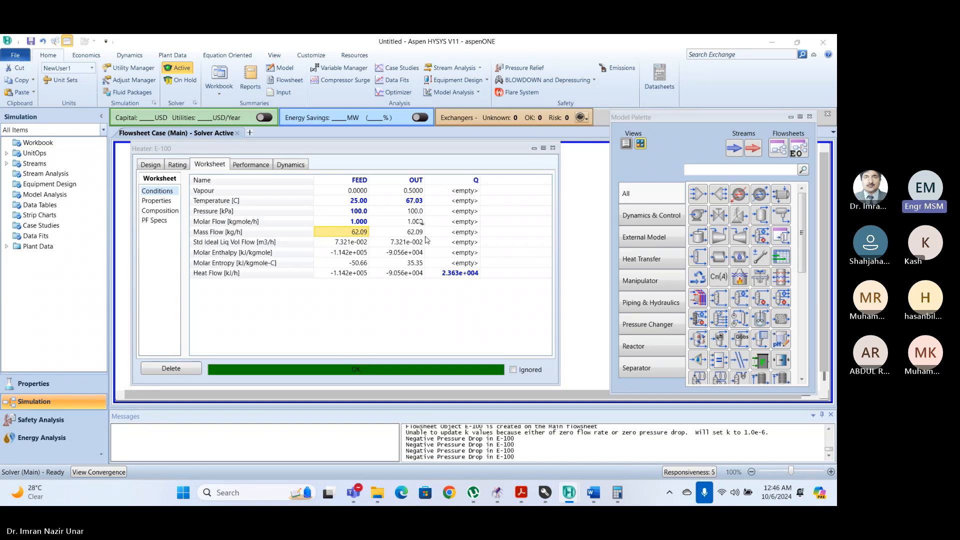
{"action": "left_click", "coordinate": [415, 201]}
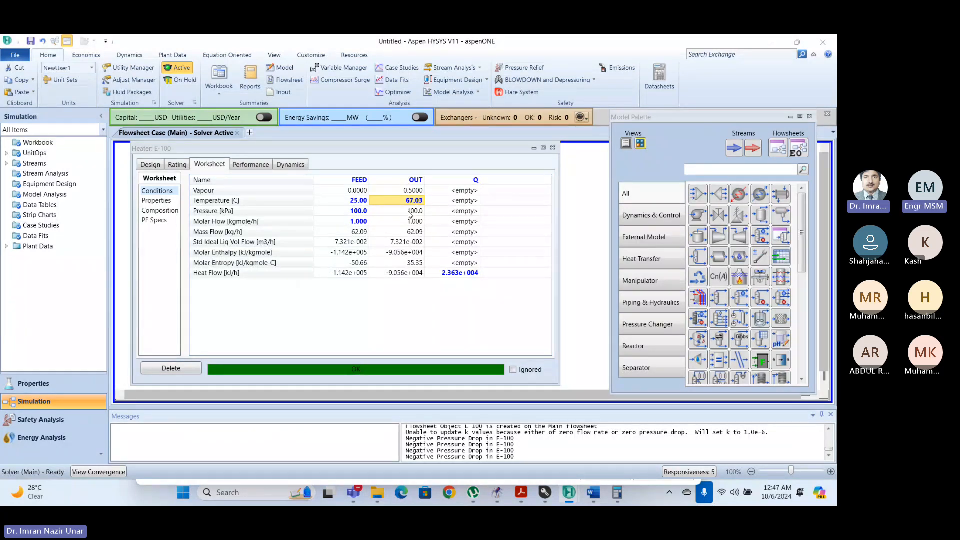
{"action": "left_click", "coordinate": [451, 275]}
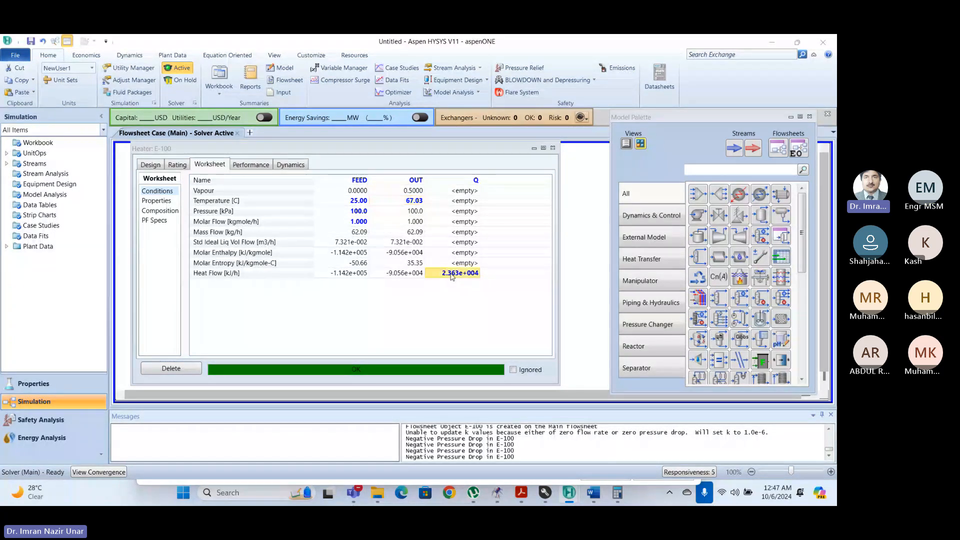
Clear the Q heat flow specification and set the OUT vapour fraction to 0.5 in heater E-100's worksheet.
{"action": "key", "text": "Delete"}
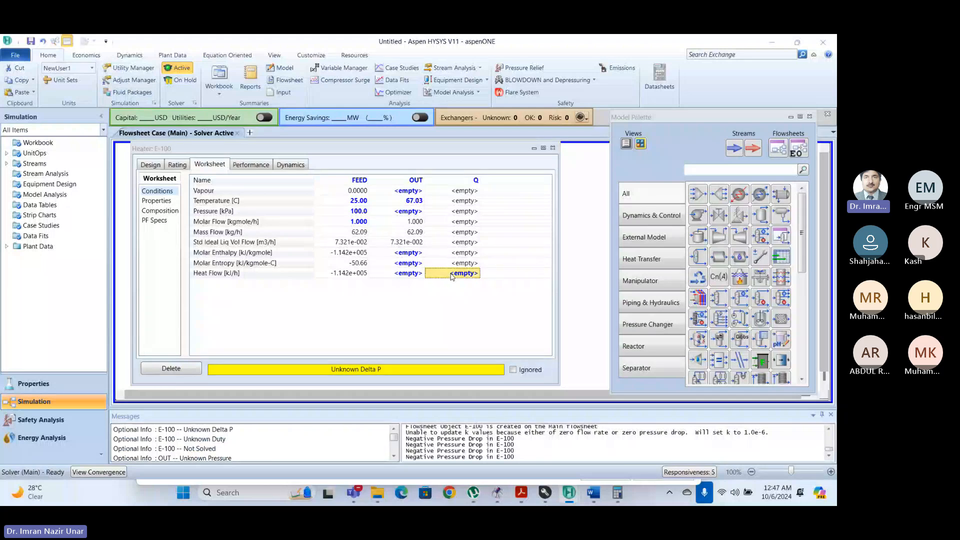
{"action": "key", "text": "Up"}
{"action": "key", "text": "Up"}
{"action": "key", "text": "Up"}
{"action": "key", "text": "Left"}
{"action": "key", "text": "Up"}
{"action": "key", "text": "Up"}
{"action": "key", "text": "Up"}
{"action": "key", "text": "Up"}
{"action": "key", "text": "Up"}
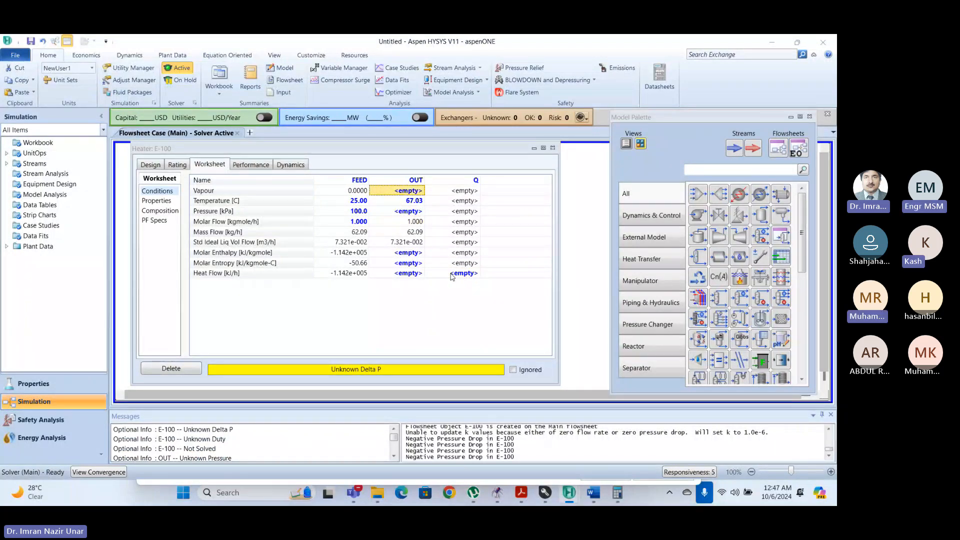
{"action": "type", "text": "0.5"}
{"action": "key", "text": "Return"}
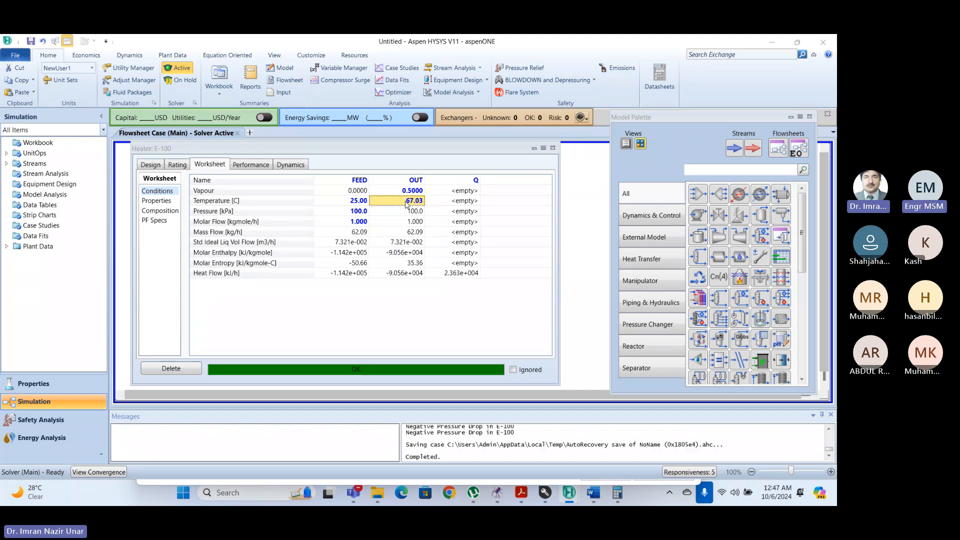
{"action": "mouse_move", "coordinate": [409, 208]}
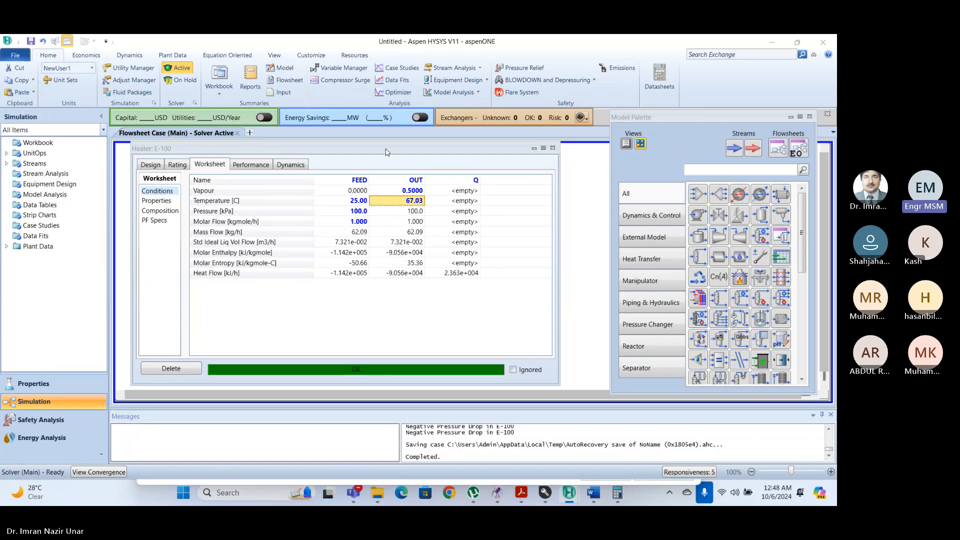
Switch to the Teams meeting to check the participants and raised hands, and return to Aspen HYSYS.
{"action": "left_click_drag", "start_coordinate": [386, 152], "coordinate": [401, 155]}
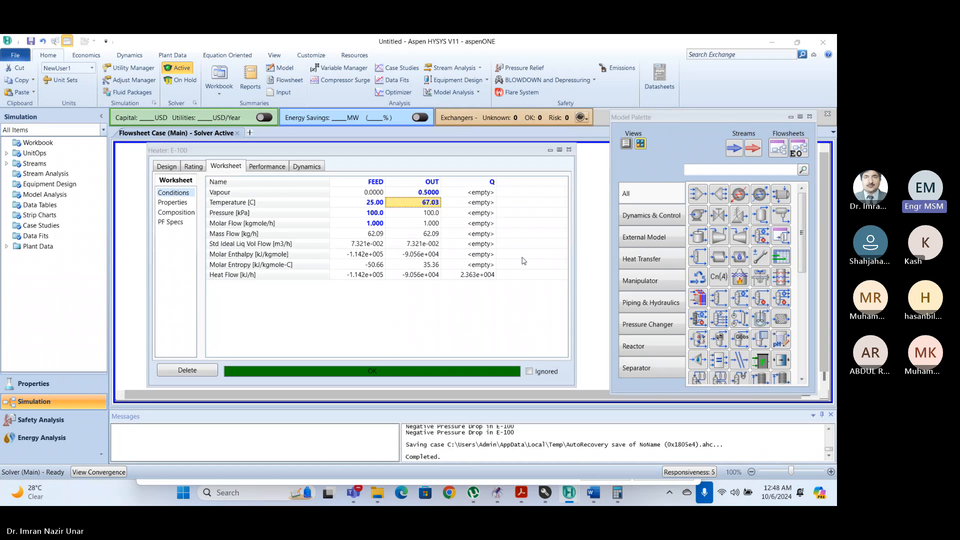
{"action": "mouse_move", "coordinate": [356, 494]}
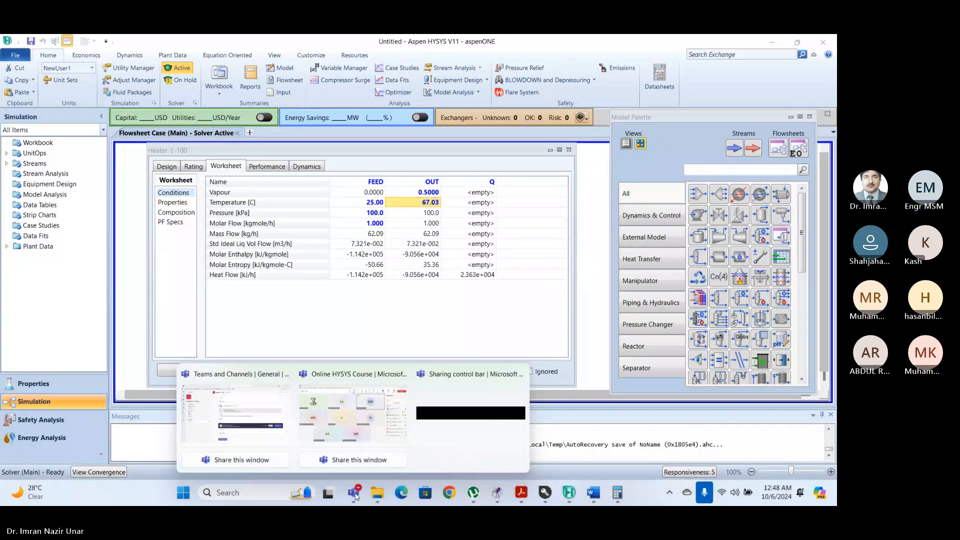
{"action": "left_click", "coordinate": [420, 395]}
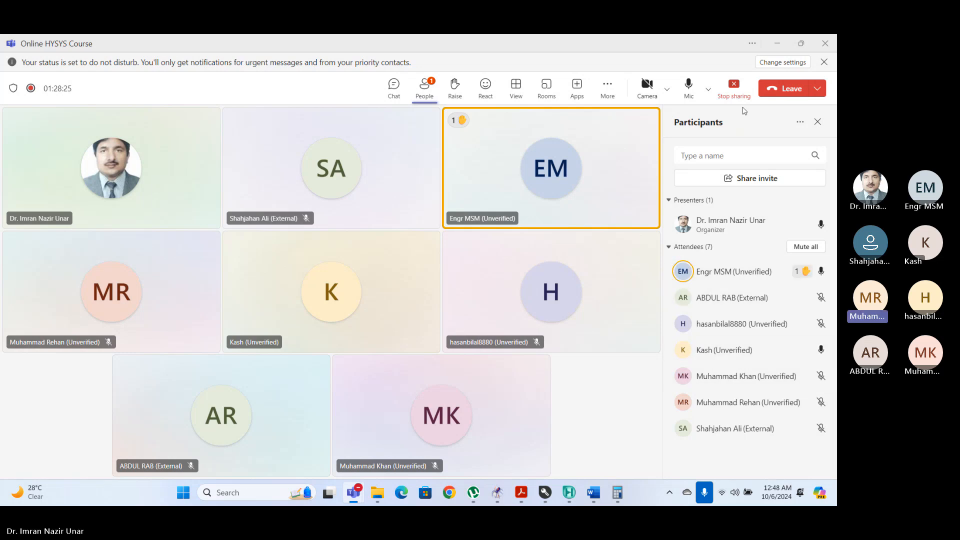
{"action": "mouse_move", "coordinate": [356, 494]}
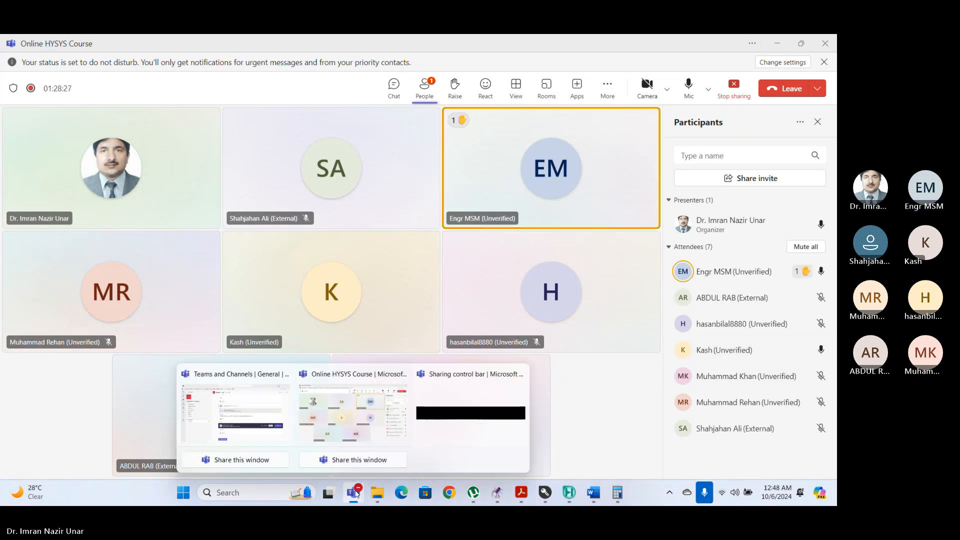
{"action": "mouse_move", "coordinate": [570, 494]}
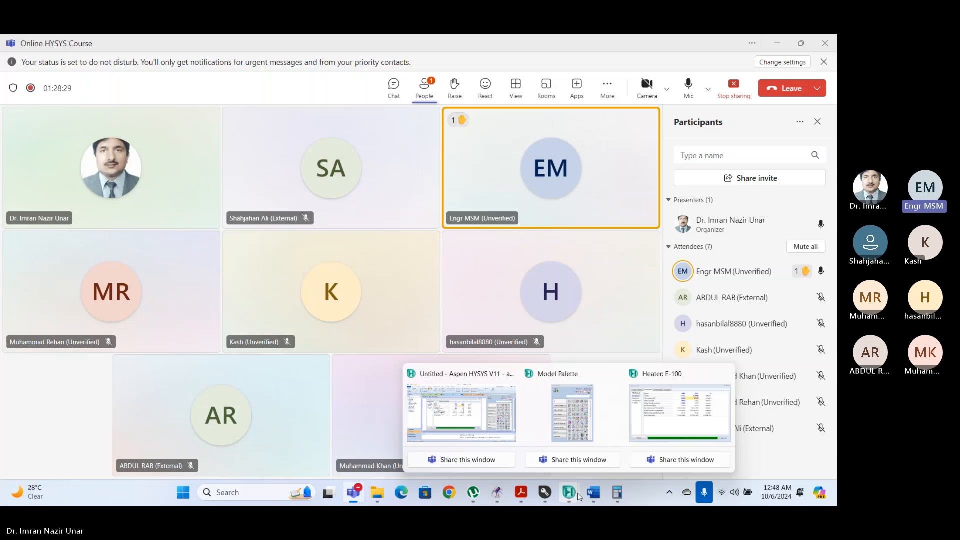
{"action": "left_click", "coordinate": [492, 438]}
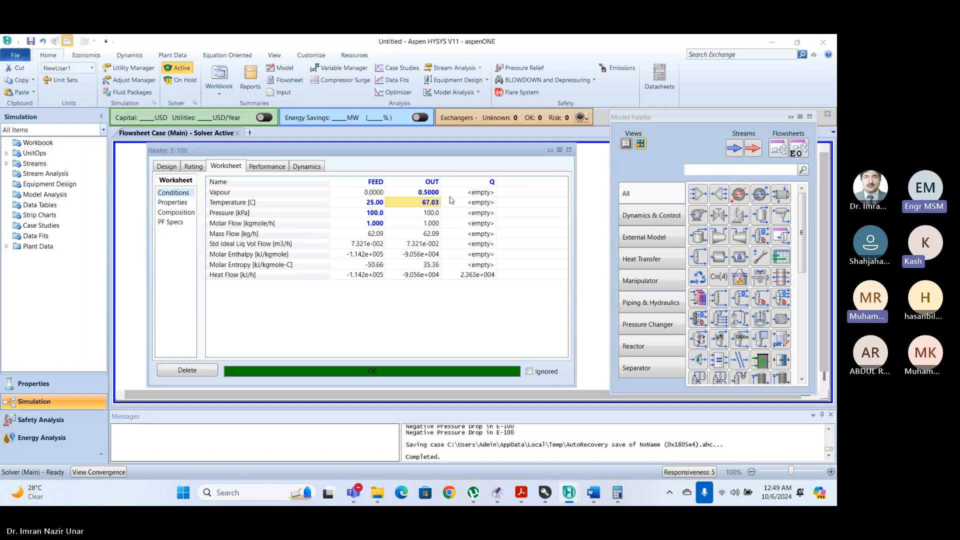
Examine the OUT vapour fraction and temperature specifications in the heater's worksheet.
{"action": "left_click_drag", "start_coordinate": [428, 193], "coordinate": [435, 200]}
{"action": "left_click", "coordinate": [433, 231]}
{"action": "left_click", "coordinate": [434, 194]}
{"action": "left_click", "coordinate": [433, 221]}
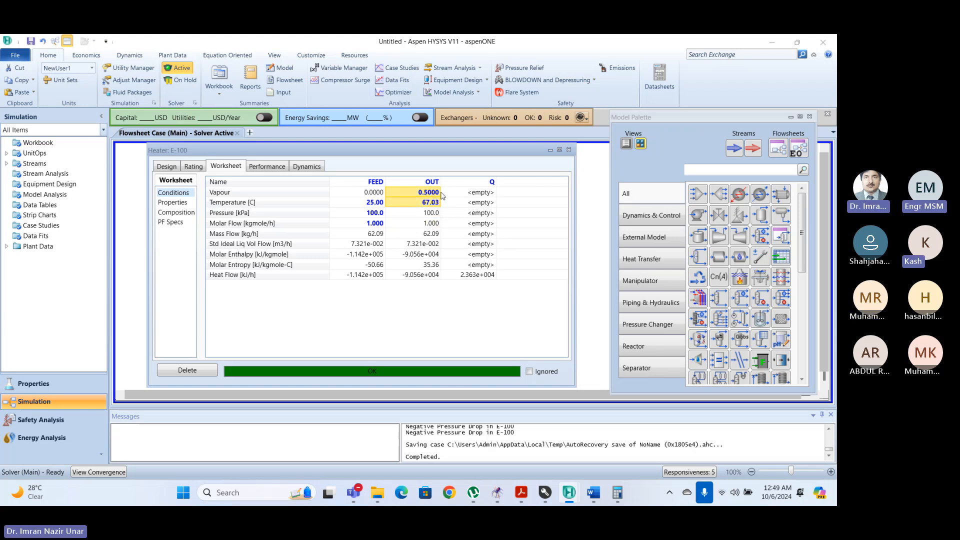
{"action": "mouse_move", "coordinate": [435, 150]}
{"action": "left_mouse_down"}
{"action": "mouse_move", "coordinate": [455, 280]}
{"action": "mouse_move", "coordinate": [457, 209]}
{"action": "mouse_move", "coordinate": [449, 161]}
{"action": "mouse_move", "coordinate": [436, 145]}
{"action": "left_mouse_up"}
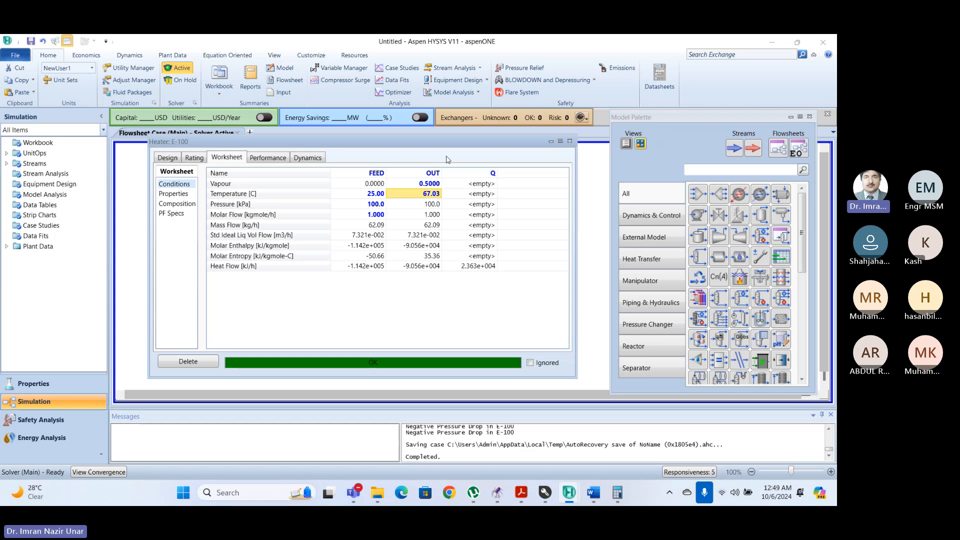
{"action": "mouse_move", "coordinate": [389, 148]}
{"action": "left_mouse_down"}
{"action": "mouse_move", "coordinate": [425, 170]}
{"action": "mouse_move", "coordinate": [385, 167]}
{"action": "left_mouse_up"}
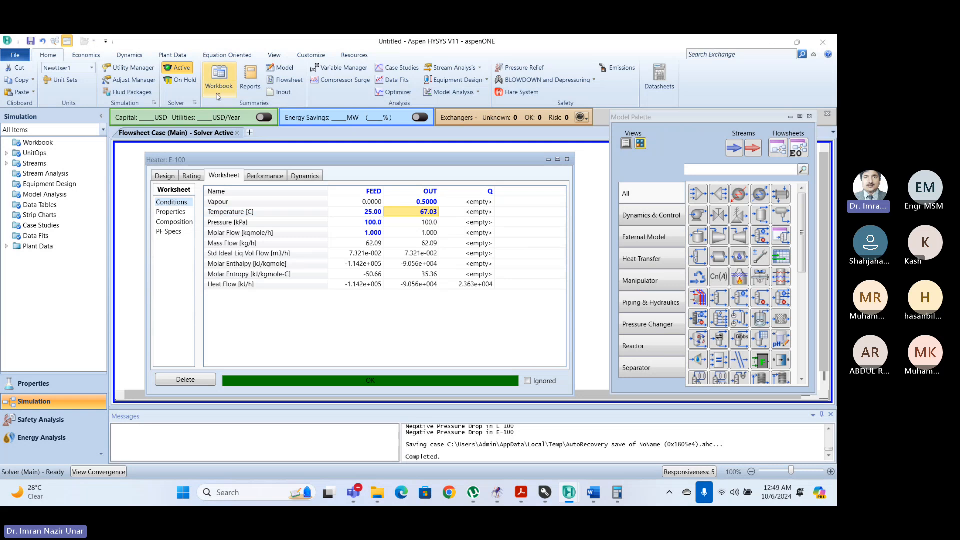
{"action": "left_click", "coordinate": [185, 70]}
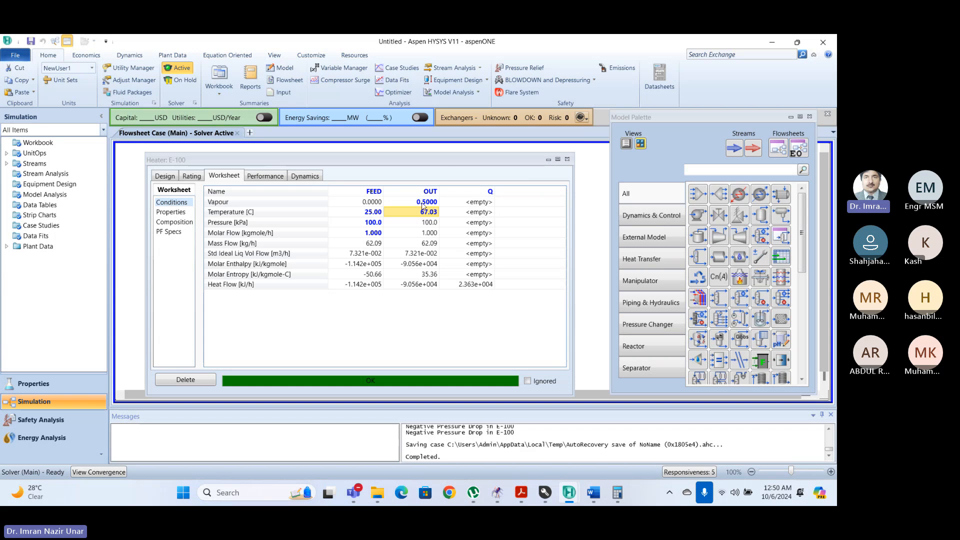
Review the inlet, outlet and energy stream connections in heater E-100's design.
{"action": "left_click", "coordinate": [159, 177]}
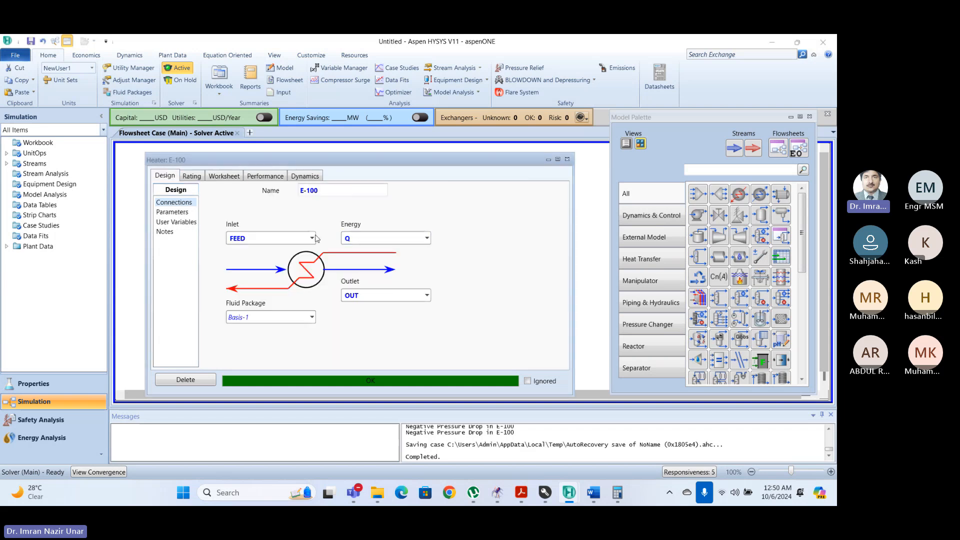
{"action": "left_click", "coordinate": [252, 239]}
{"action": "left_click", "coordinate": [365, 294]}
{"action": "left_click", "coordinate": [381, 237]}
Review the FEED conditions, the ethanol and benzene composition, and the OUT specifications in the heater's worksheet.
{"action": "left_click", "coordinate": [228, 175]}
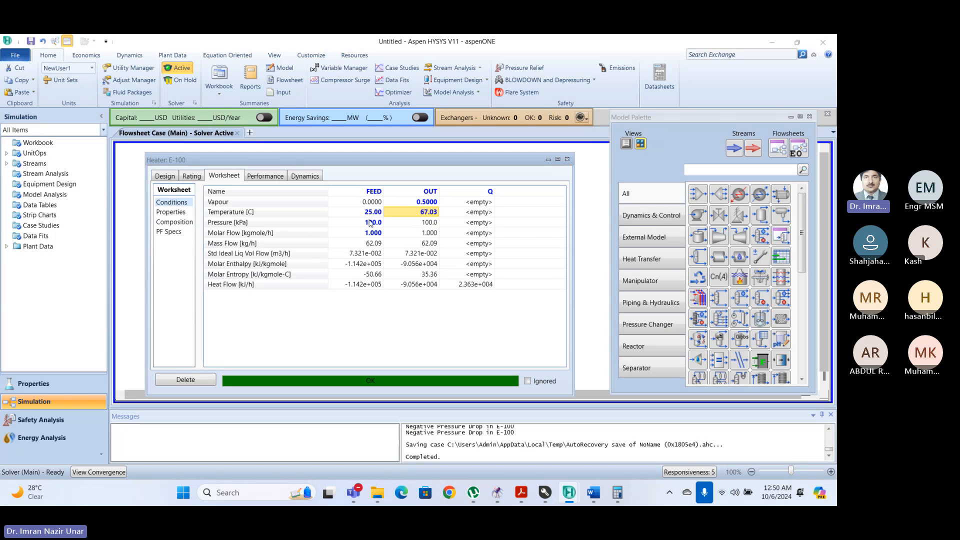
{"action": "mouse_move", "coordinate": [376, 214]}
{"action": "left_click", "coordinate": [173, 223]}
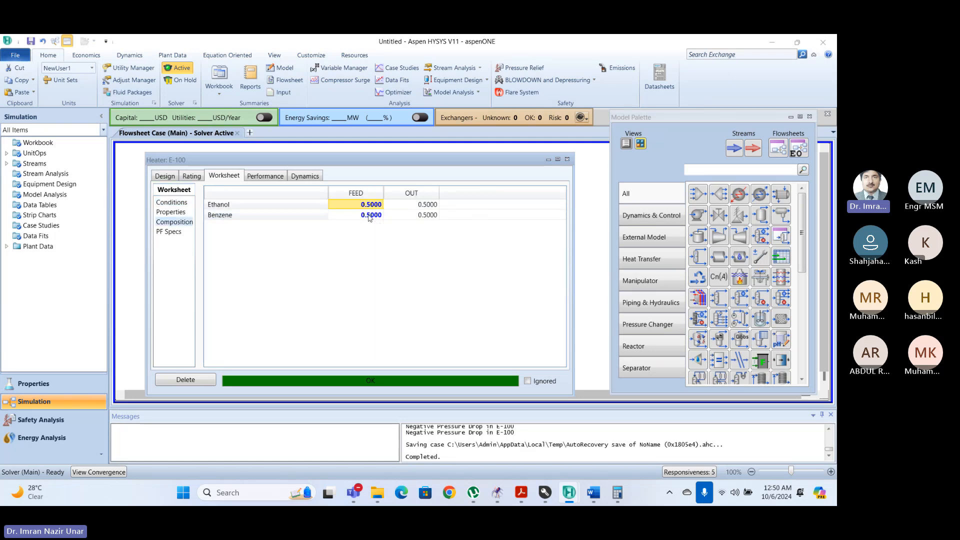
{"action": "left_click", "coordinate": [176, 203]}
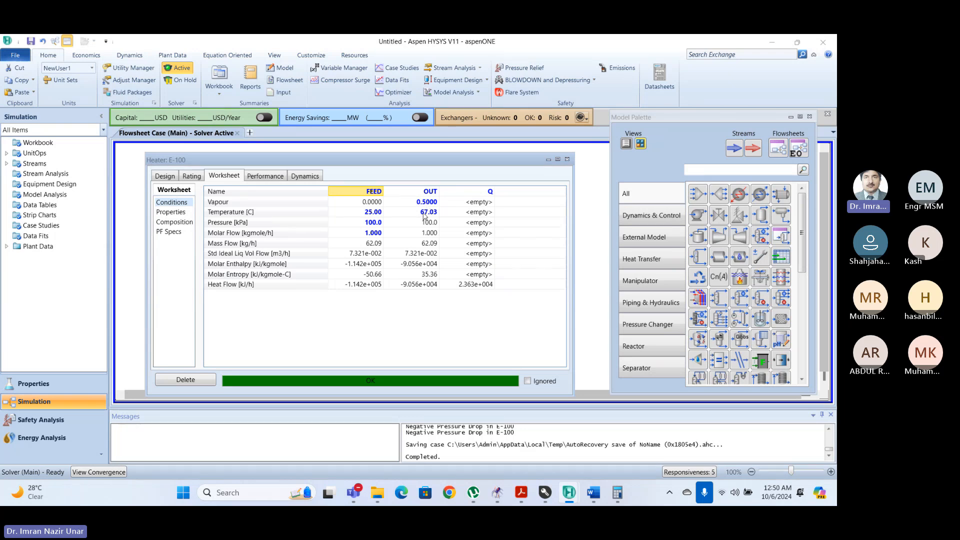
{"action": "mouse_move", "coordinate": [425, 215]}
{"action": "left_click_drag", "start_coordinate": [379, 161], "coordinate": [385, 151]}
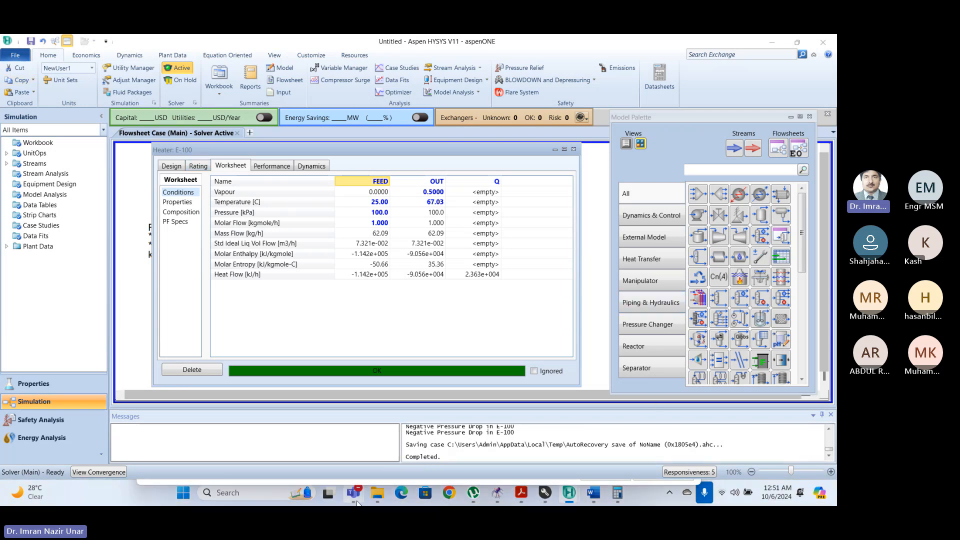
Switch to the Teams meeting and change the unmuted attendee without a raised hand to presenter.
{"action": "mouse_move", "coordinate": [357, 500]}
{"action": "left_click", "coordinate": [355, 395]}
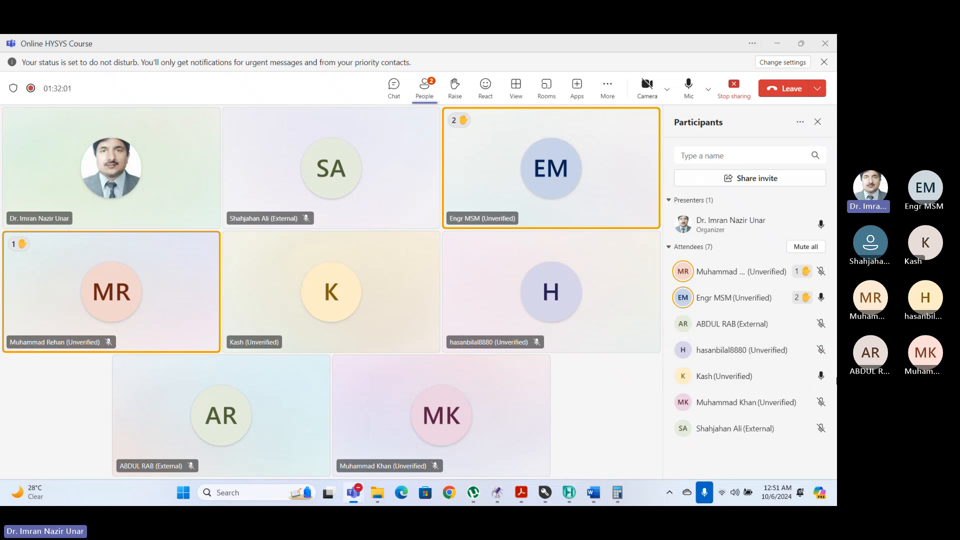
{"action": "left_click", "coordinate": [795, 376]}
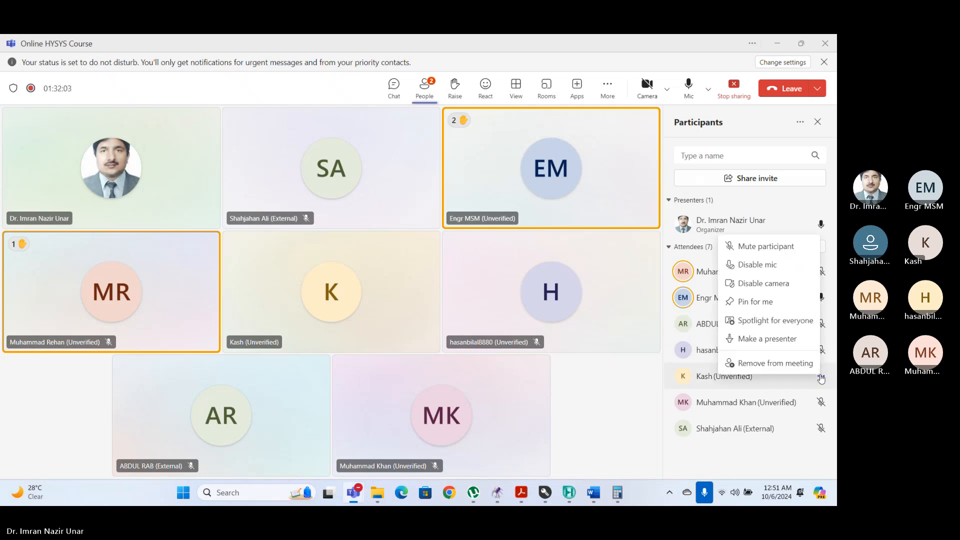
{"action": "left_click", "coordinate": [787, 336]}
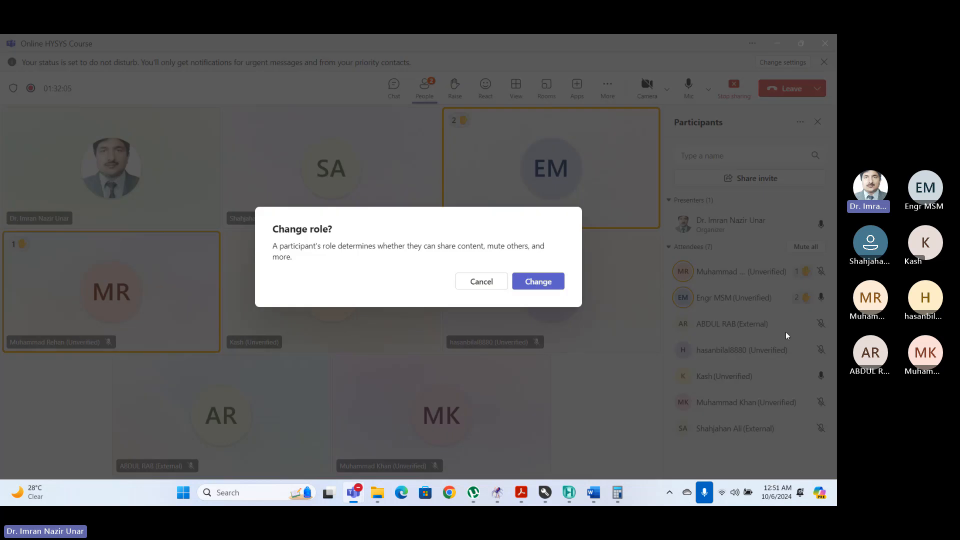
{"action": "left_click", "coordinate": [533, 290]}
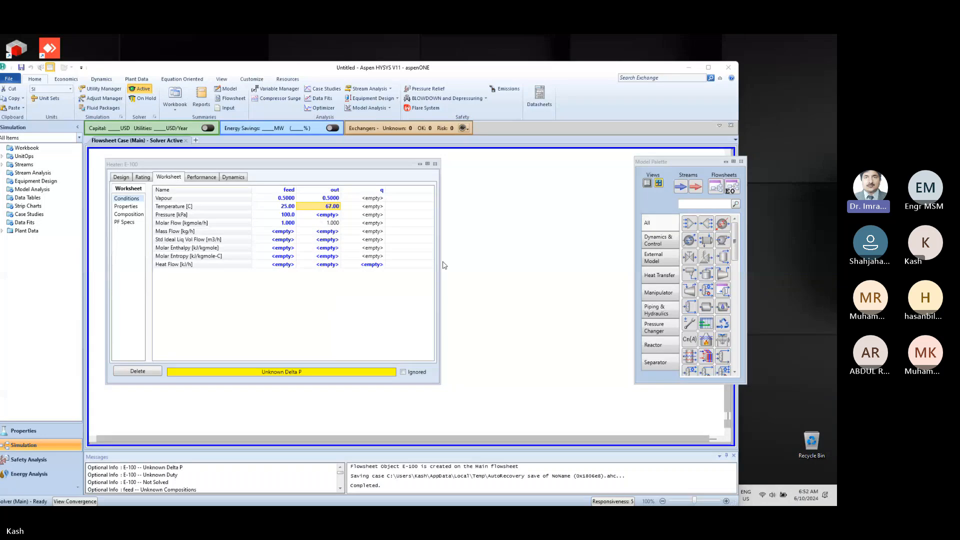
Maximize the attendee's shared Aspen HYSYS window, close the heater's window and reopen heater E-100 from the flowsheet.
{"action": "left_click", "coordinate": [708, 68]}
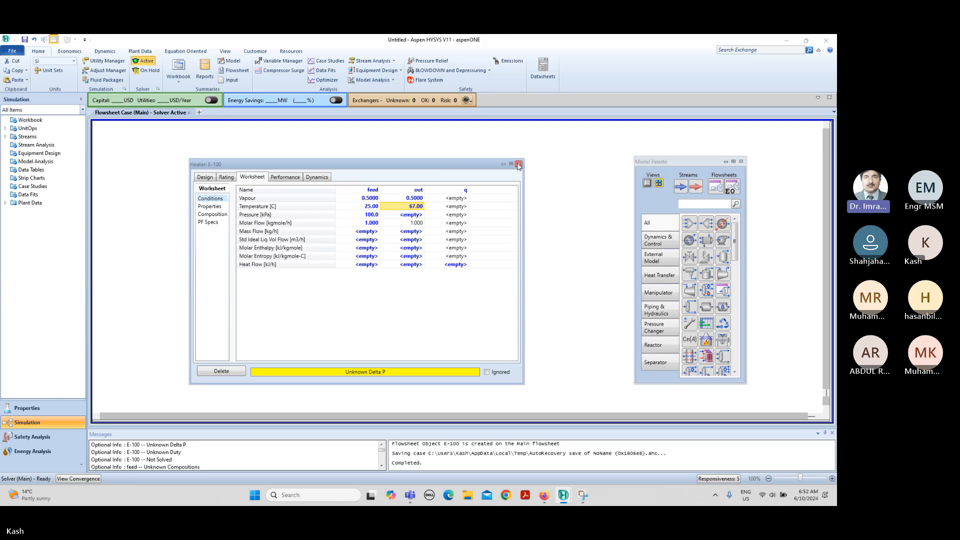
{"action": "left_click", "coordinate": [520, 166]}
{"action": "mouse_move", "coordinate": [363, 253]}
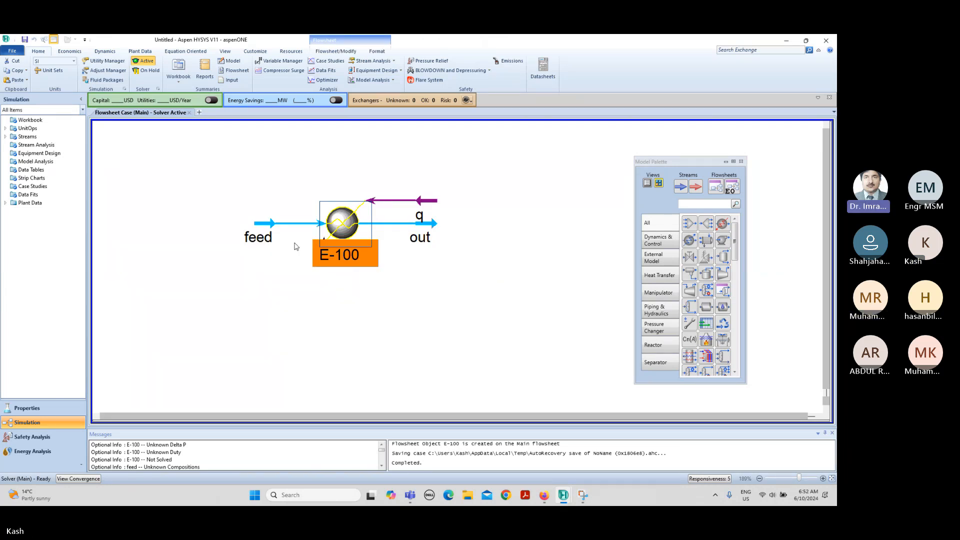
{"action": "double_click", "coordinate": [354, 249]}
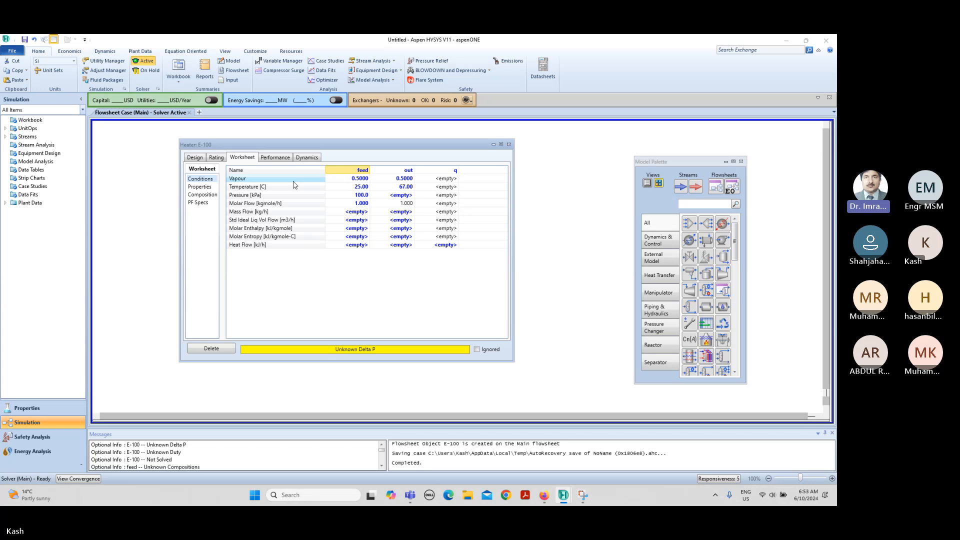
Clear the vapour fraction specification of the feed stream in the heater's worksheet.
{"action": "left_click", "coordinate": [356, 179]}
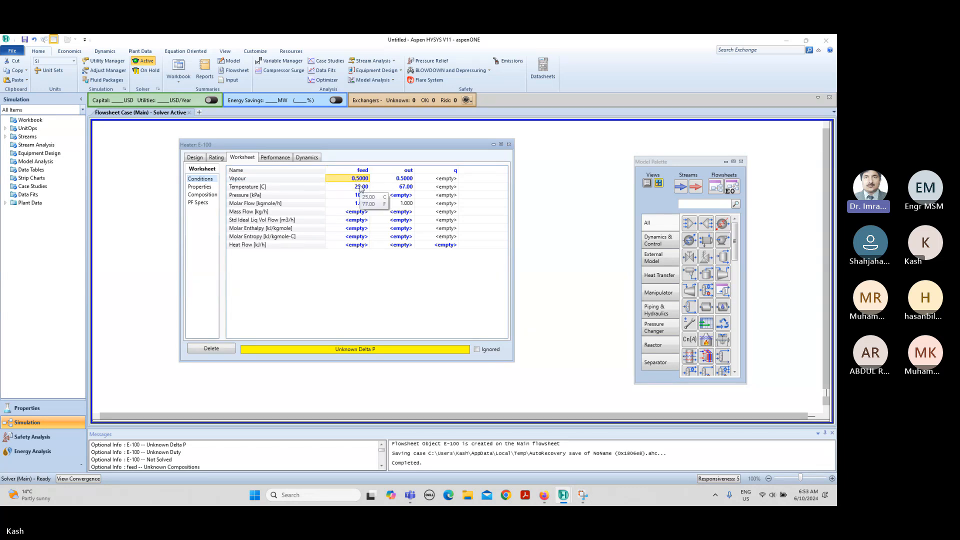
{"action": "left_click", "coordinate": [365, 180]}
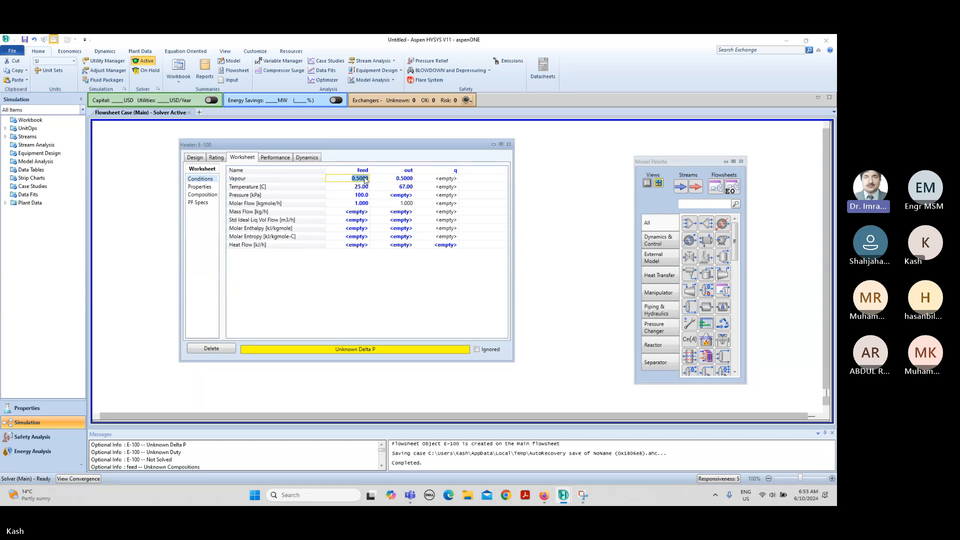
{"action": "key", "text": "Delete"}
{"action": "key", "text": "Return"}
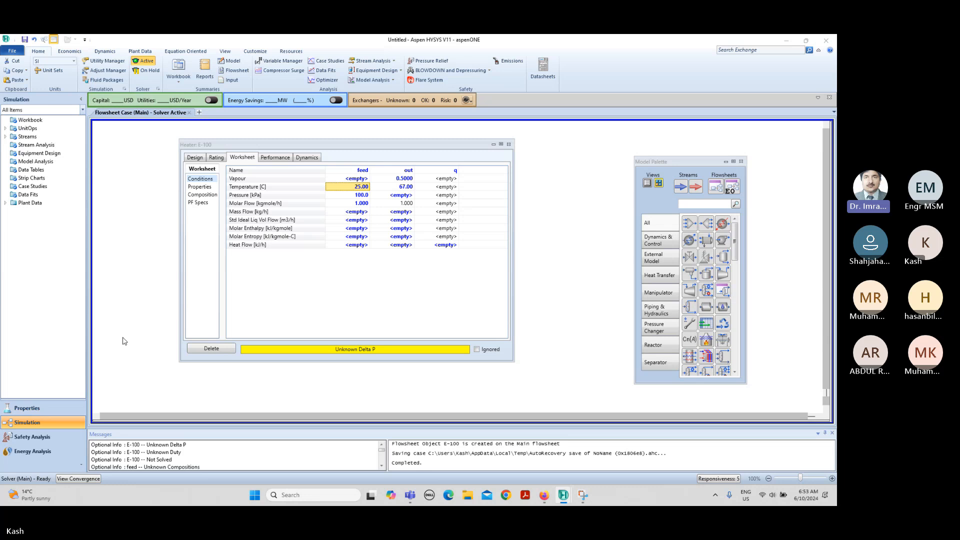
Try to specify the feed composition with an ethanol mole fraction of 0.5 and no benzene value.
{"action": "left_click", "coordinate": [203, 195]}
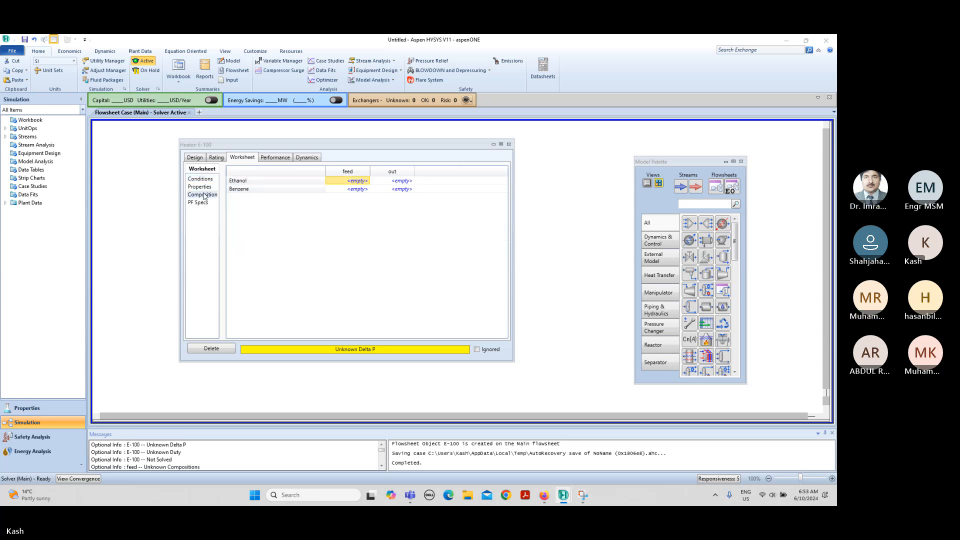
{"action": "left_click", "coordinate": [361, 183]}
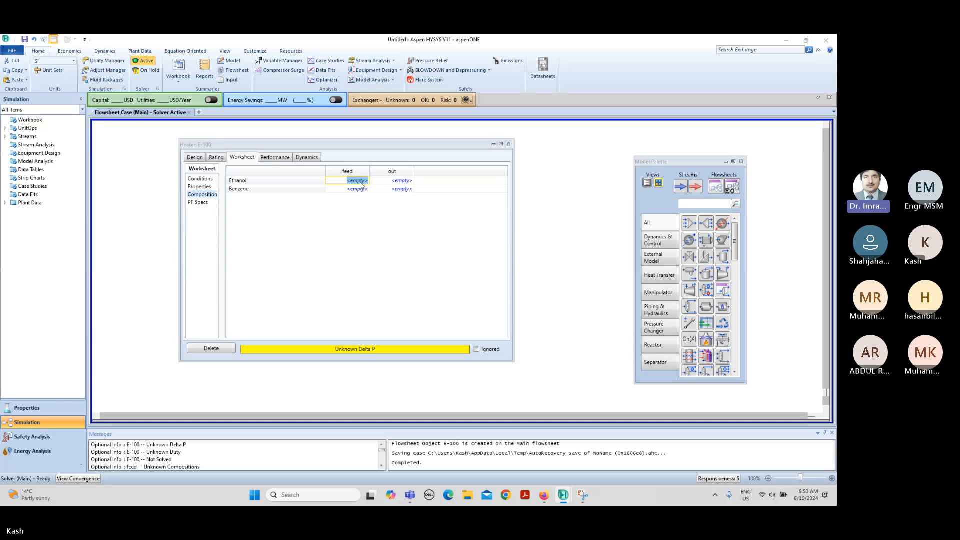
{"action": "type", "text": "0.5"}
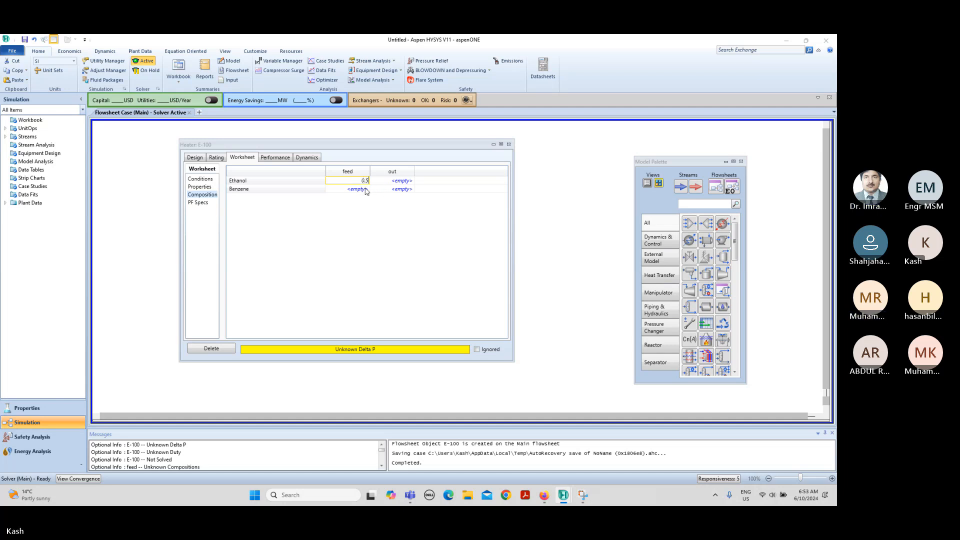
{"action": "key", "text": "Return"}
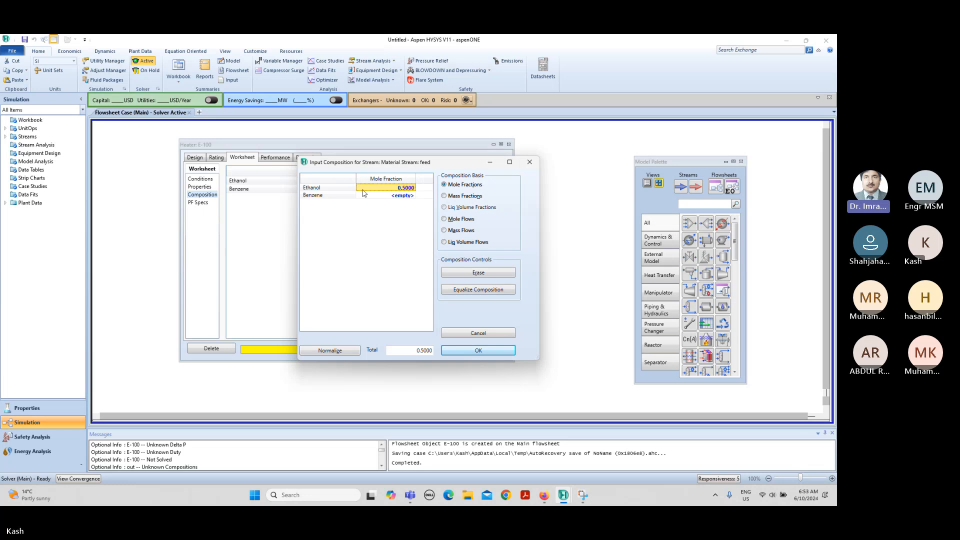
{"action": "left_click", "coordinate": [478, 351]}
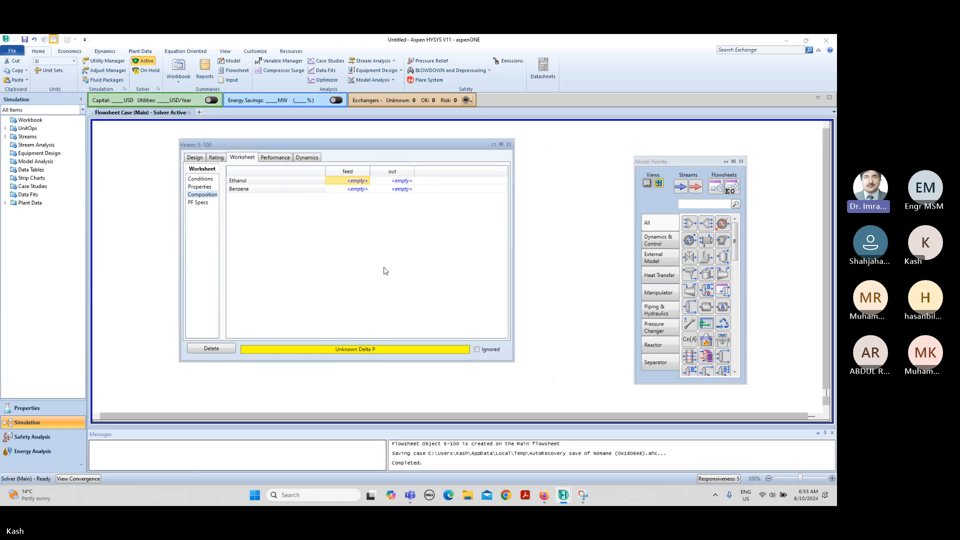
Specify the feed composition with mole fractions of 0.5 ethanol and 0.5 benzene.
{"action": "double_click", "coordinate": [364, 182]}
{"action": "type", "text": "0.5"}
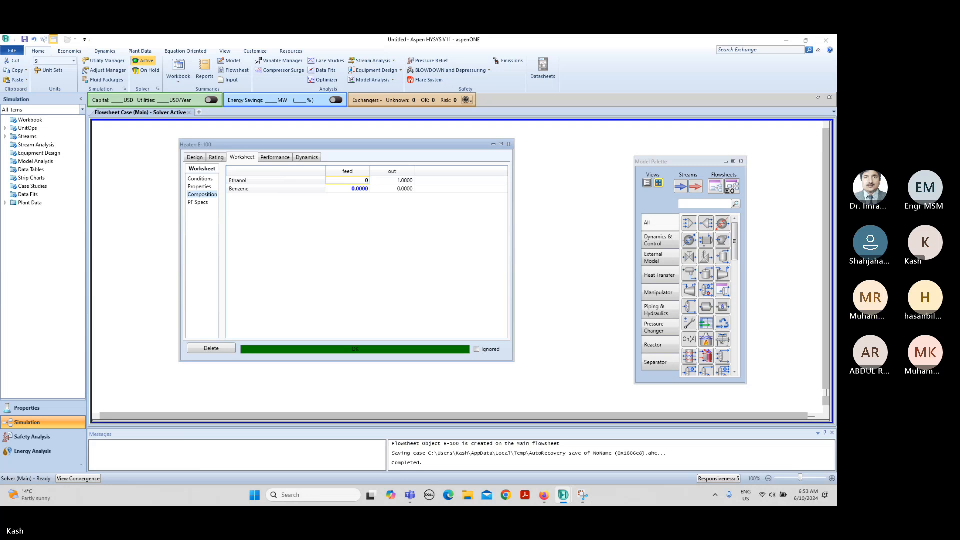
{"action": "left_click", "coordinate": [365, 193]}
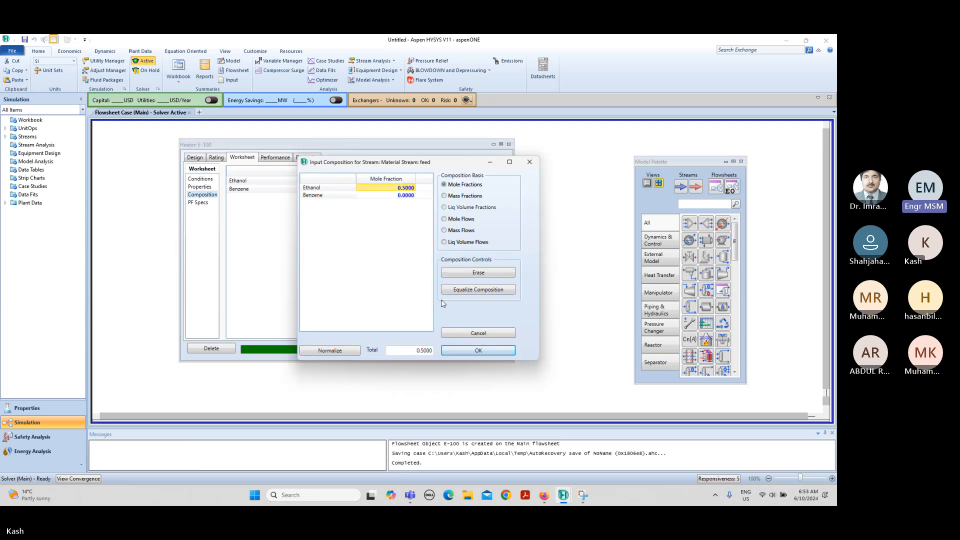
{"action": "left_click", "coordinate": [408, 196]}
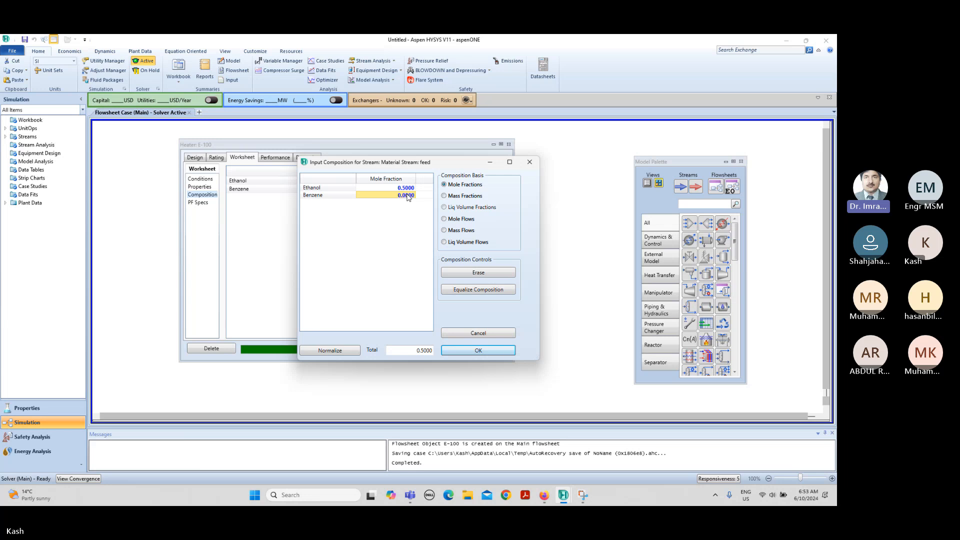
{"action": "left_click", "coordinate": [408, 196]}
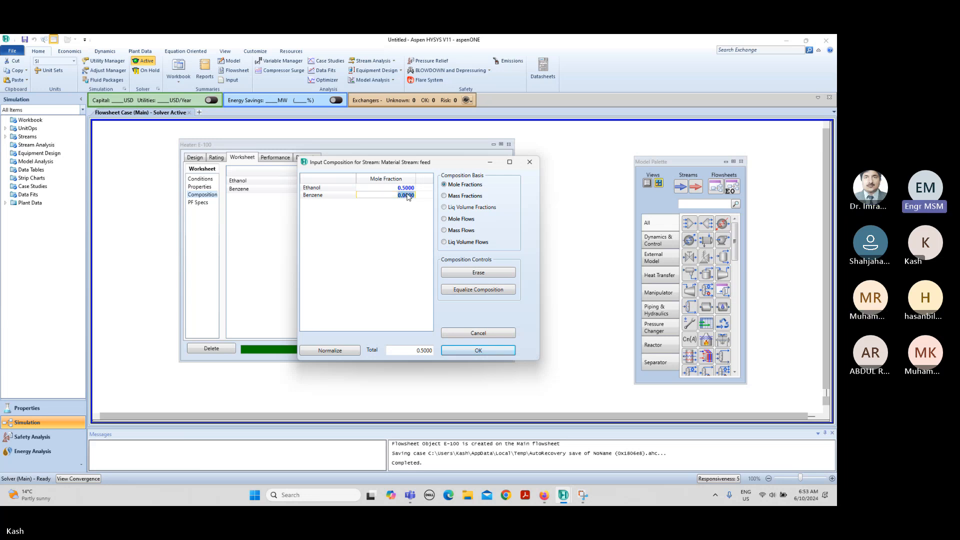
{"action": "type", "text": "0.5"}
{"action": "key", "text": "Return"}
{"action": "left_click", "coordinate": [478, 351]}
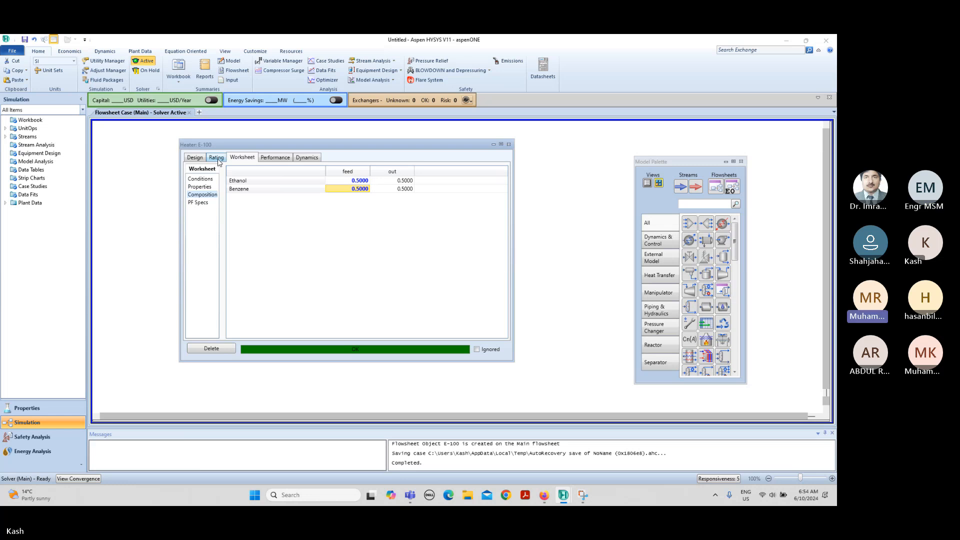
Return to the heater's worksheet conditions and set the outlet stream's temperature to 67.03 °C.
{"action": "left_click", "coordinate": [207, 180]}
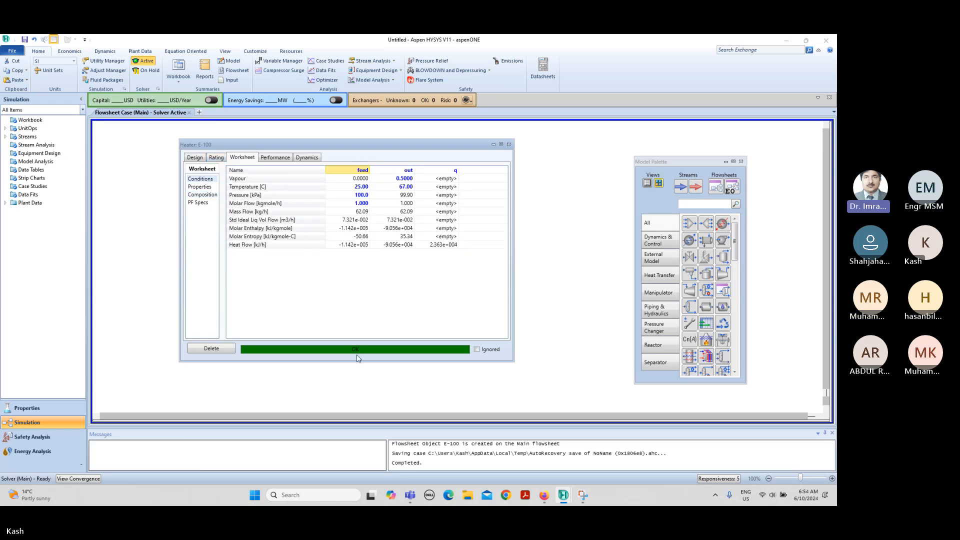
{"action": "left_click", "coordinate": [404, 203]}
{"action": "left_click", "coordinate": [404, 196]}
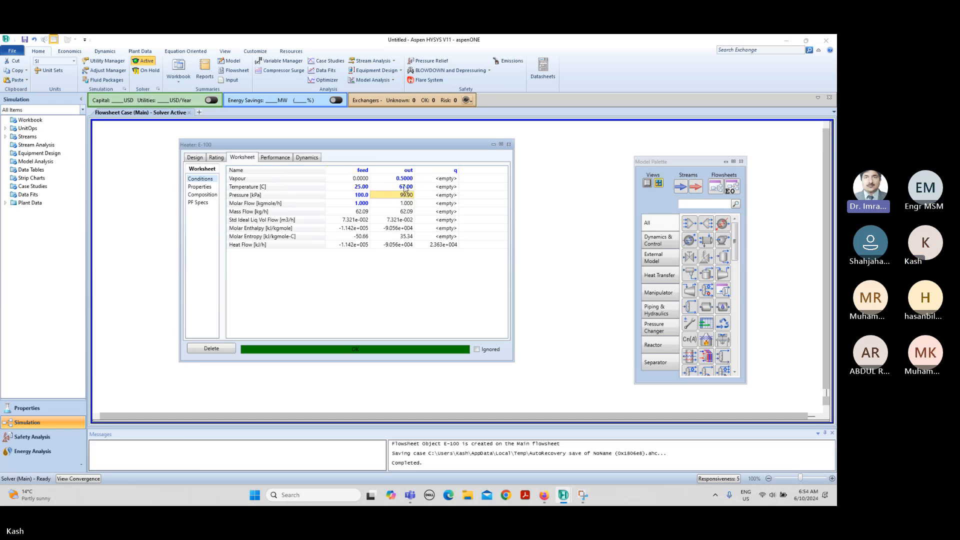
{"action": "left_click", "coordinate": [405, 188]}
{"action": "left_click", "coordinate": [405, 202]}
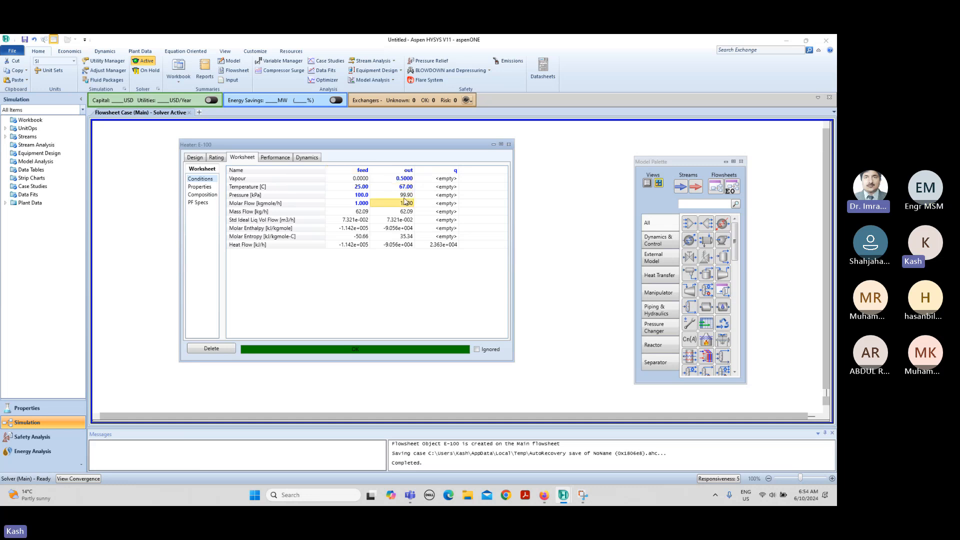
{"action": "left_click", "coordinate": [407, 188]}
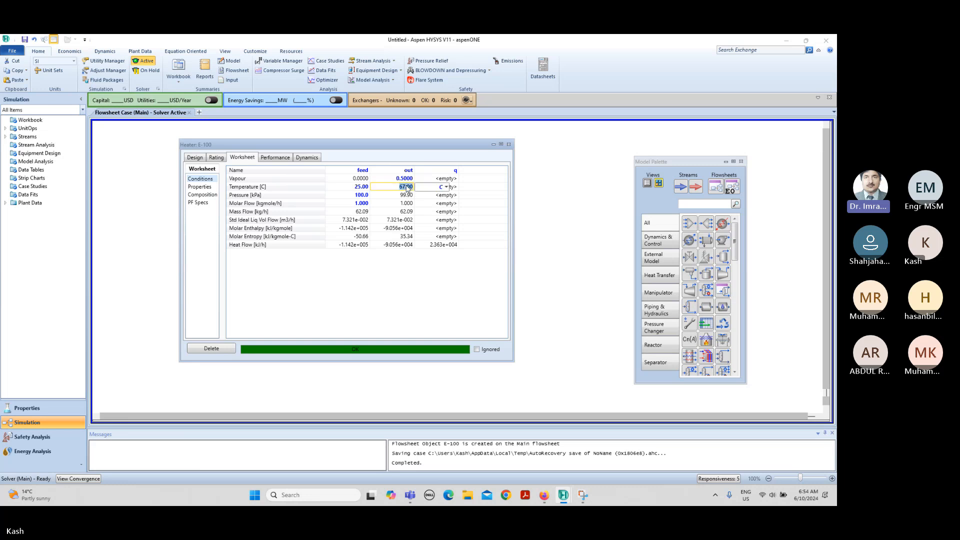
{"action": "double_click", "coordinate": [409, 188]}
{"action": "left_click", "coordinate": [411, 159]}
{"action": "left_click", "coordinate": [407, 189]}
{"action": "type", "text": "67"}
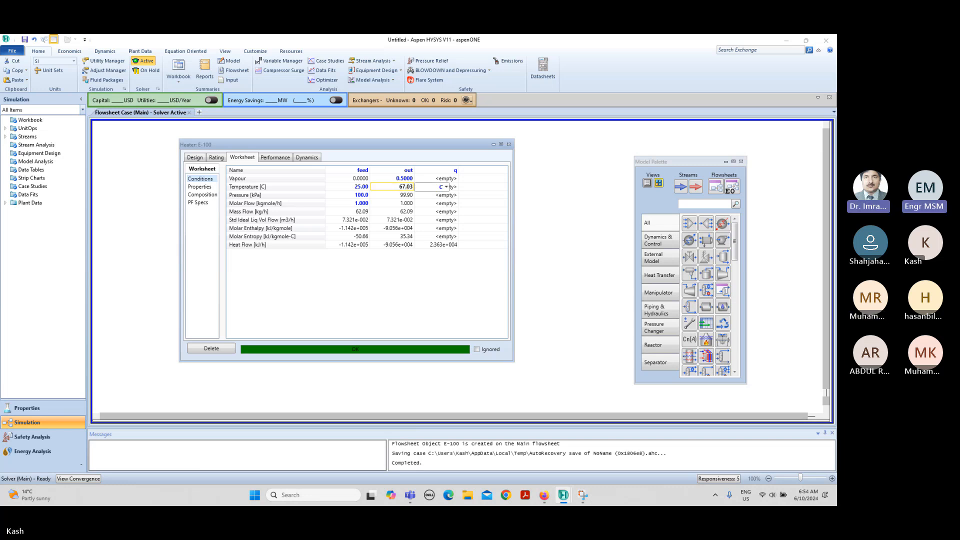
{"action": "key", "text": "Return"}
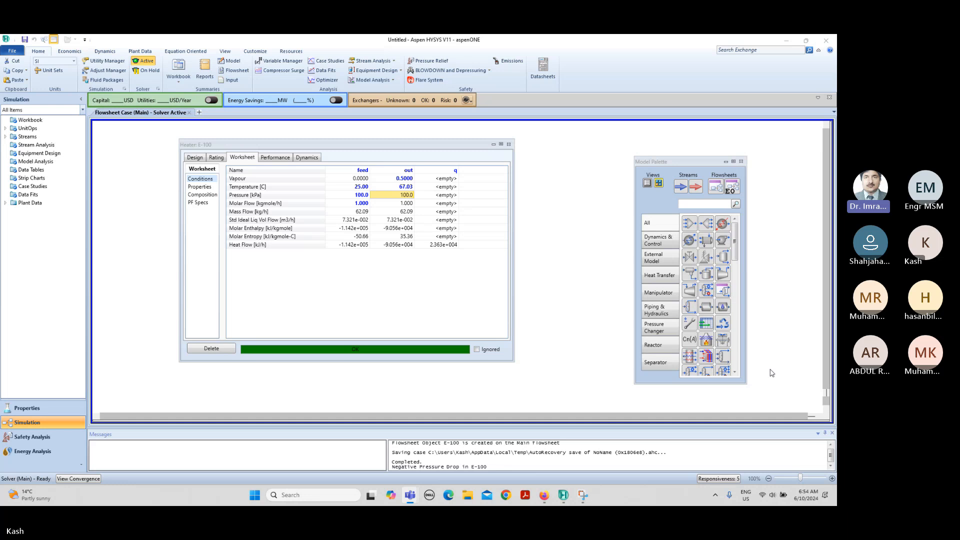
{"action": "left_click", "coordinate": [592, 313]}
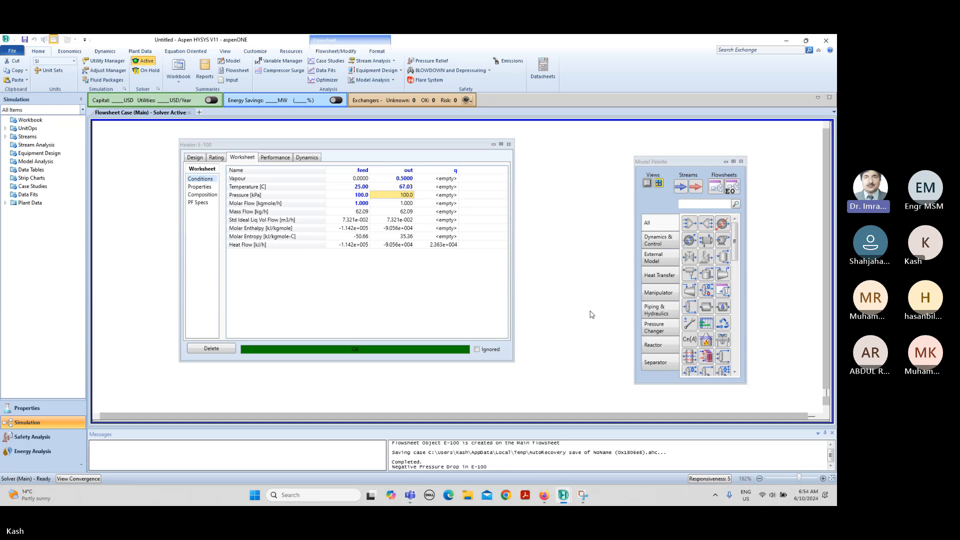
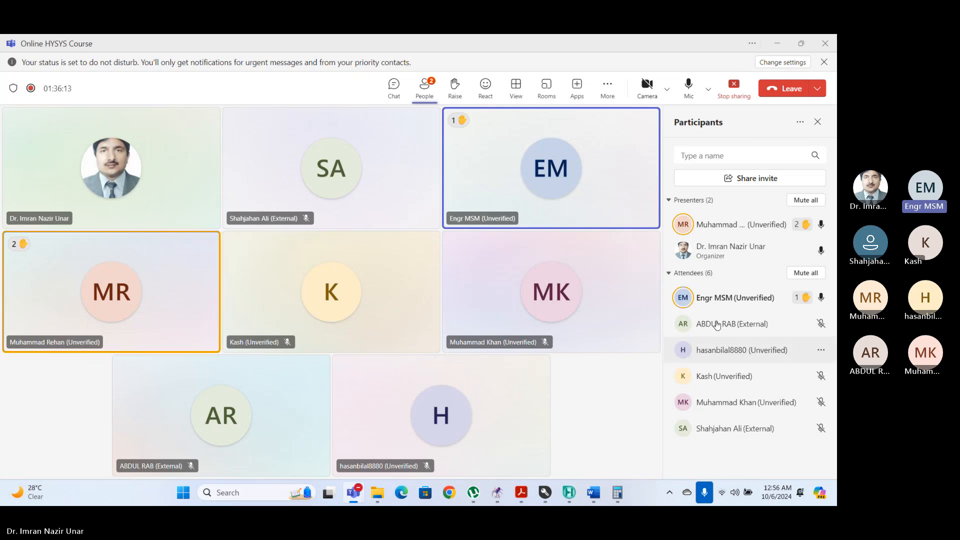
{"action": "left_click", "coordinate": [821, 230]}
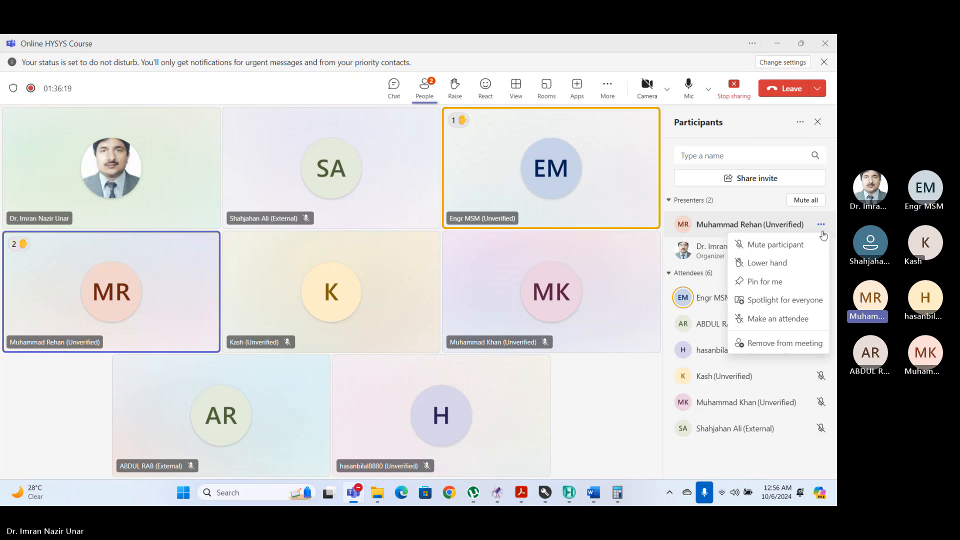
{"action": "left_click", "coordinate": [592, 418]}
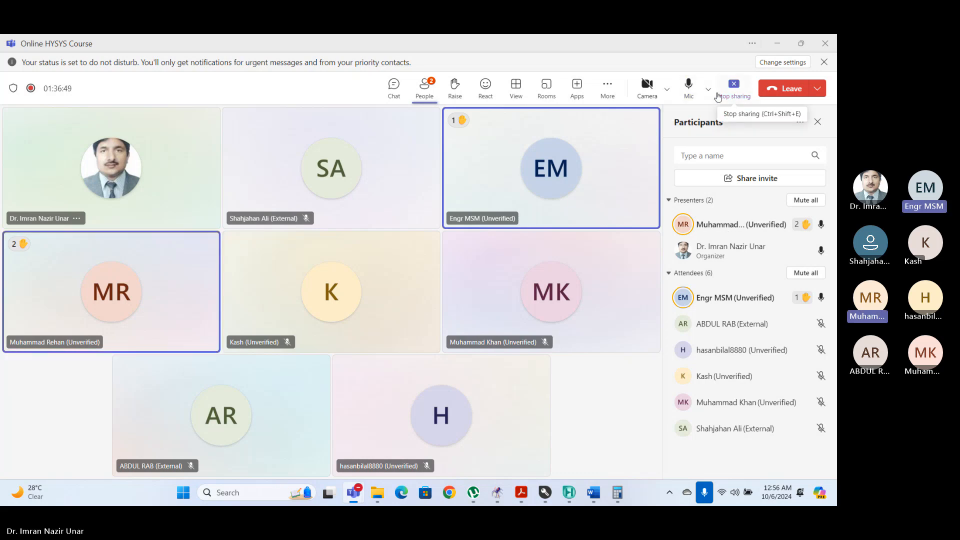
{"action": "left_click", "coordinate": [688, 335]}
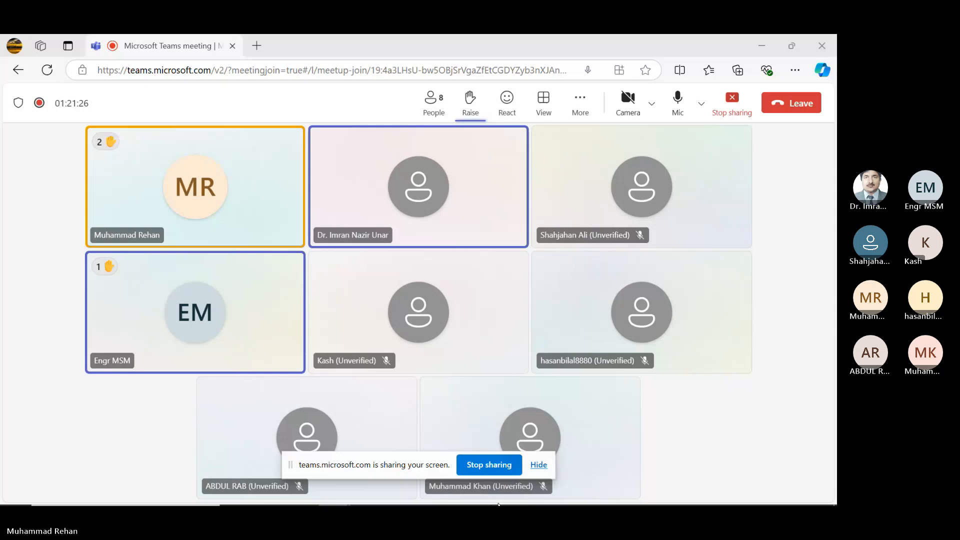
Switch to the untitled Aspen HYSYS case and set heater E-100's feed pressure to 100 kPa.
{"action": "key", "text": "super"}
{"action": "mouse_move", "coordinate": [464, 492]}
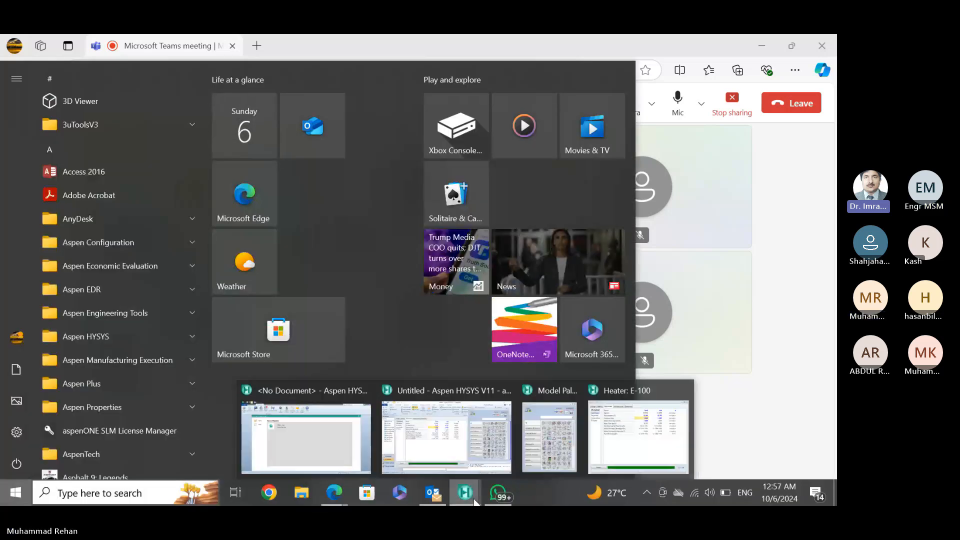
{"action": "left_click", "coordinate": [461, 437]}
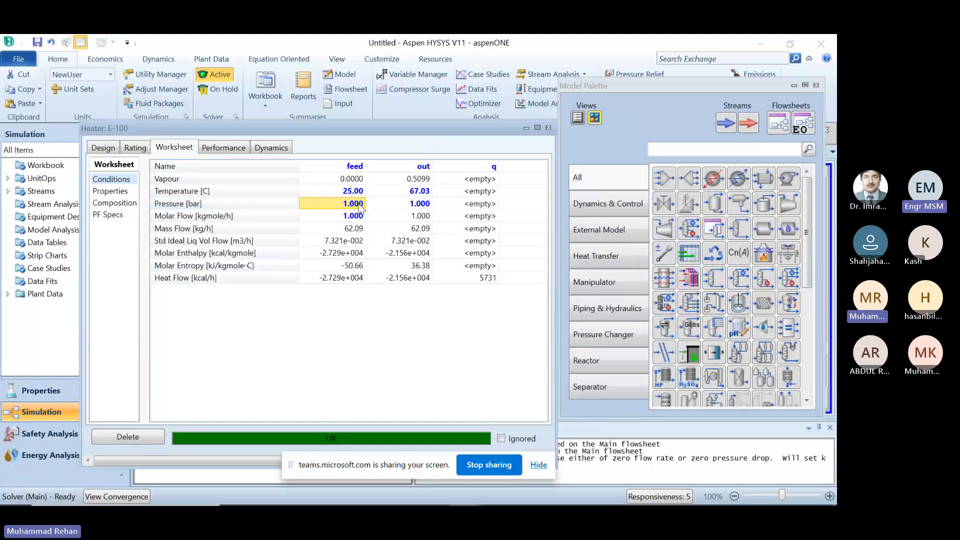
{"action": "type", "text": "100"}
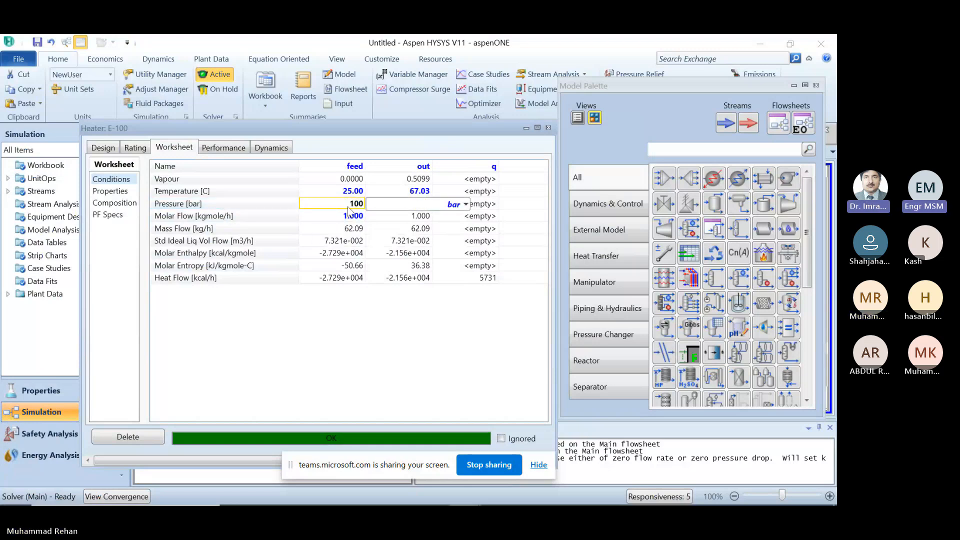
{"action": "left_click", "coordinate": [465, 203]}
{"action": "left_click", "coordinate": [464, 233]}
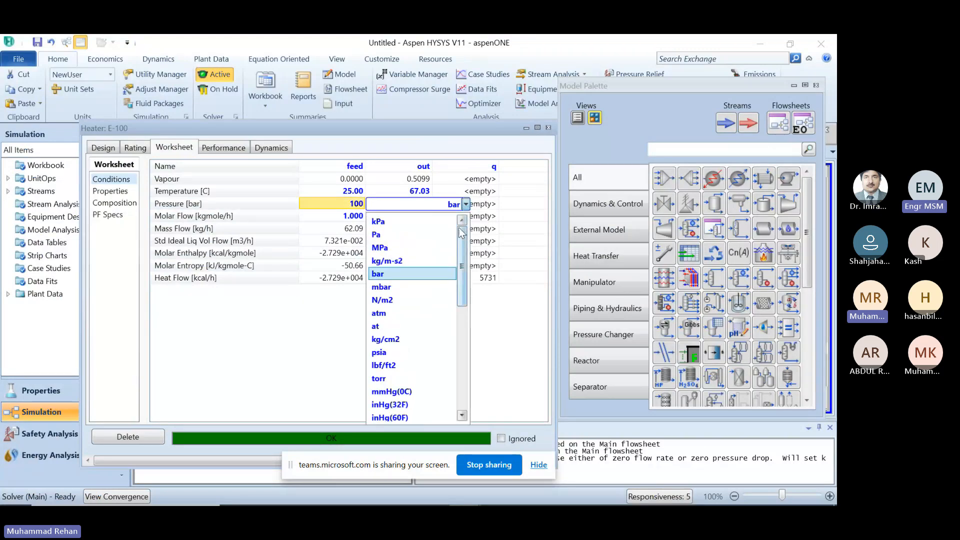
{"action": "left_click", "coordinate": [424, 220]}
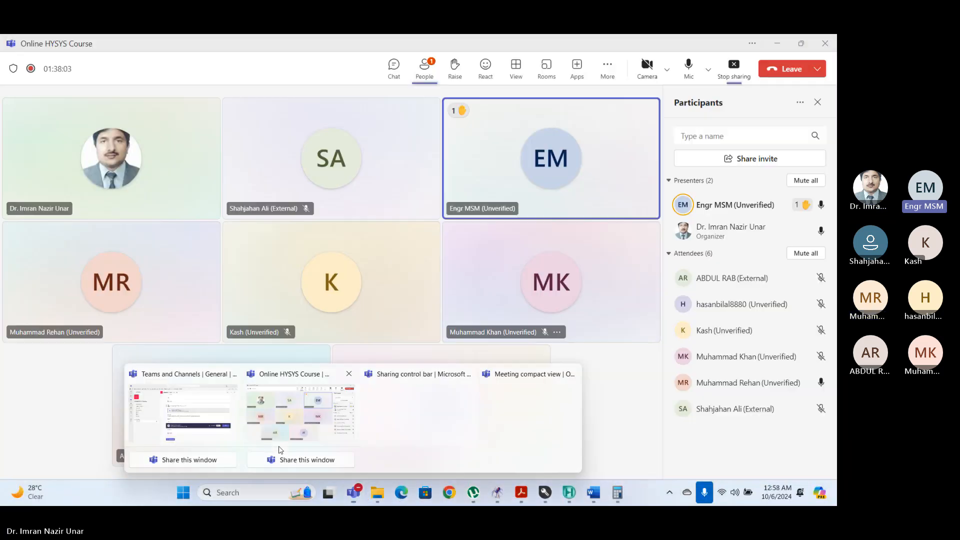
Return to the Teams meeting and set the inlet stream's molar flow to 1 kgmole/h in the attendee's shared Aspen HYSYS case.
{"action": "left_click", "coordinate": [300, 418]}
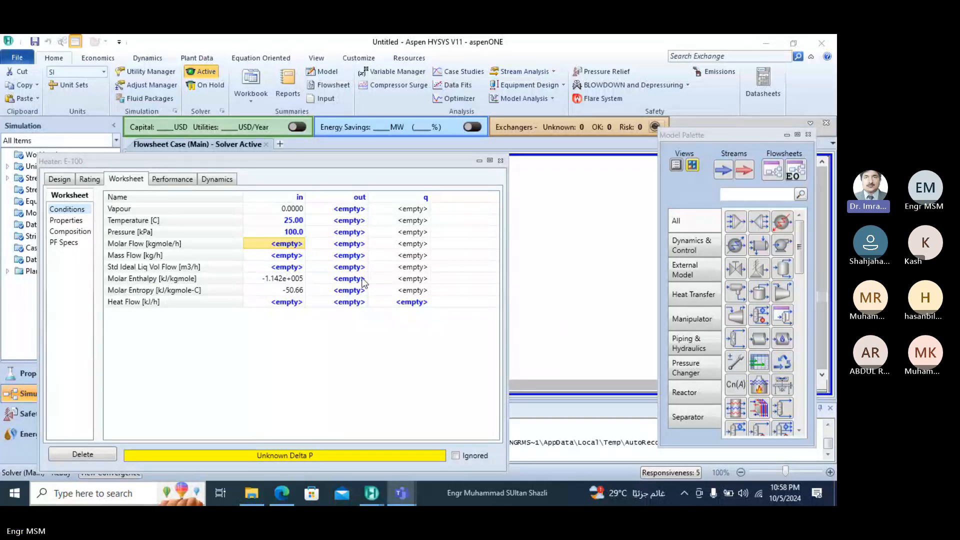
{"action": "mouse_move", "coordinate": [400, 504]}
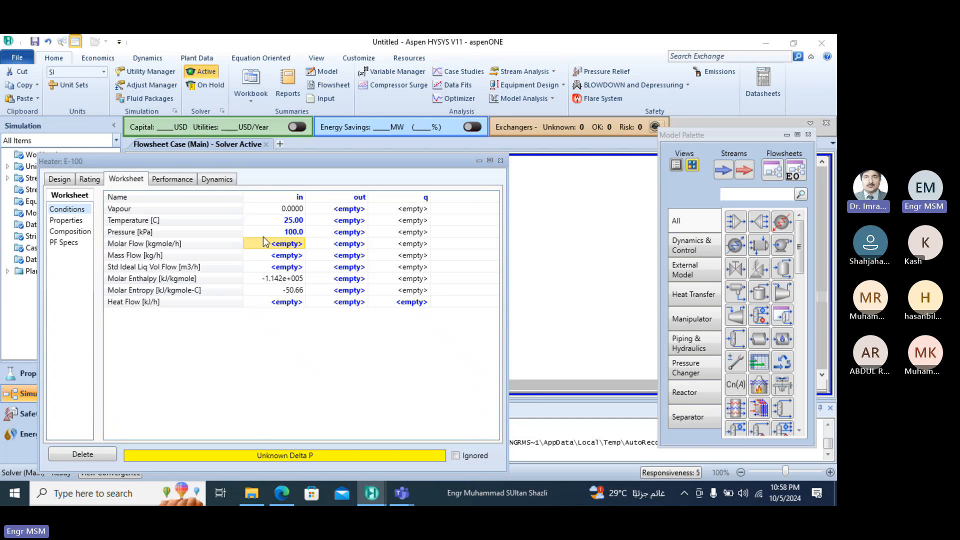
{"action": "left_click", "coordinate": [299, 248]}
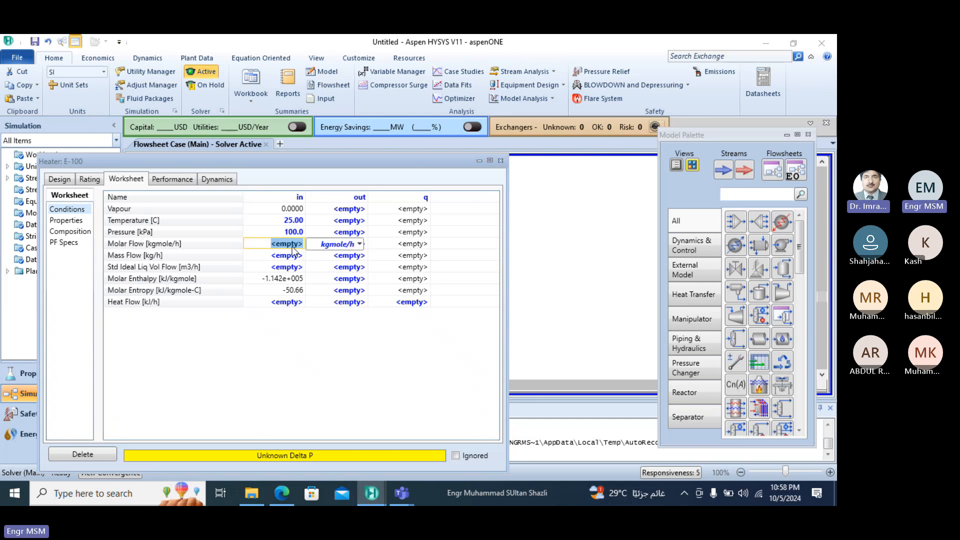
{"action": "type", "text": "1"}
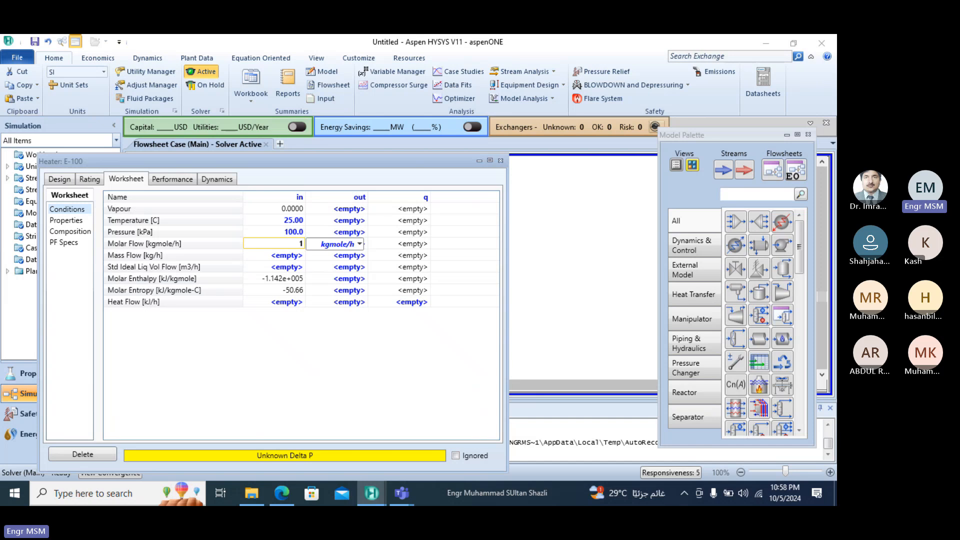
{"action": "key", "text": "Return"}
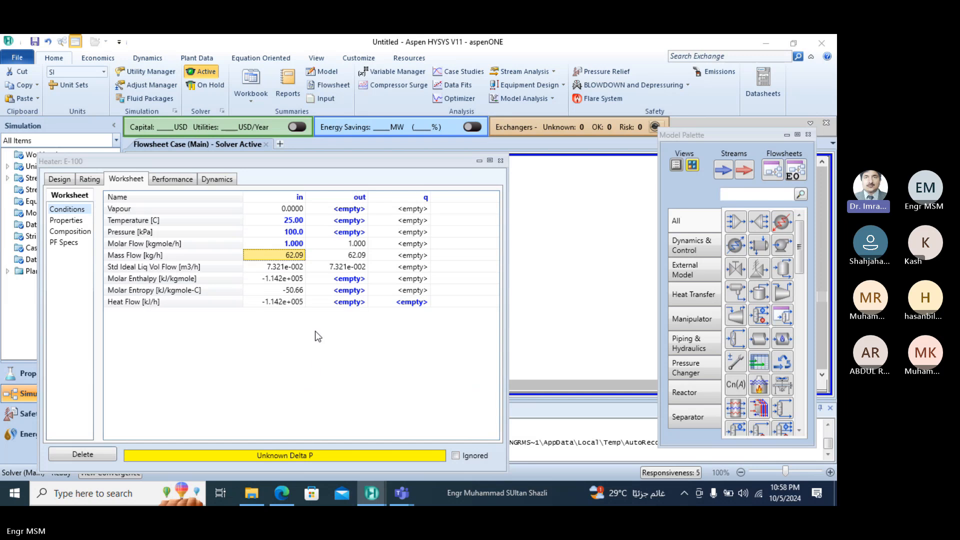
Check the inlet stream's ethanol and benzene composition, returning to the heater's worksheet conditions.
{"action": "left_click", "coordinate": [58, 232]}
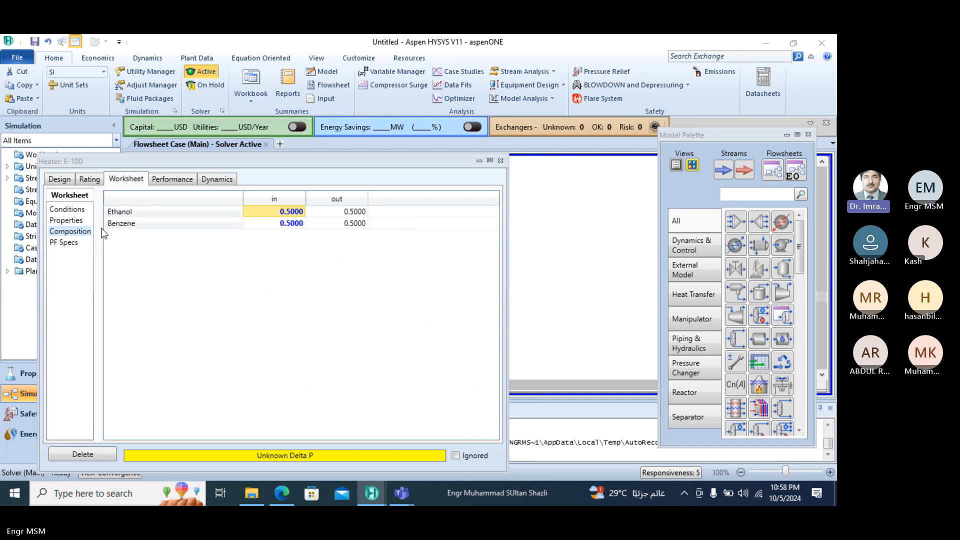
{"action": "left_click", "coordinate": [74, 211]}
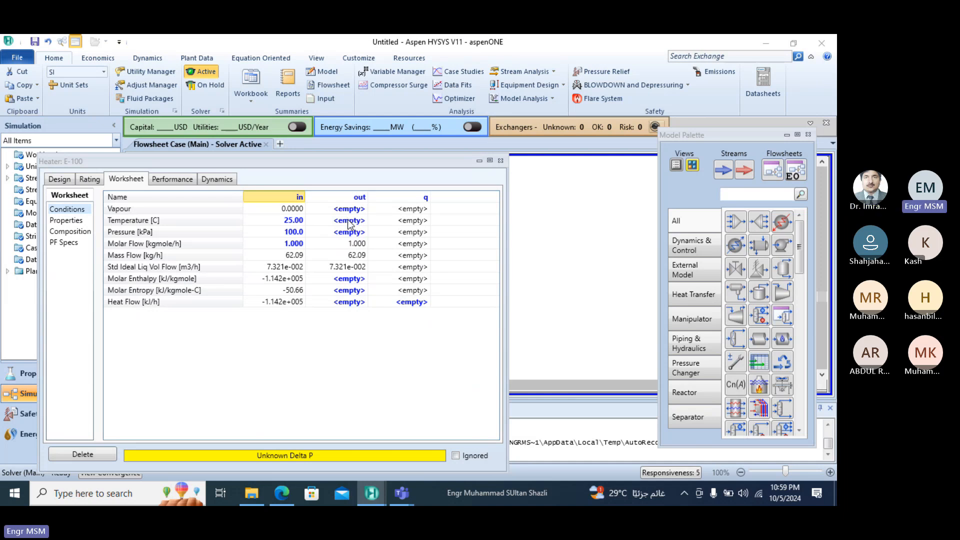
{"action": "double_click", "coordinate": [348, 206]}
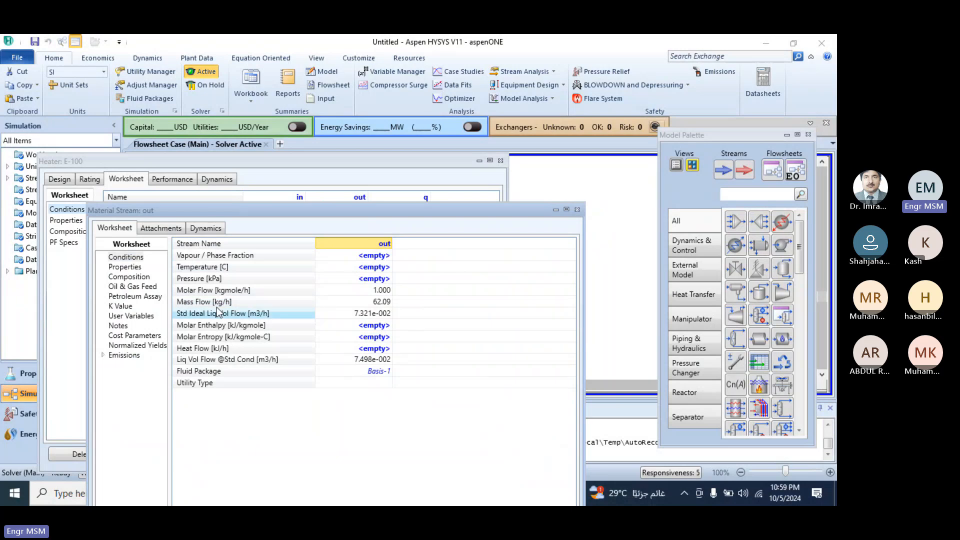
{"action": "left_click", "coordinate": [380, 256]}
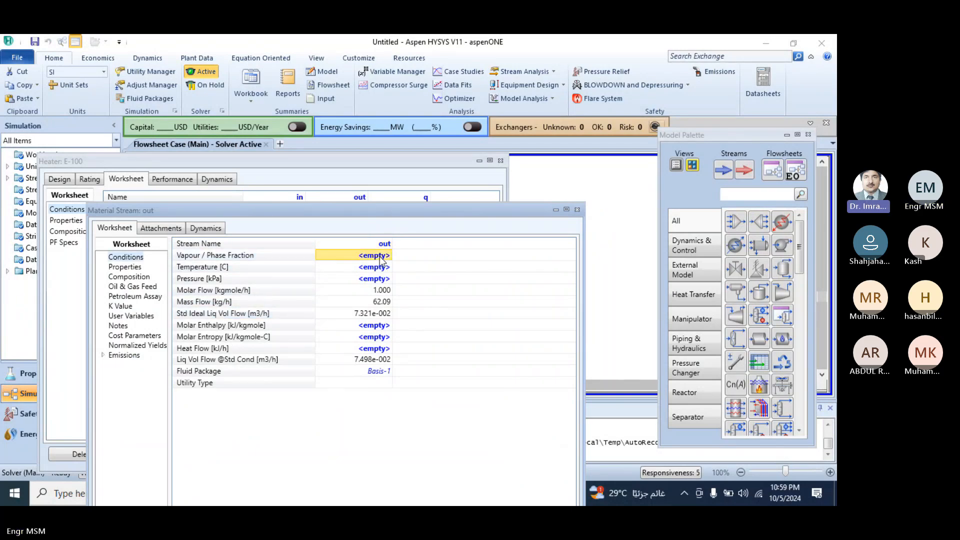
{"action": "left_click", "coordinate": [577, 210]}
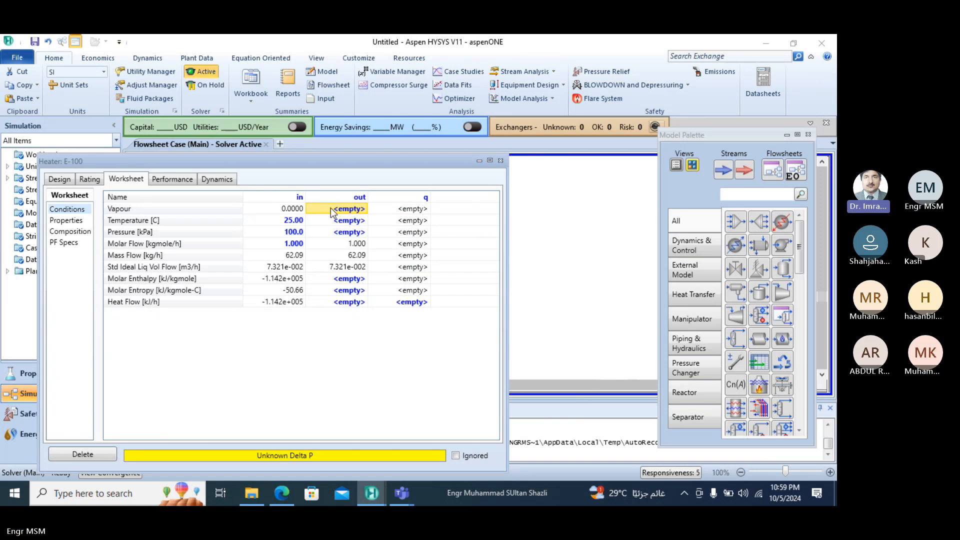
Set the outlet stream's vapour fraction to 0.5 and its pressure to 100 kPa in the heater's worksheet.
{"action": "type", "text": "0.5"}
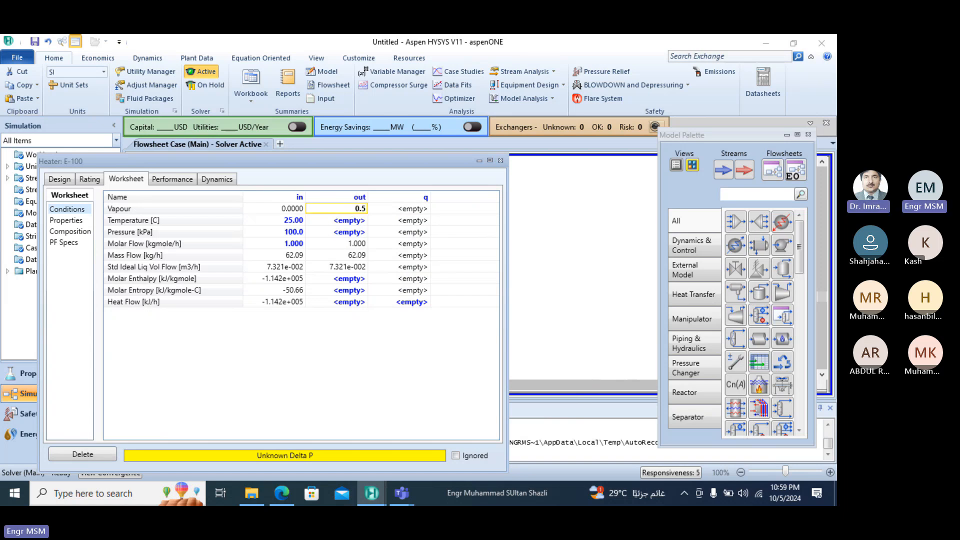
{"action": "key", "text": "Return"}
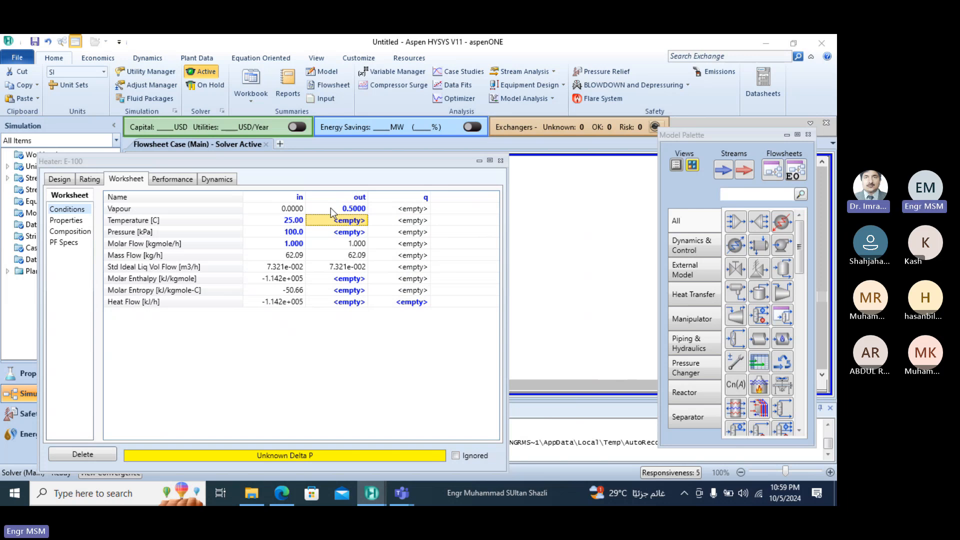
{"action": "key", "text": "Down"}
{"action": "type", "text": "10"}
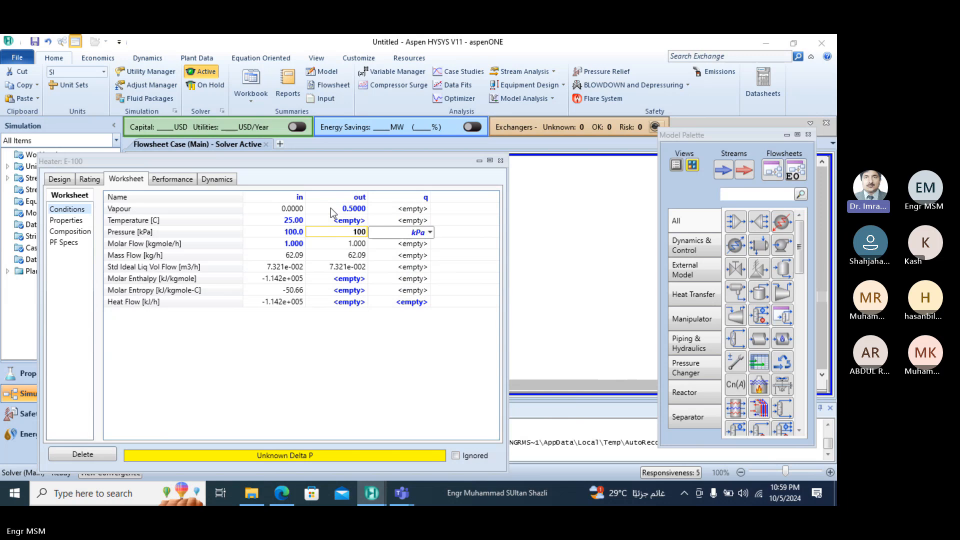
{"action": "key", "text": "Return"}
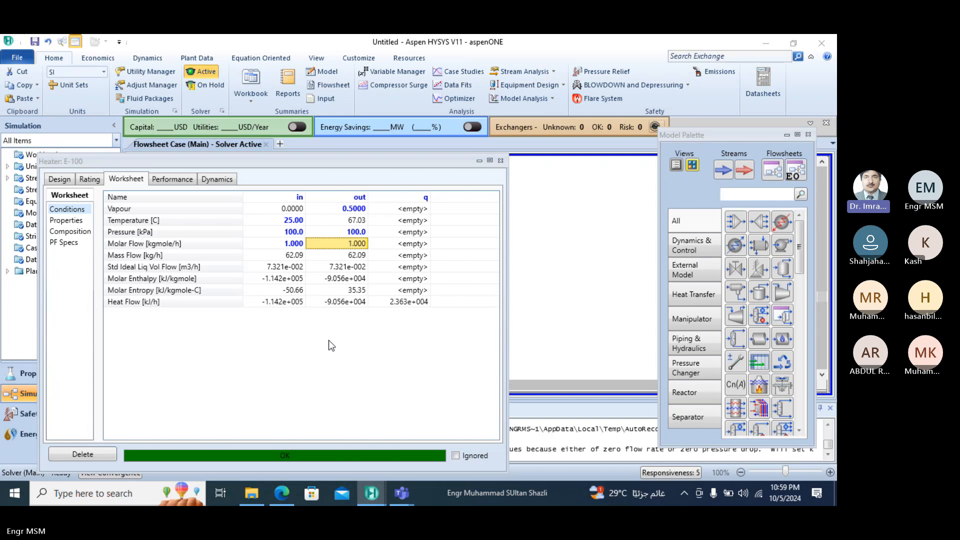
Clear the outlet stream's vapour fraction and set its temperature to 67.03 C in the heater's worksheet.
{"action": "left_click", "coordinate": [358, 209]}
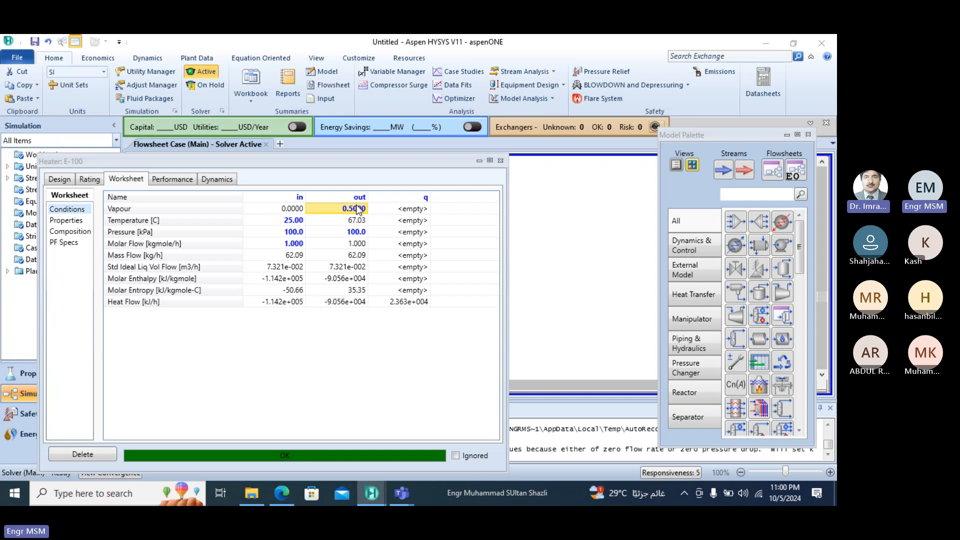
{"action": "key", "text": "Delete"}
{"action": "left_click", "coordinate": [358, 208]}
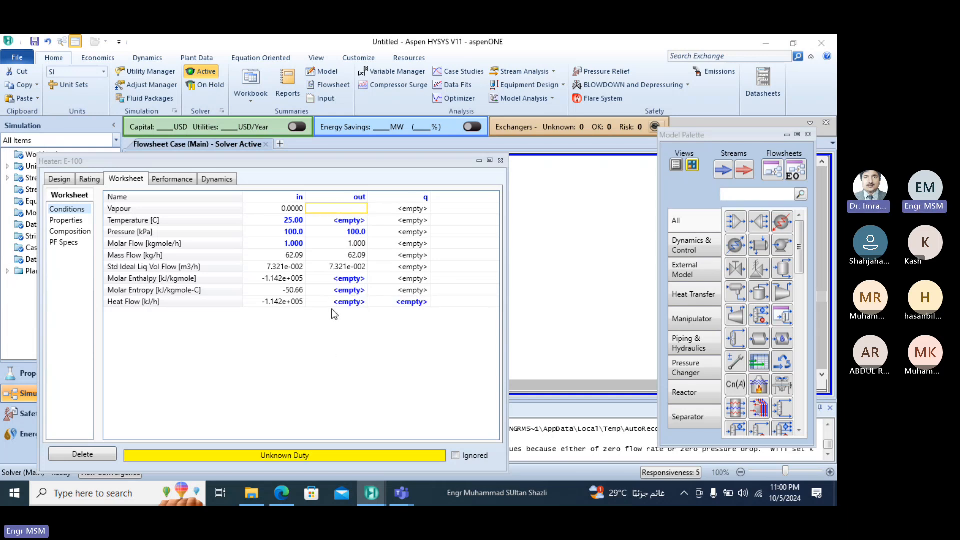
{"action": "key", "text": "Return"}
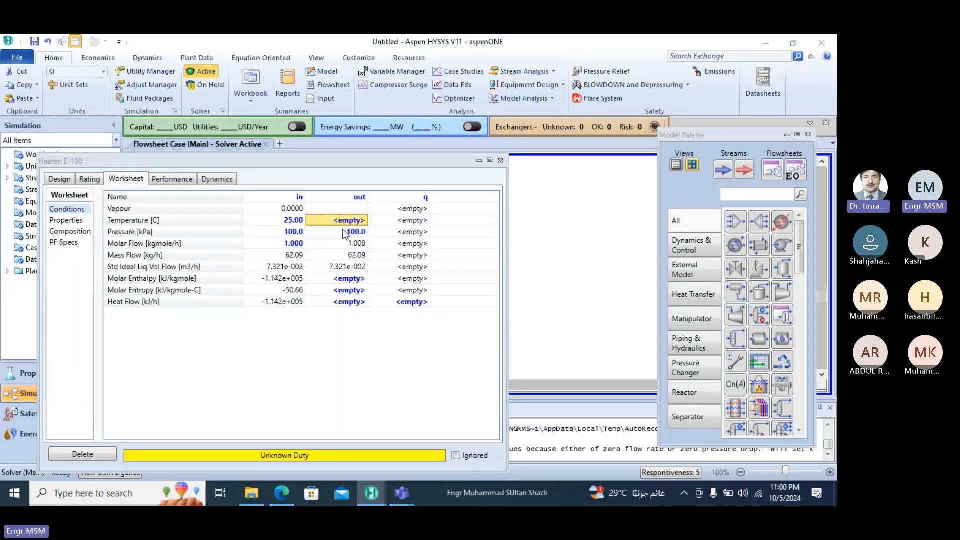
{"action": "mouse_move", "coordinate": [343, 233]}
{"action": "type", "text": "67"}
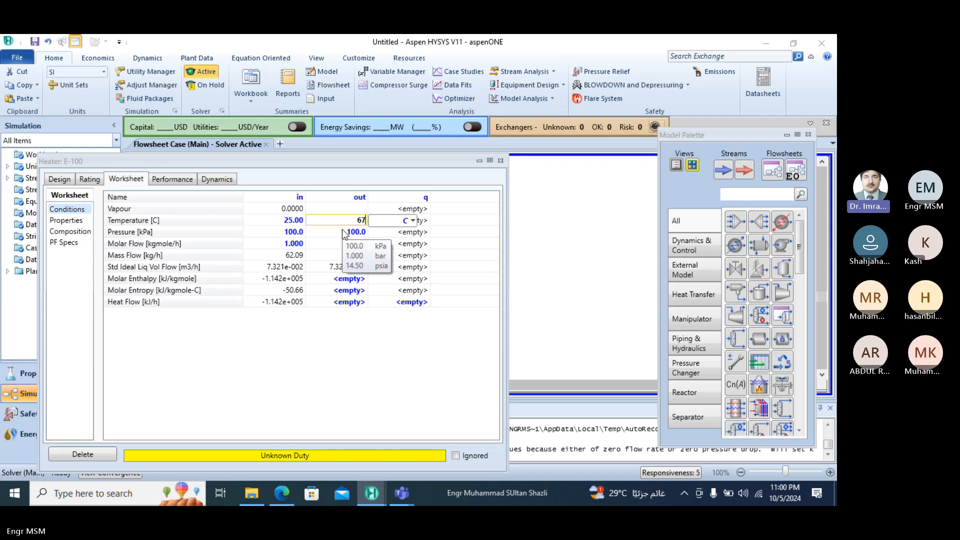
{"action": "type", "text": ".03"}
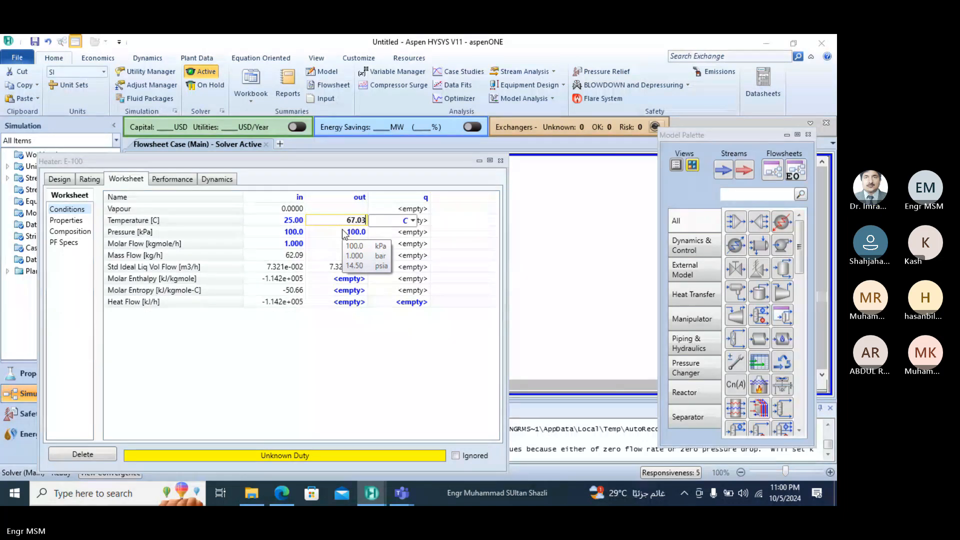
{"action": "key", "text": "Return"}
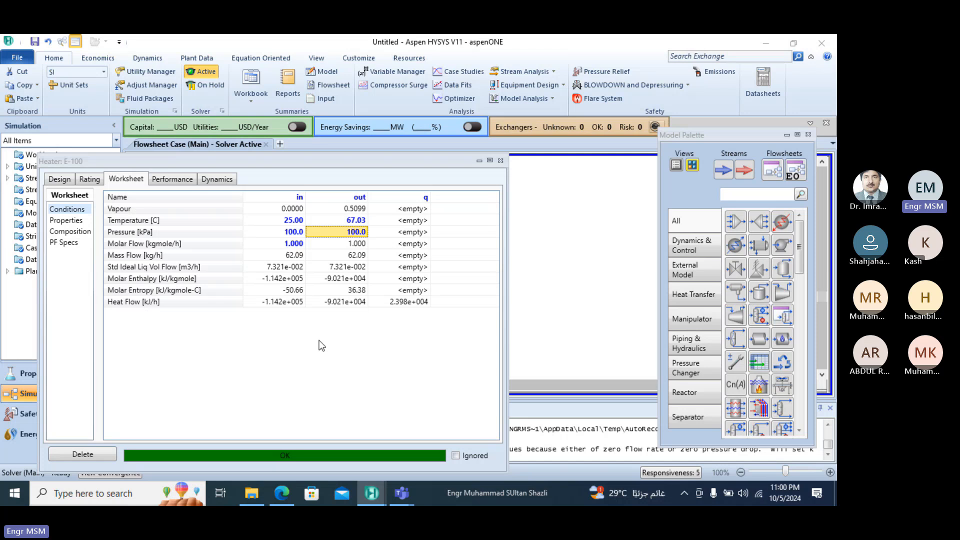
Clear the outlet stream's pressure and set its vapour fraction to 0.5.
{"action": "key", "text": "BackSpace"}
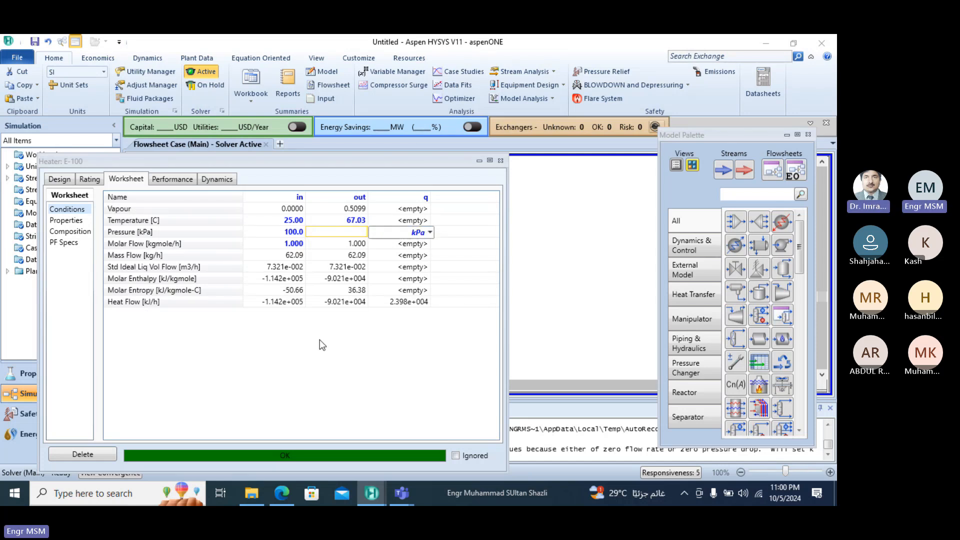
{"action": "left_click", "coordinate": [341, 244]}
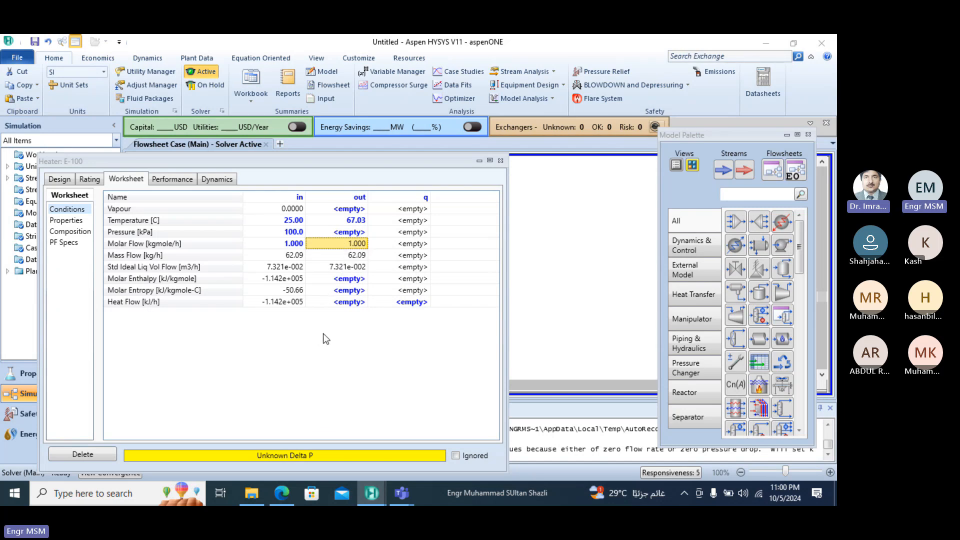
{"action": "left_click", "coordinate": [353, 209]}
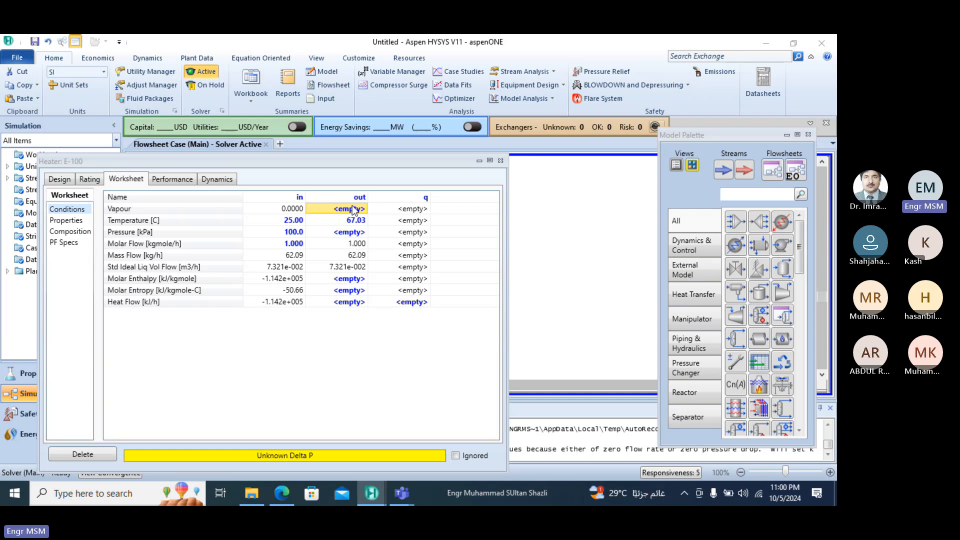
{"action": "type", "text": "0.5"}
{"action": "key", "text": "Return"}
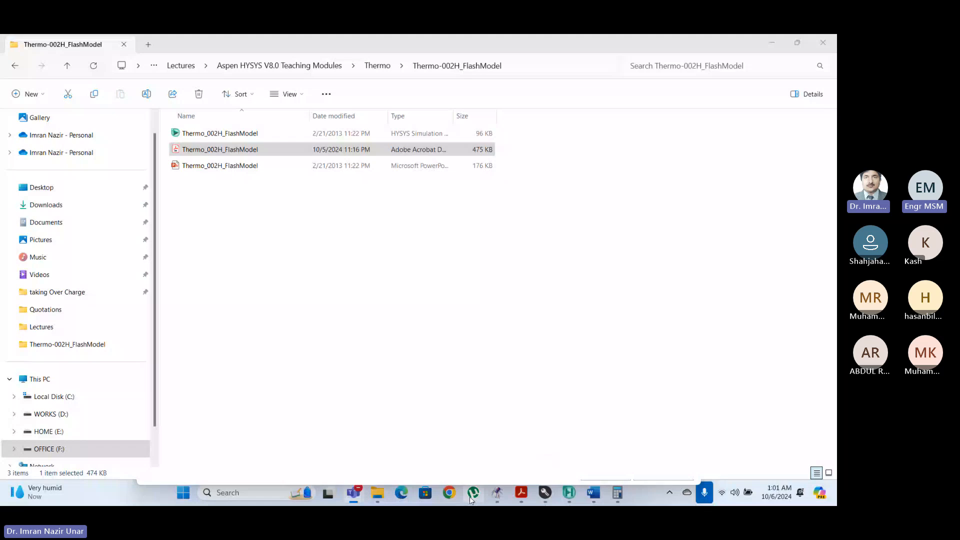
Switch to the presenter's own untitled Aspen HYSYS case and put away heater E-100's window to show the flowsheet's FEED stream.
{"action": "mouse_move", "coordinate": [350, 495]}
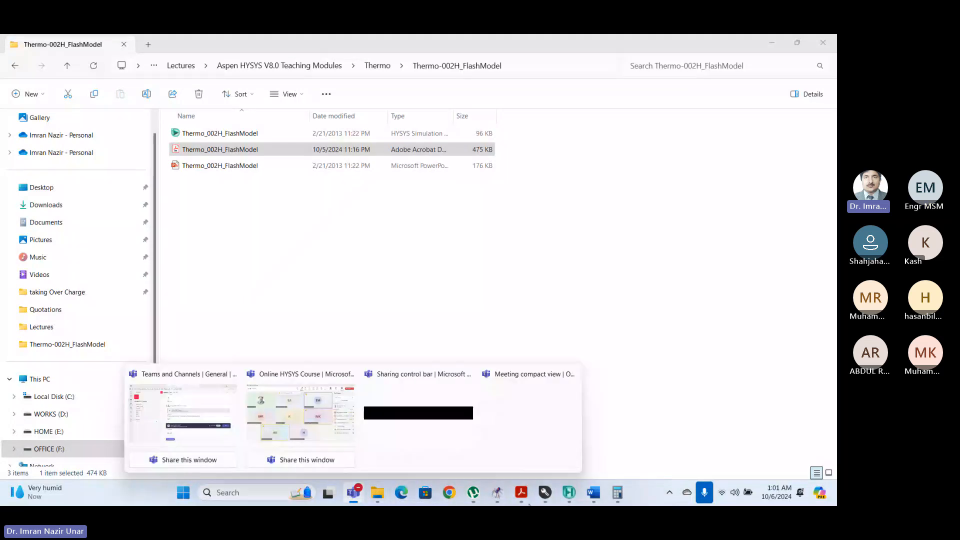
{"action": "left_click", "coordinate": [570, 492]}
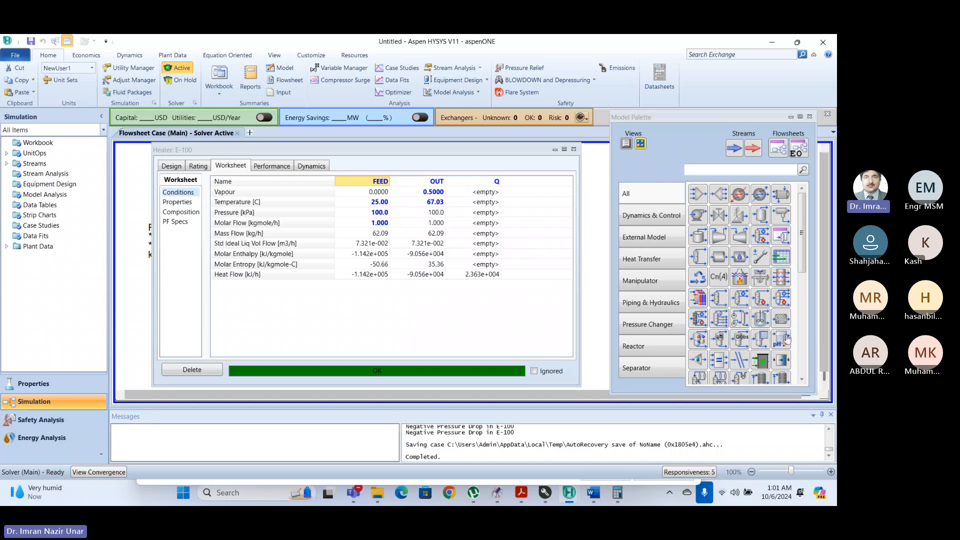
{"action": "left_click", "coordinate": [555, 149]}
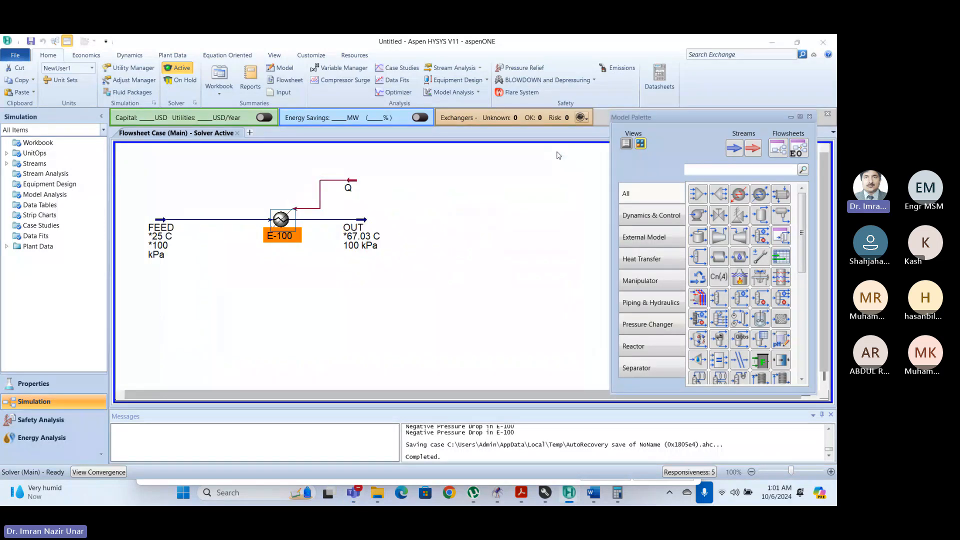
{"action": "left_click", "coordinate": [232, 244]}
{"action": "scroll", "coordinate": [225, 255], "scroll_direction": "up", "scroll_amount": 2}
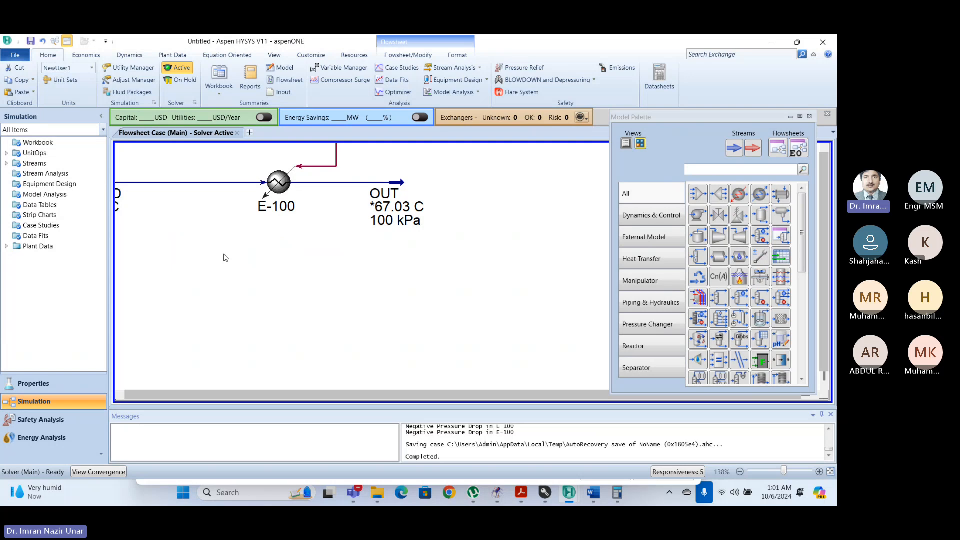
{"action": "scroll", "coordinate": [224, 258], "scroll_direction": "left", "scroll_amount": 5}
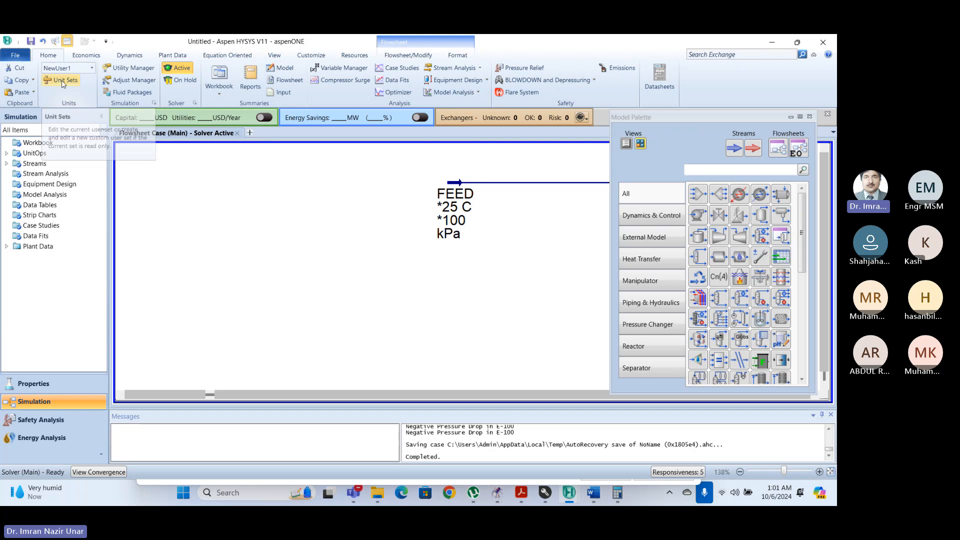
Change the case's active unit set to SI.
{"action": "left_click", "coordinate": [92, 68]}
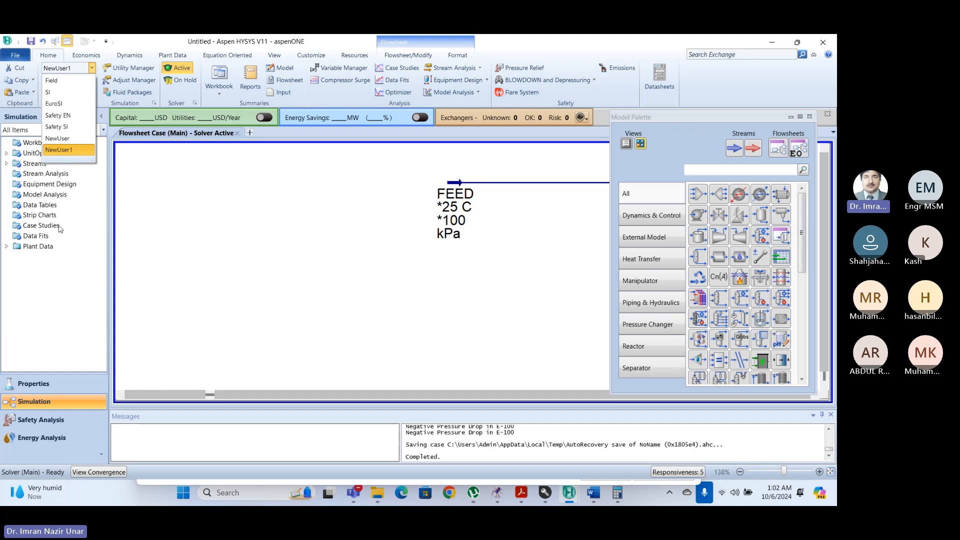
{"action": "left_click", "coordinate": [193, 247]}
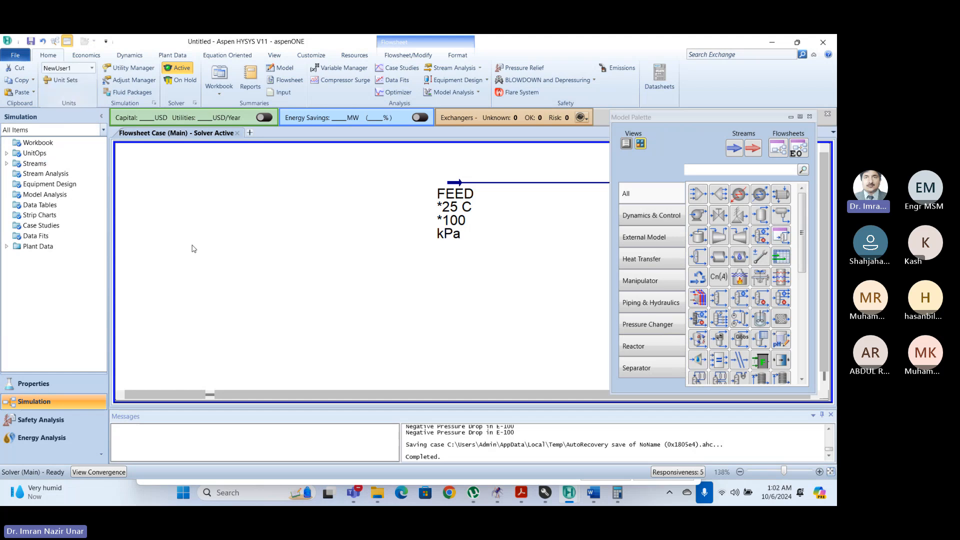
{"action": "left_click", "coordinate": [91, 68]}
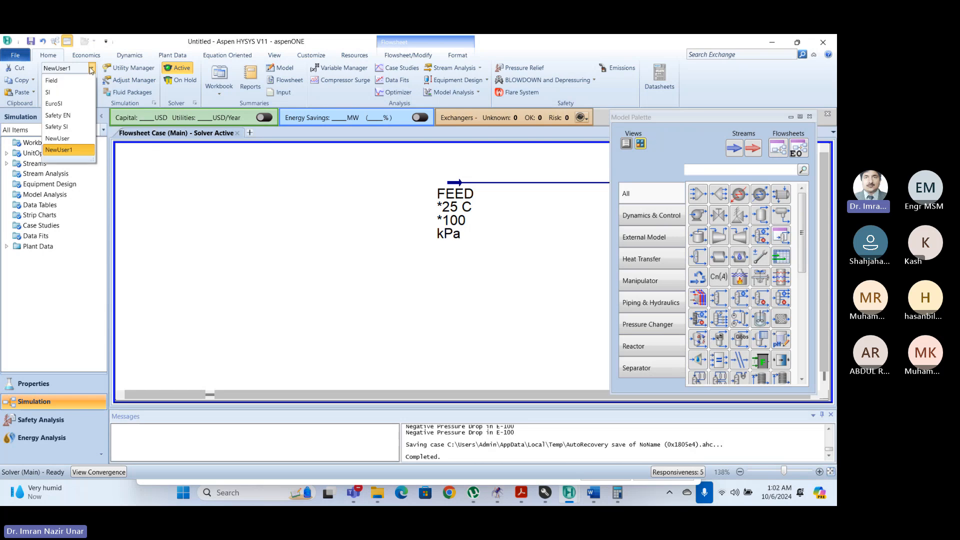
{"action": "left_click", "coordinate": [77, 94]}
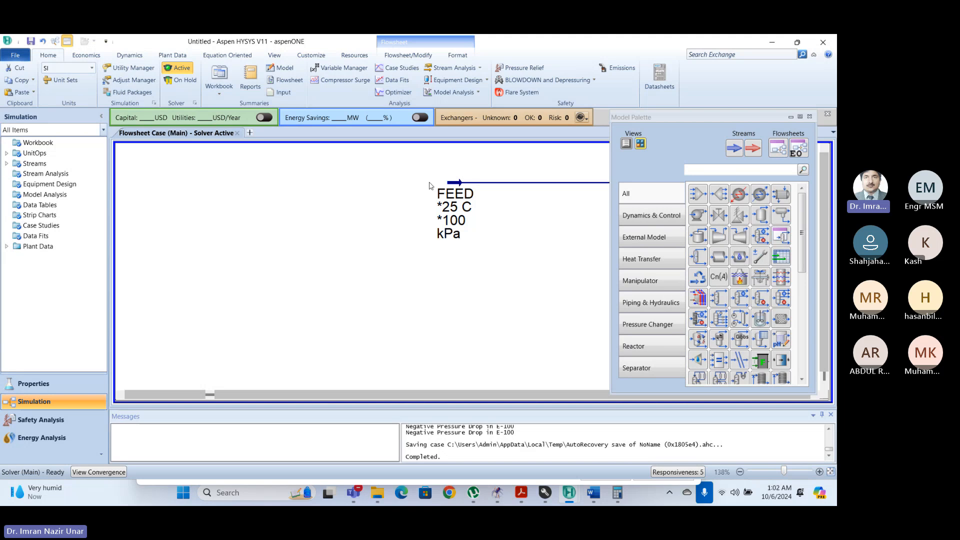
Check the units shown in the FEED stream's worksheet, then close it and deselect the stream.
{"action": "double_click", "coordinate": [460, 189]}
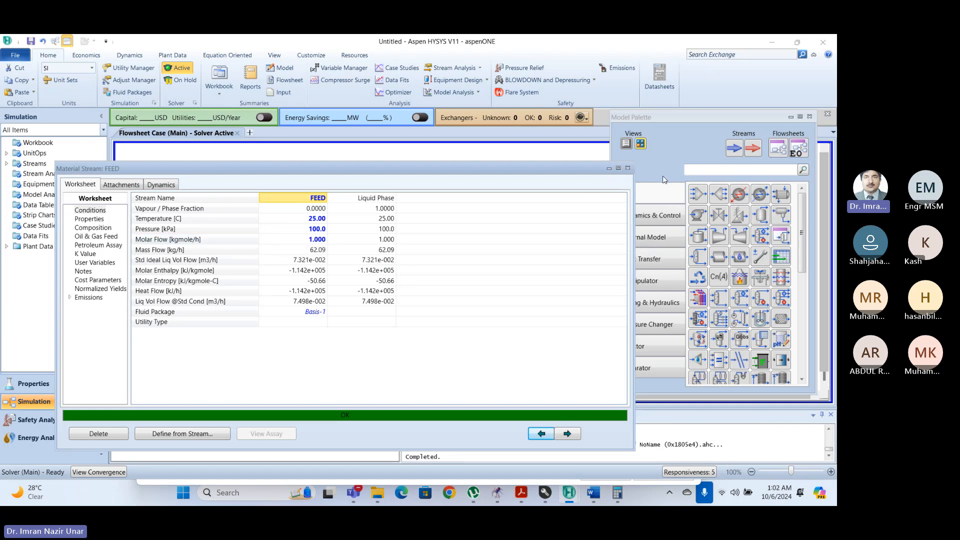
{"action": "left_click", "coordinate": [627, 169]}
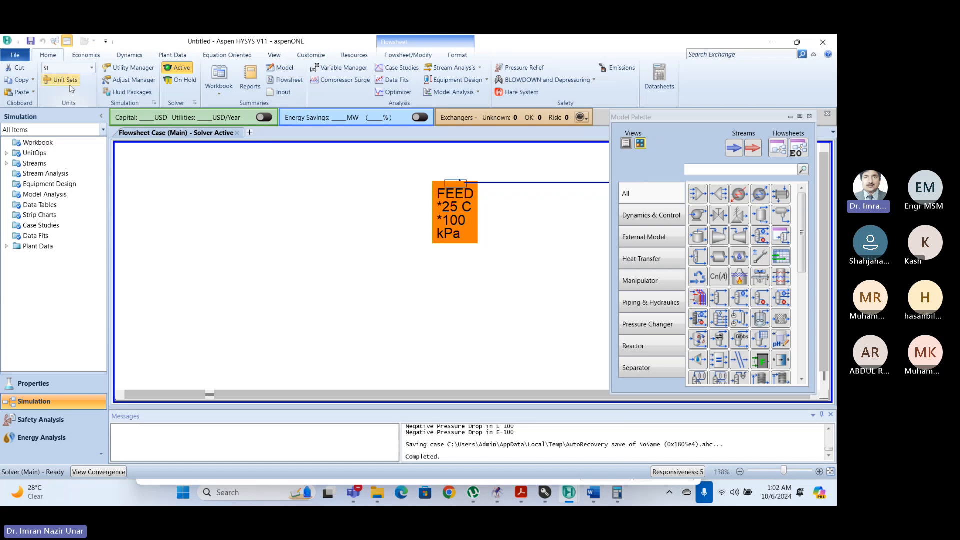
{"action": "left_click", "coordinate": [381, 213]}
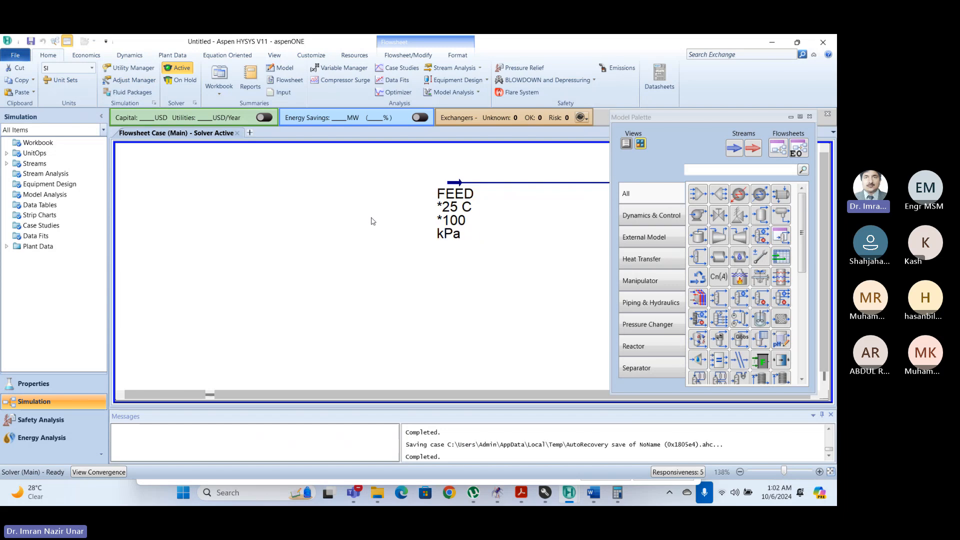
Reopen the FEED stream's worksheet and enter its temperature as 45 F.
{"action": "double_click", "coordinate": [460, 189]}
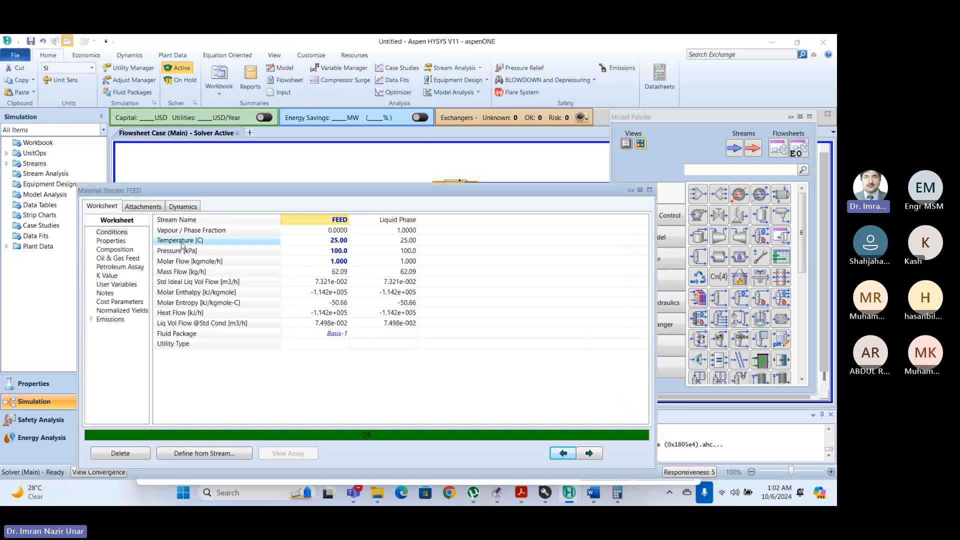
{"action": "left_click", "coordinate": [339, 241]}
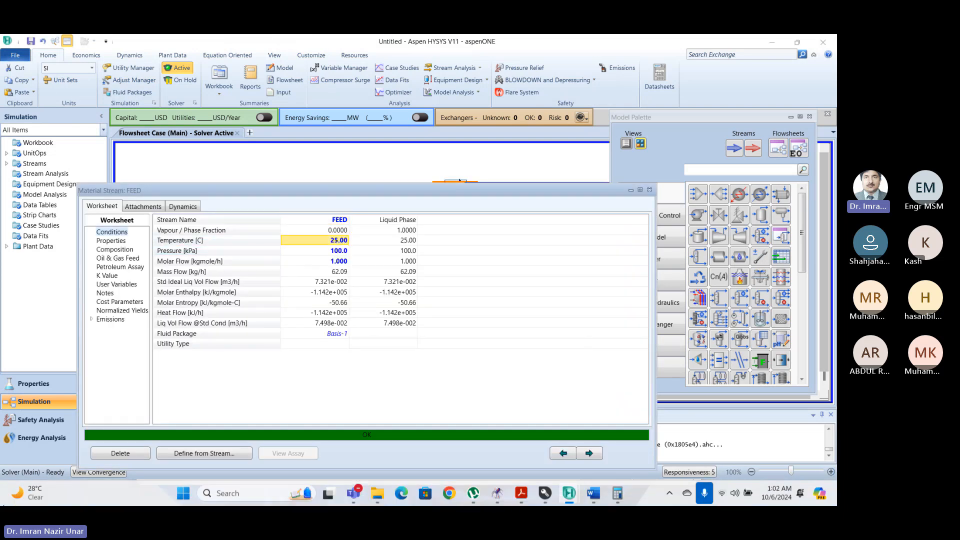
{"action": "type", "text": "4"}
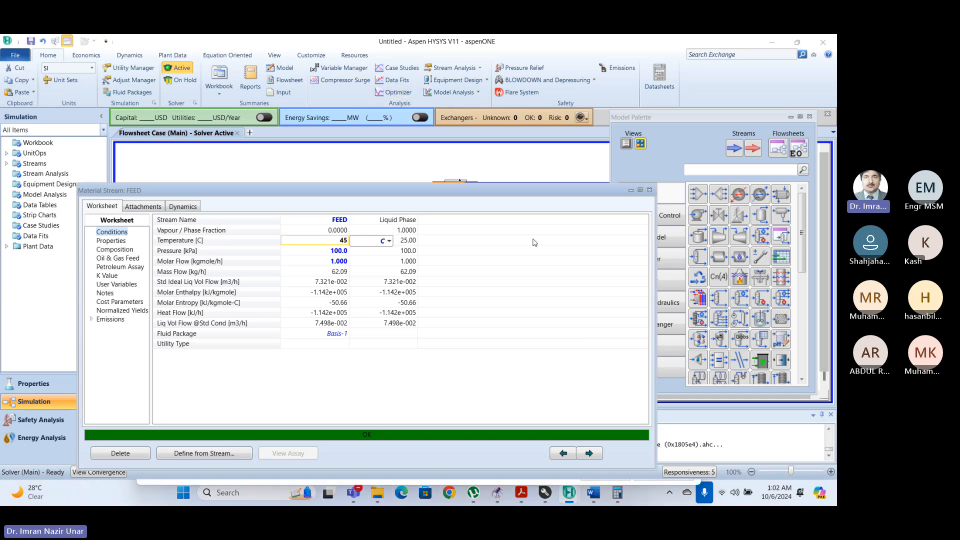
{"action": "type", "text": "5"}
{"action": "left_click", "coordinate": [389, 241]}
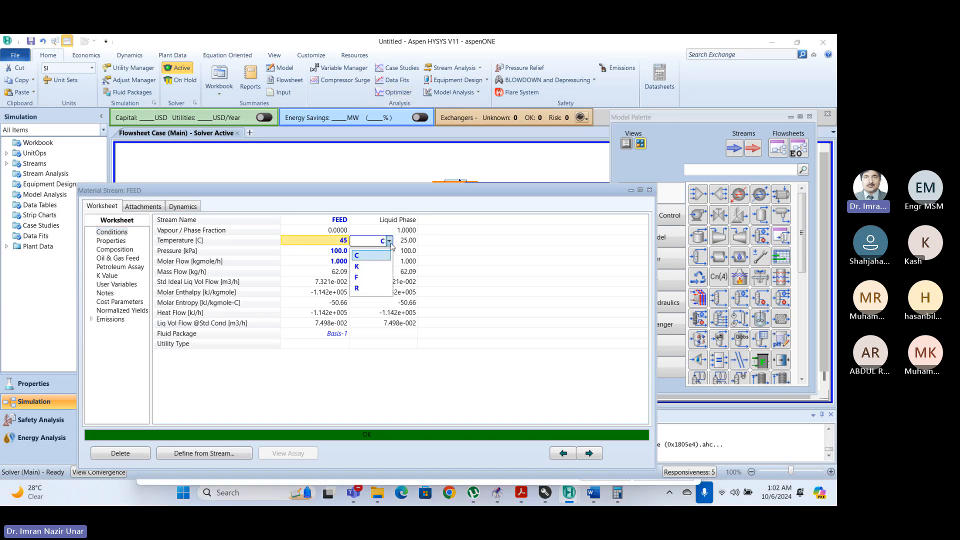
{"action": "left_click", "coordinate": [364, 278]}
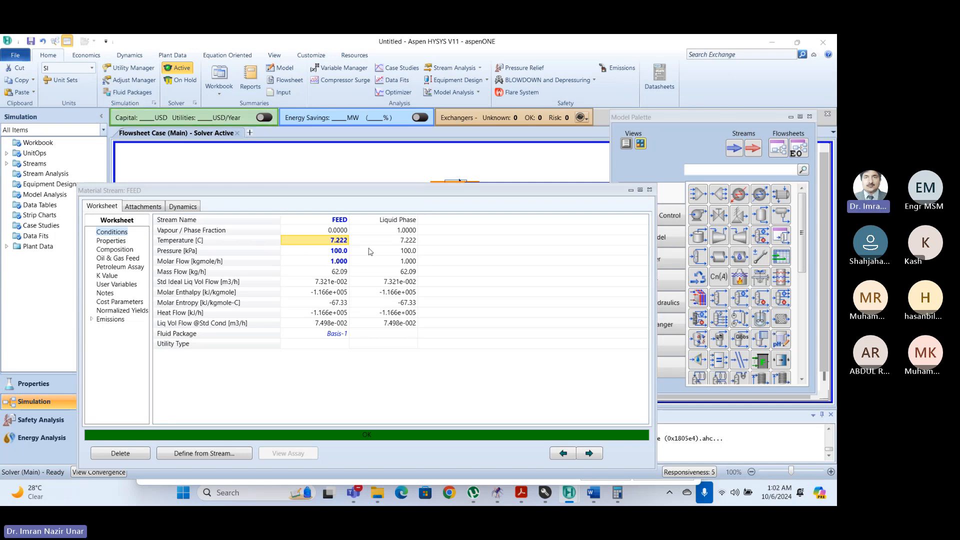
{"action": "mouse_move", "coordinate": [344, 242]}
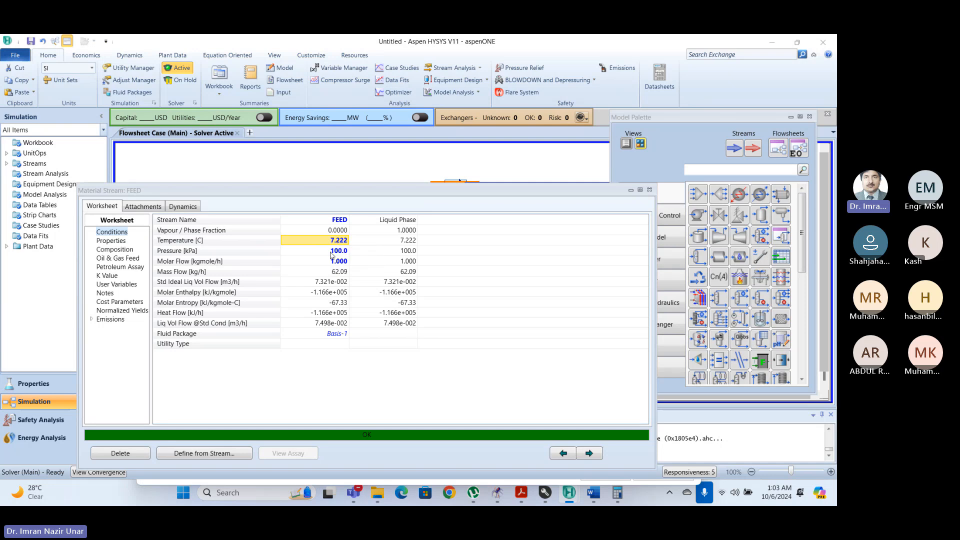
Create a custom unit set based on SI in the Units Of Measure settings and try selecting its name for editing.
{"action": "left_click", "coordinate": [62, 81]}
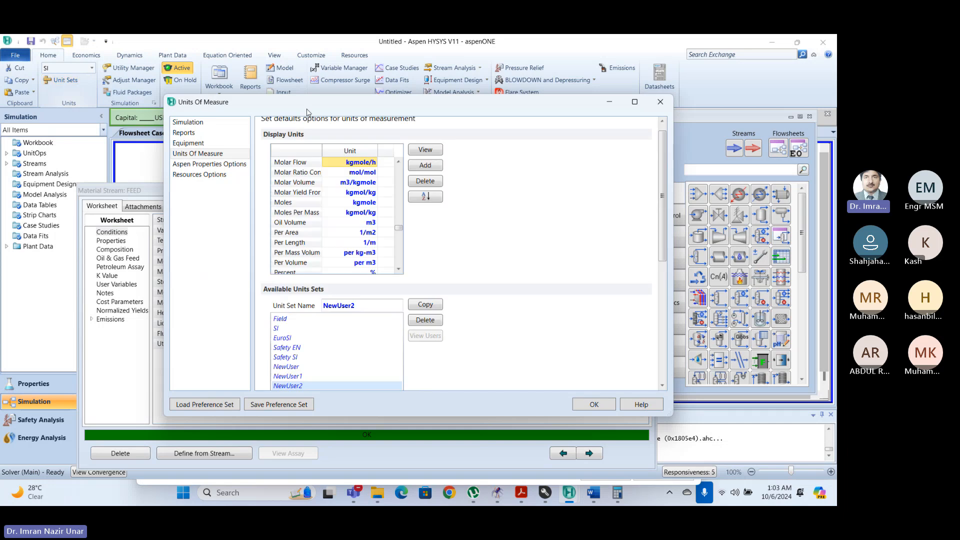
{"action": "left_click_drag", "start_coordinate": [334, 85], "coordinate": [318, 121]}
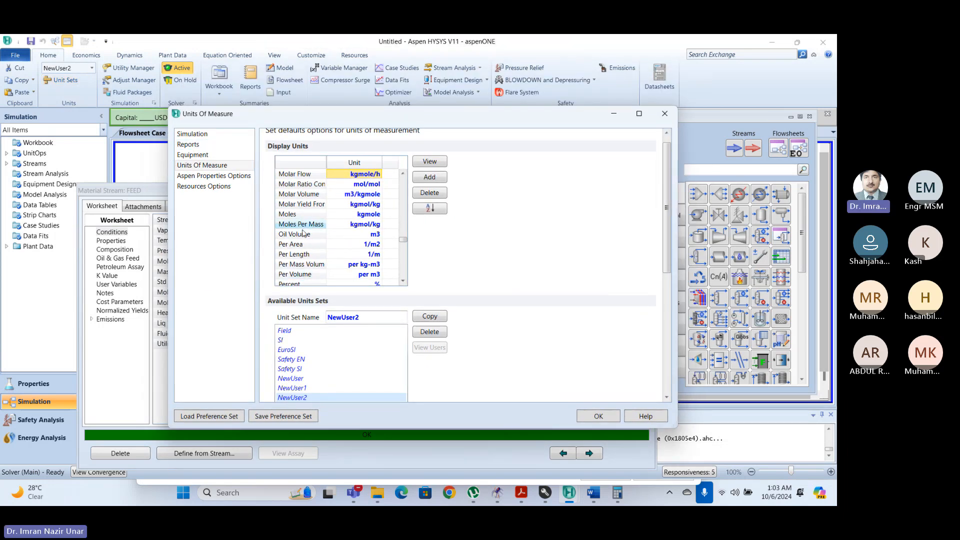
{"action": "left_click", "coordinate": [372, 320]}
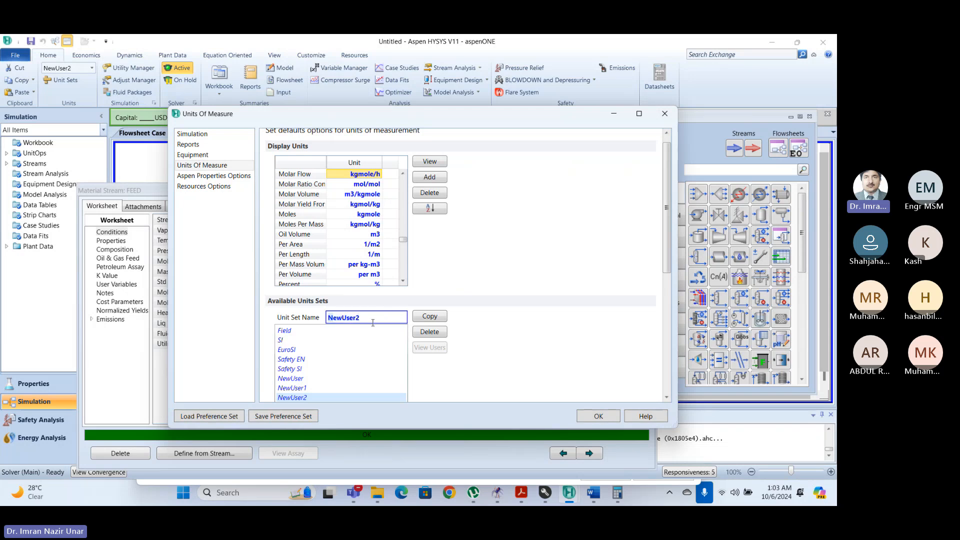
{"action": "left_click_drag", "start_coordinate": [372, 322], "coordinate": [307, 323]}
{"action": "left_click", "coordinate": [385, 318]}
{"action": "double_click", "coordinate": [360, 318]}
{"action": "left_click", "coordinate": [366, 316]}
{"action": "double_click", "coordinate": [345, 317]}
{"action": "left_click_drag", "start_coordinate": [381, 317], "coordinate": [288, 318]}
{"action": "left_click", "coordinate": [398, 238]}
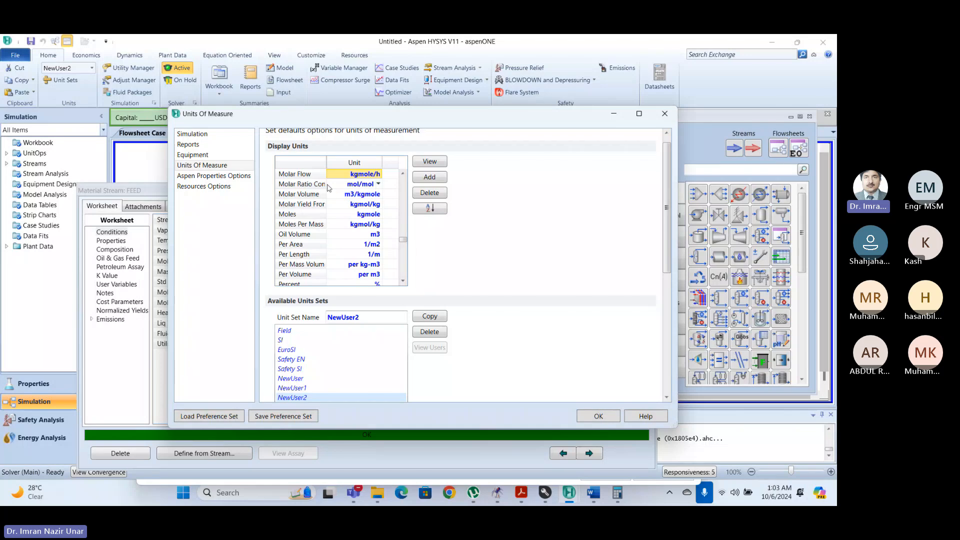
Set the Temperature display unit of the NewUser2 unit set to F and accept the Units Of Measure settings.
{"action": "left_click_drag", "start_coordinate": [403, 240], "coordinate": [422, 168]}
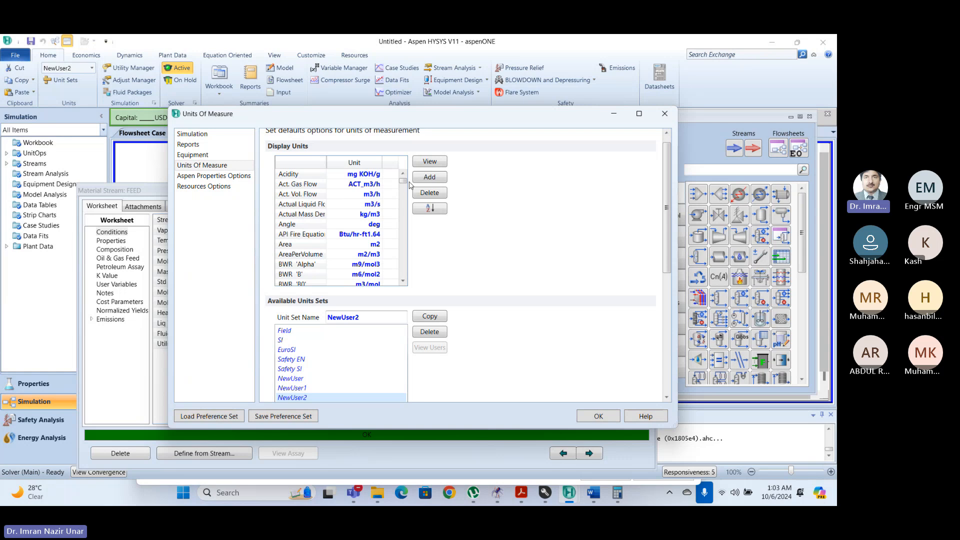
{"action": "left_click_drag", "start_coordinate": [402, 181], "coordinate": [384, 269]}
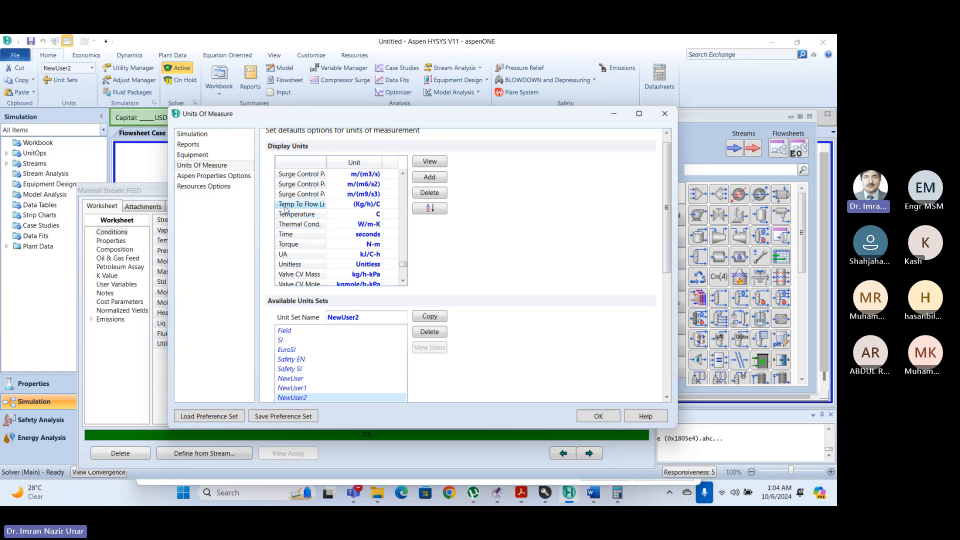
{"action": "left_click", "coordinate": [370, 216]}
{"action": "left_click", "coordinate": [379, 215]}
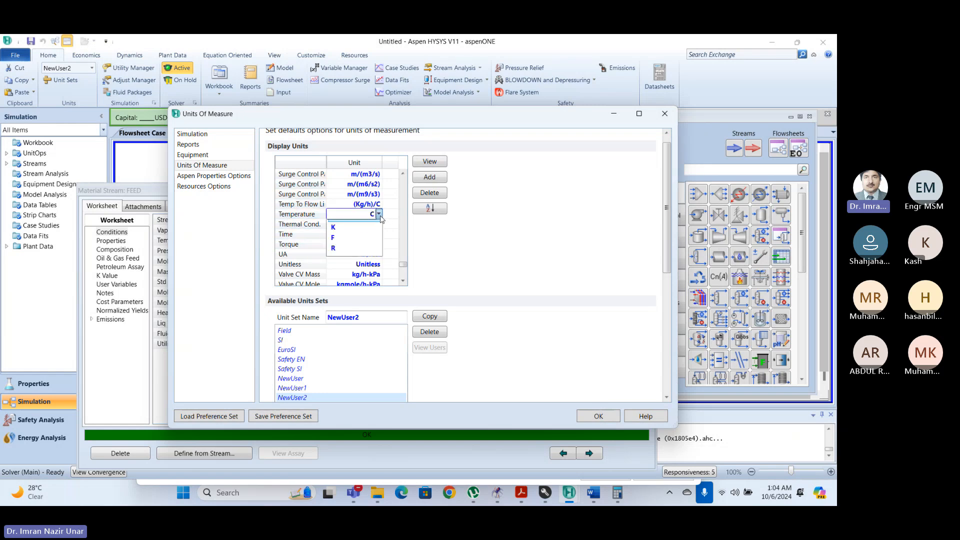
{"action": "left_click", "coordinate": [339, 249]}
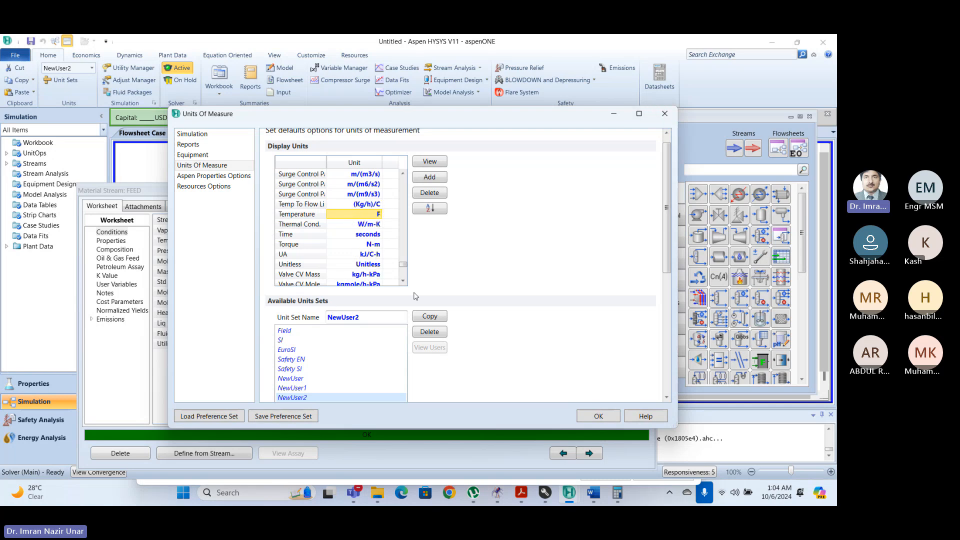
{"action": "left_click", "coordinate": [597, 417]}
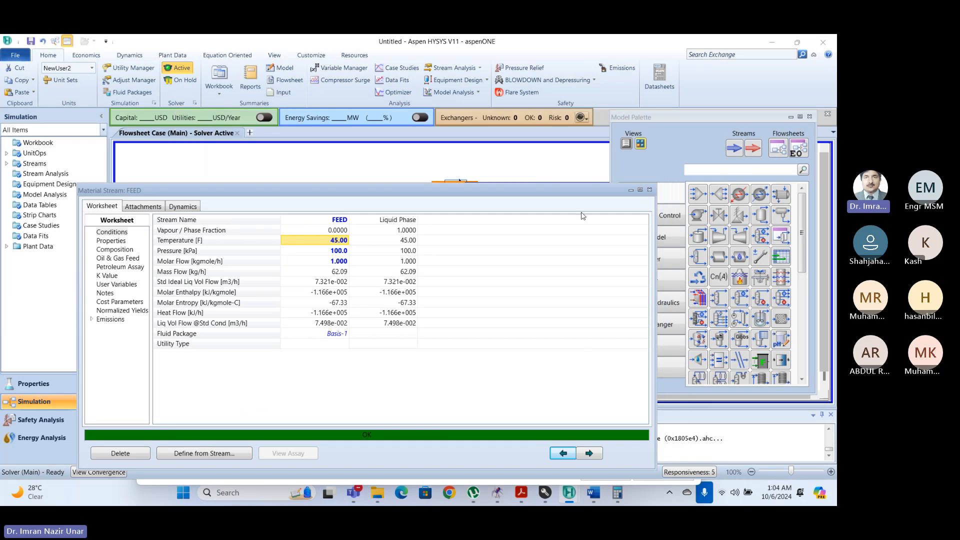
Review the available unit sets and the units in the FEED stream's worksheet, then close the worksheet.
{"action": "left_click", "coordinate": [649, 190]}
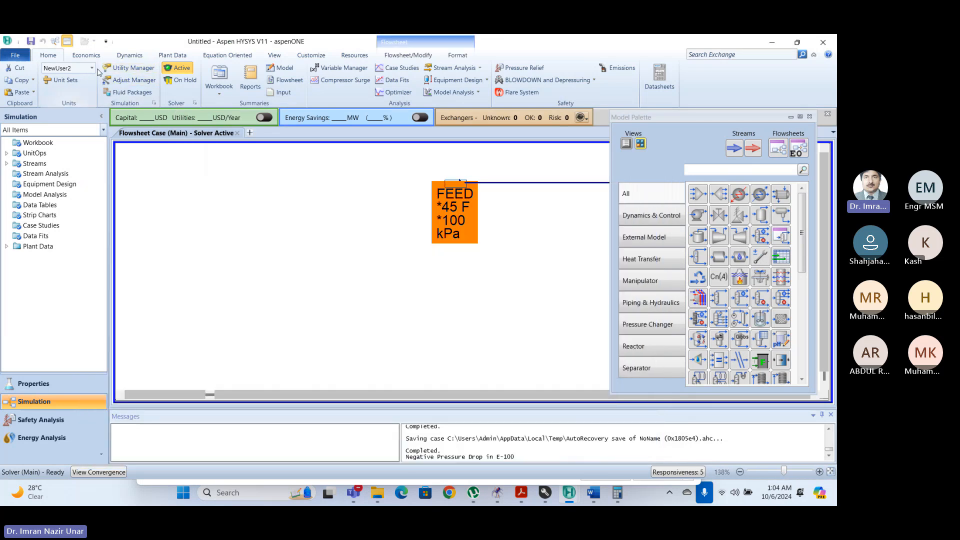
{"action": "left_click", "coordinate": [92, 68]}
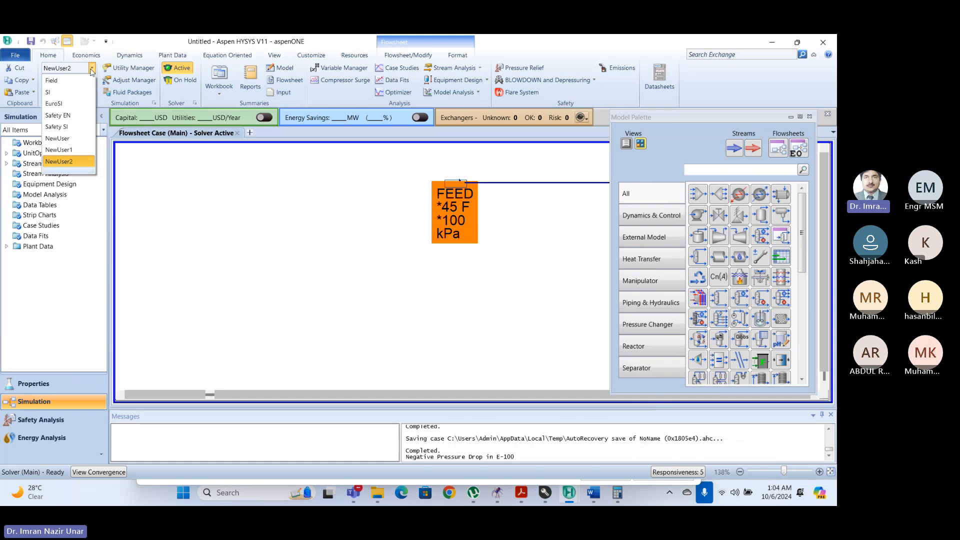
{"action": "left_click", "coordinate": [92, 70]}
{"action": "left_click", "coordinate": [316, 202]}
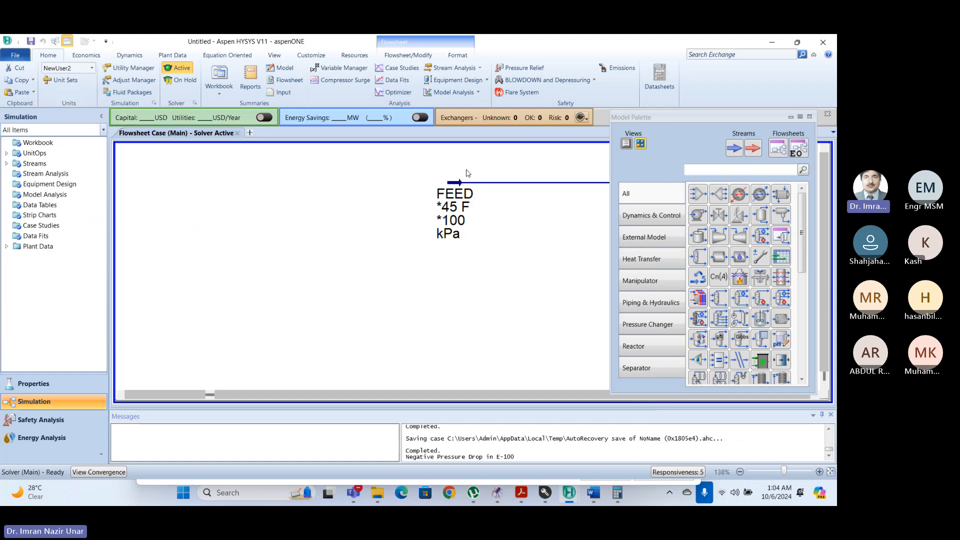
{"action": "double_click", "coordinate": [453, 181]}
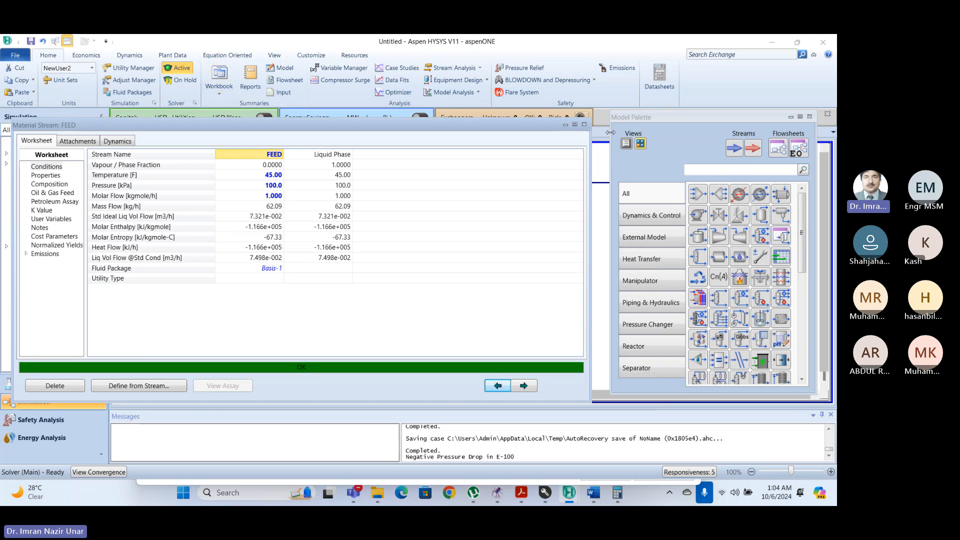
{"action": "left_click", "coordinate": [584, 124]}
Reopen the unit set settings and look through the display units of the SI set.
{"action": "left_click", "coordinate": [62, 80]}
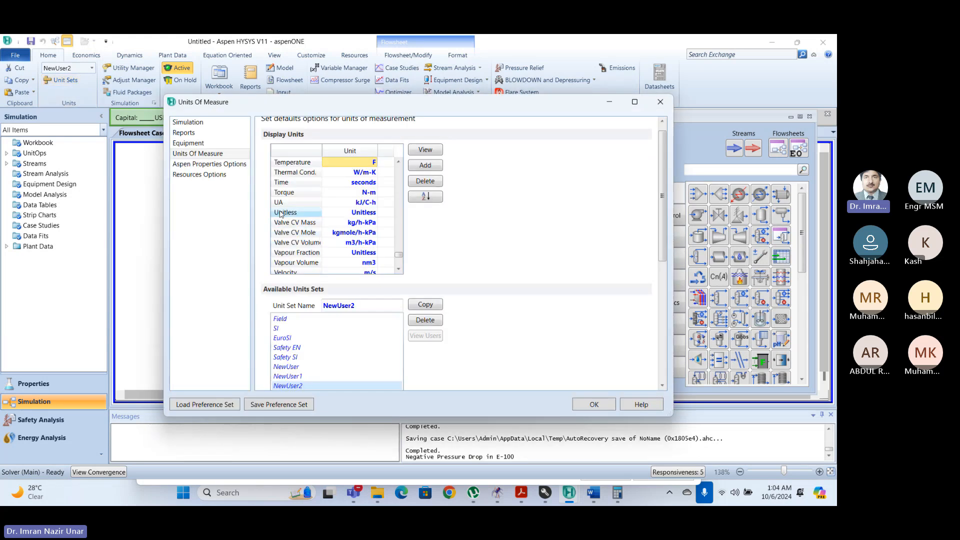
{"action": "left_click", "coordinate": [277, 328]}
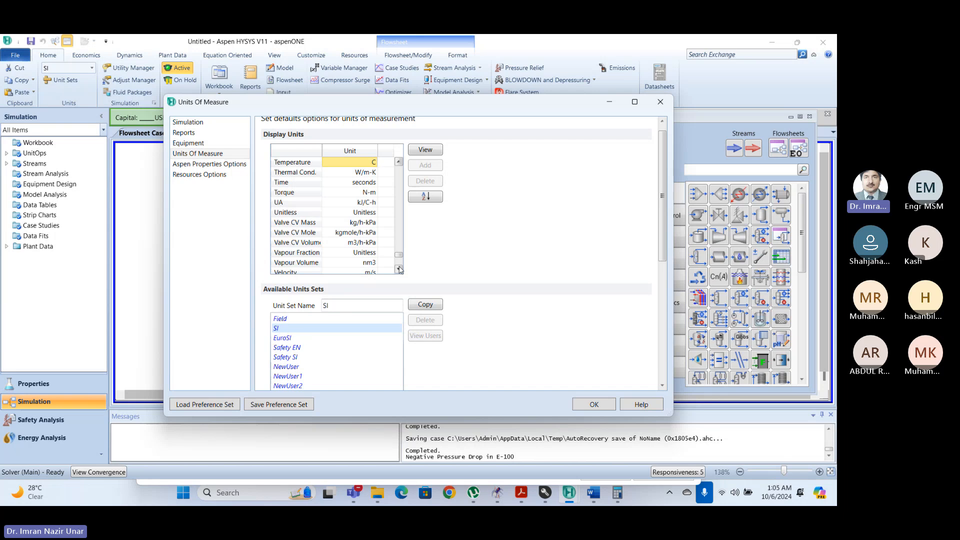
{"action": "left_click_drag", "start_coordinate": [400, 259], "coordinate": [385, 169]}
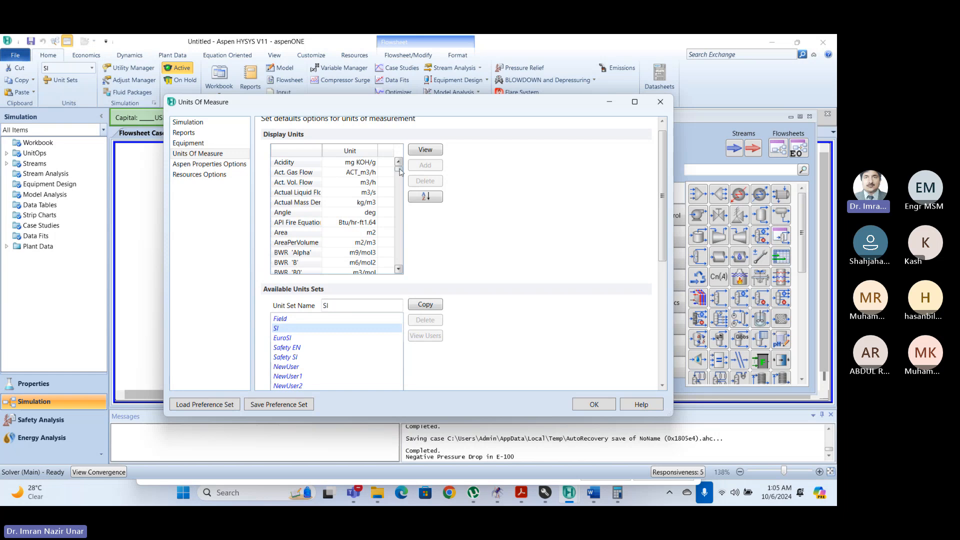
{"action": "left_click_drag", "start_coordinate": [400, 172], "coordinate": [398, 261]}
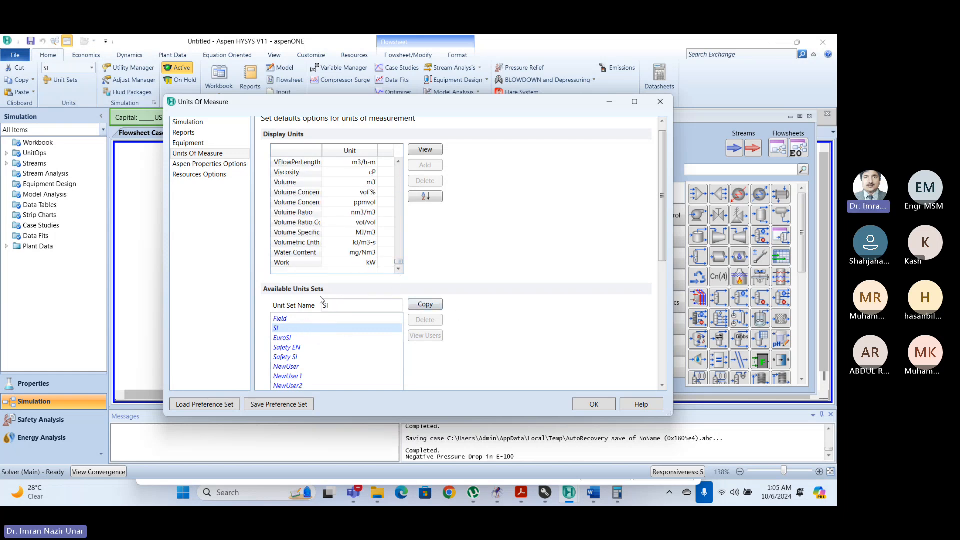
Compare the display units of the Field, EuroSI and SI unit sets, including Temperature.
{"action": "left_click", "coordinate": [281, 320]}
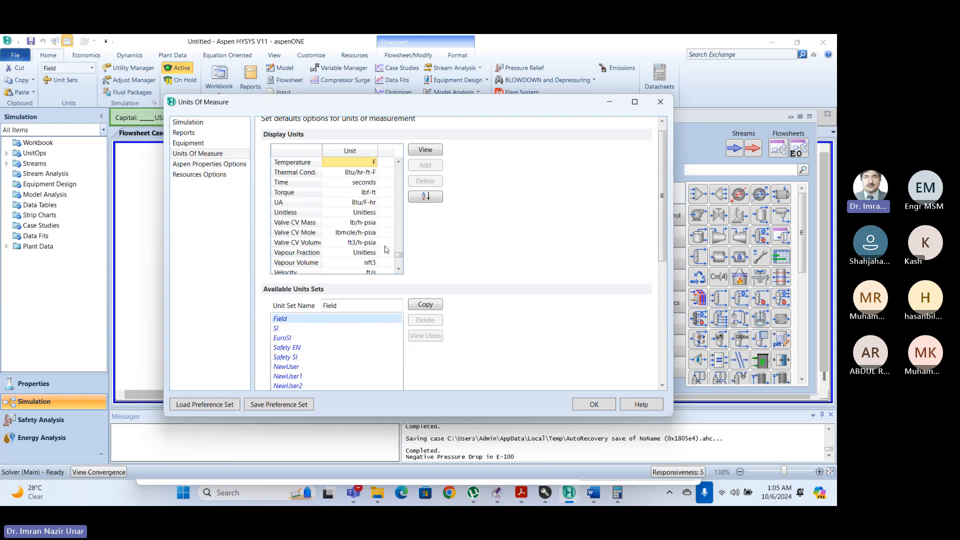
{"action": "left_click_drag", "start_coordinate": [399, 258], "coordinate": [398, 254]}
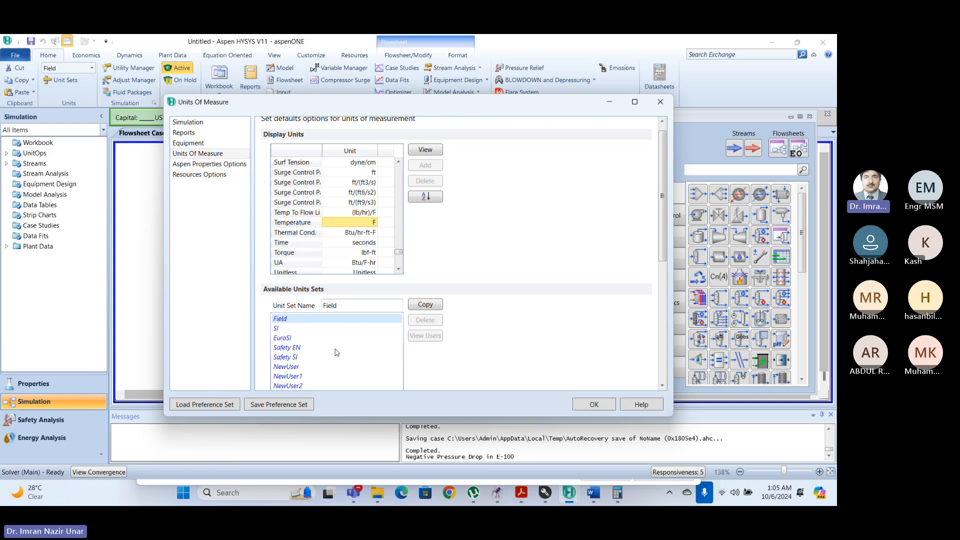
{"action": "left_click", "coordinate": [286, 337]}
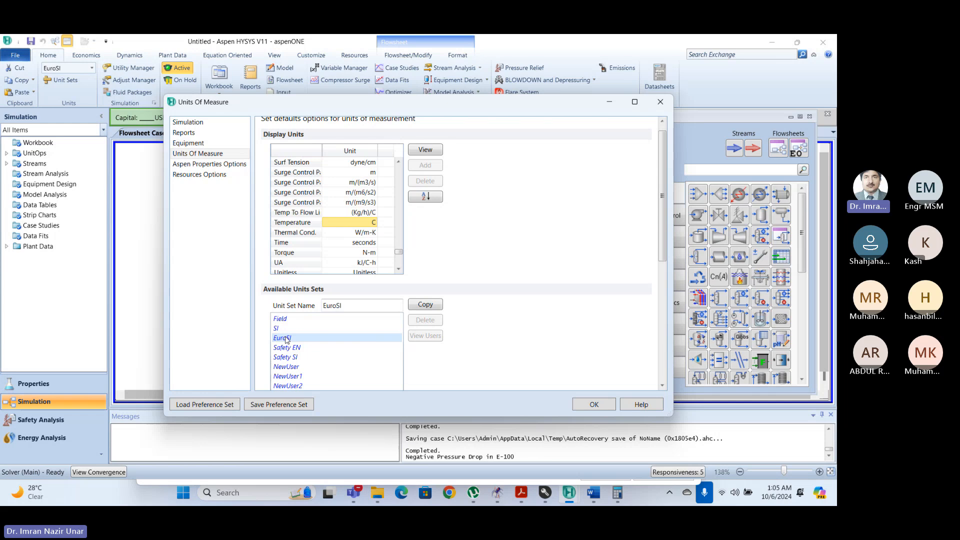
{"action": "left_click", "coordinate": [291, 320]}
{"action": "left_click", "coordinate": [292, 328]}
{"action": "left_click", "coordinate": [288, 339]}
Copy the SI set into another custom unit set, review its display units, accept it and check the list of available sets.
{"action": "left_click", "coordinate": [288, 330]}
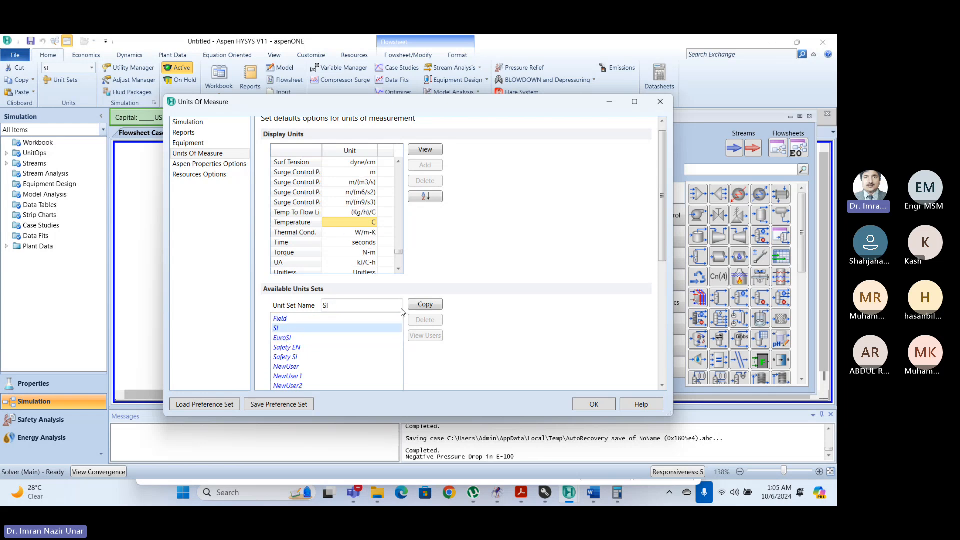
{"action": "left_click", "coordinate": [422, 305]}
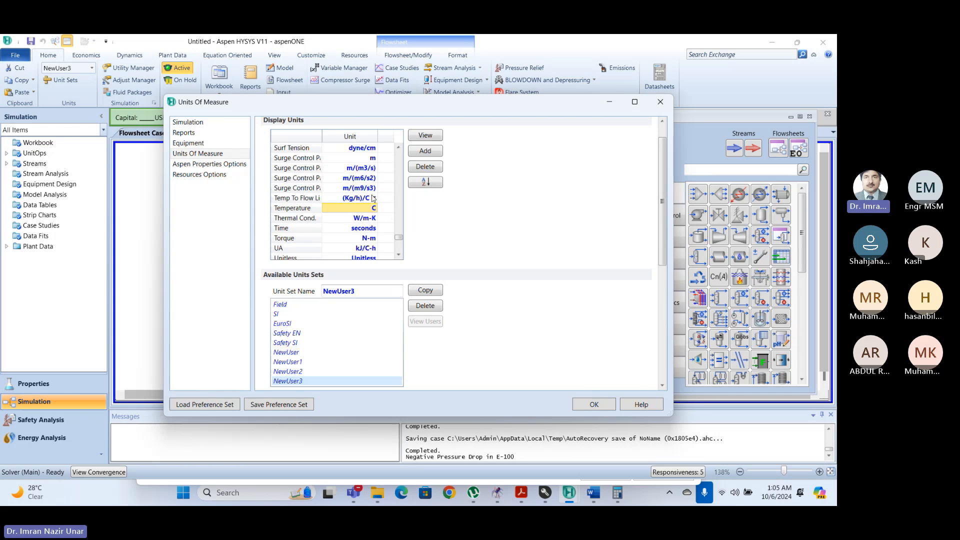
{"action": "scroll", "coordinate": [380, 195], "scroll_direction": "up", "scroll_amount": 5}
{"action": "scroll", "coordinate": [374, 184], "scroll_direction": "up", "scroll_amount": 5}
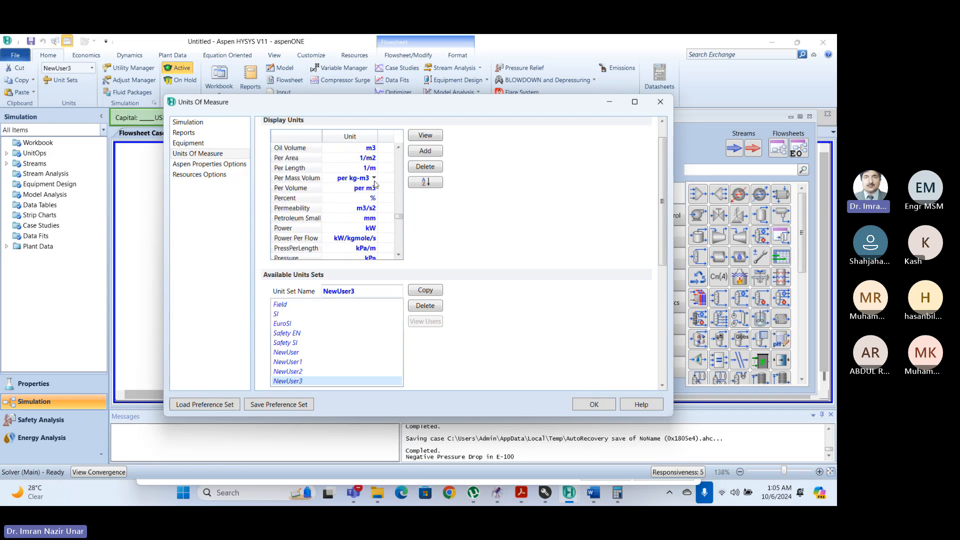
{"action": "scroll", "coordinate": [380, 200], "scroll_direction": "up", "scroll_amount": 10}
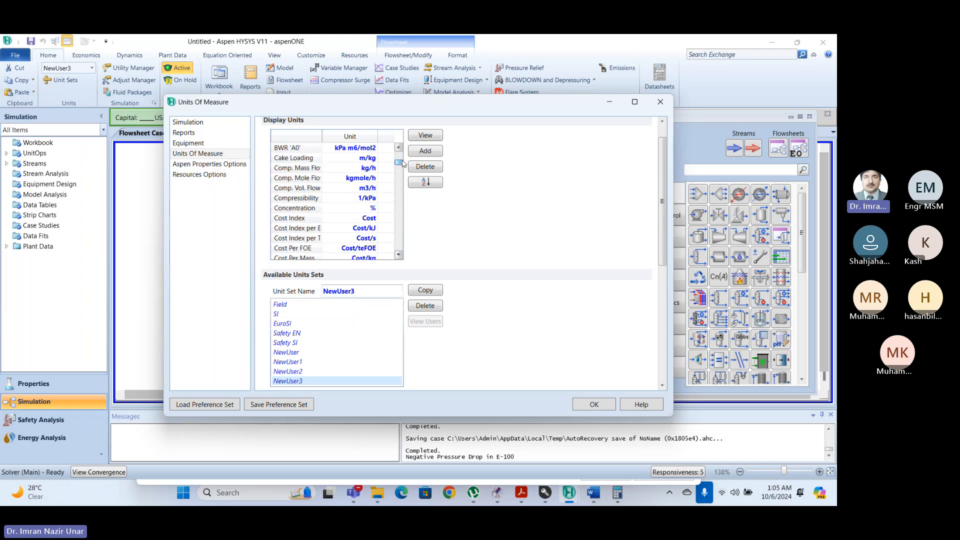
{"action": "scroll", "coordinate": [398, 223], "scroll_direction": "down", "scroll_amount": 15}
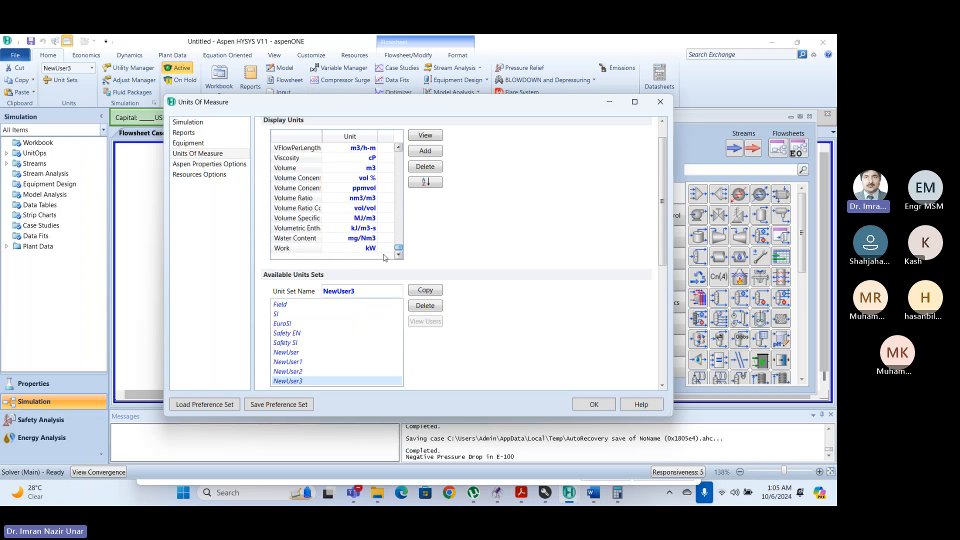
{"action": "scroll", "coordinate": [385, 255], "scroll_direction": "up", "scroll_amount": 20}
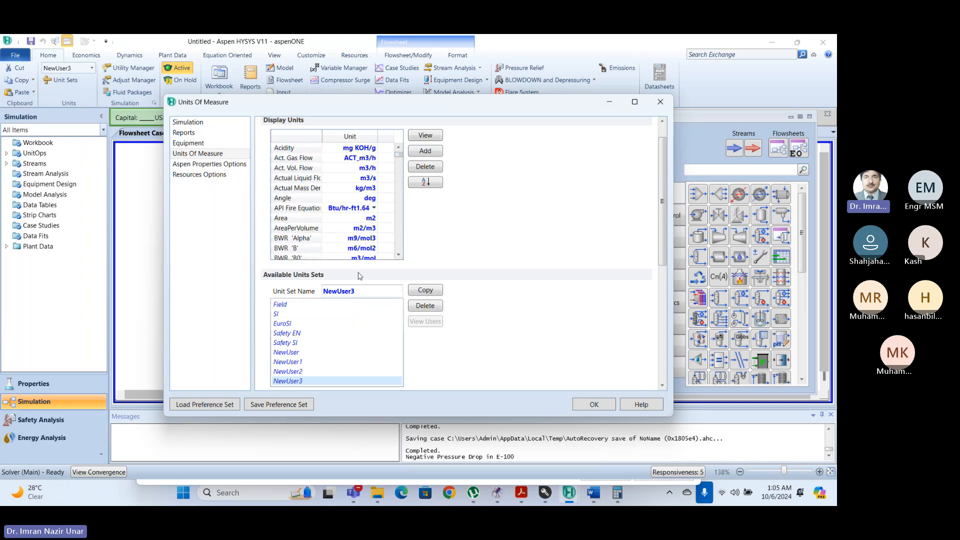
{"action": "left_click", "coordinate": [598, 402]}
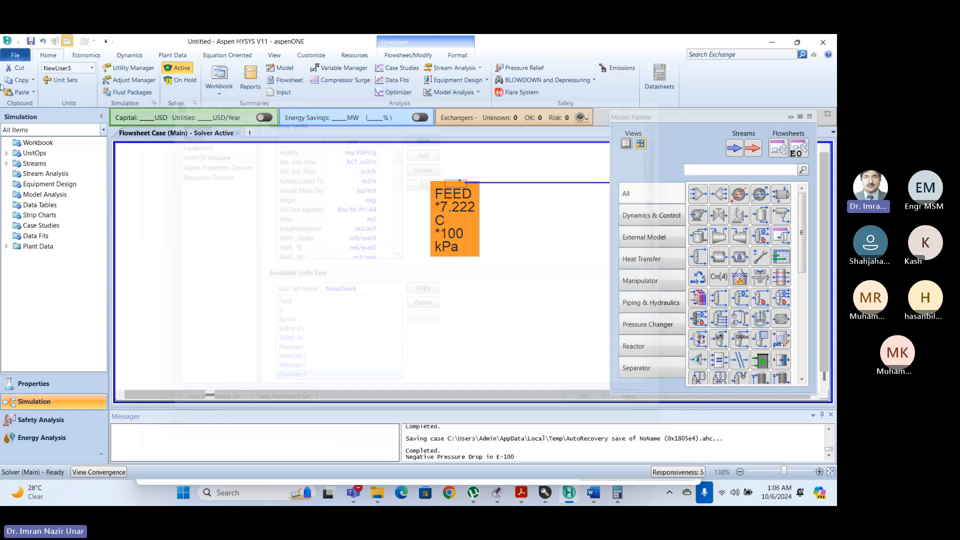
{"action": "left_click", "coordinate": [92, 68]}
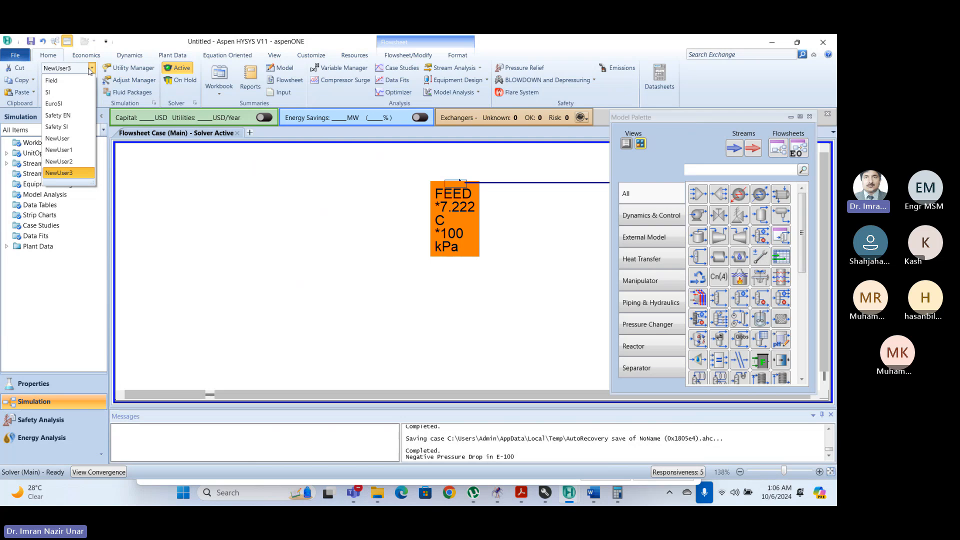
{"action": "left_click", "coordinate": [90, 70]}
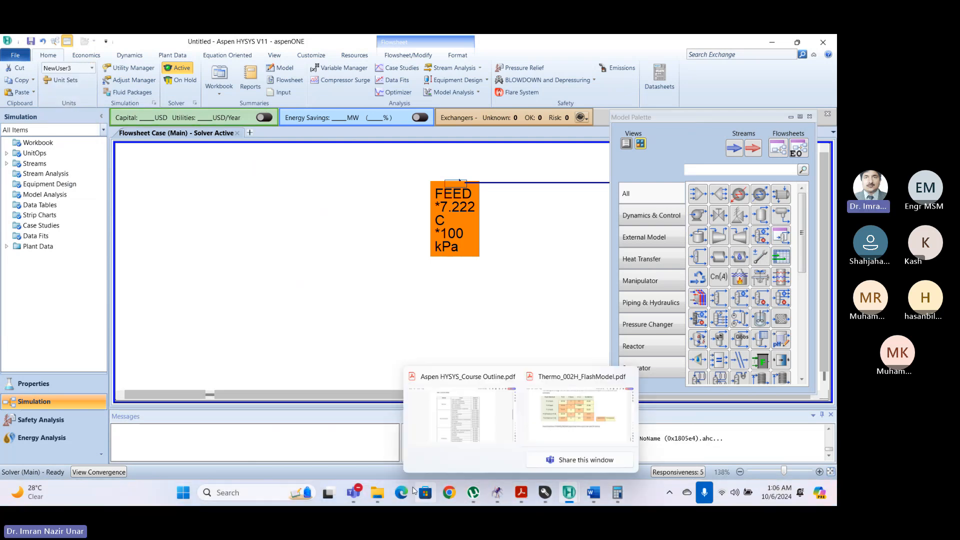
Switch to File Explorer, open the steam table PDF from the Thermo-003H_SteamTable folder and skim its first page.
{"action": "mouse_move", "coordinate": [349, 498]}
{"action": "left_click", "coordinate": [377, 493]}
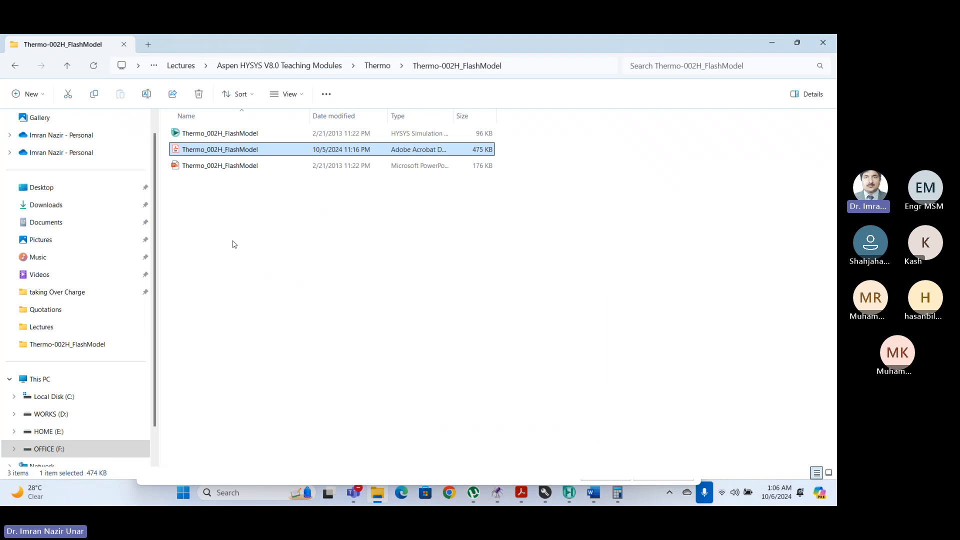
{"action": "left_click", "coordinate": [67, 66]}
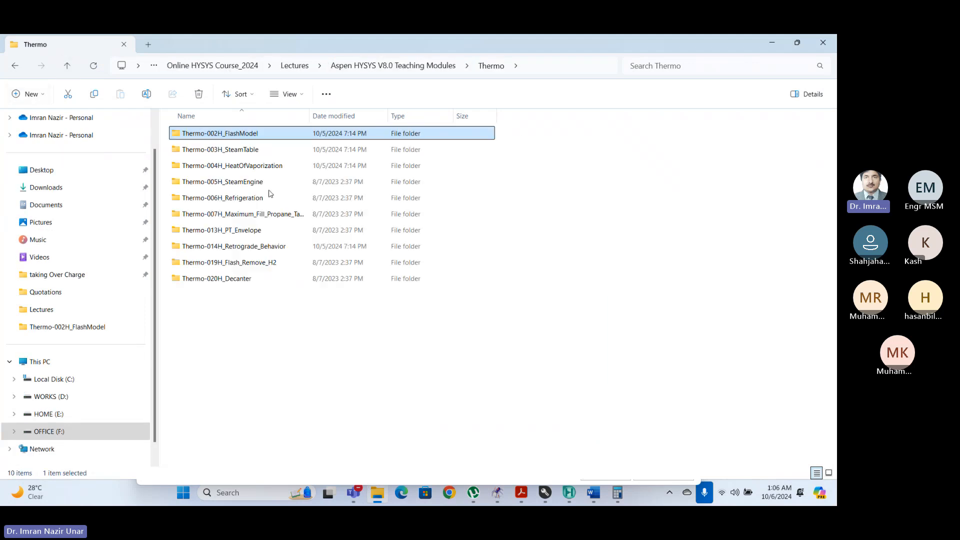
{"action": "double_click", "coordinate": [225, 150]}
{"action": "double_click", "coordinate": [225, 150]}
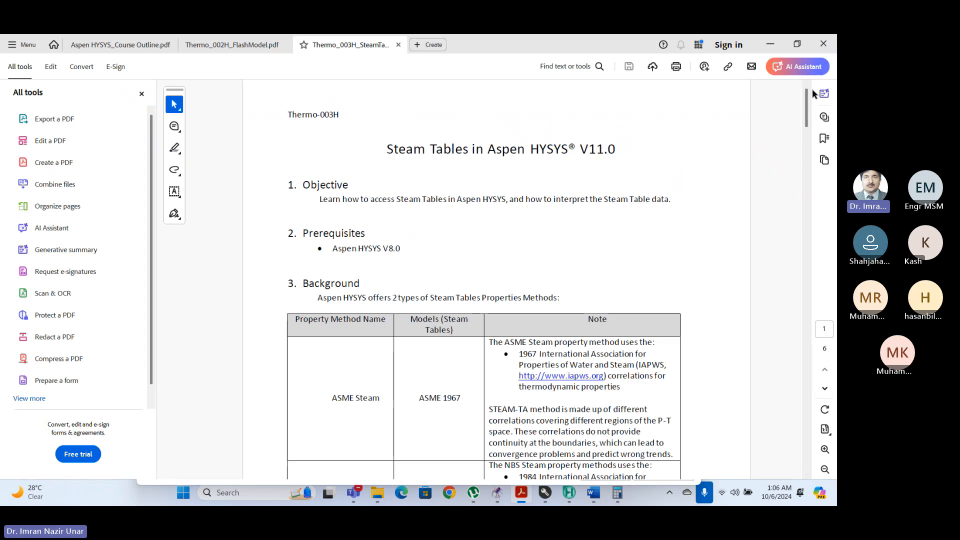
{"action": "scroll", "coordinate": [806, 120], "scroll_direction": "down", "scroll_amount": 5}
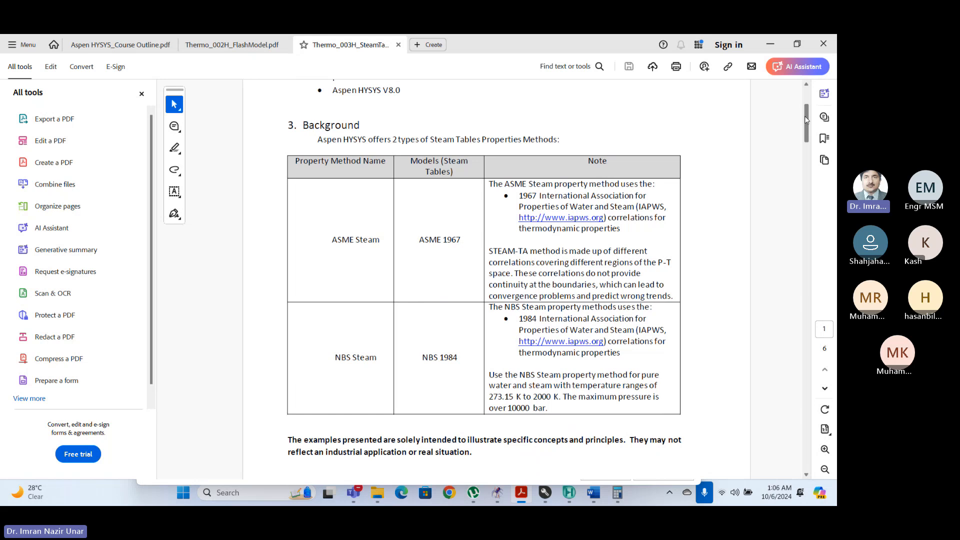
{"action": "left_click_drag", "start_coordinate": [806, 120], "coordinate": [804, 82]}
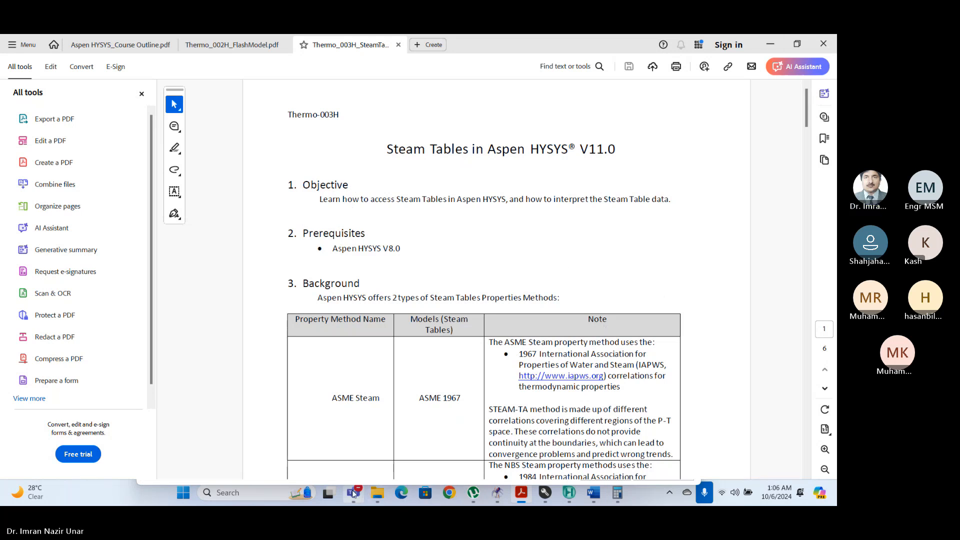
Switch to the Online HYSYS Course meeting in Teams and stop its recording.
{"action": "mouse_move", "coordinate": [354, 493]}
{"action": "left_click", "coordinate": [275, 432]}
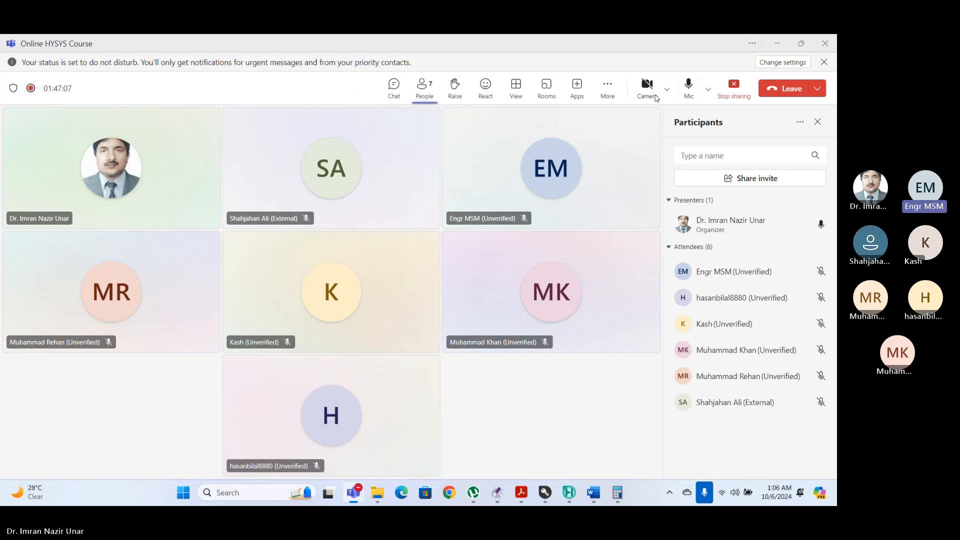
{"action": "left_click", "coordinate": [615, 94]}
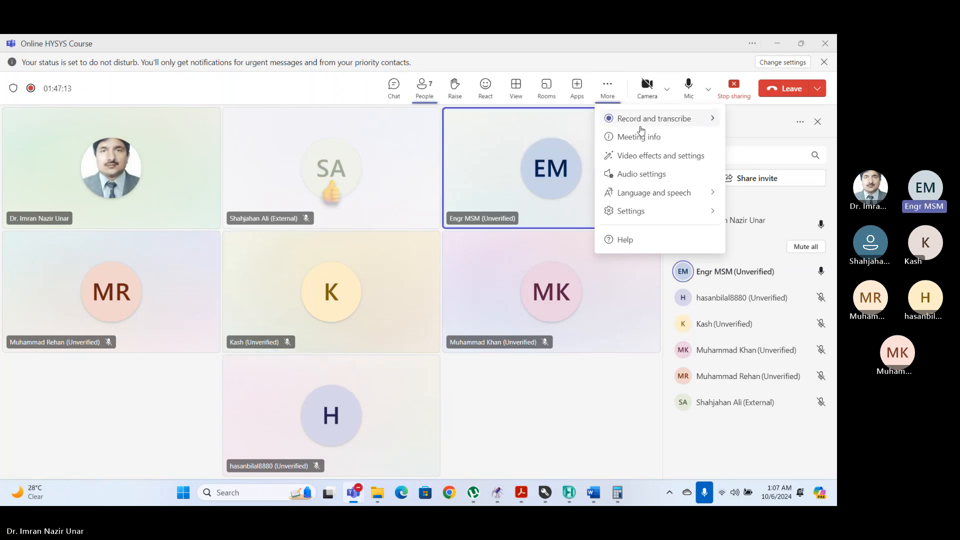
{"action": "left_click", "coordinate": [765, 118]}
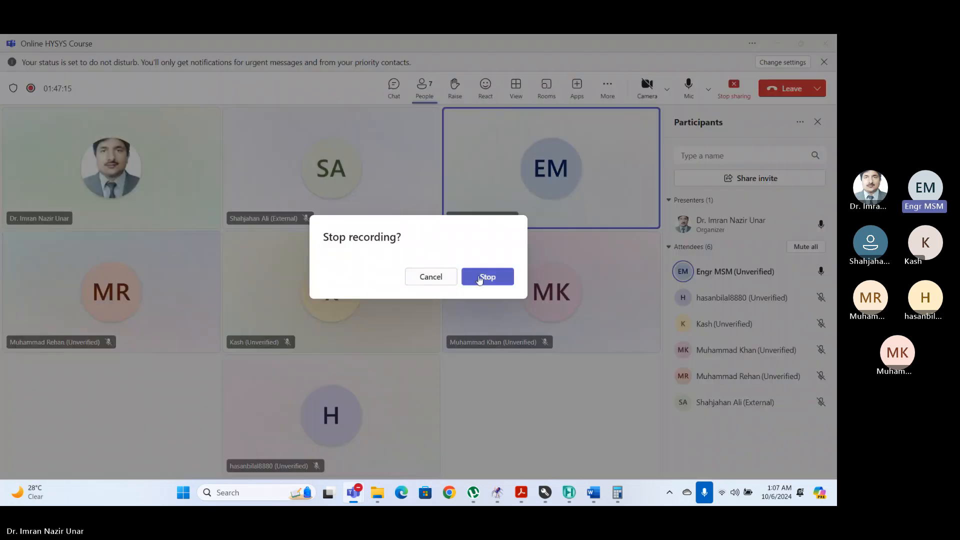